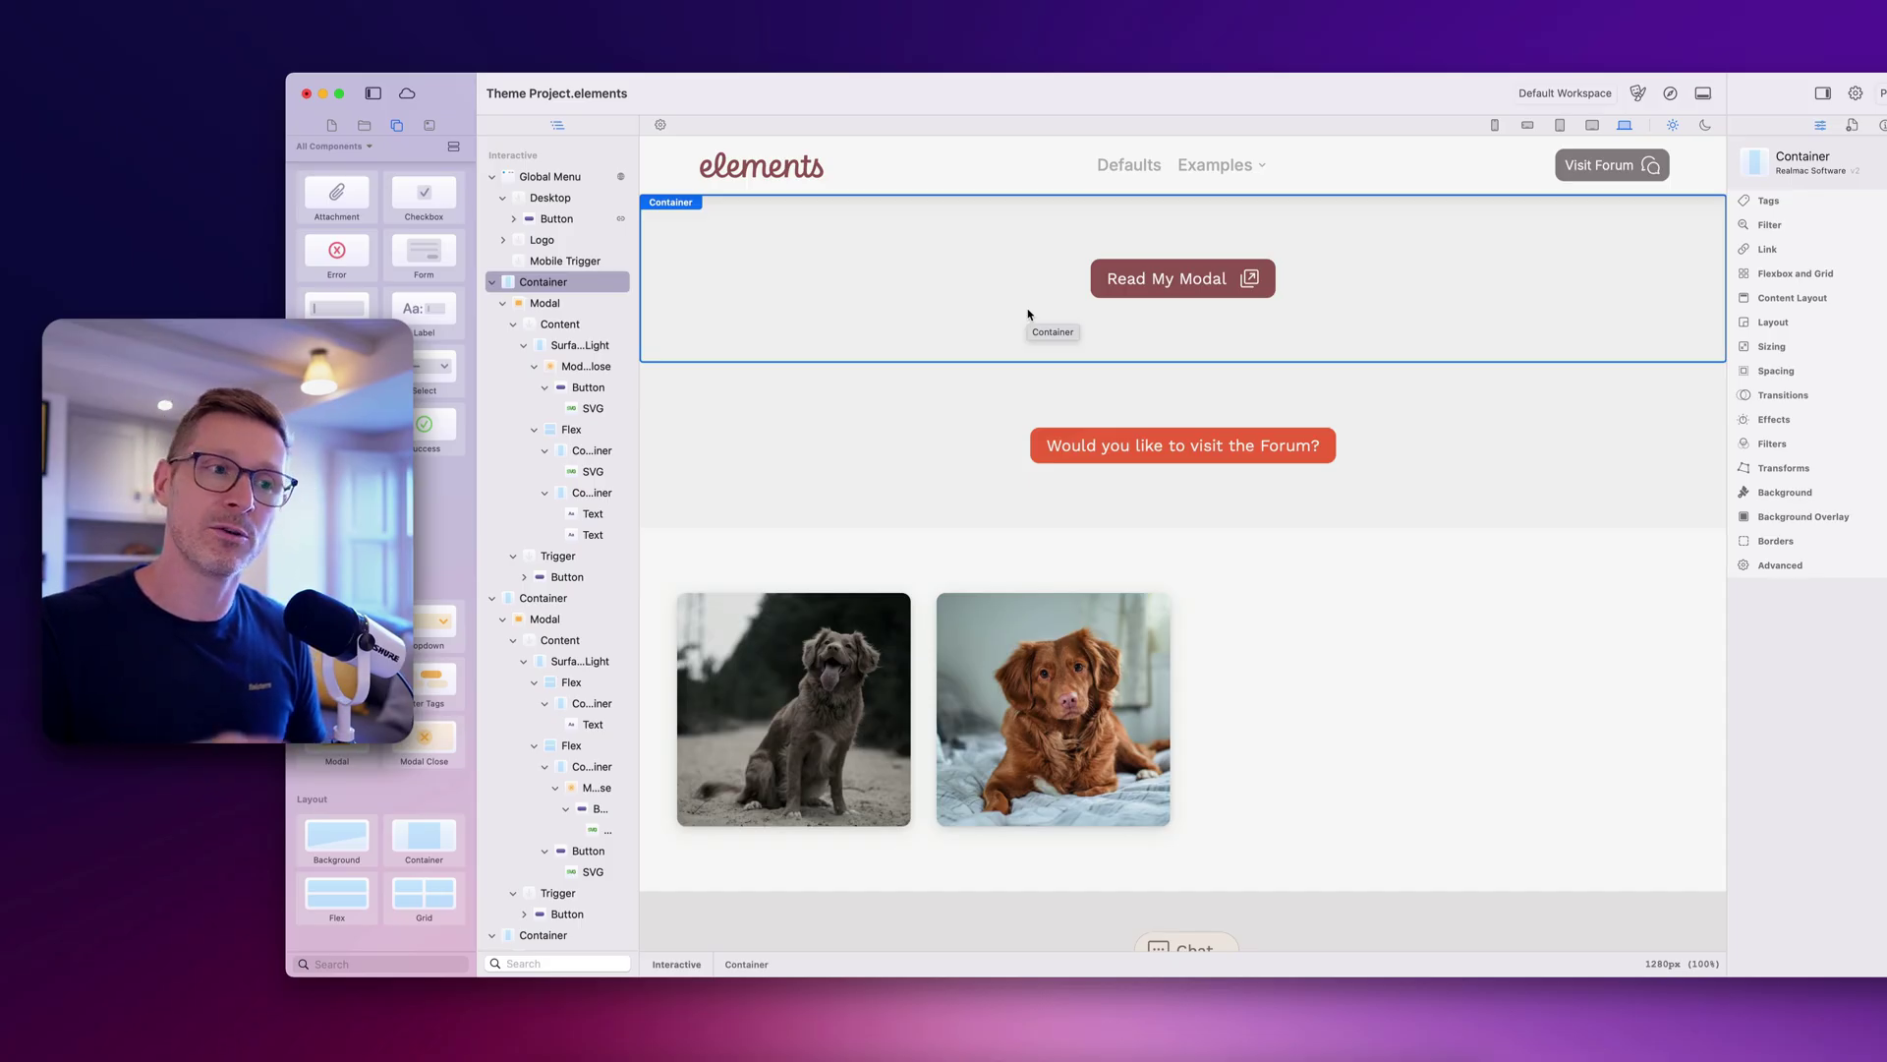
# Preview the page in the browser and test opening and dismissing the Read My Modal and forum confirmation modals.
pyautogui.click(1671, 93)
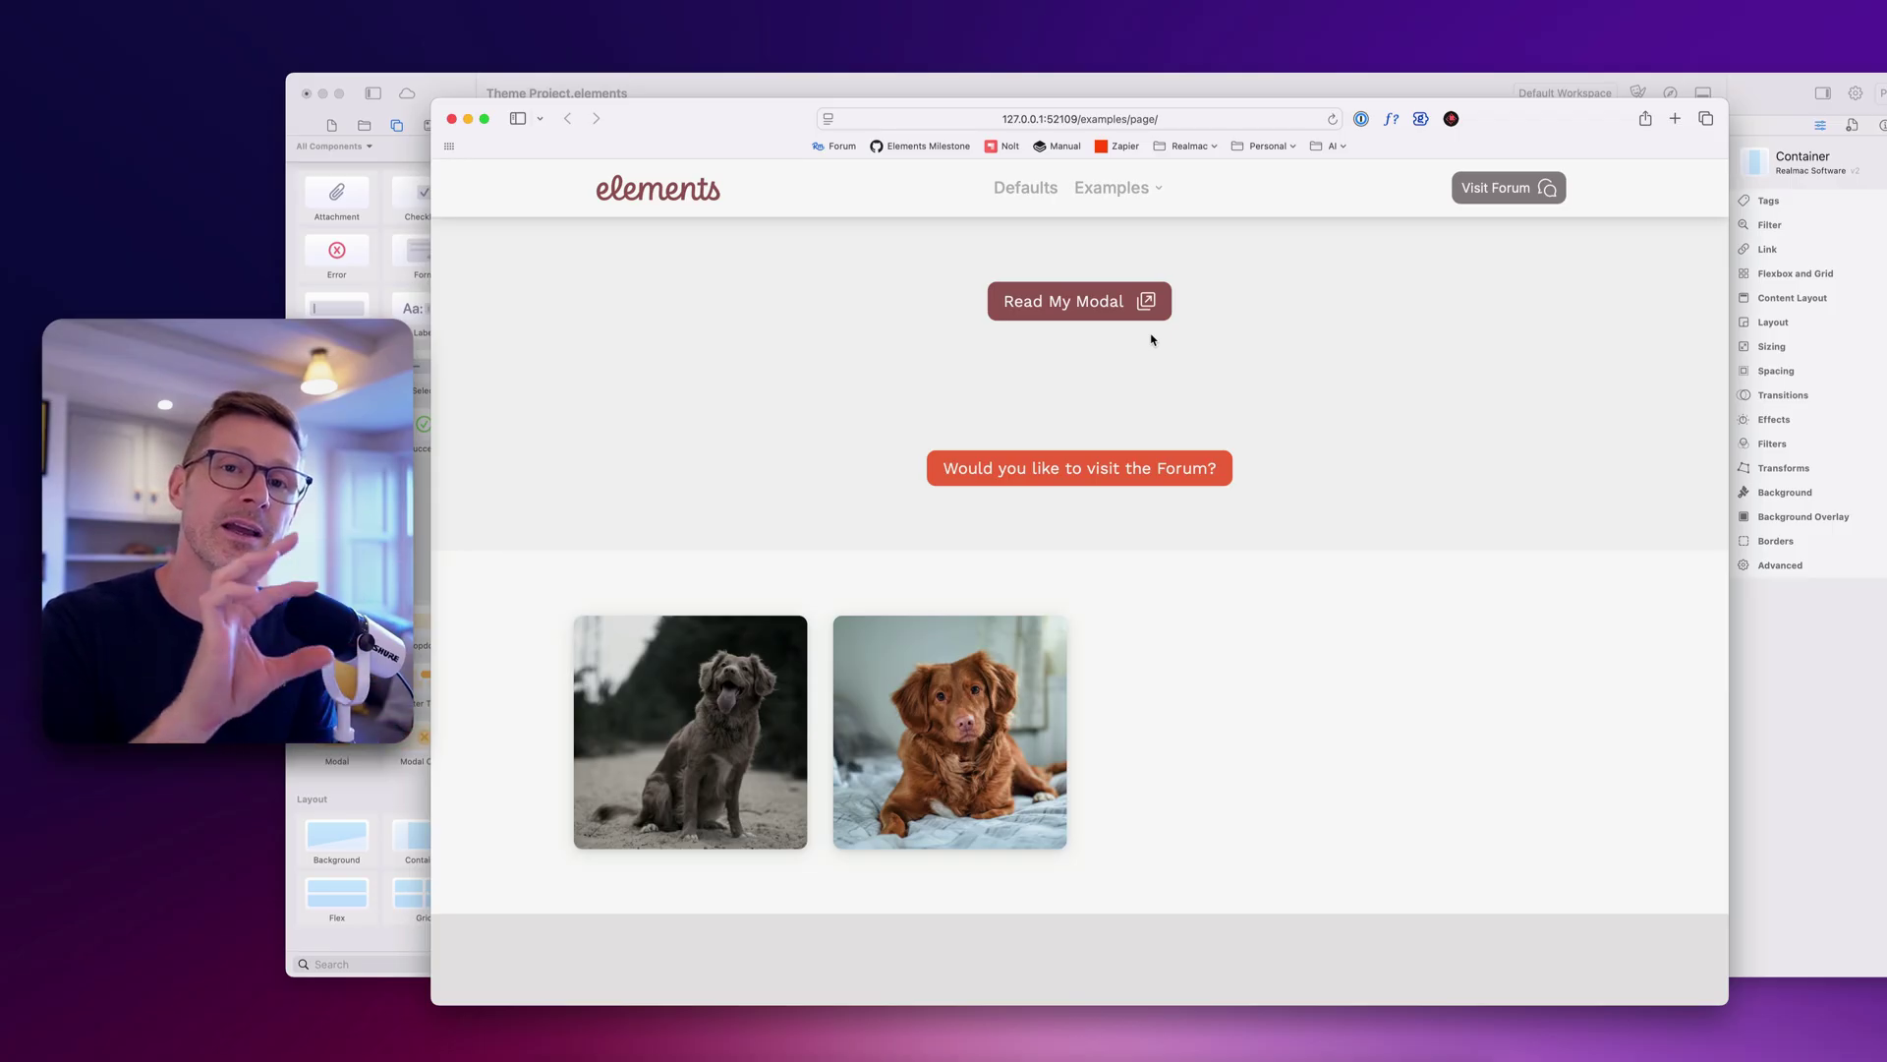
pyautogui.click(1089, 307)
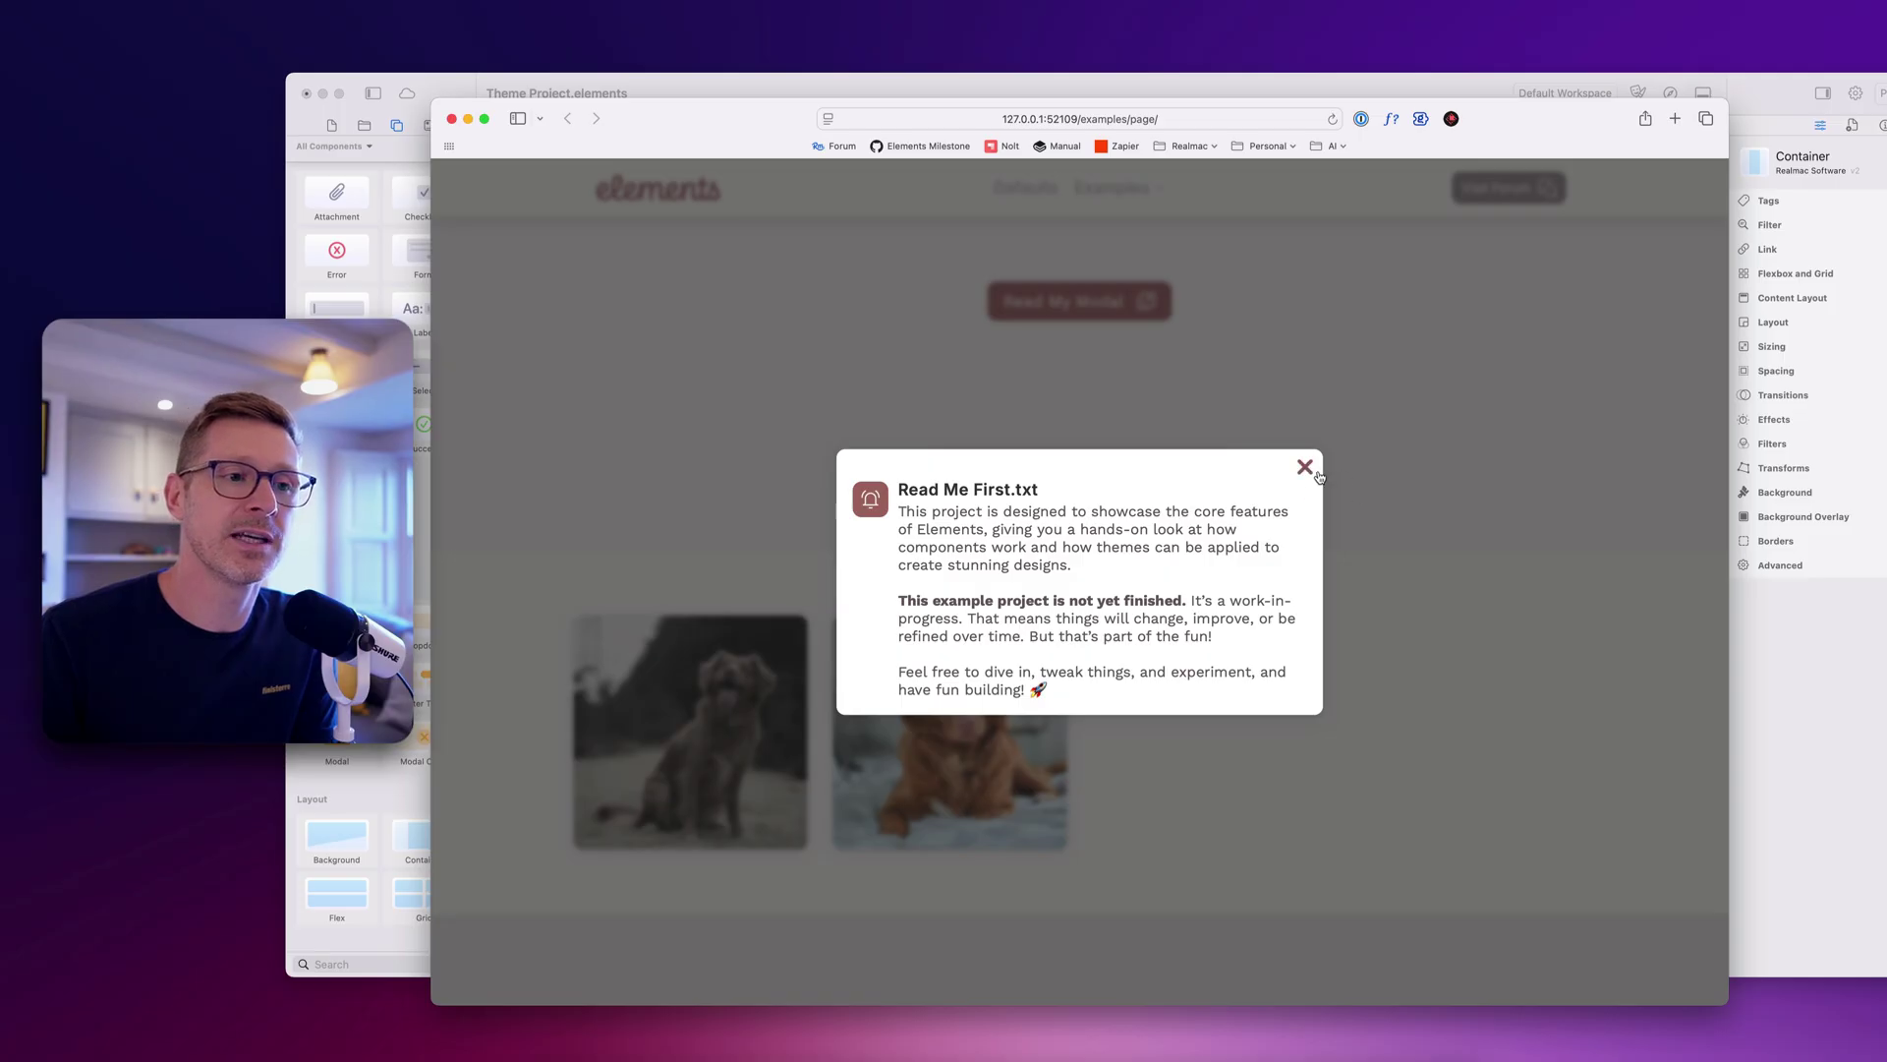
pyautogui.click(1279, 360)
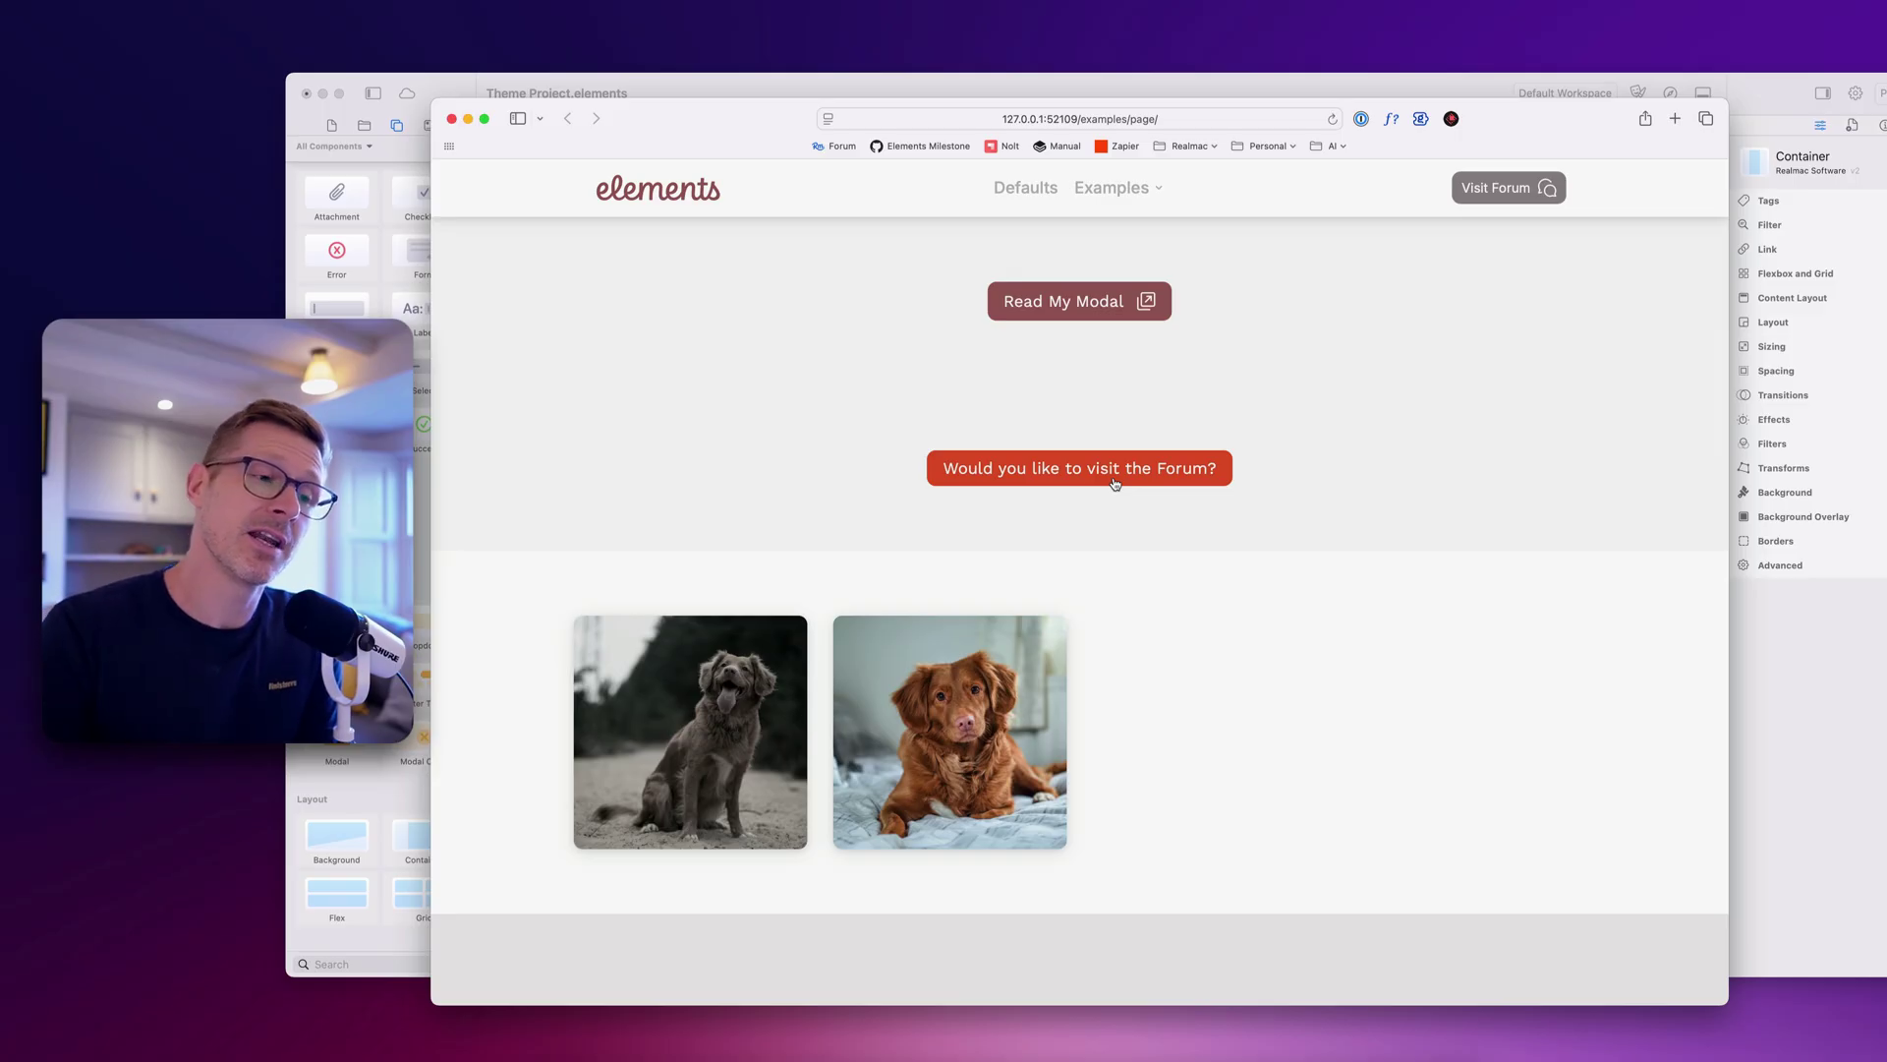
pyautogui.click(1029, 477)
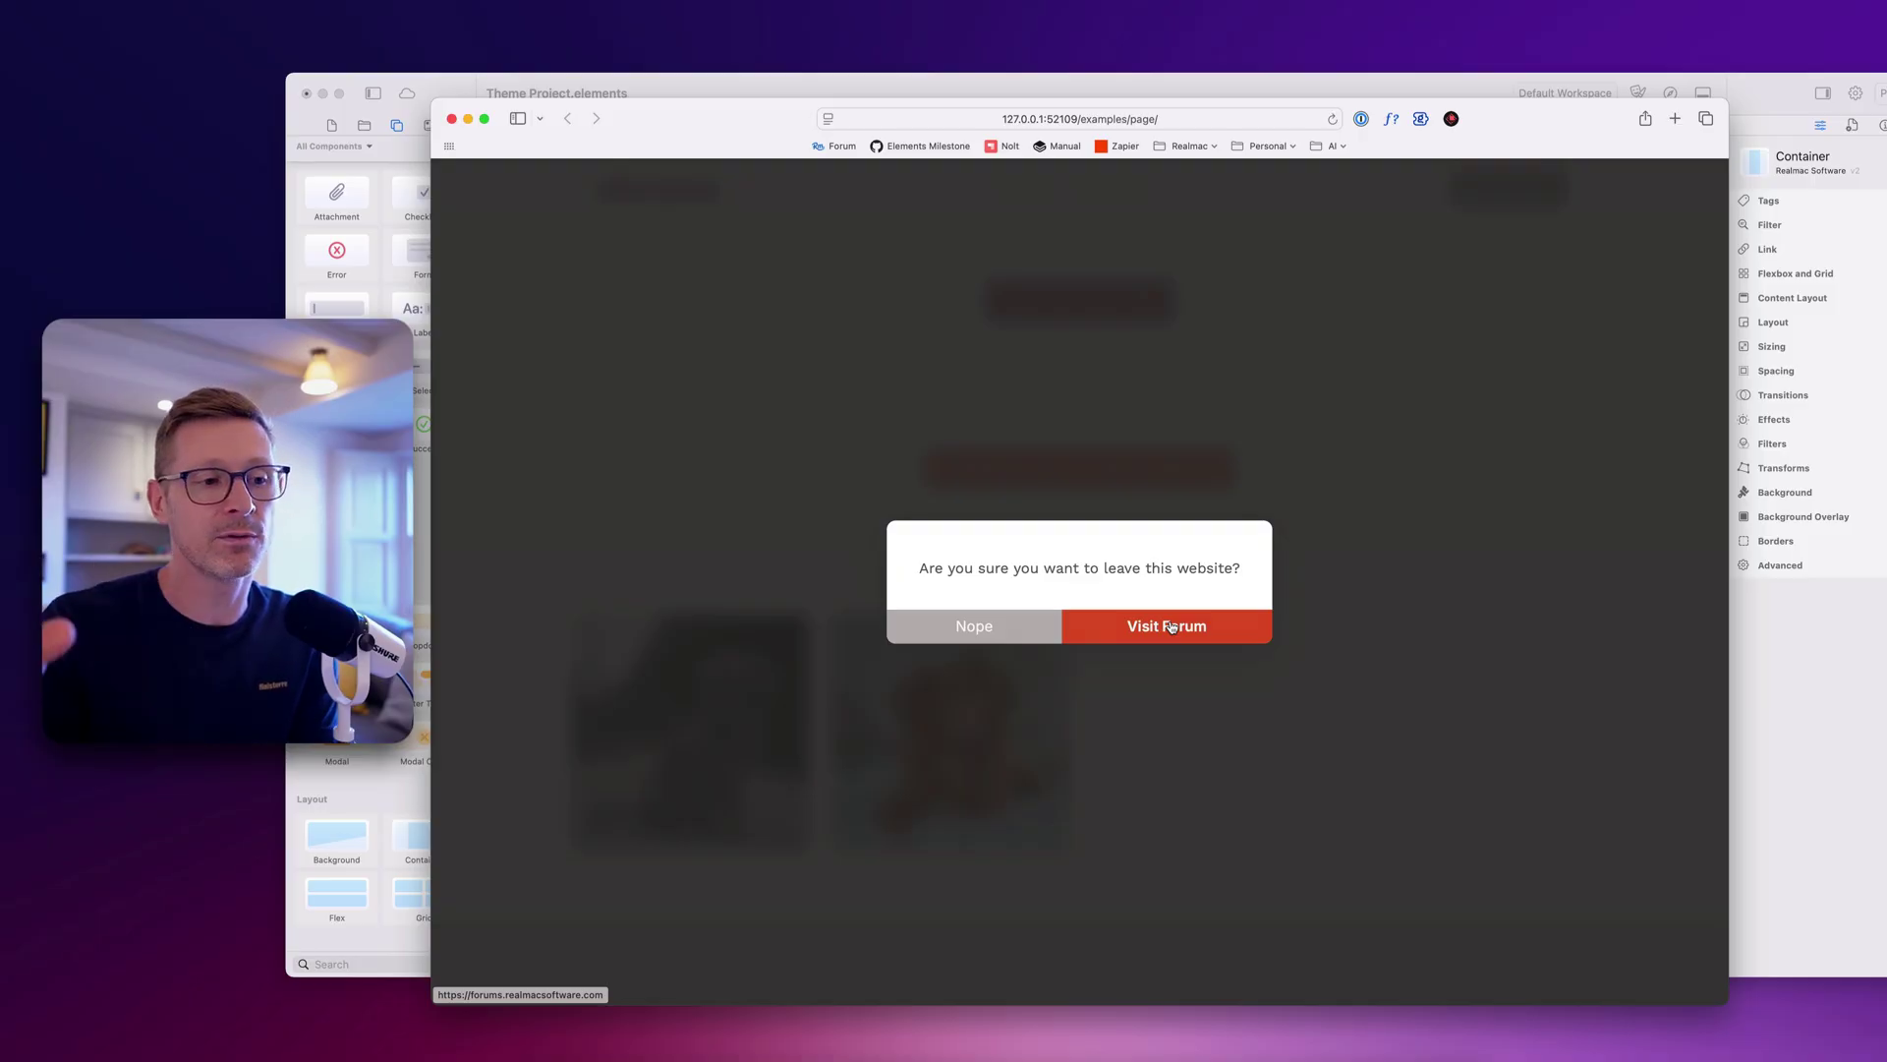
pyautogui.click(1012, 634)
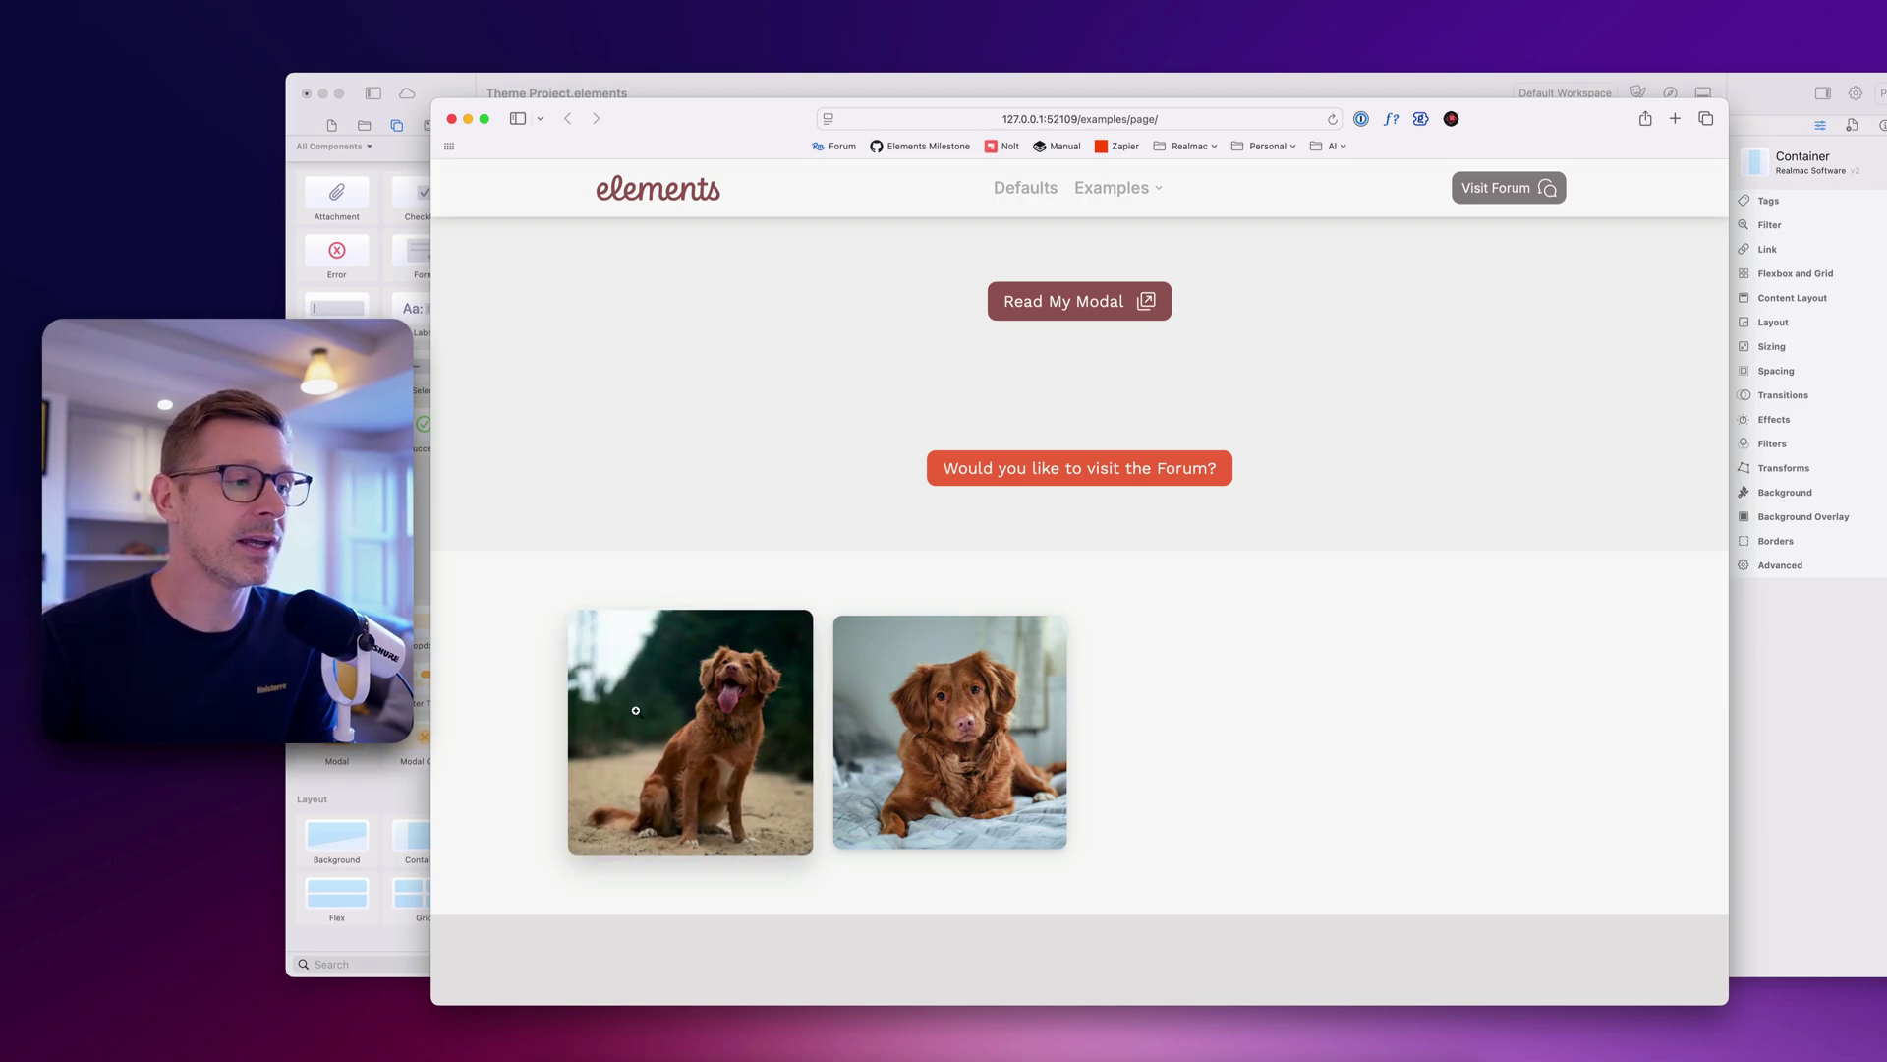
# Test opening and closing both dog image modals in the preview, and return to the Theme Project editor.
pyautogui.click(720, 682)
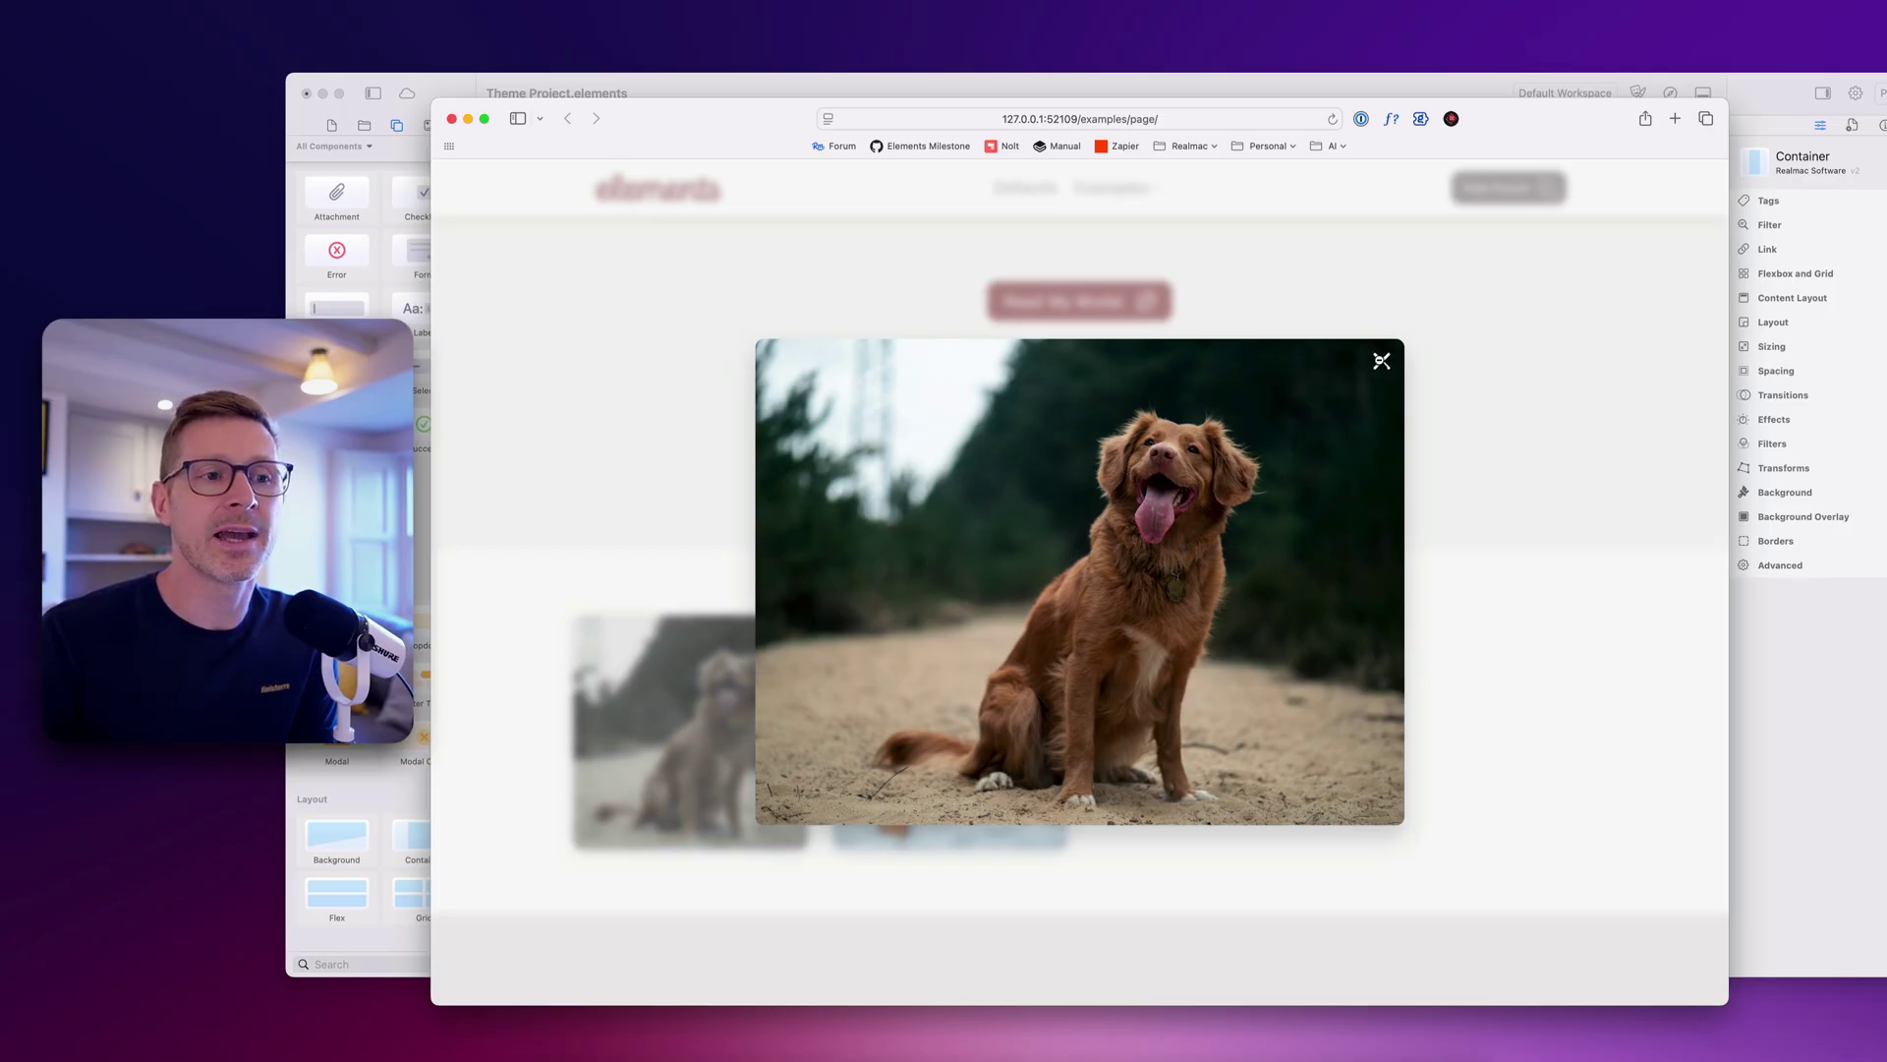
pyautogui.click(1382, 361)
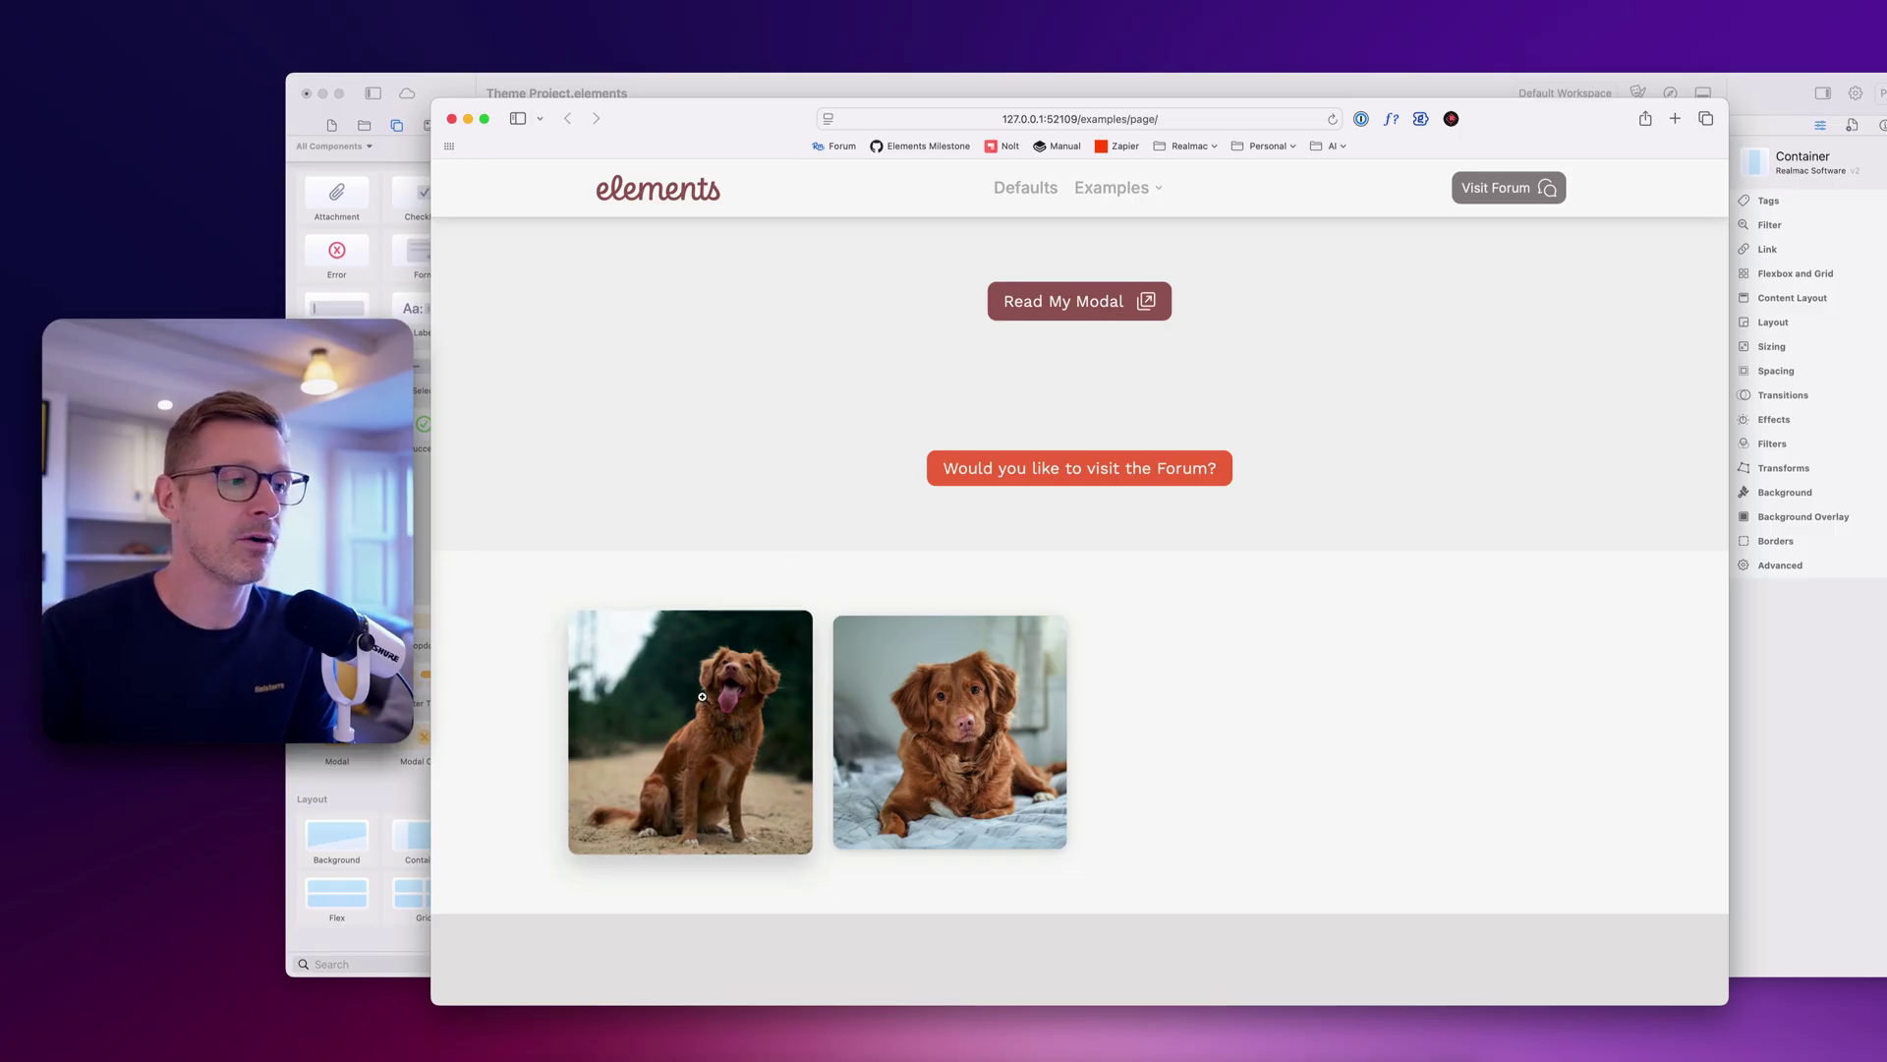
pyautogui.click(732, 706)
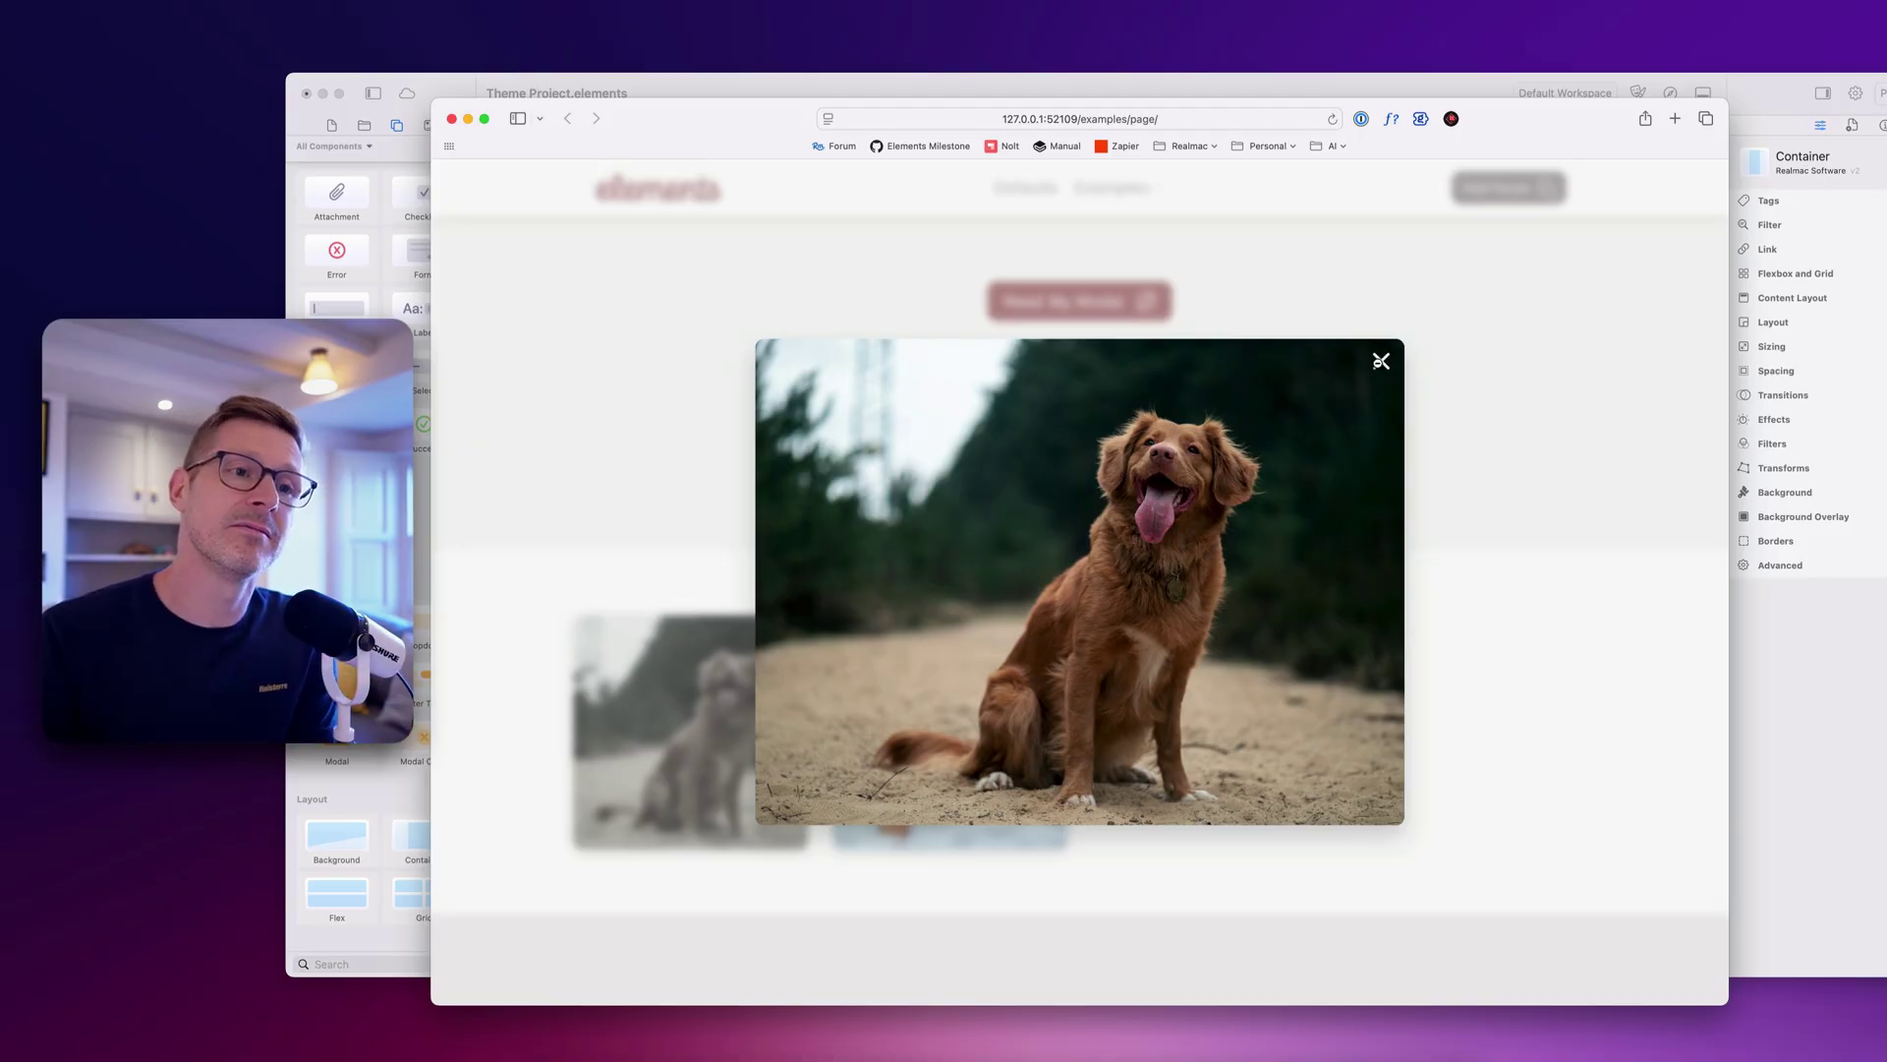
pyautogui.click(1382, 361)
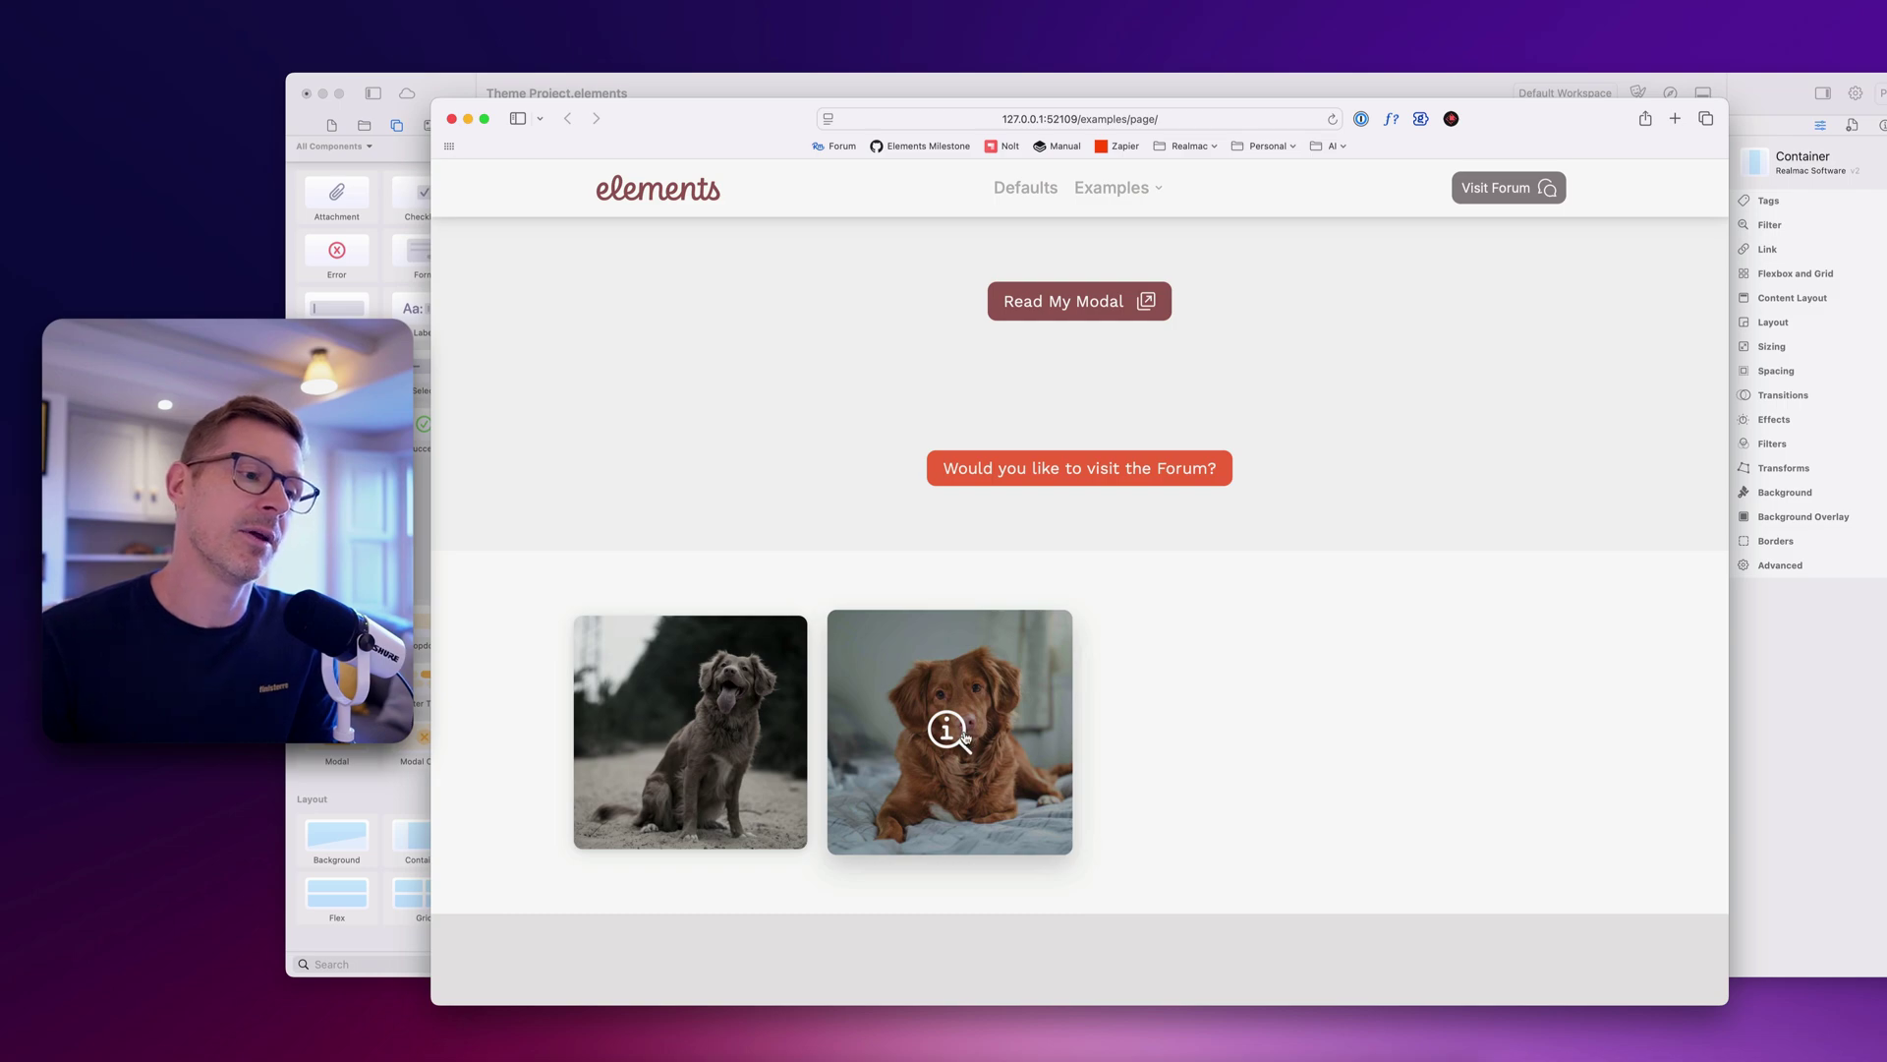
pyautogui.click(965, 736)
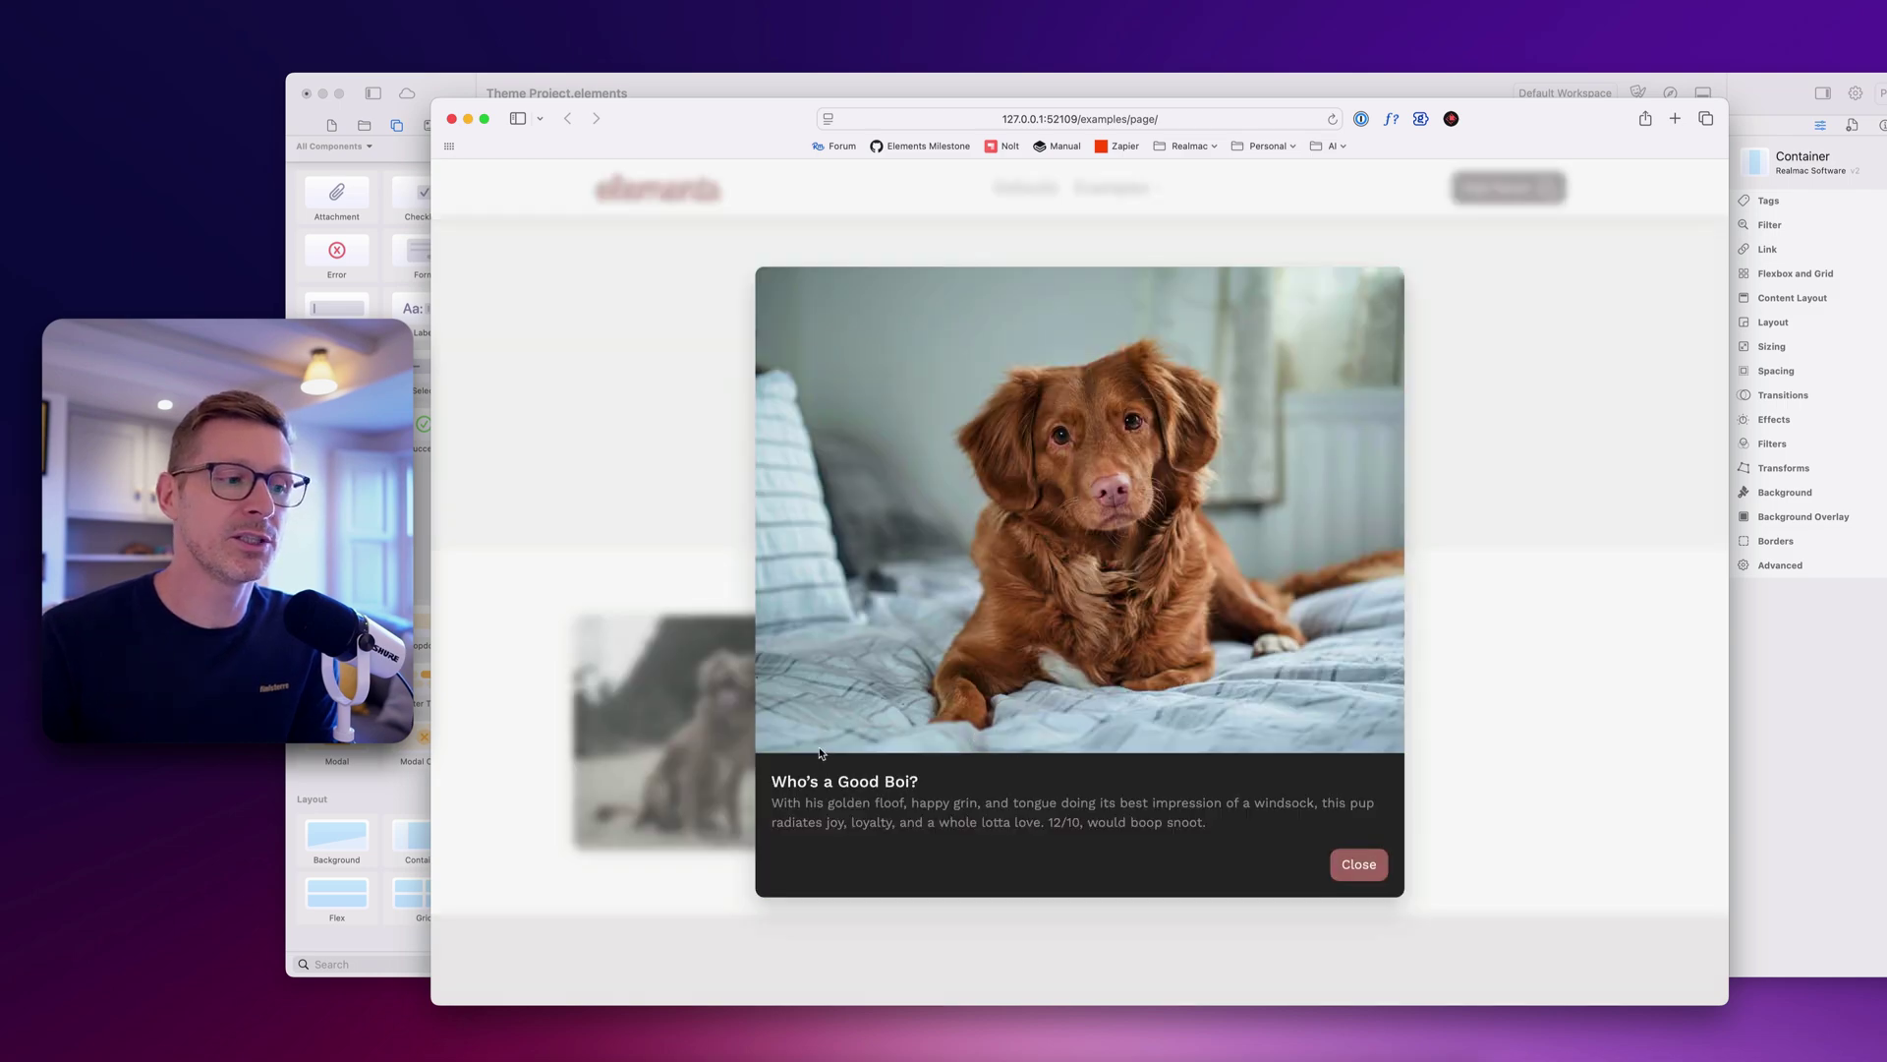
pyautogui.click(1370, 869)
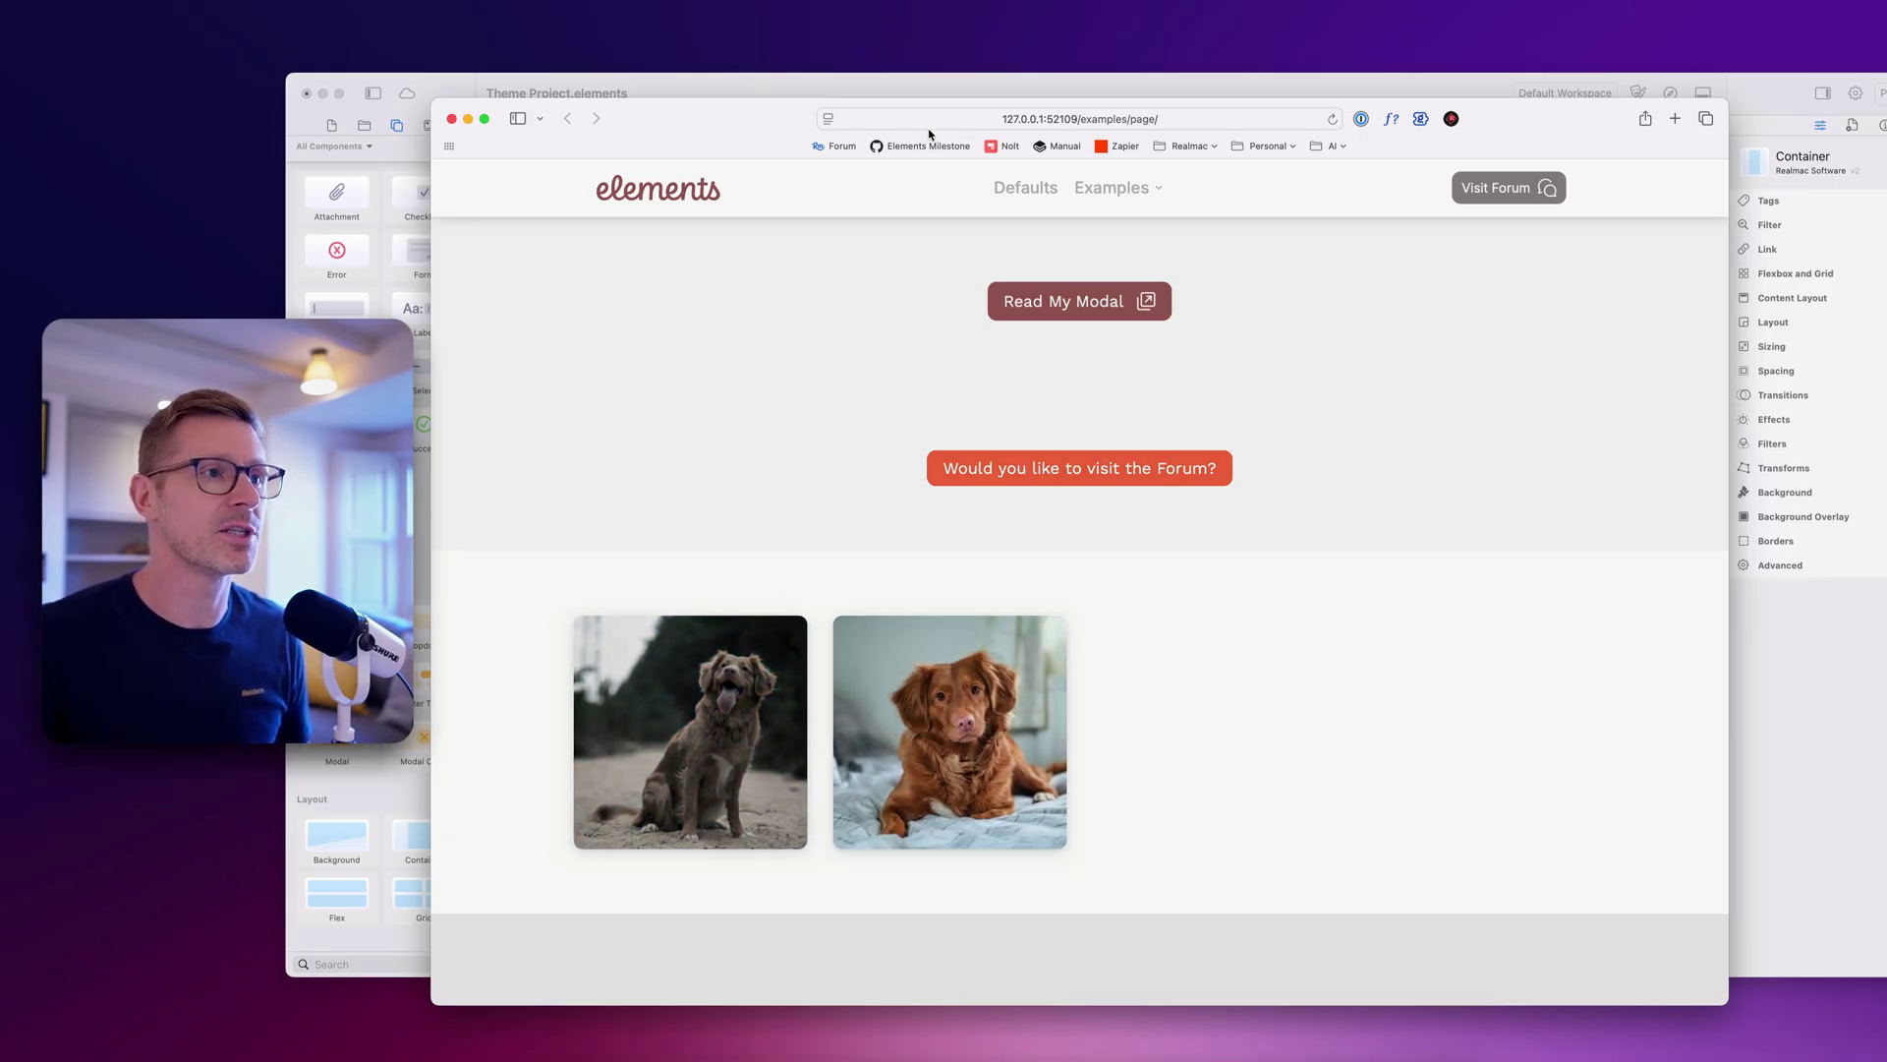
pyautogui.click(874, 86)
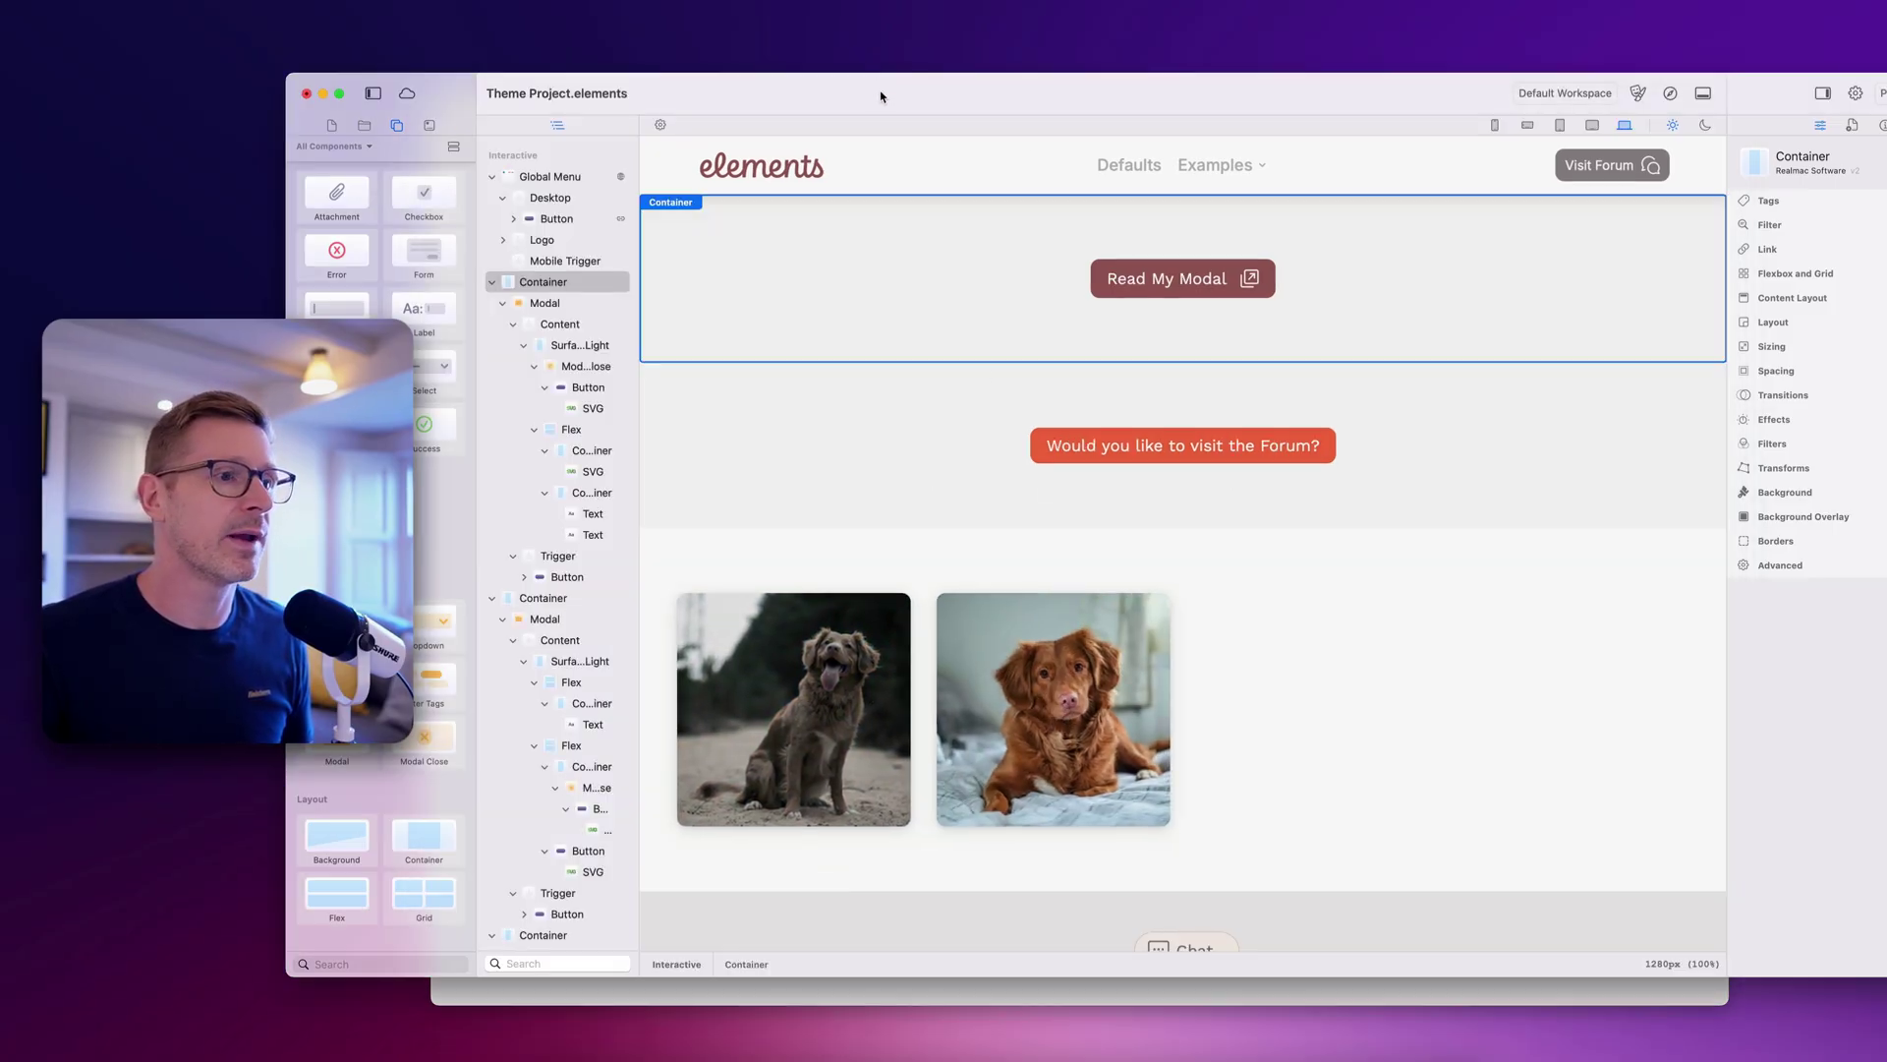
# Add a Modal component to the grid beside the two dog images and show it in the editor.
pyautogui.click(1275, 639)
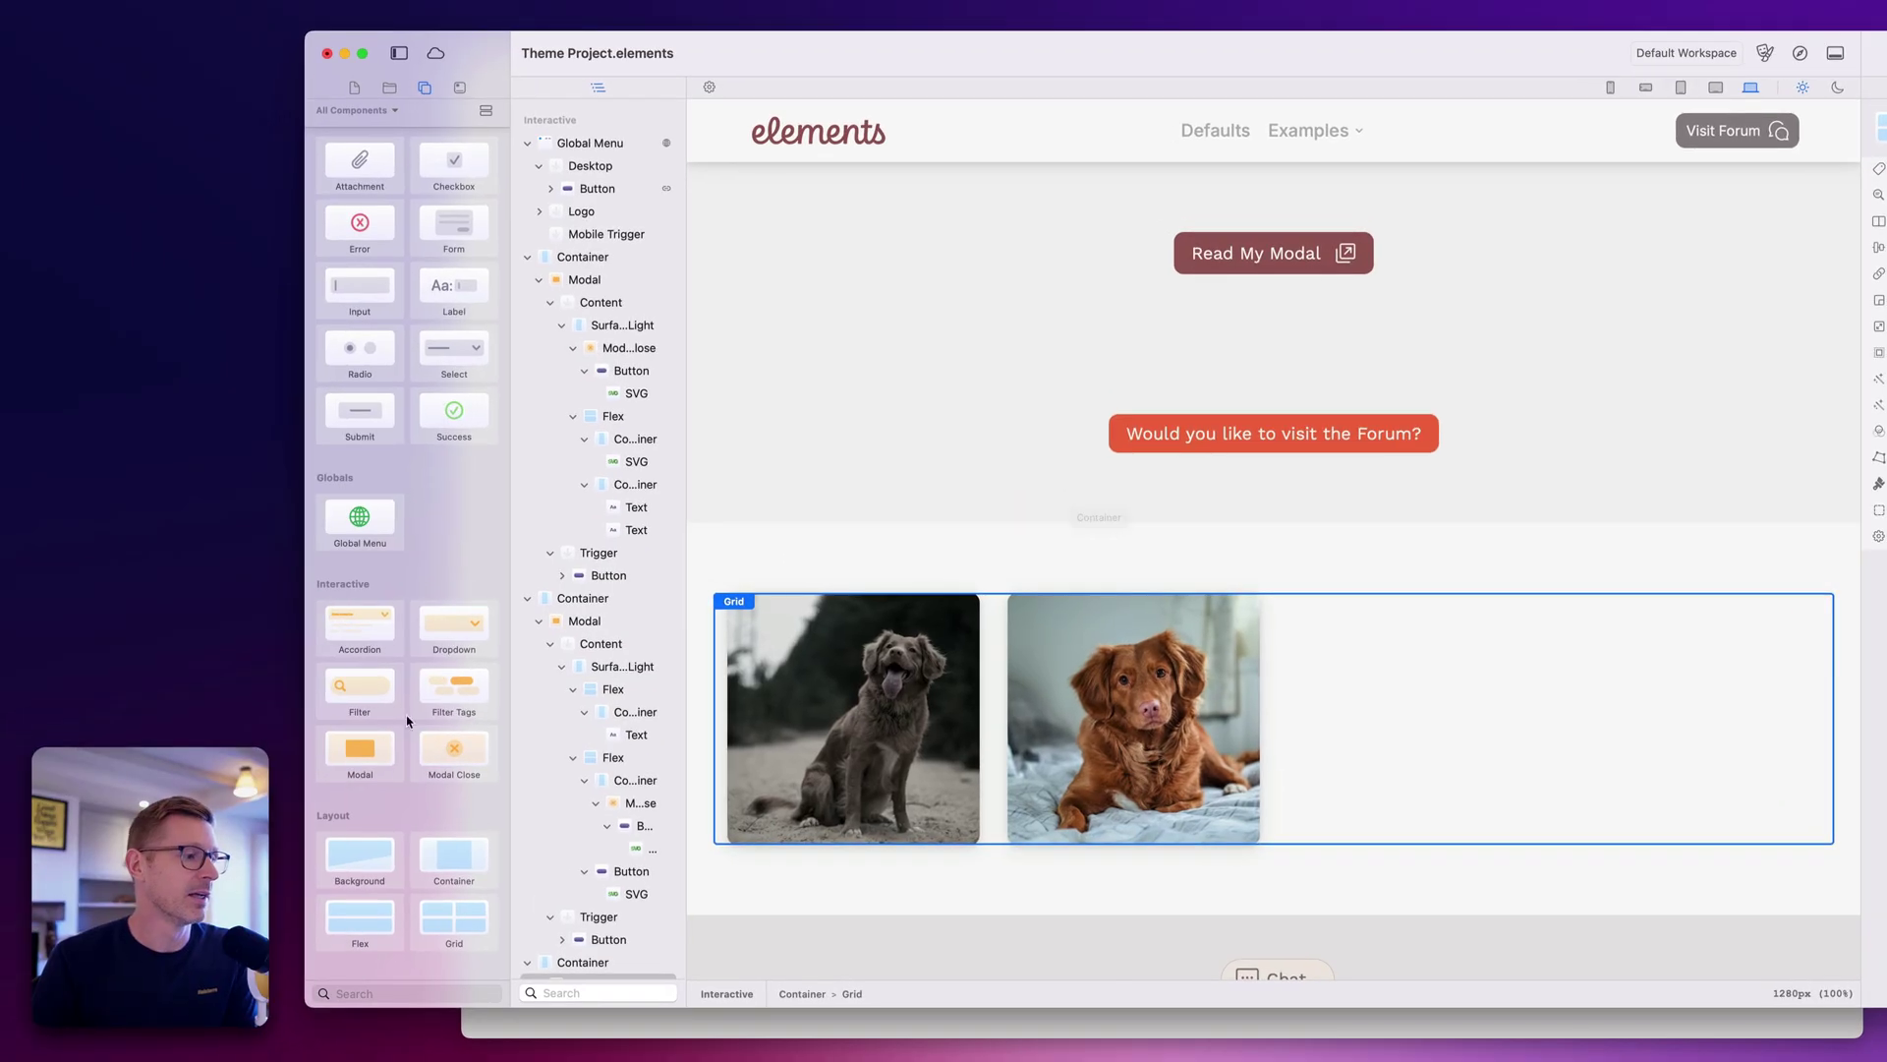
pyautogui.moveTo(357, 760); pyautogui.dragTo(1288, 733)
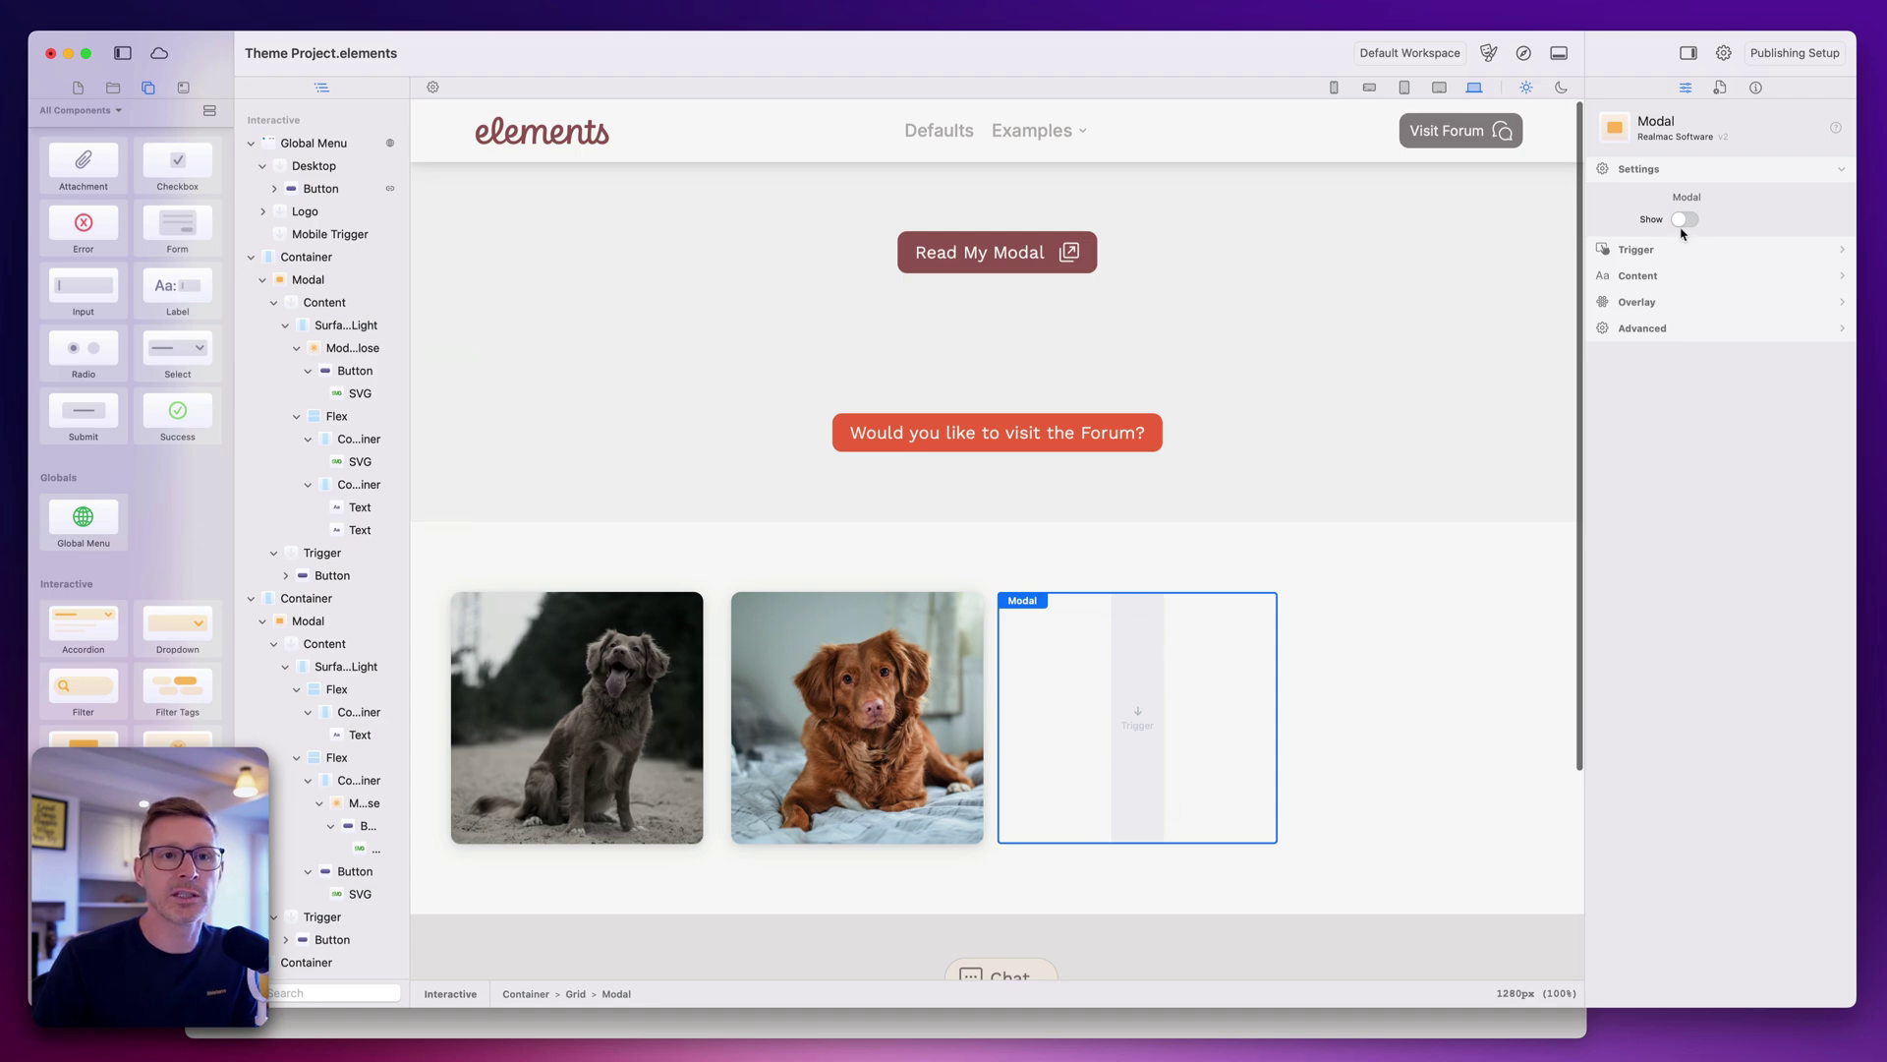
pyautogui.click(1666, 169)
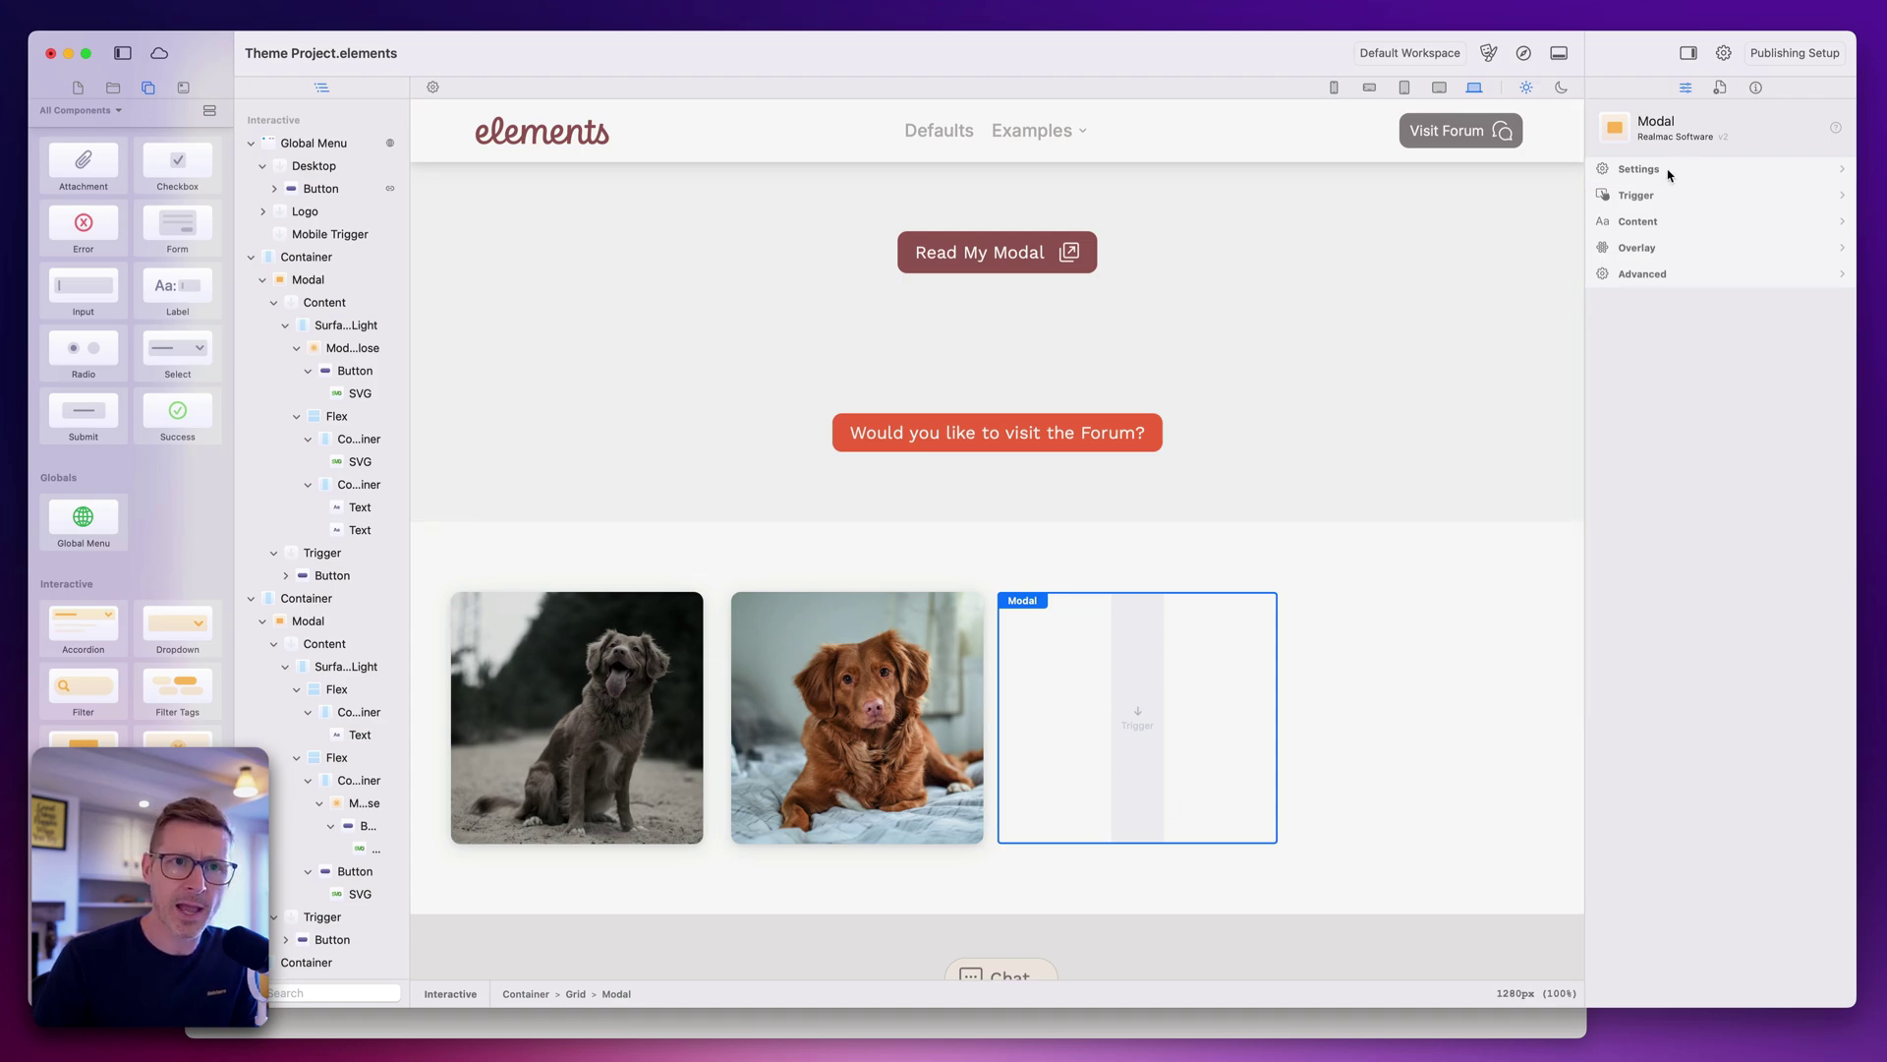
pyautogui.click(1664, 172)
pyautogui.click(1691, 222)
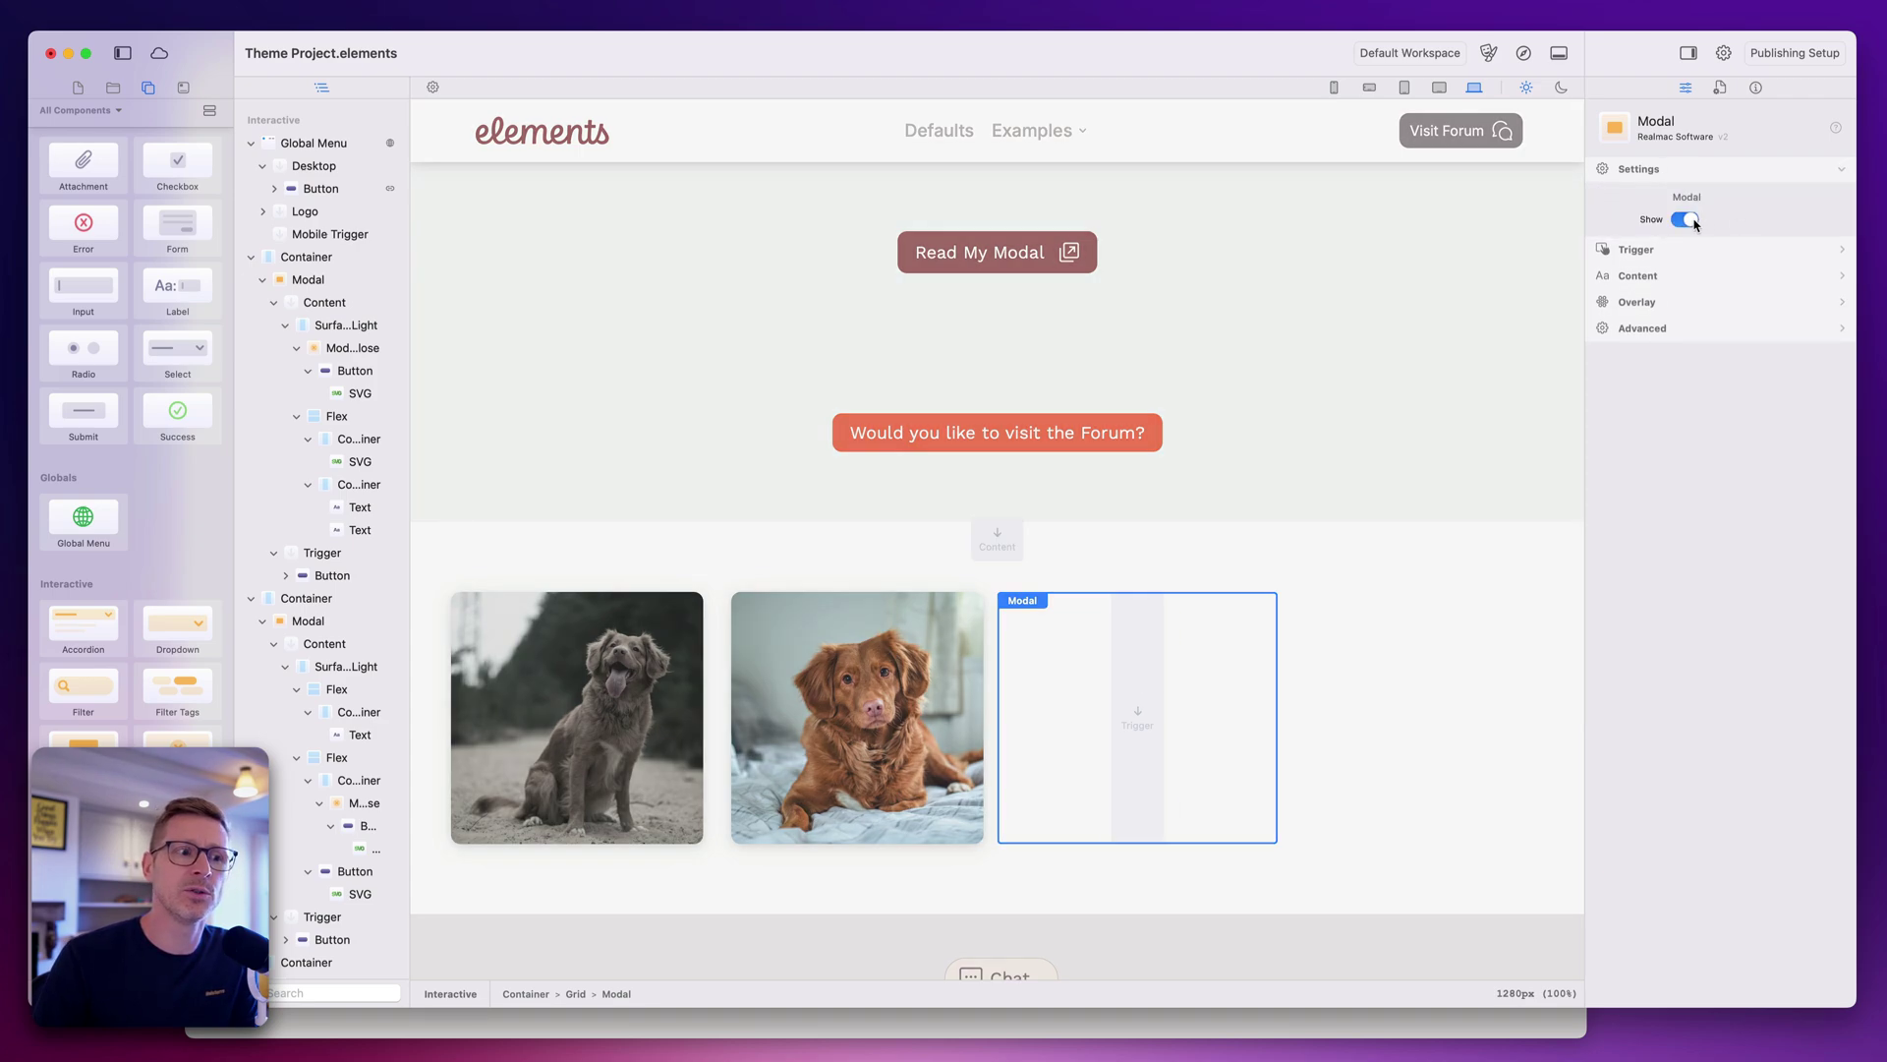
pyautogui.click(1689, 220)
pyautogui.click(1689, 220)
pyautogui.click(1689, 220)
pyautogui.click(1689, 220)
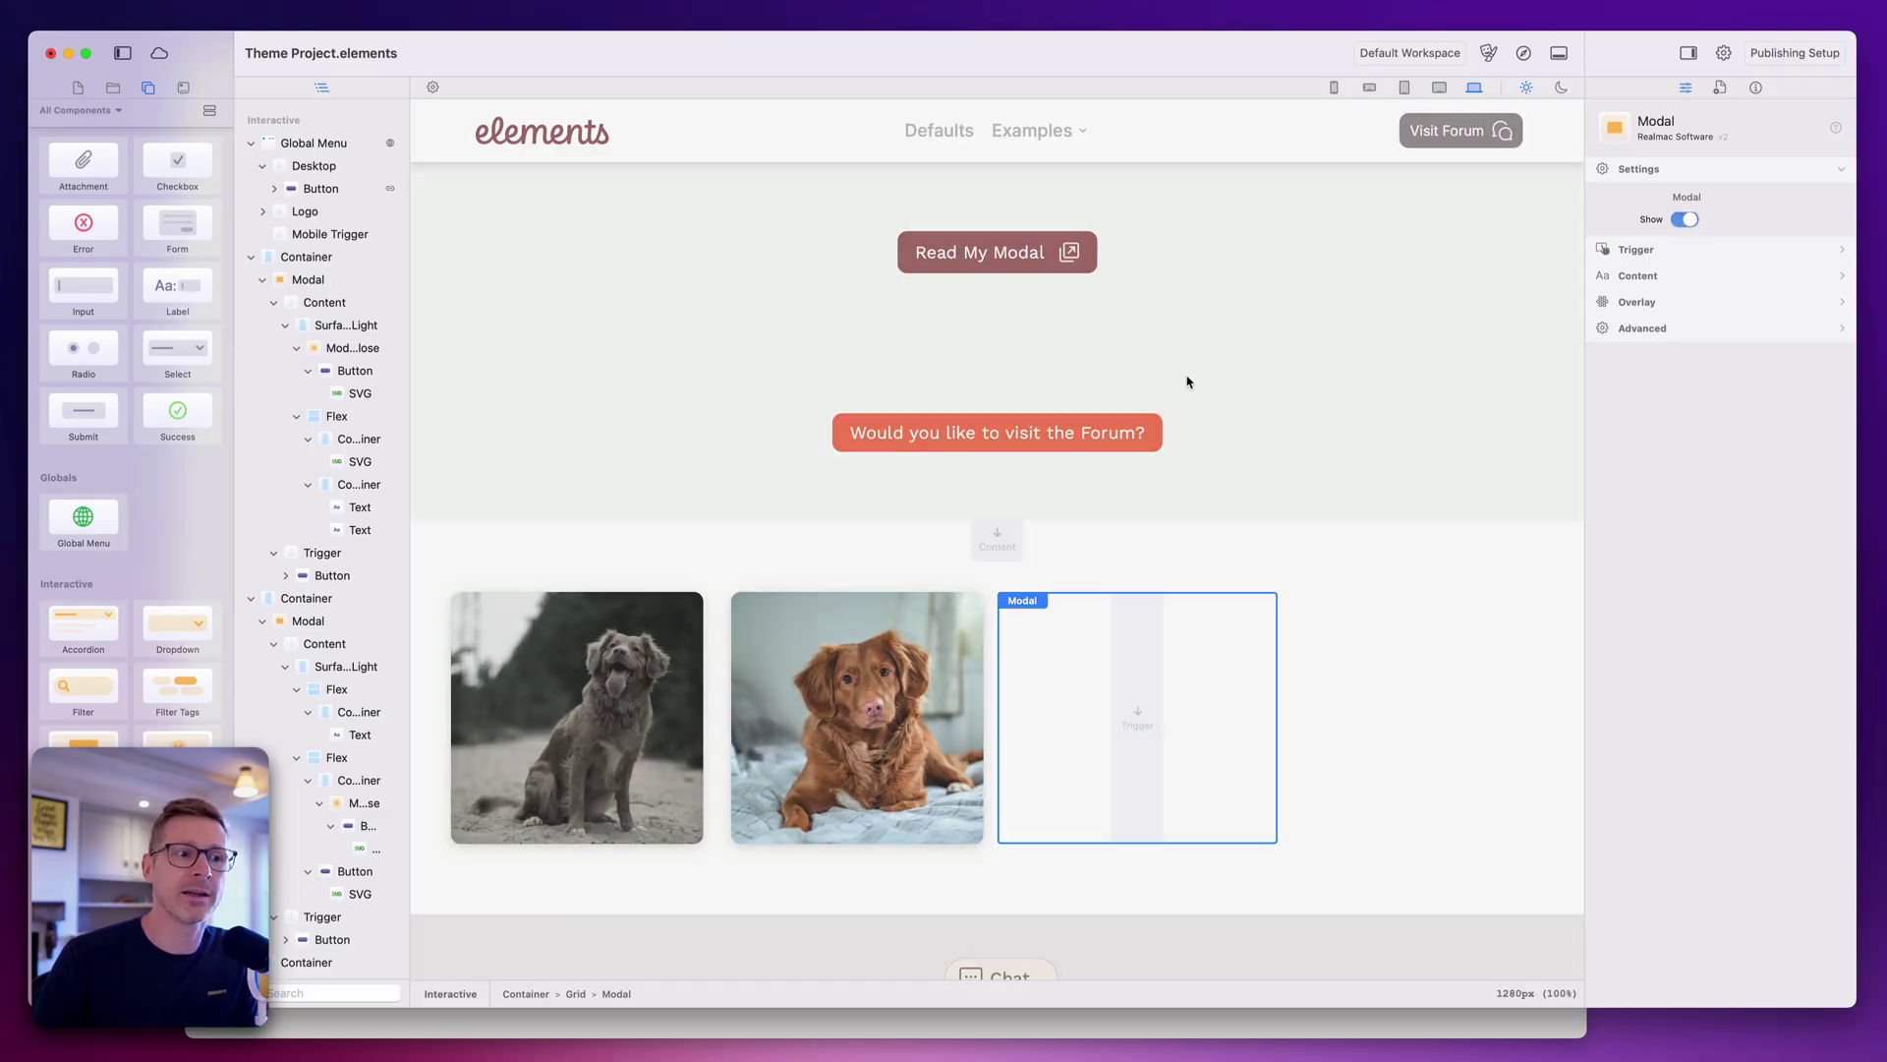
# Set the new modal's overlay opacity to 57% and blur to 7 pixels, and hide the modal in the editor.
pyautogui.click(1715, 301)
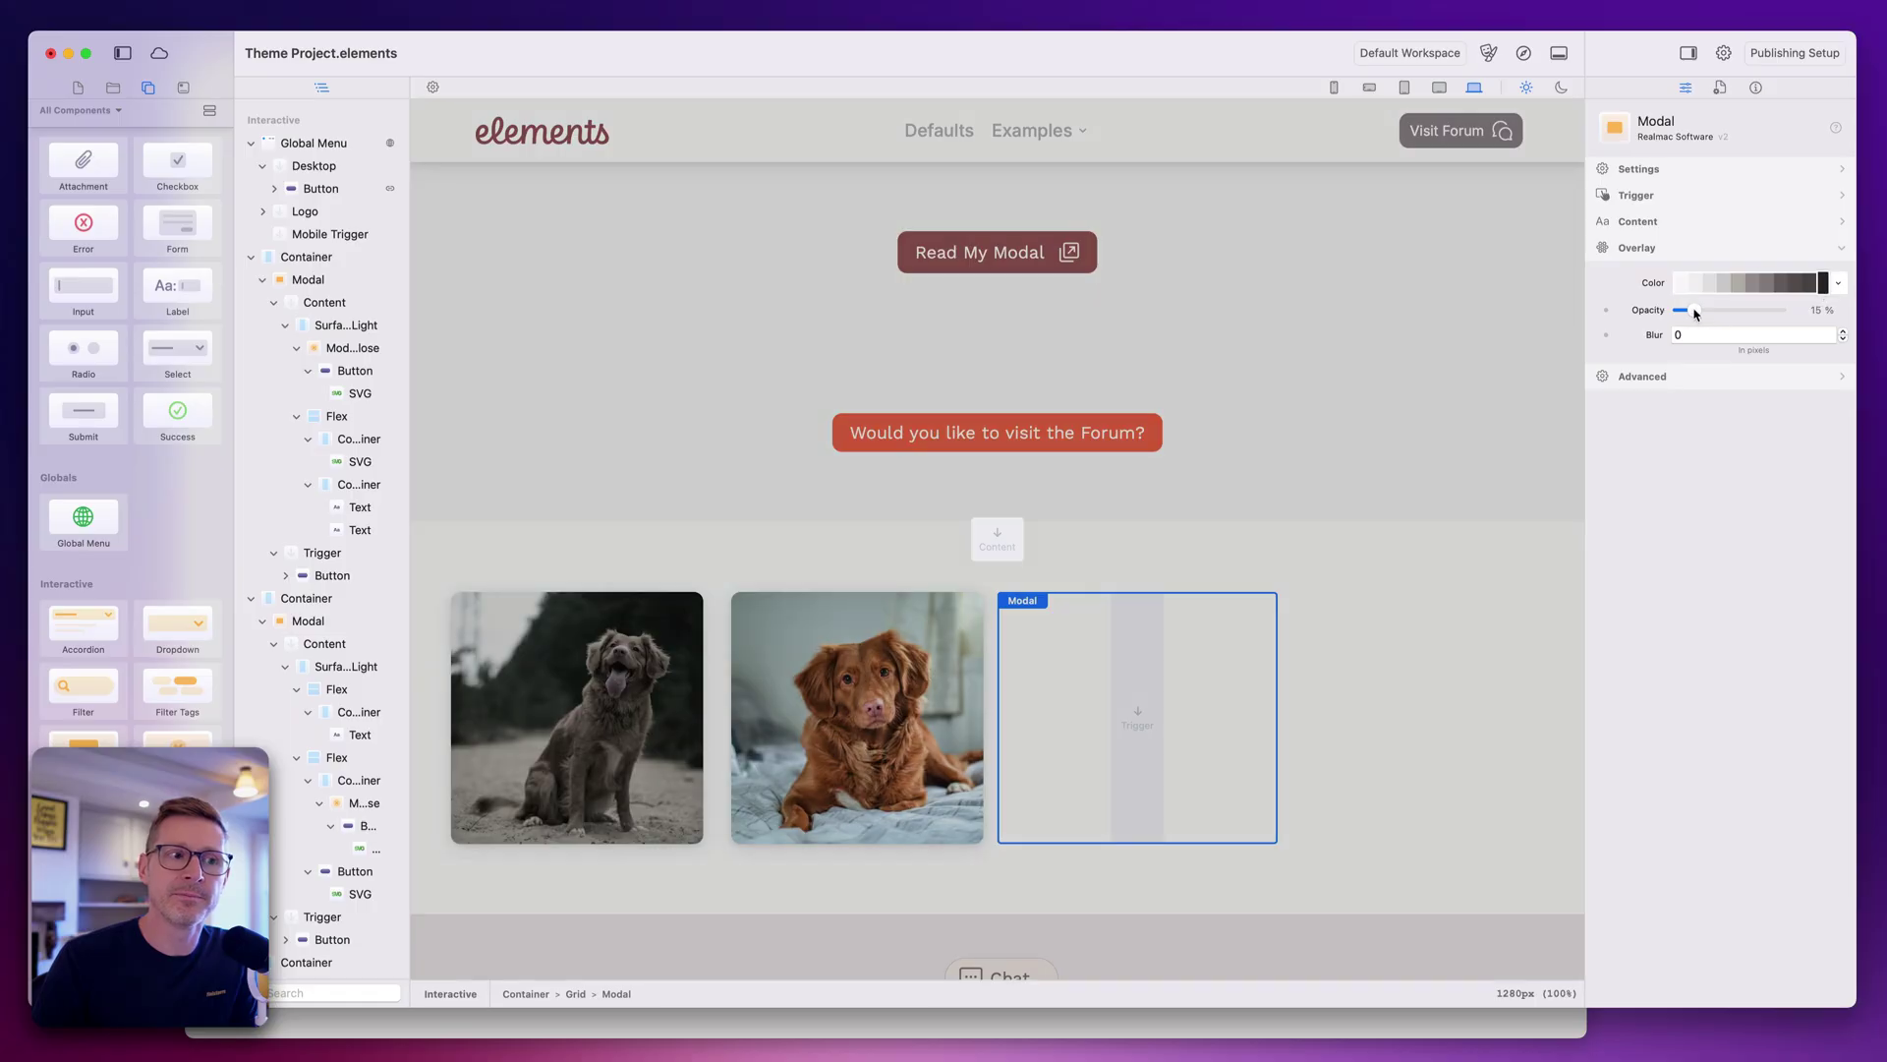
pyautogui.moveTo(1695, 312); pyautogui.dragTo(1737, 313)
pyautogui.click(1844, 332)
pyautogui.click(1844, 331)
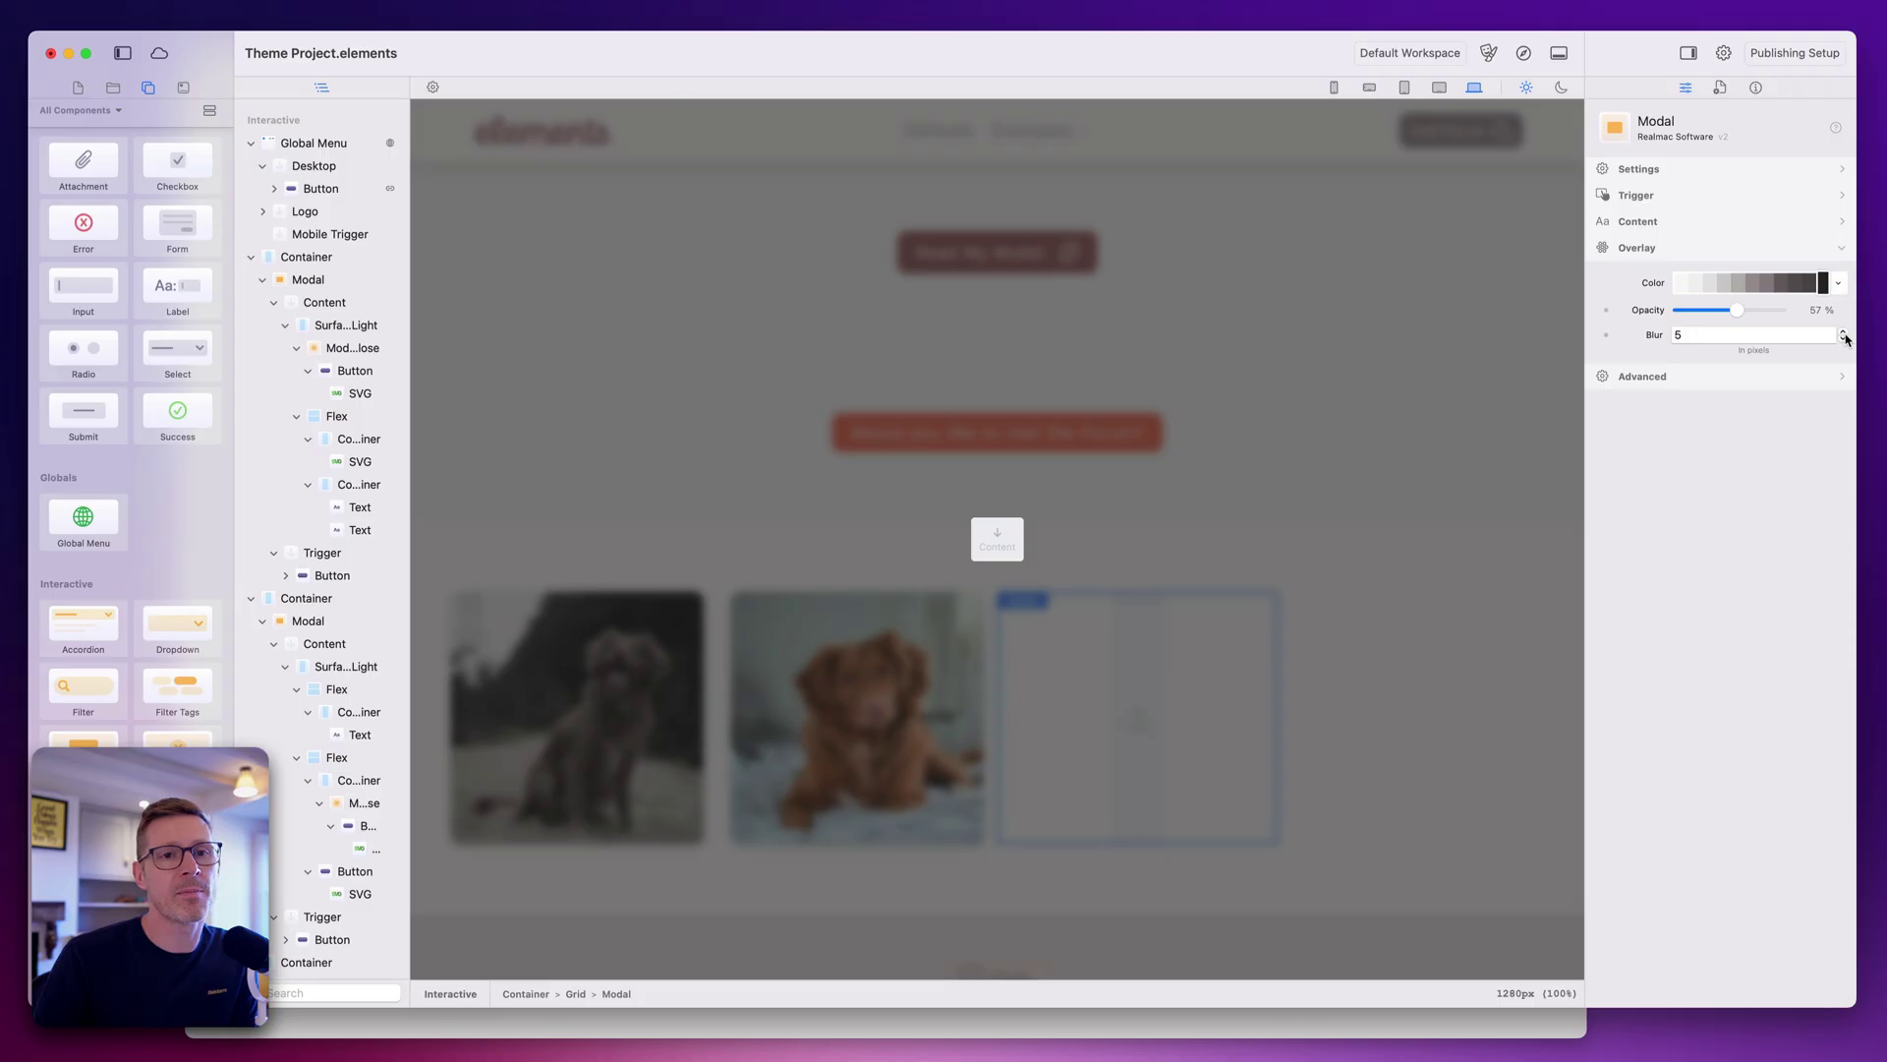
pyautogui.click(1845, 332)
pyautogui.click(1845, 332)
pyautogui.click(1845, 333)
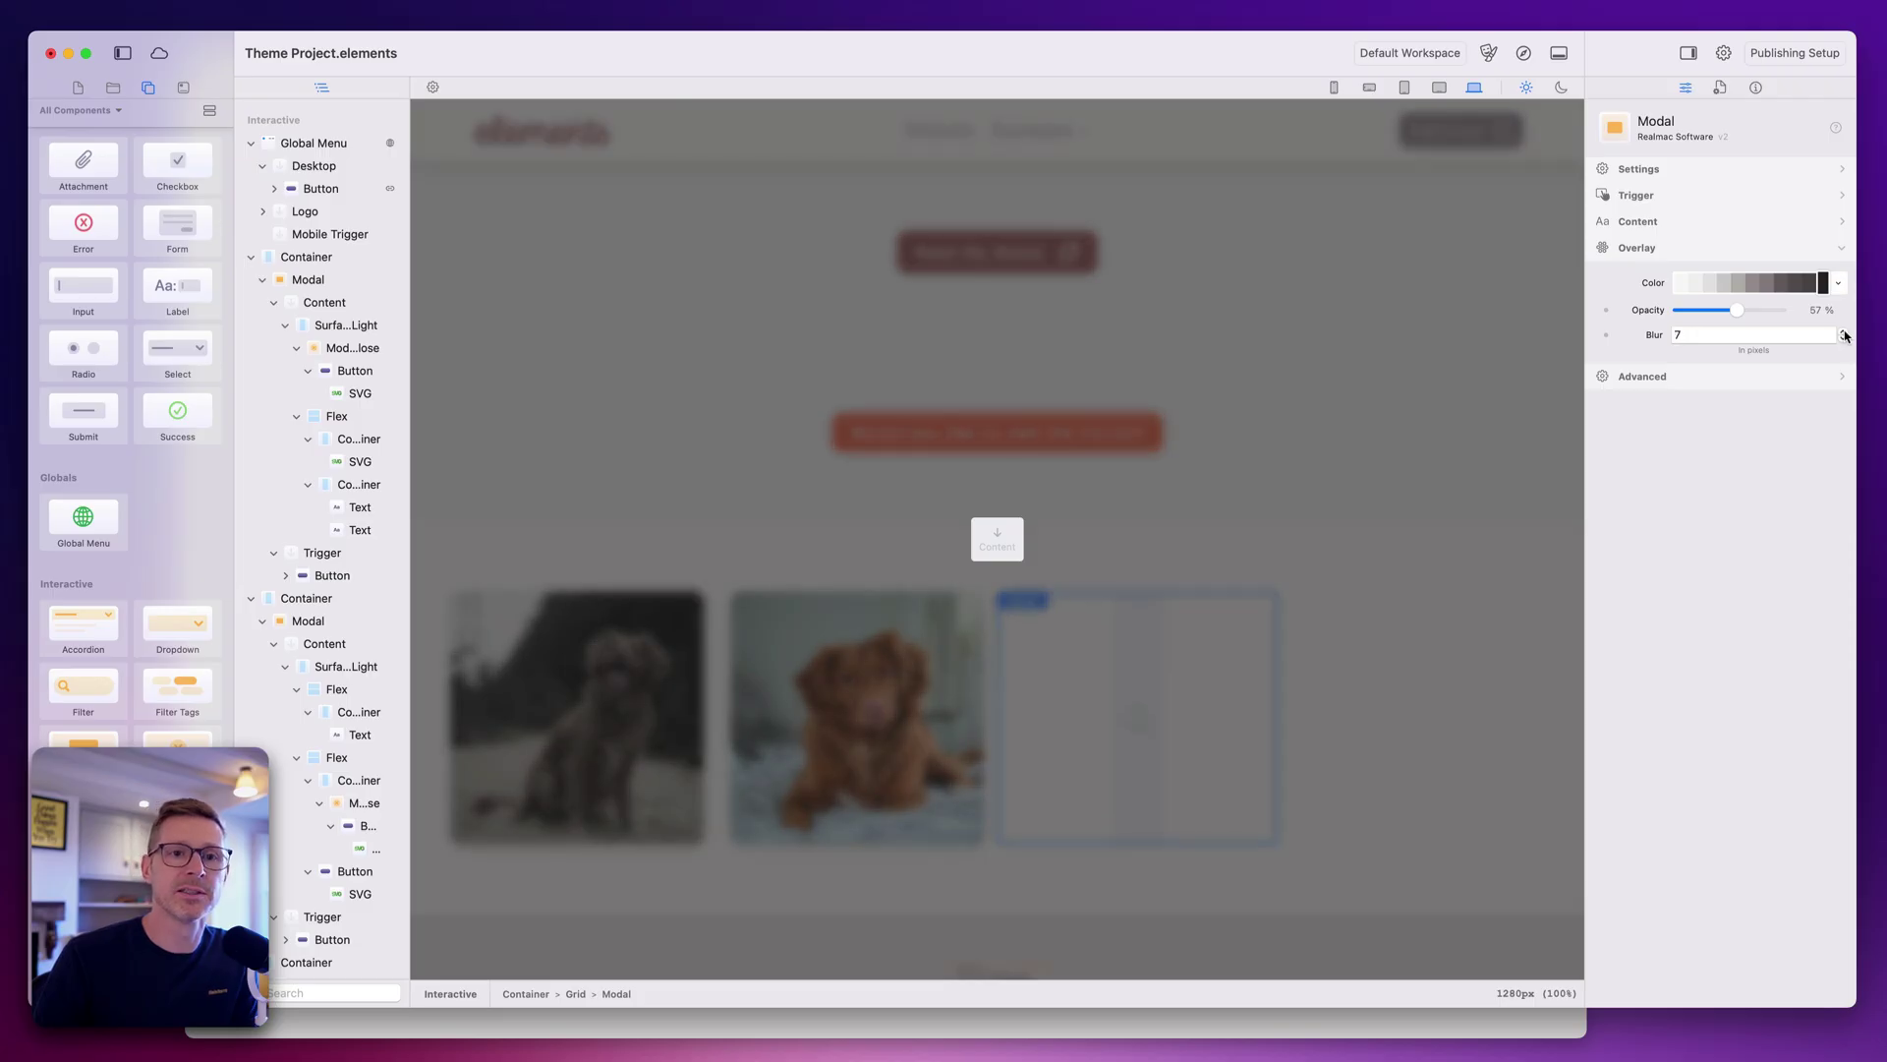
pyautogui.click(1637, 171)
pyautogui.click(1685, 219)
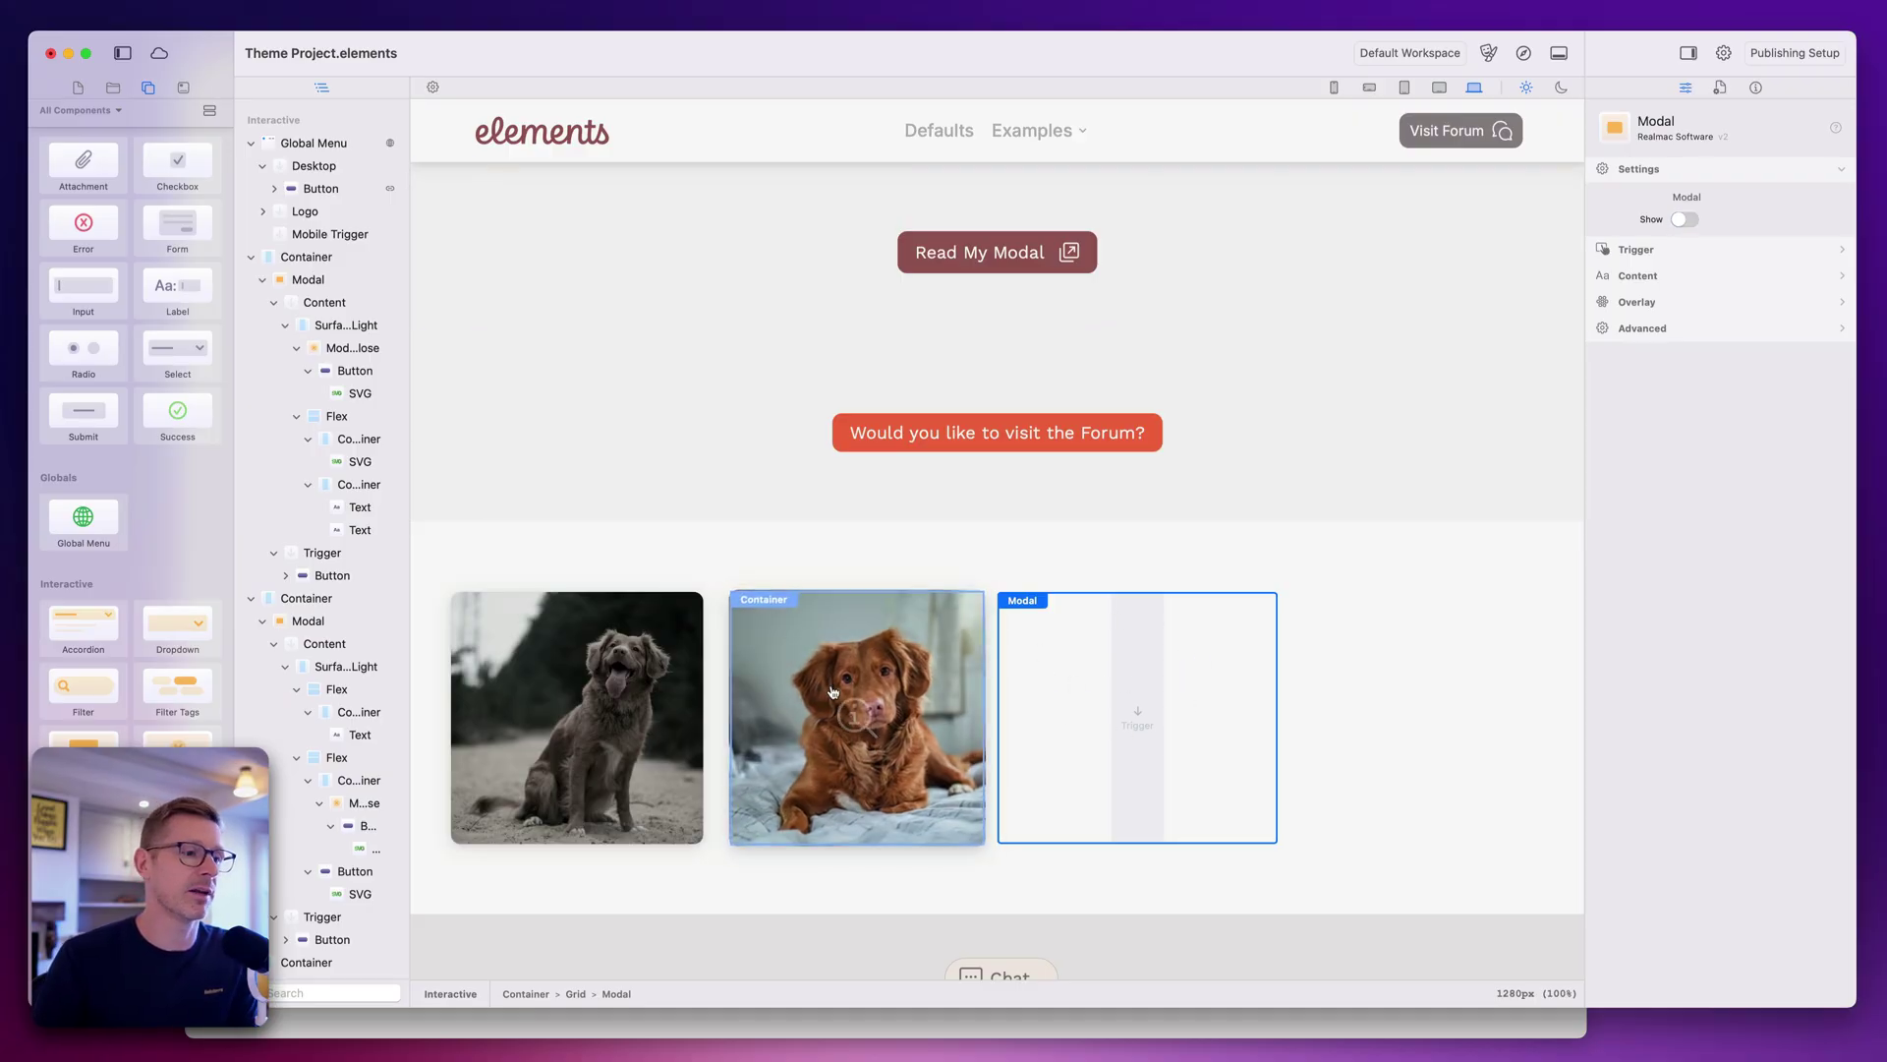
# Examine how the second dog image's modal nests a container in its Trigger, and reselect the new modal.
pyautogui.scroll(-5, 353, 639)
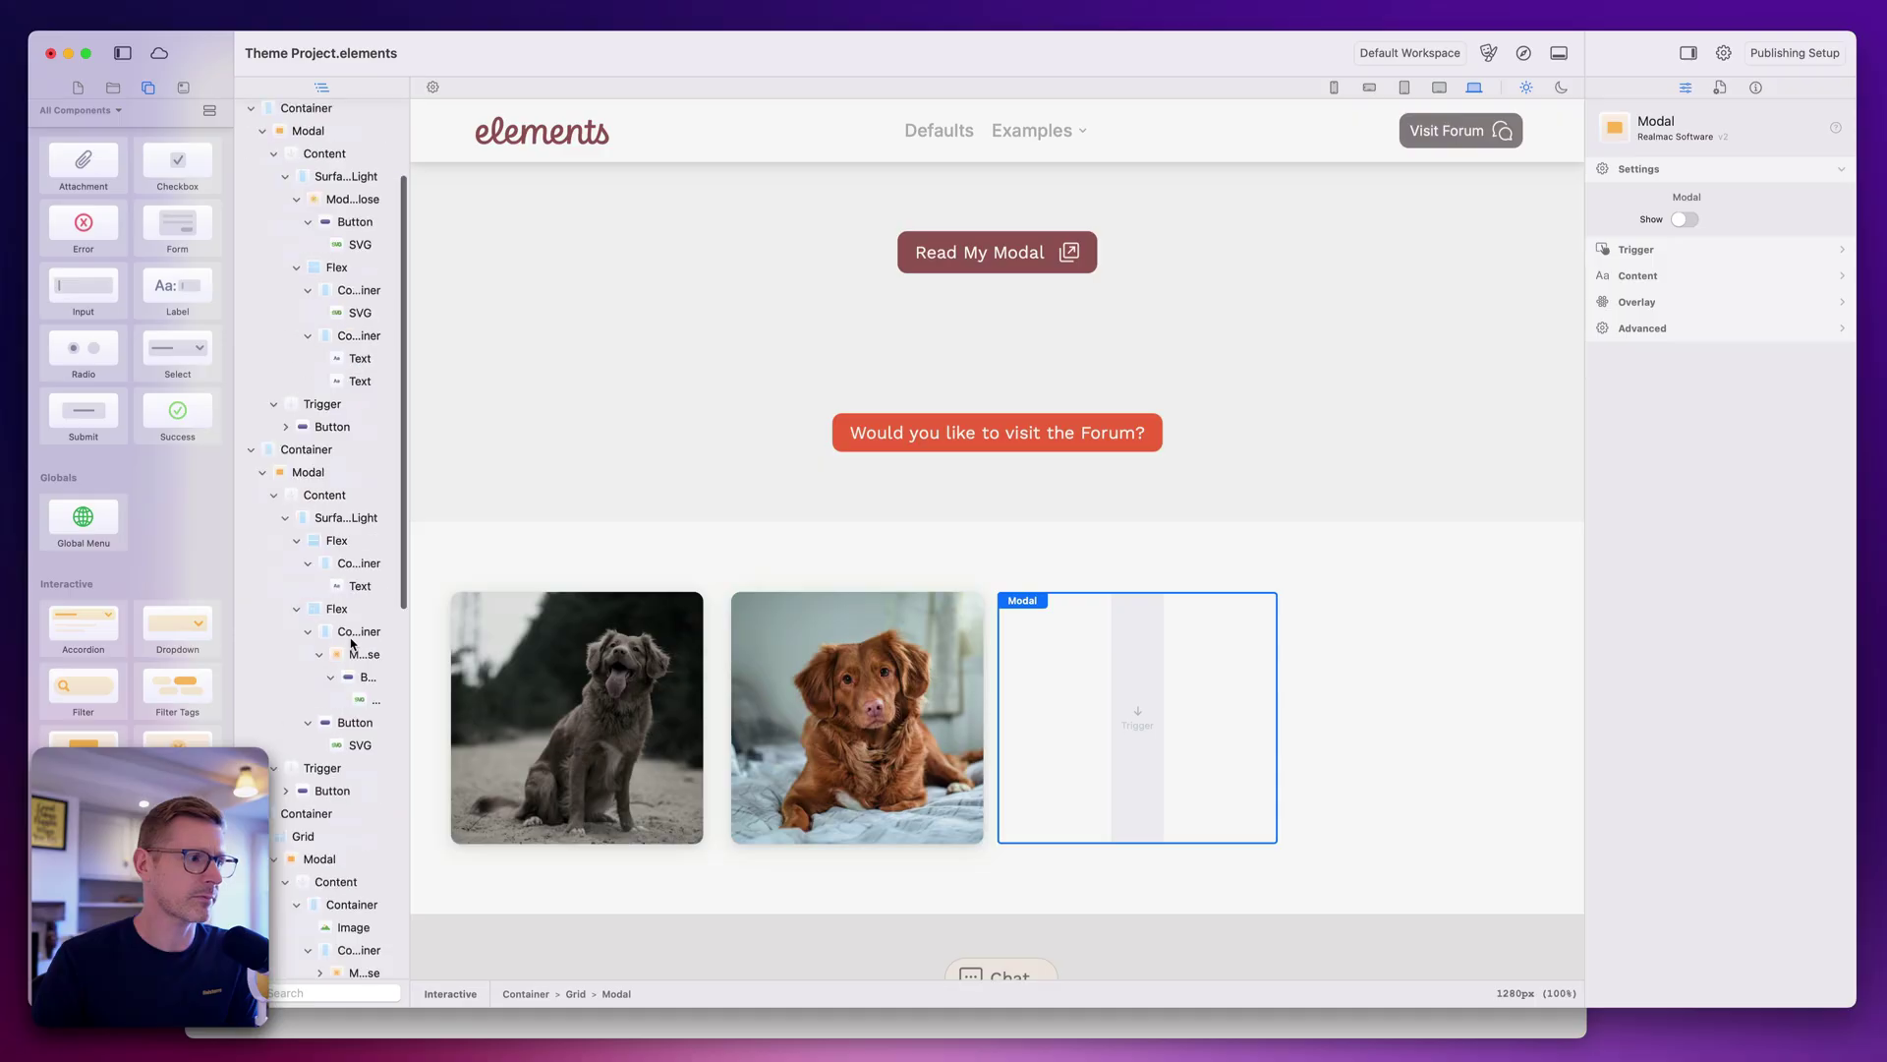
pyautogui.click(870, 639)
pyautogui.scroll(-10, 372, 685)
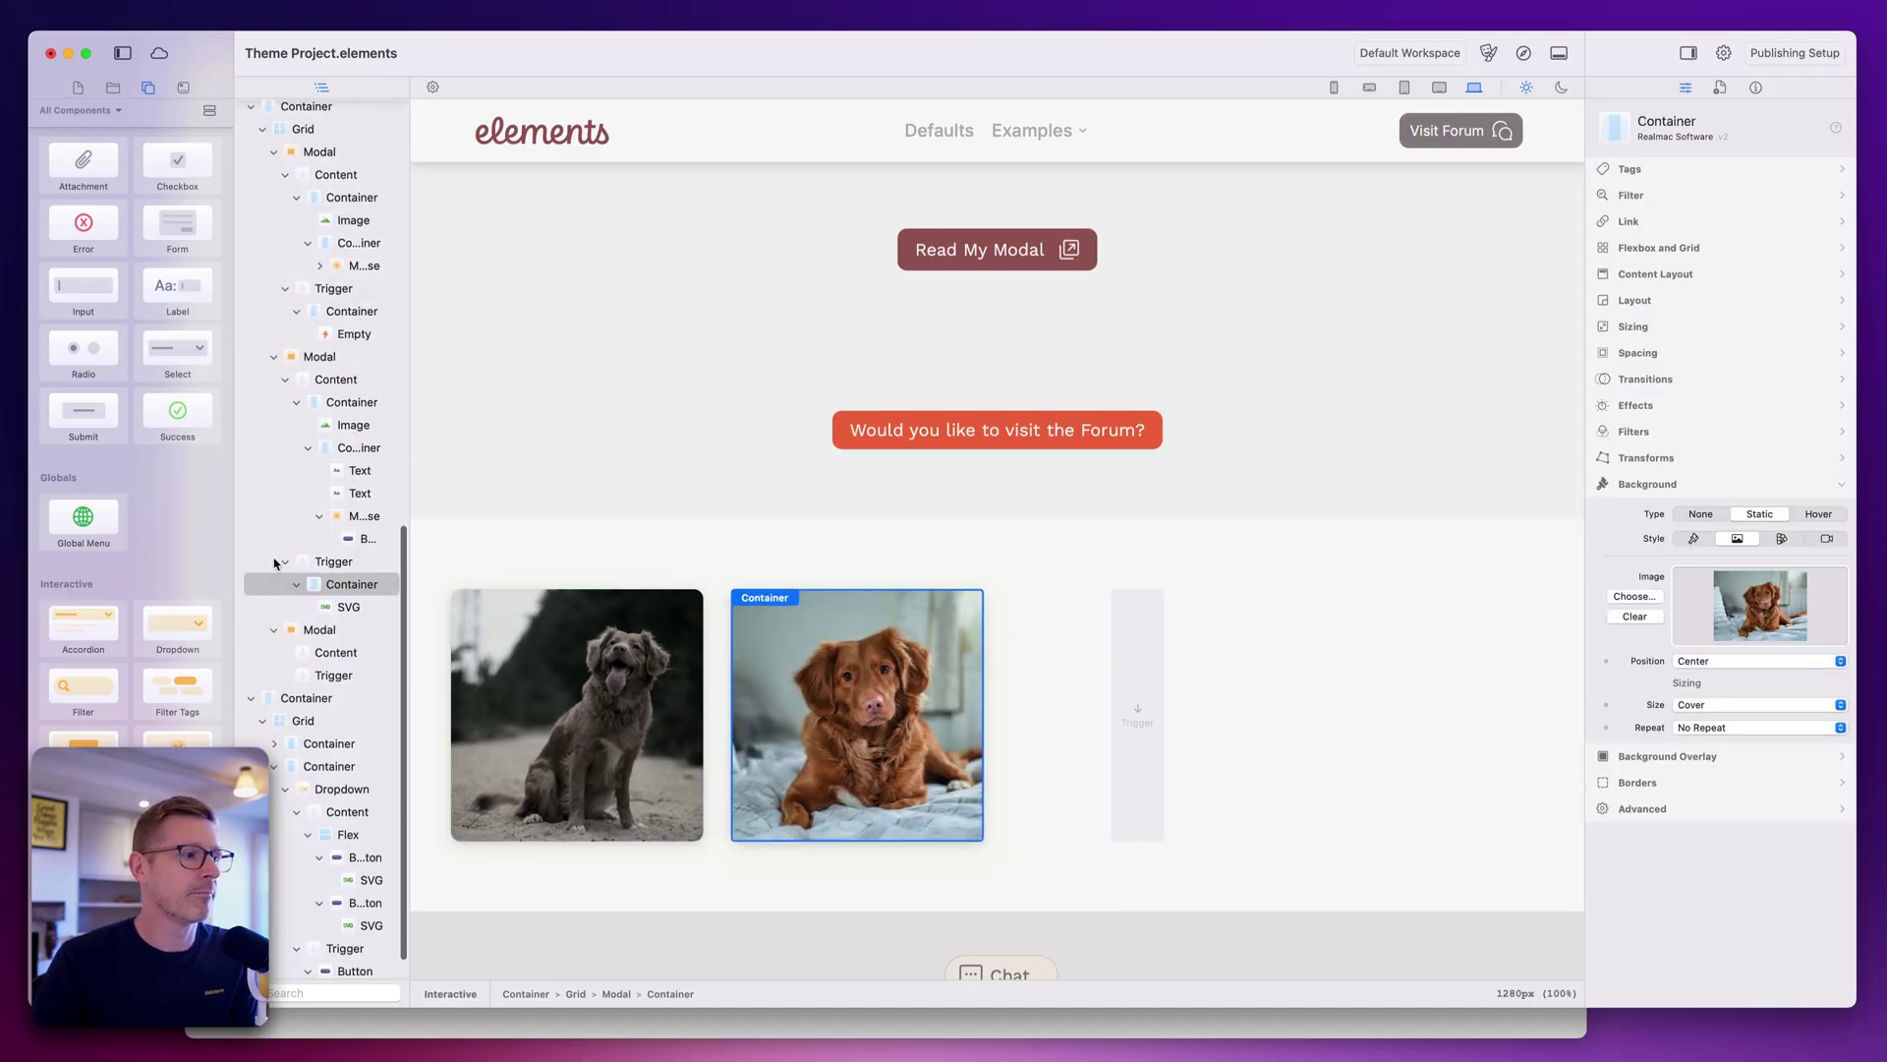
pyautogui.click(335, 562)
pyautogui.click(338, 588)
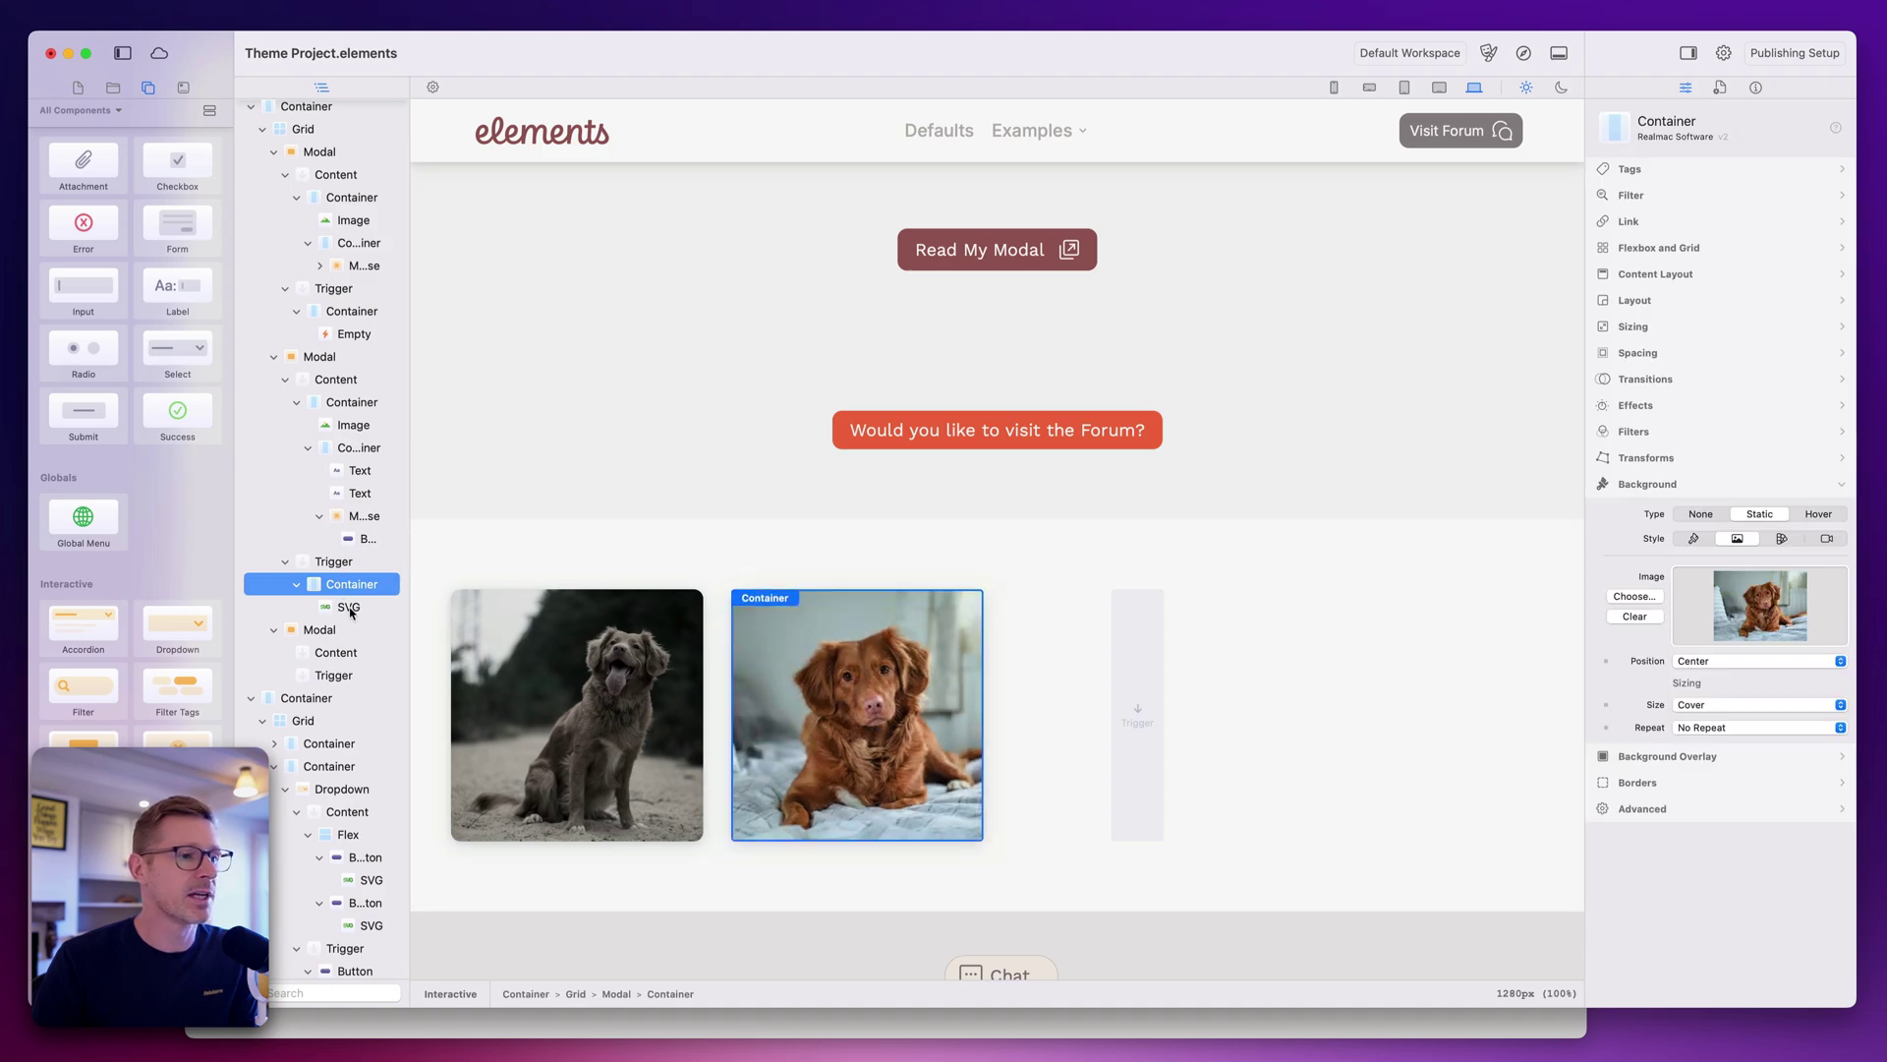
pyautogui.click(1053, 632)
pyautogui.click(1104, 632)
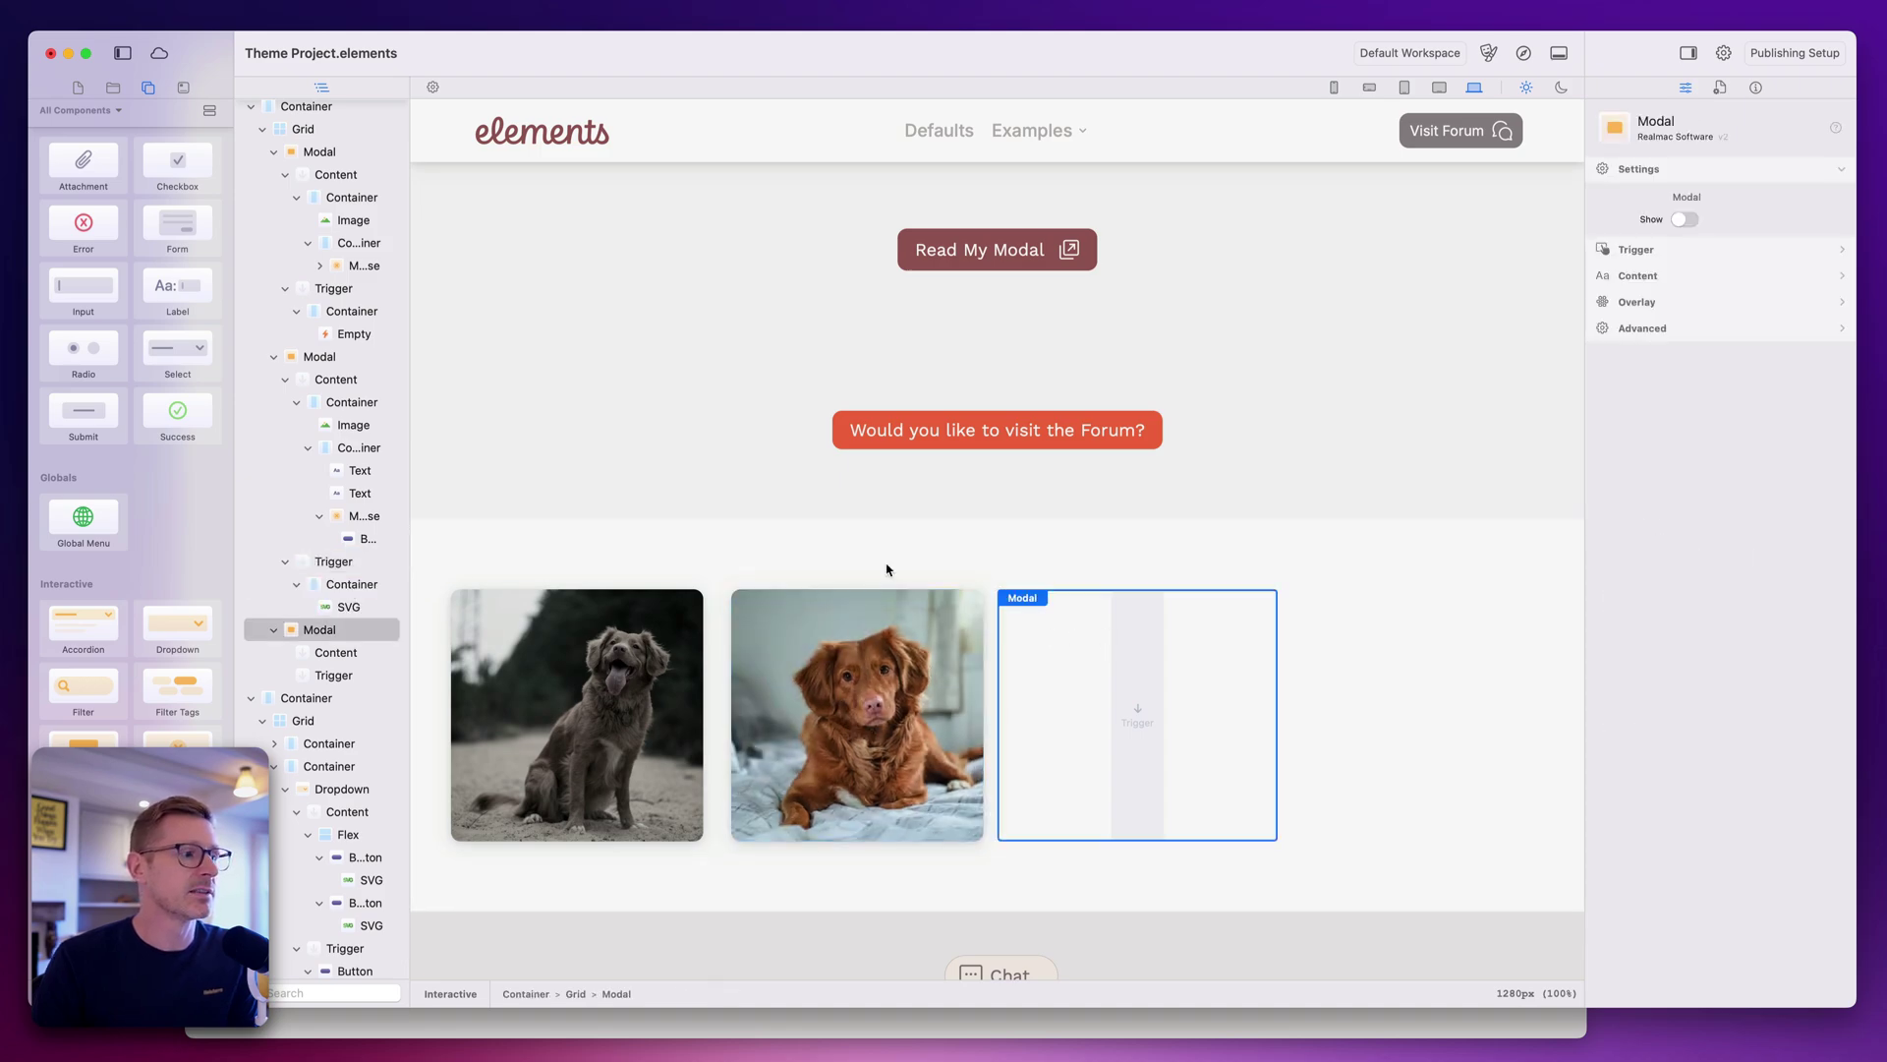
# Add a Button to the new modal's Trigger and label it "Open Modal".
pyautogui.scroll(-2, 160, 451)
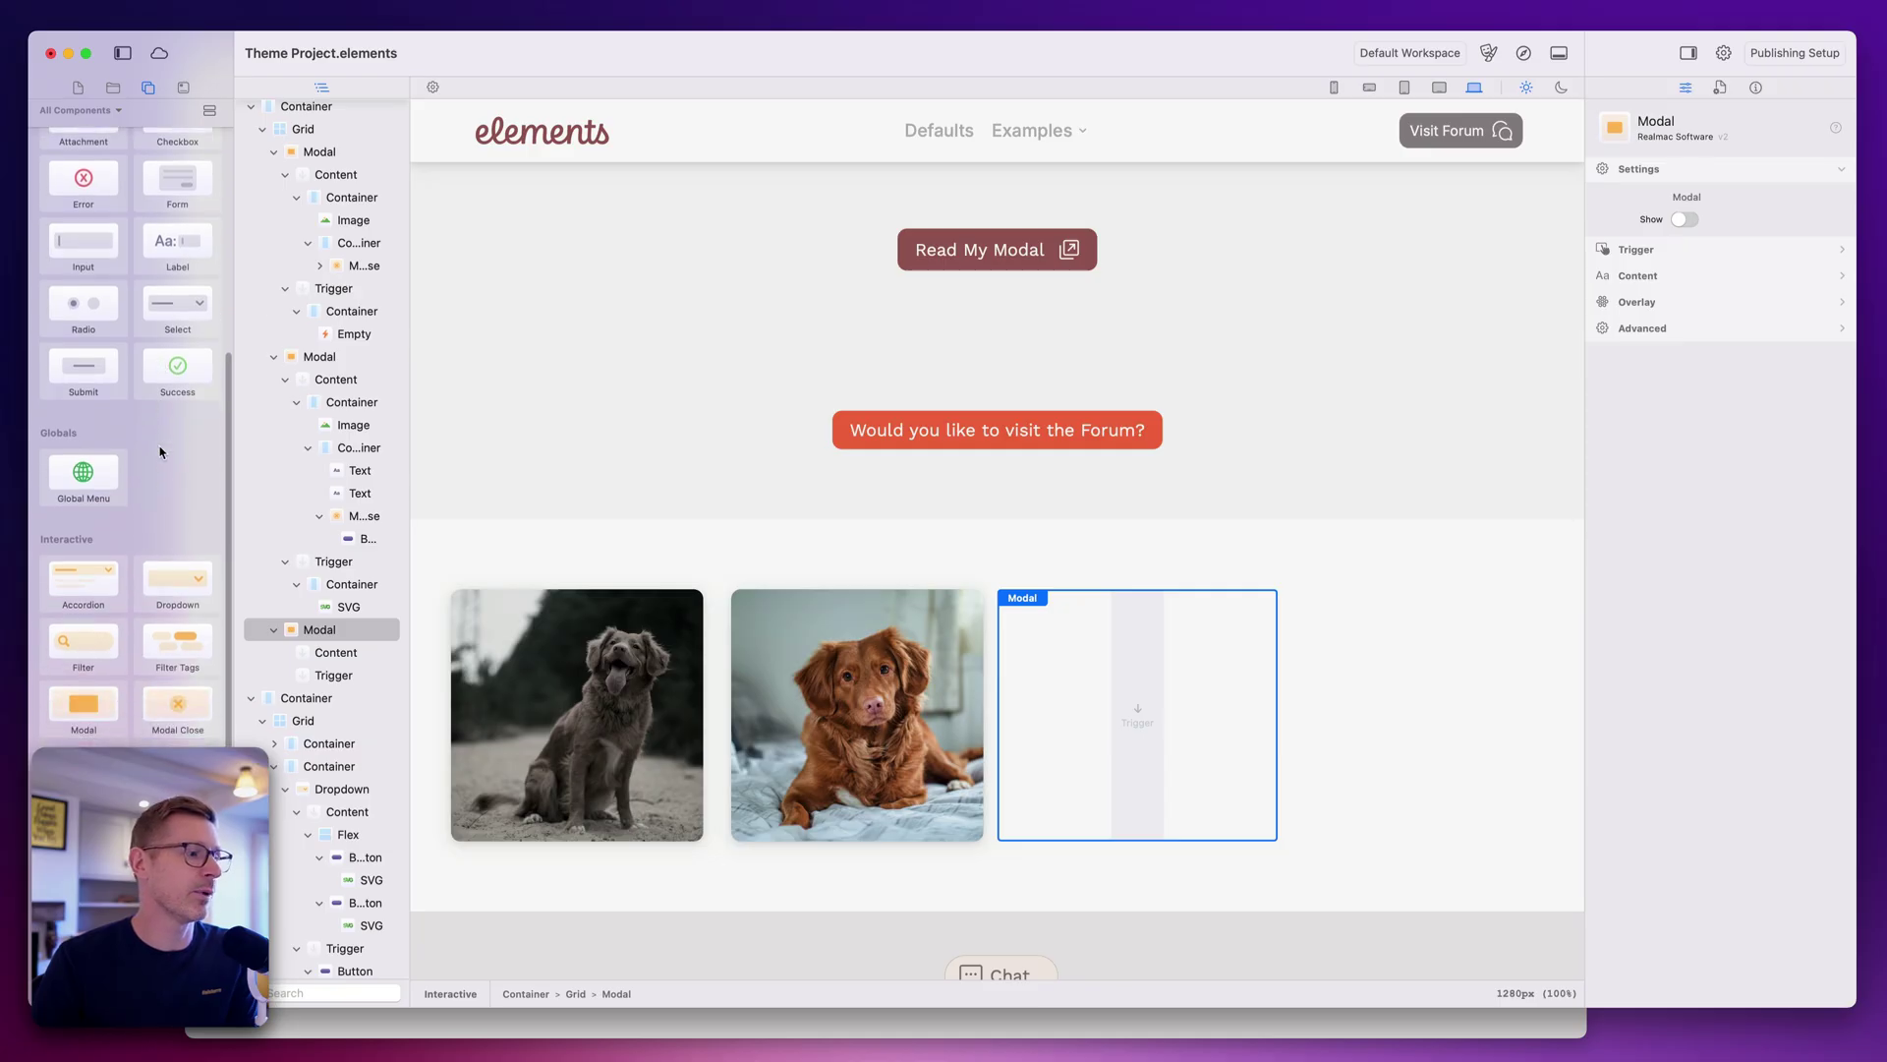
pyautogui.scroll(10, 160, 452)
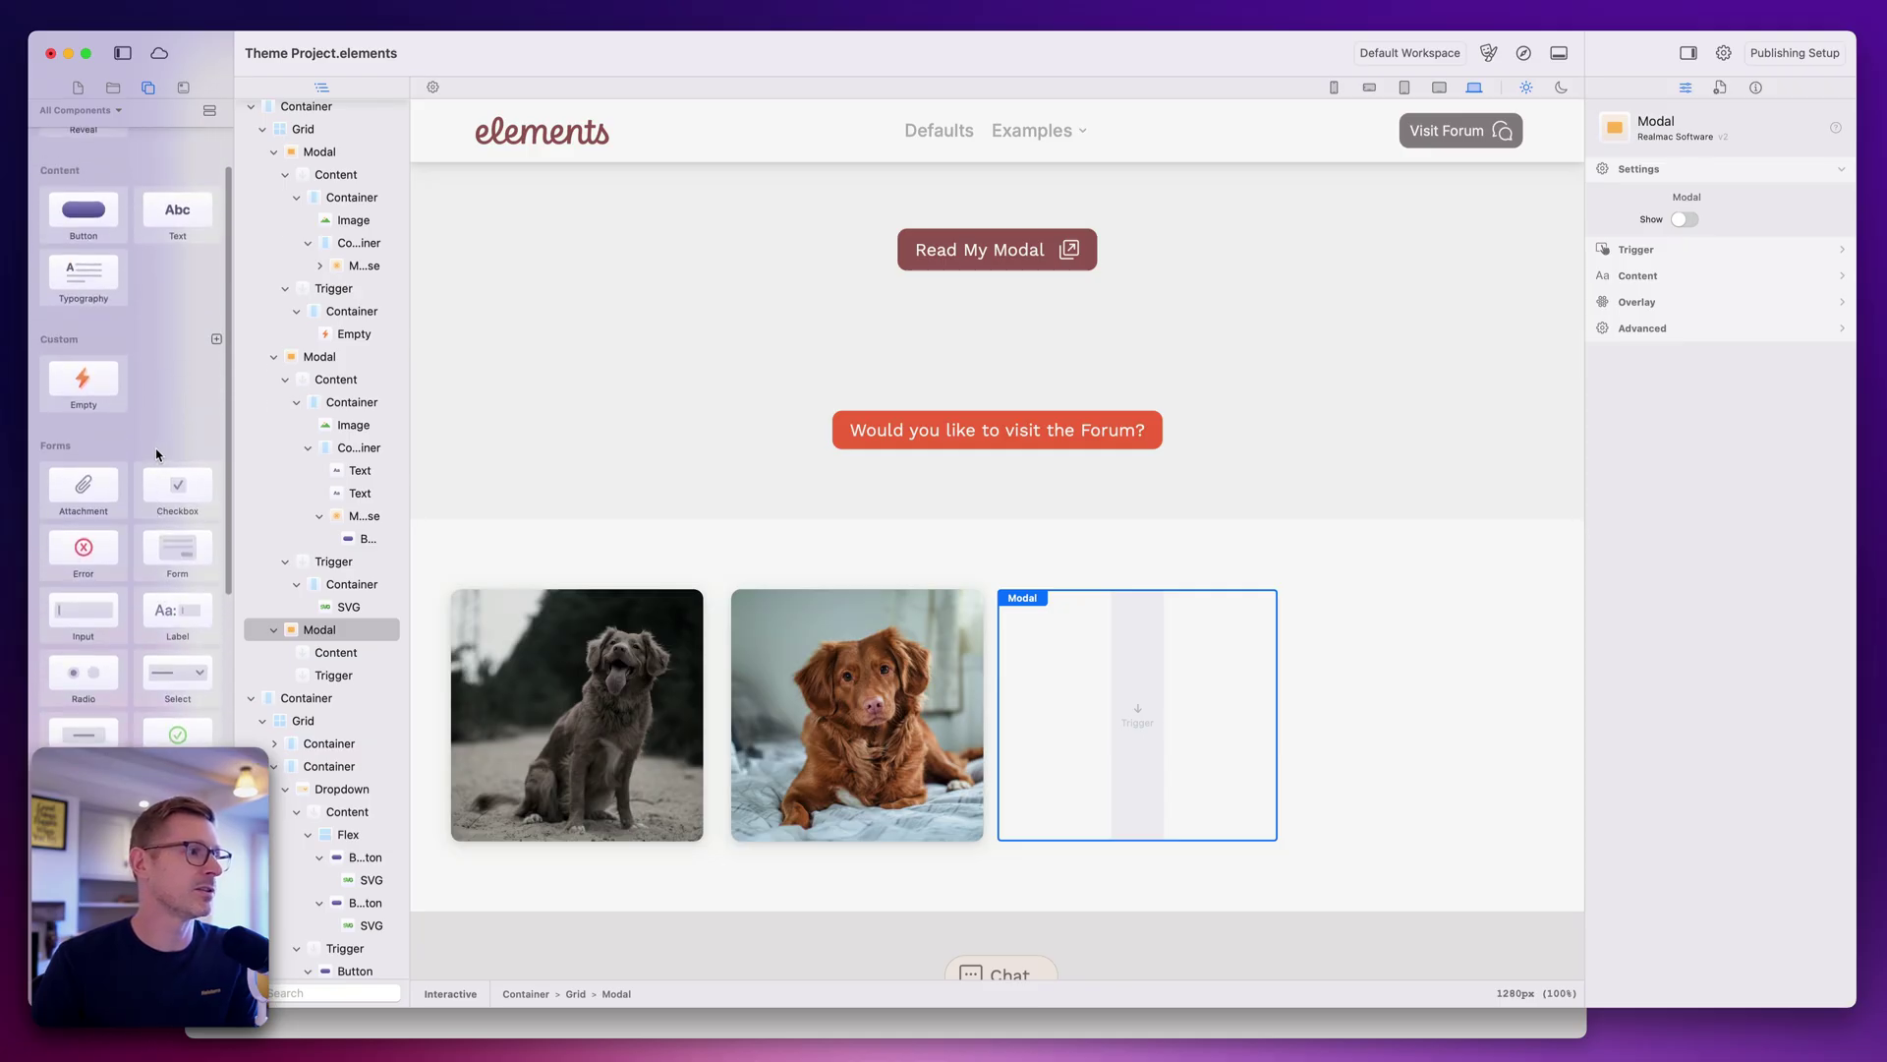
pyautogui.moveTo(93, 303); pyautogui.dragTo(1140, 718)
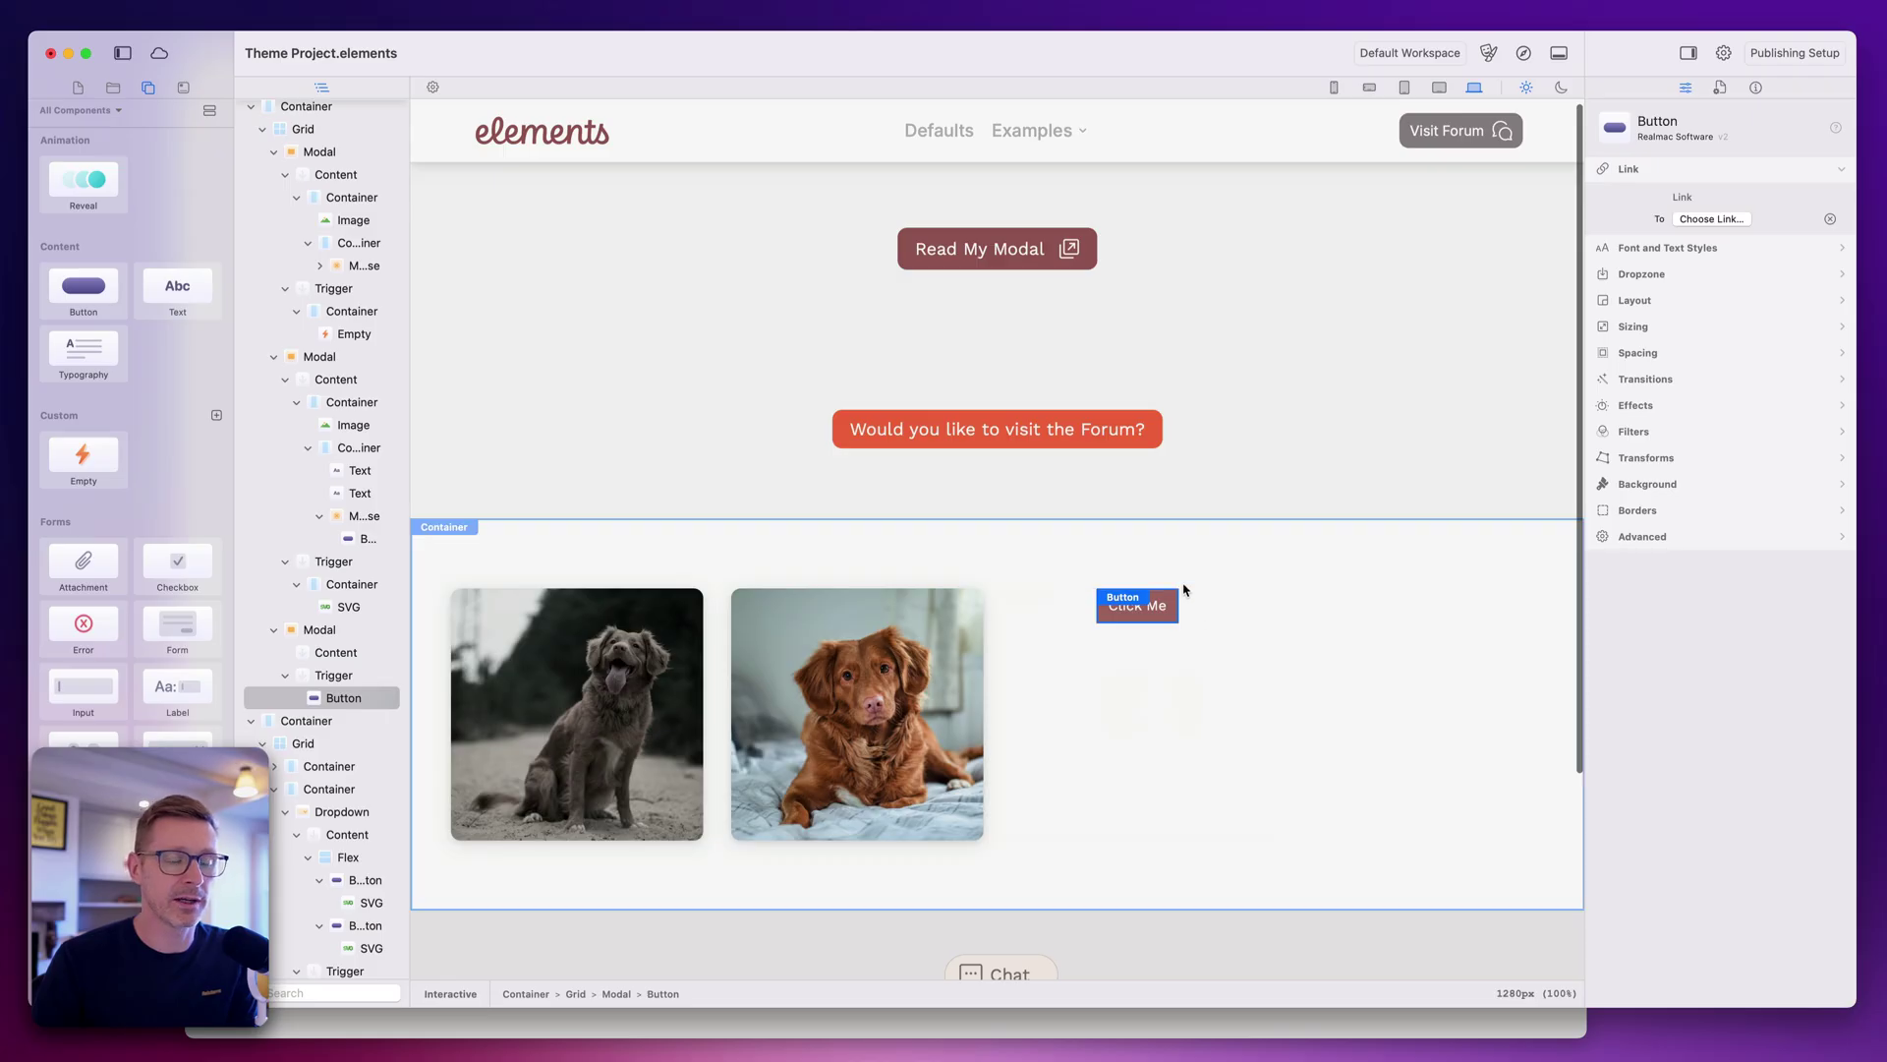
pyautogui.click(1150, 609)
pyautogui.click(1150, 610)
pyautogui.press('super+a')
pyautogui.press('BackSpace')
pyautogui.write('Open Modal')
pyautogui.press('Escape')
pyautogui.click(1165, 616)
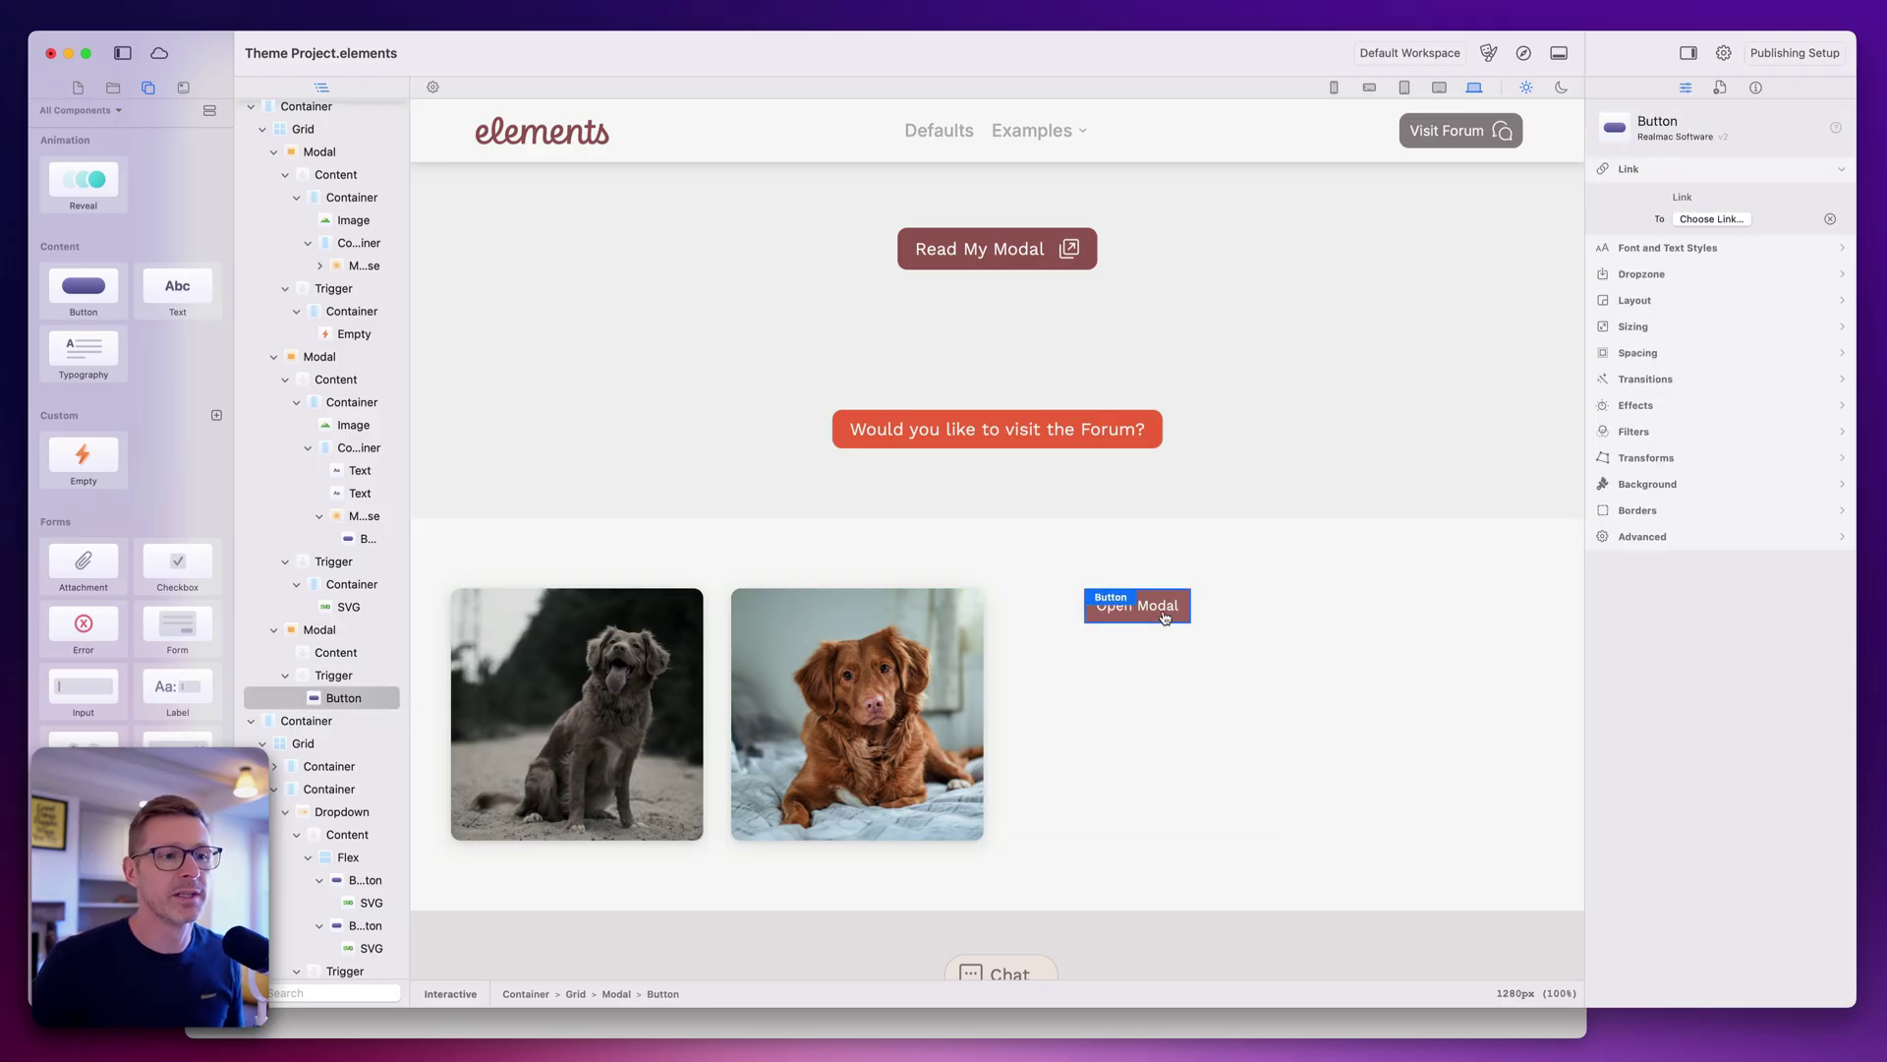
# Preview the page in the browser, test the Open Modal button, and return to the editor.
pyautogui.click(1525, 54)
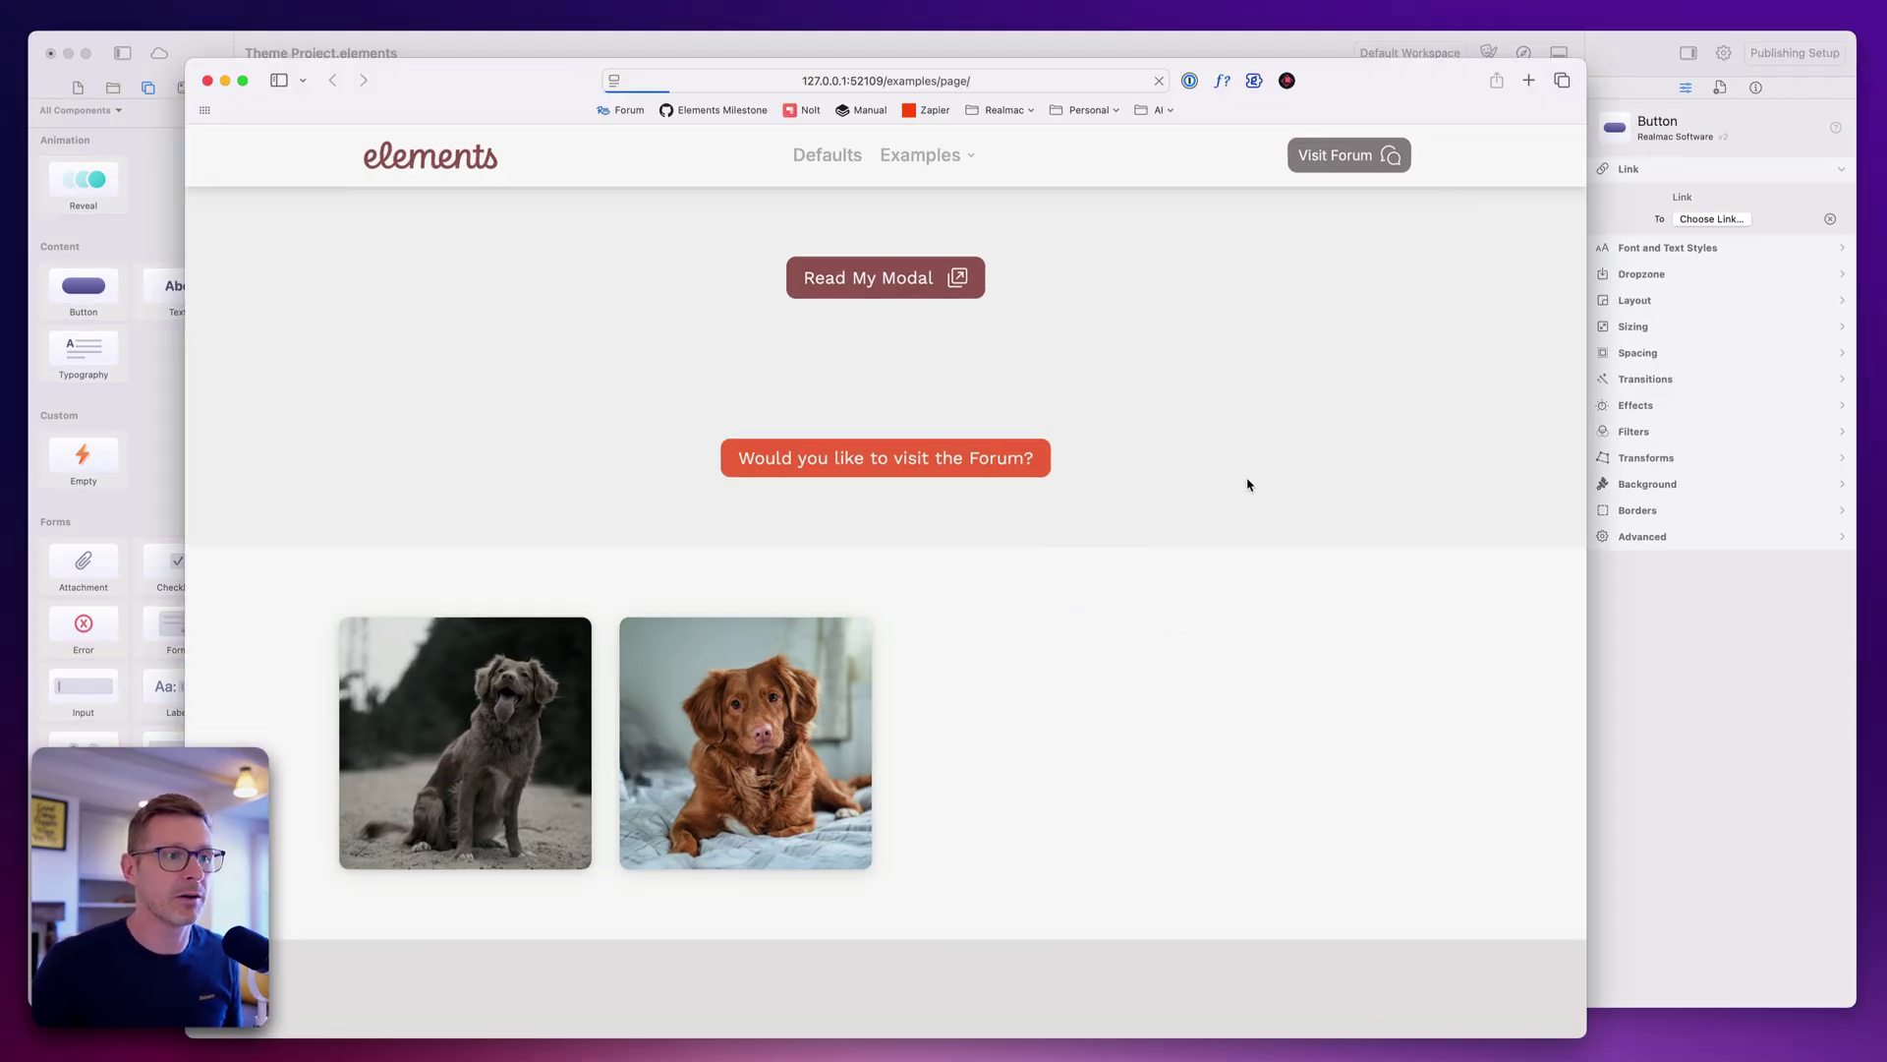
pyautogui.click(1033, 637)
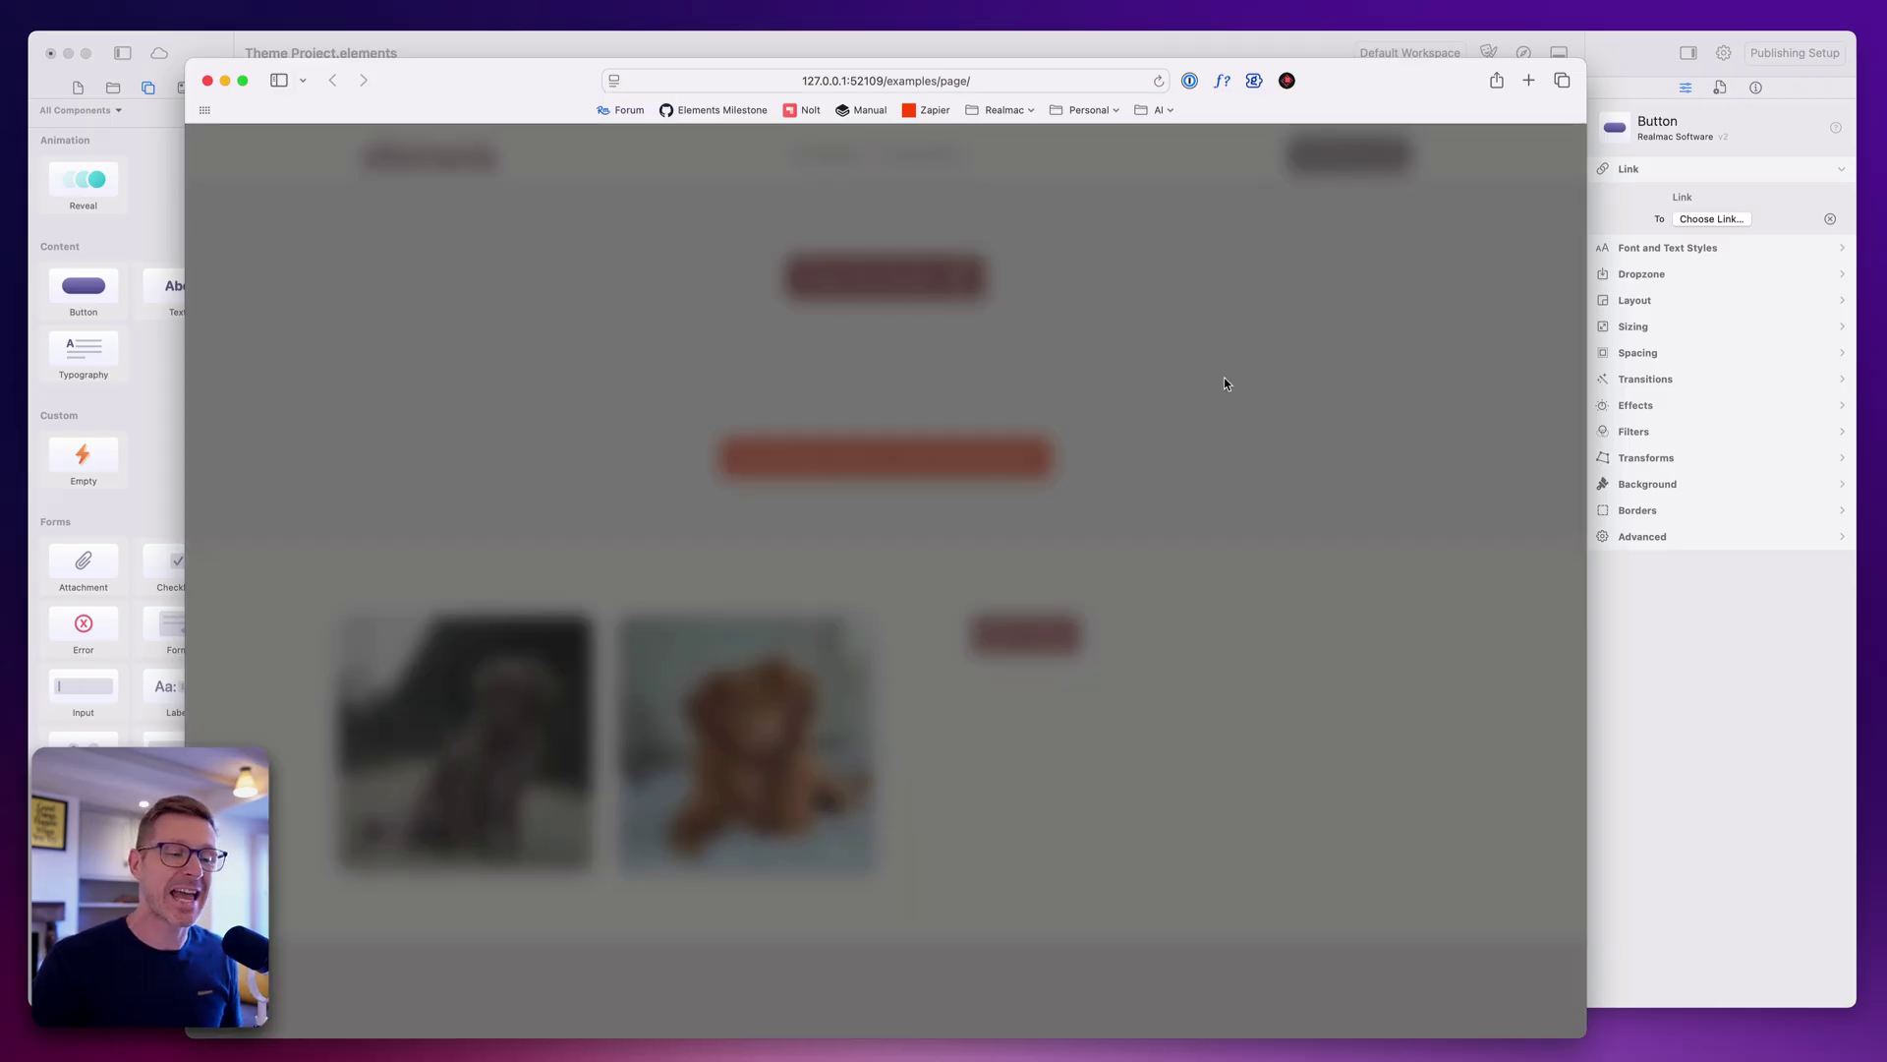
pyautogui.click(1497, 687)
pyautogui.click(1598, 656)
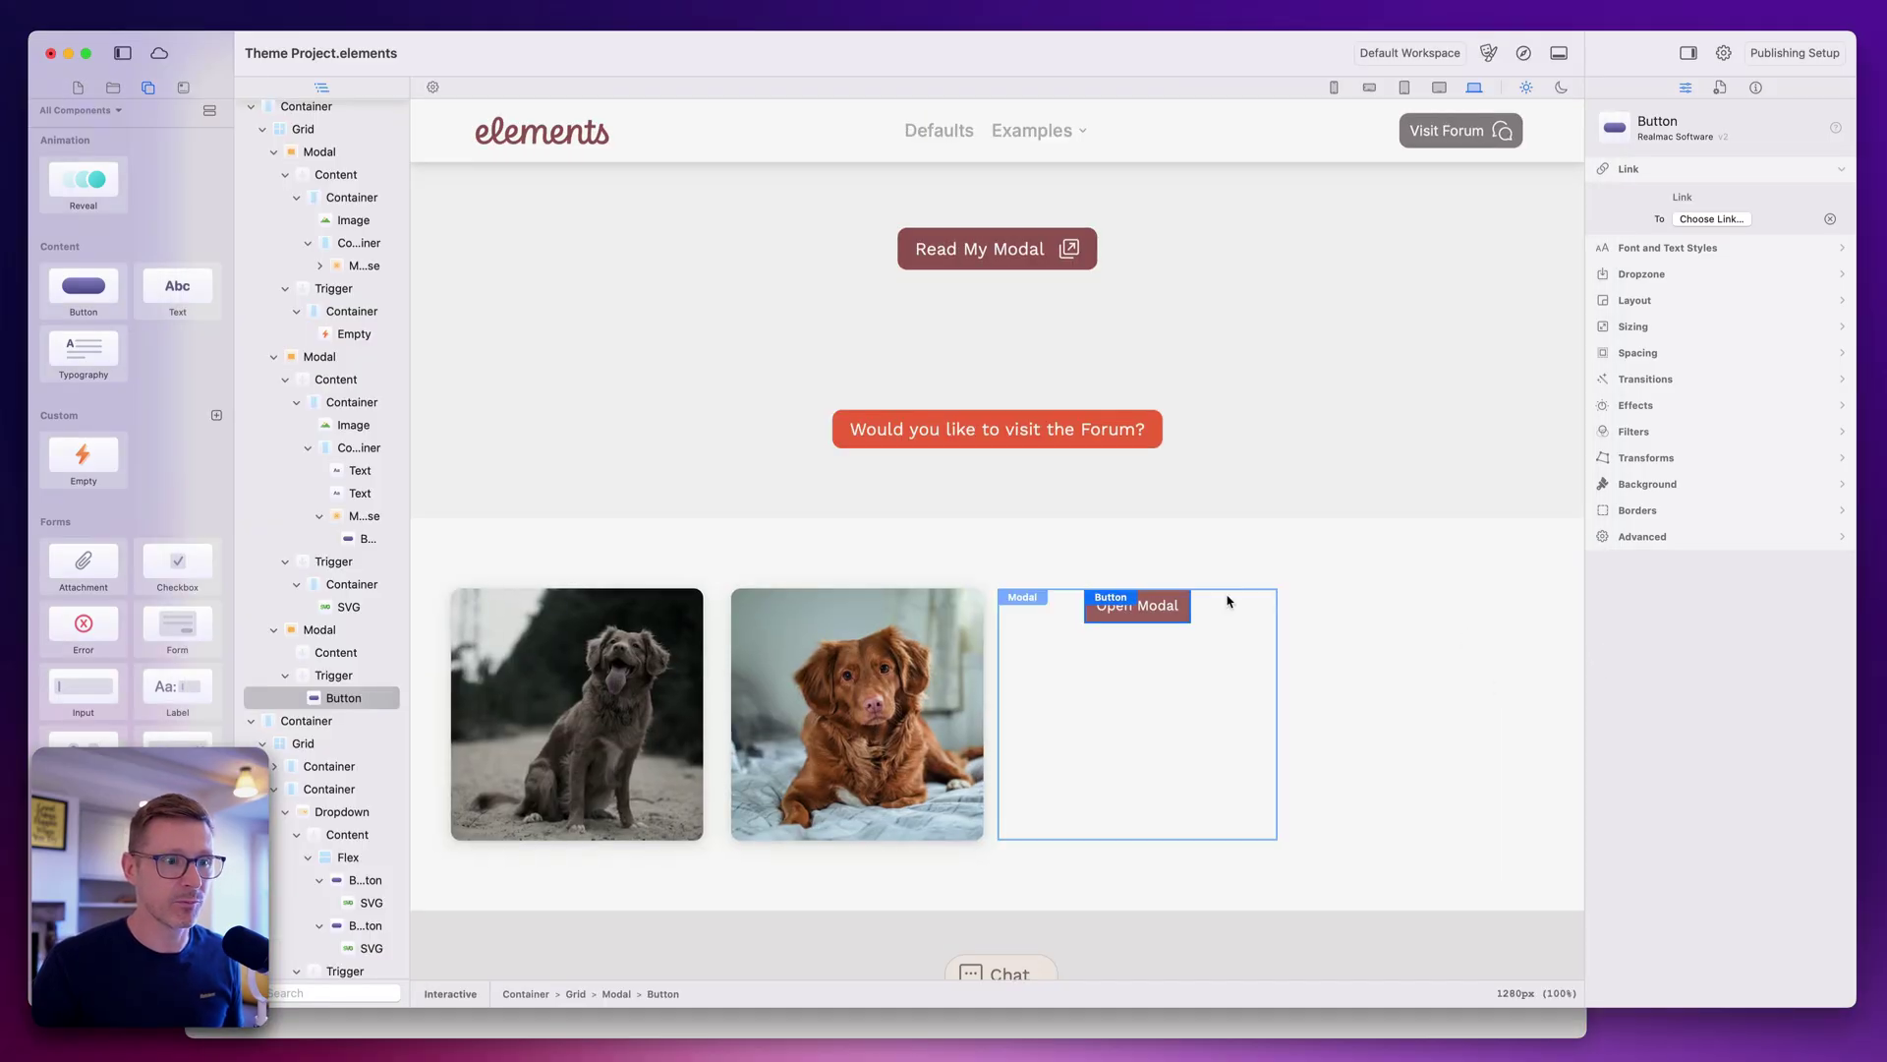
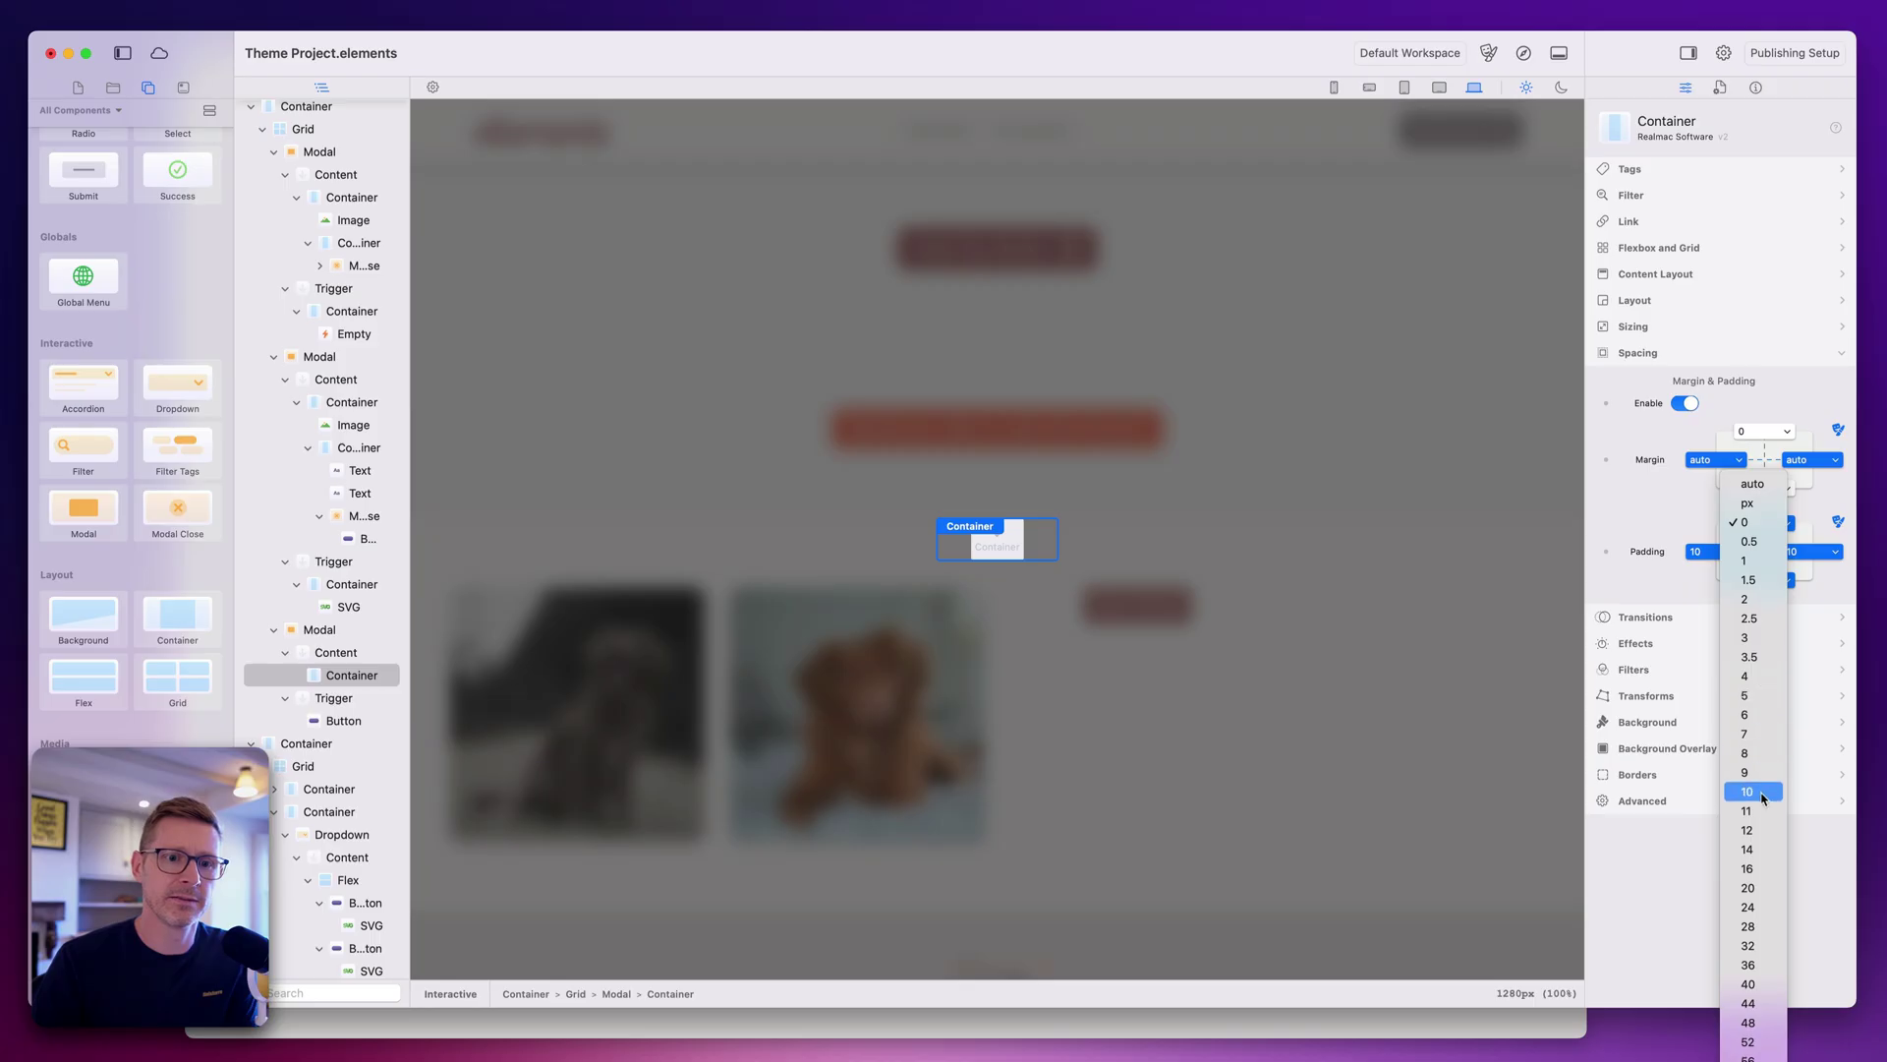
# Set the modal content container's top padding to 10 and give it a static colour background.
pyautogui.click(1749, 791)
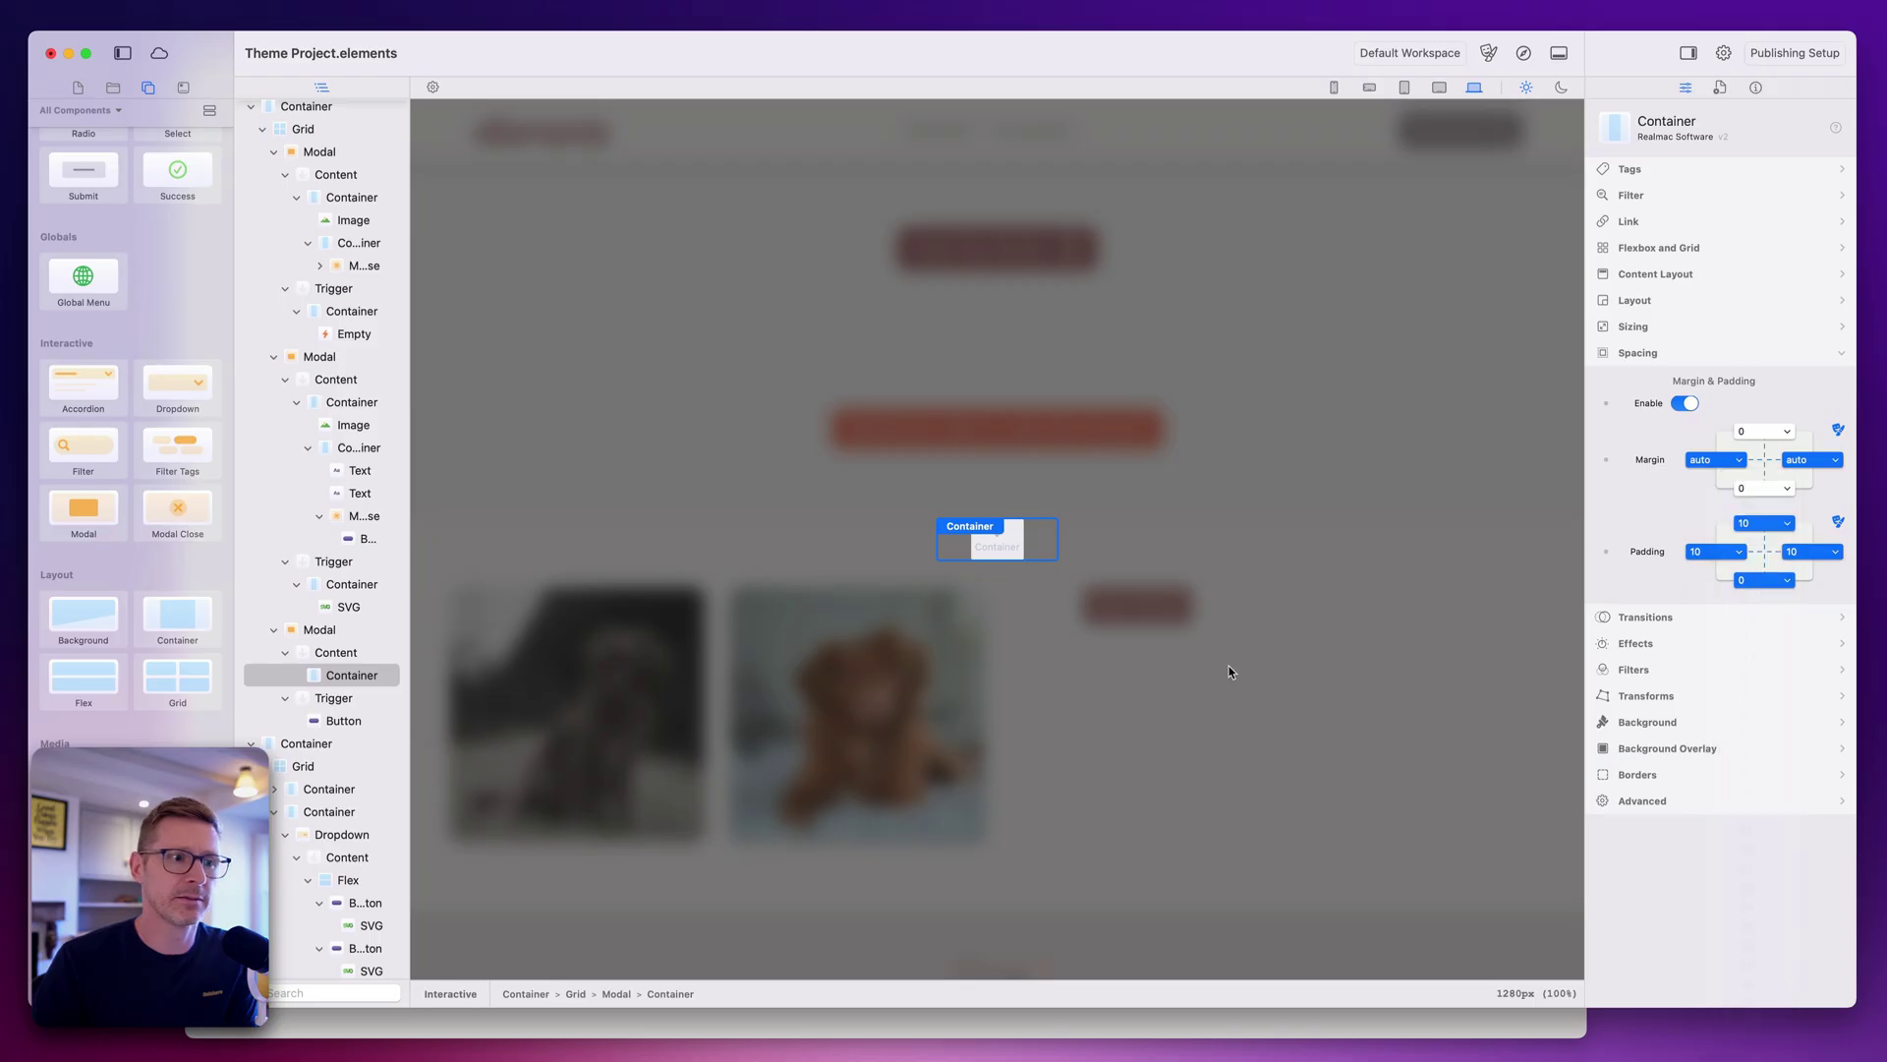
pyautogui.click(1697, 725)
pyautogui.click(1774, 520)
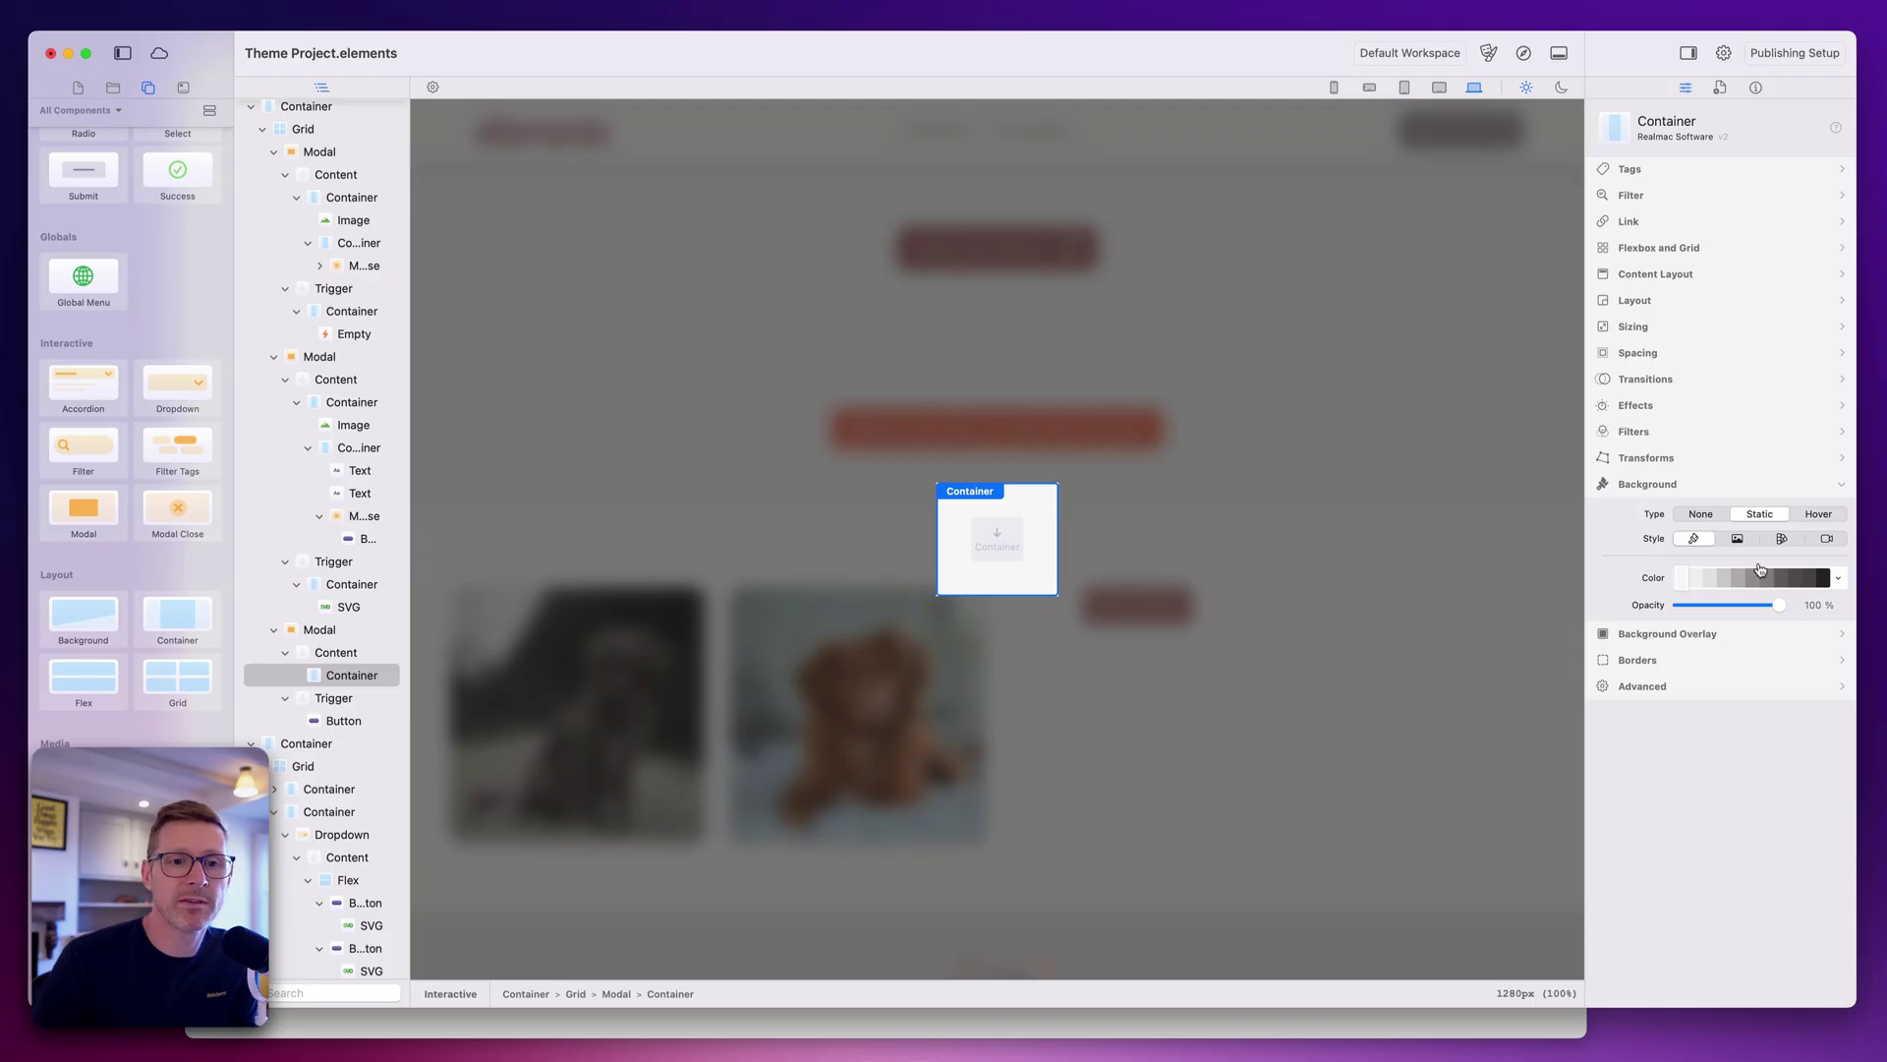
# Give the modal's content container a static border with the Default radius on all four corners.
pyautogui.click(1680, 661)
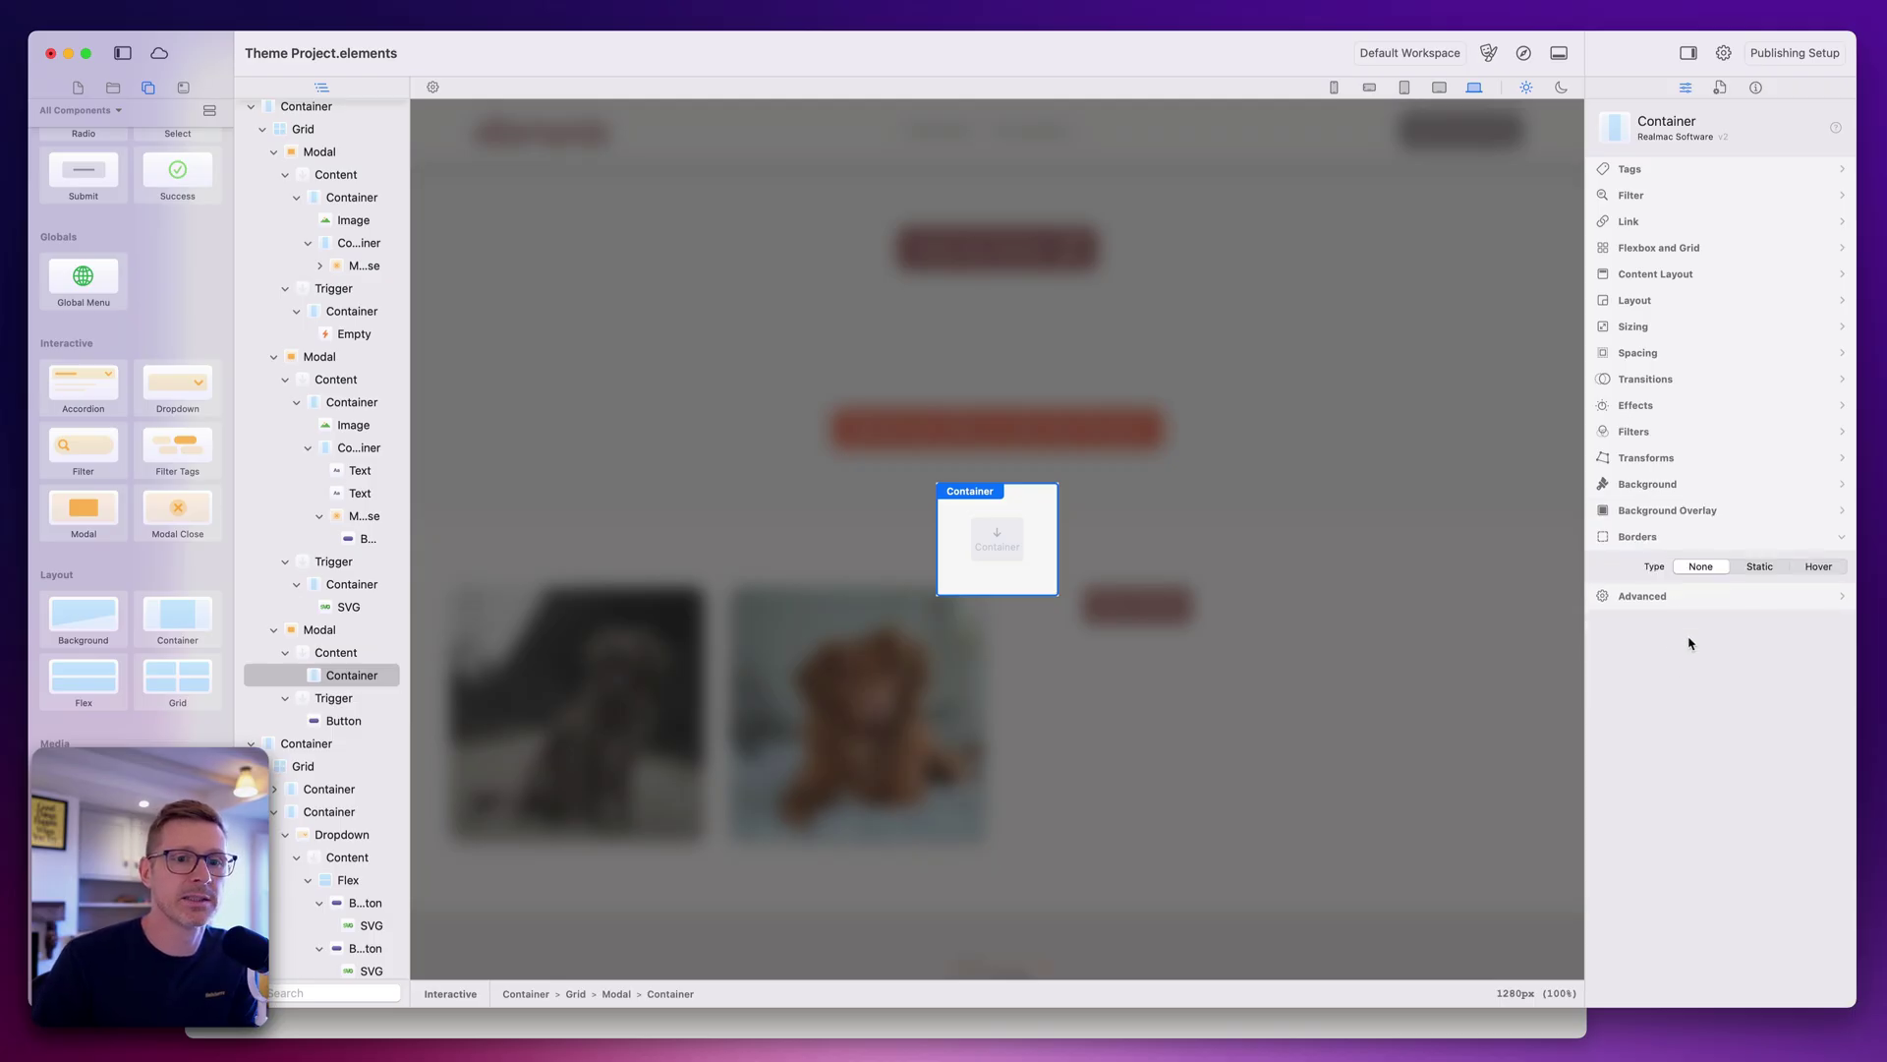
pyautogui.click(1745, 567)
pyautogui.click(1725, 797)
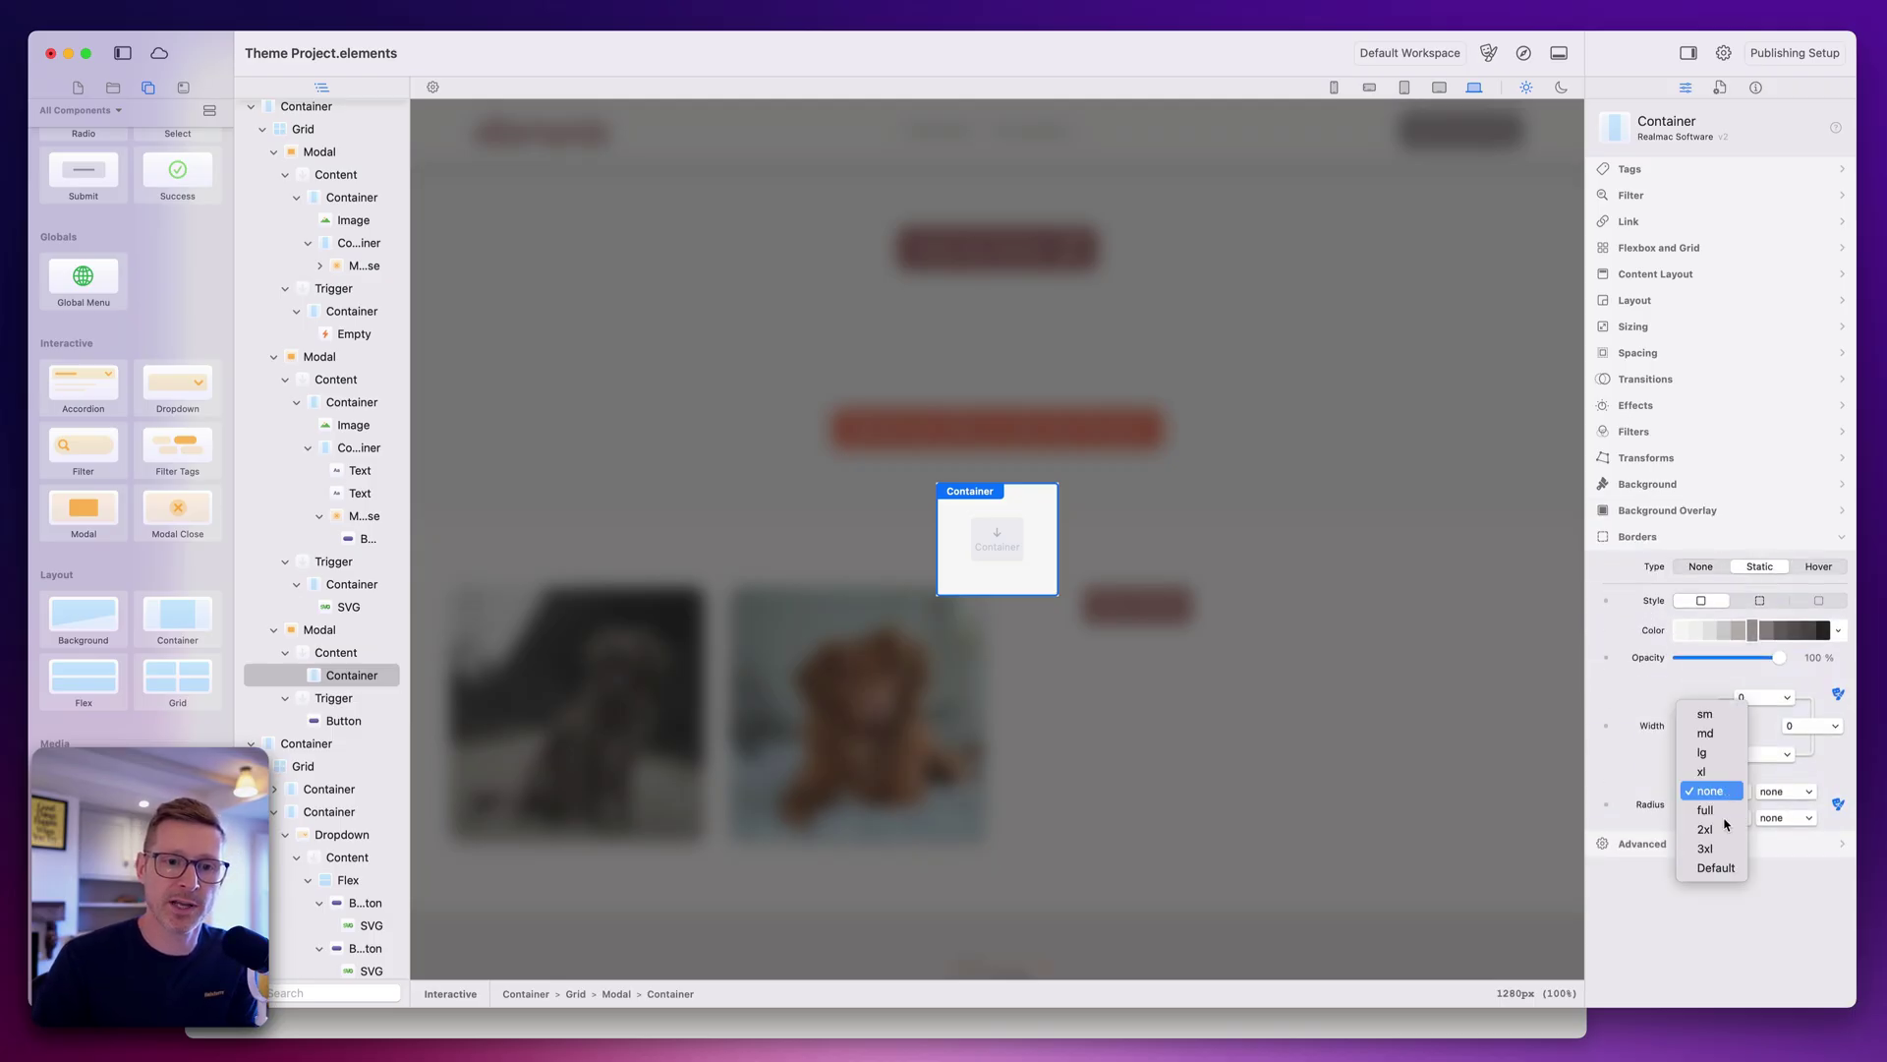
pyautogui.click(1716, 867)
pyautogui.click(1781, 791)
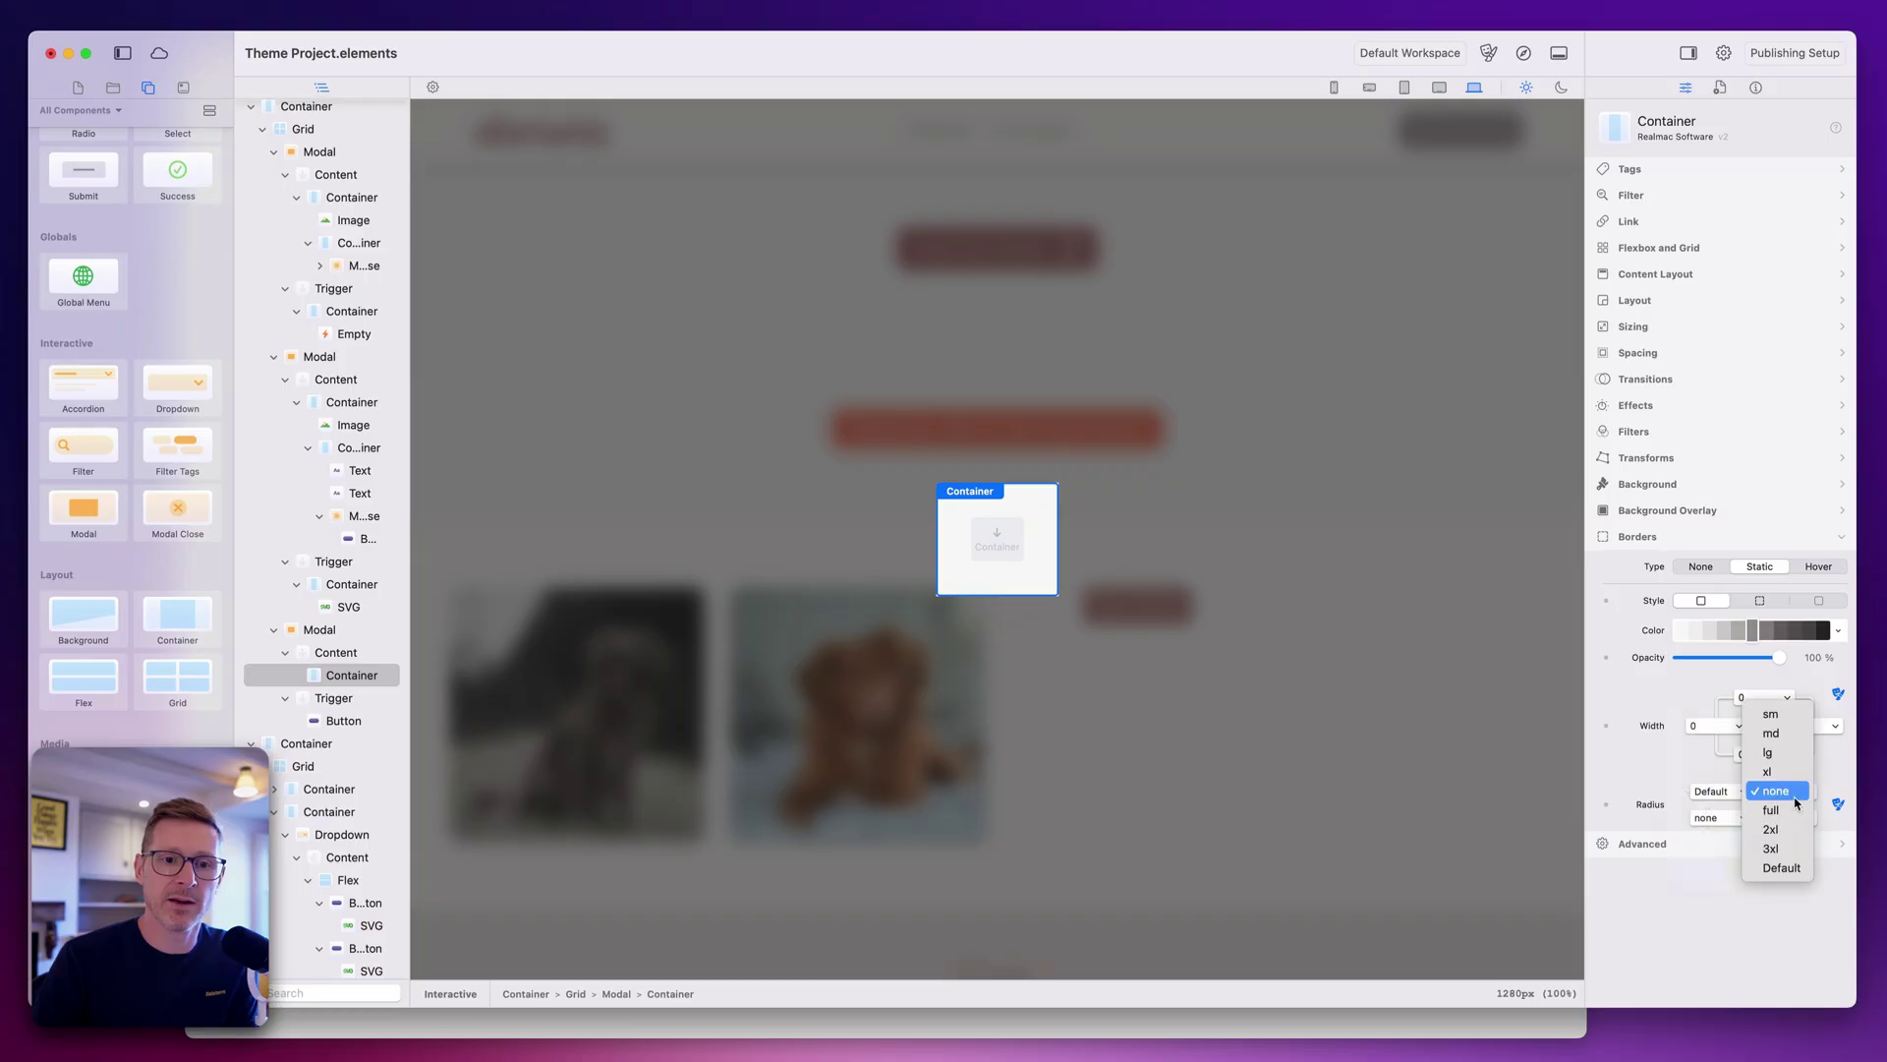
pyautogui.click(1782, 867)
pyautogui.click(1715, 817)
pyautogui.click(1715, 894)
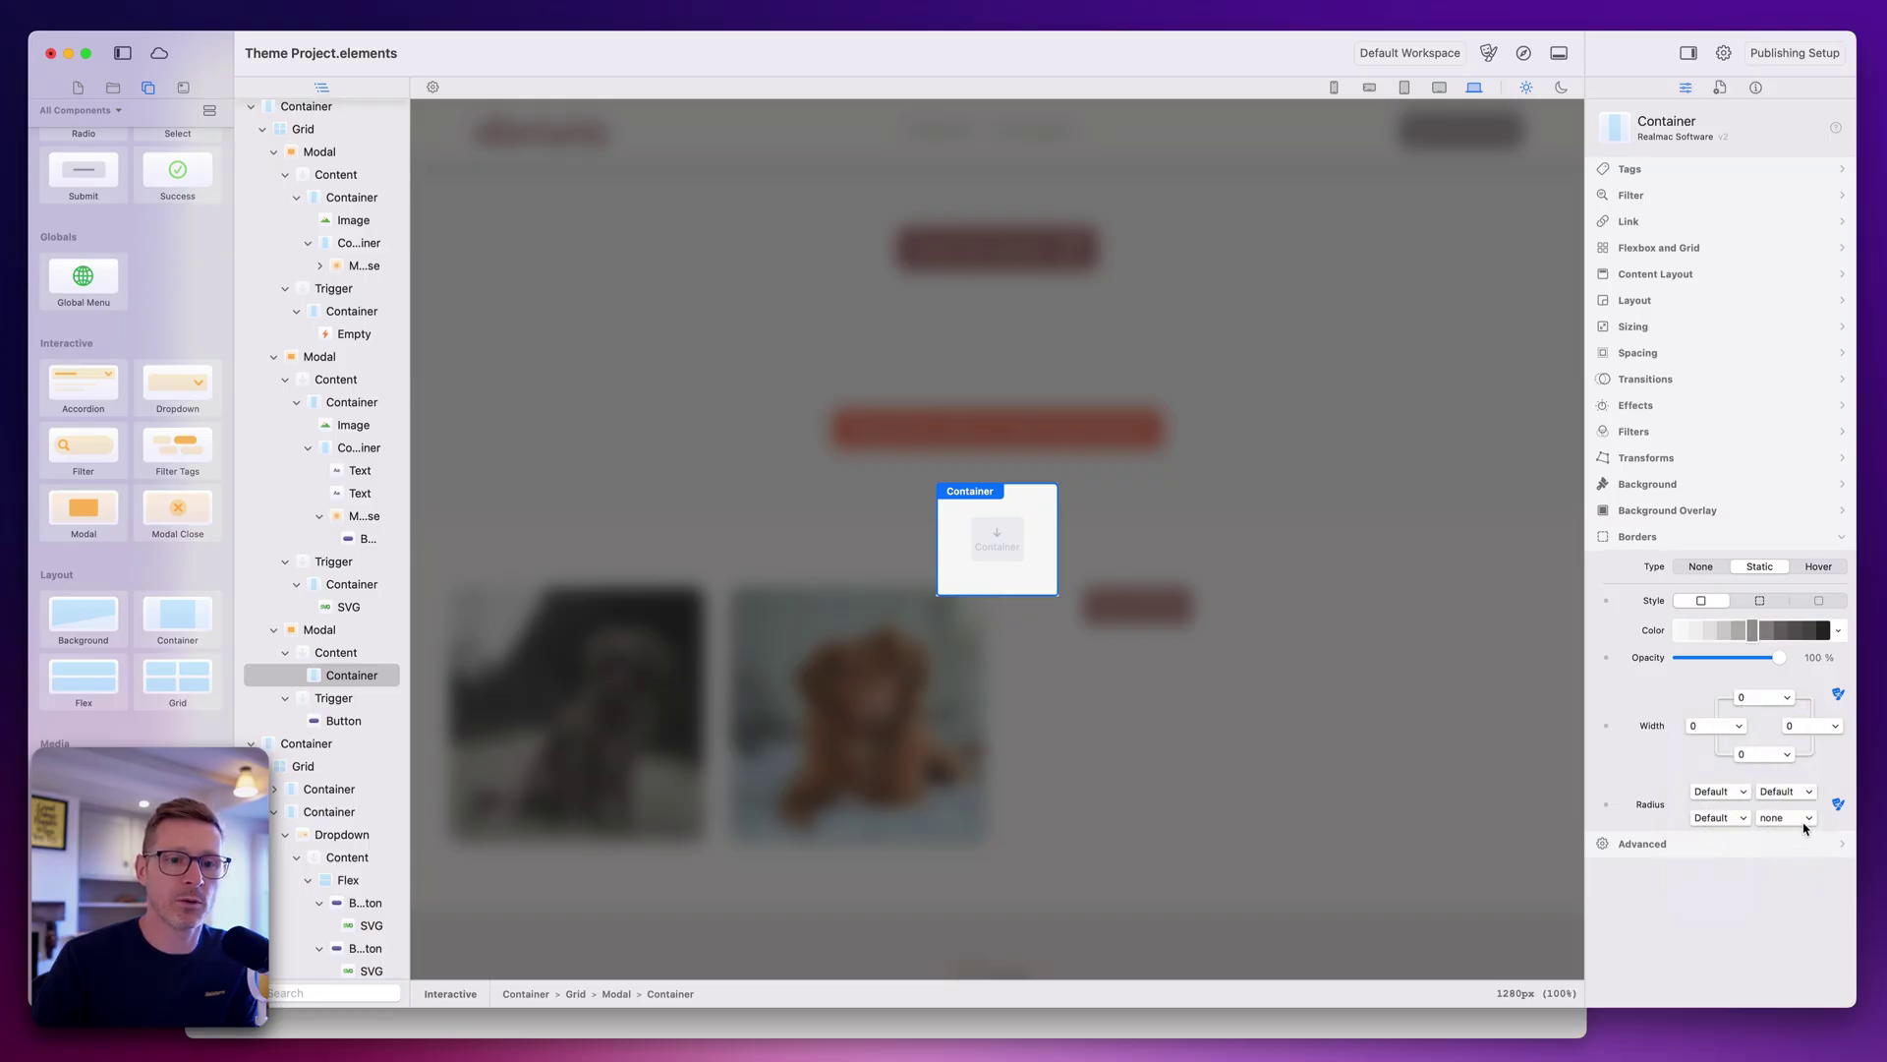
pyautogui.click(1803, 821)
pyautogui.click(1780, 890)
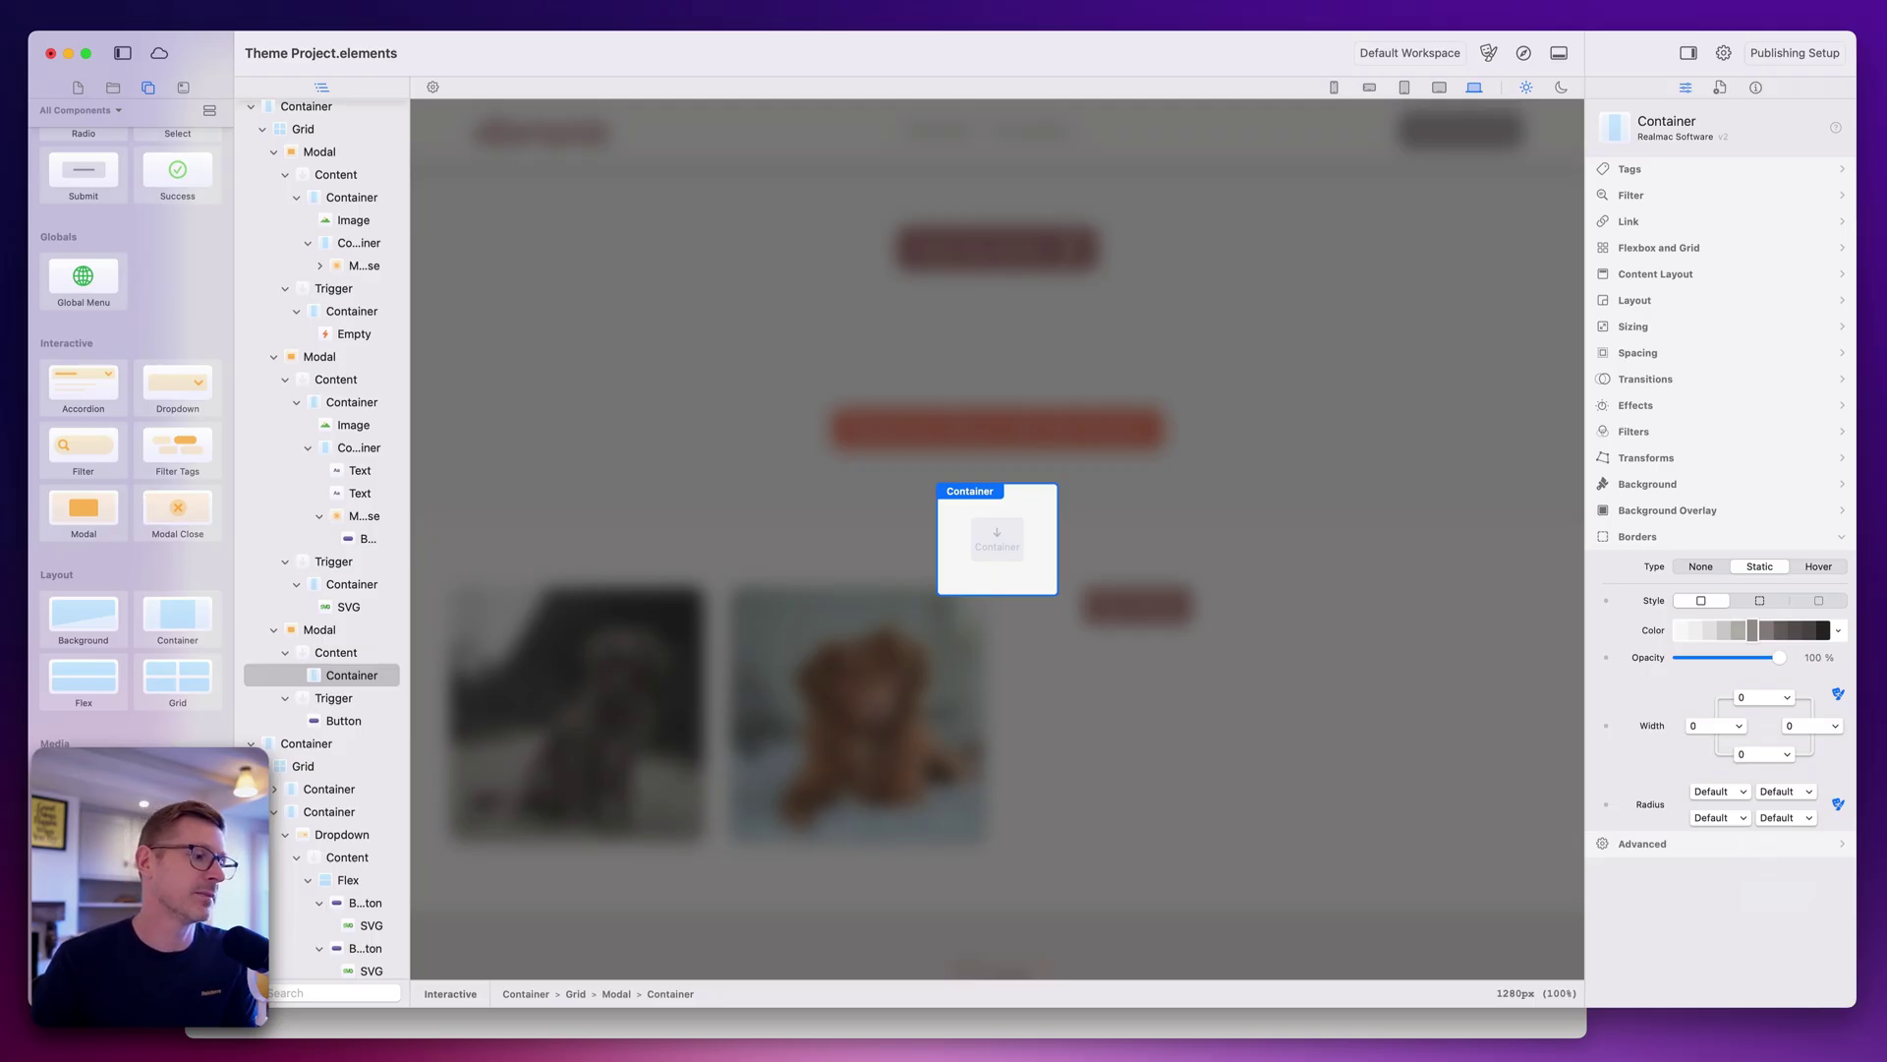
# Add an Image component to the modal's content container and assign it the photo of the dog on the beach.
pyautogui.moveTo(422, 875); pyautogui.dragTo(994, 543)
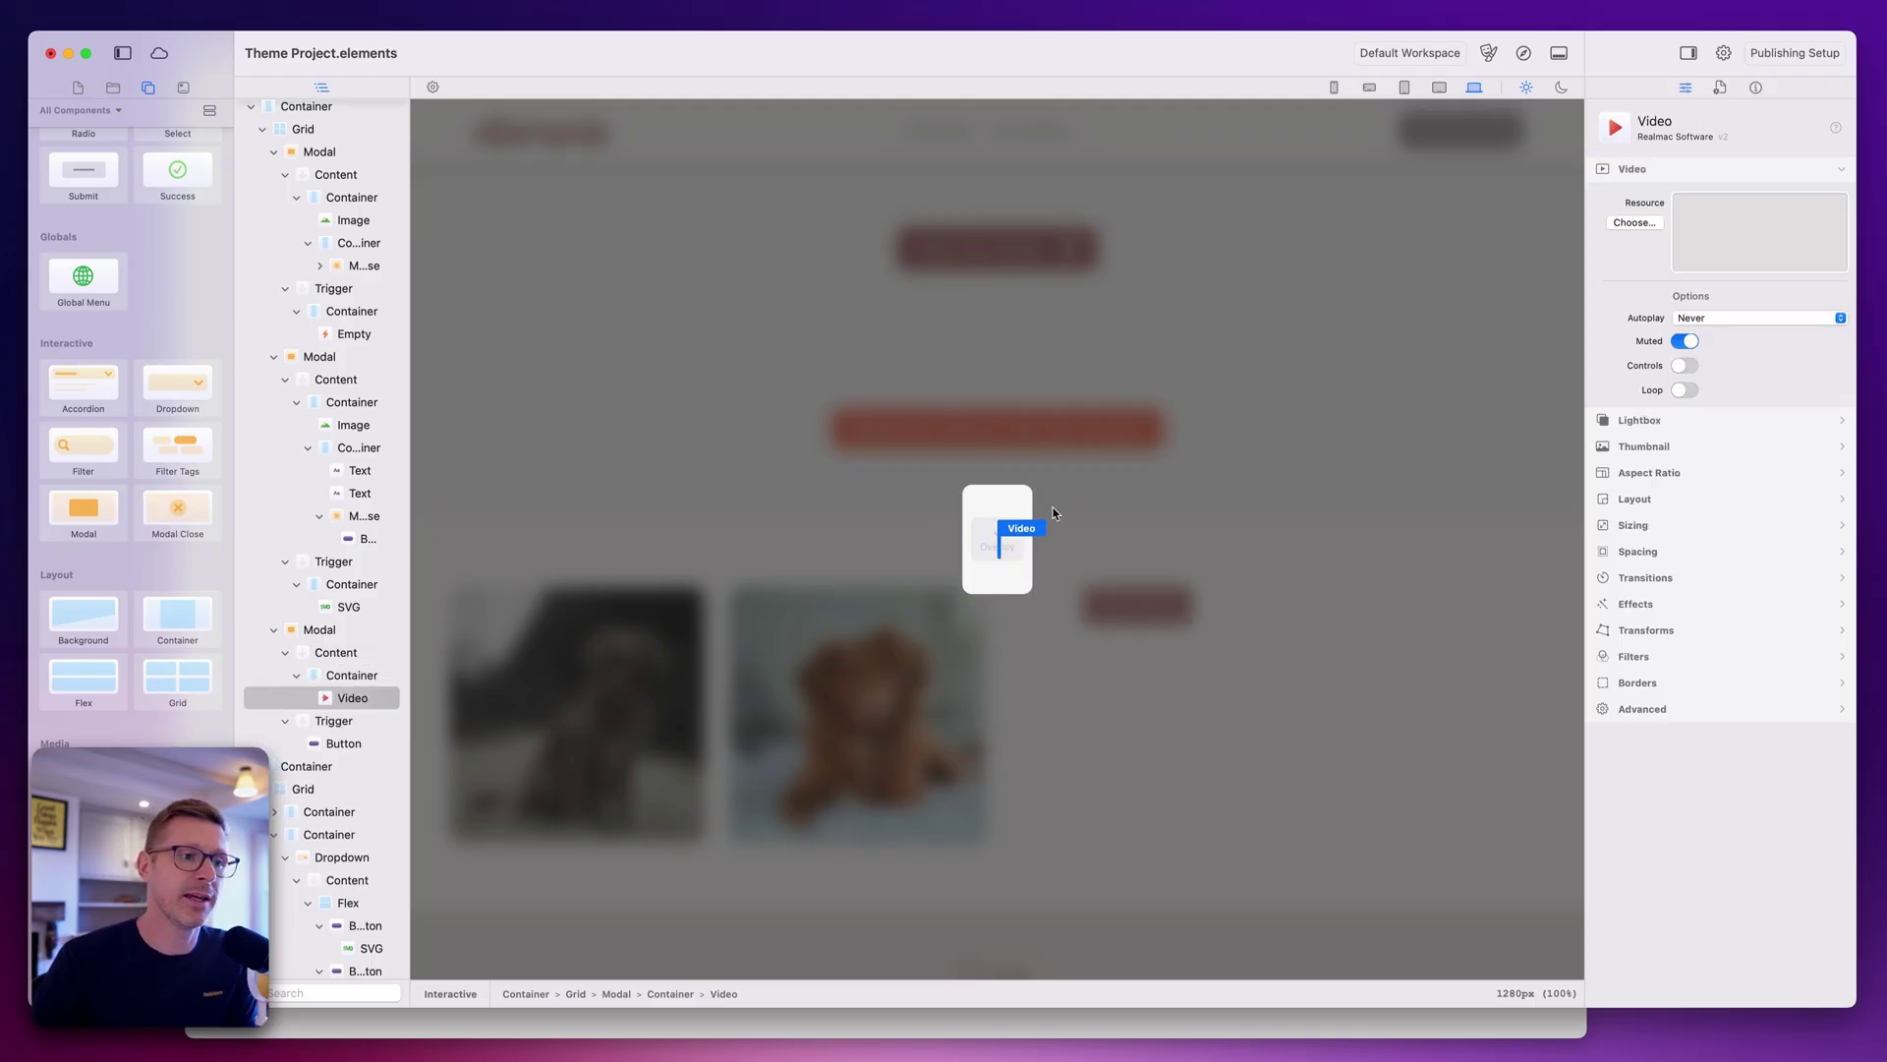
pyautogui.press('super+z')
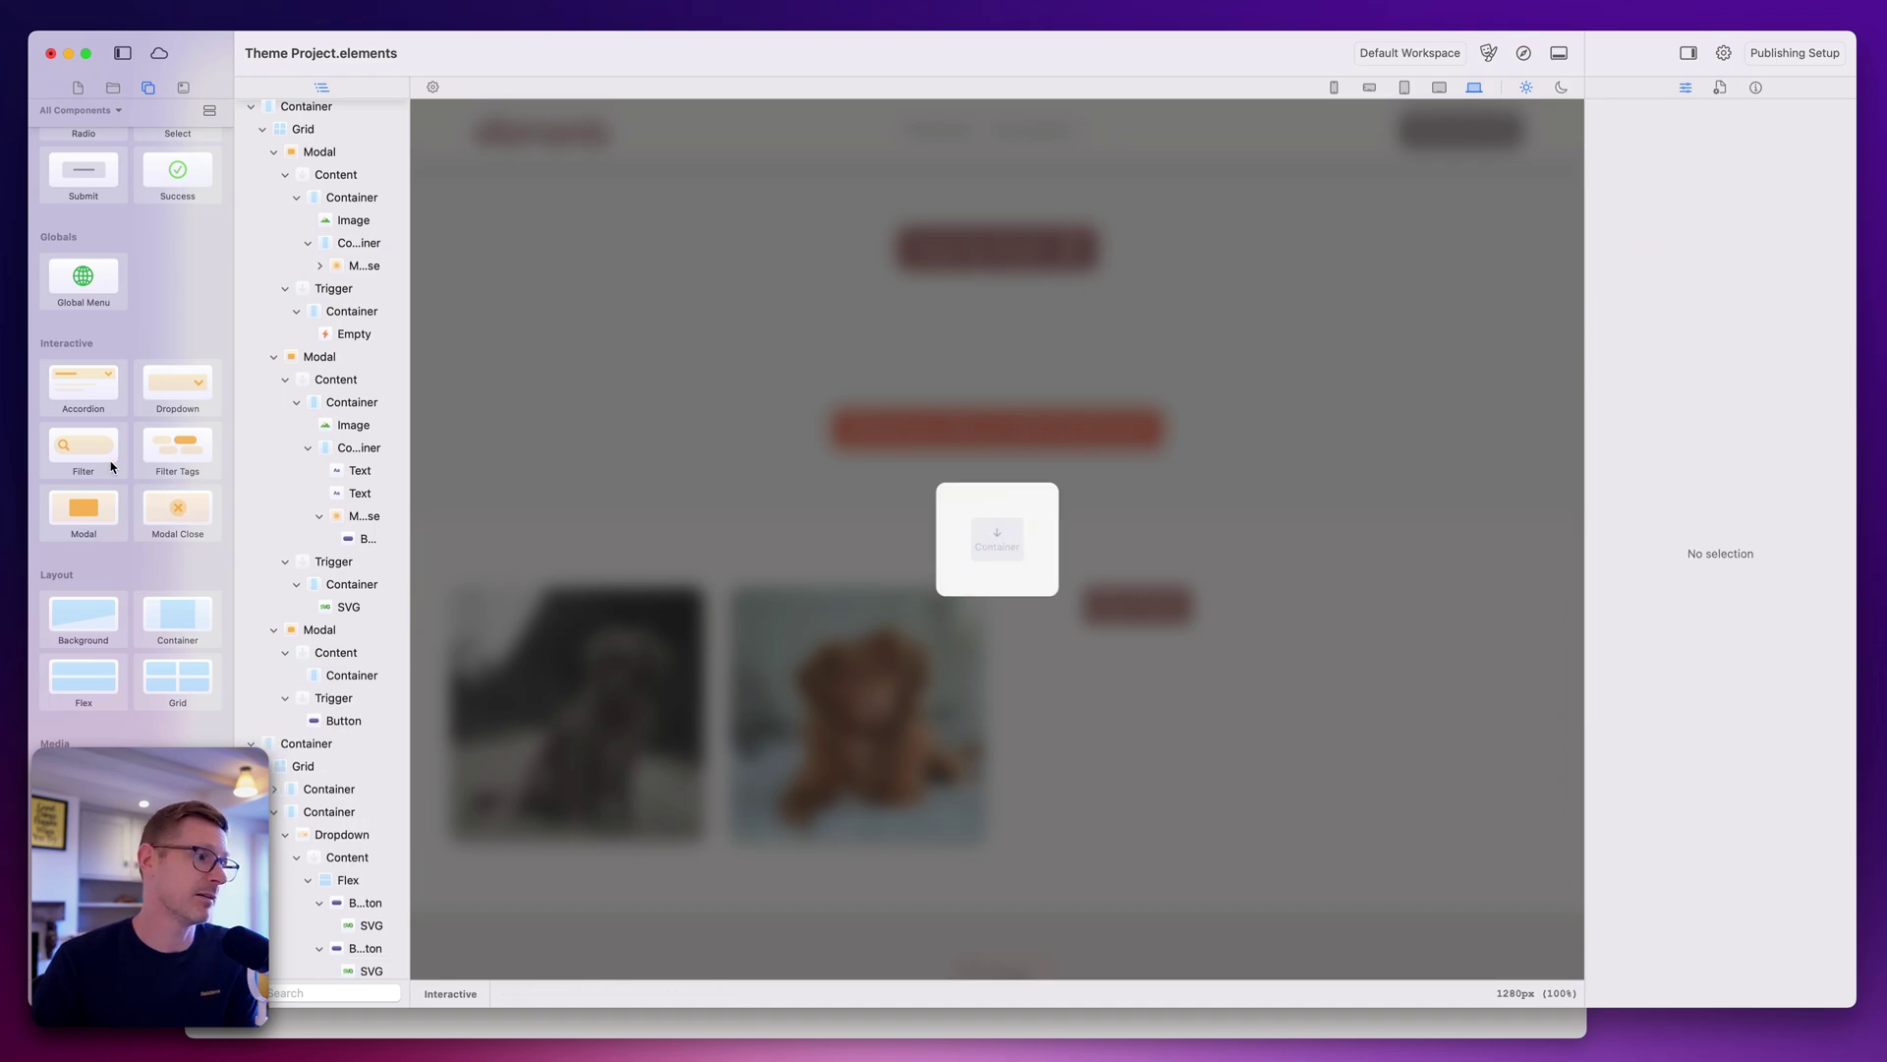
pyautogui.scroll(2, 124, 418)
pyautogui.scroll(-5, 124, 418)
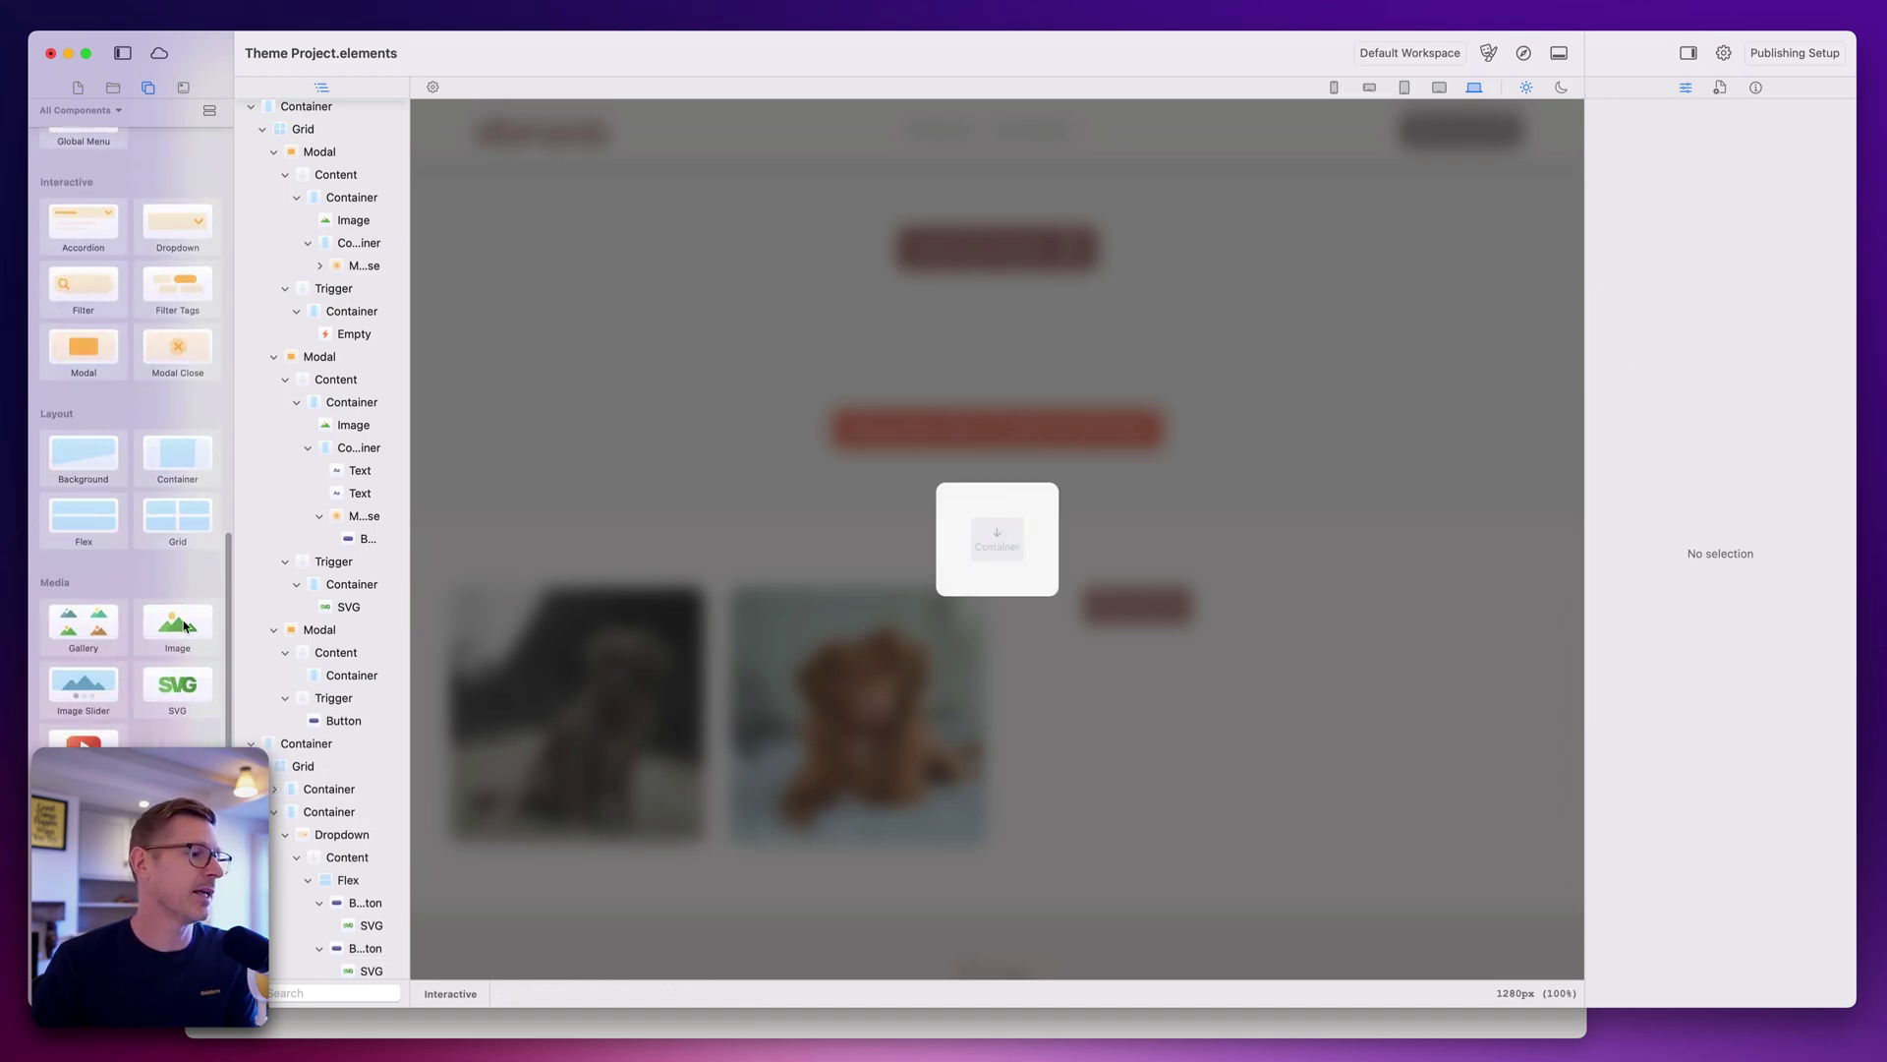
pyautogui.moveTo(182, 626); pyautogui.dragTo(1013, 547)
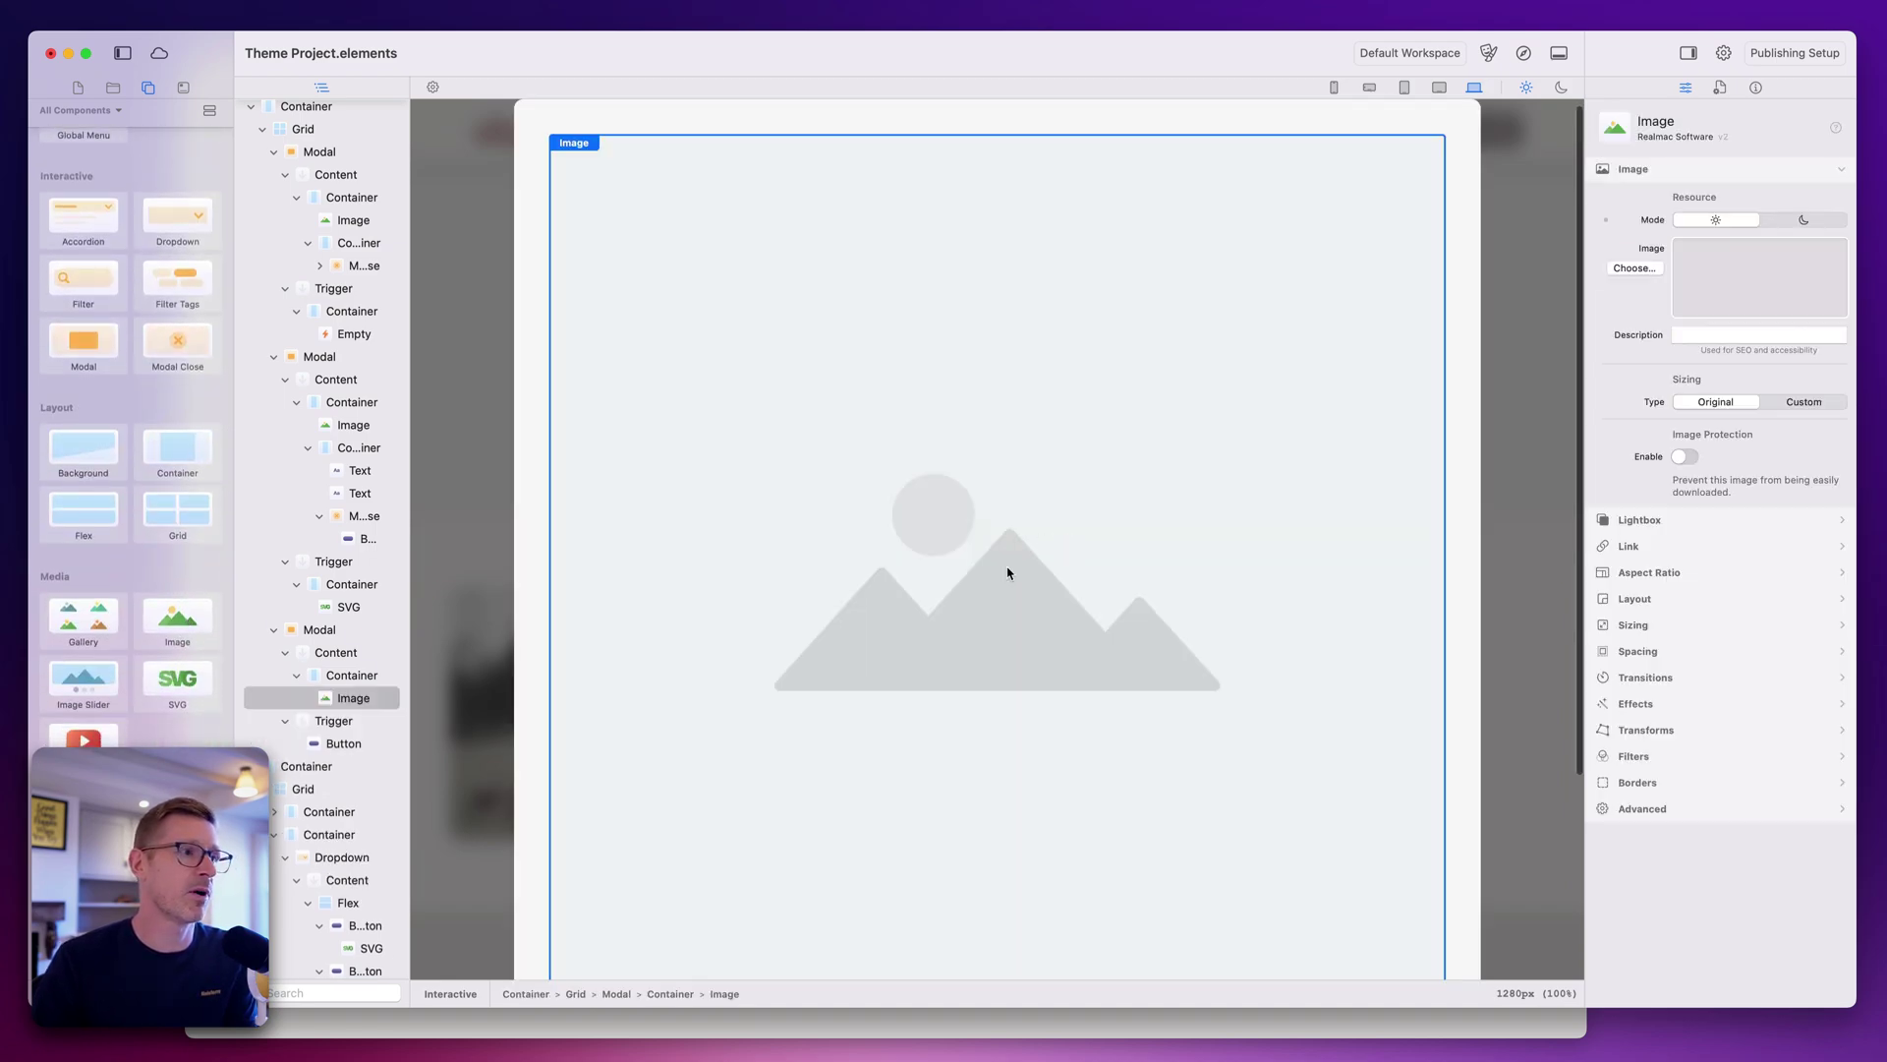
pyautogui.click(113, 87)
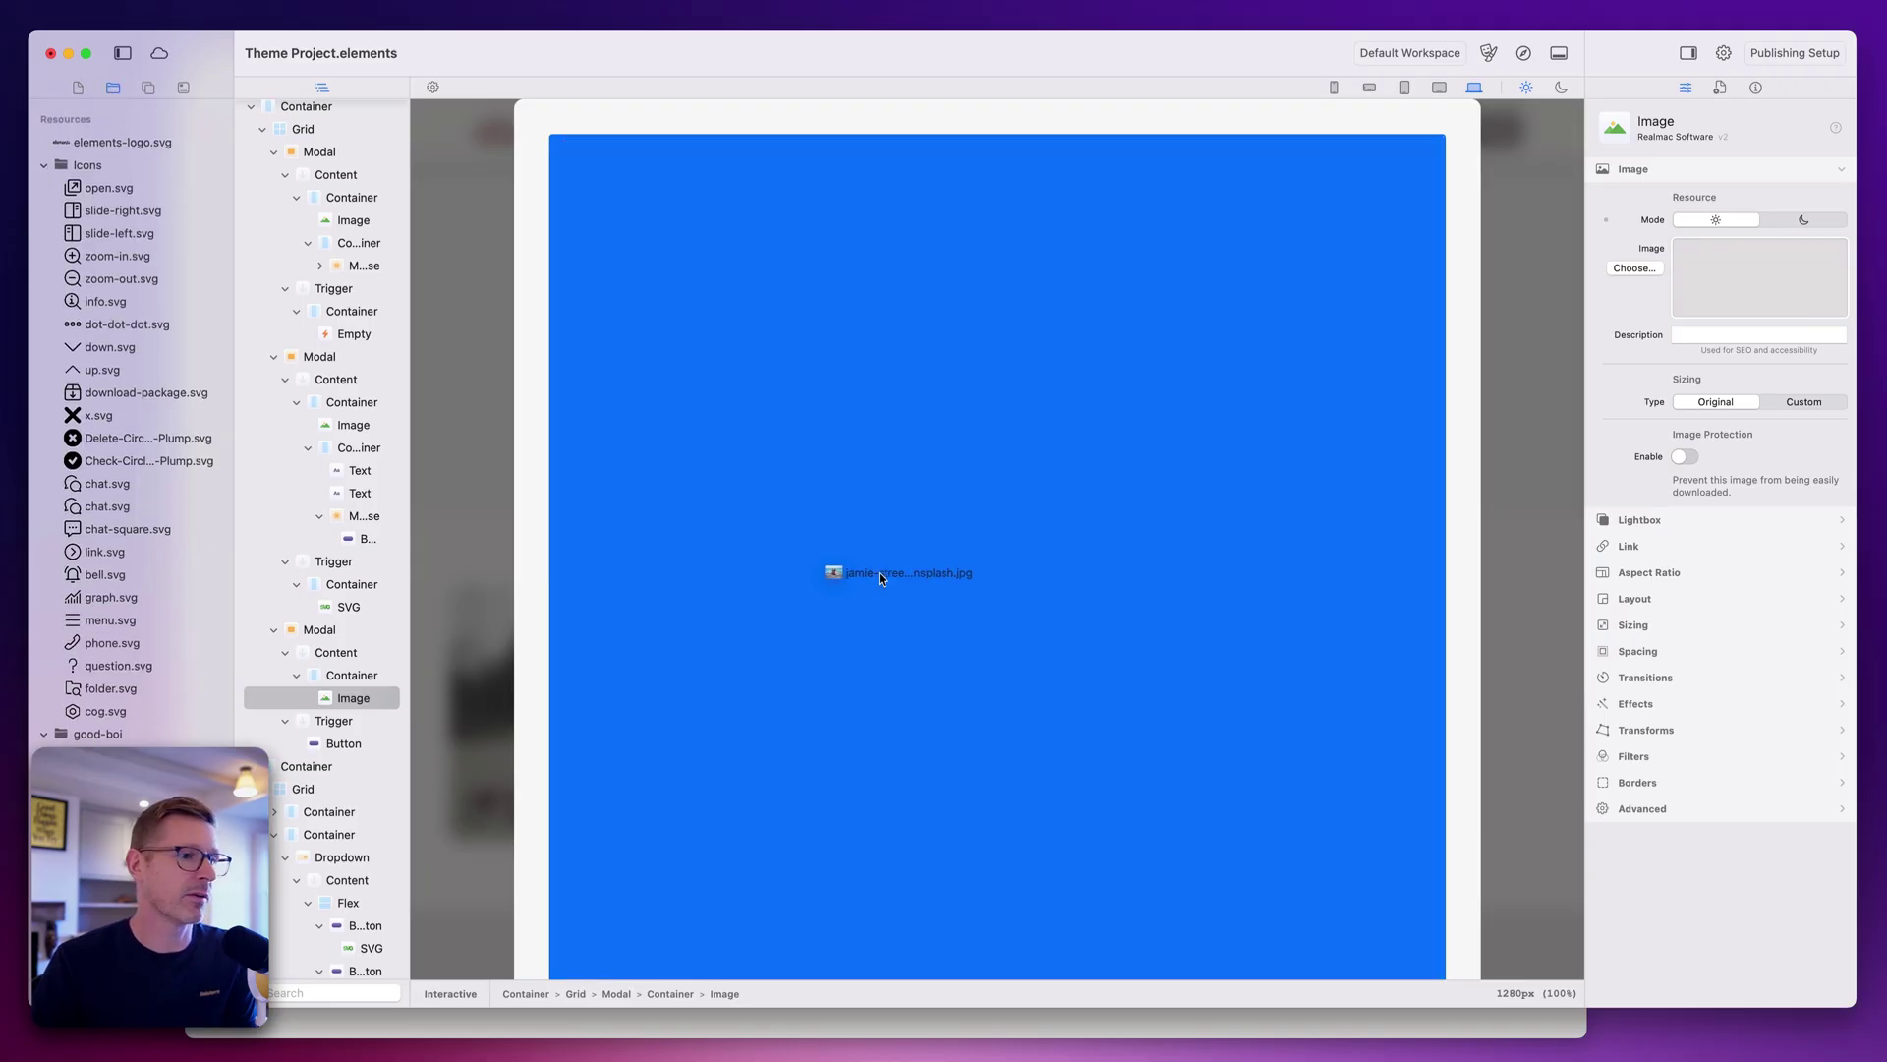
pyautogui.moveTo(879, 572); pyautogui.dragTo(879, 572)
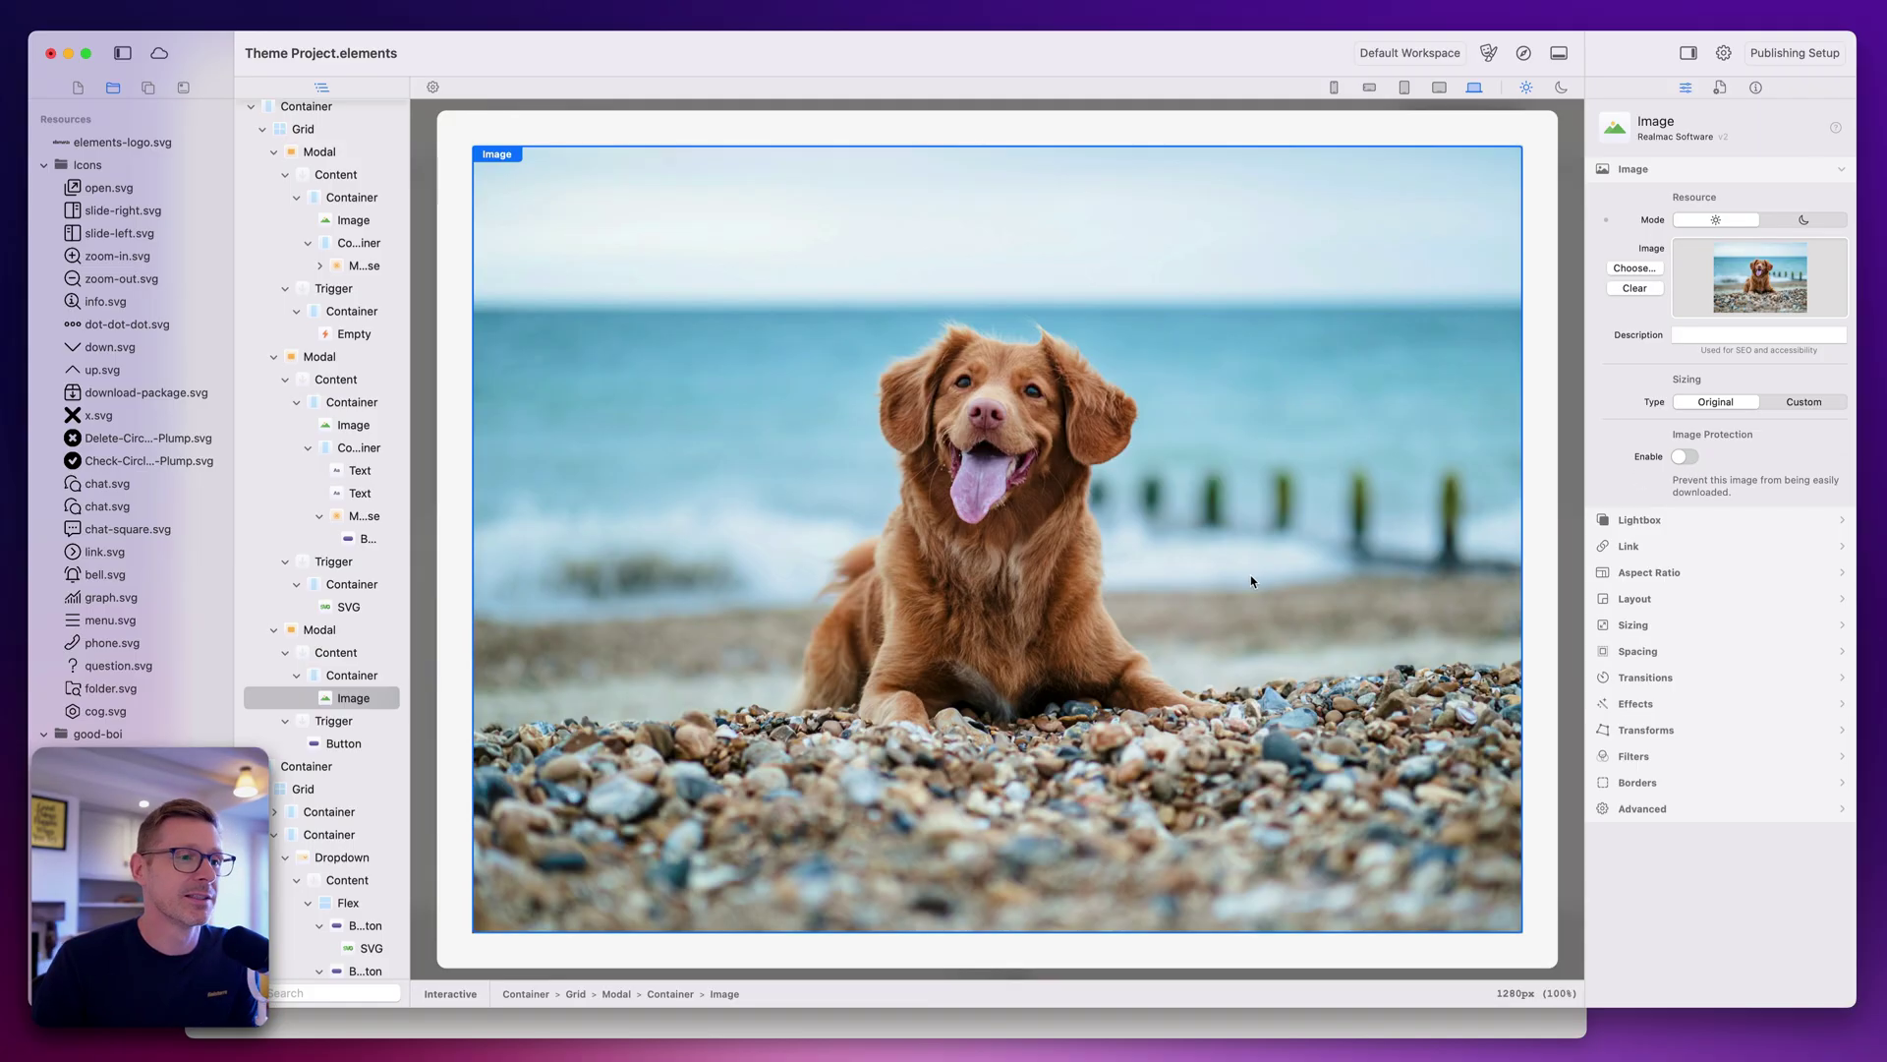
# Try a width of 50% on the dog image and set it back to 100%.
pyautogui.click(1664, 626)
pyautogui.tripleClick(1738, 353)
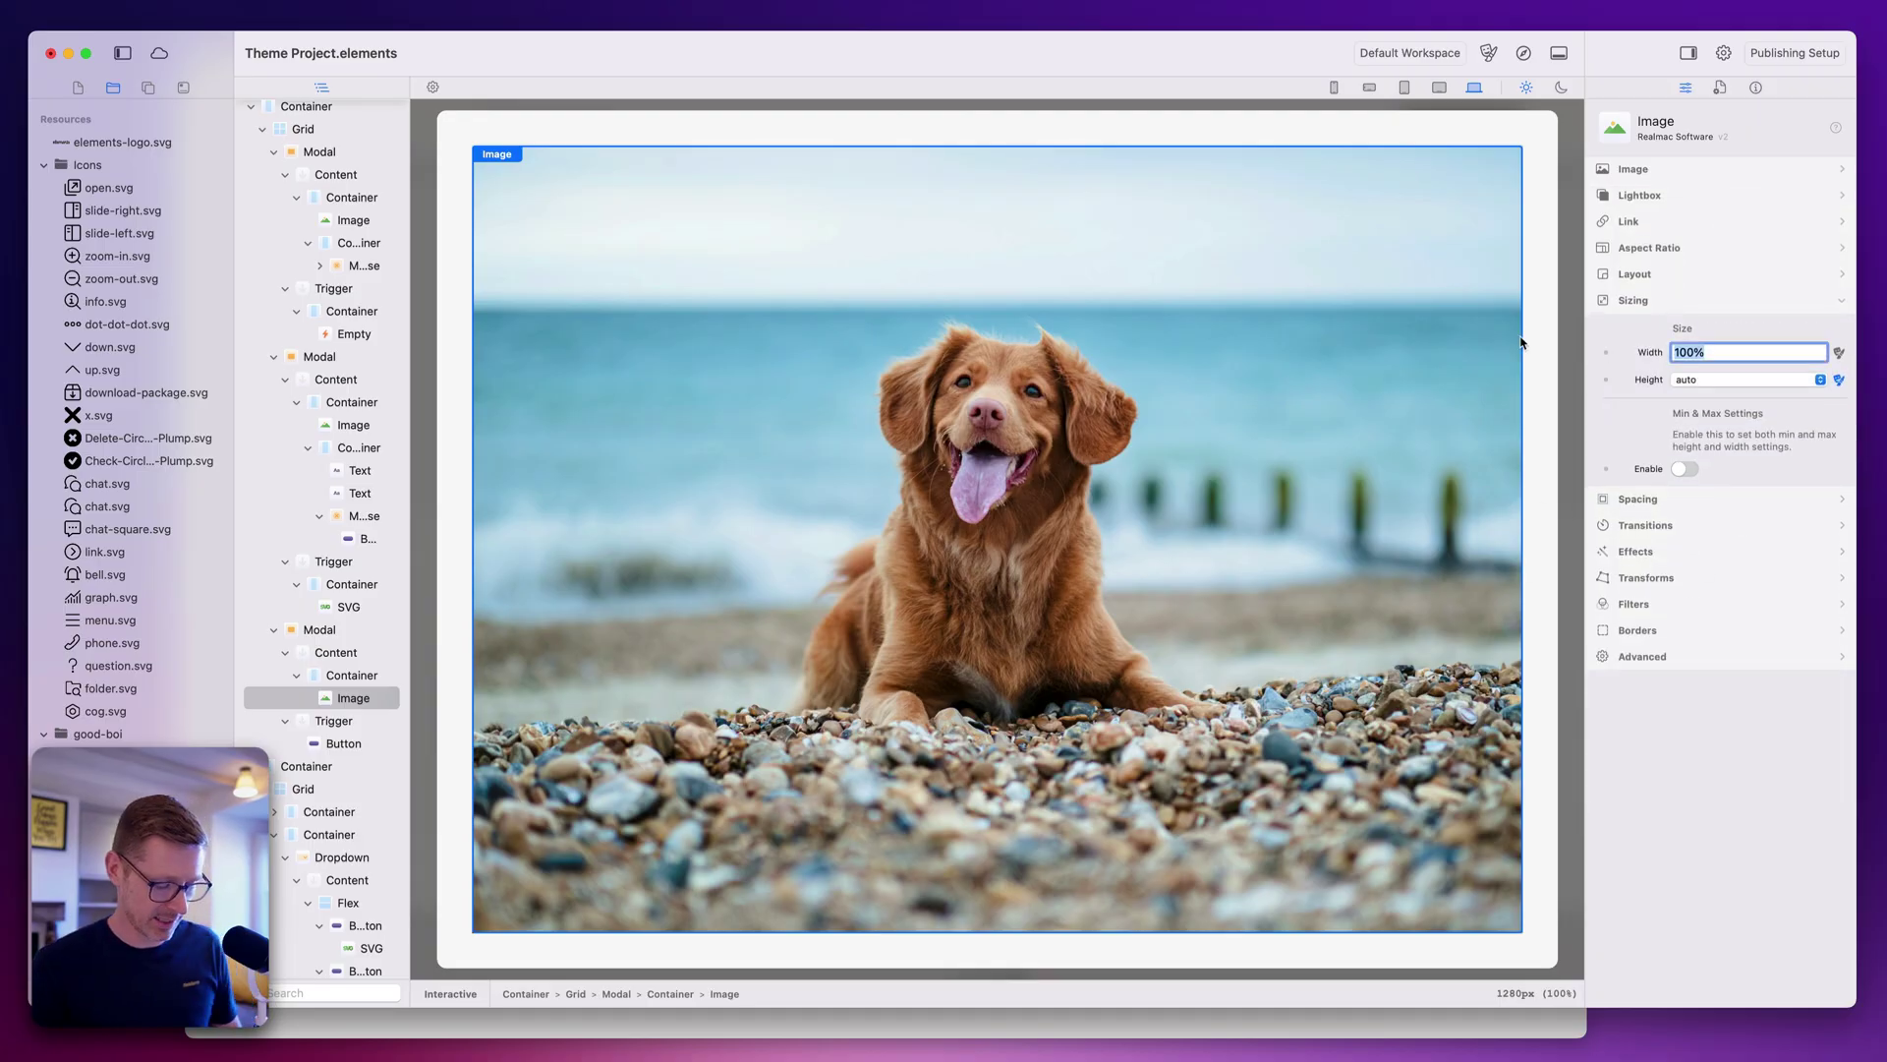
pyautogui.write('50%')
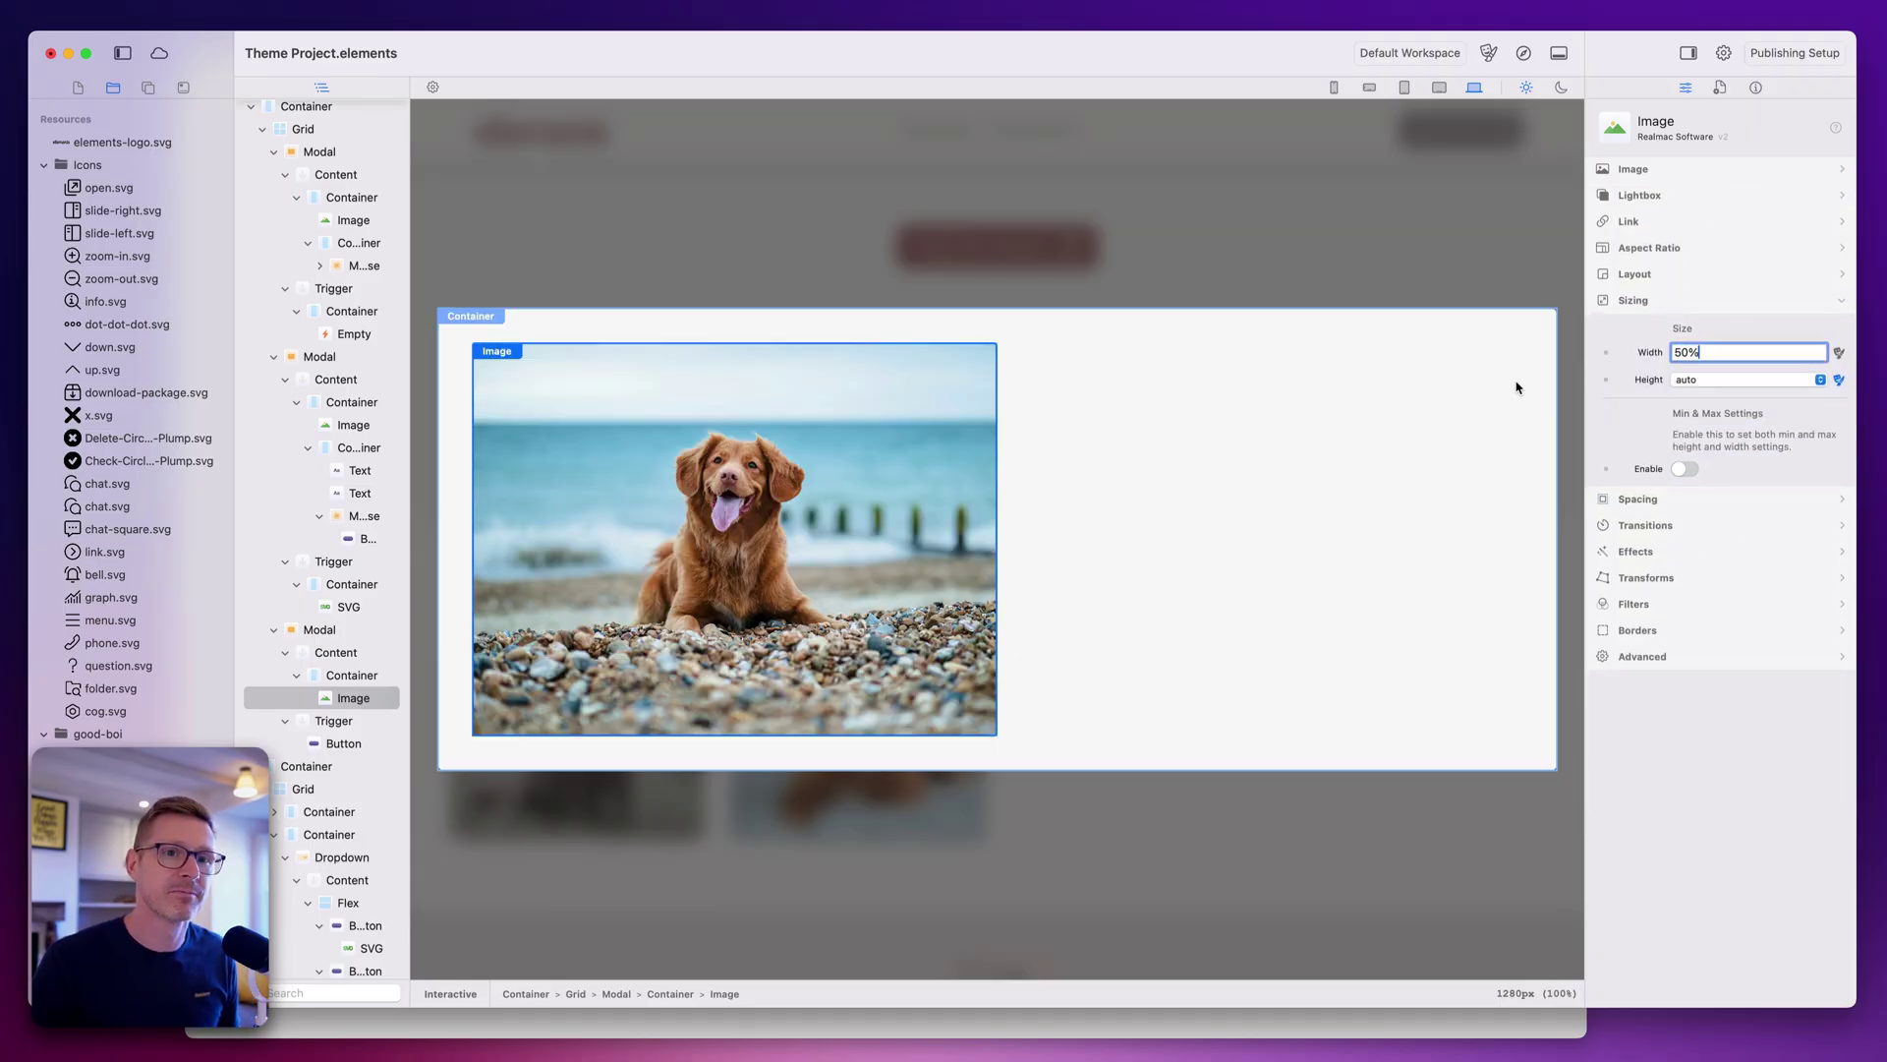
pyautogui.press('BackSpace')
pyautogui.press('BackSpace')
pyautogui.press('BackSpace')
pyautogui.write('100 ')
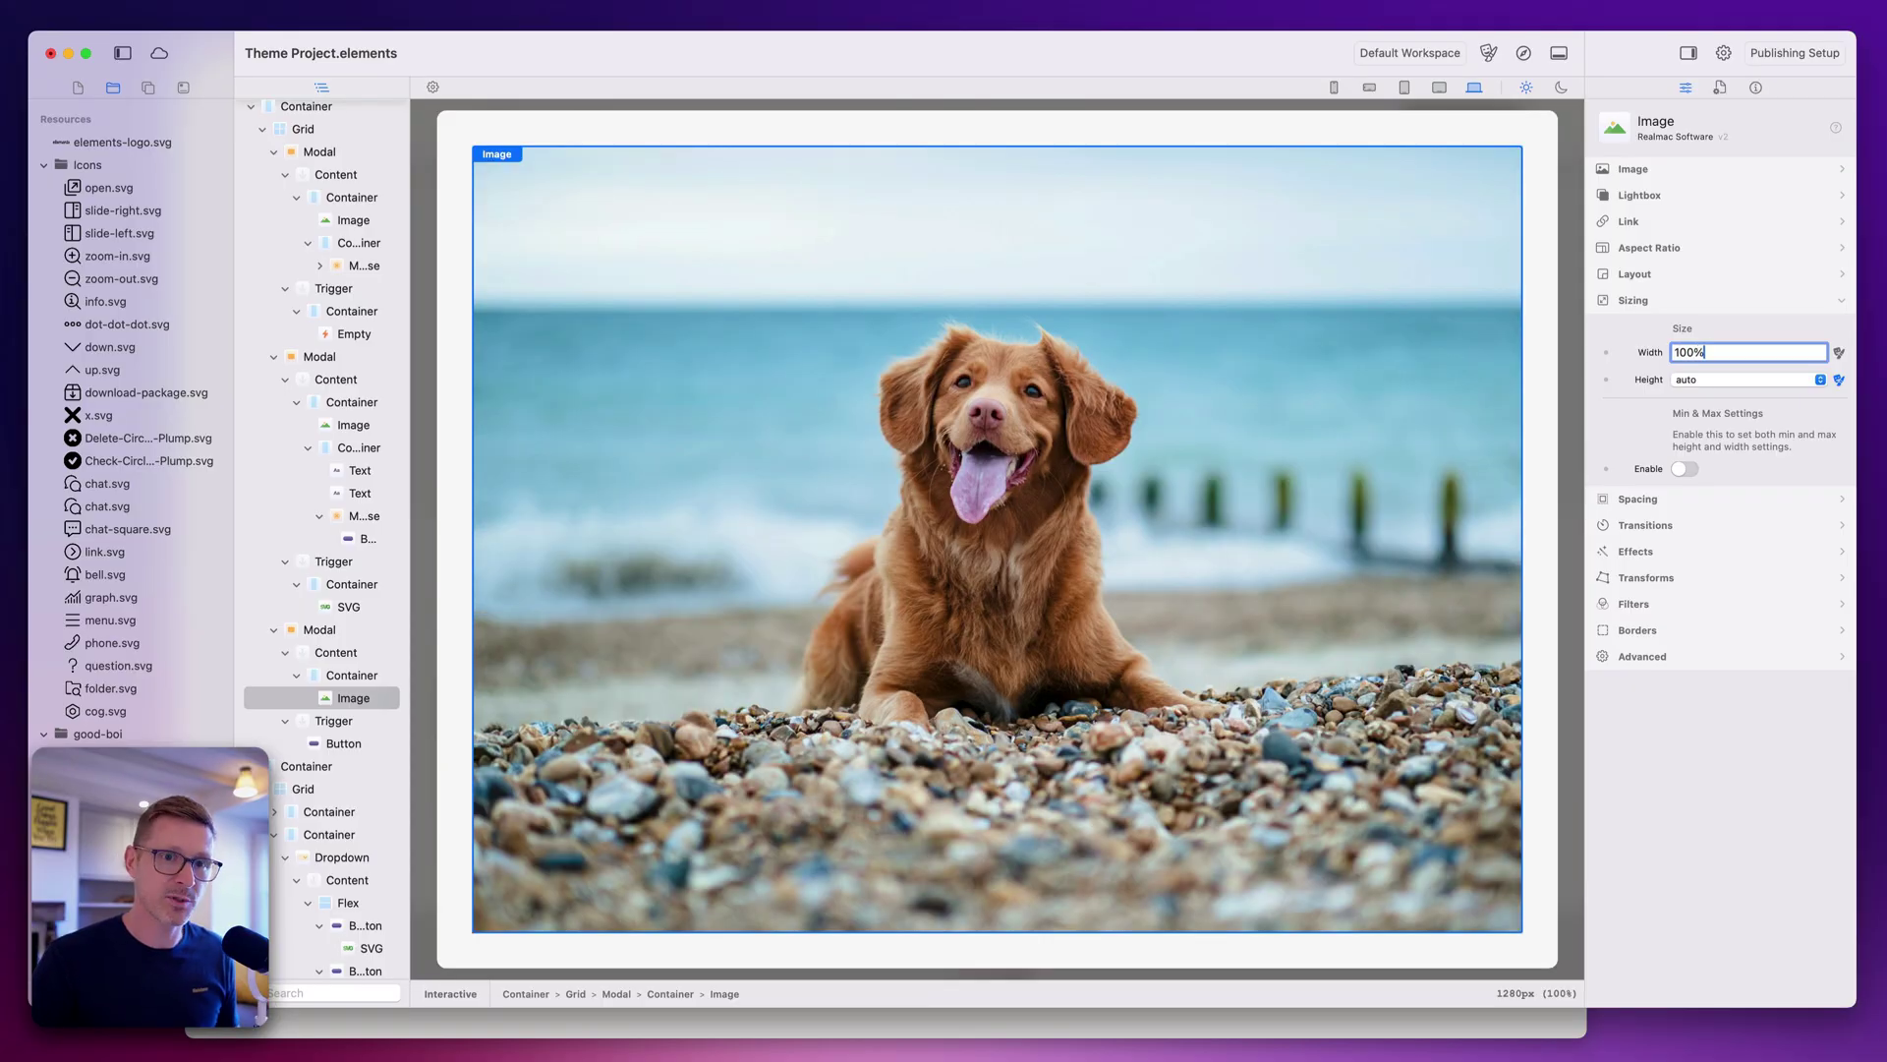
pyautogui.write('%')
# Switch the content container's width to Theme Spacing with a custom value of 50vw.
pyautogui.click(1438, 128)
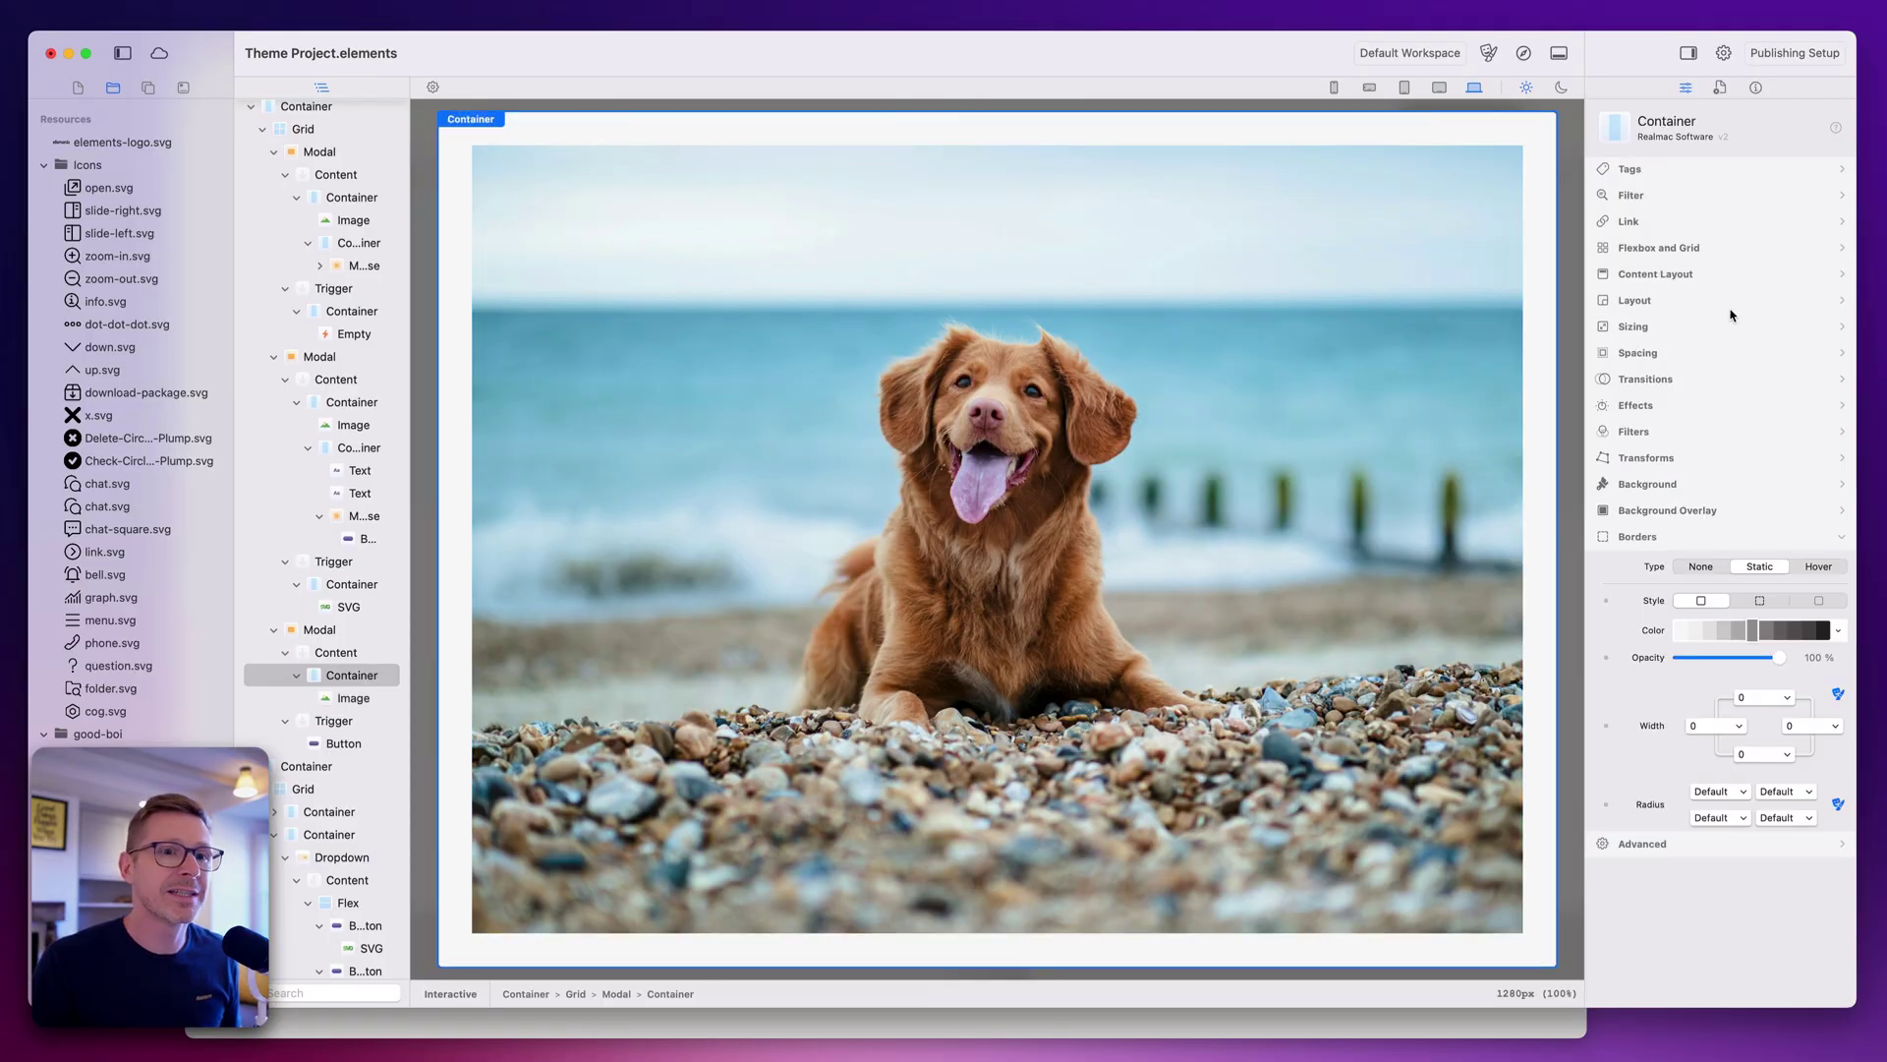
pyautogui.click(1674, 329)
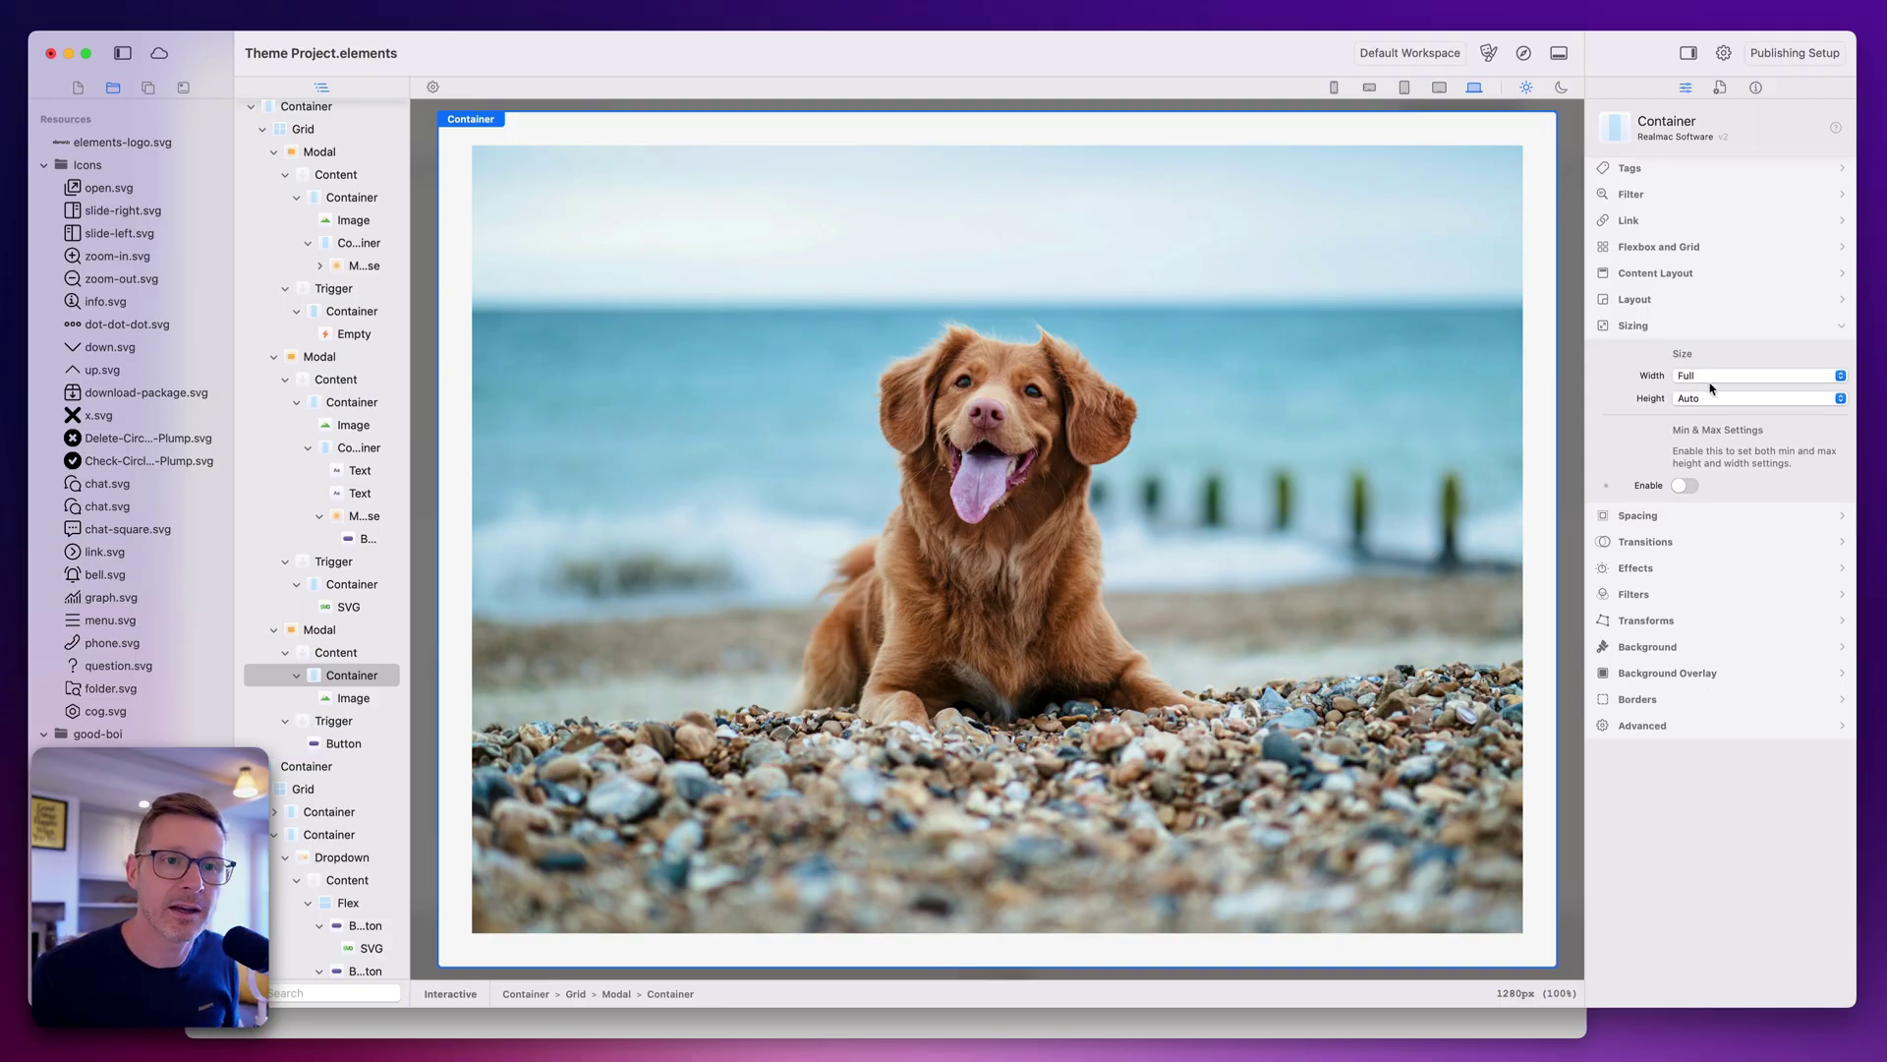
pyautogui.click(1695, 378)
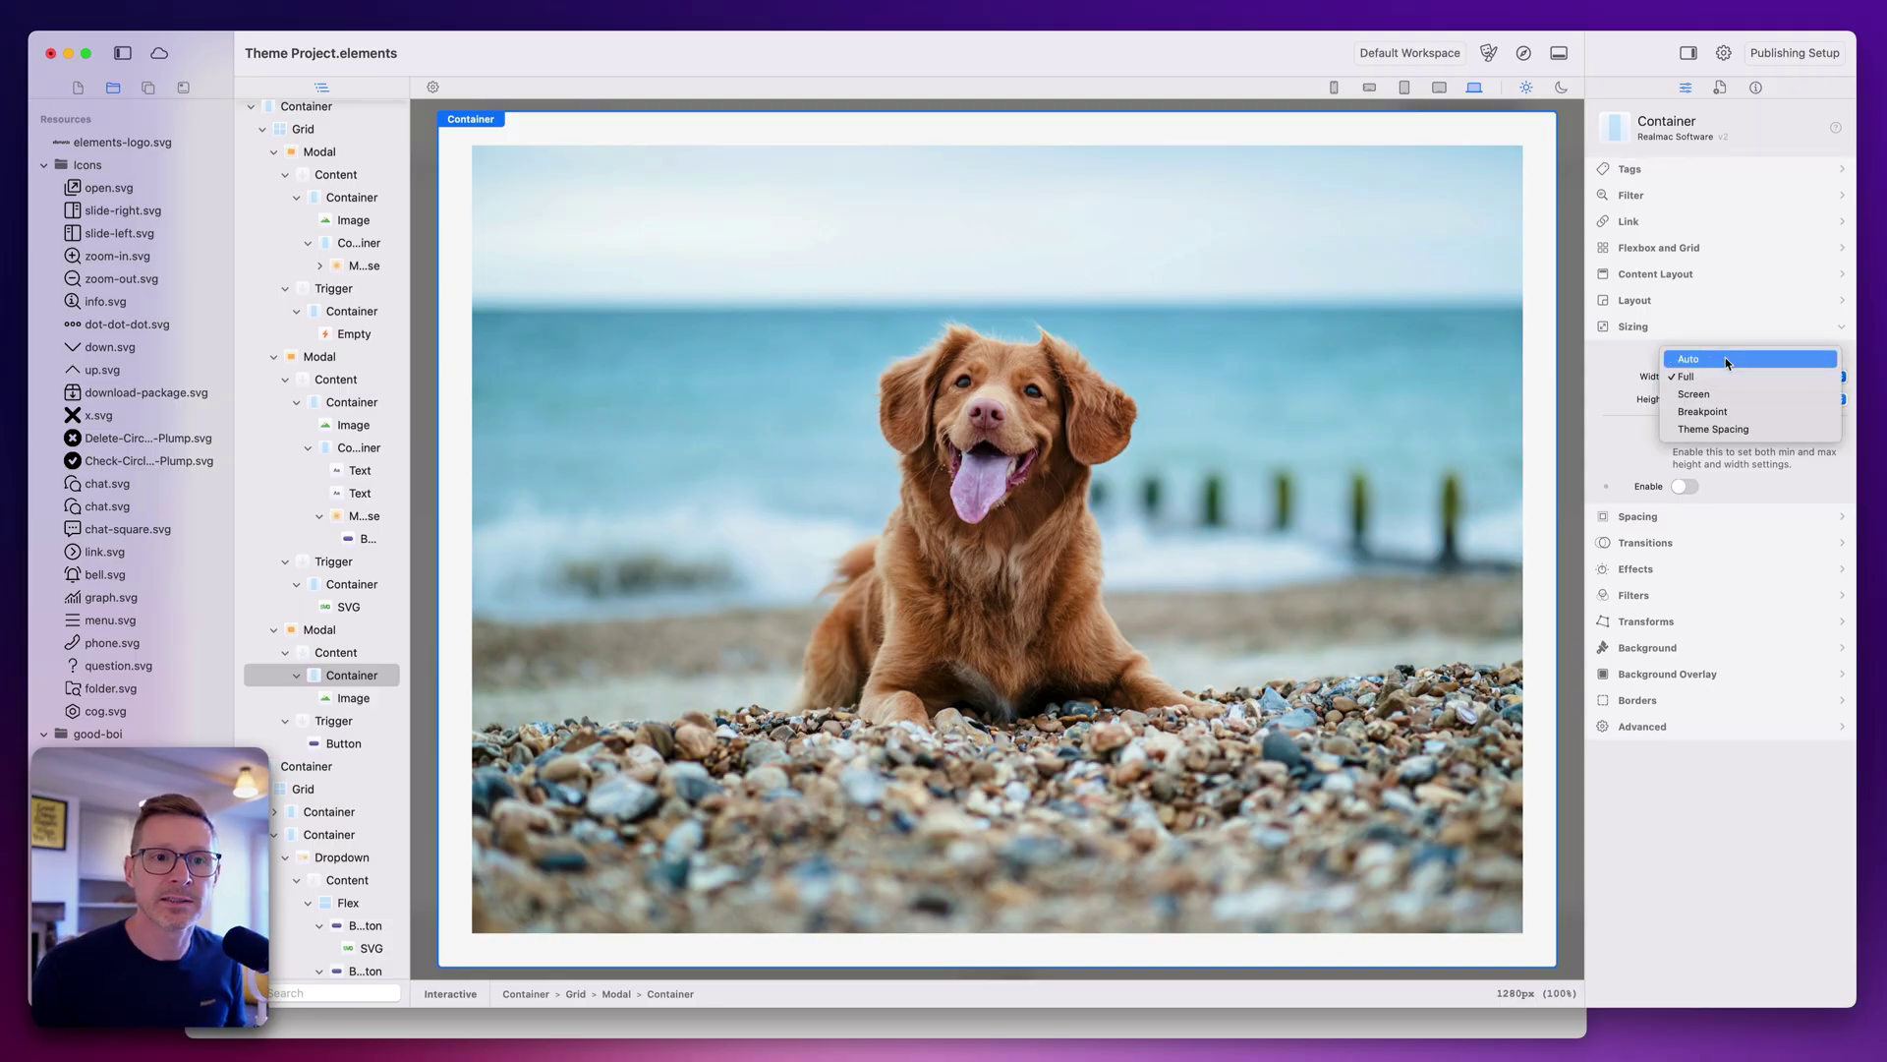
pyautogui.click(1720, 429)
pyautogui.click(1839, 405)
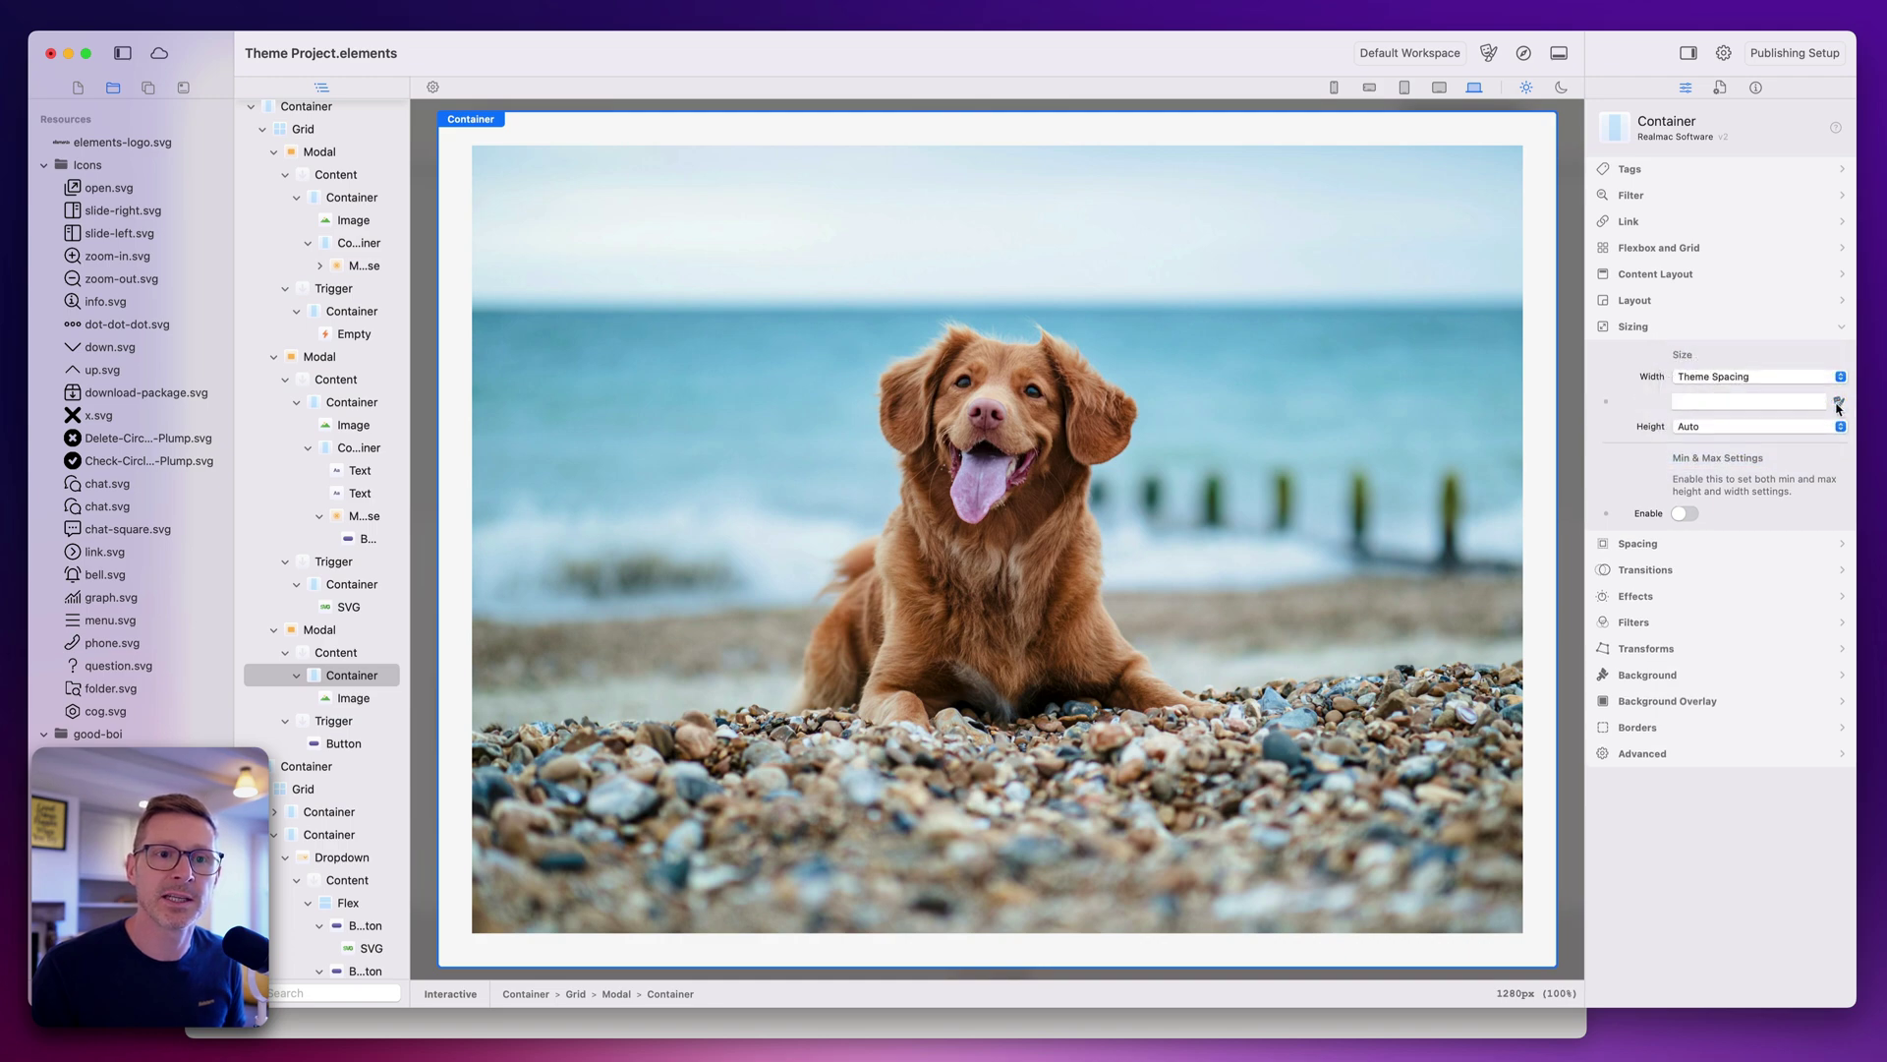
pyautogui.click(1766, 402)
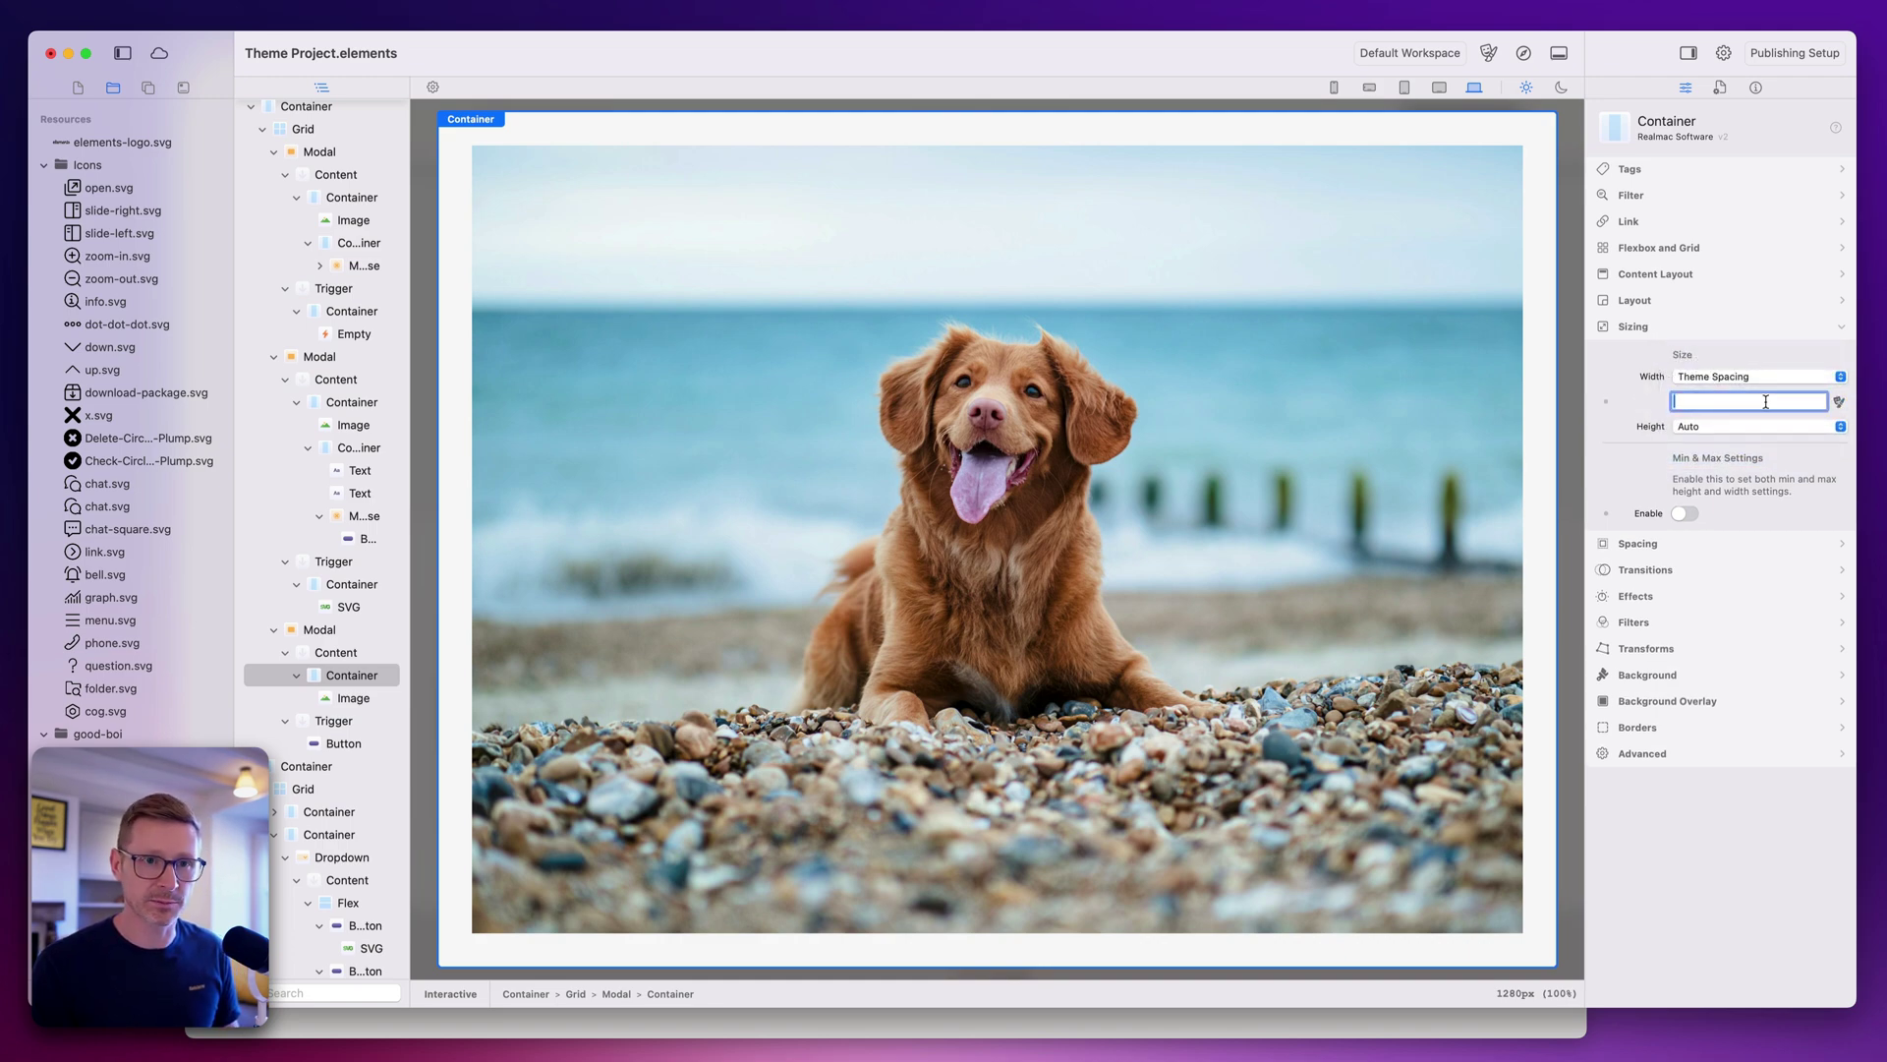
pyautogui.write('50vw')
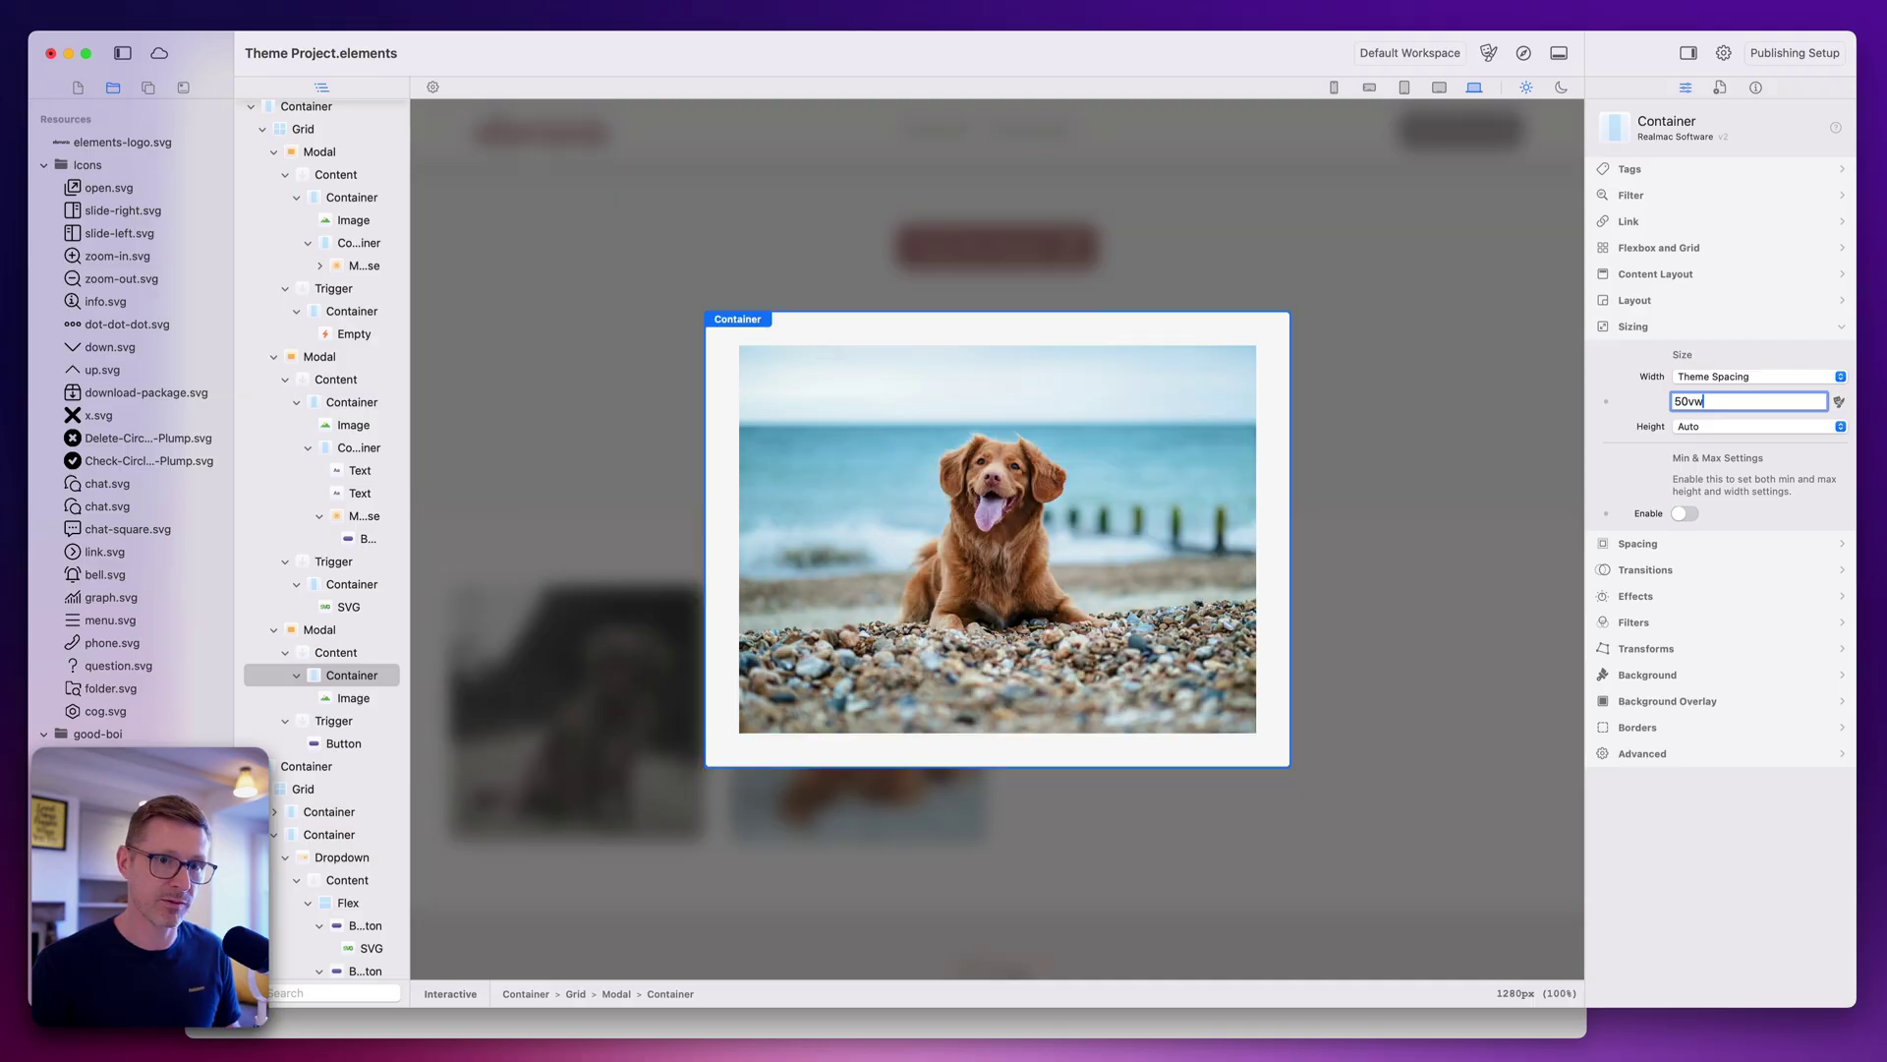
pyautogui.press('Return')
# Widen the content container to 60vw.
pyautogui.click(1682, 401)
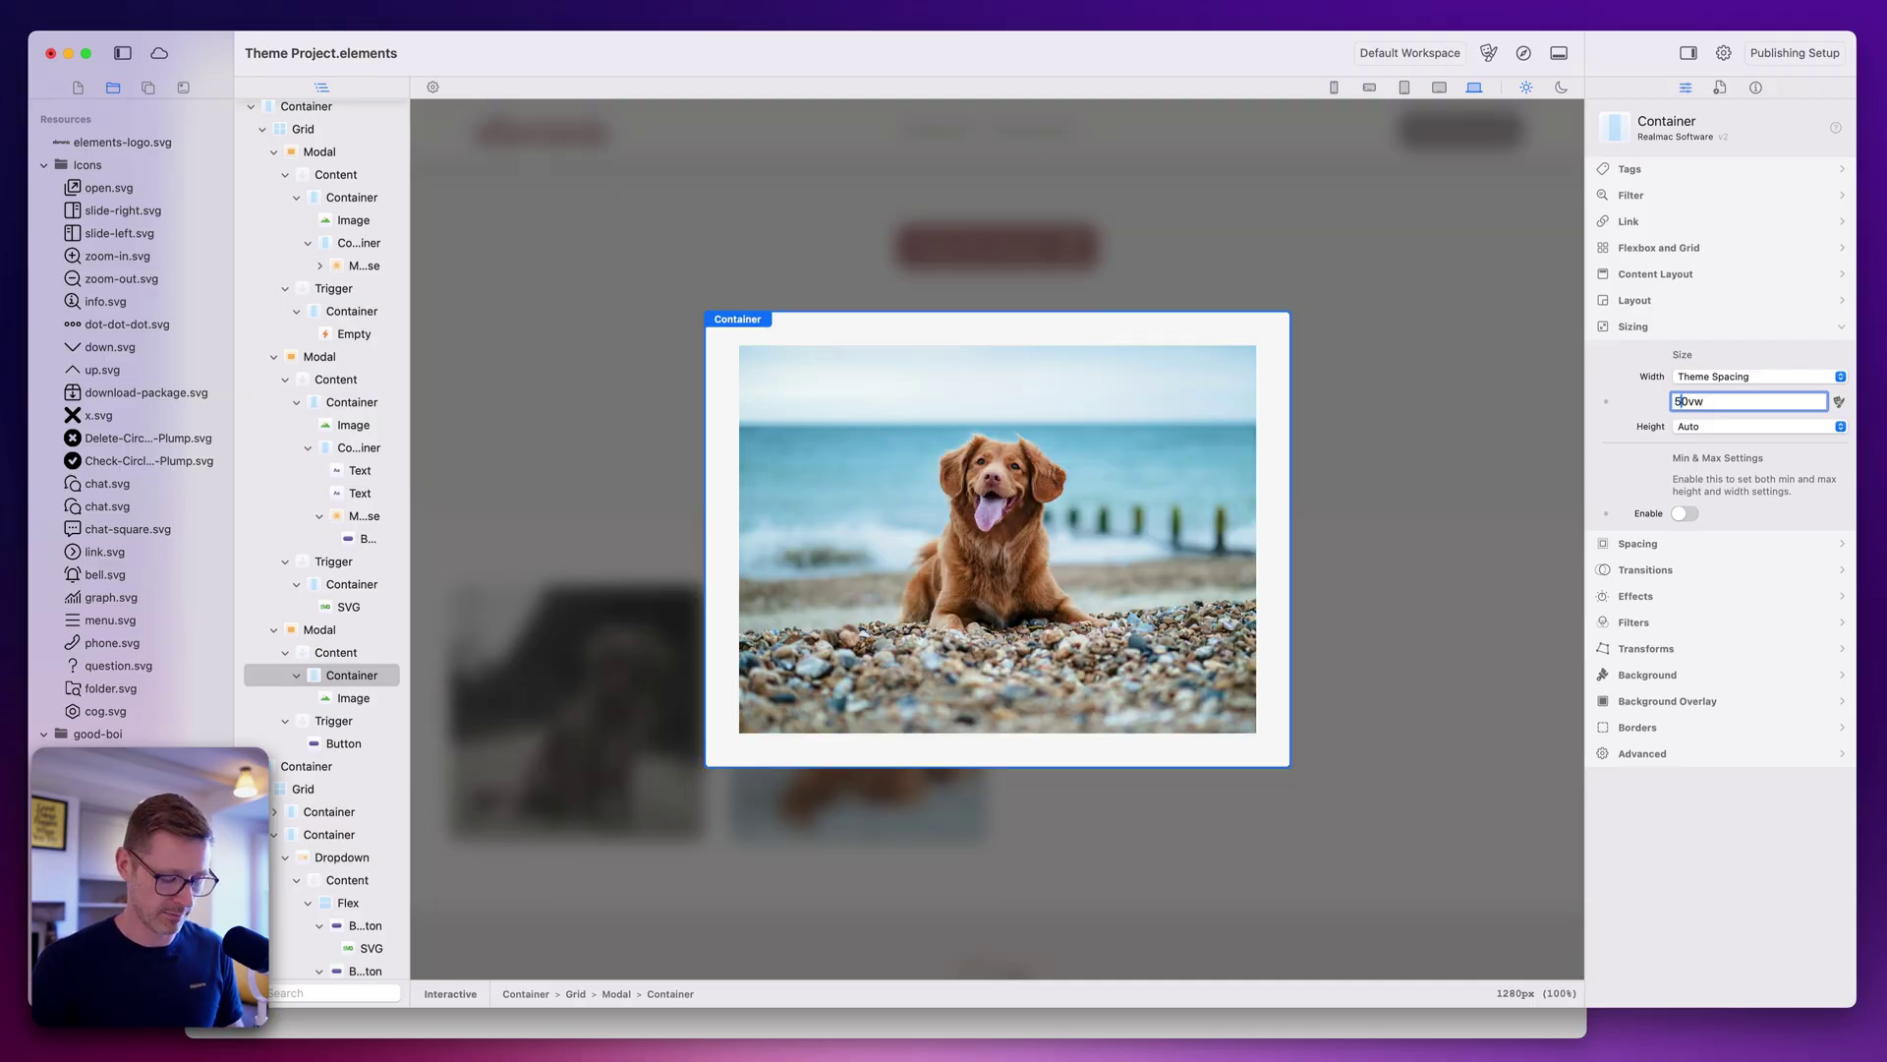
pyautogui.press('BackSpace')
pyautogui.write('6')
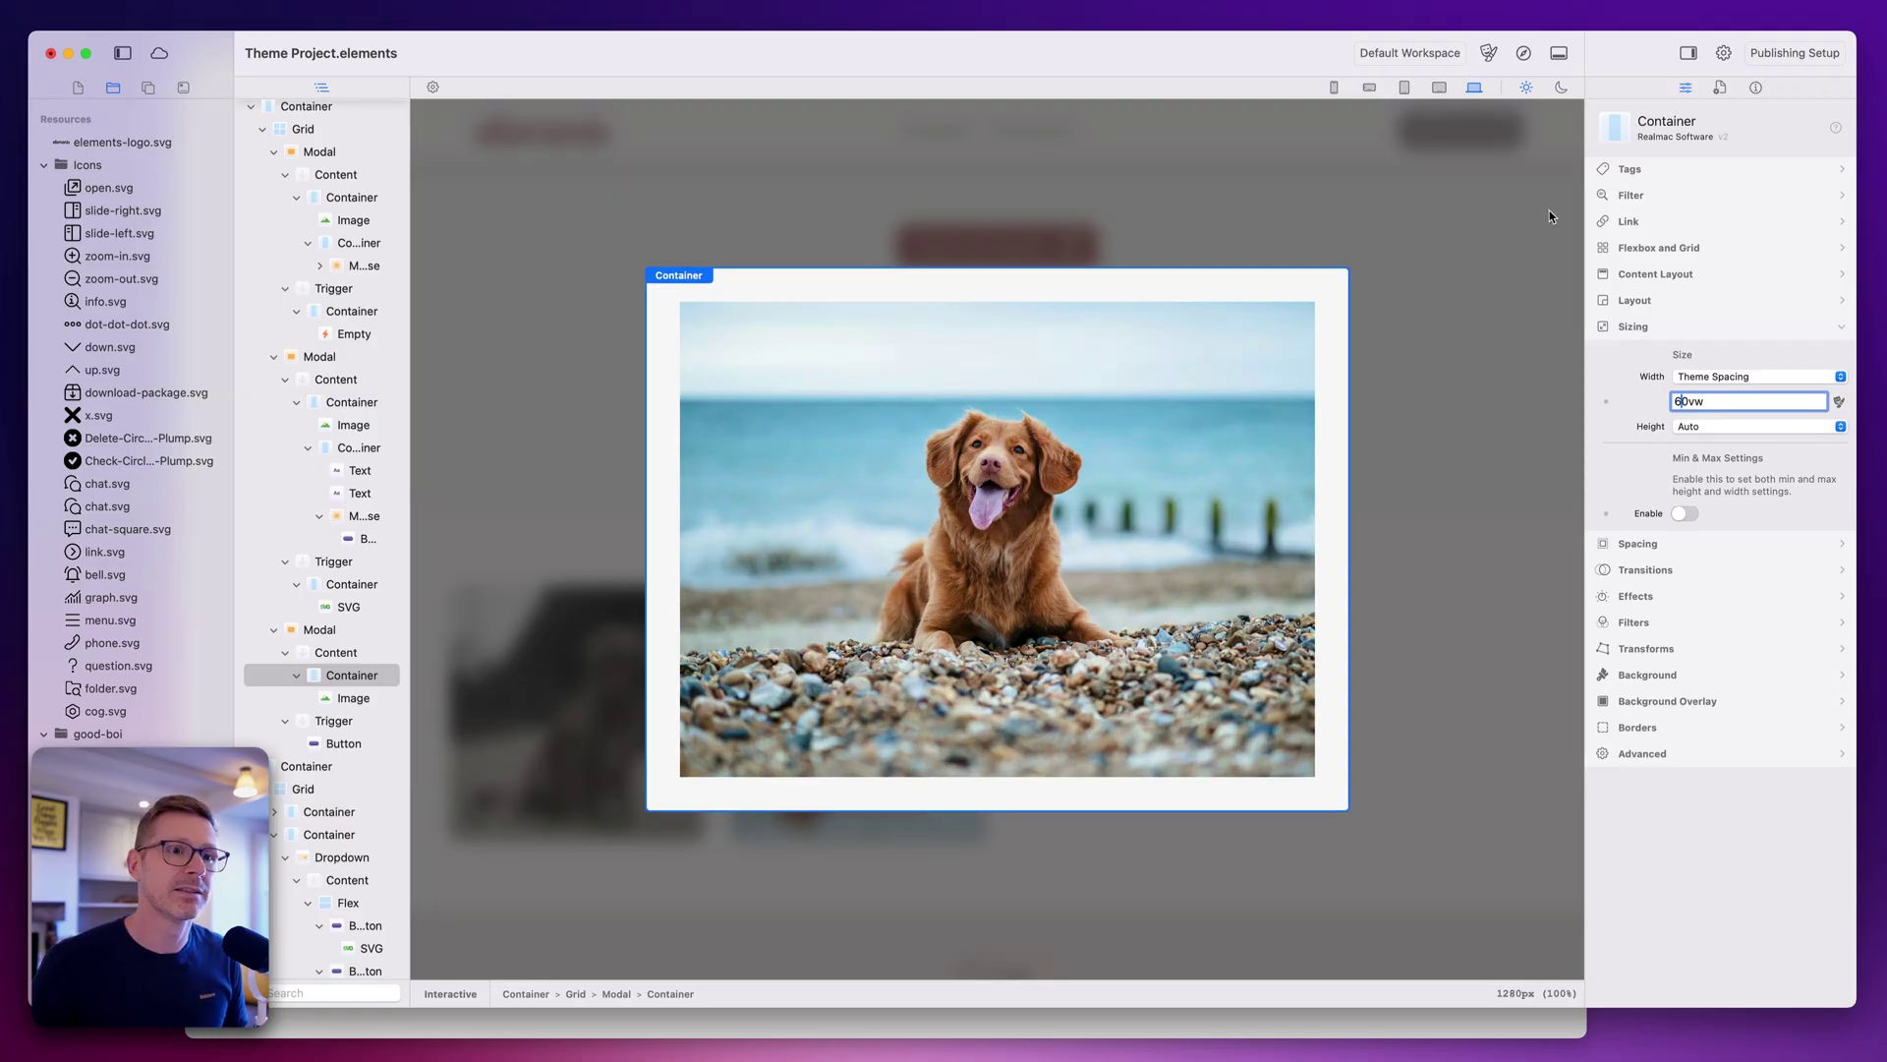
# Give the dog image a static border with the Default corner radius.
pyautogui.click(1254, 354)
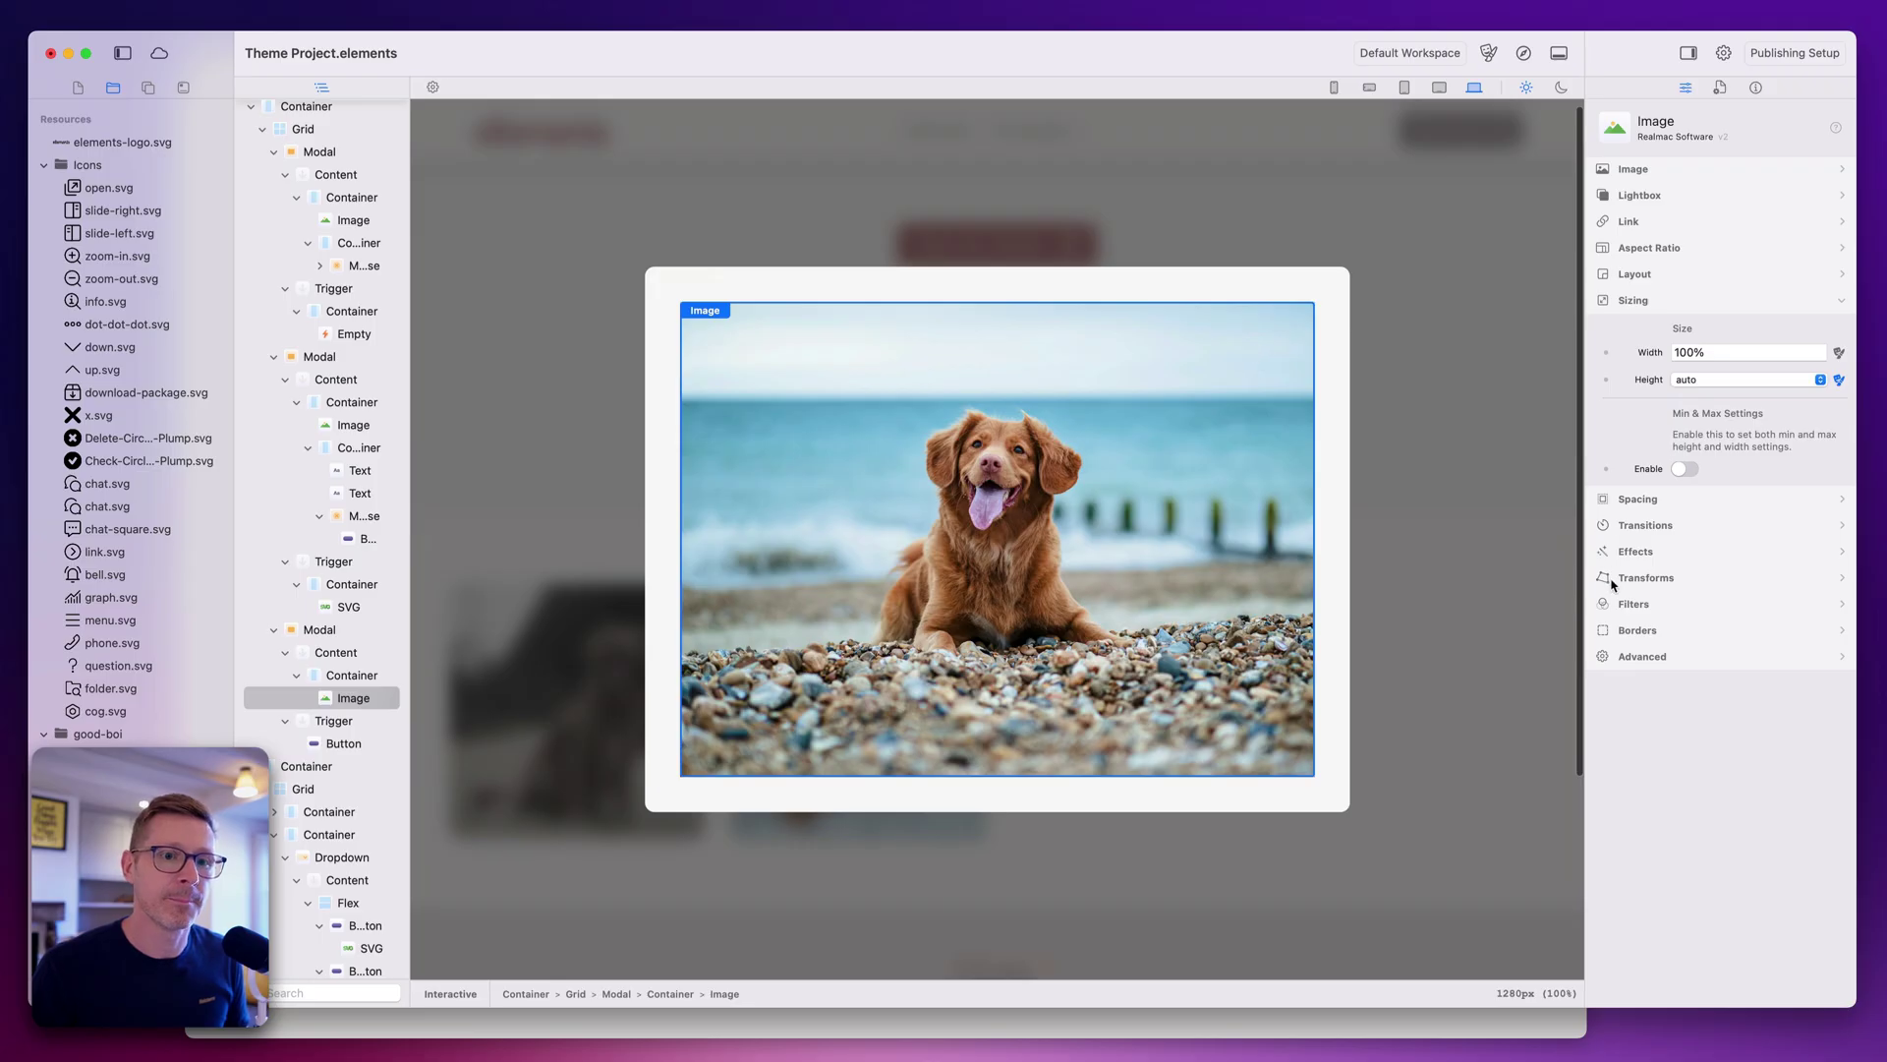
pyautogui.click(1647, 629)
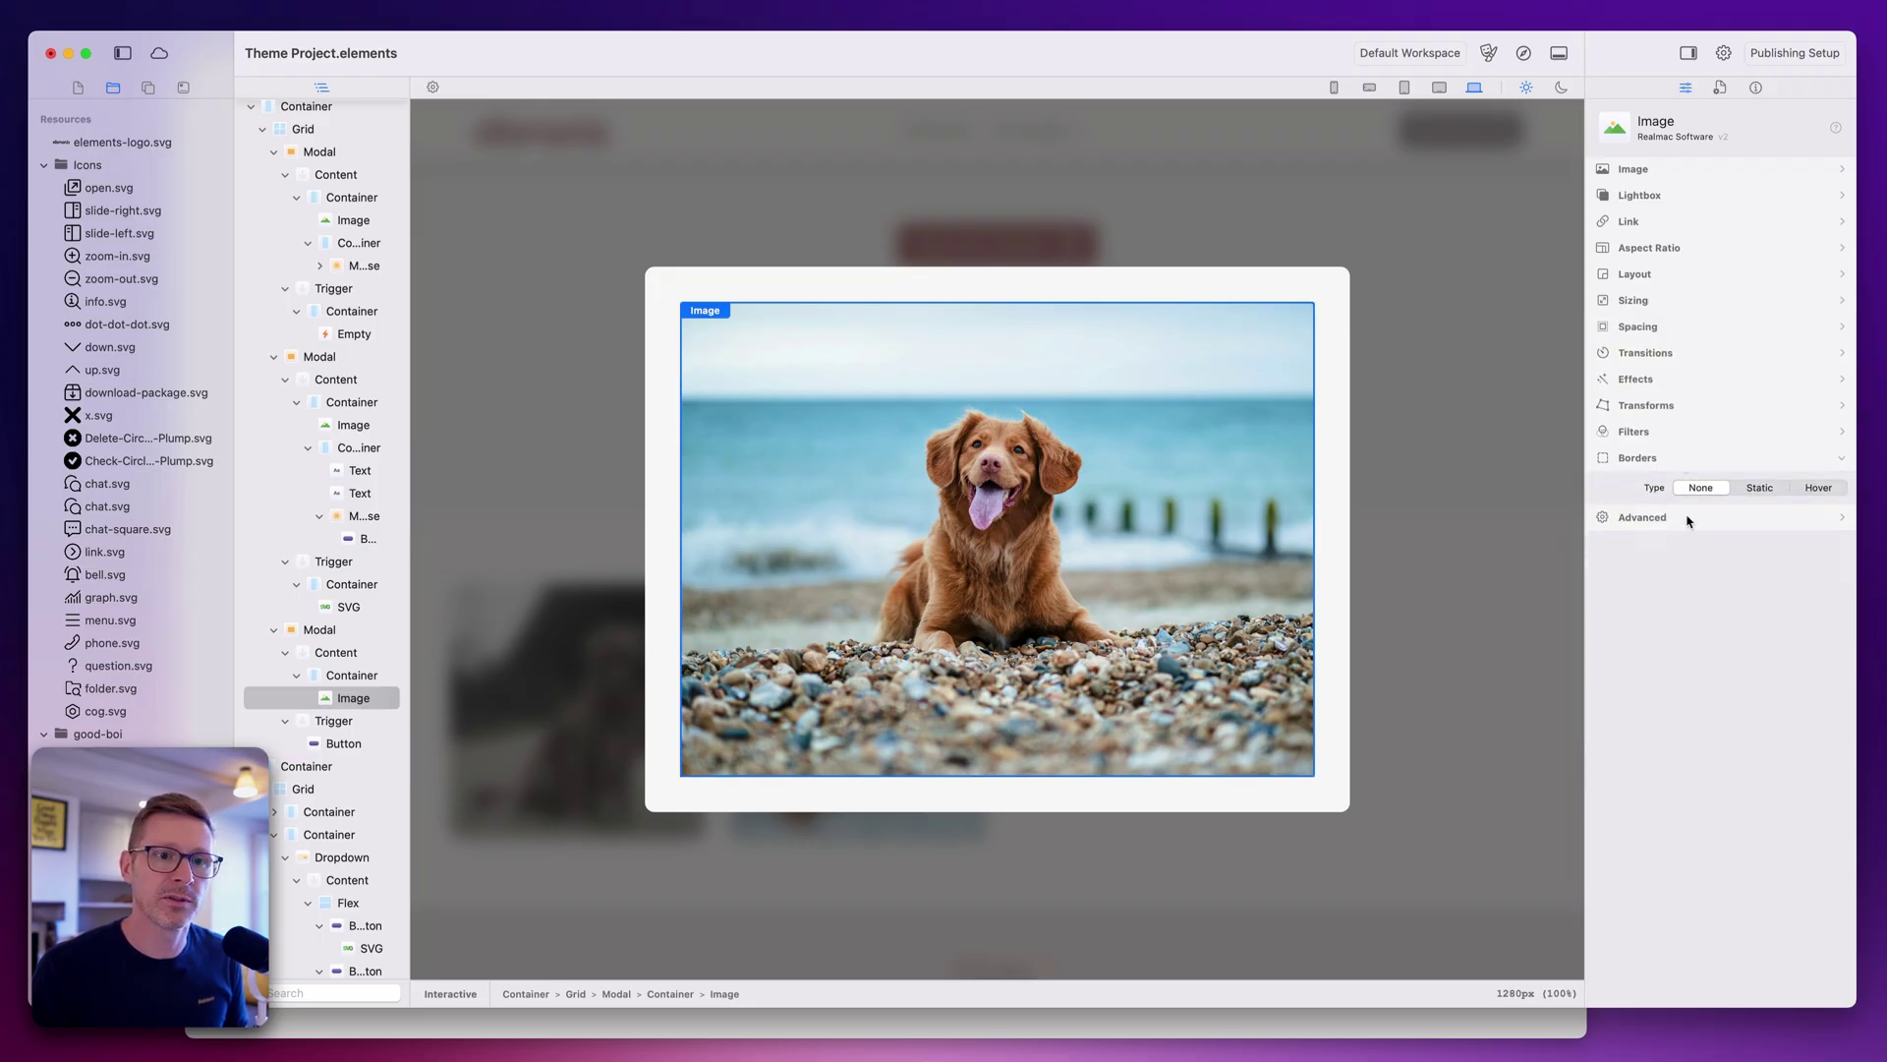
pyautogui.click(1759, 487)
pyautogui.click(1716, 713)
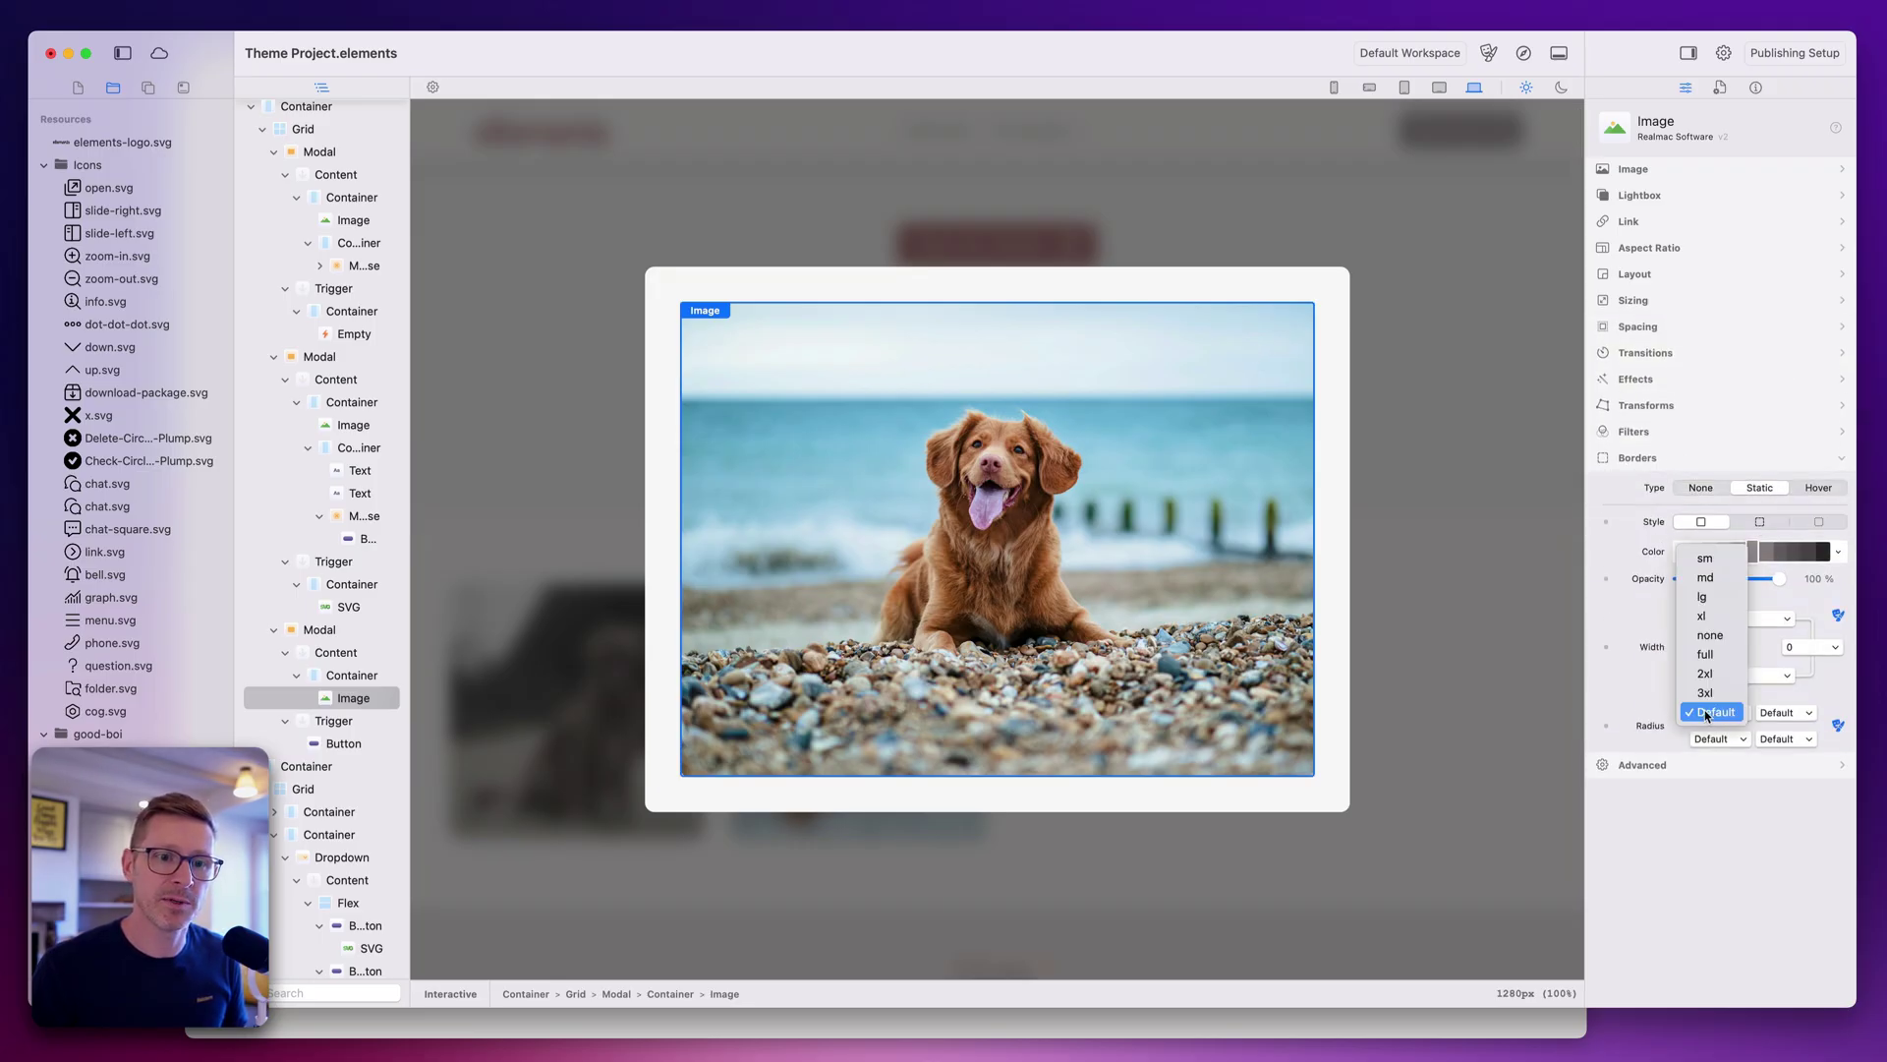
pyautogui.click(1675, 715)
pyautogui.click(1341, 496)
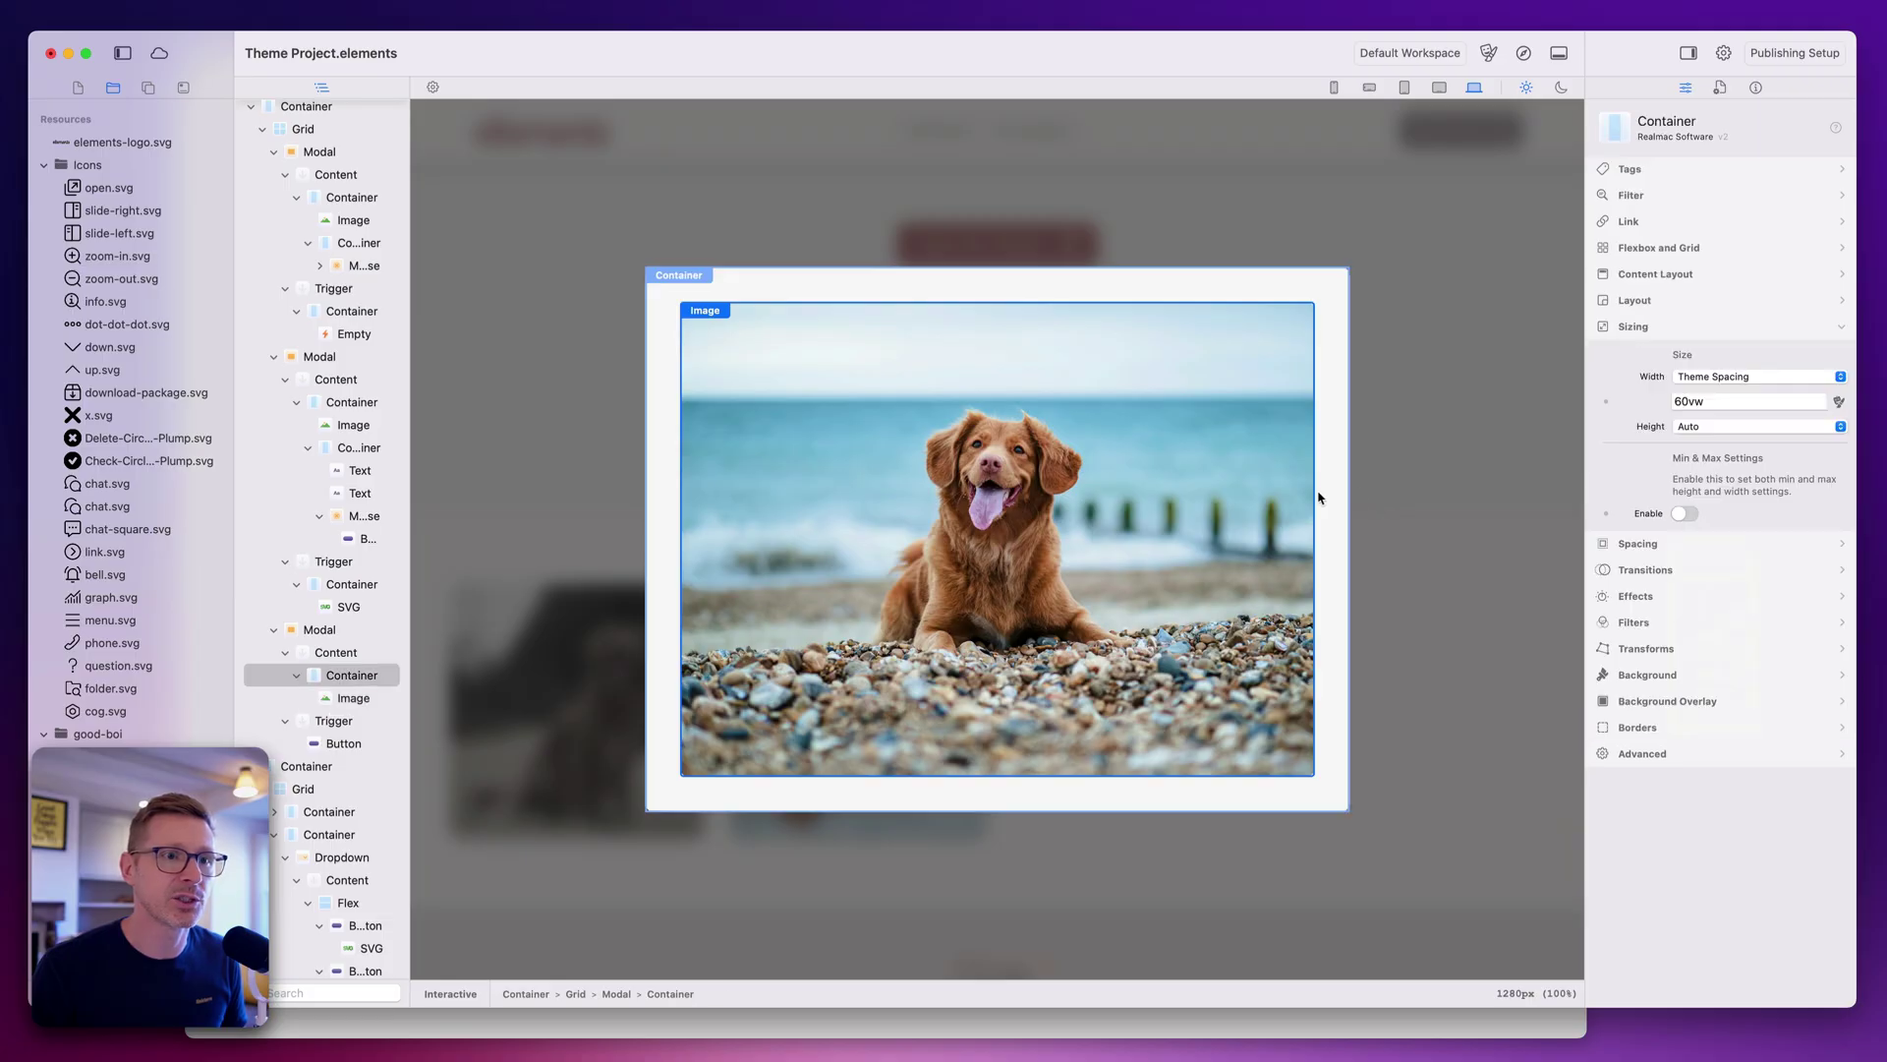
pyautogui.click(885, 505)
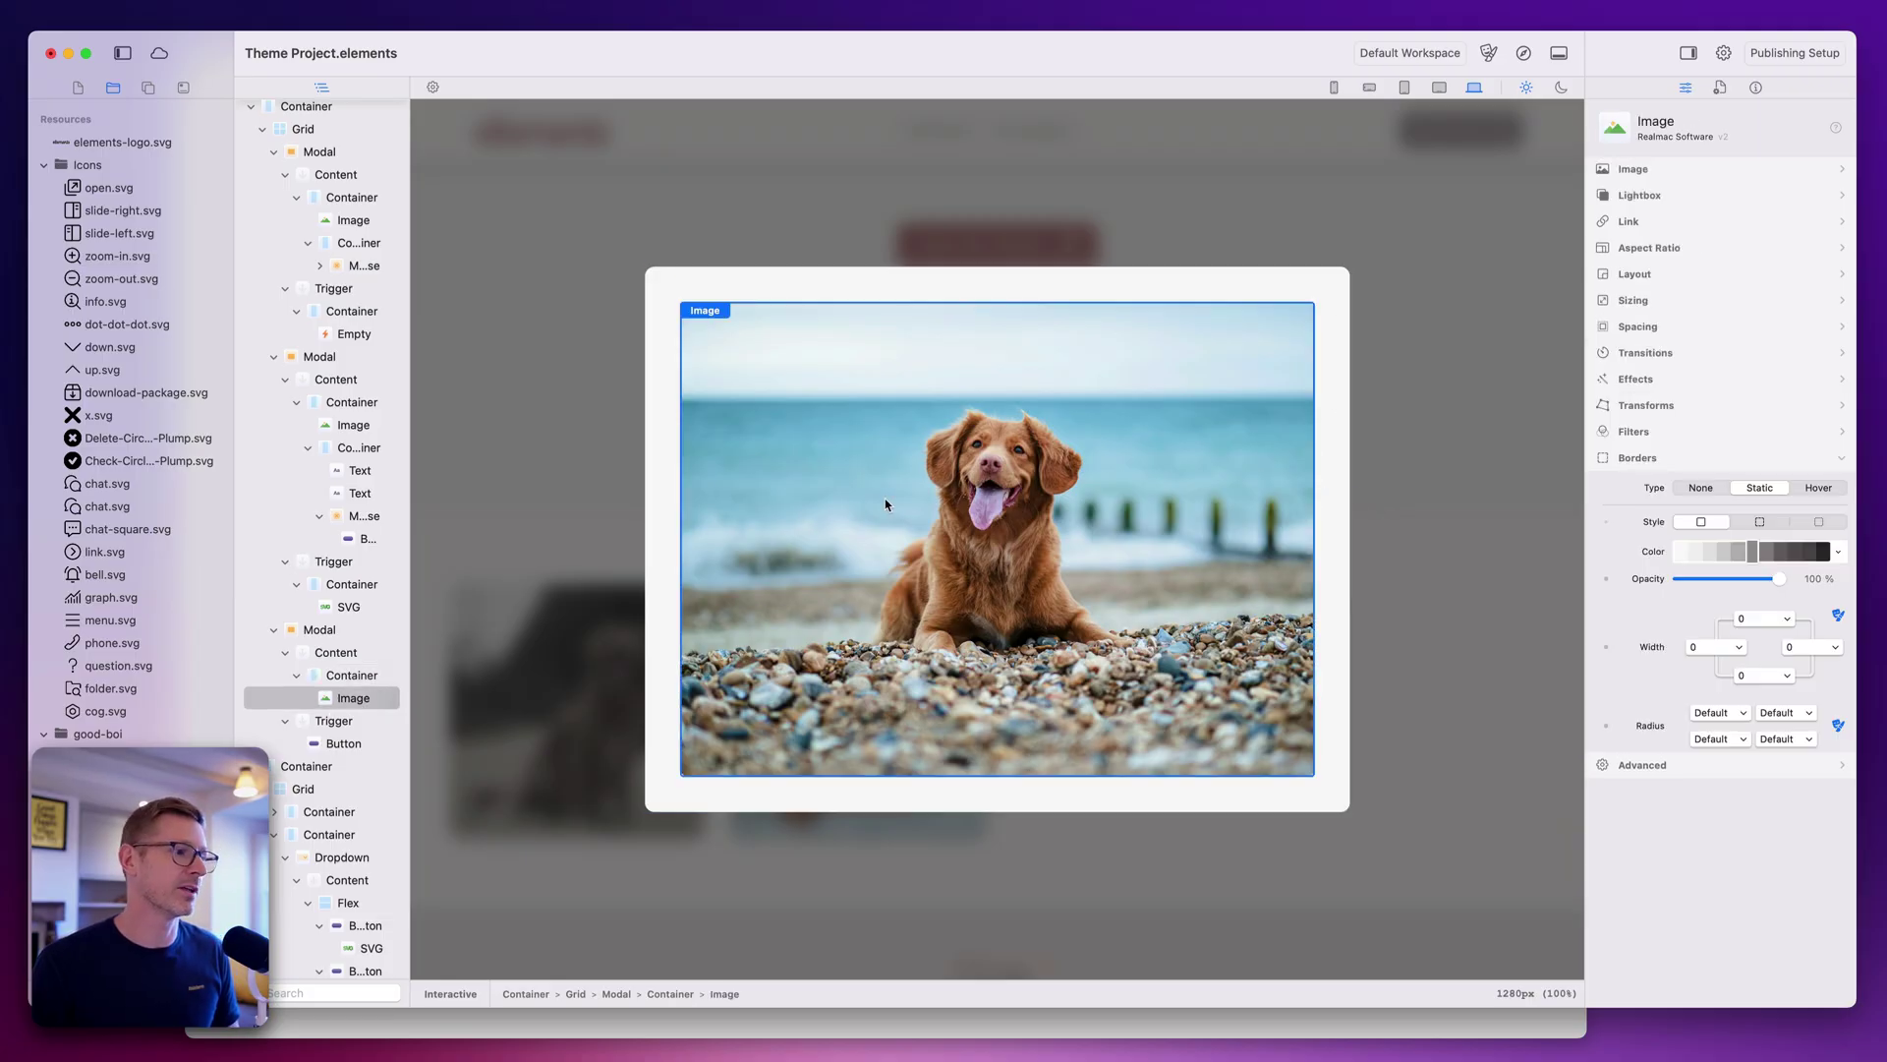
# Add a Text component below the dog image in the container and replace its placeholder with "This is my Dawg".
pyautogui.click(344, 677)
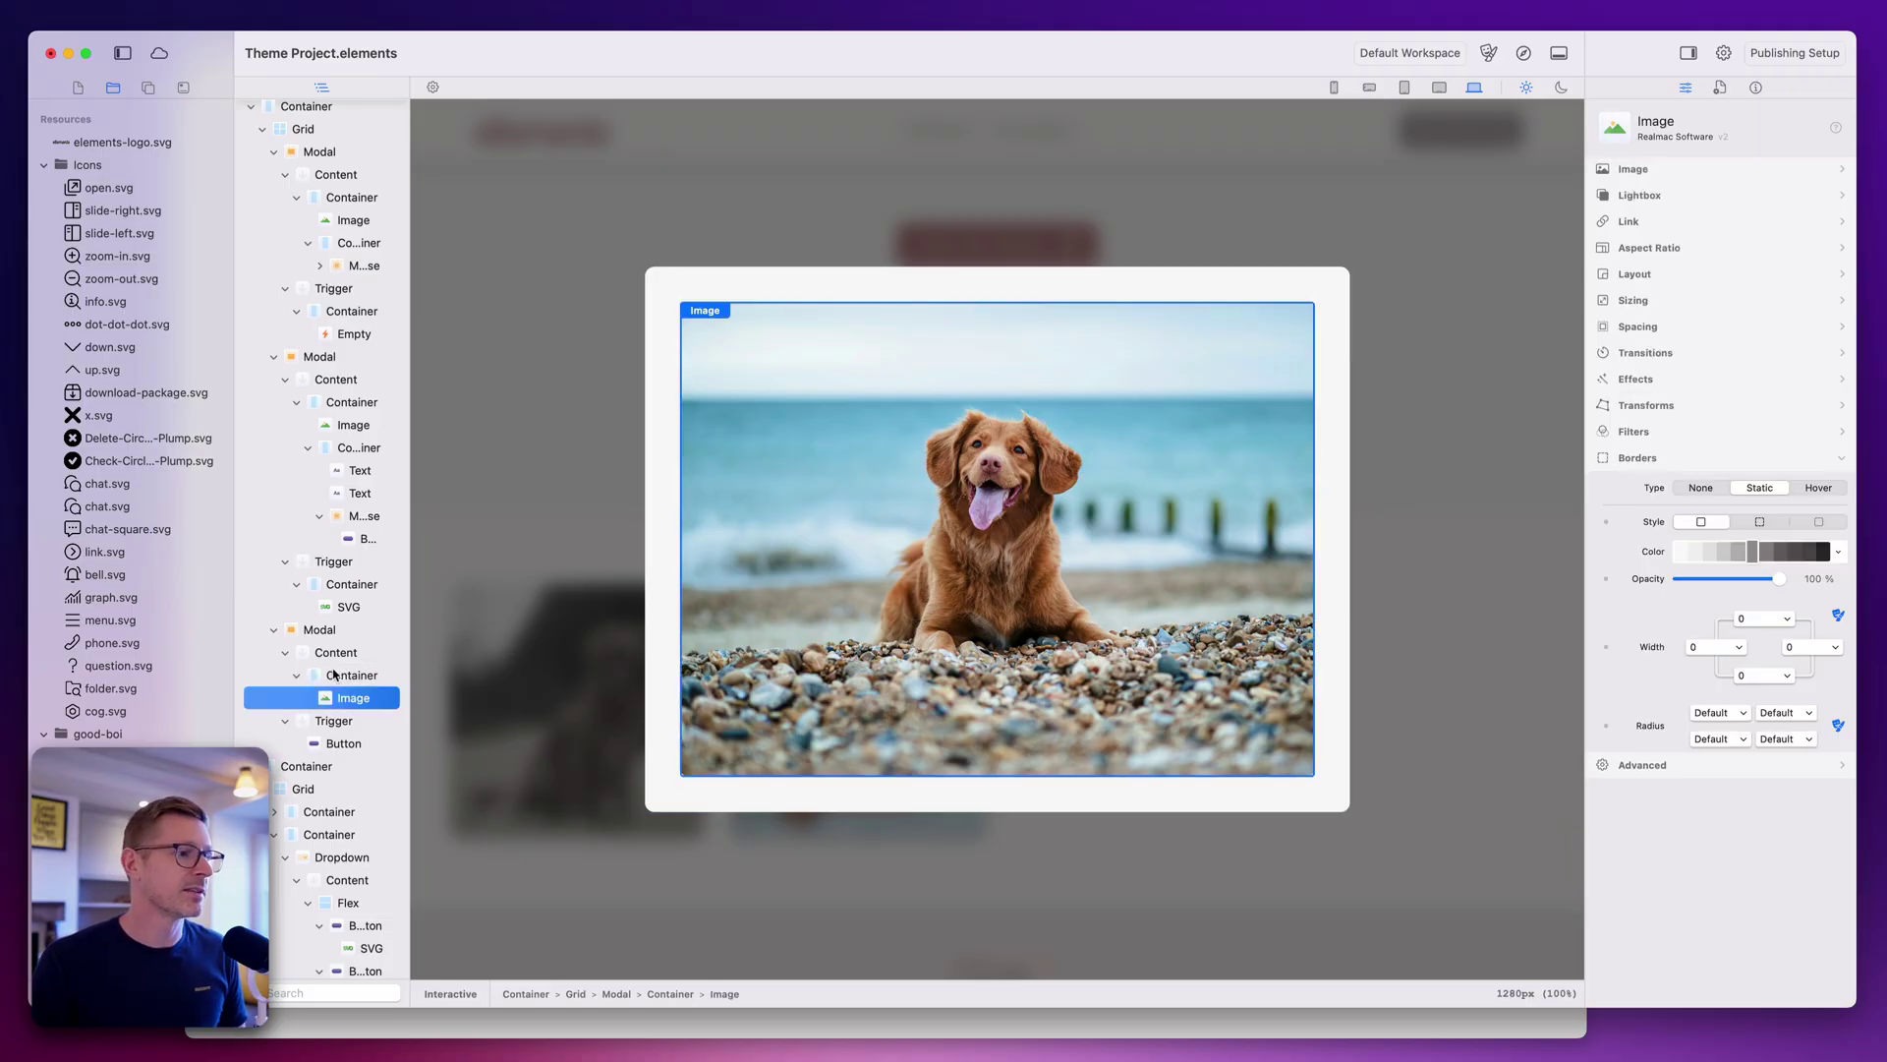
pyautogui.click(85, 91)
pyautogui.click(147, 88)
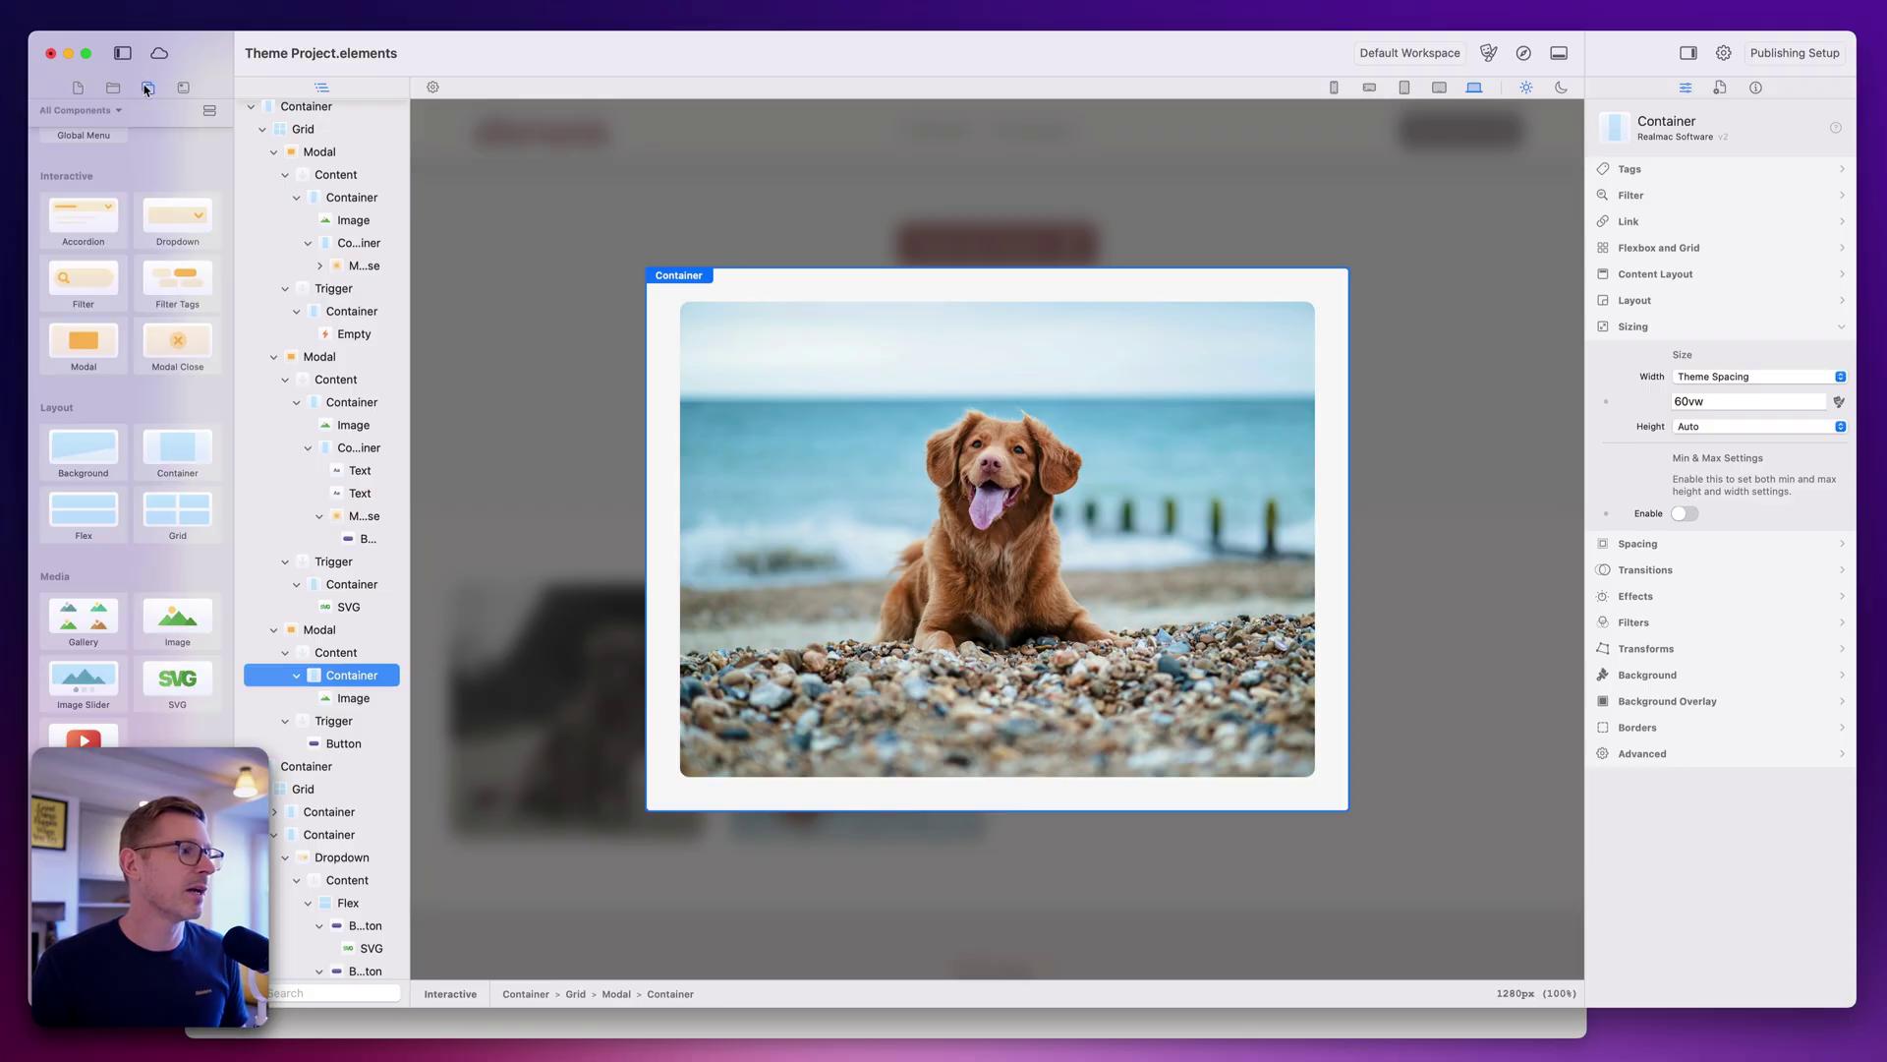
pyautogui.scroll(10, 157, 649)
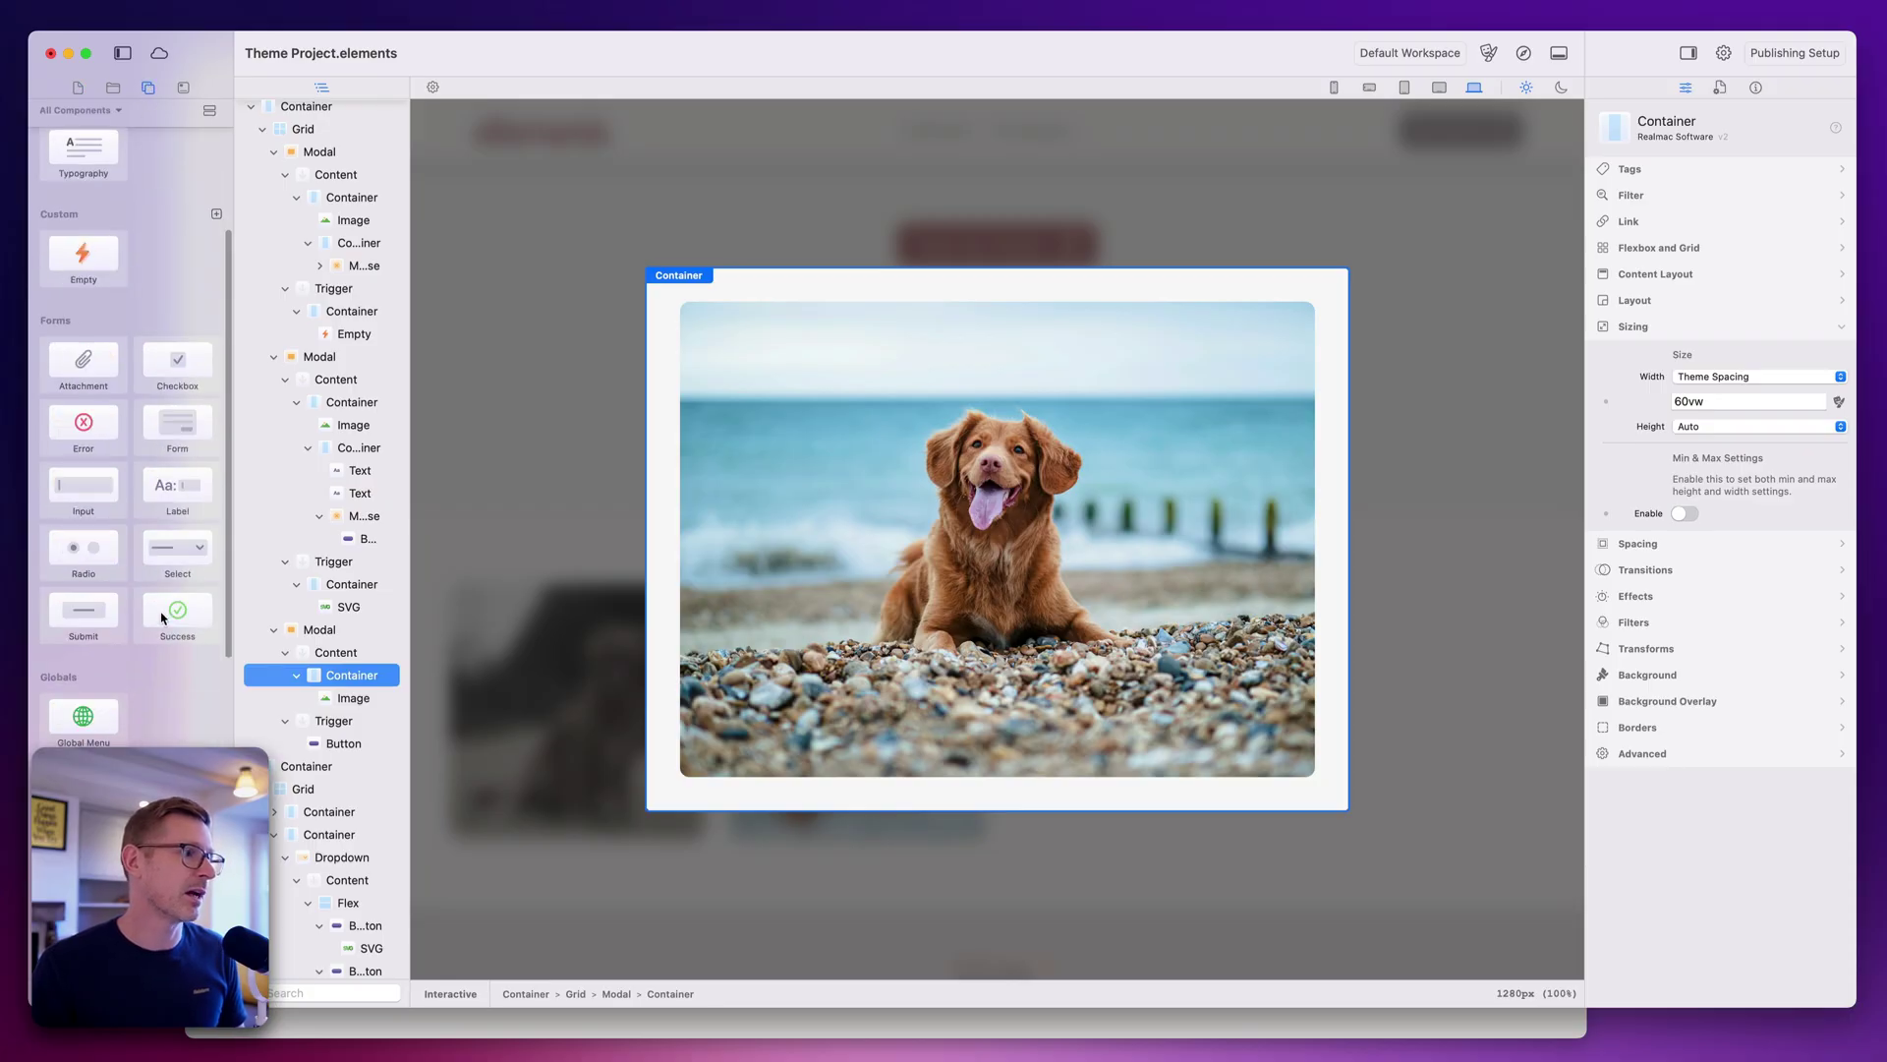
pyautogui.moveTo(175, 291); pyautogui.dragTo(910, 778)
pyautogui.doubleClick(1115, 766)
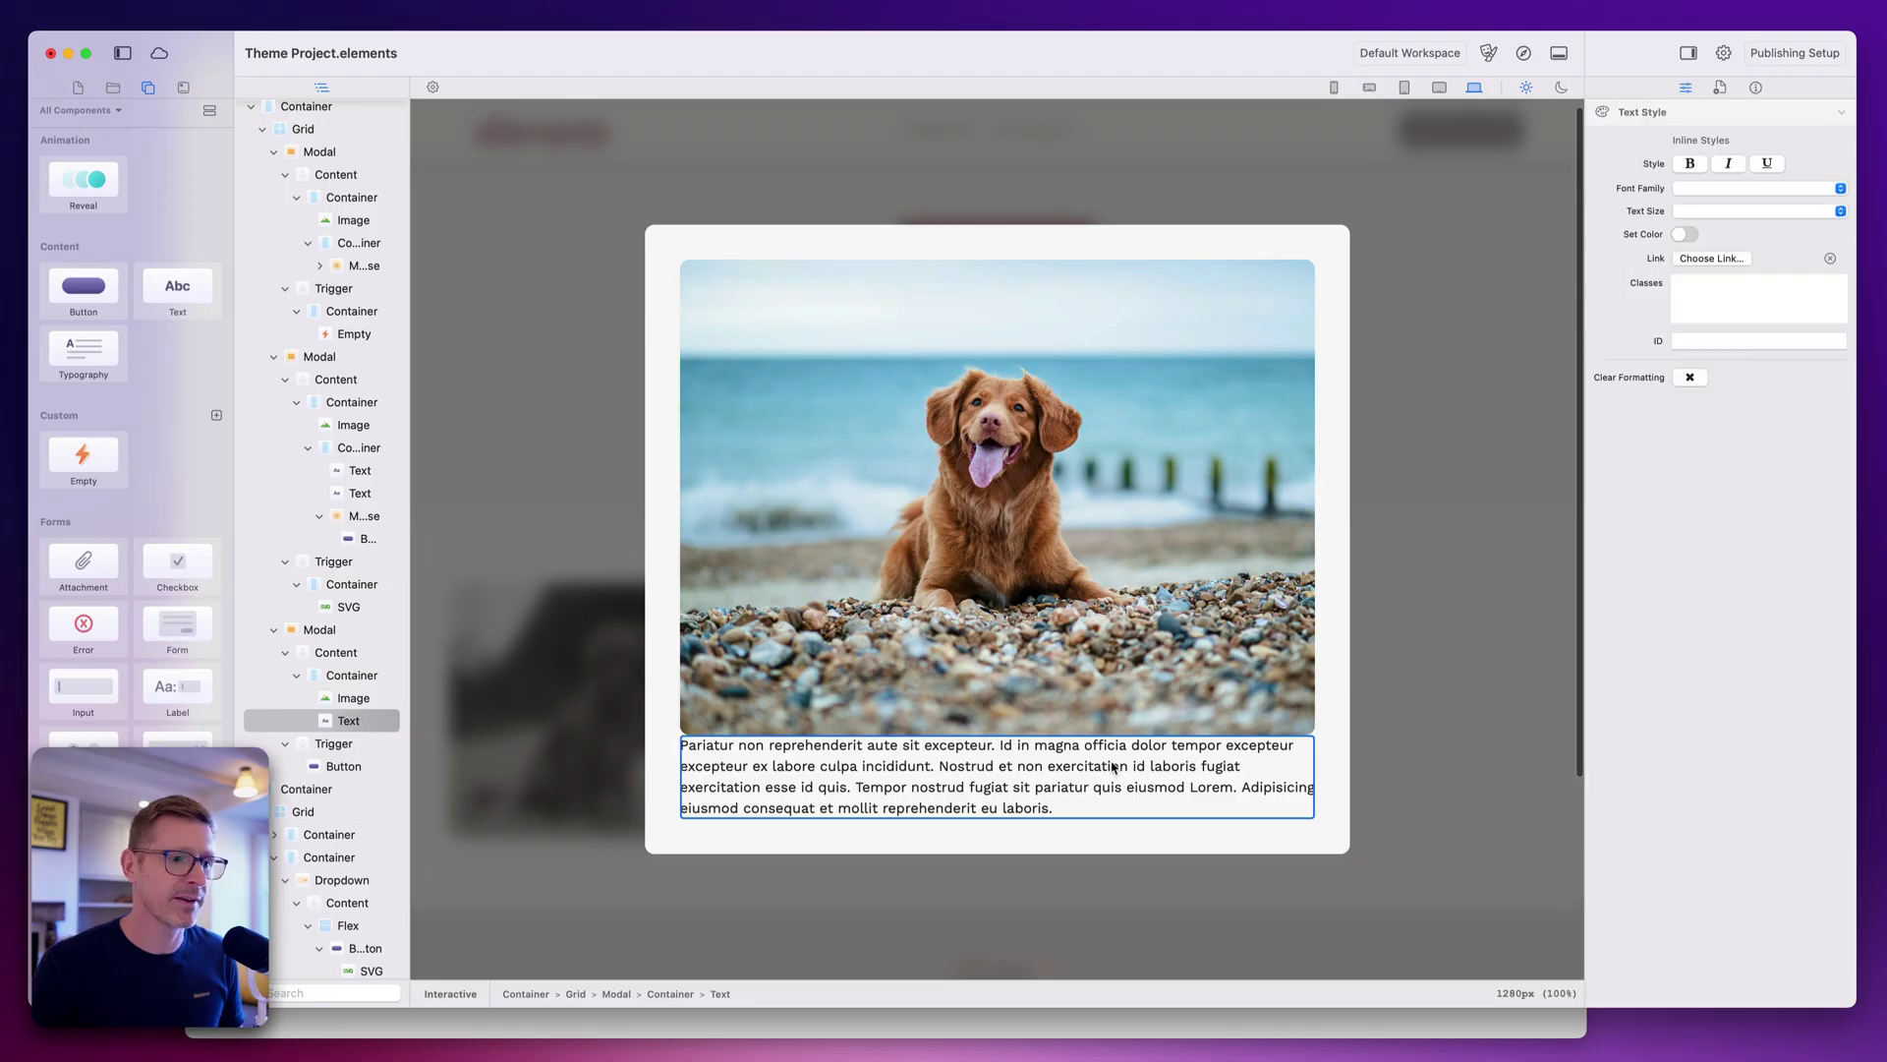
pyautogui.press('super+a')
pyautogui.write('This is ')
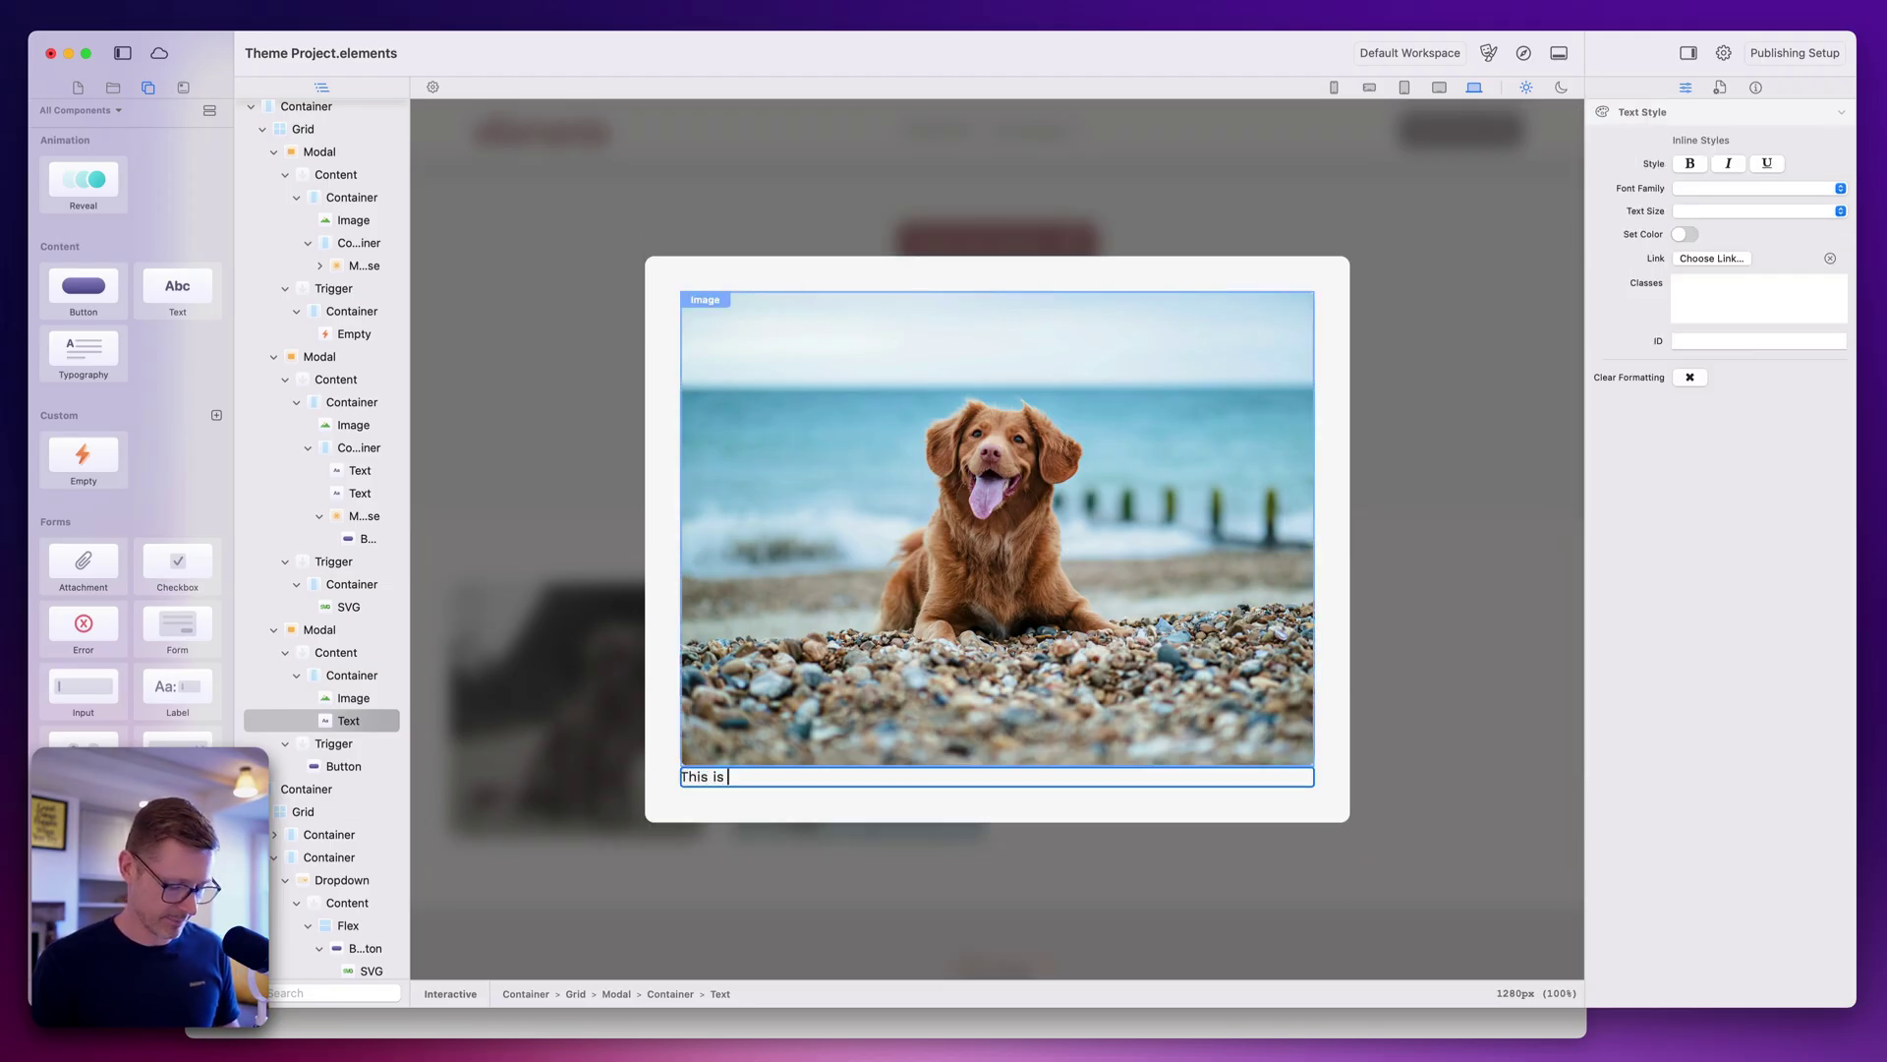
pyautogui.write('my Dawg')
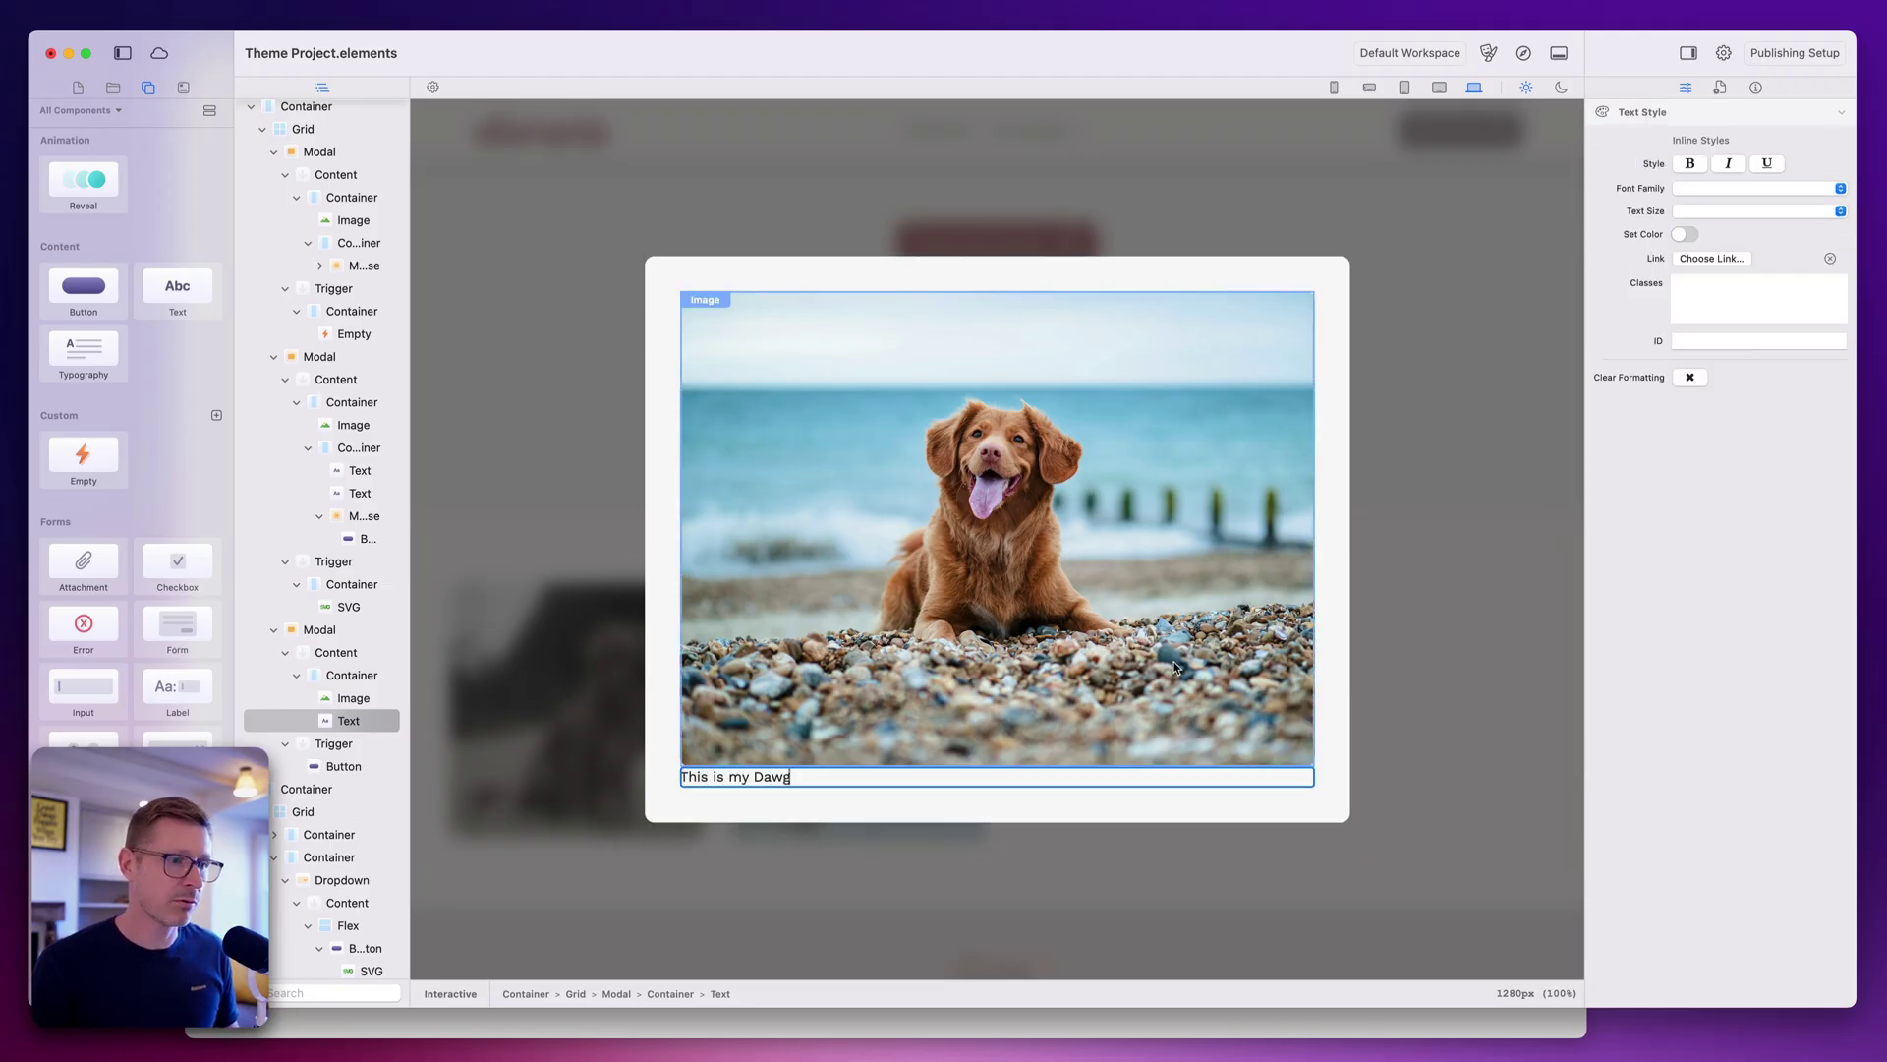
pyautogui.click(1175, 668)
# Center the caption text below the dog image and set its size to 3xl with Medium weight.
pyautogui.click(1121, 778)
pyautogui.click(1736, 265)
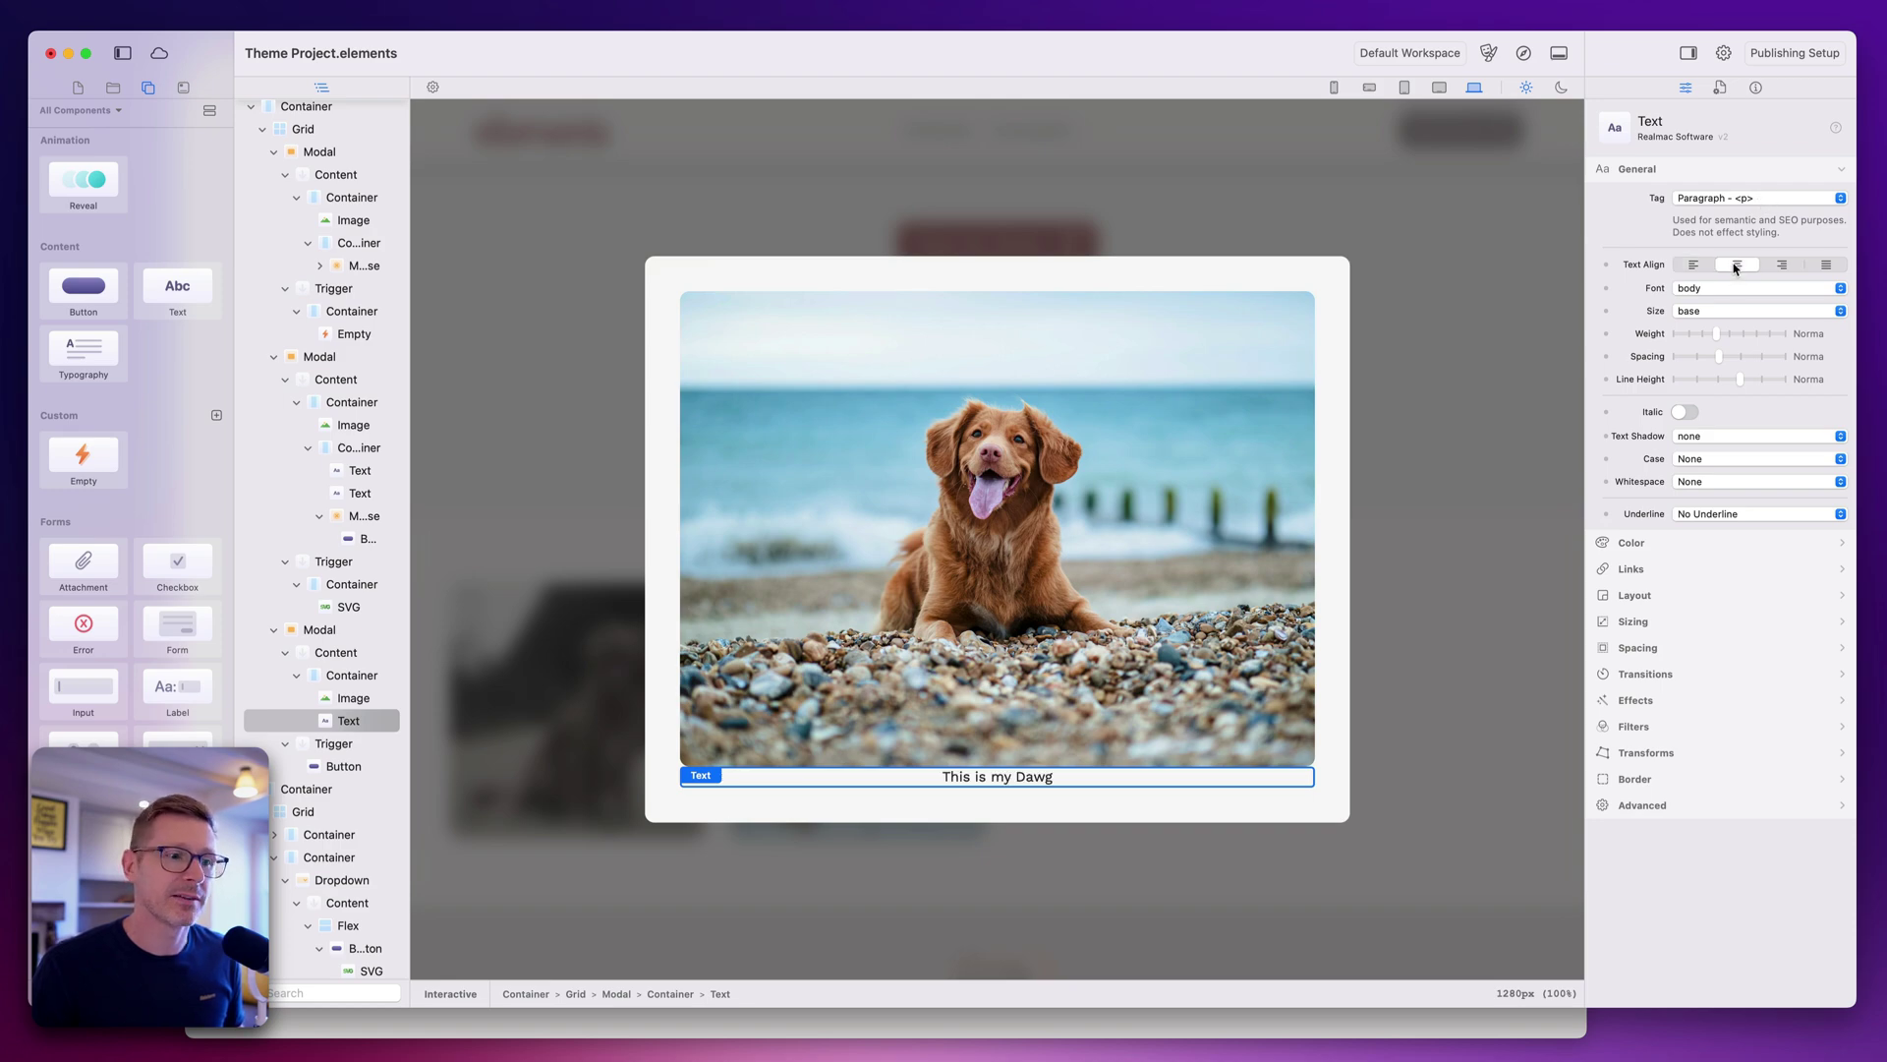
pyautogui.click(1728, 311)
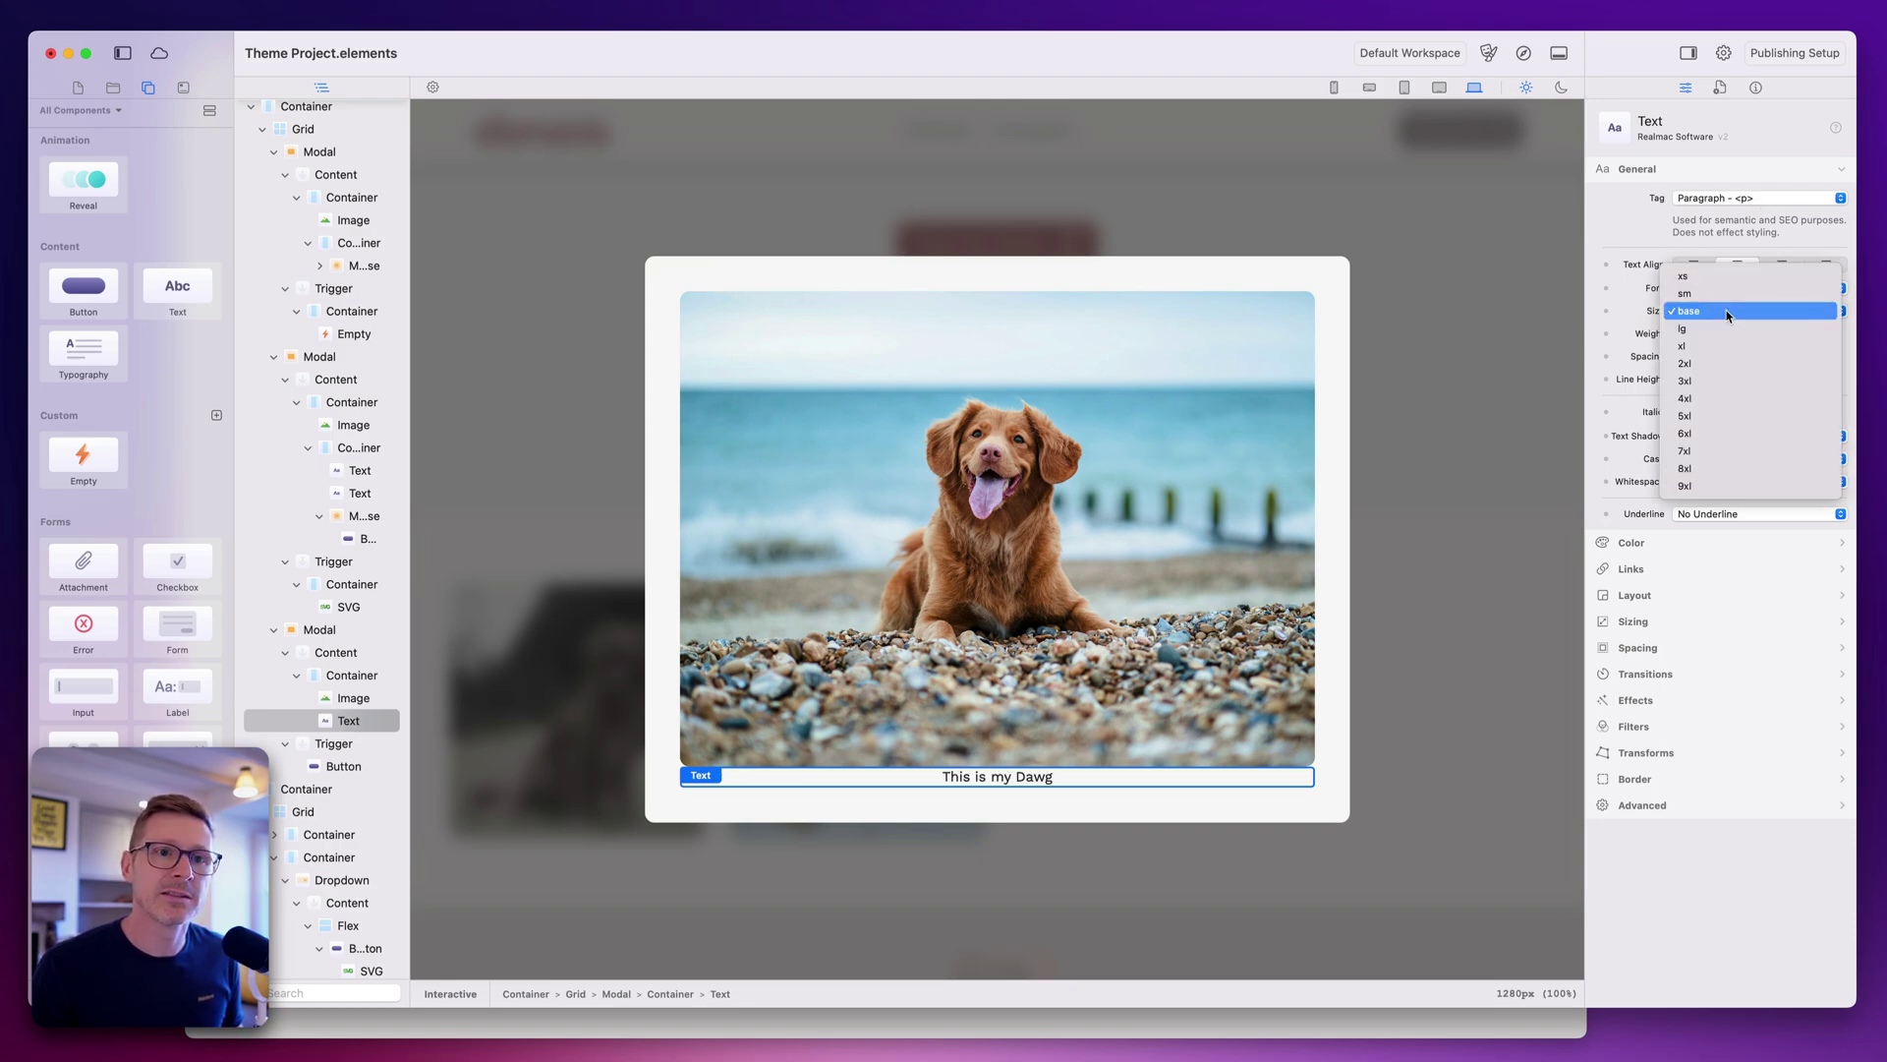
pyautogui.click(1738, 381)
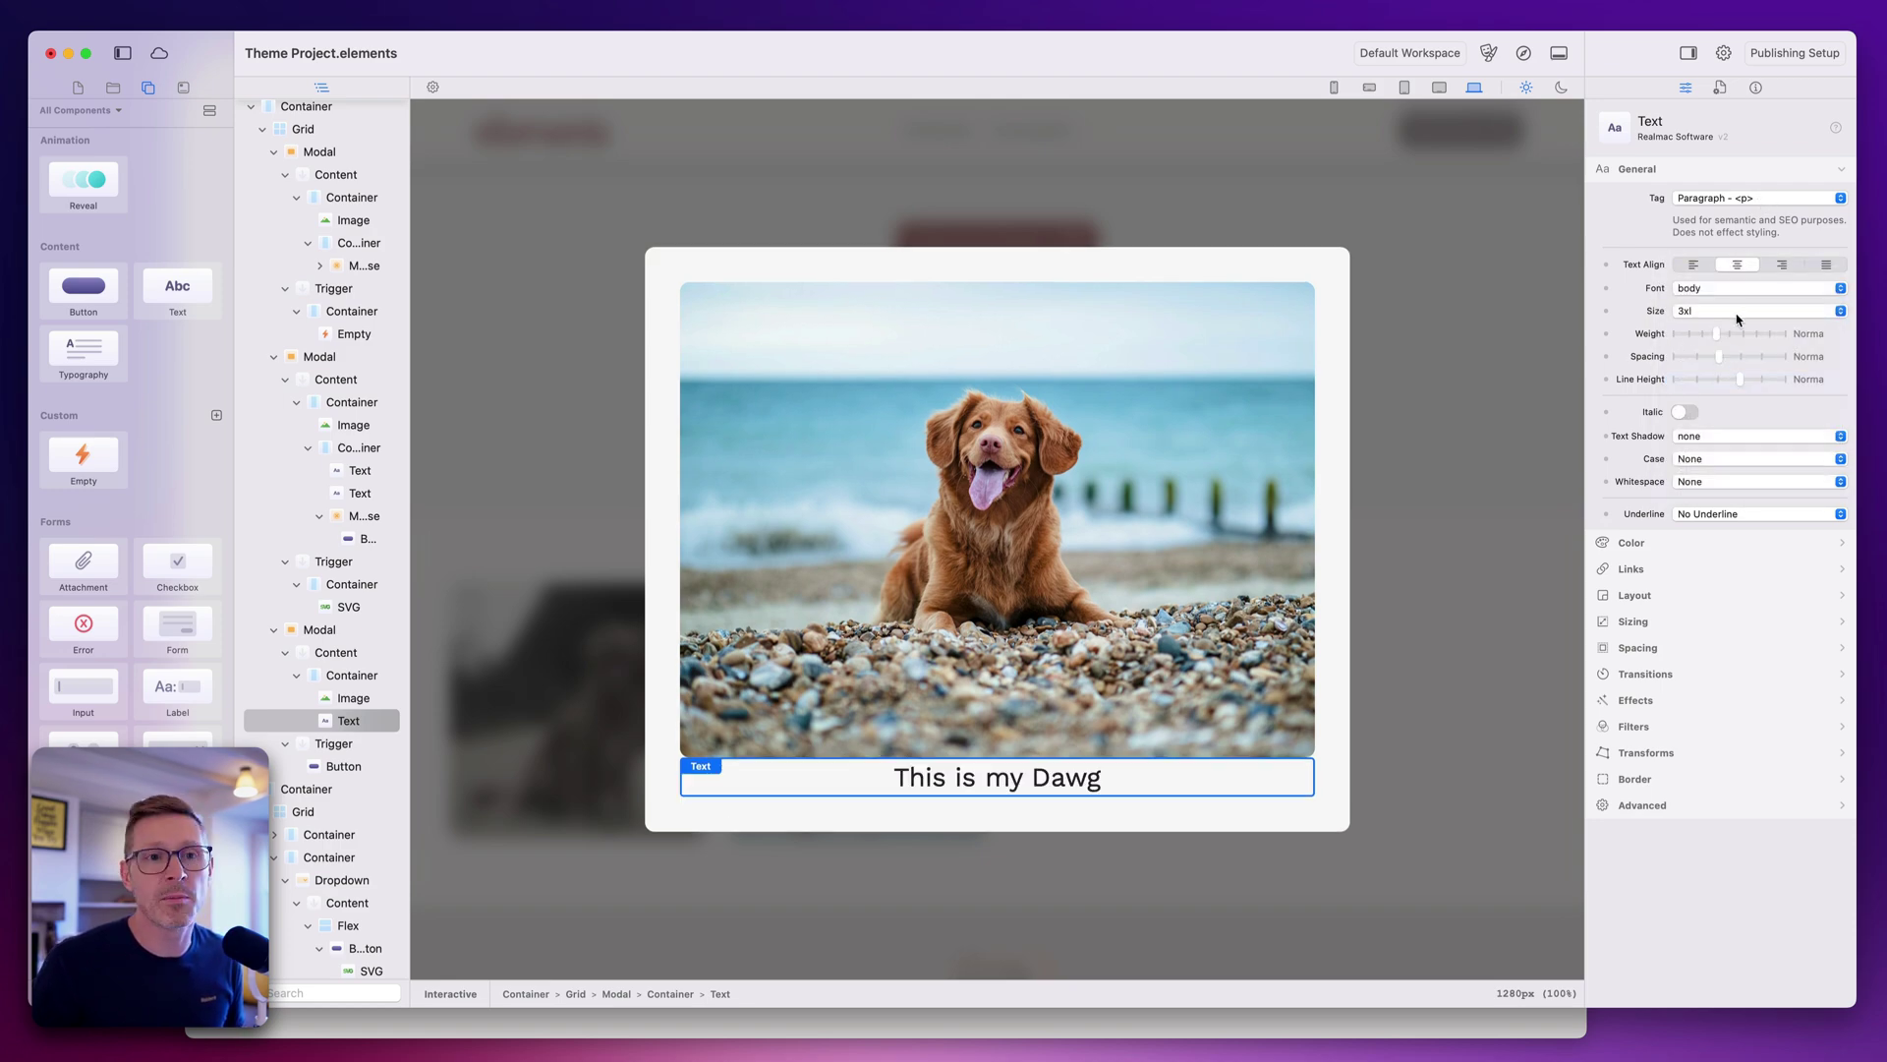
pyautogui.moveTo(1734, 339); pyautogui.dragTo(1736, 340)
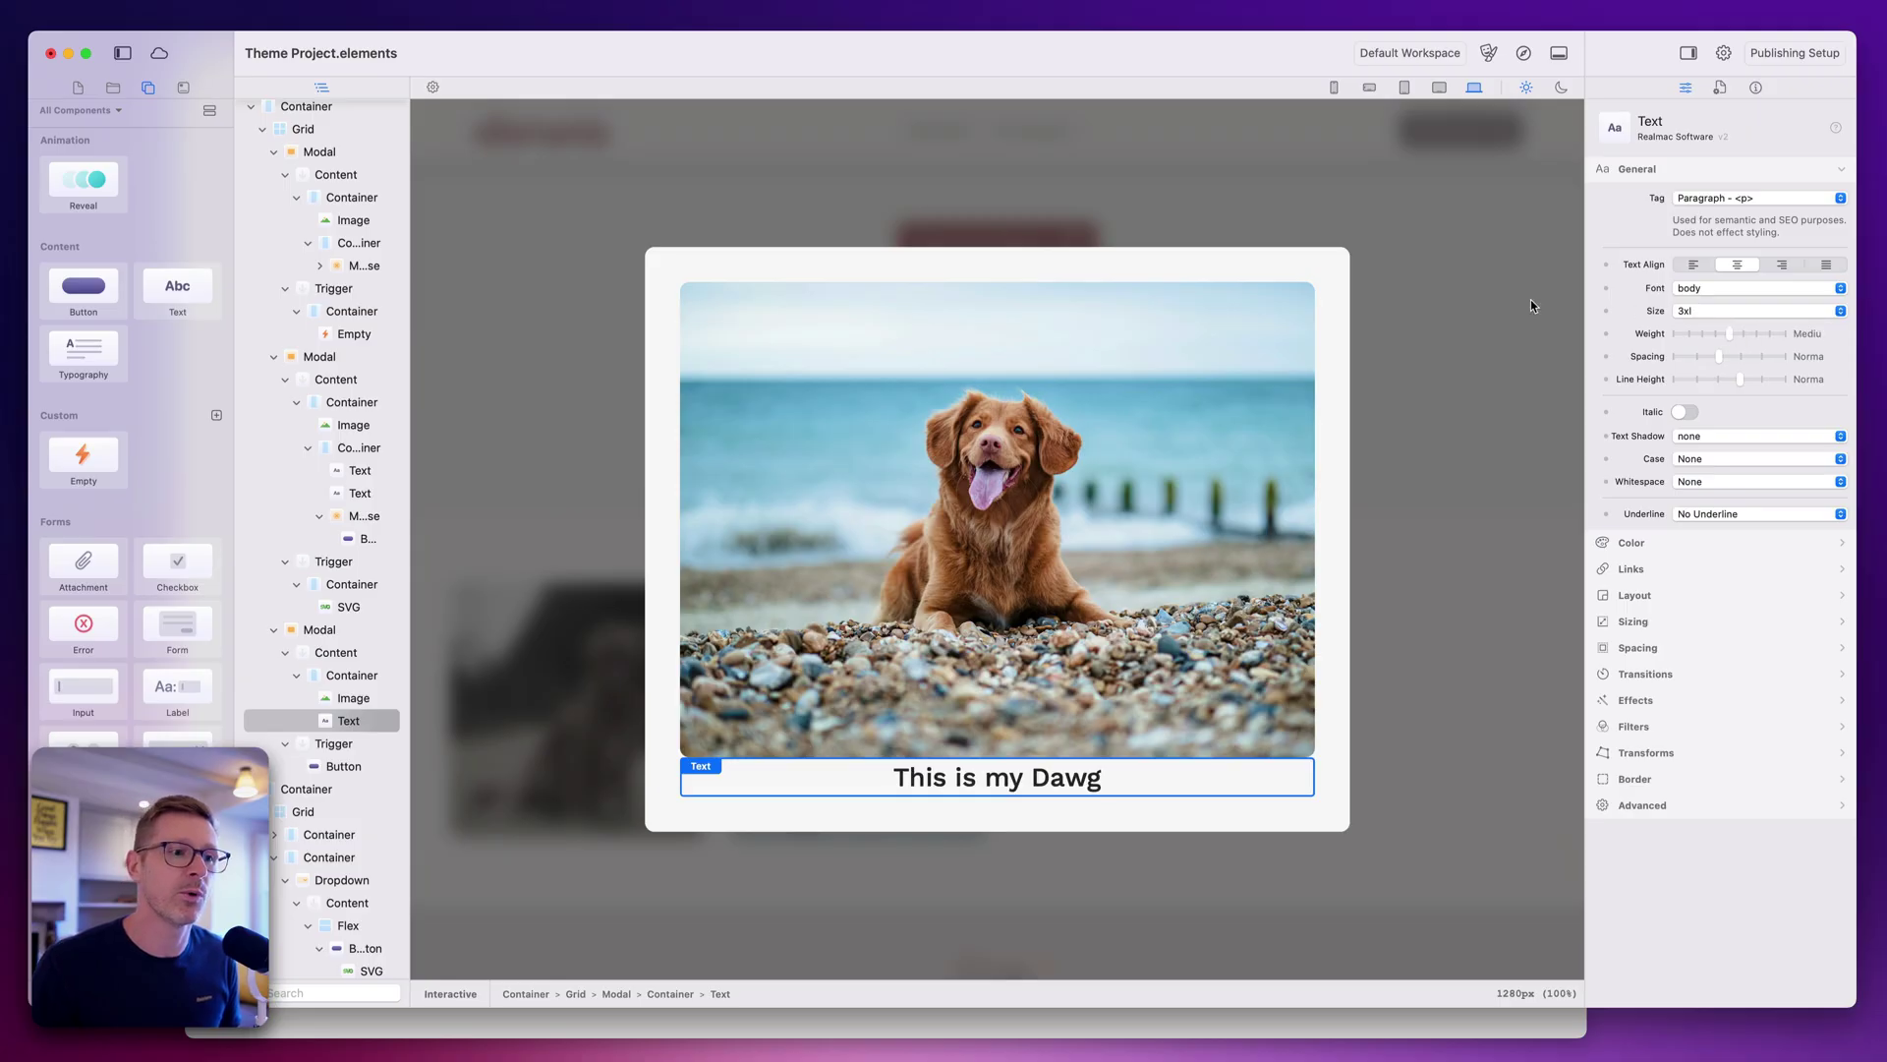
pyautogui.click(1211, 360)
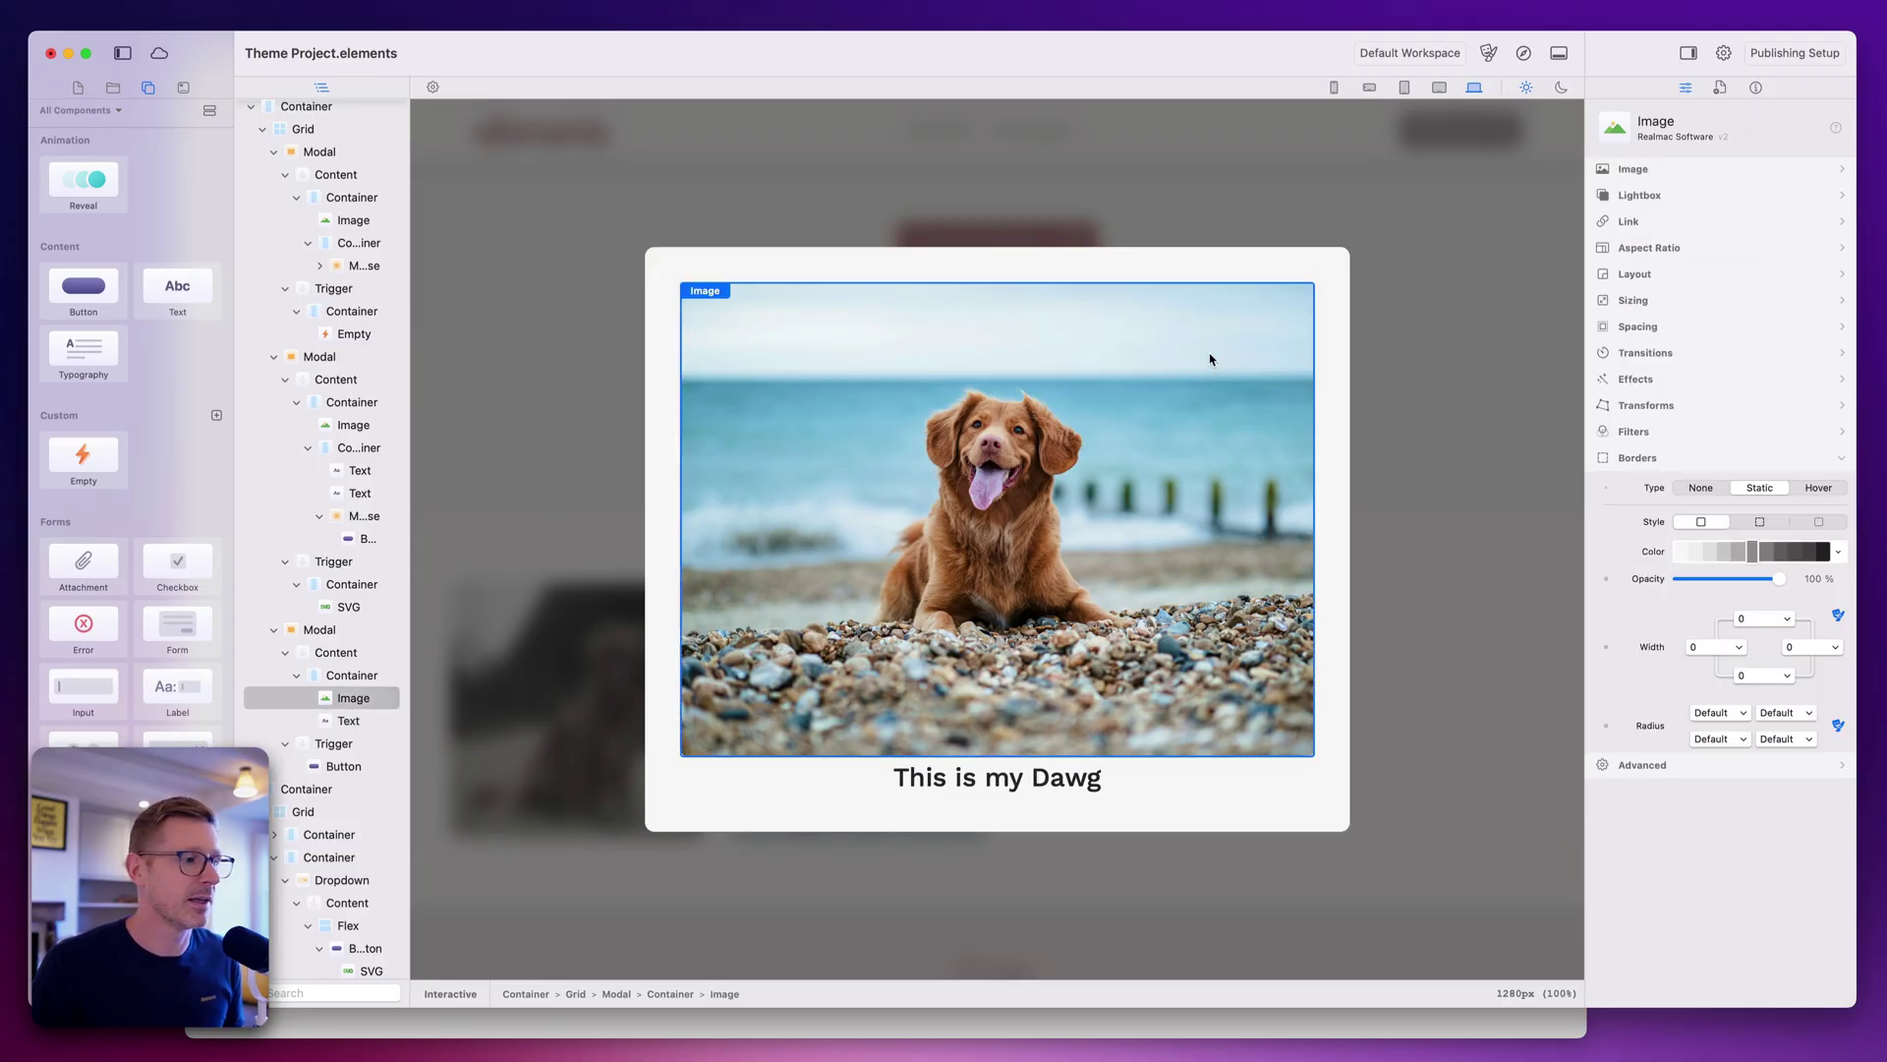
pyautogui.click(944, 270)
pyautogui.click(976, 388)
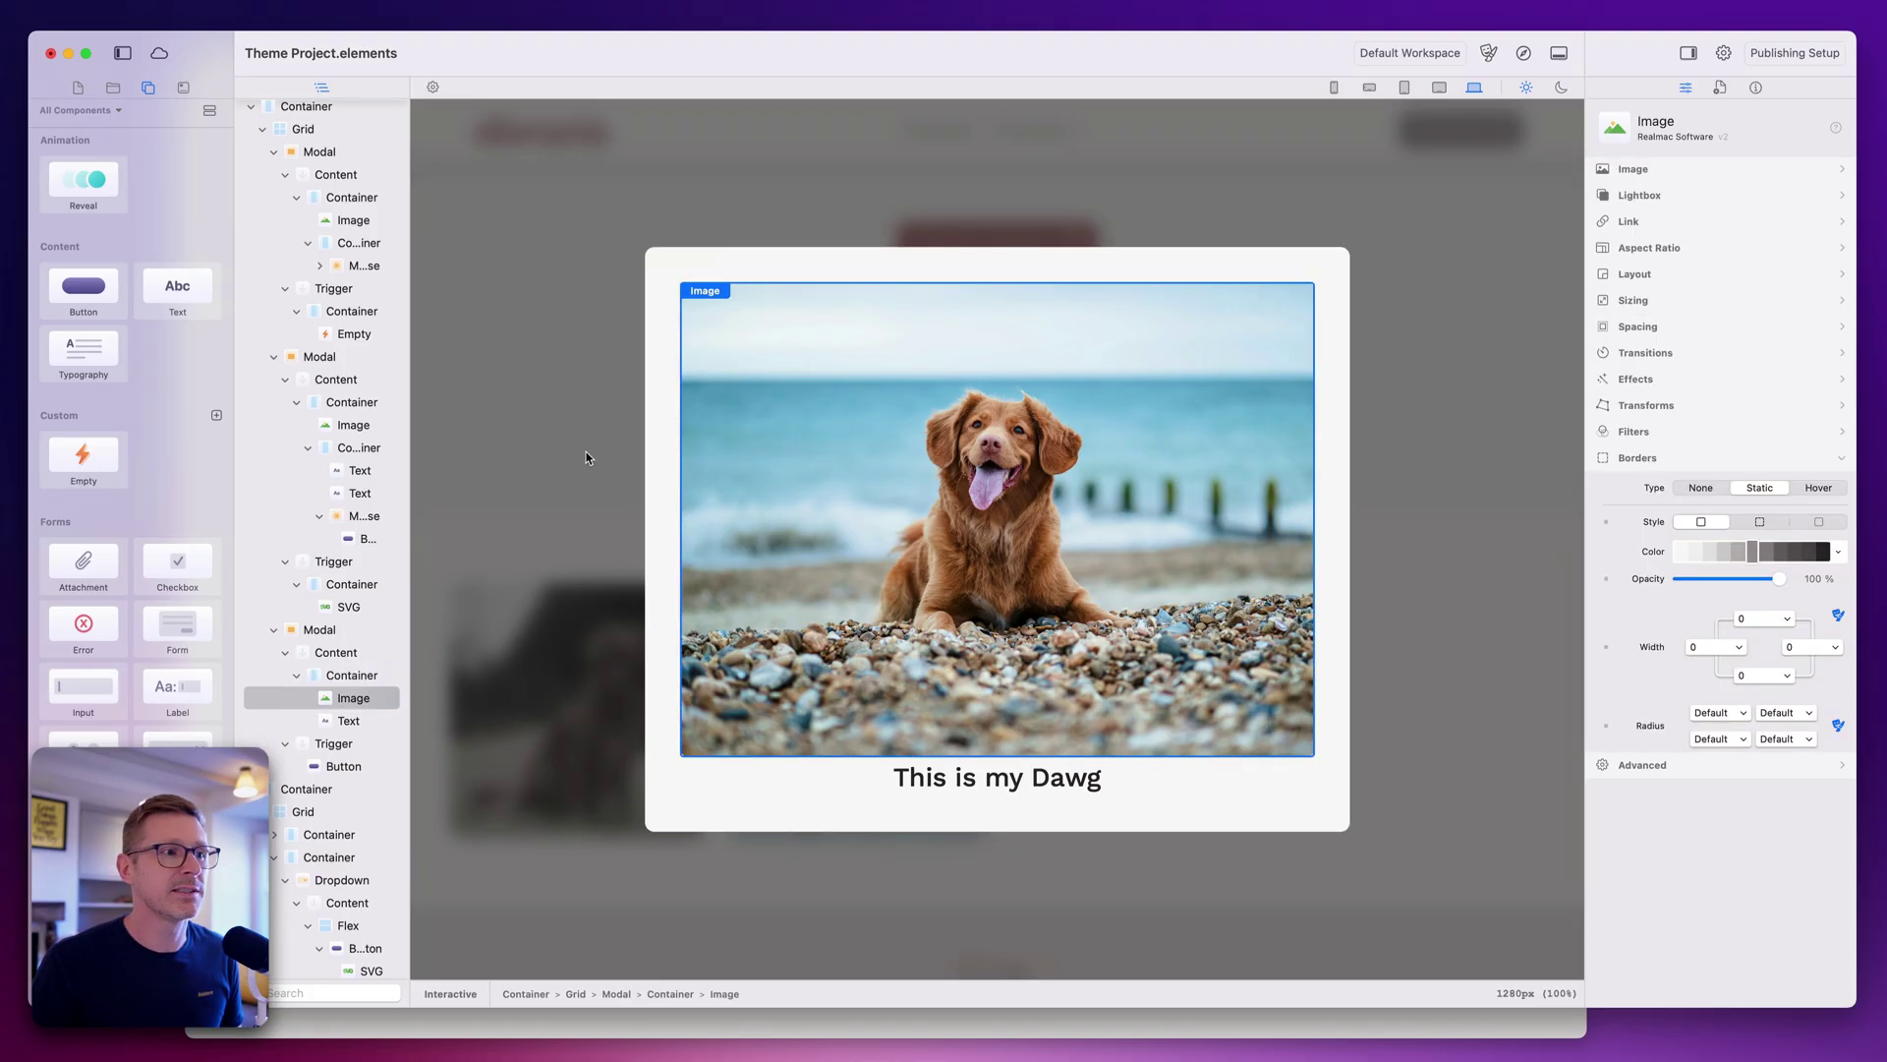
pyautogui.click(336, 631)
pyautogui.click(351, 675)
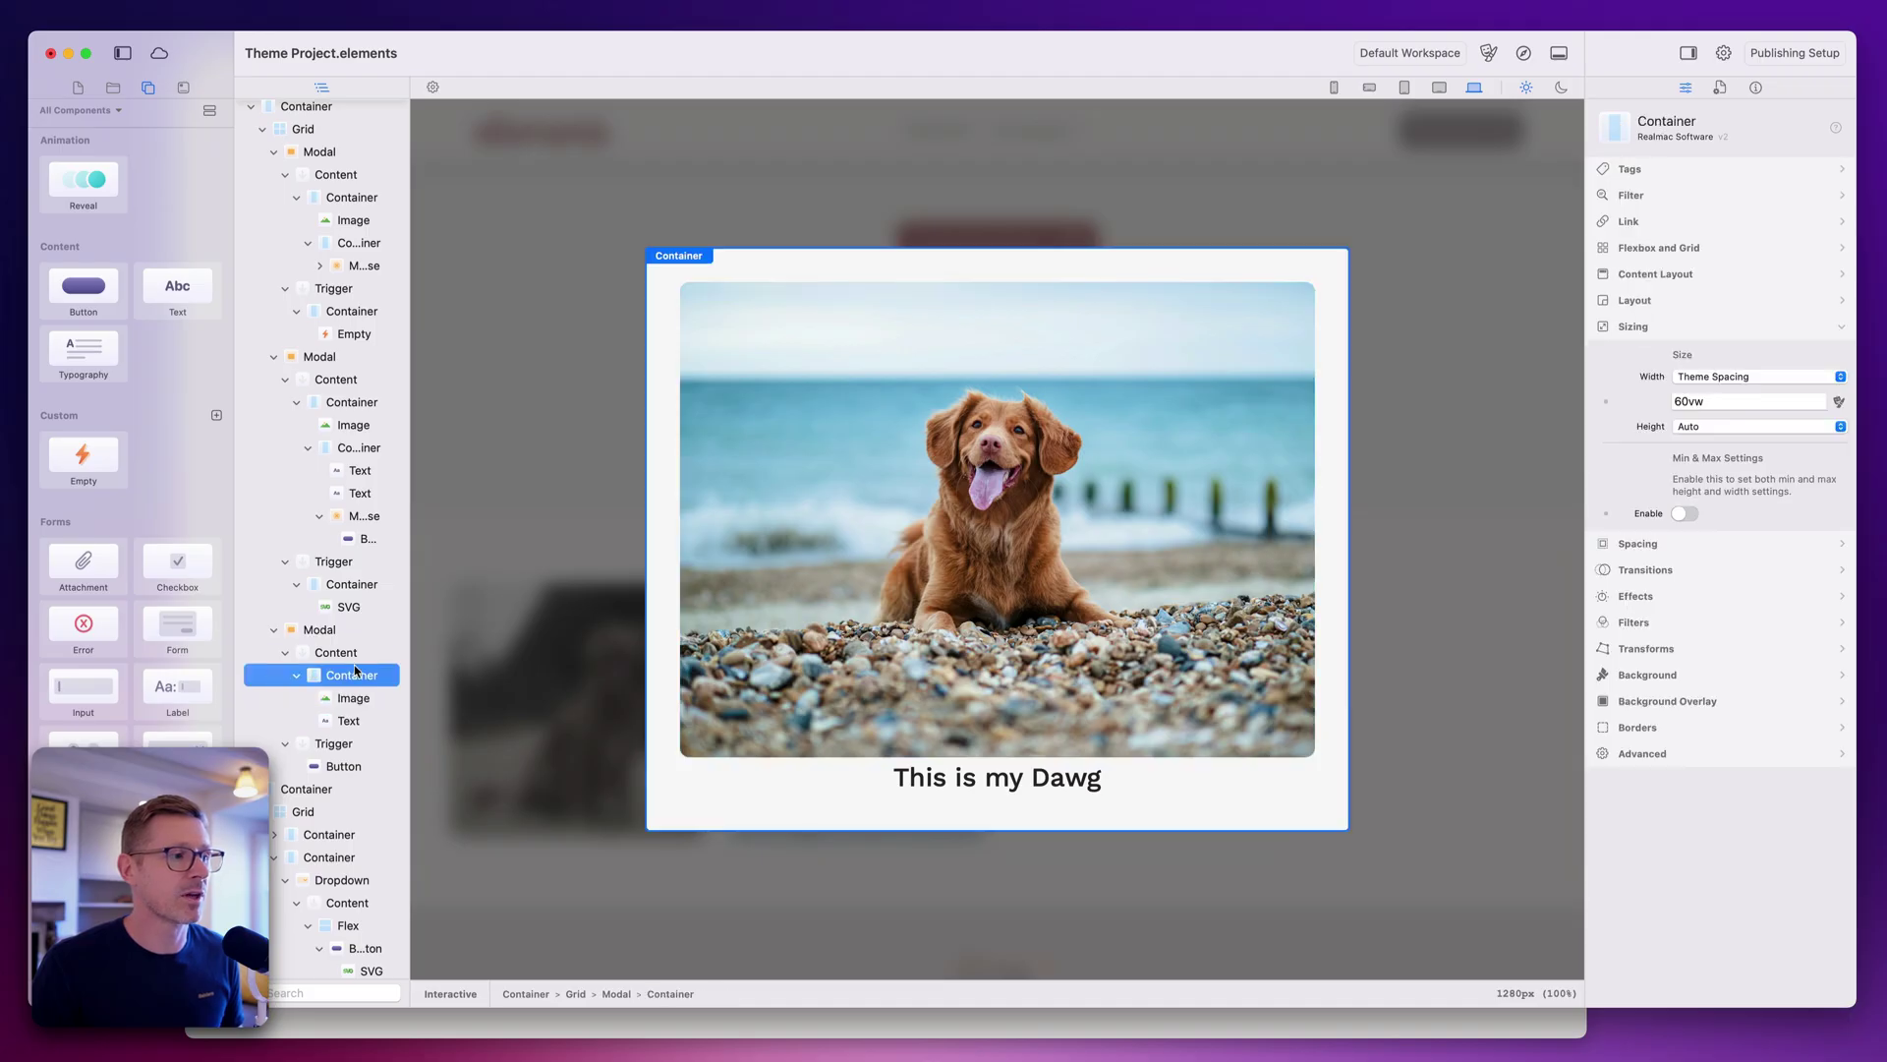
pyautogui.click(1655, 324)
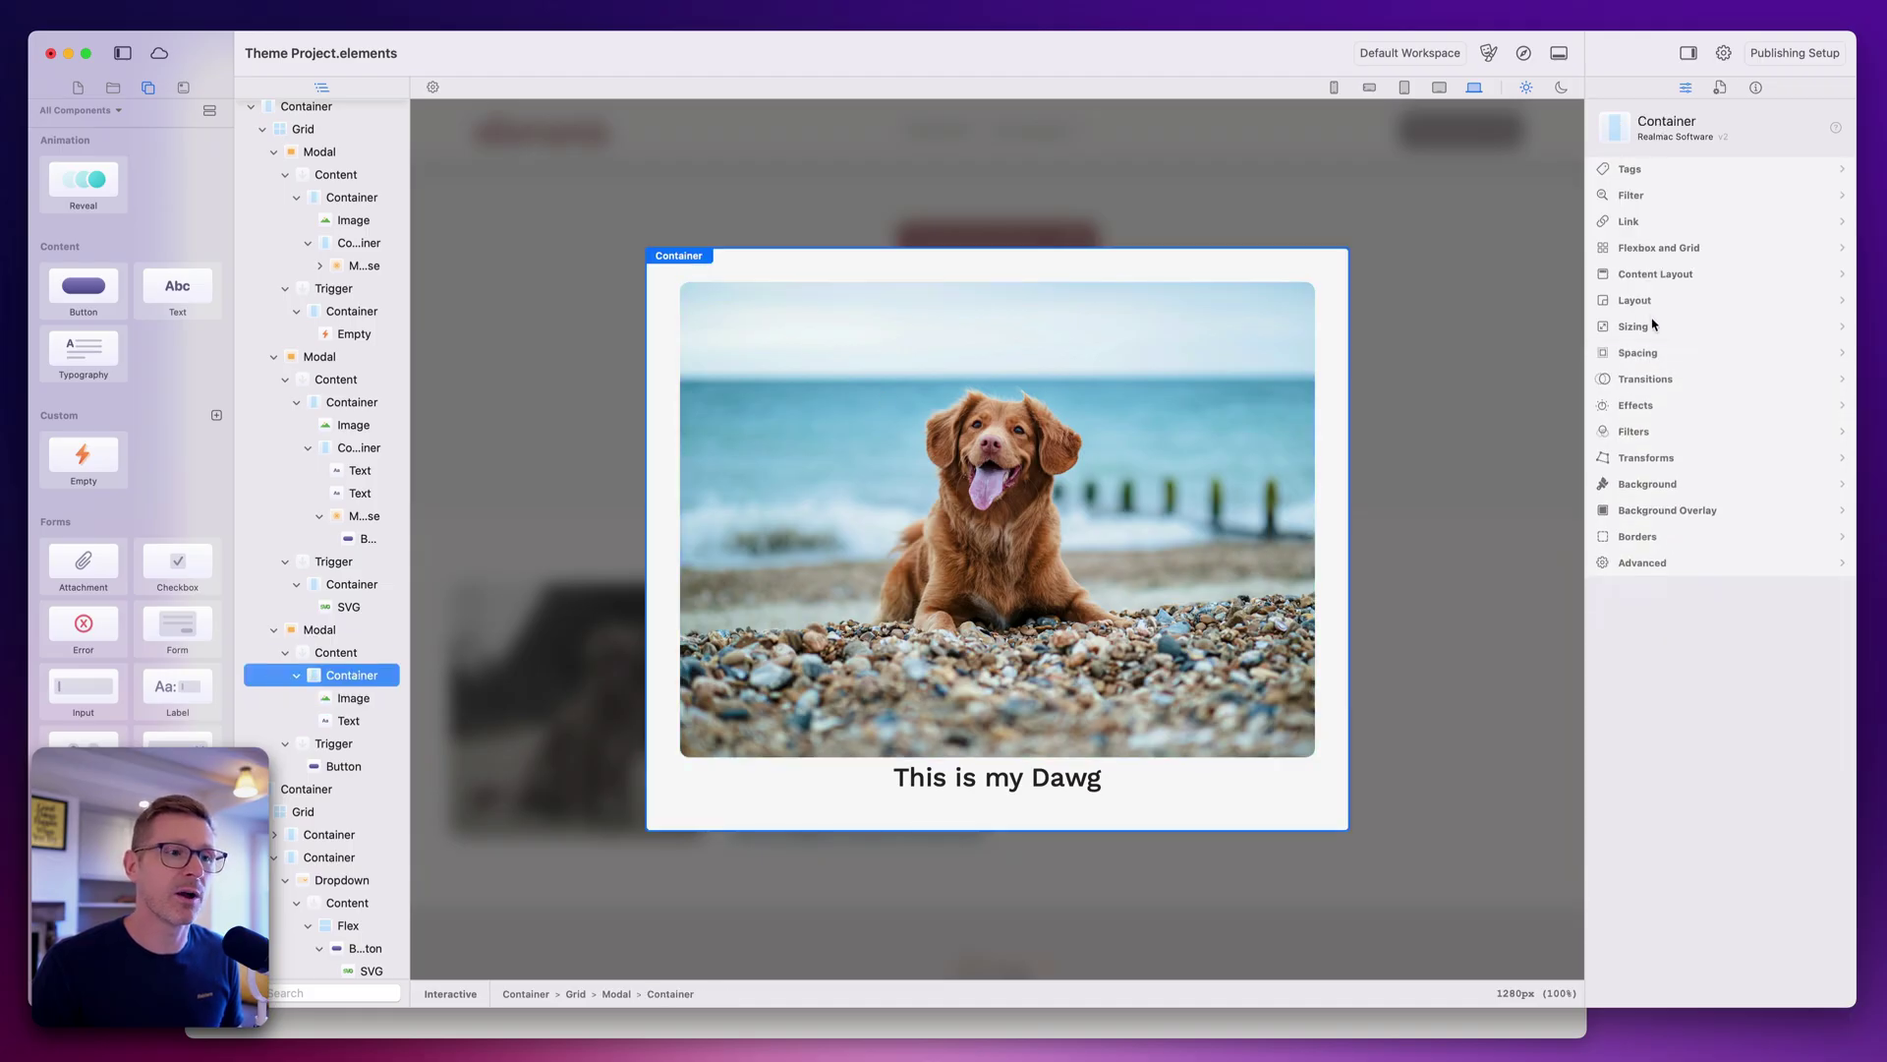
# Set the case of the caption text below the dog image to Uppercase.
pyautogui.click(1037, 792)
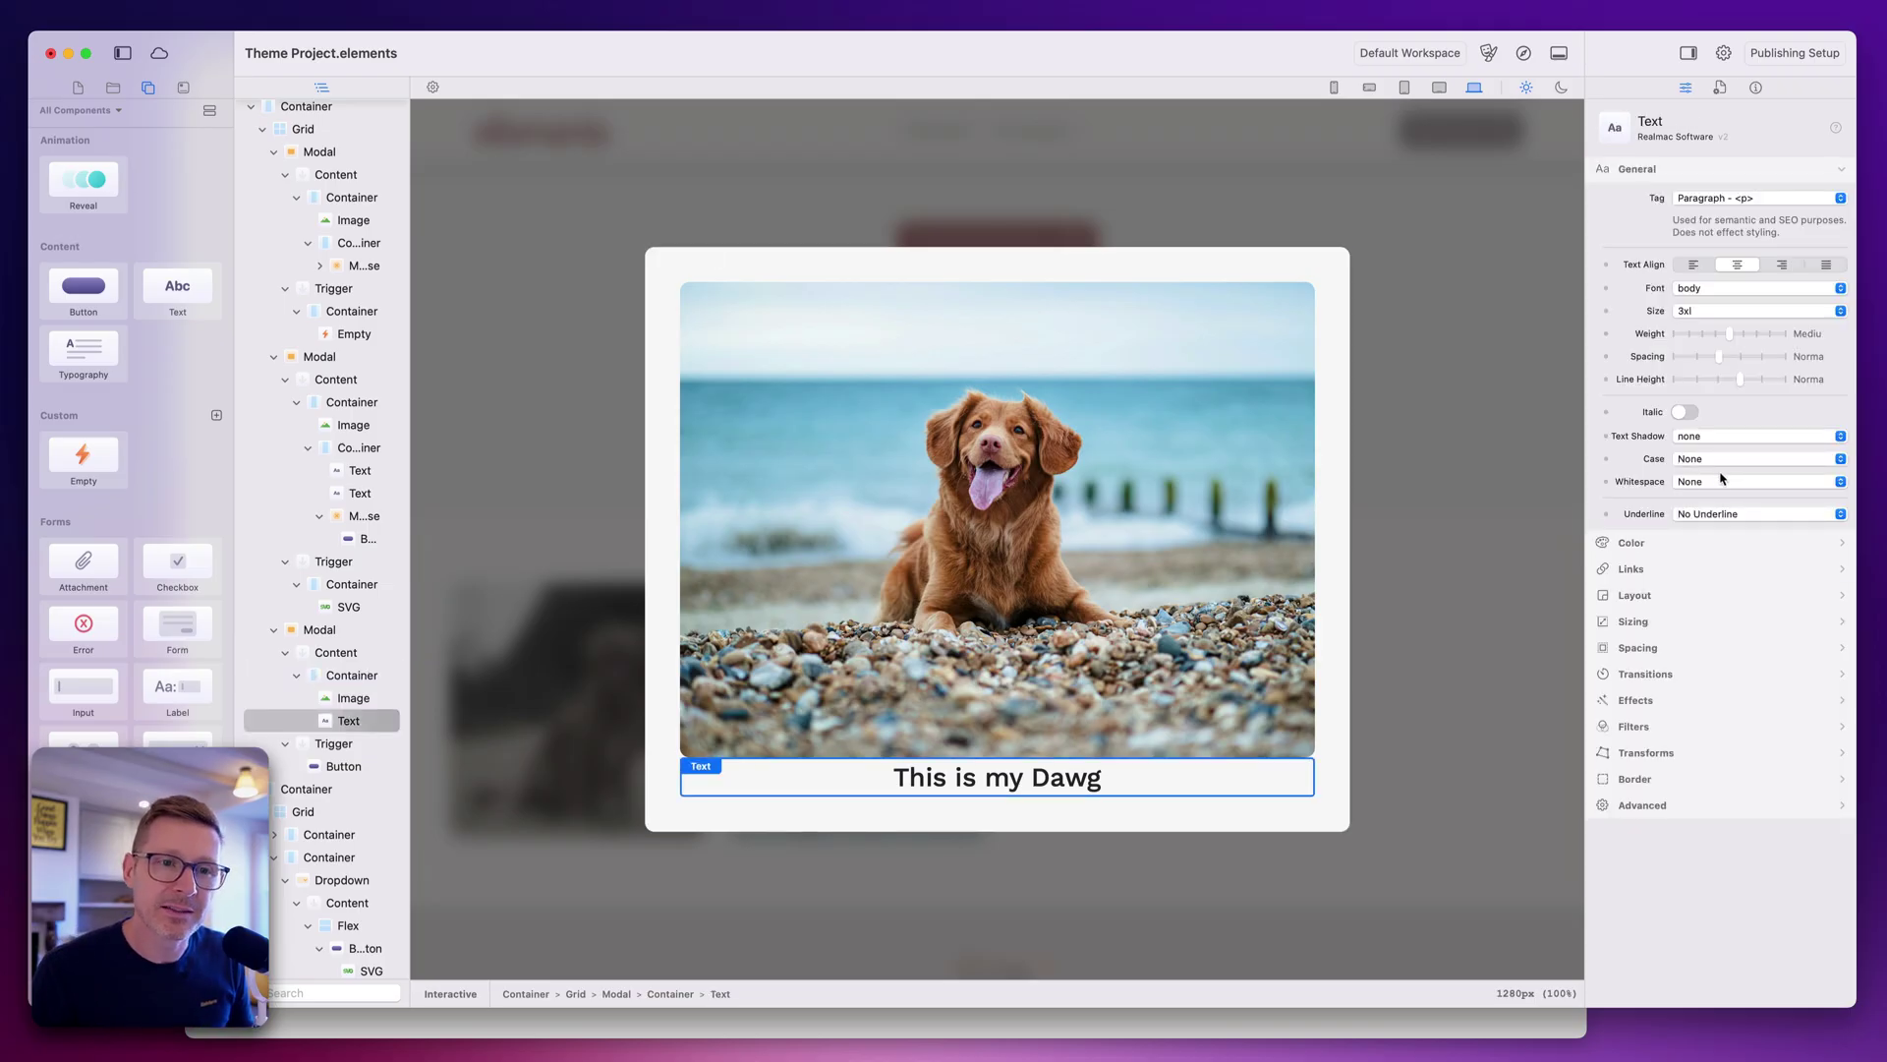
pyautogui.click(1710, 438)
pyautogui.click(1710, 459)
pyautogui.click(1711, 458)
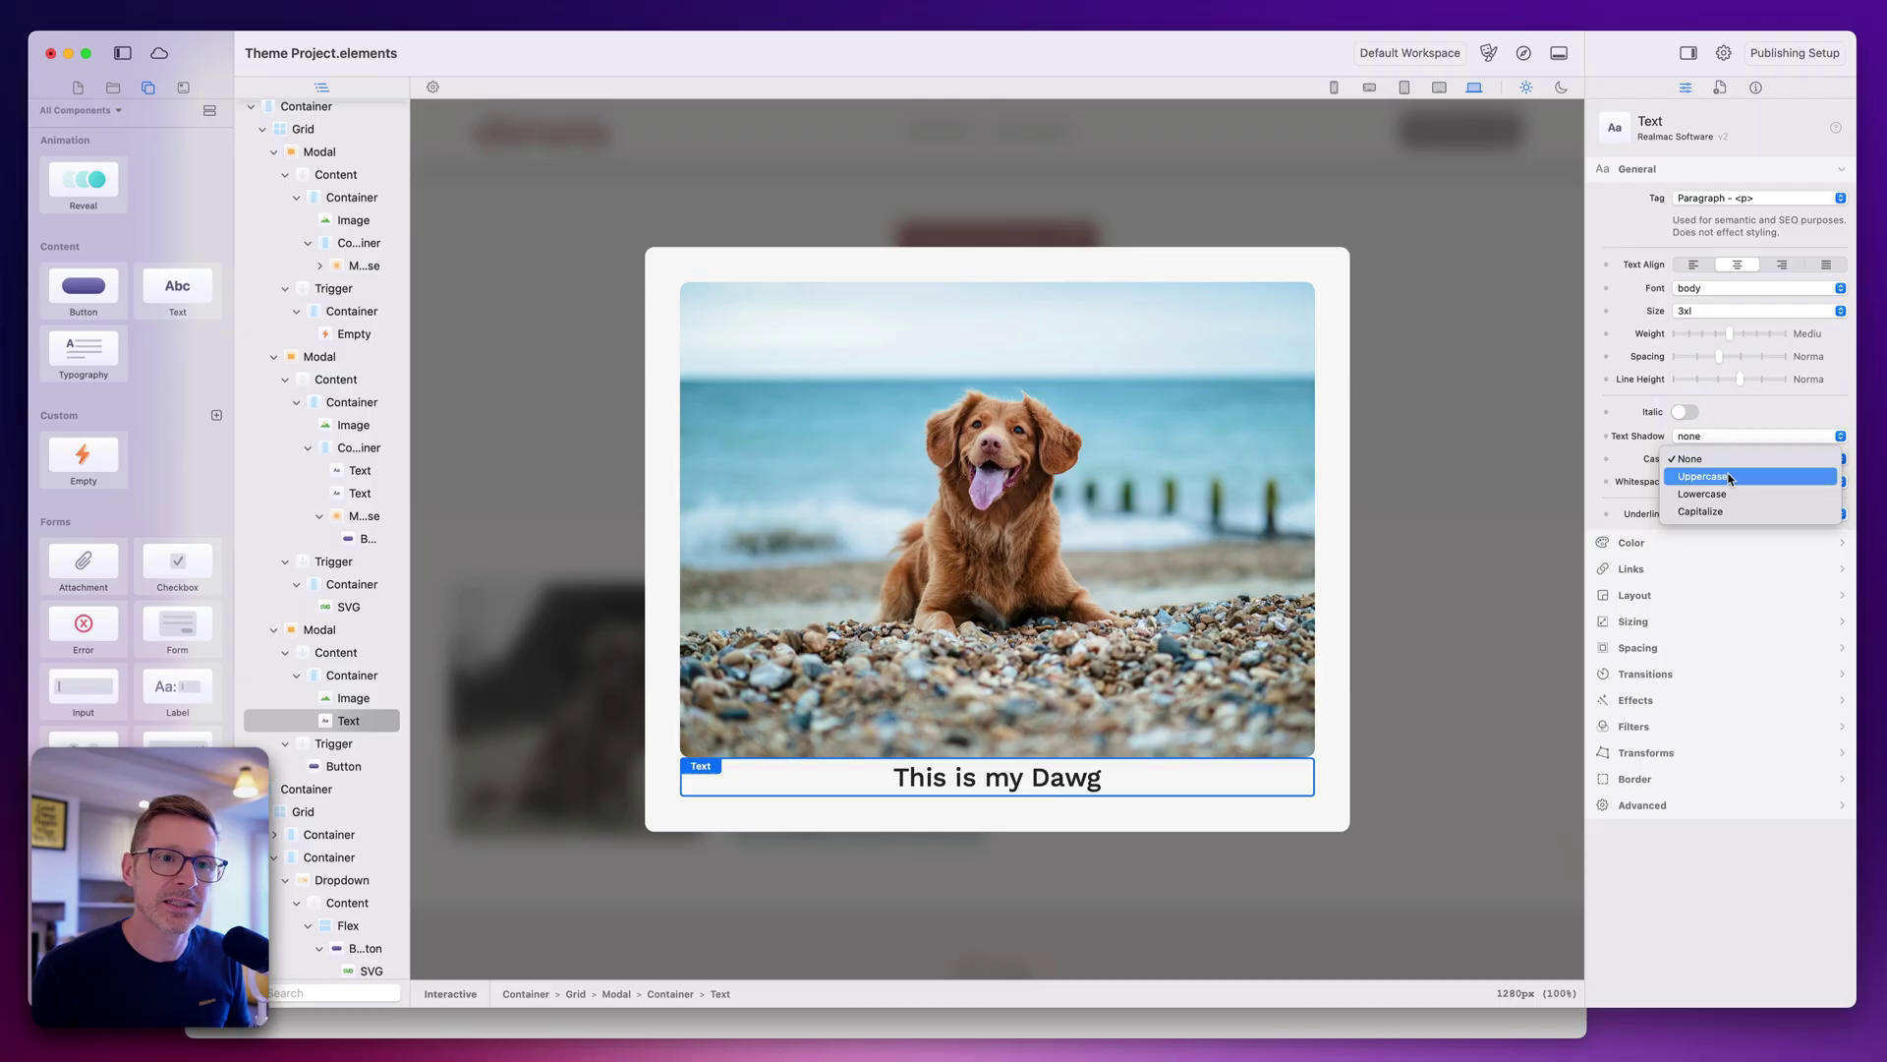
pyautogui.click(1716, 477)
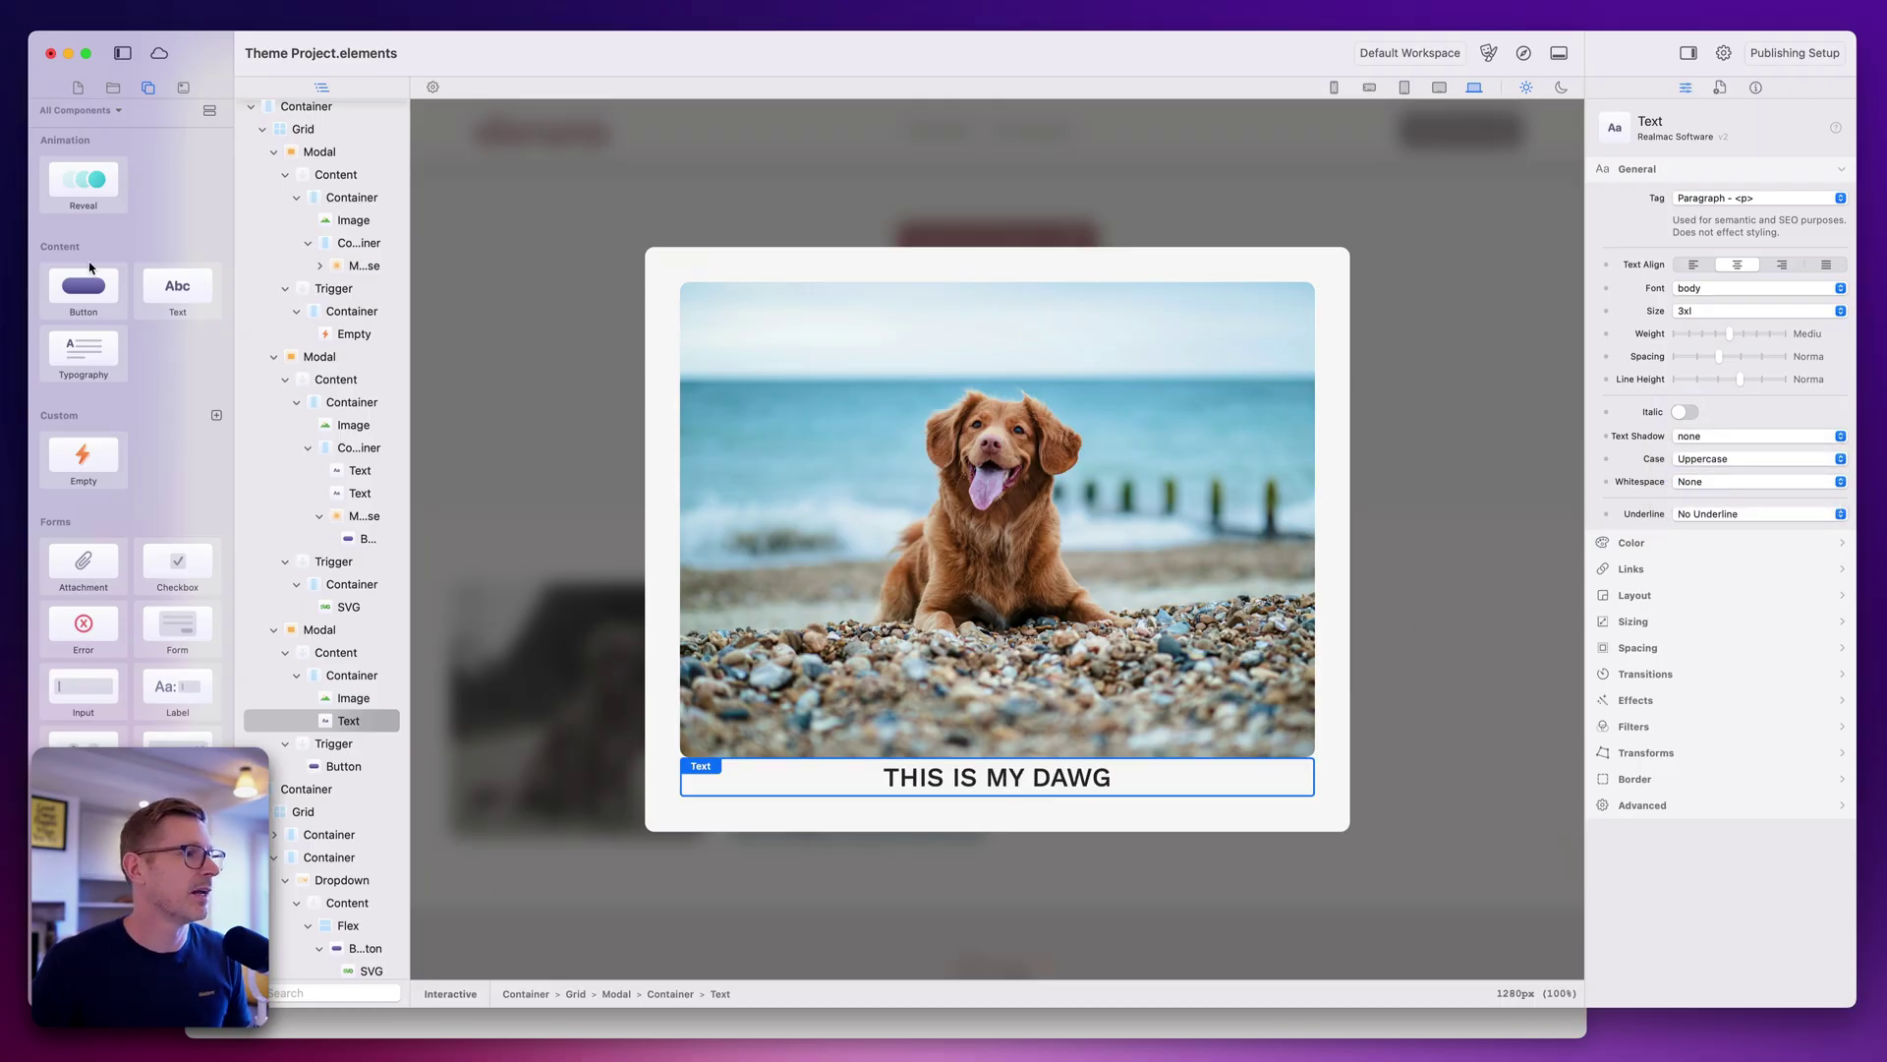
# Add a Button component below the caption inside the modal's content container.
pyautogui.moveTo(89, 267); pyautogui.dragTo(1039, 791)
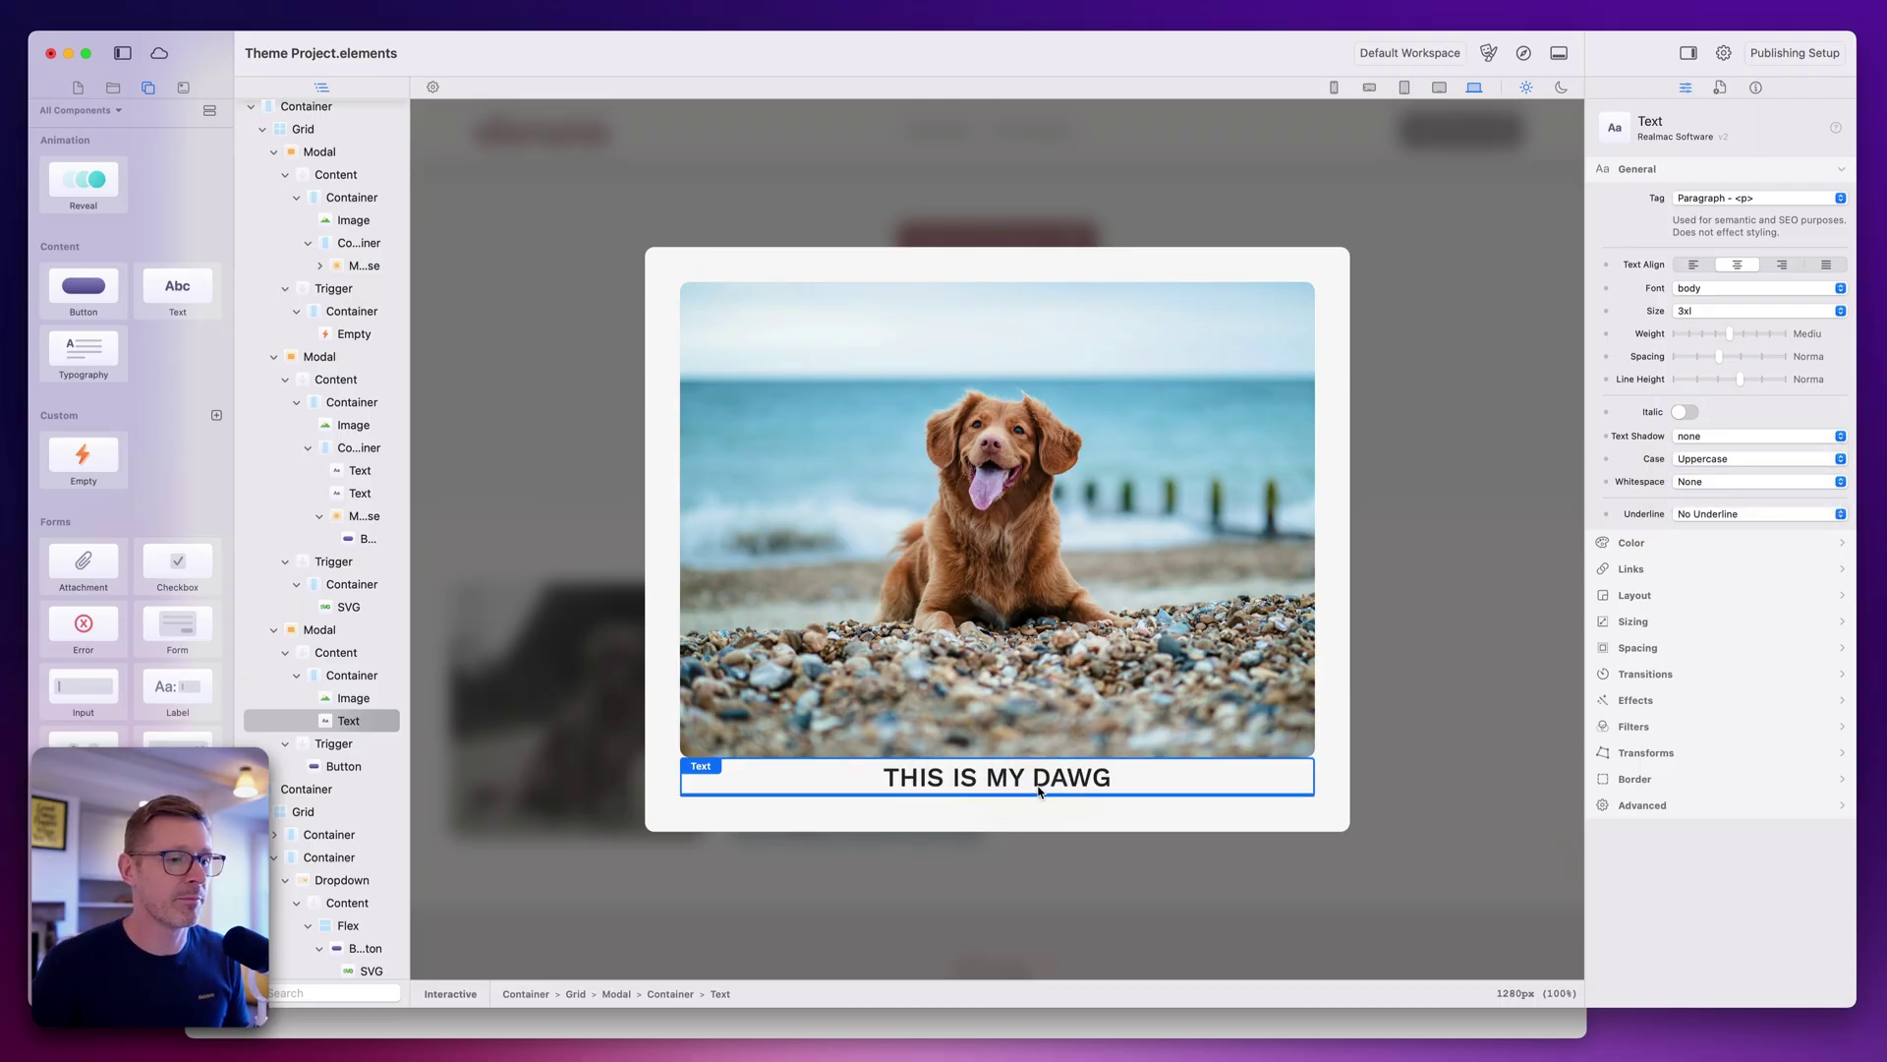
pyautogui.click(1000, 798)
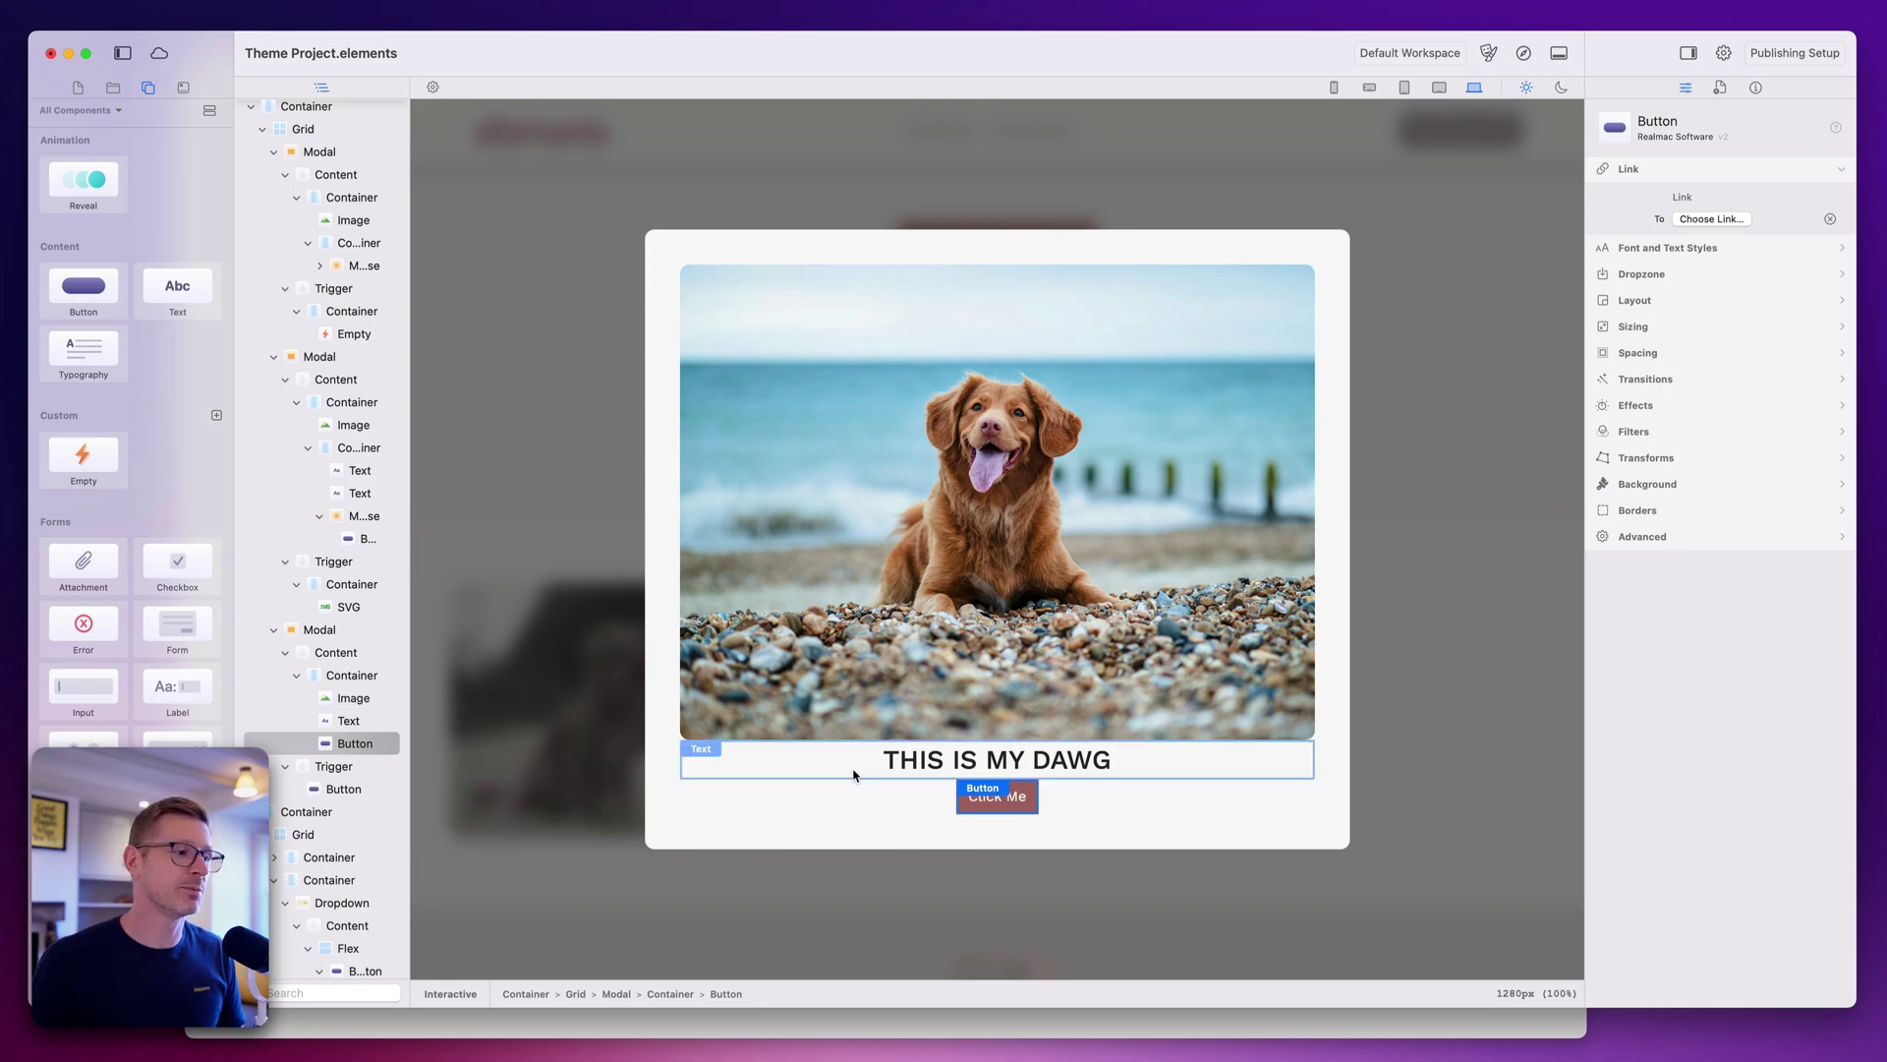
# Add a Modal Close component between the dog image and the caption, and nest the caption text inside it.
pyautogui.scroll(-2, 173, 588)
pyautogui.scroll(-10, 173, 588)
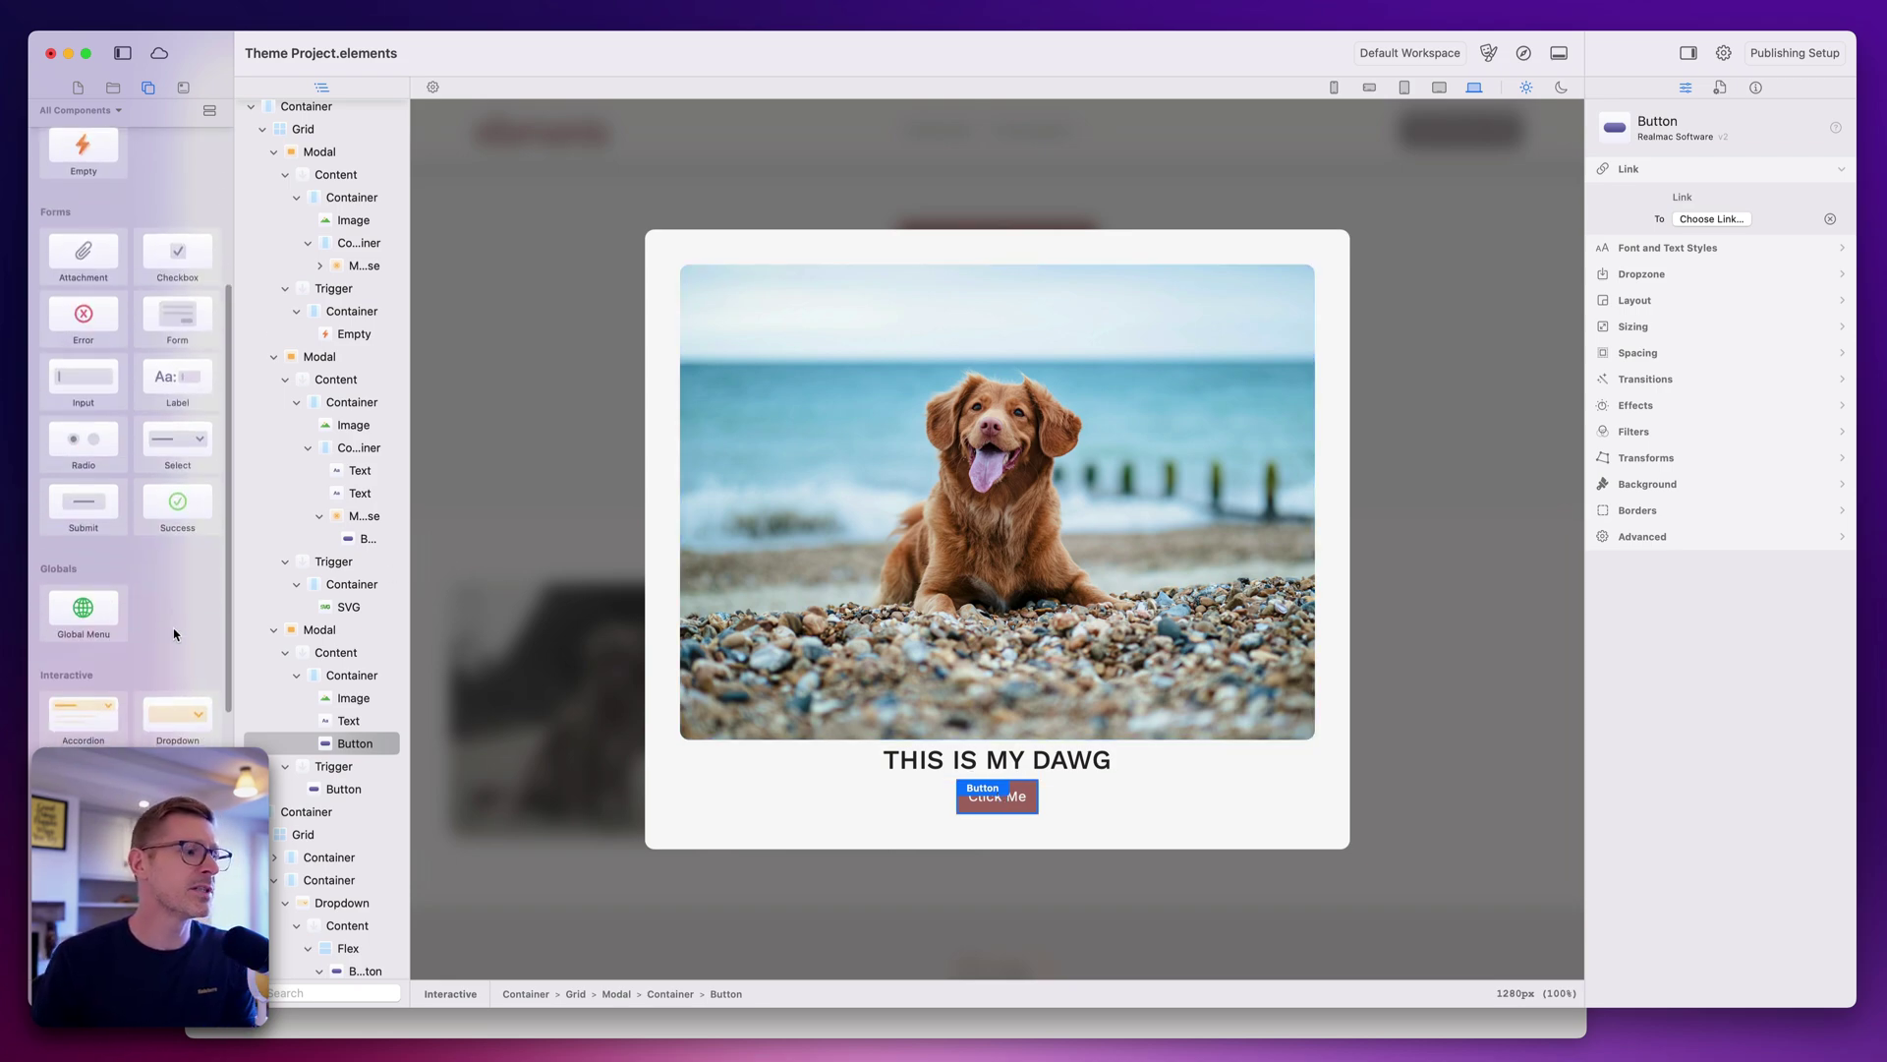
pyautogui.moveTo(188, 656); pyautogui.dragTo(1068, 758)
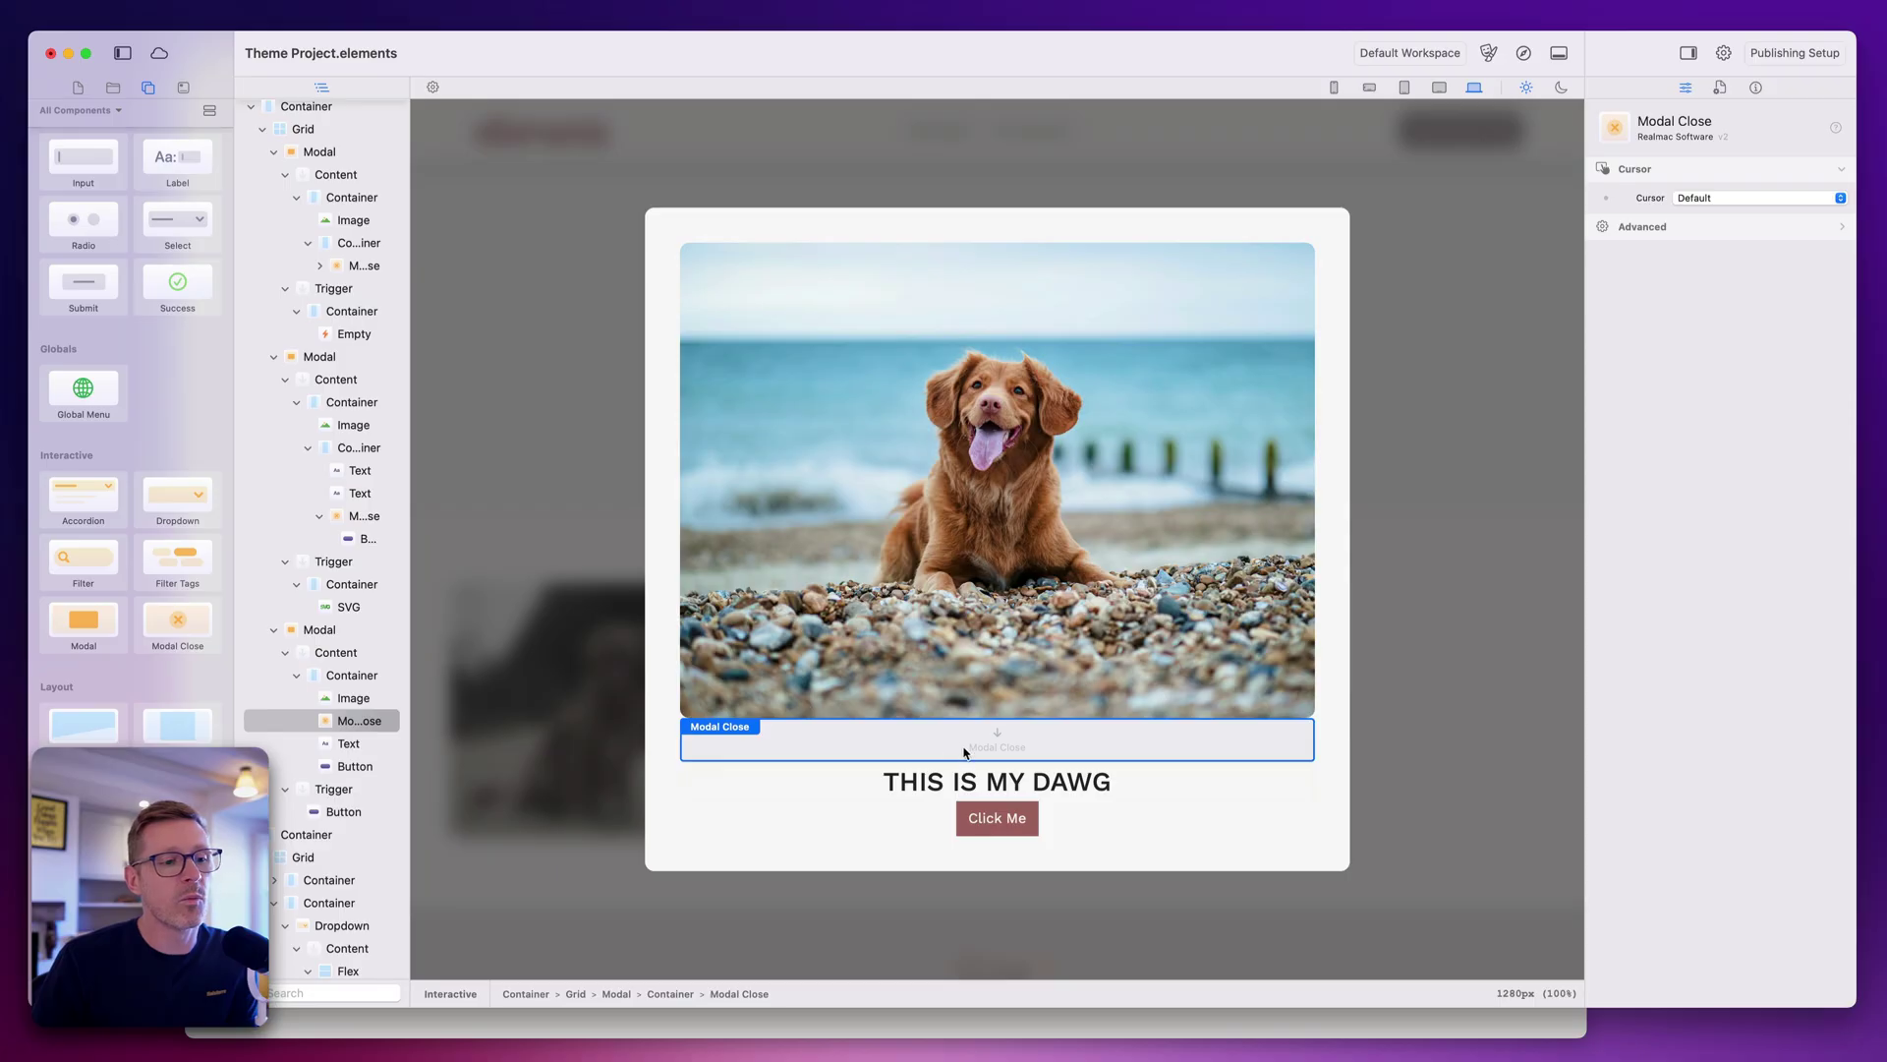
pyautogui.moveTo(1013, 787); pyautogui.dragTo(1028, 746)
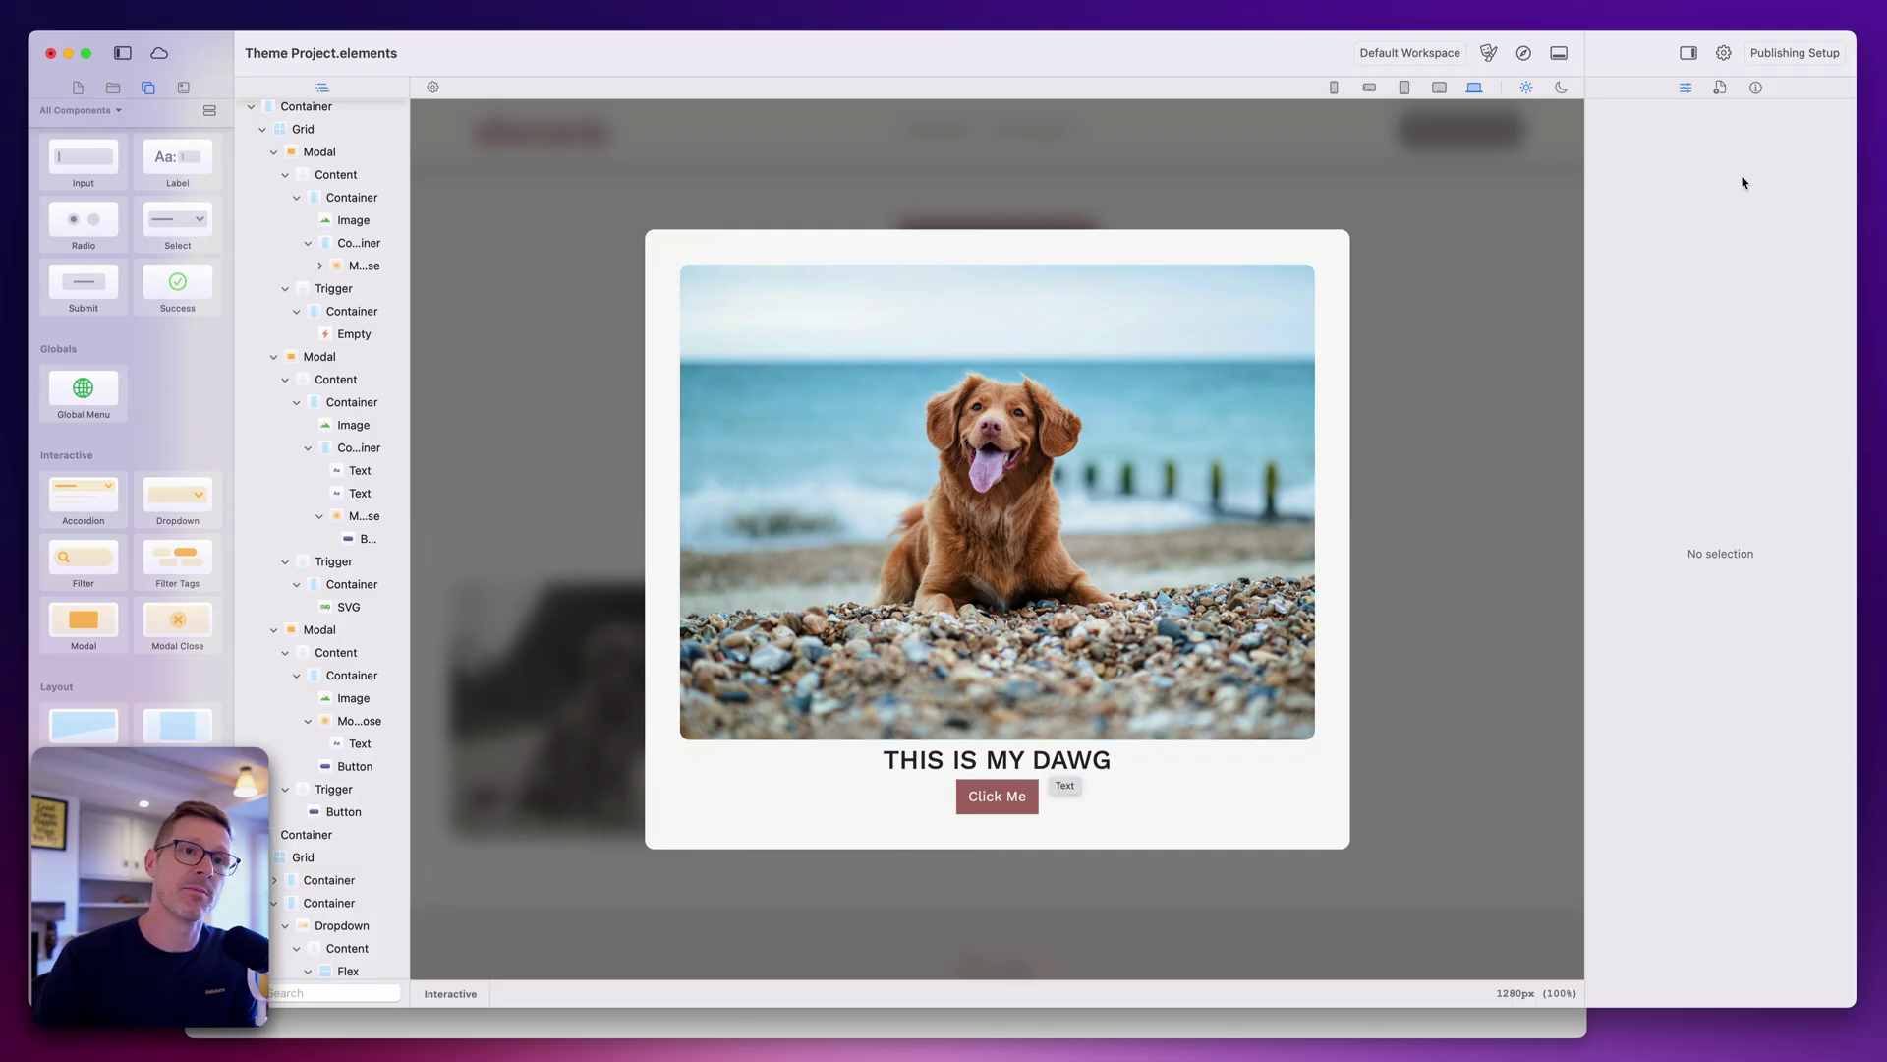
# Preview the page in the browser, open the modal with its Open Modal button and test closing it.
pyautogui.click(1524, 54)
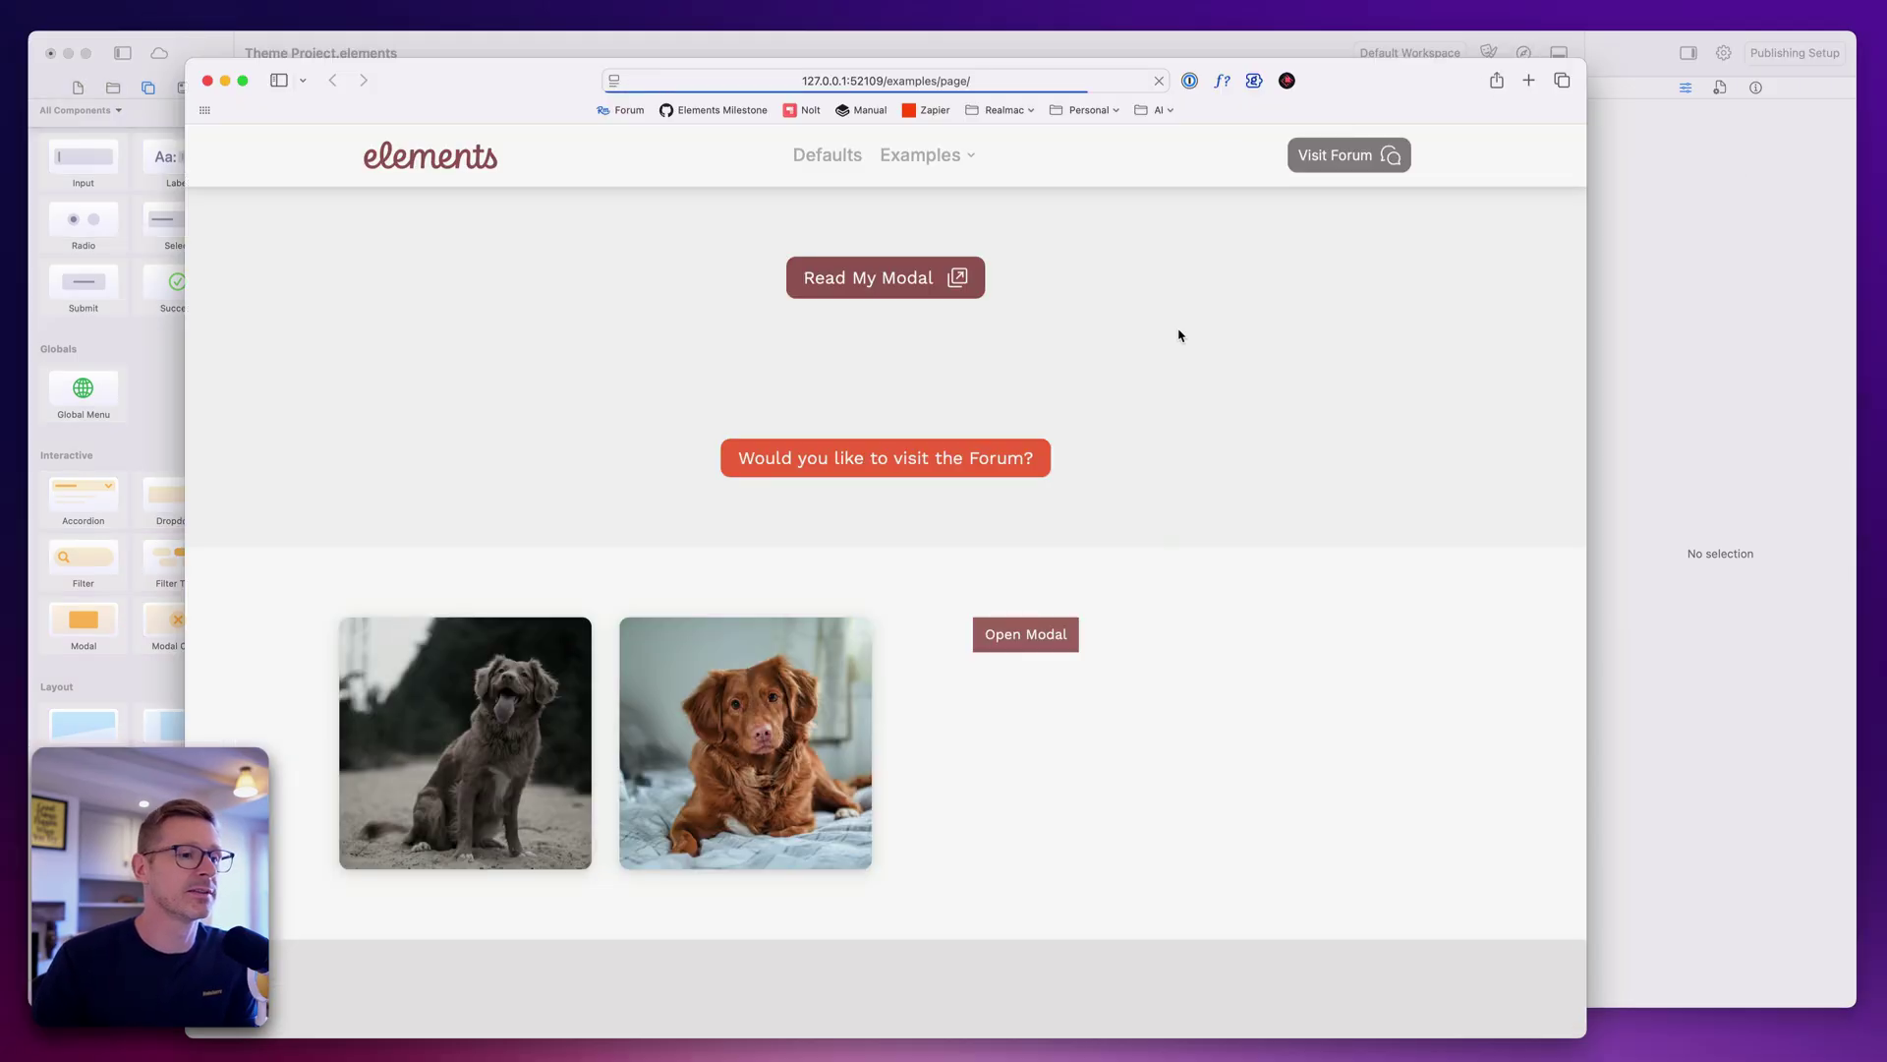
pyautogui.click(1052, 636)
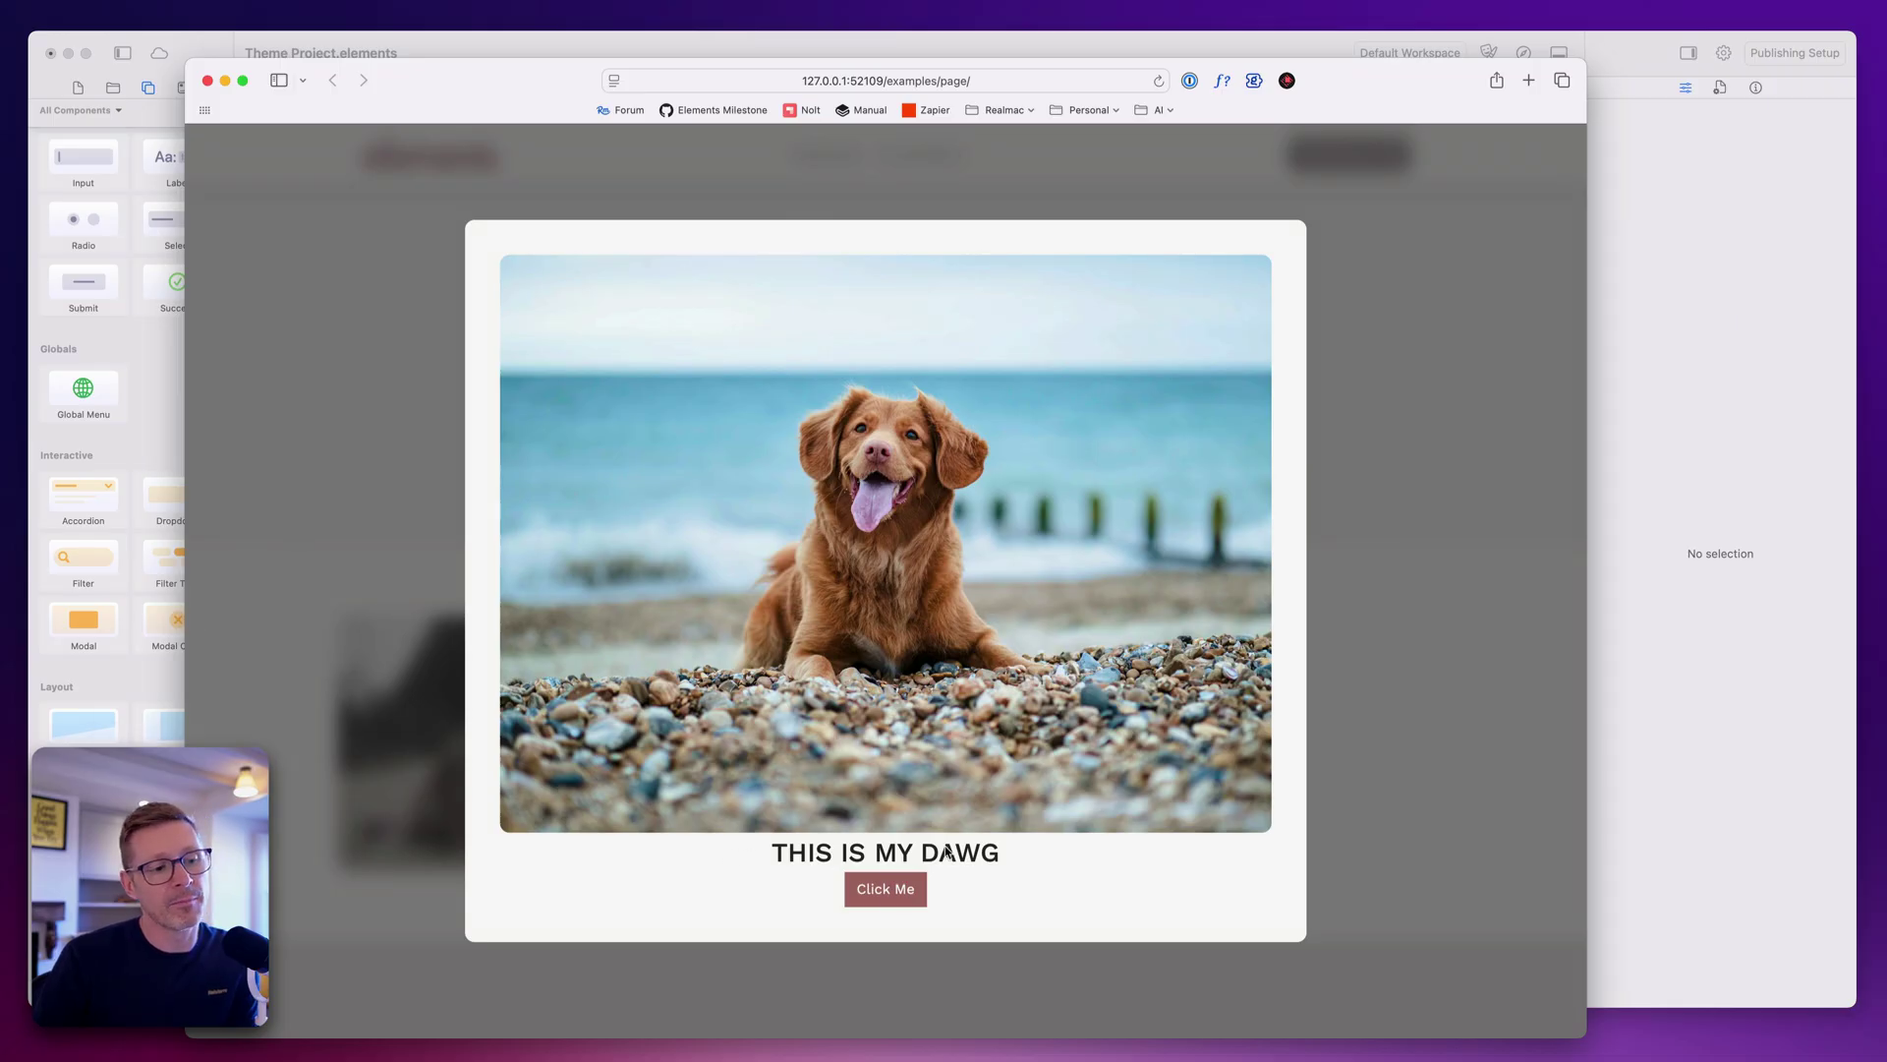
pyautogui.press('Escape')
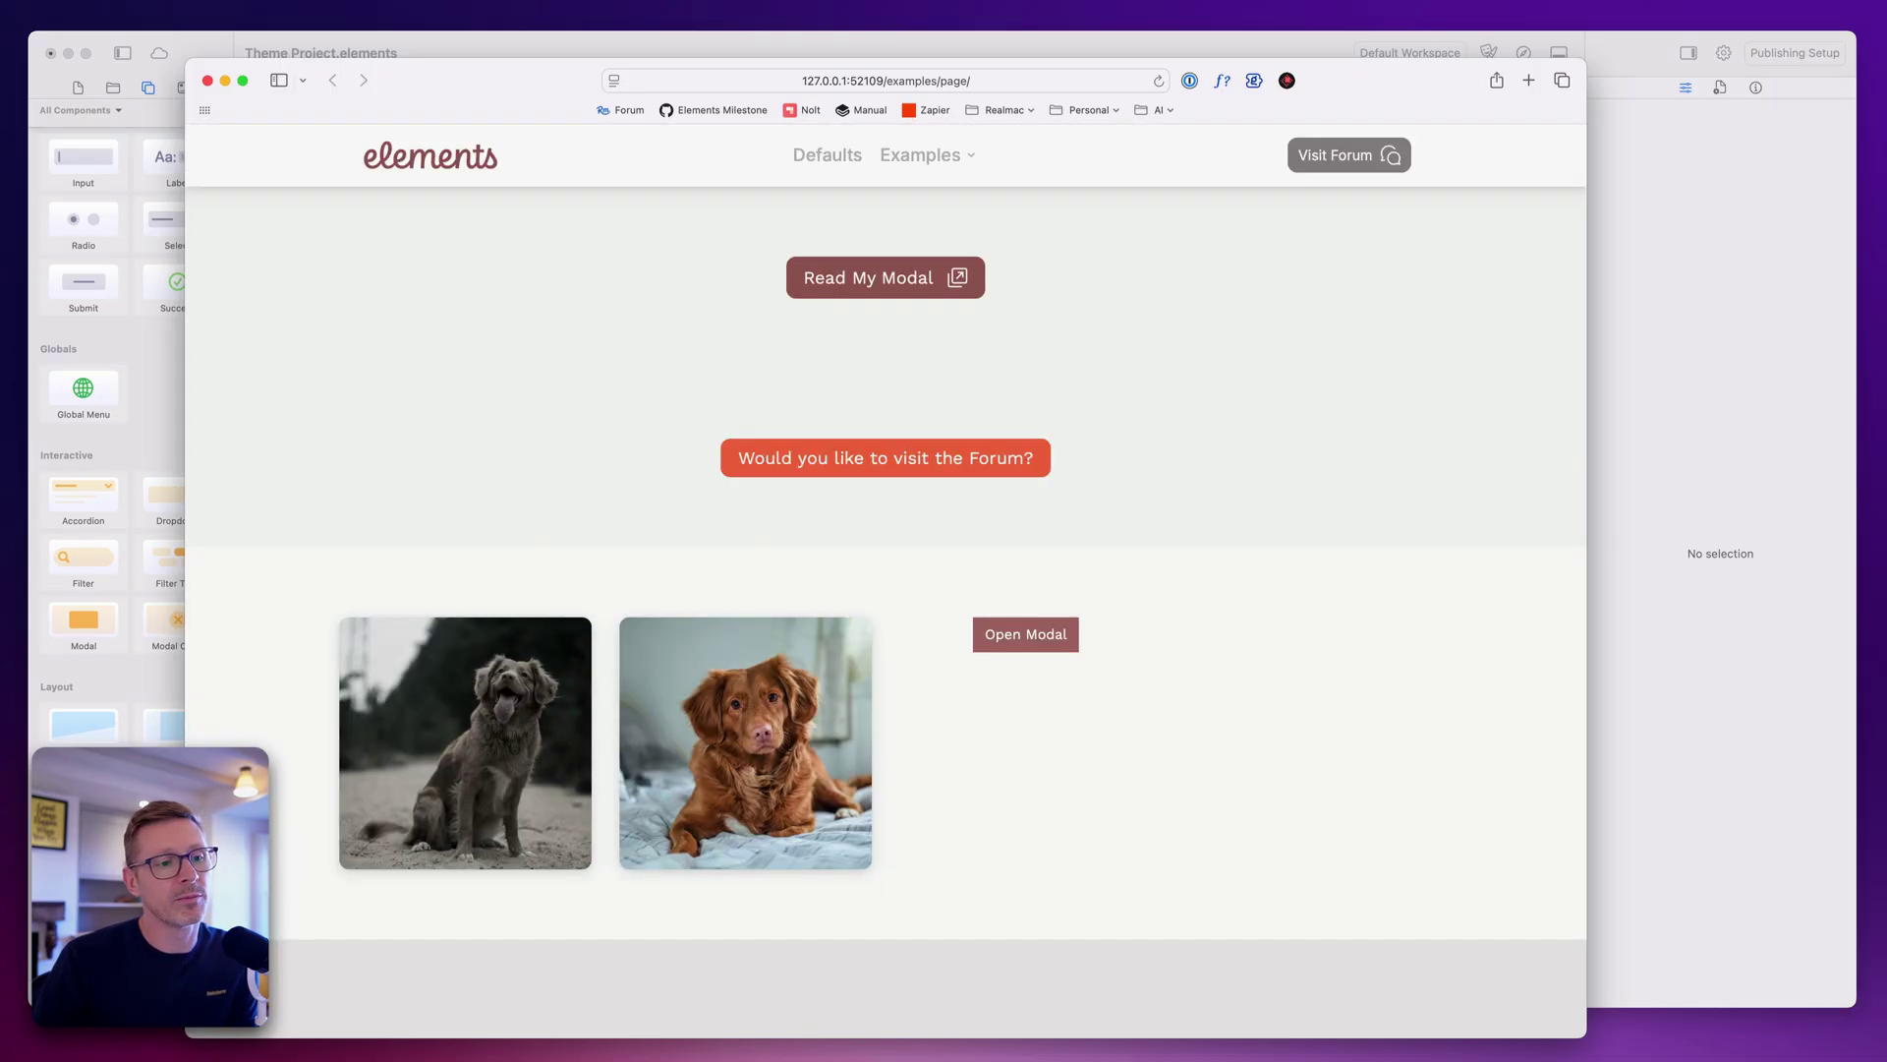
pyautogui.click(1046, 635)
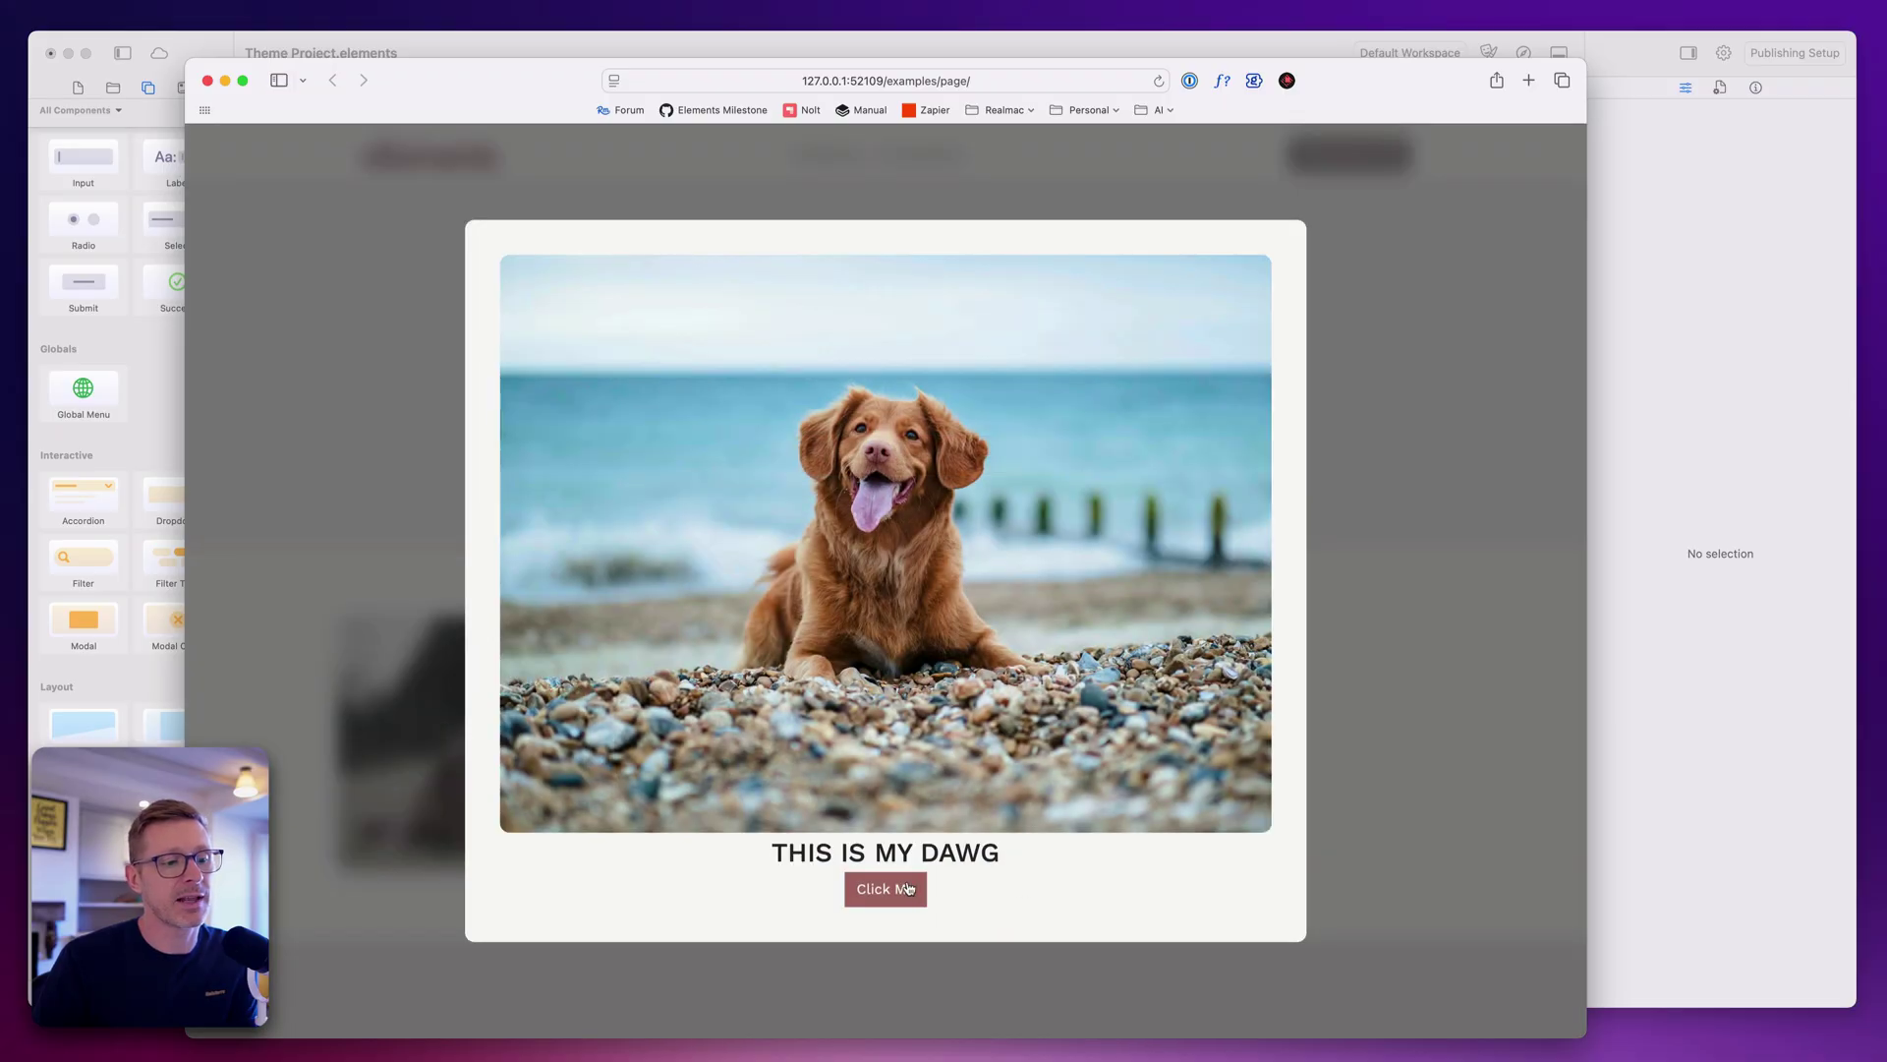
pyautogui.press('Escape')
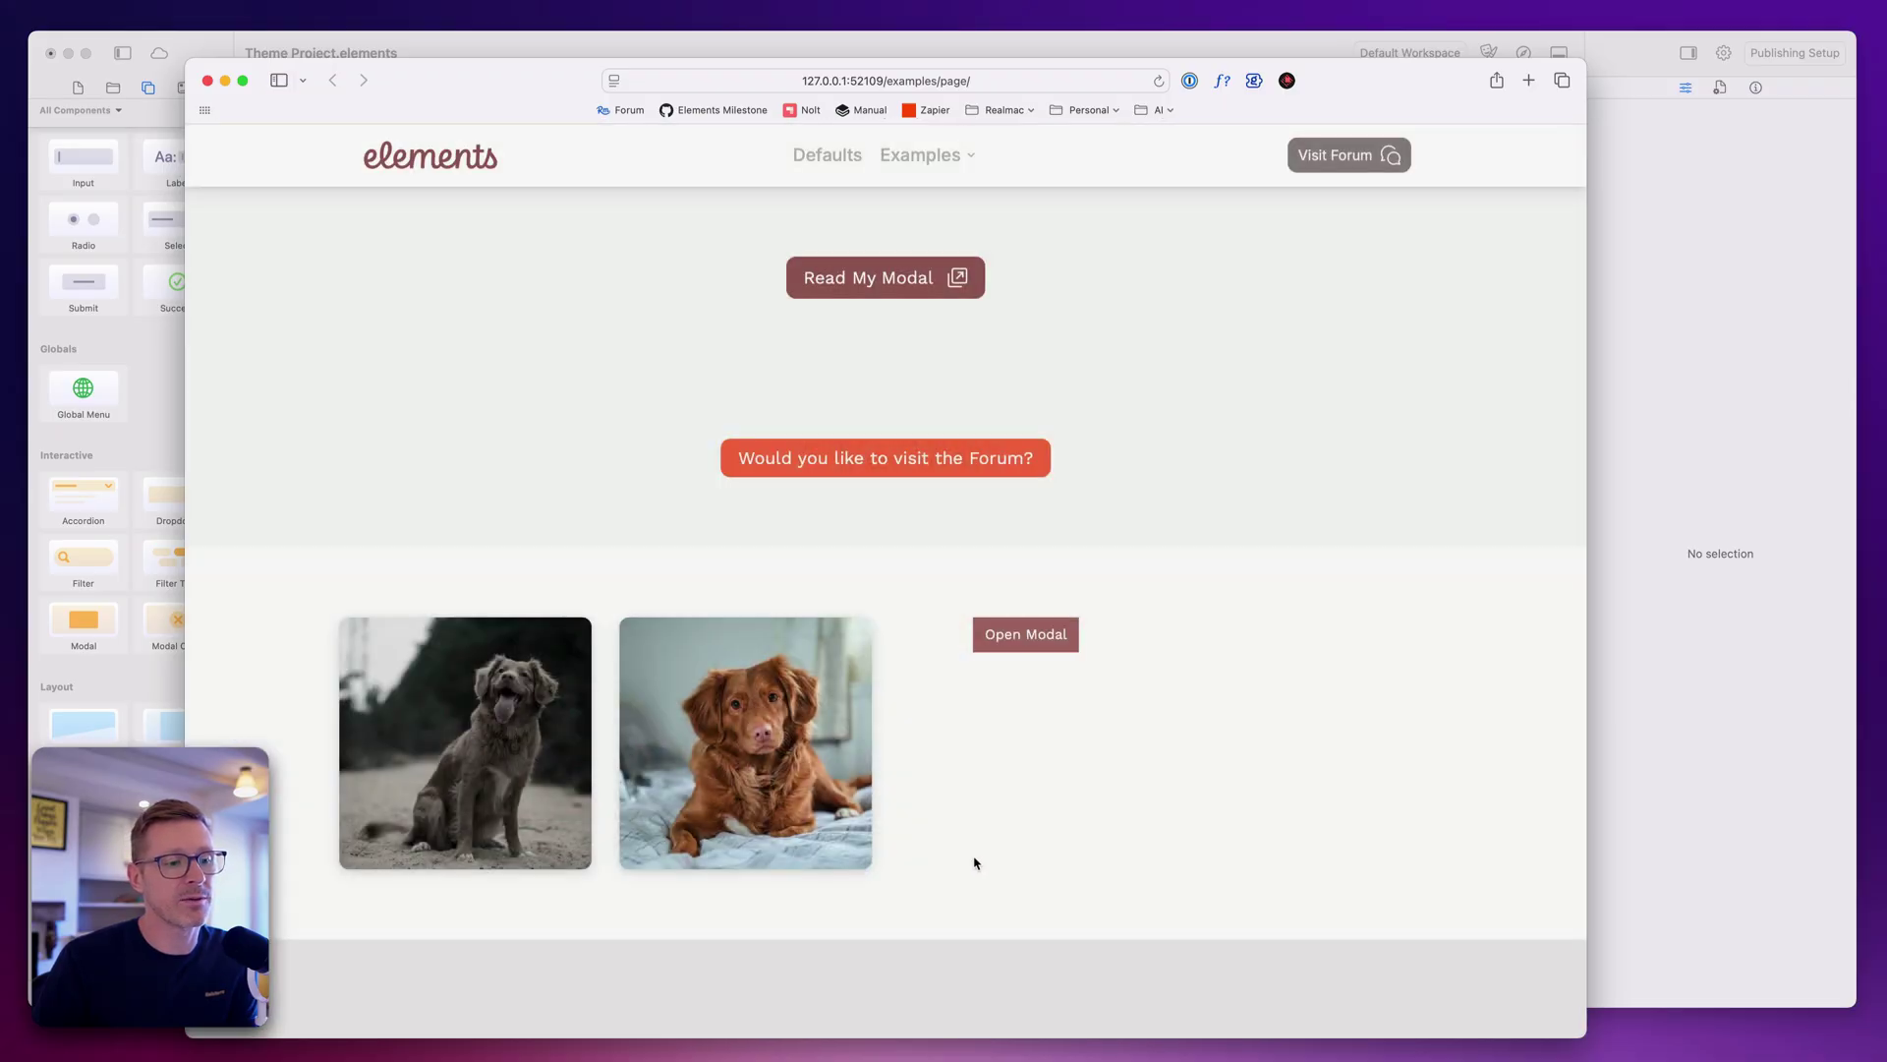
# Back in Elements, move the Click Me button into the Modal Close component, below the caption text.
pyautogui.click(1674, 301)
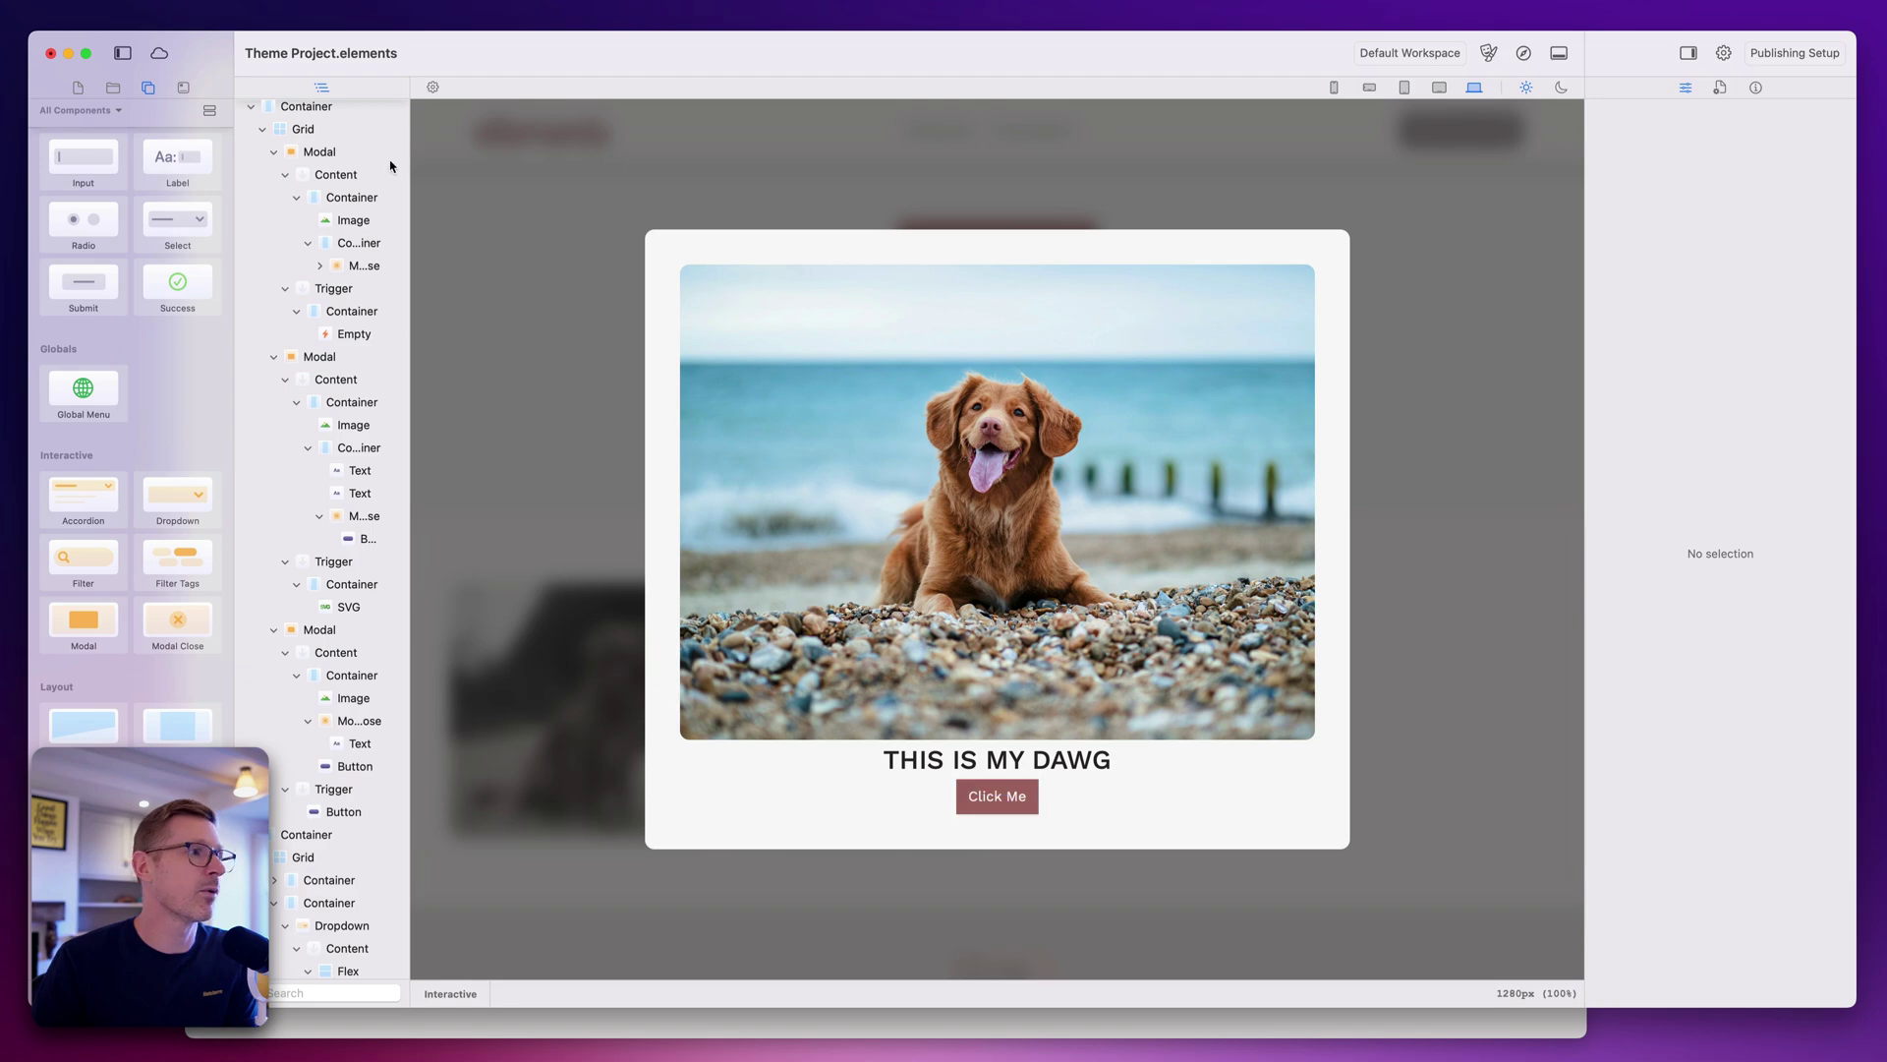
pyautogui.click(276, 747)
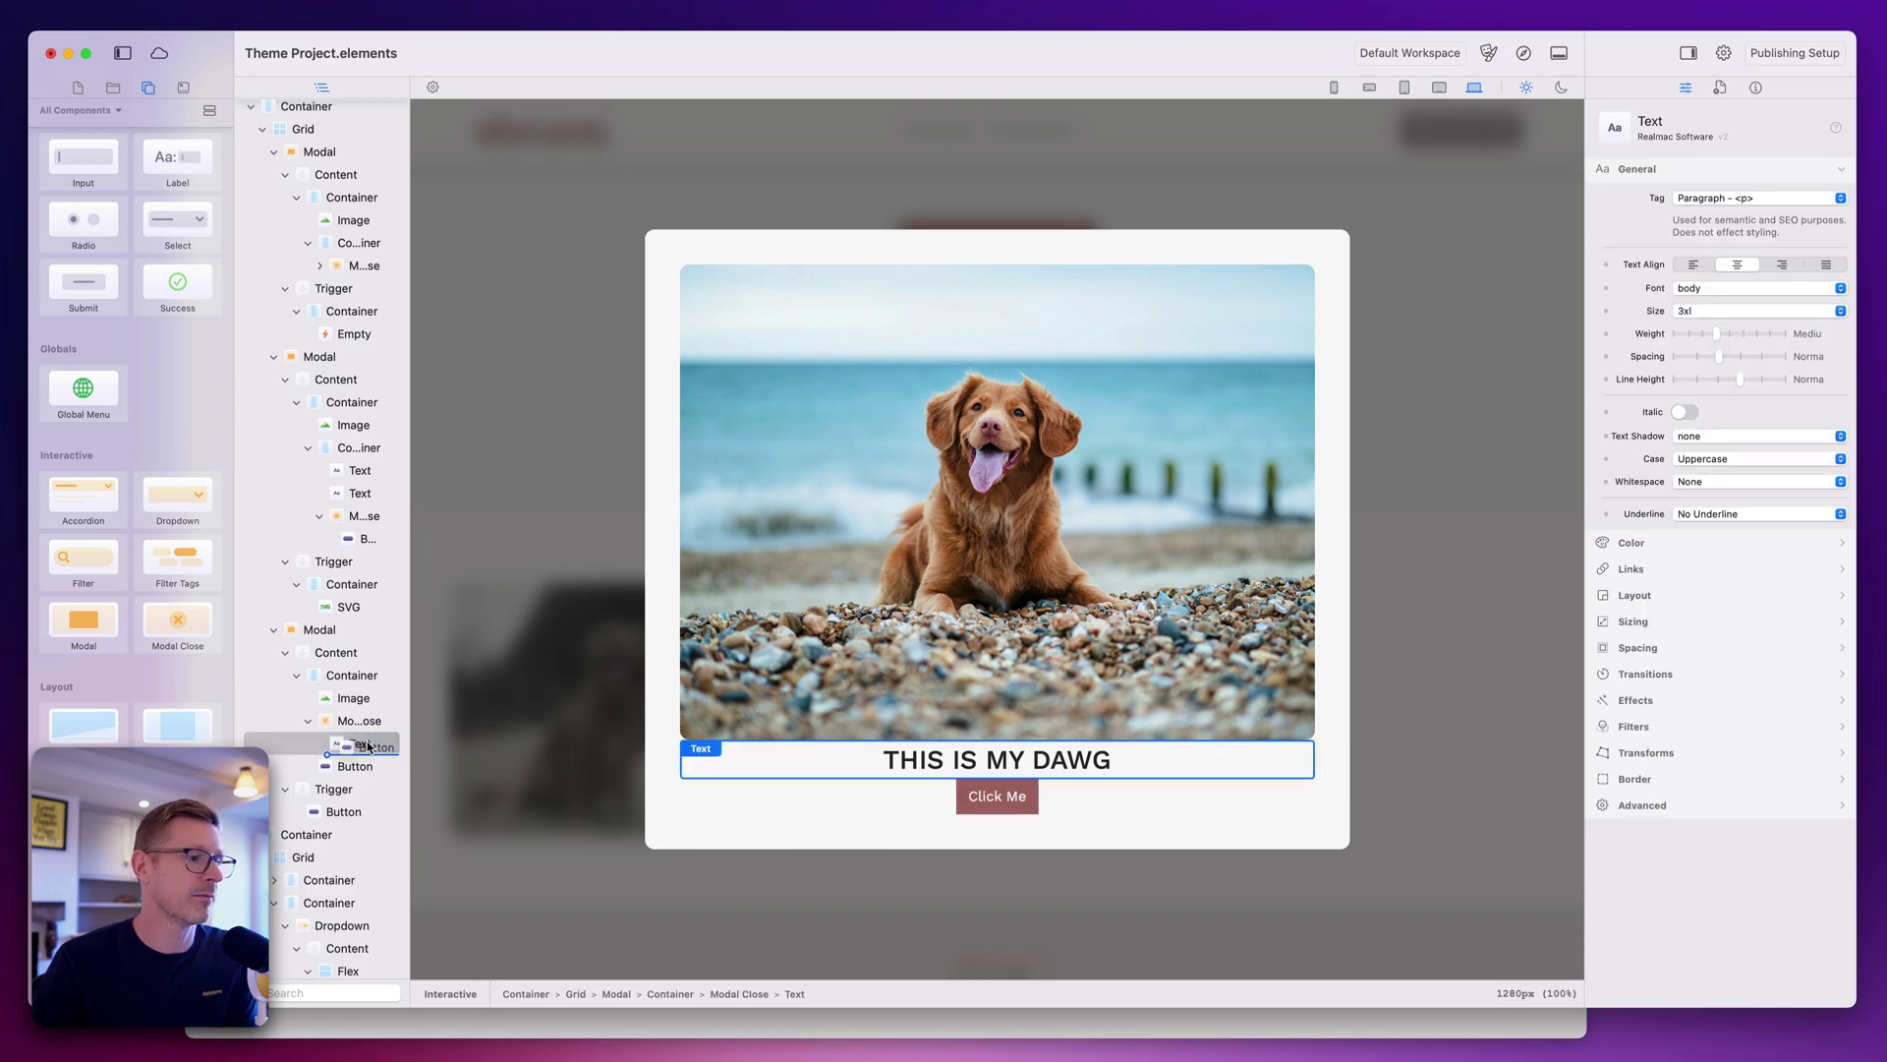
pyautogui.click(359, 746)
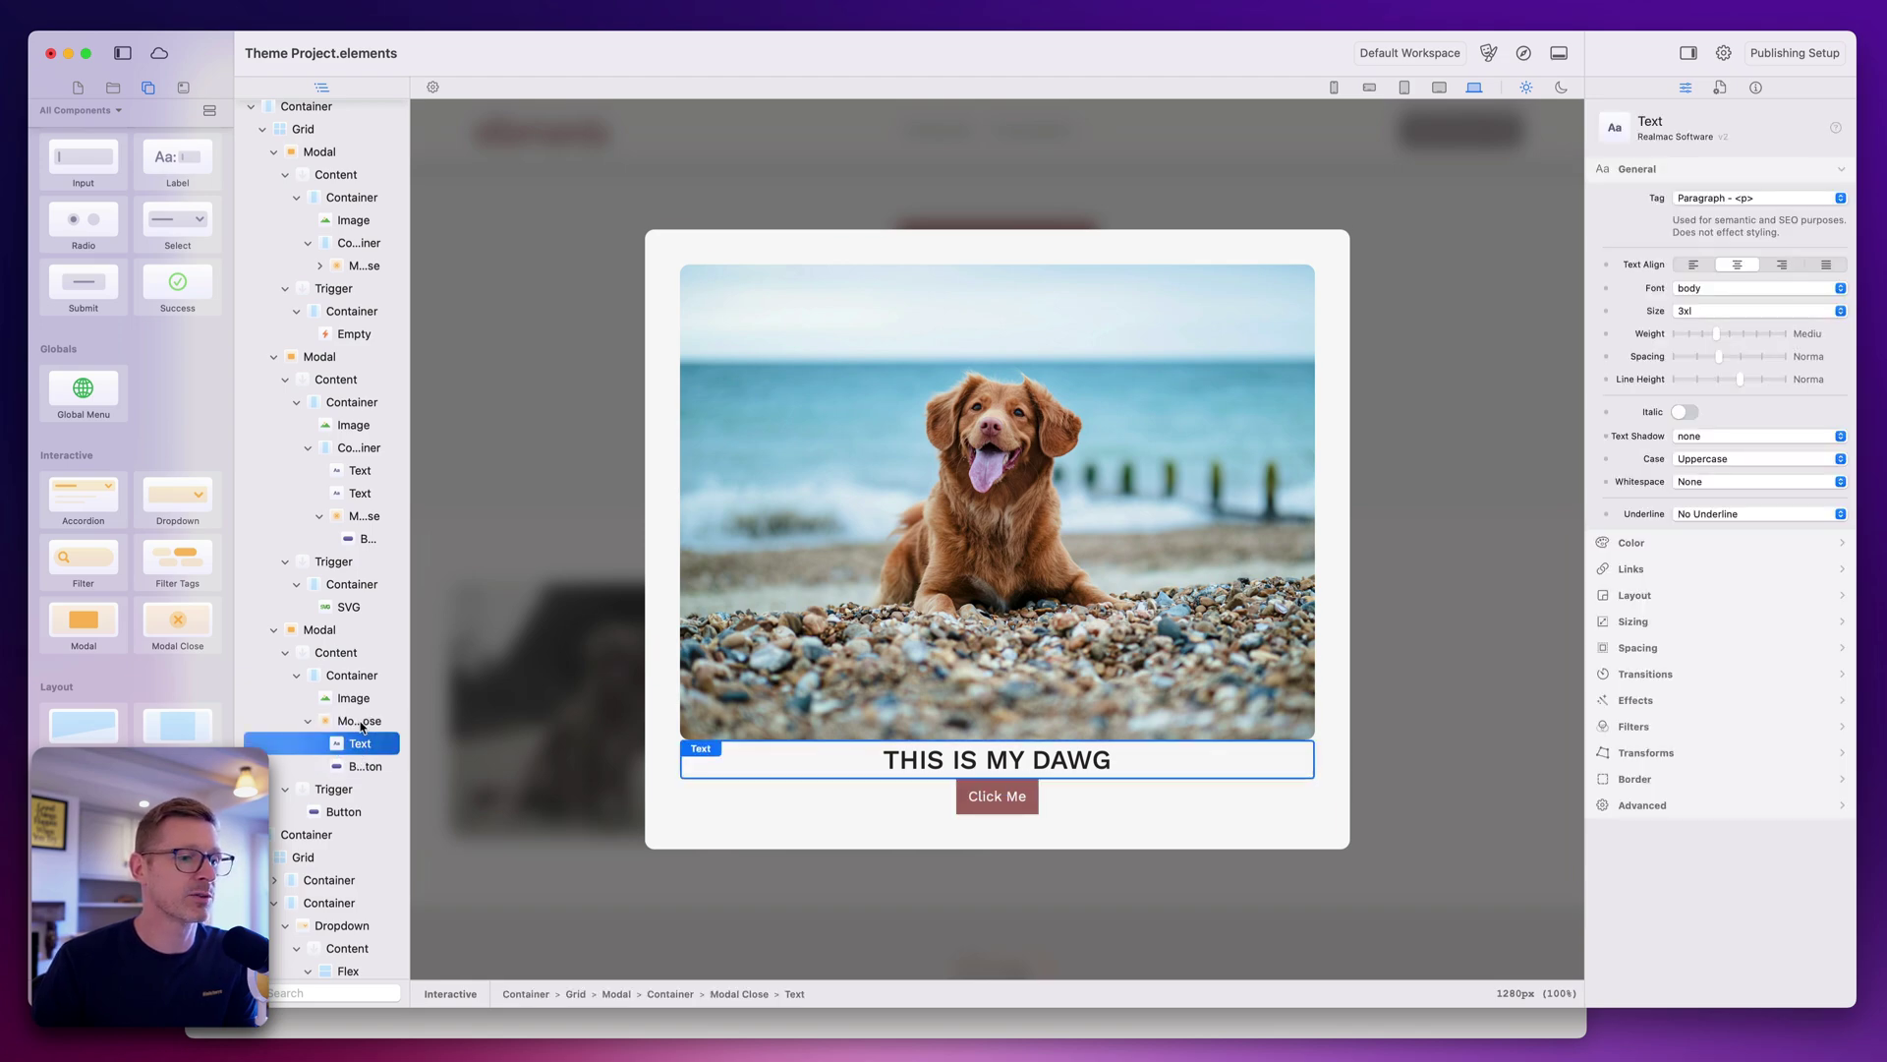
# Preview the page in the browser again and test closing the modal with the Click Me button, reopening and dismissing it.
pyautogui.click(1529, 52)
pyautogui.click(1048, 629)
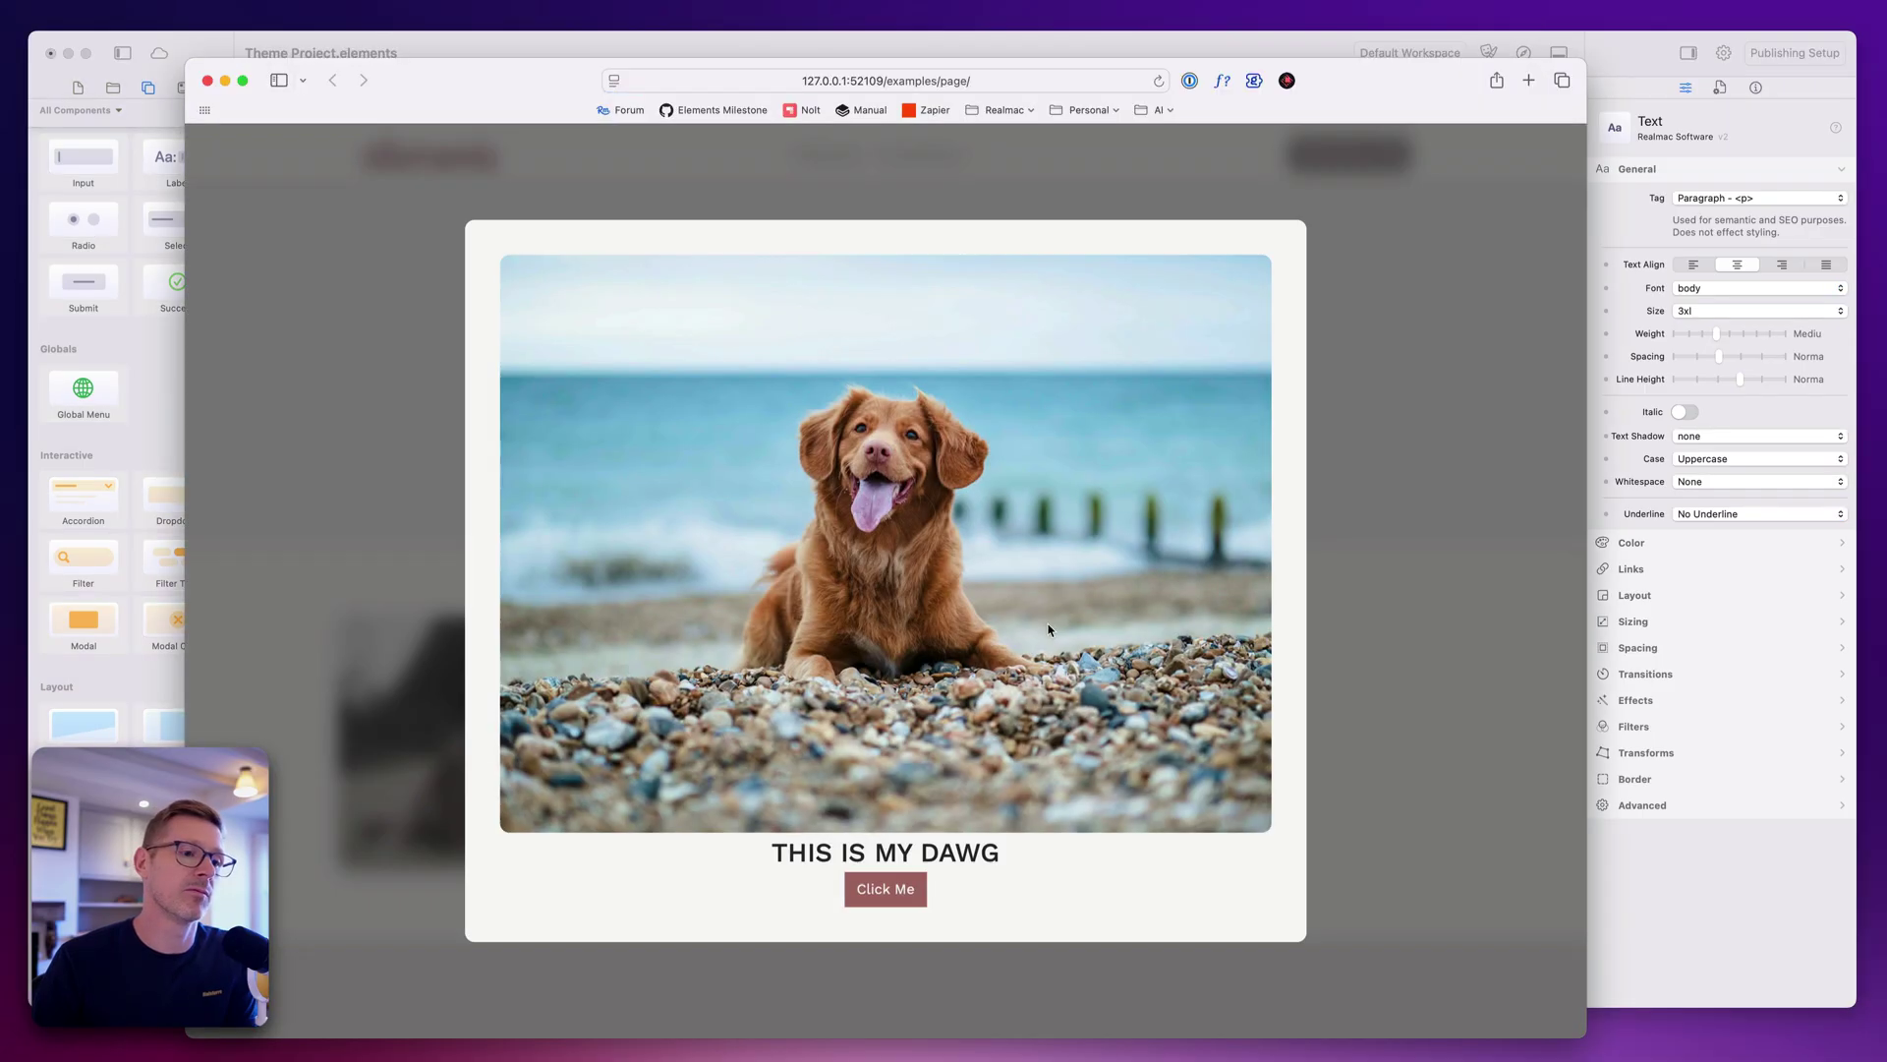
pyautogui.click(909, 889)
pyautogui.click(1077, 645)
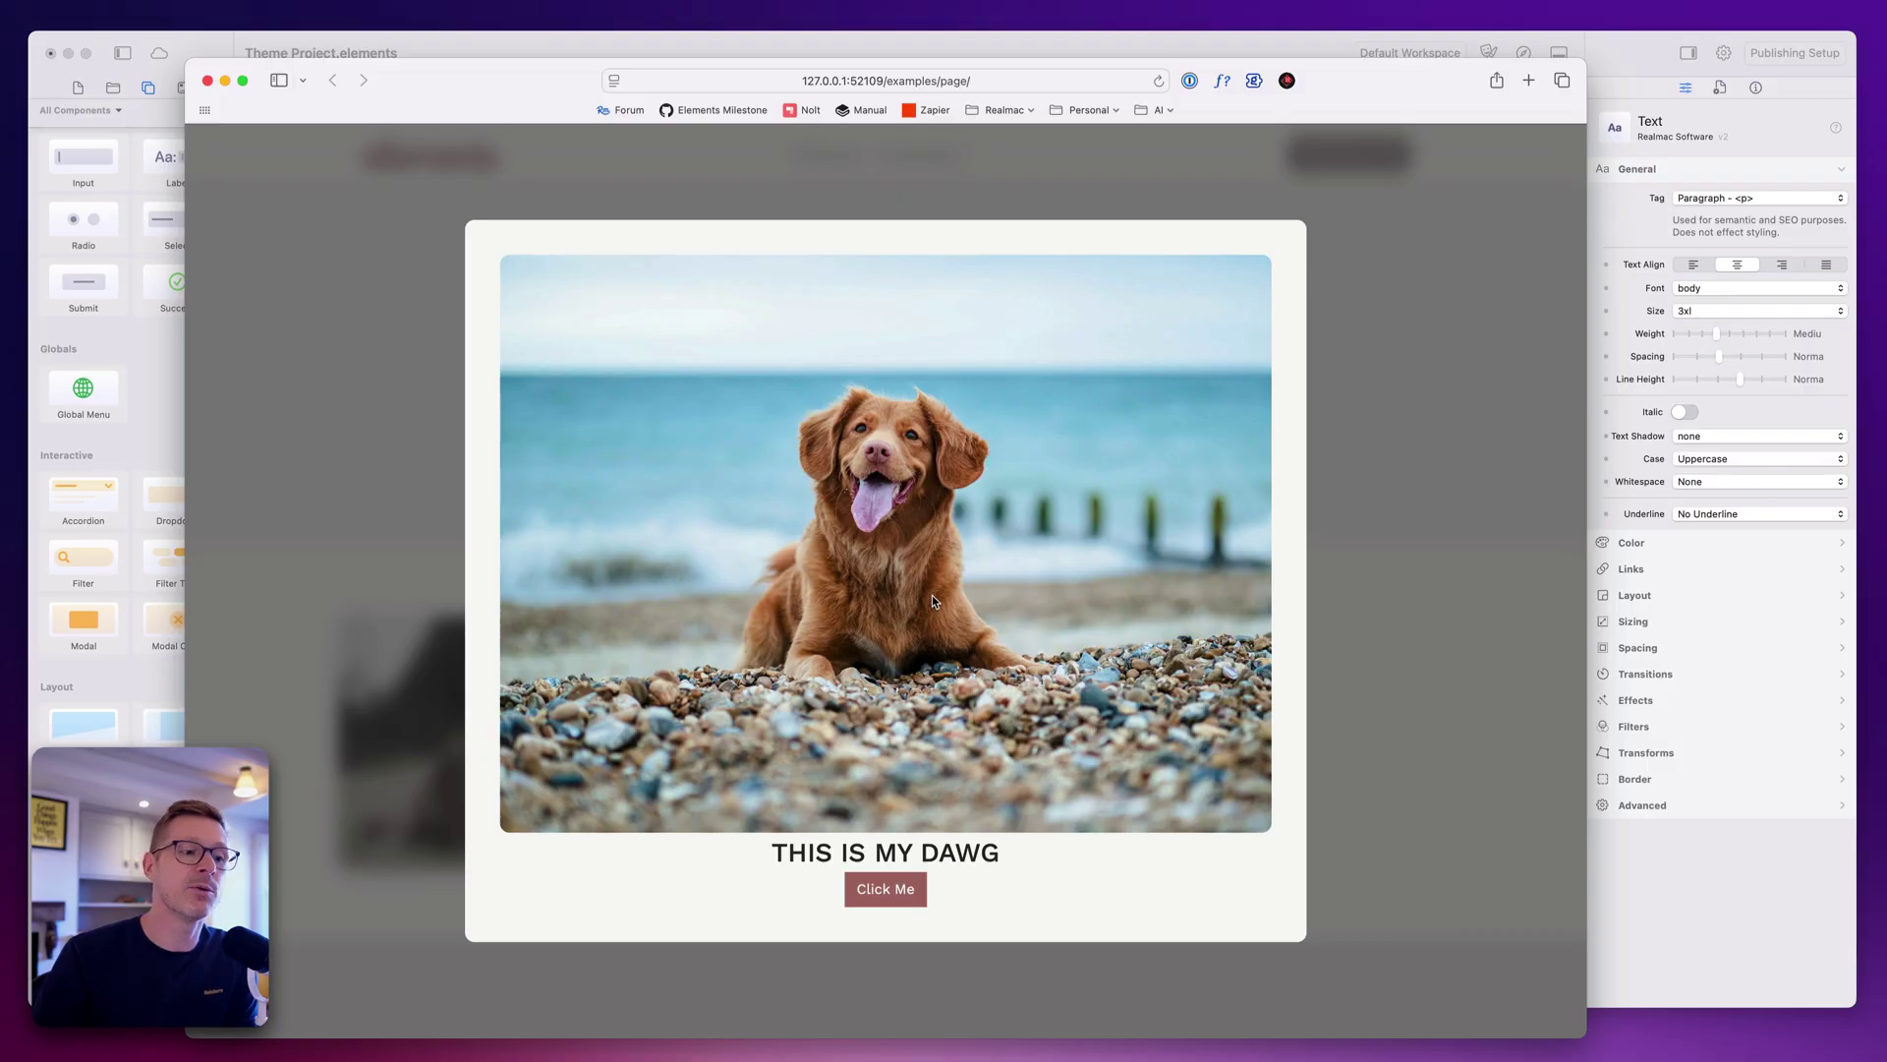
pyautogui.press('Escape')
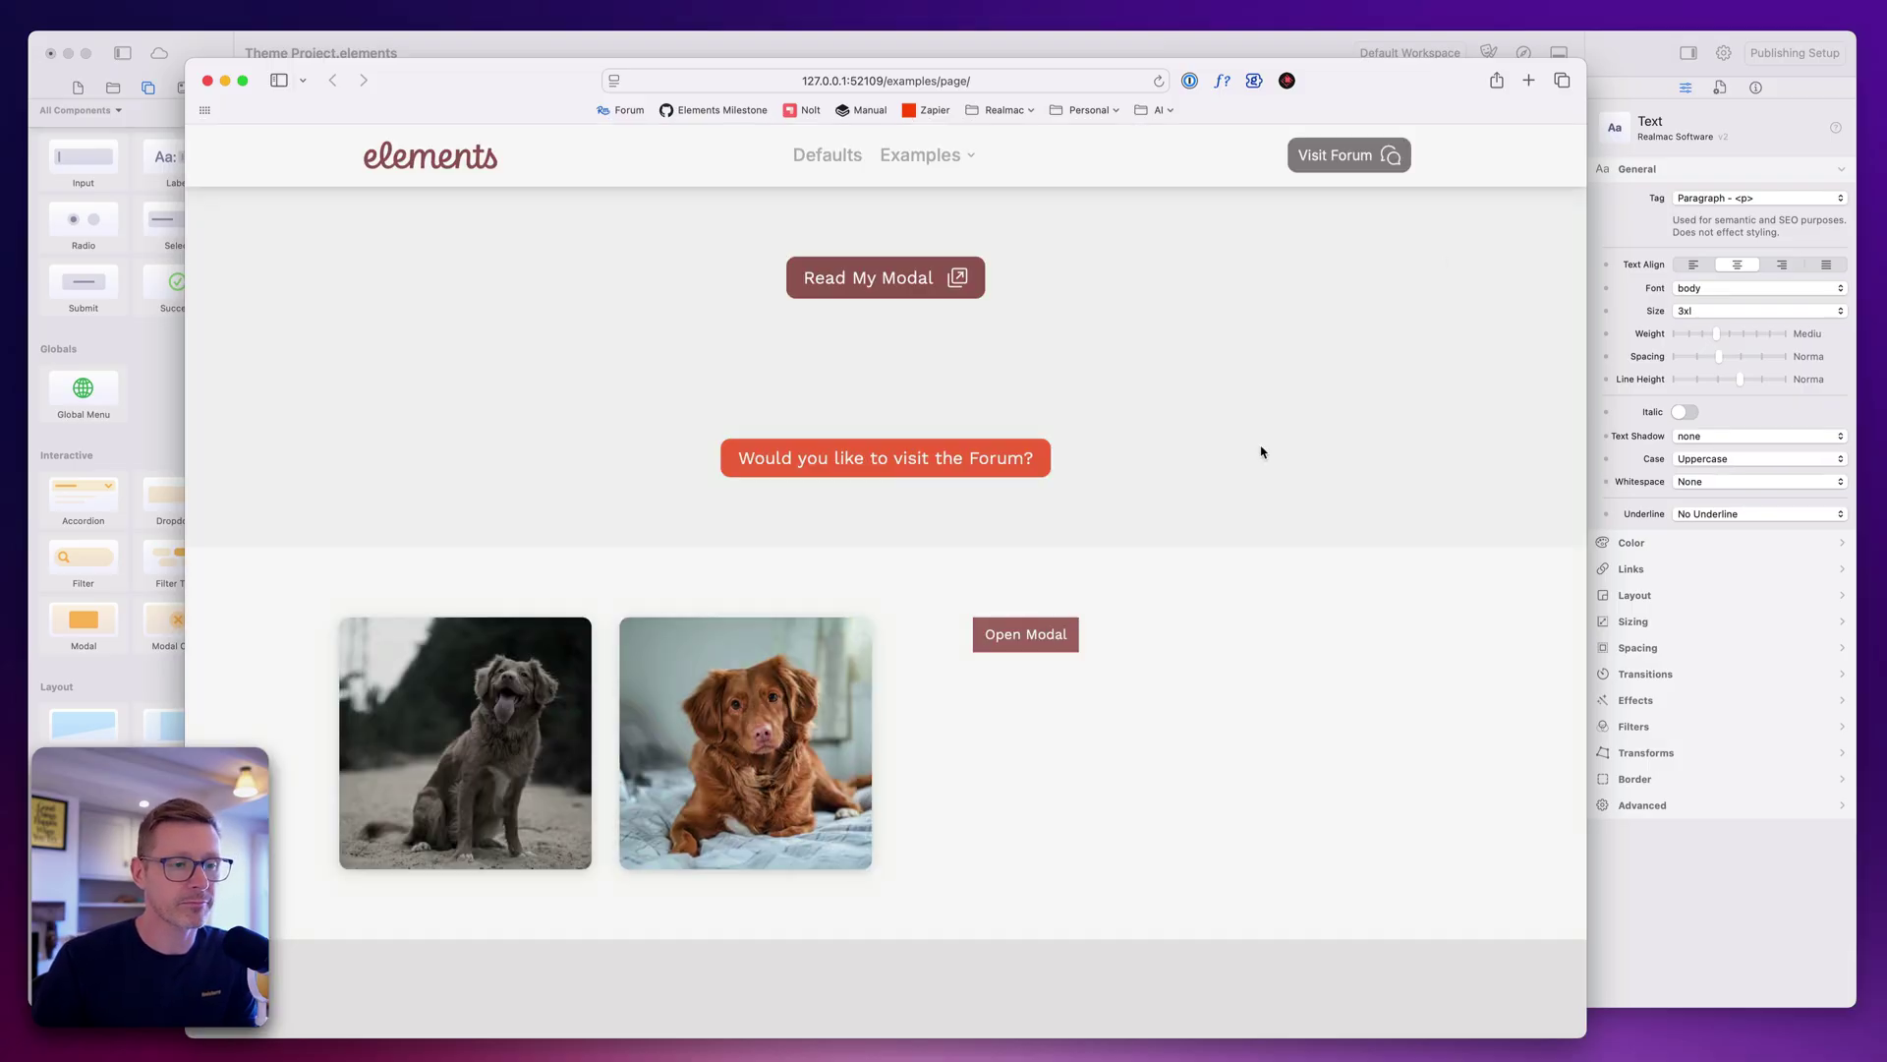
# Back in Elements, rearrange the components so the caption sits above Modal Close in the container and Modal Close holds only the Click Me button.
pyautogui.click(1599, 47)
pyautogui.click(378, 724)
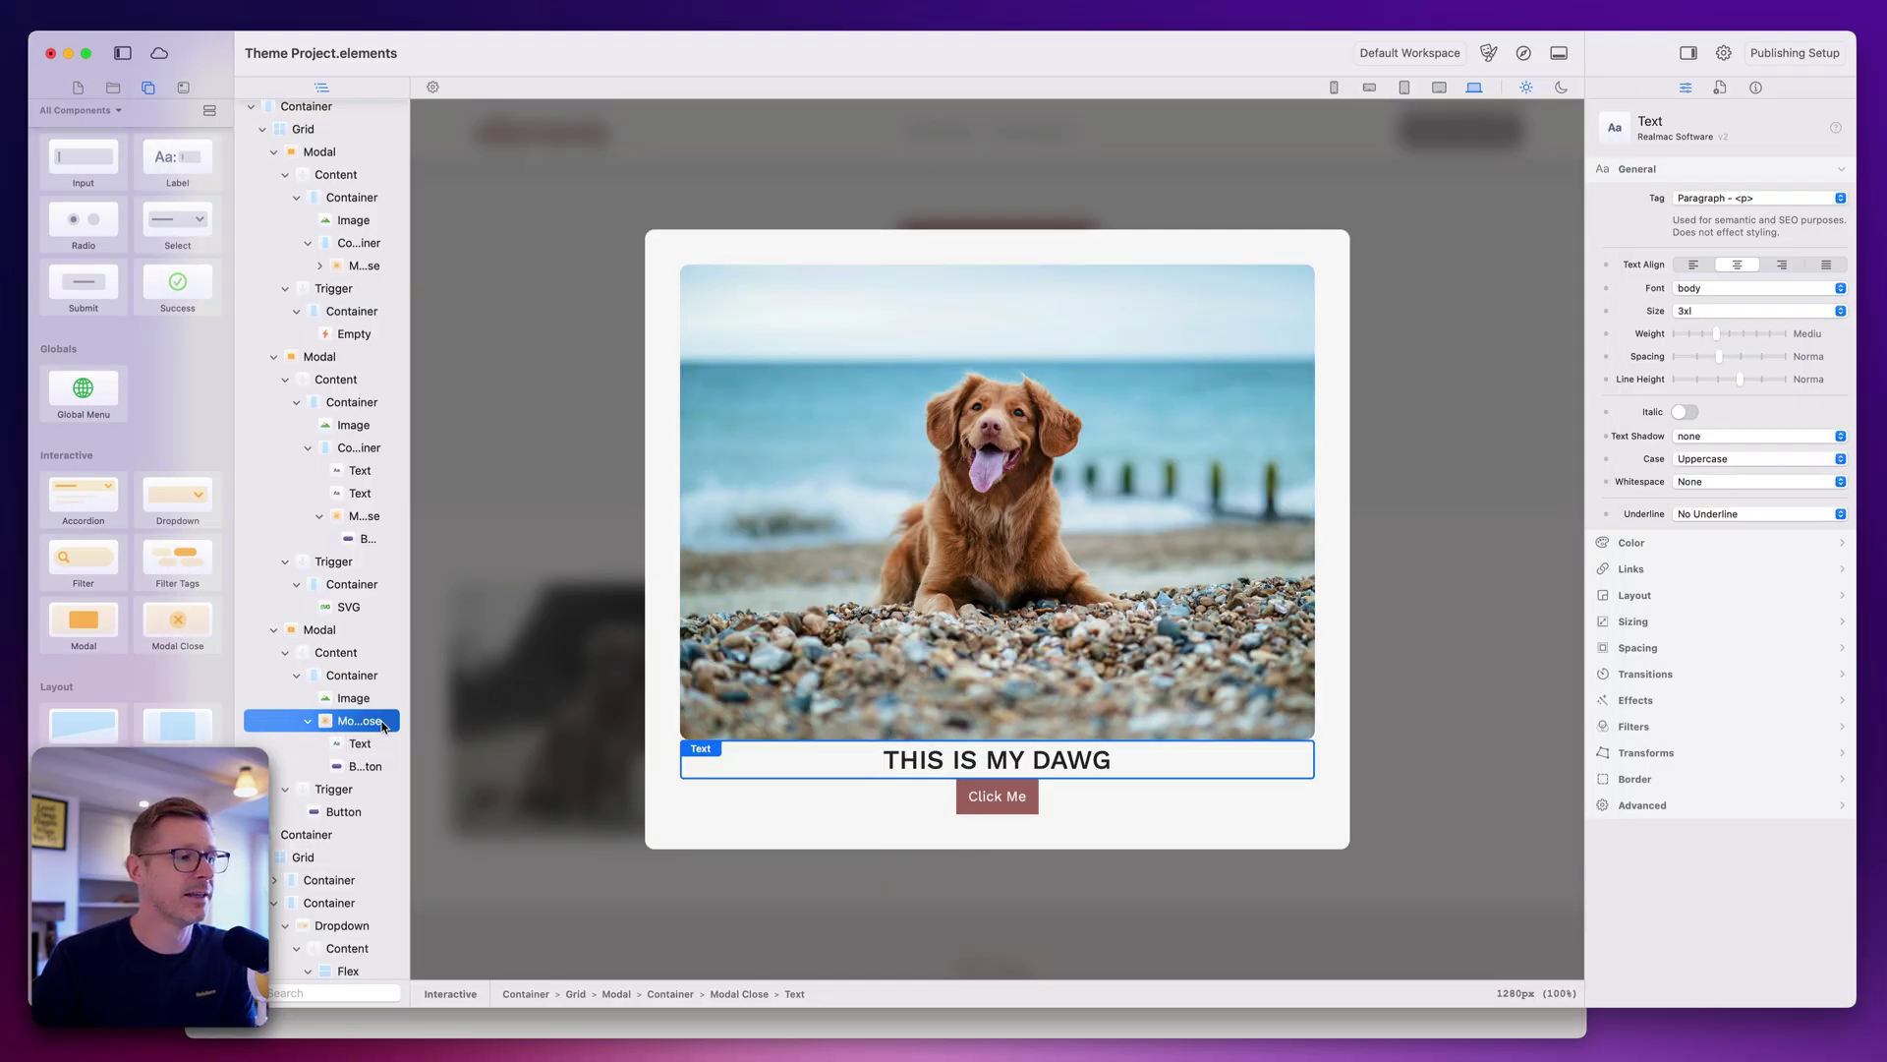
pyautogui.moveTo(410, 712); pyautogui.dragTo(431, 712)
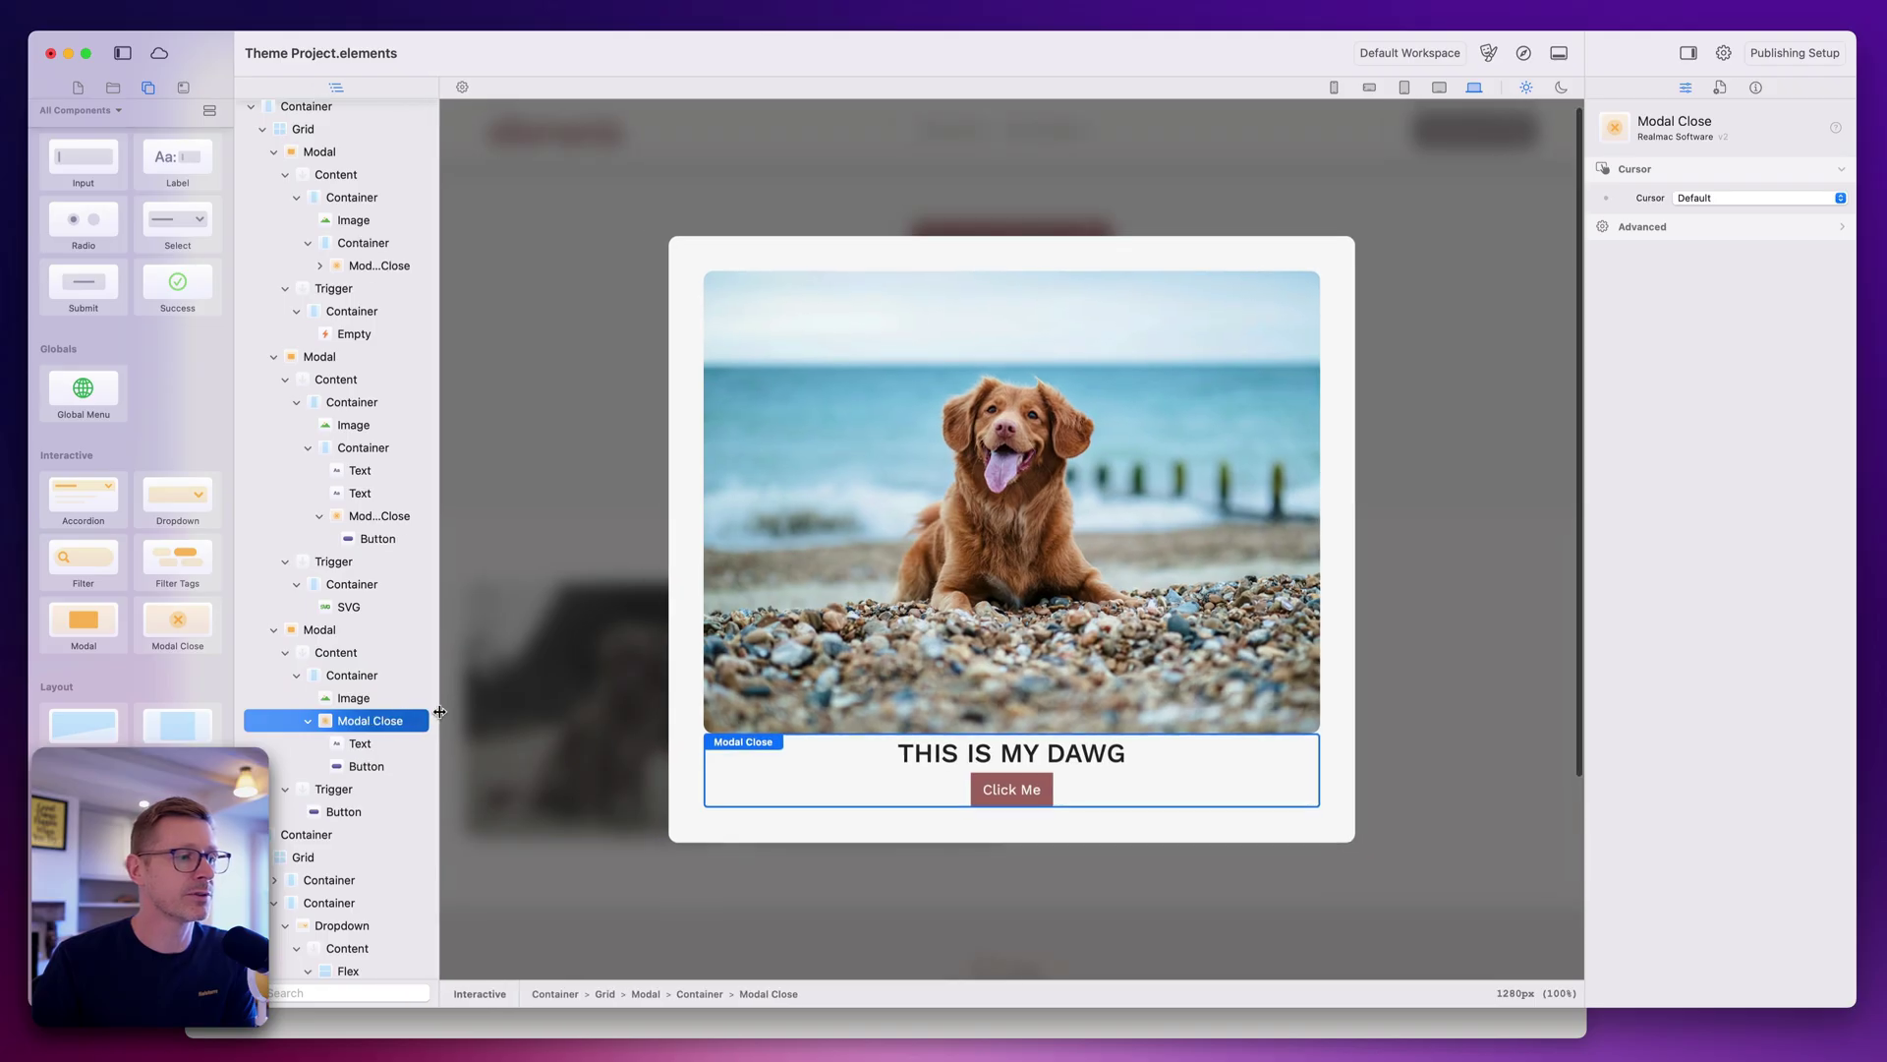
pyautogui.moveTo(990, 793); pyautogui.dragTo(1032, 818)
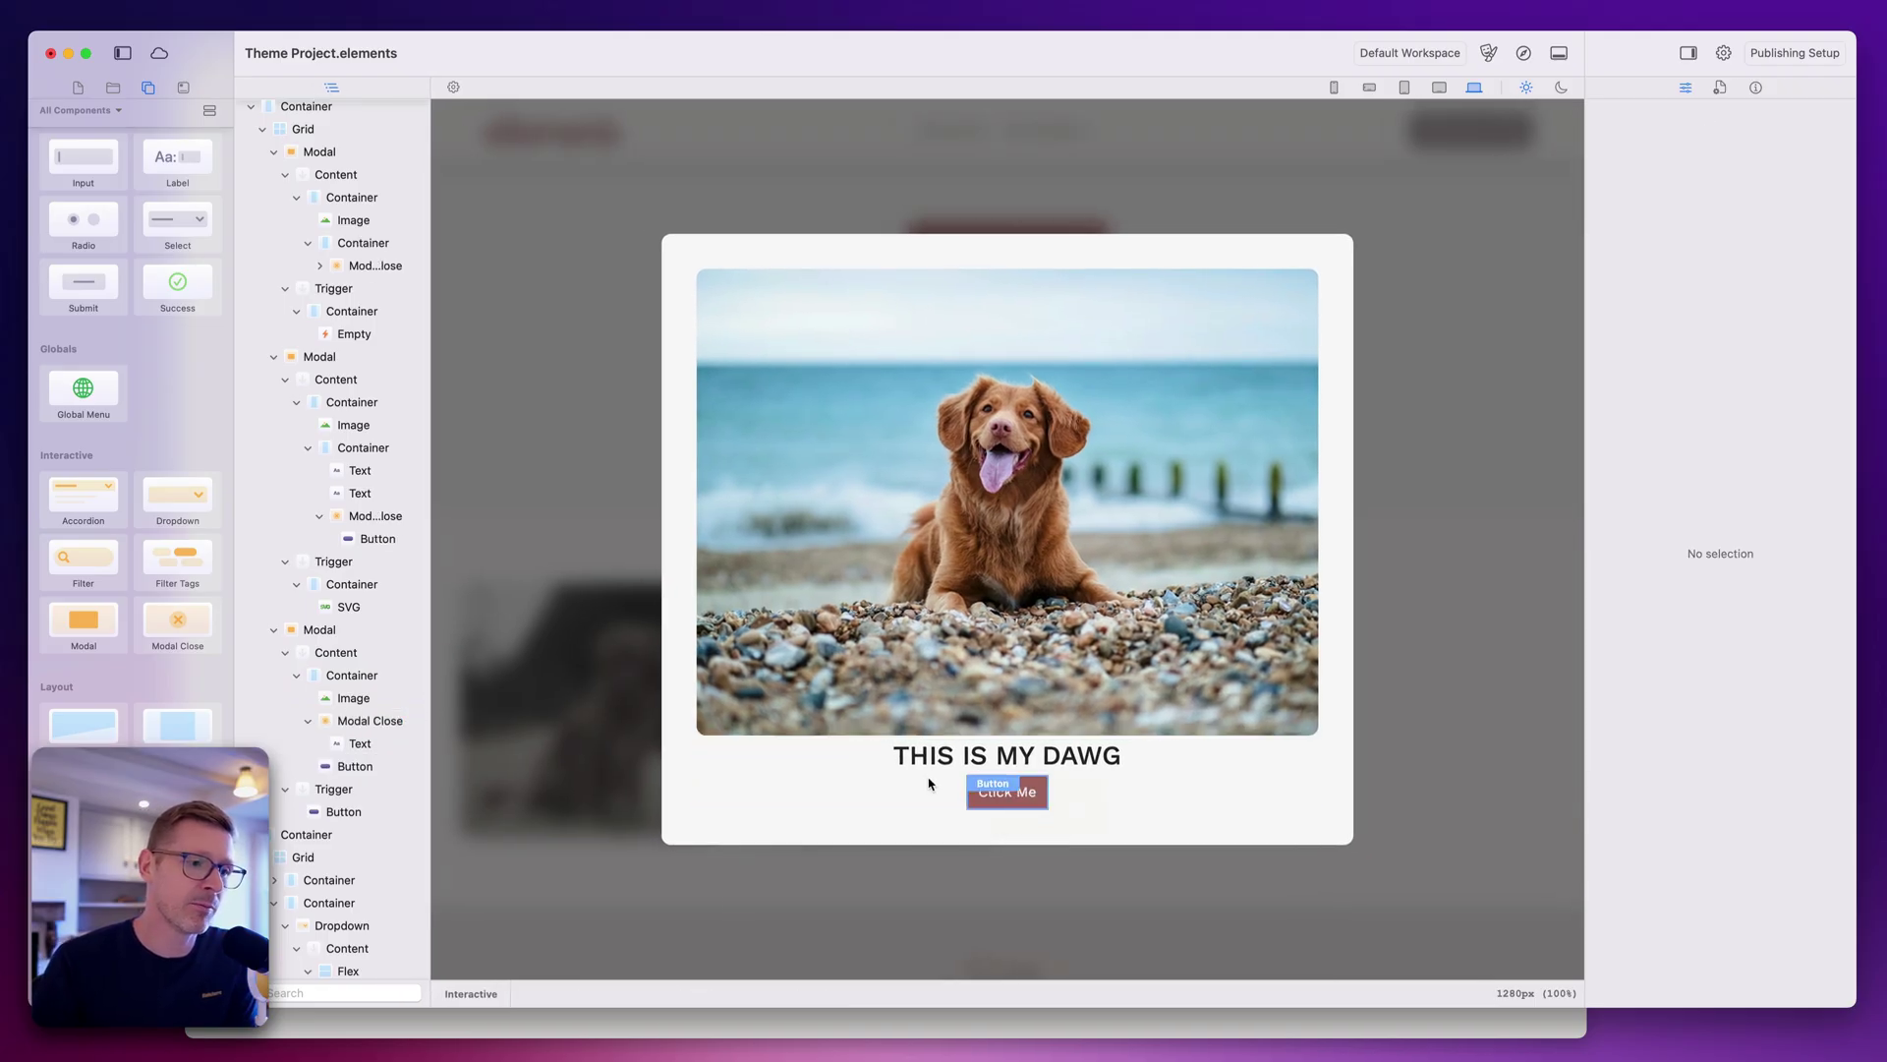
pyautogui.click(358, 743)
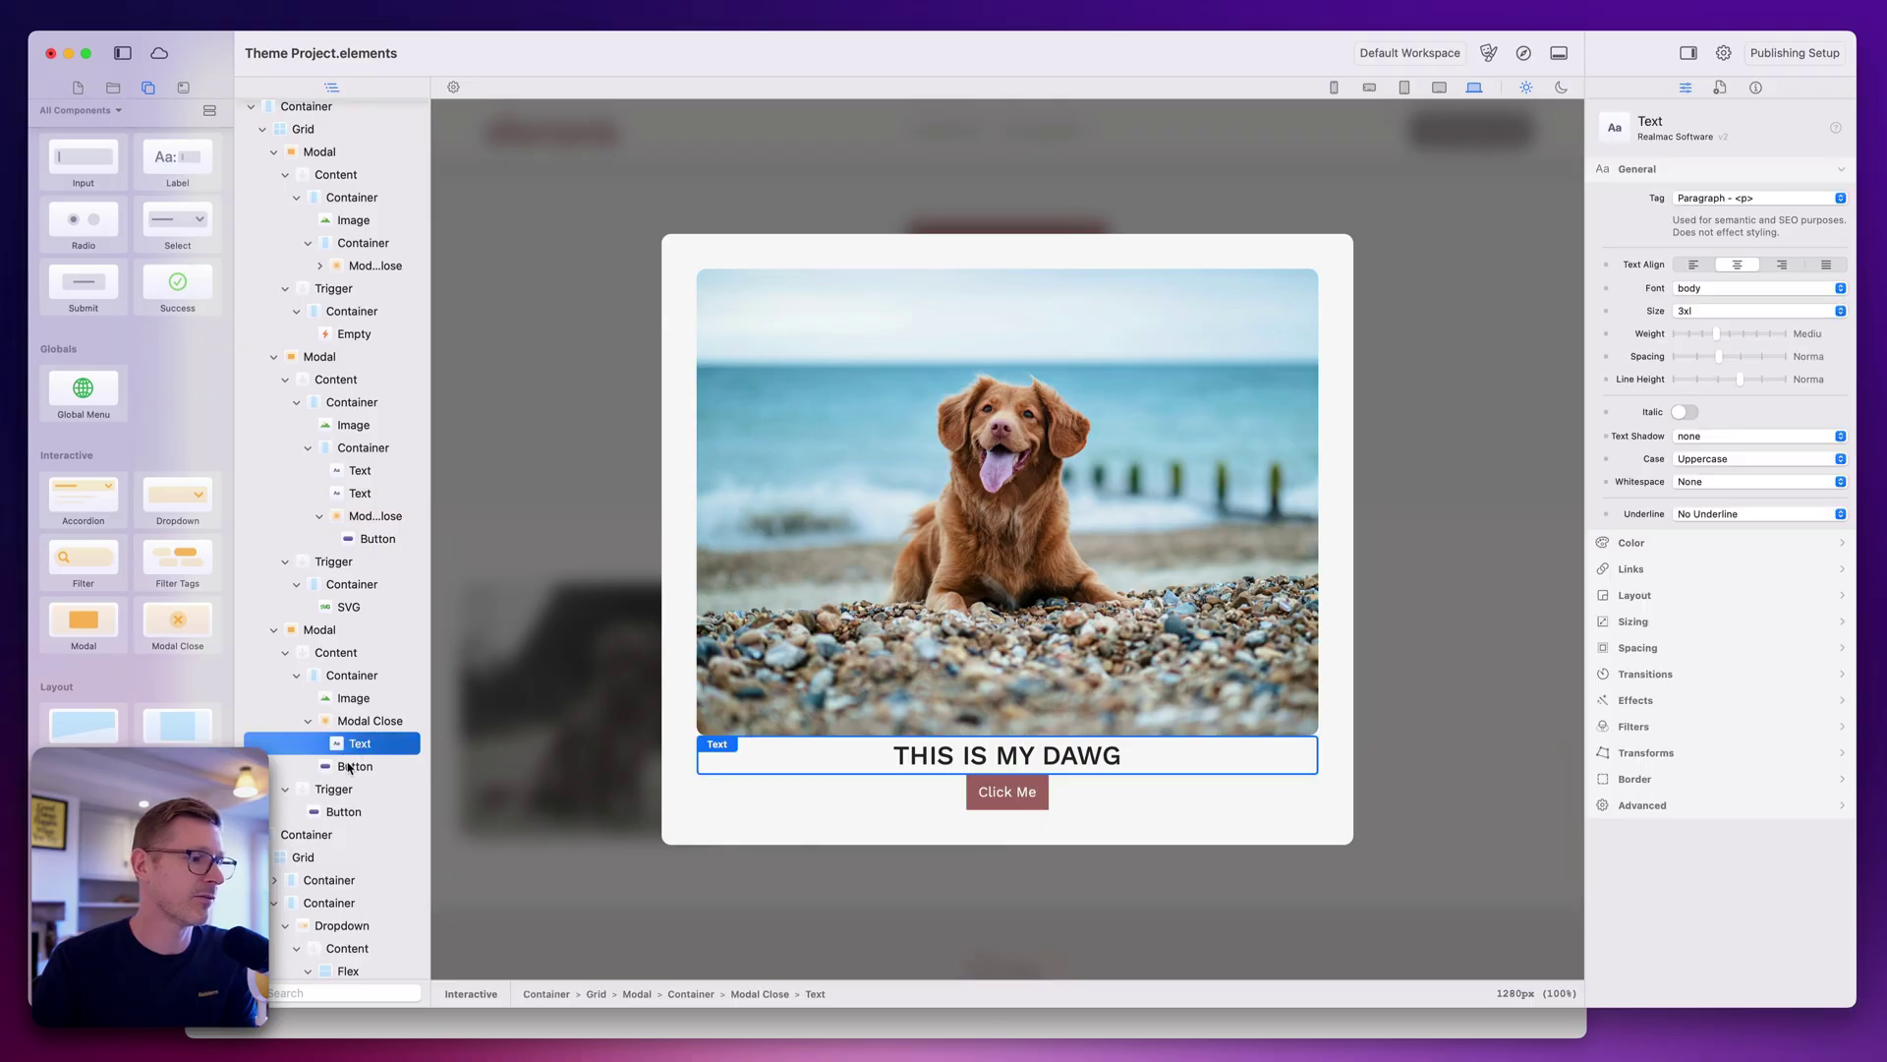
pyautogui.moveTo(349, 768); pyautogui.dragTo(357, 715)
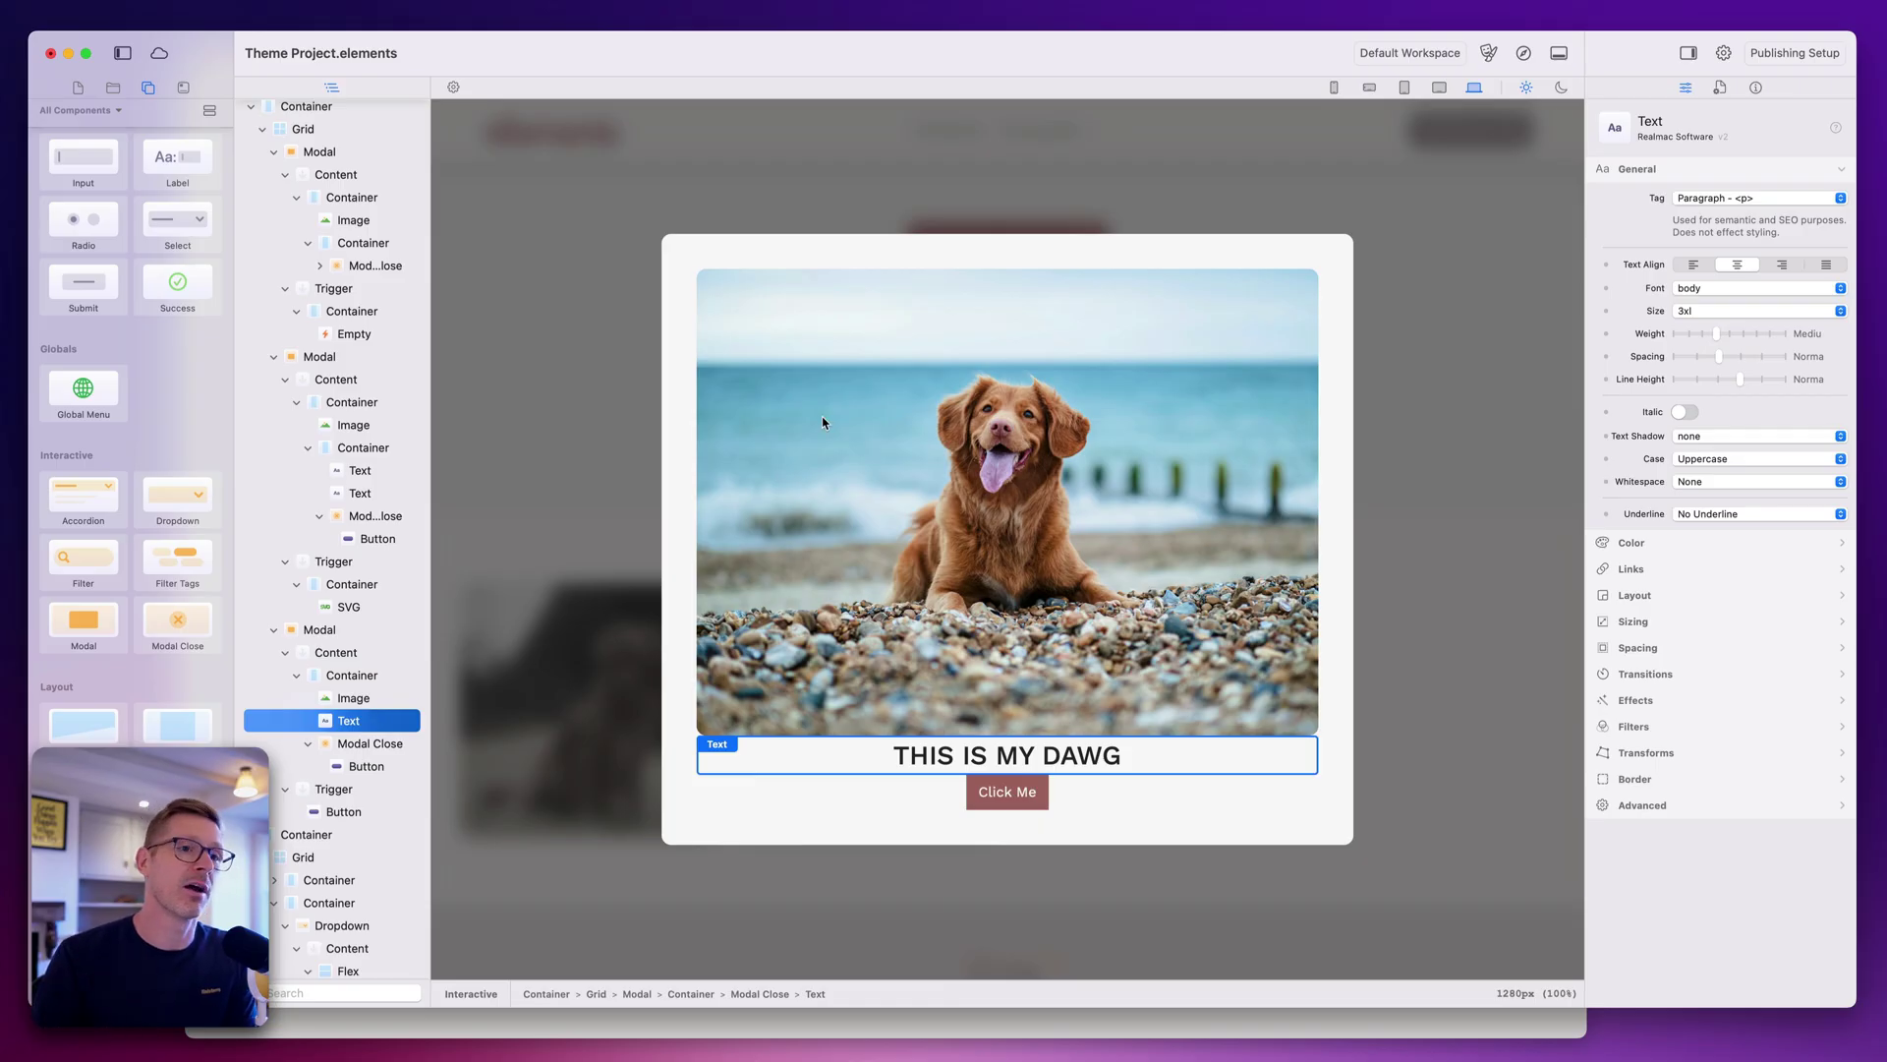
# Turn off the Show setting of the new modal and select its Open Modal trigger button on the page.
pyautogui.click(334, 631)
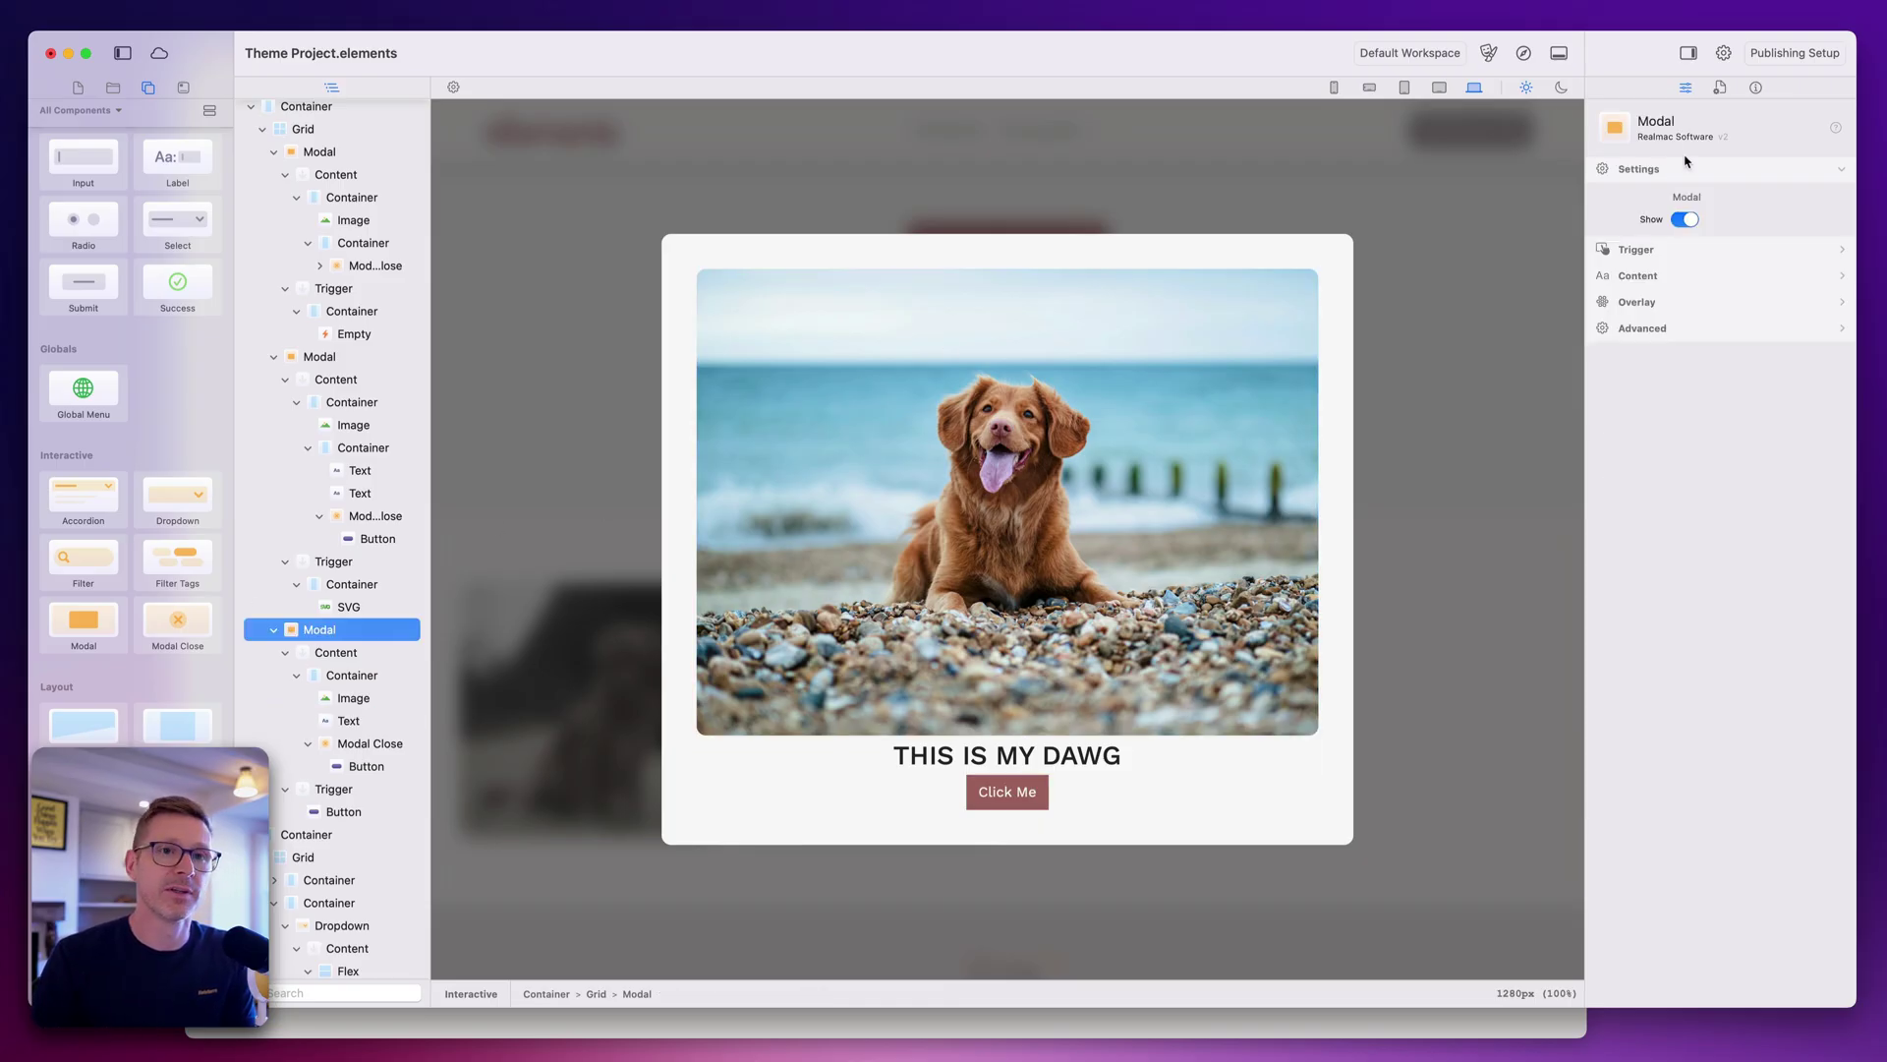
pyautogui.click(1683, 219)
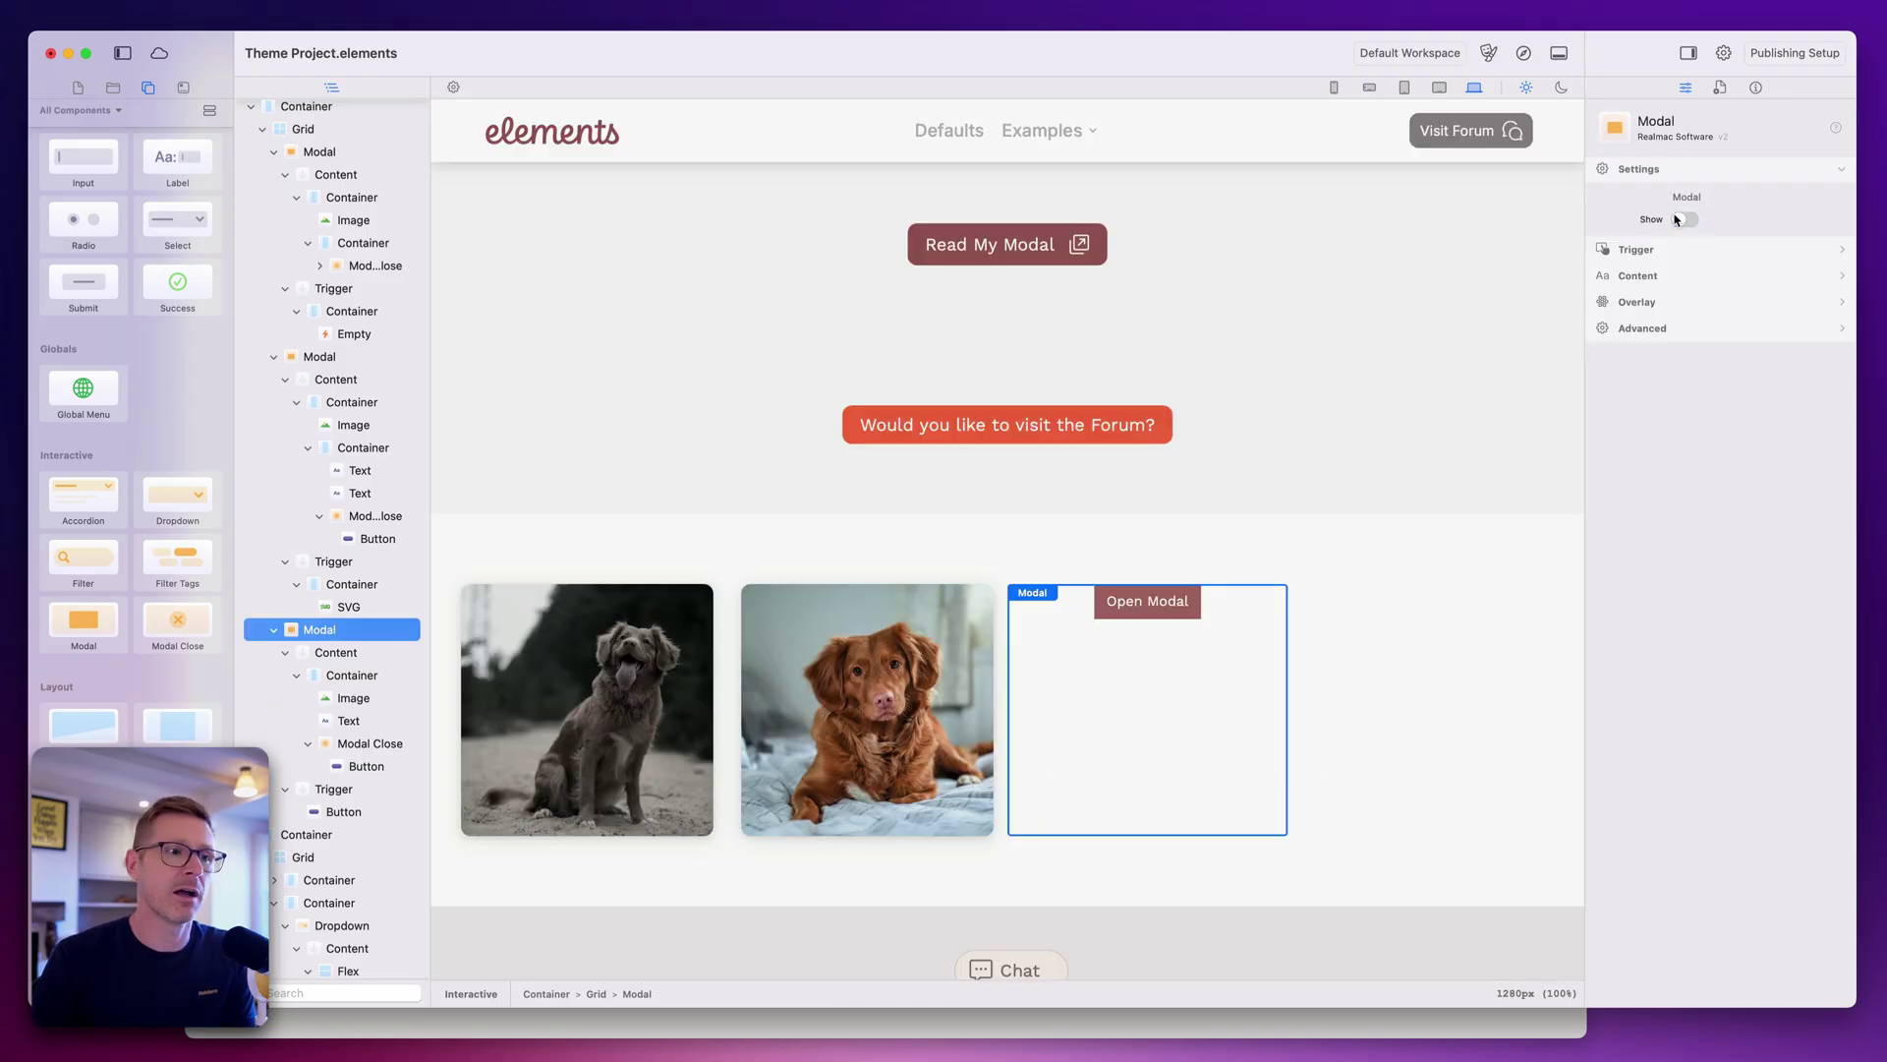
pyautogui.click(1166, 614)
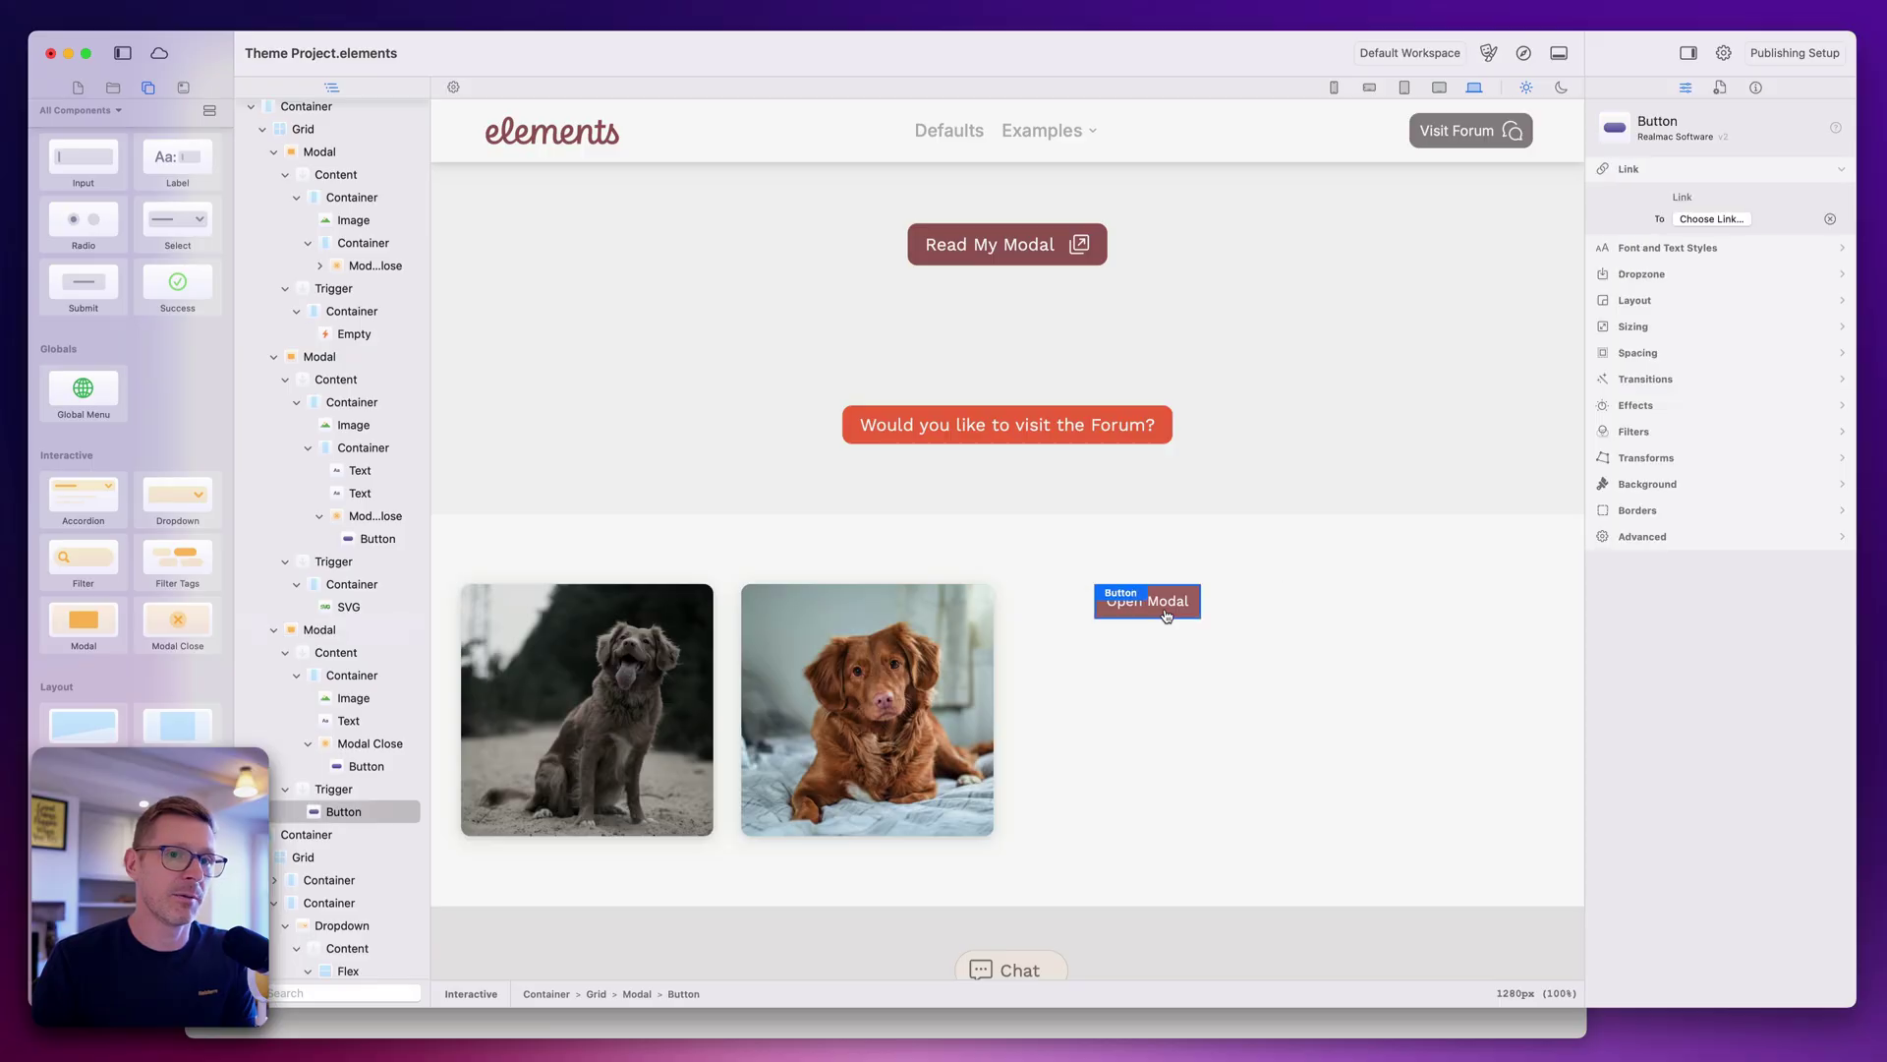
# Give the Open Modal button a Hover transform whose End state rotates 10 degrees and scales to 130%.
pyautogui.click(1678, 456)
pyautogui.click(1759, 437)
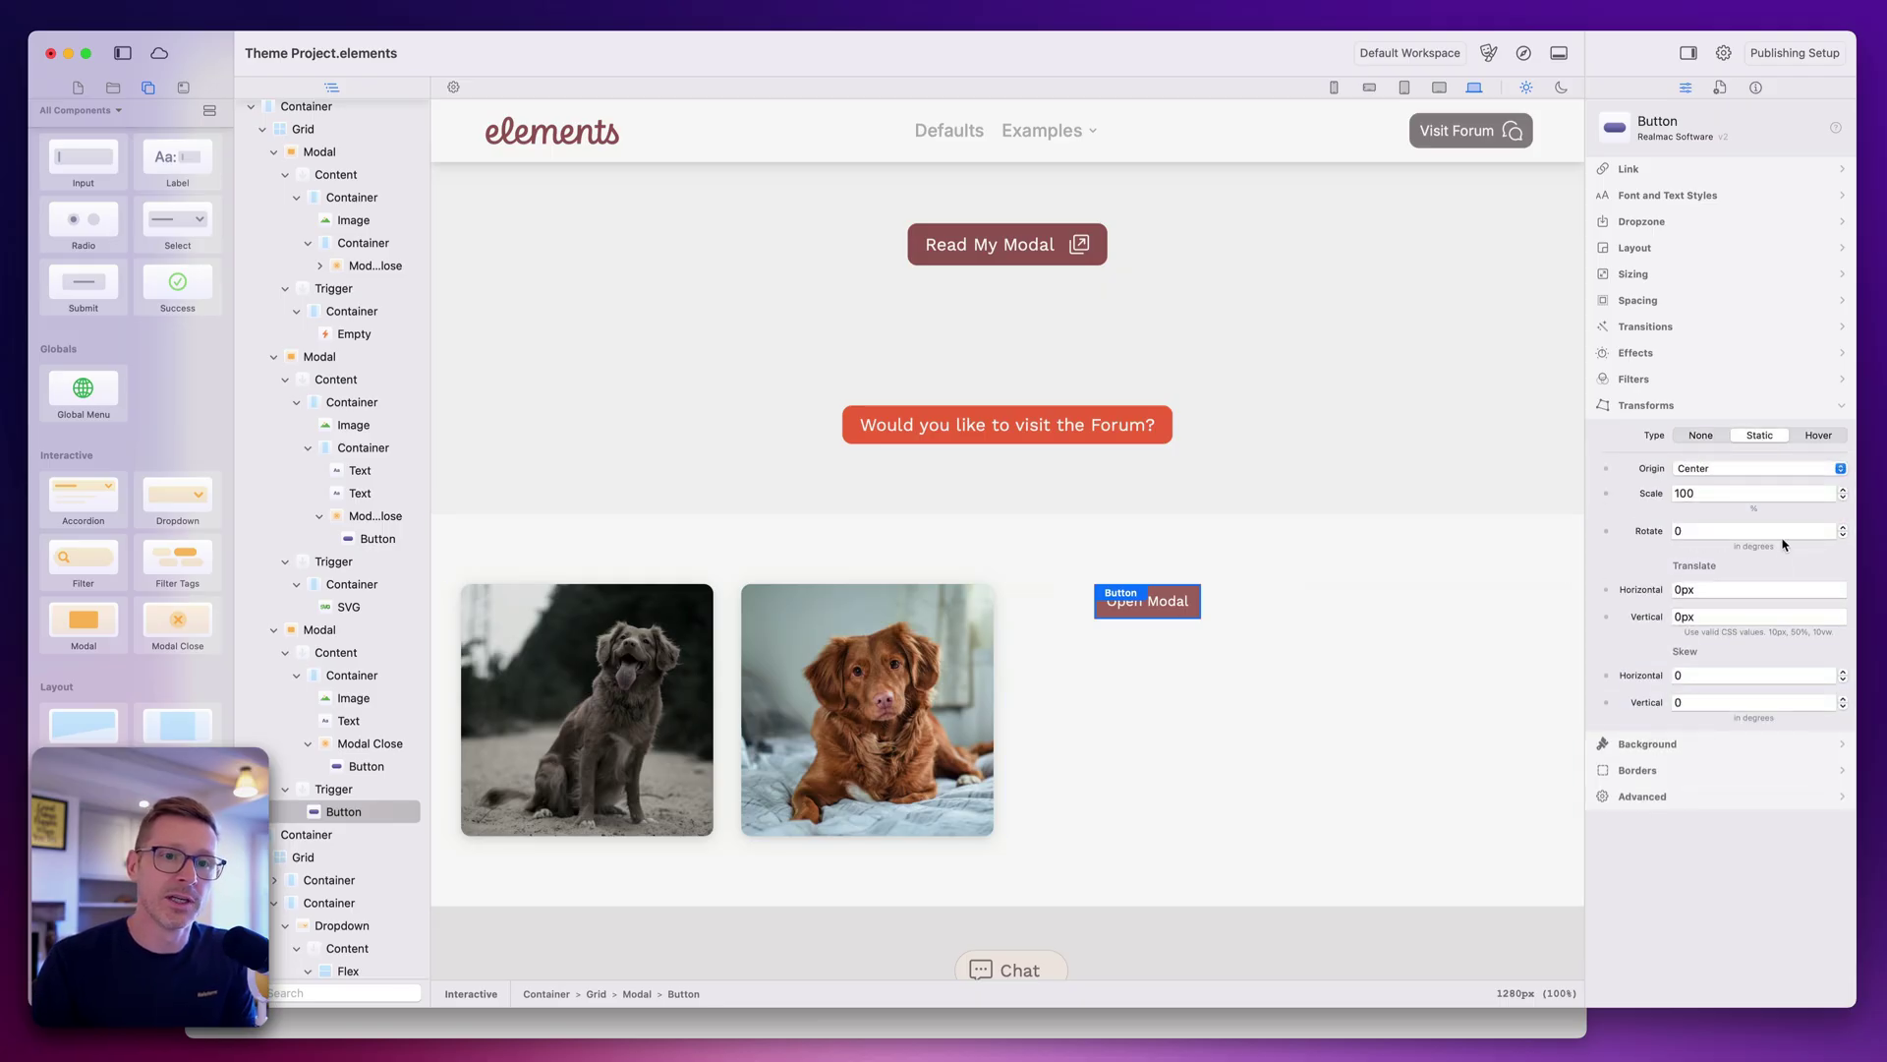
pyautogui.click(1817, 436)
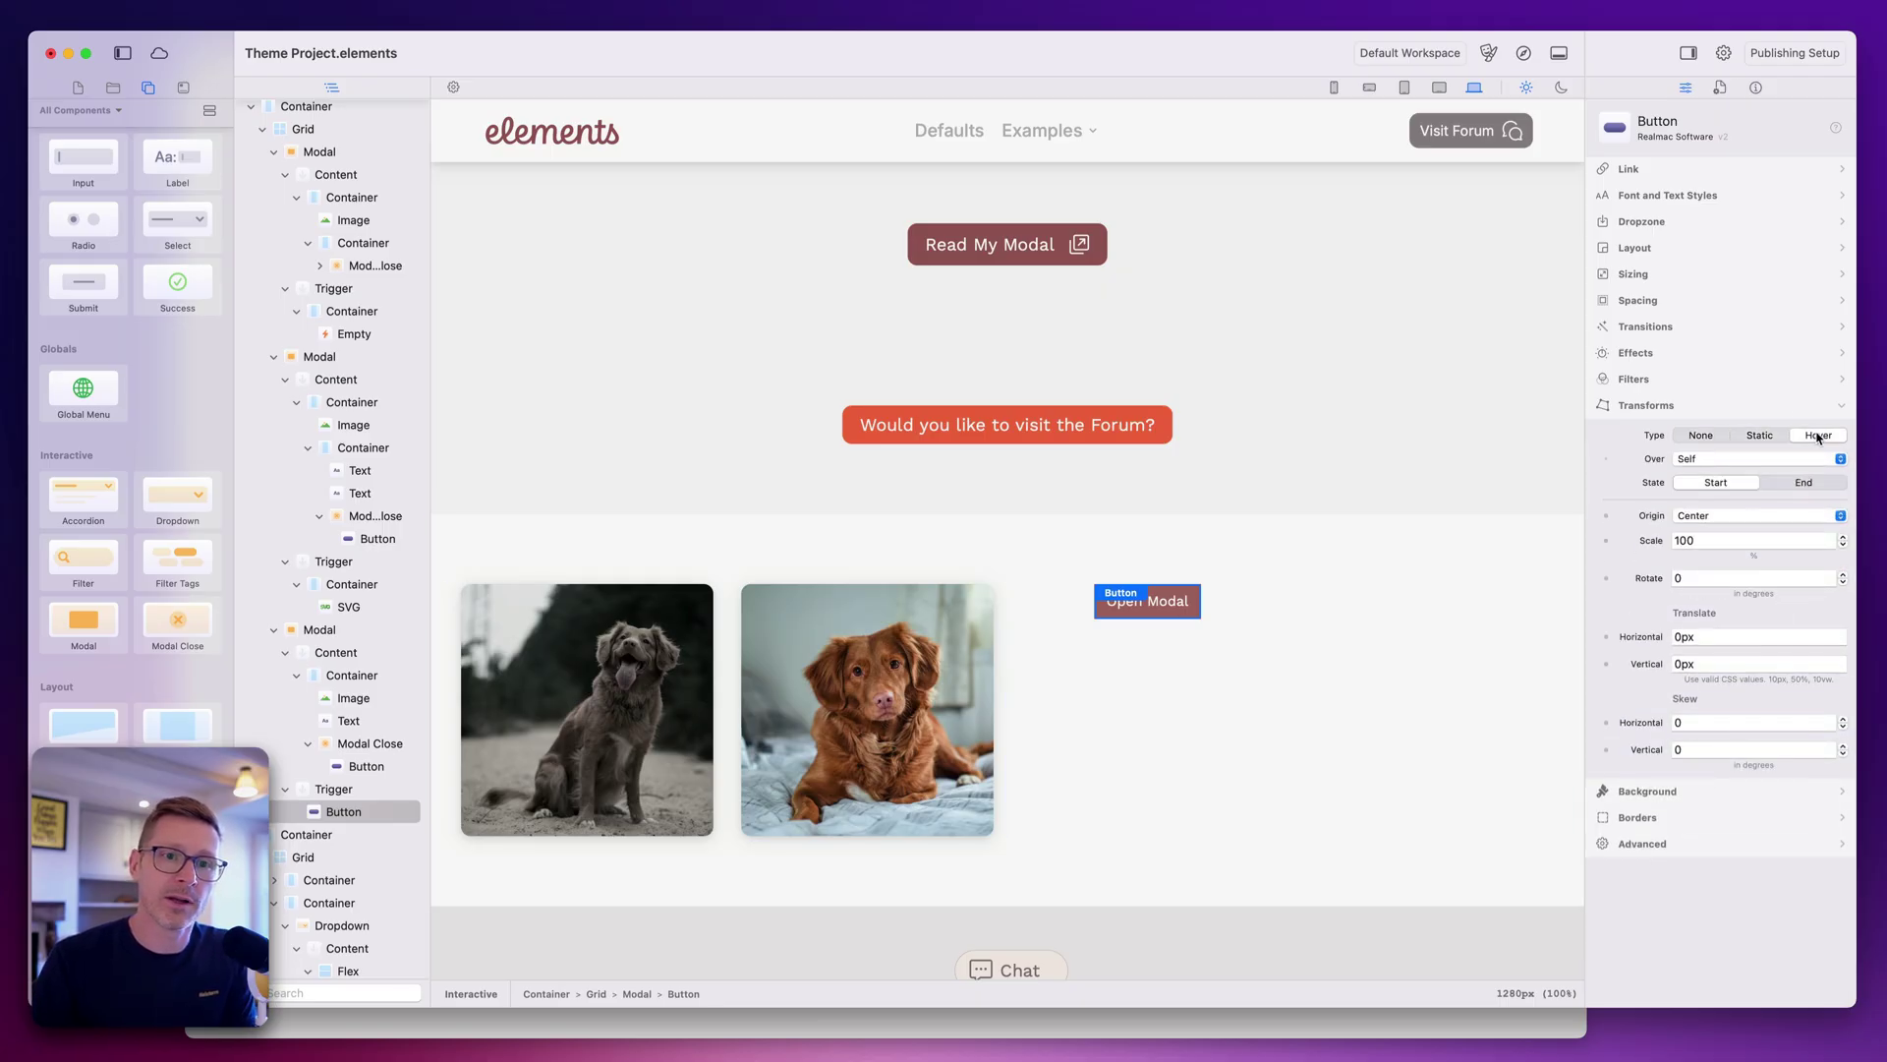
pyautogui.click(1715, 577)
pyautogui.write('10')
pyautogui.press('Return')
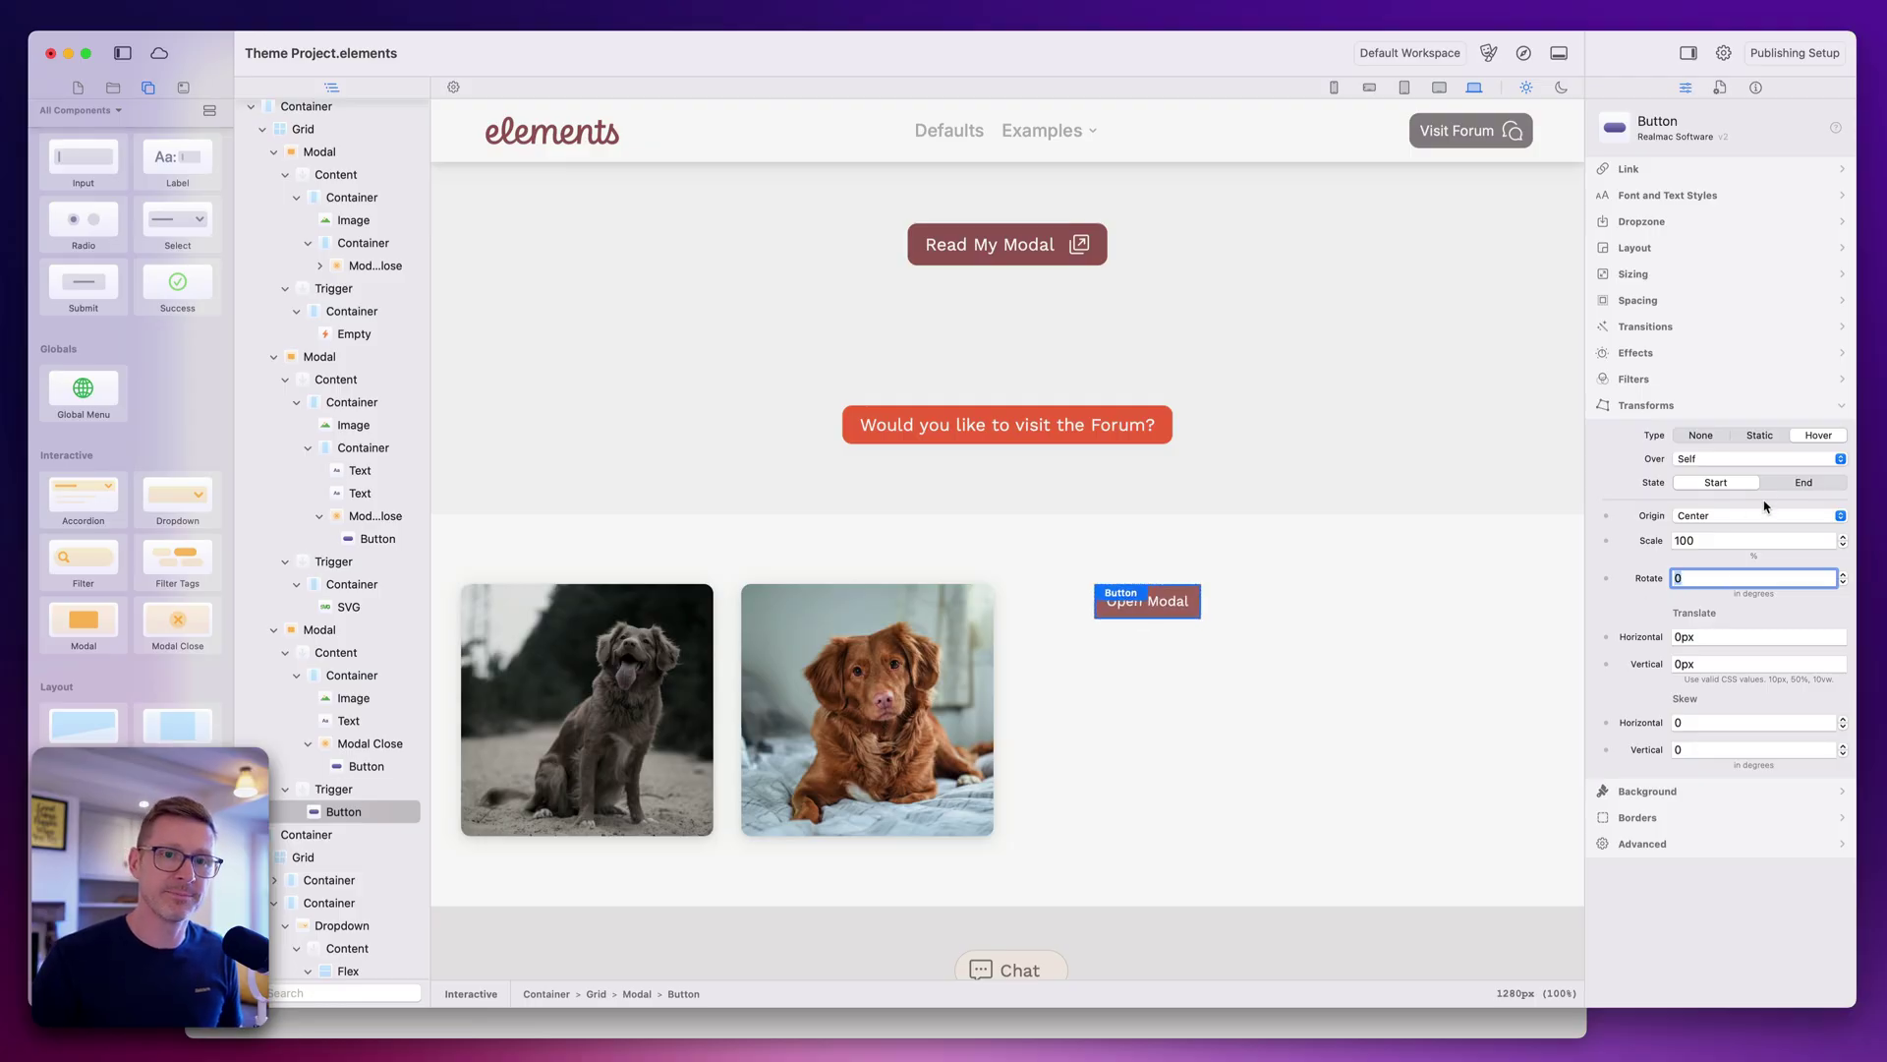
pyautogui.click(1802, 483)
pyautogui.click(1698, 573)
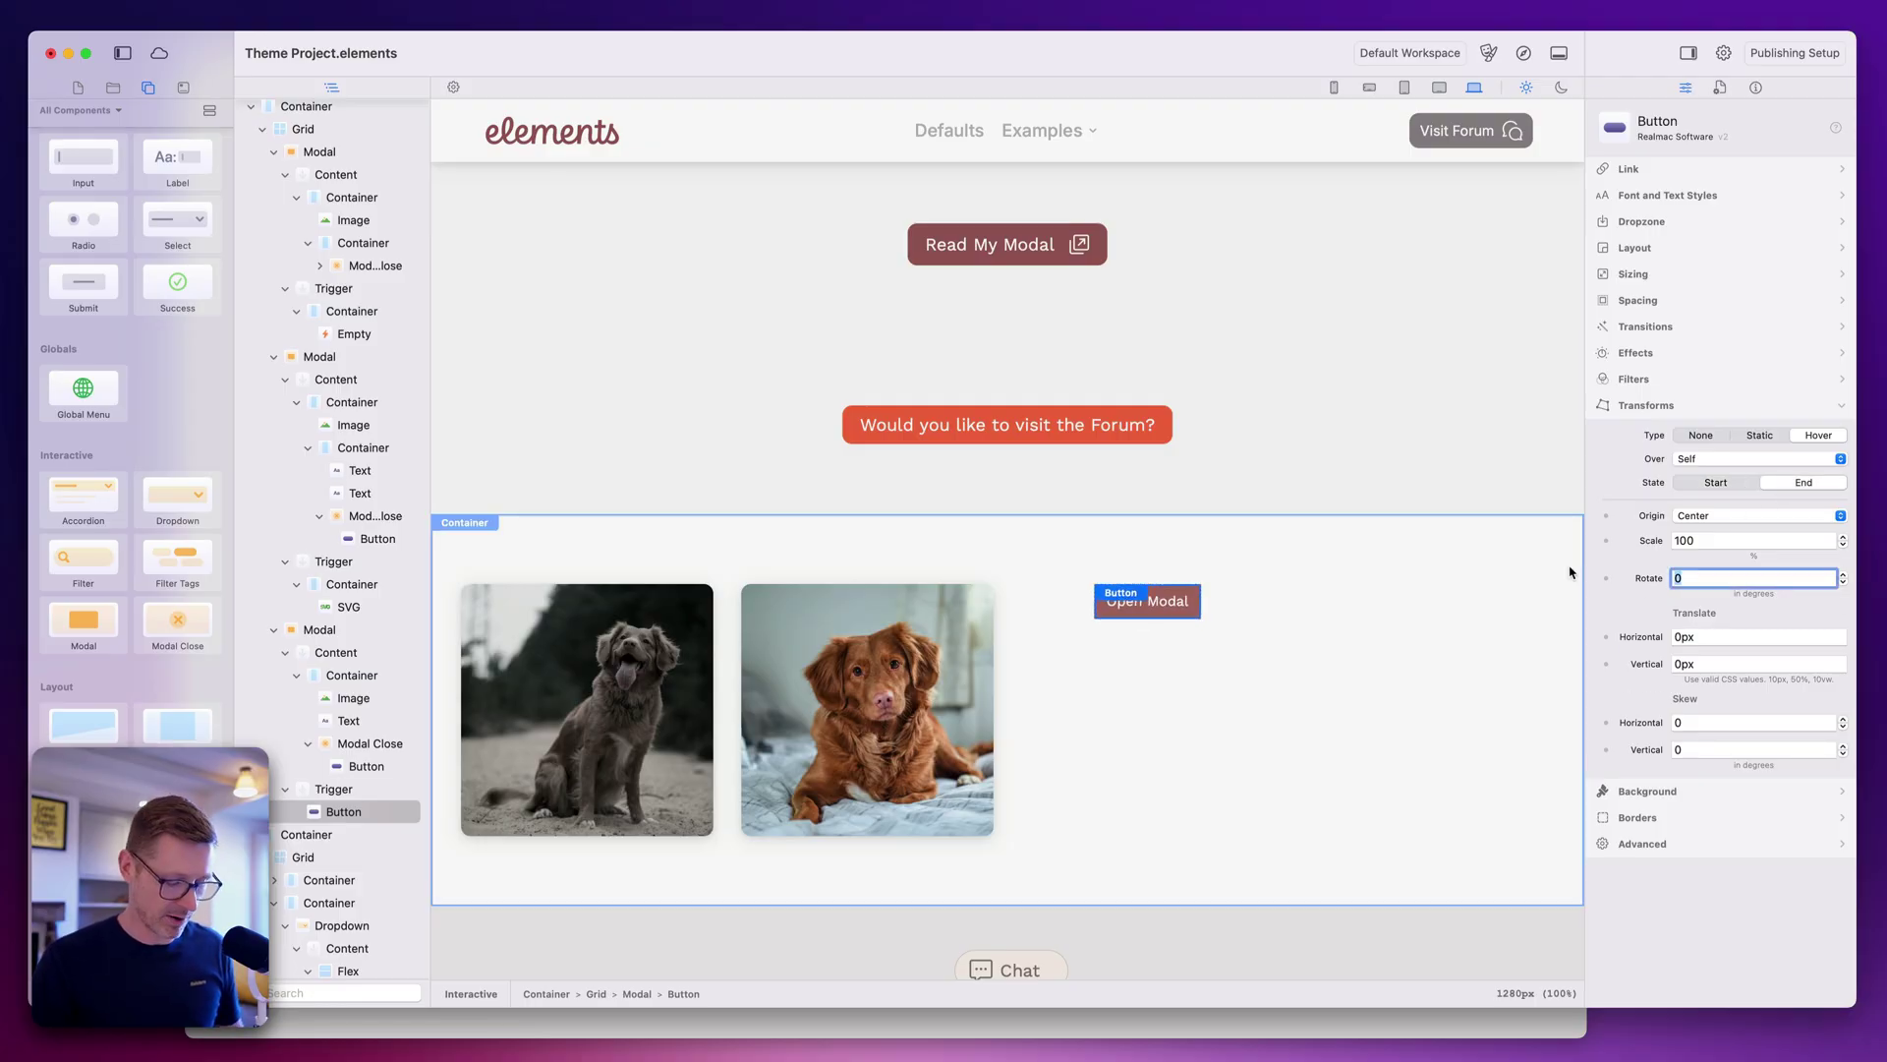
pyautogui.write('10')
pyautogui.hotkey('shift', 'Tab')
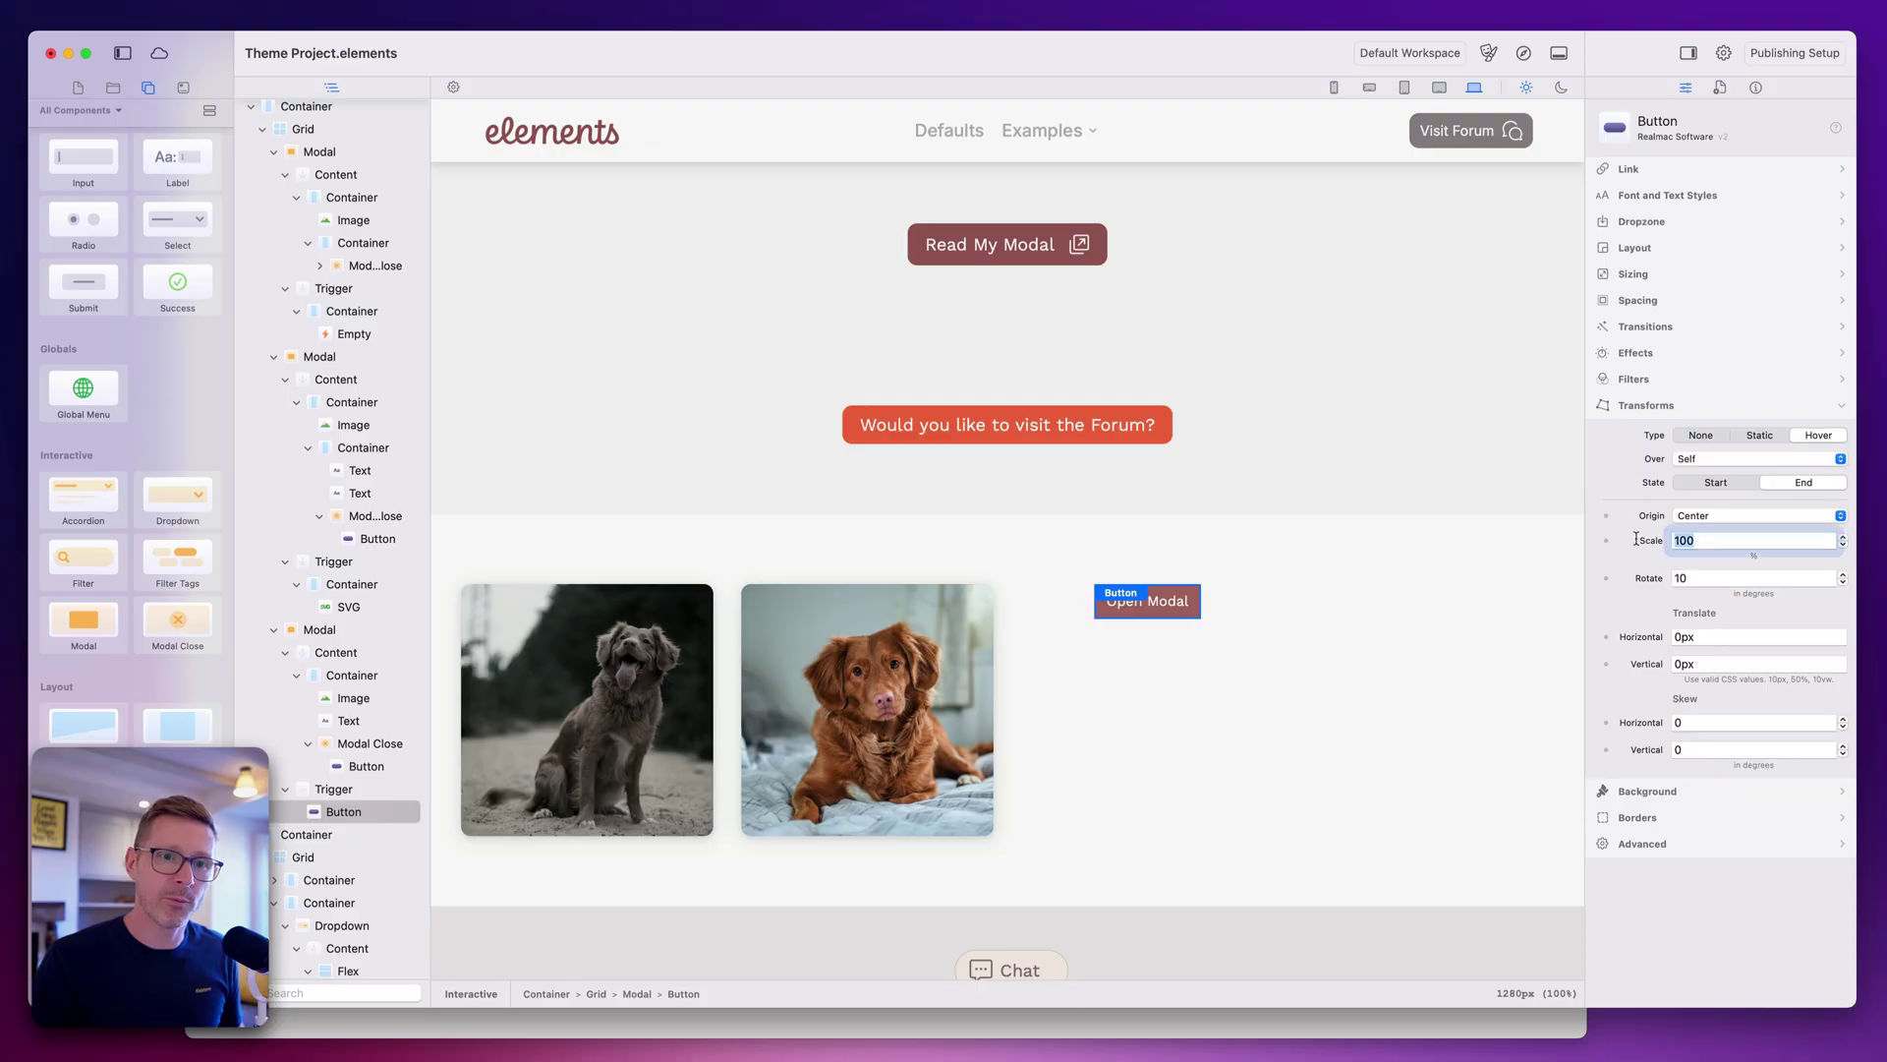
pyautogui.write('1')
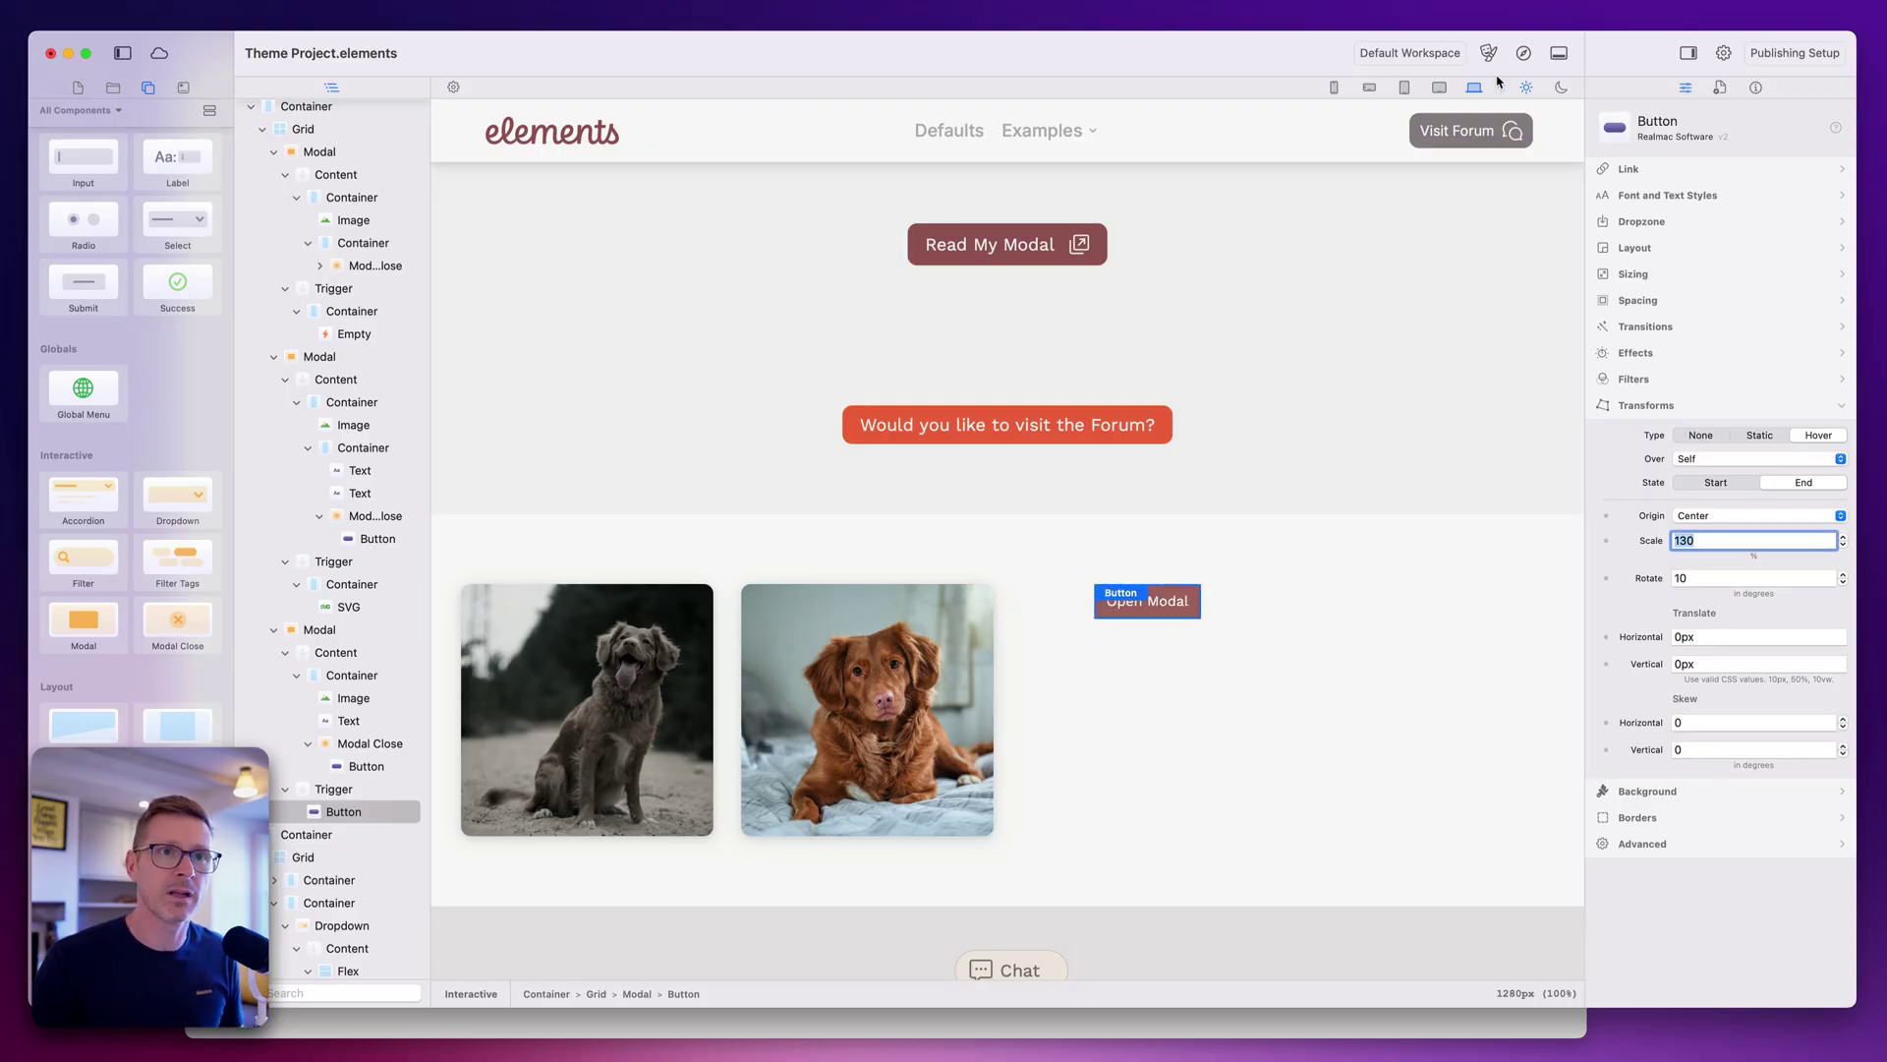
# Preview the page in the browser, test opening the modal and dismissing it, and return to Elements.
pyautogui.click(1525, 56)
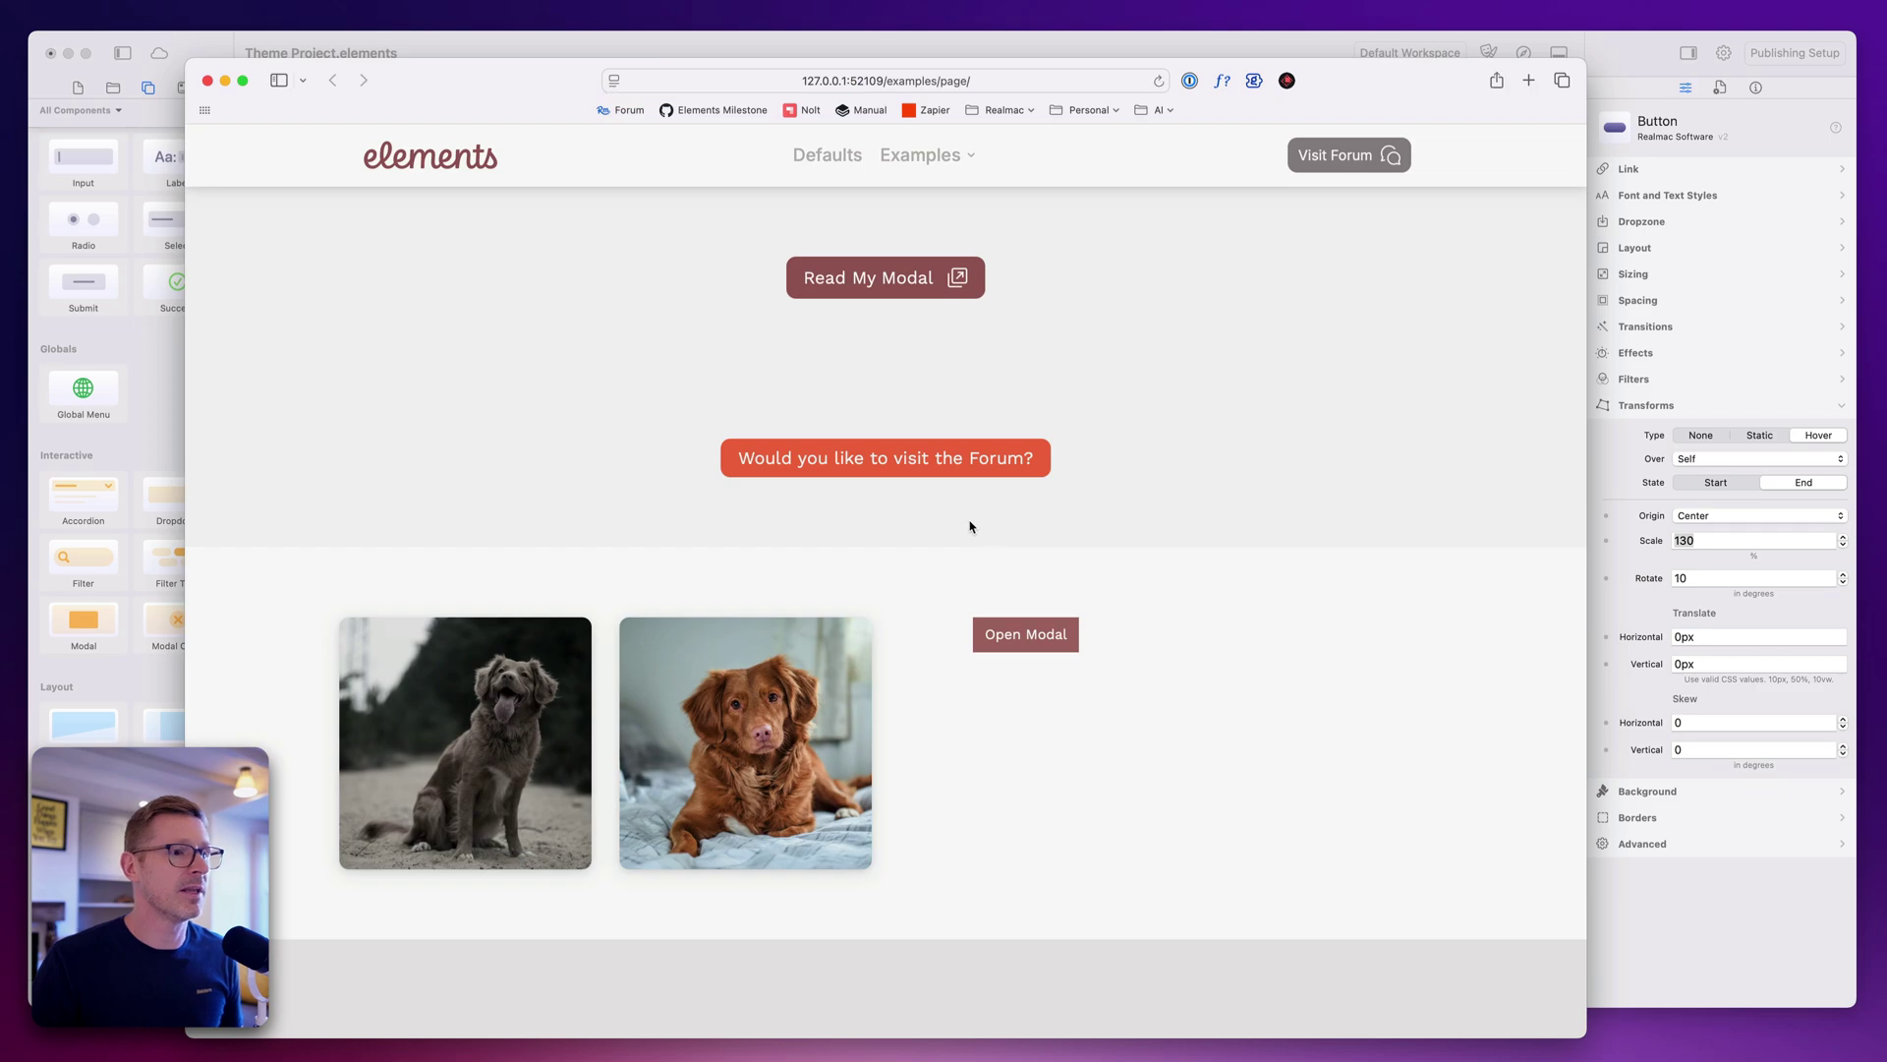
pyautogui.click(1033, 641)
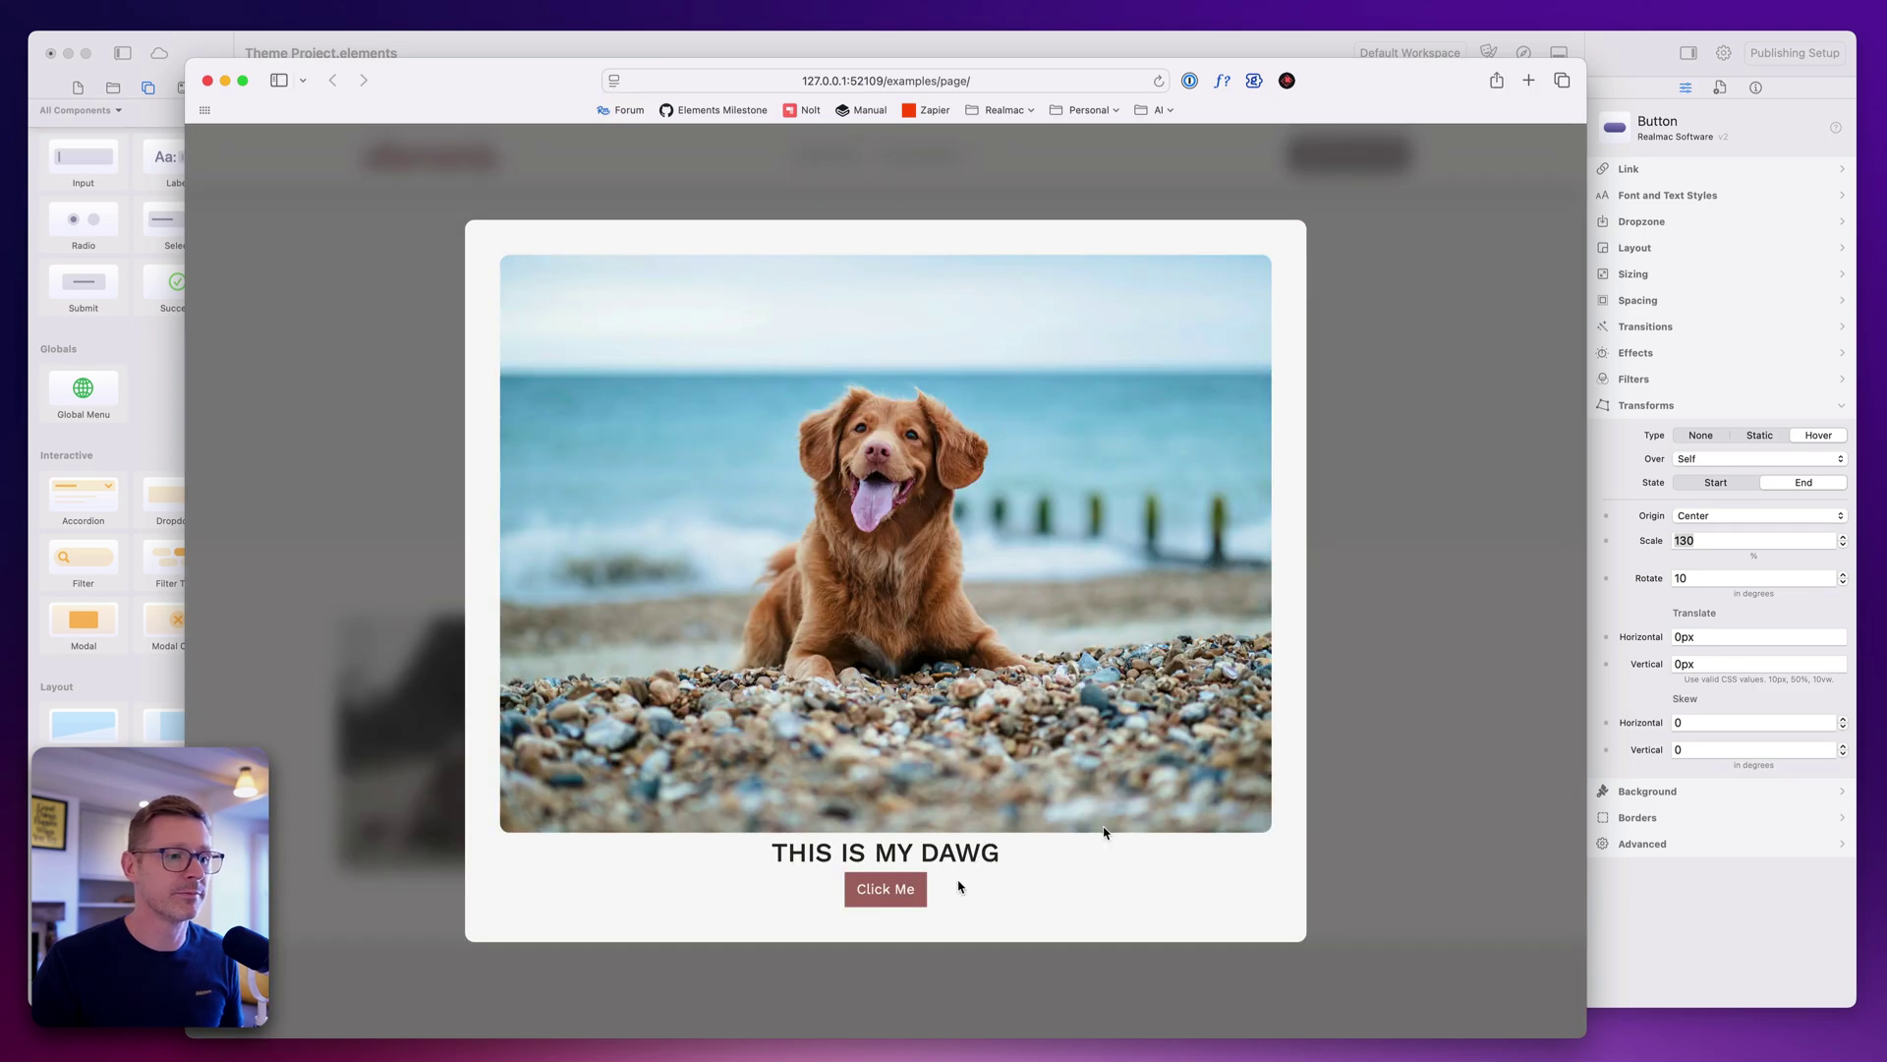
pyautogui.click(1390, 650)
pyautogui.click(1656, 915)
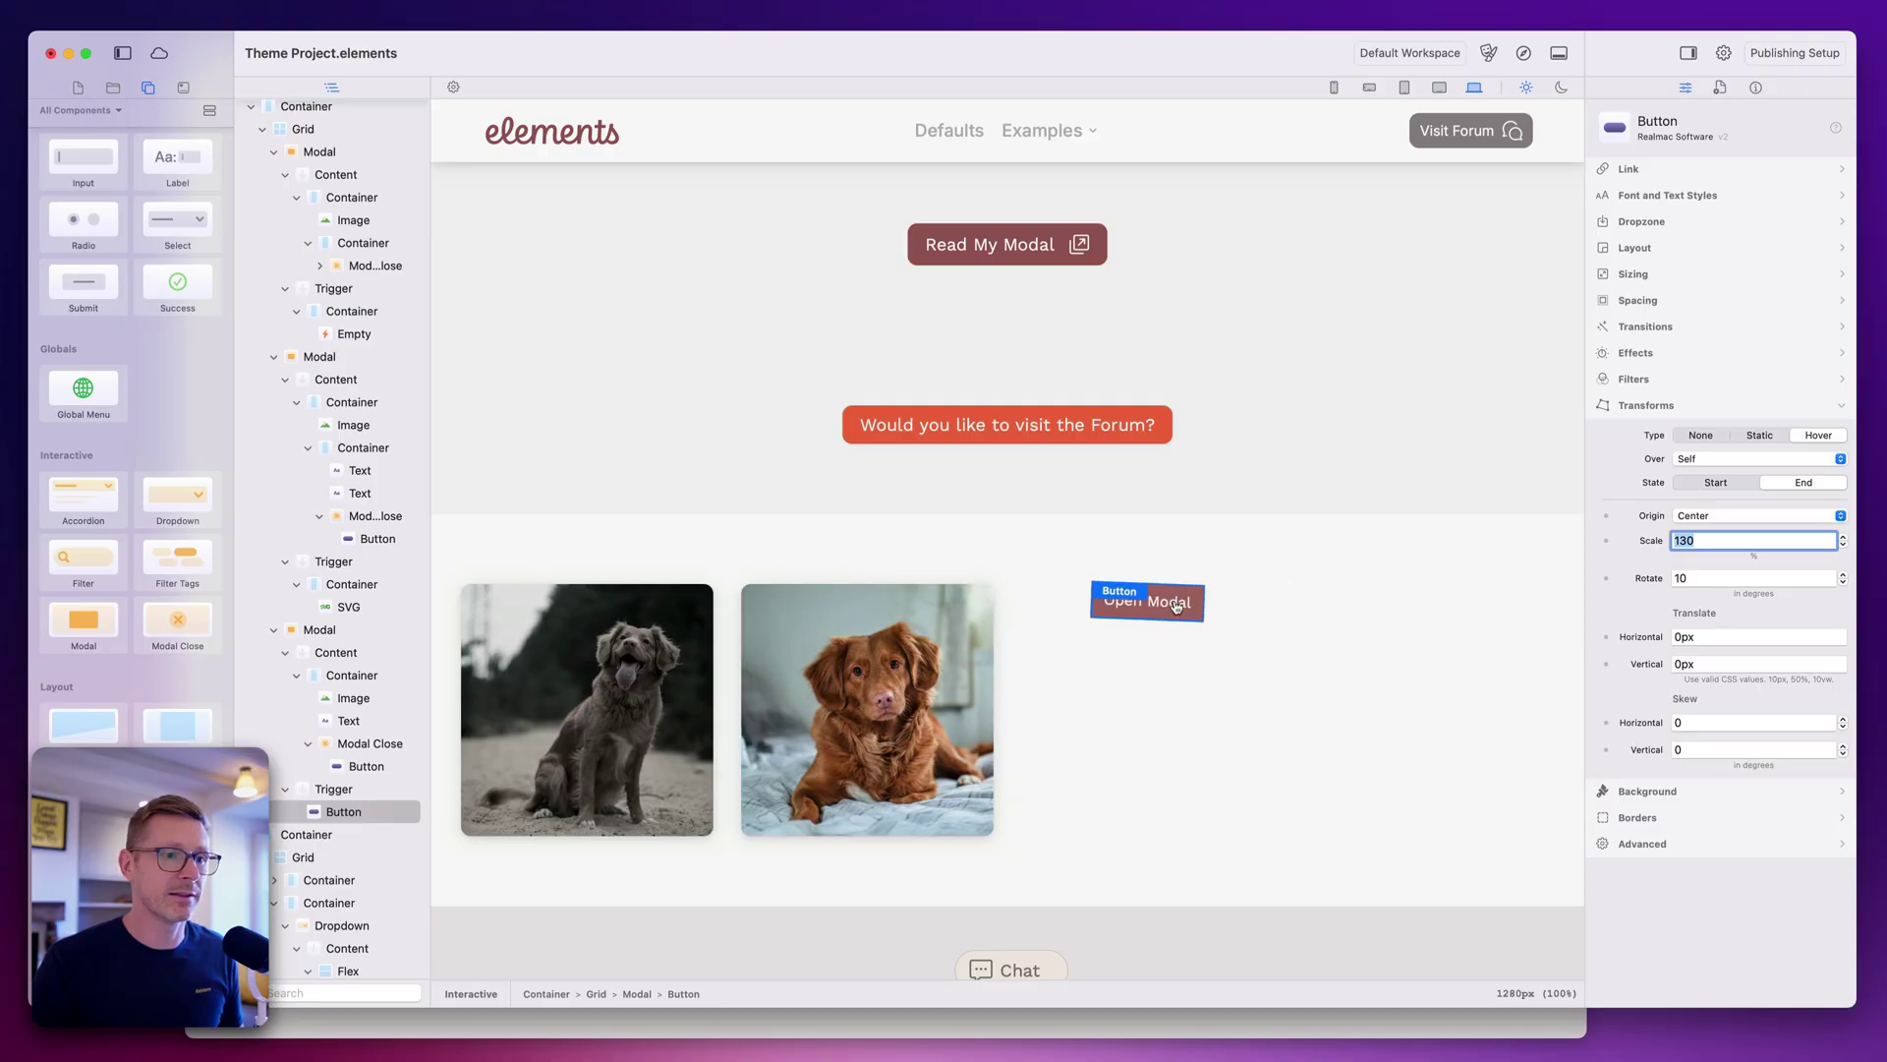
# Turn on the new modal's Show setting and give its content container a Static transform rotated 5 degrees.
pyautogui.click(1074, 641)
pyautogui.click(1685, 219)
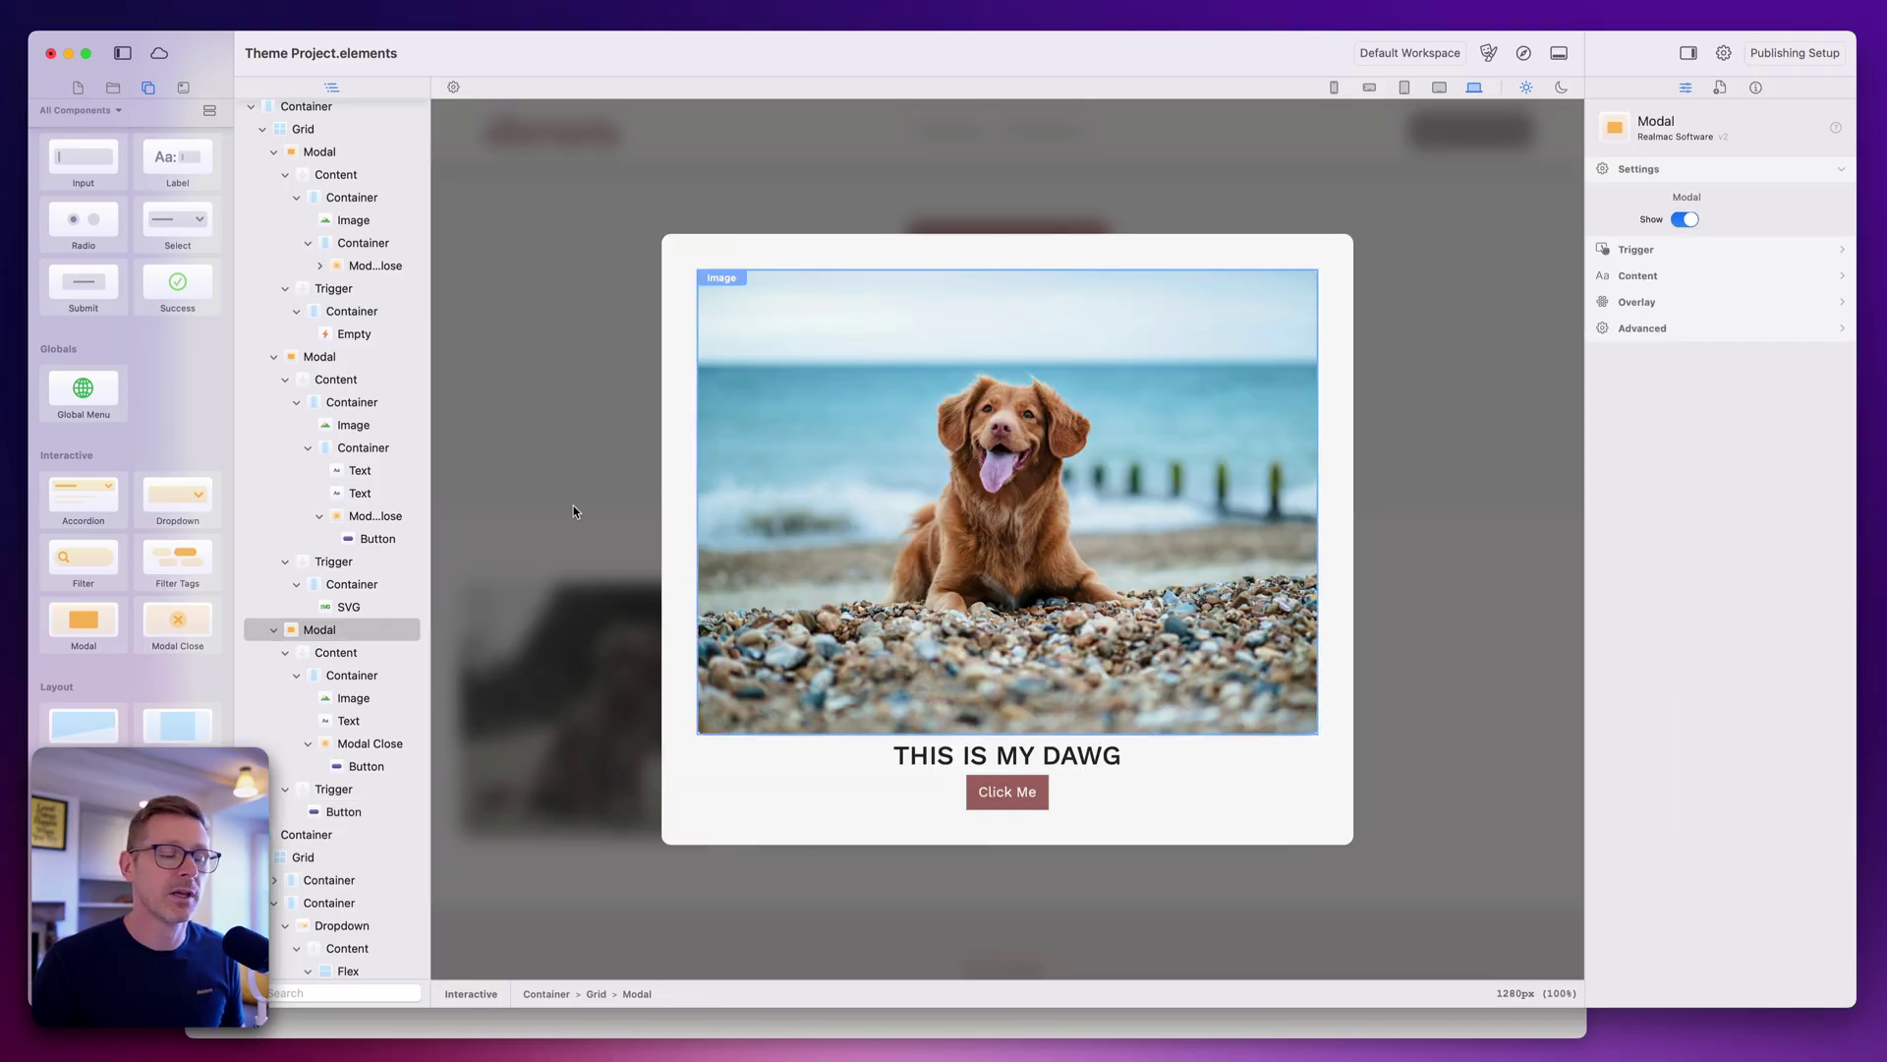
pyautogui.click(348, 675)
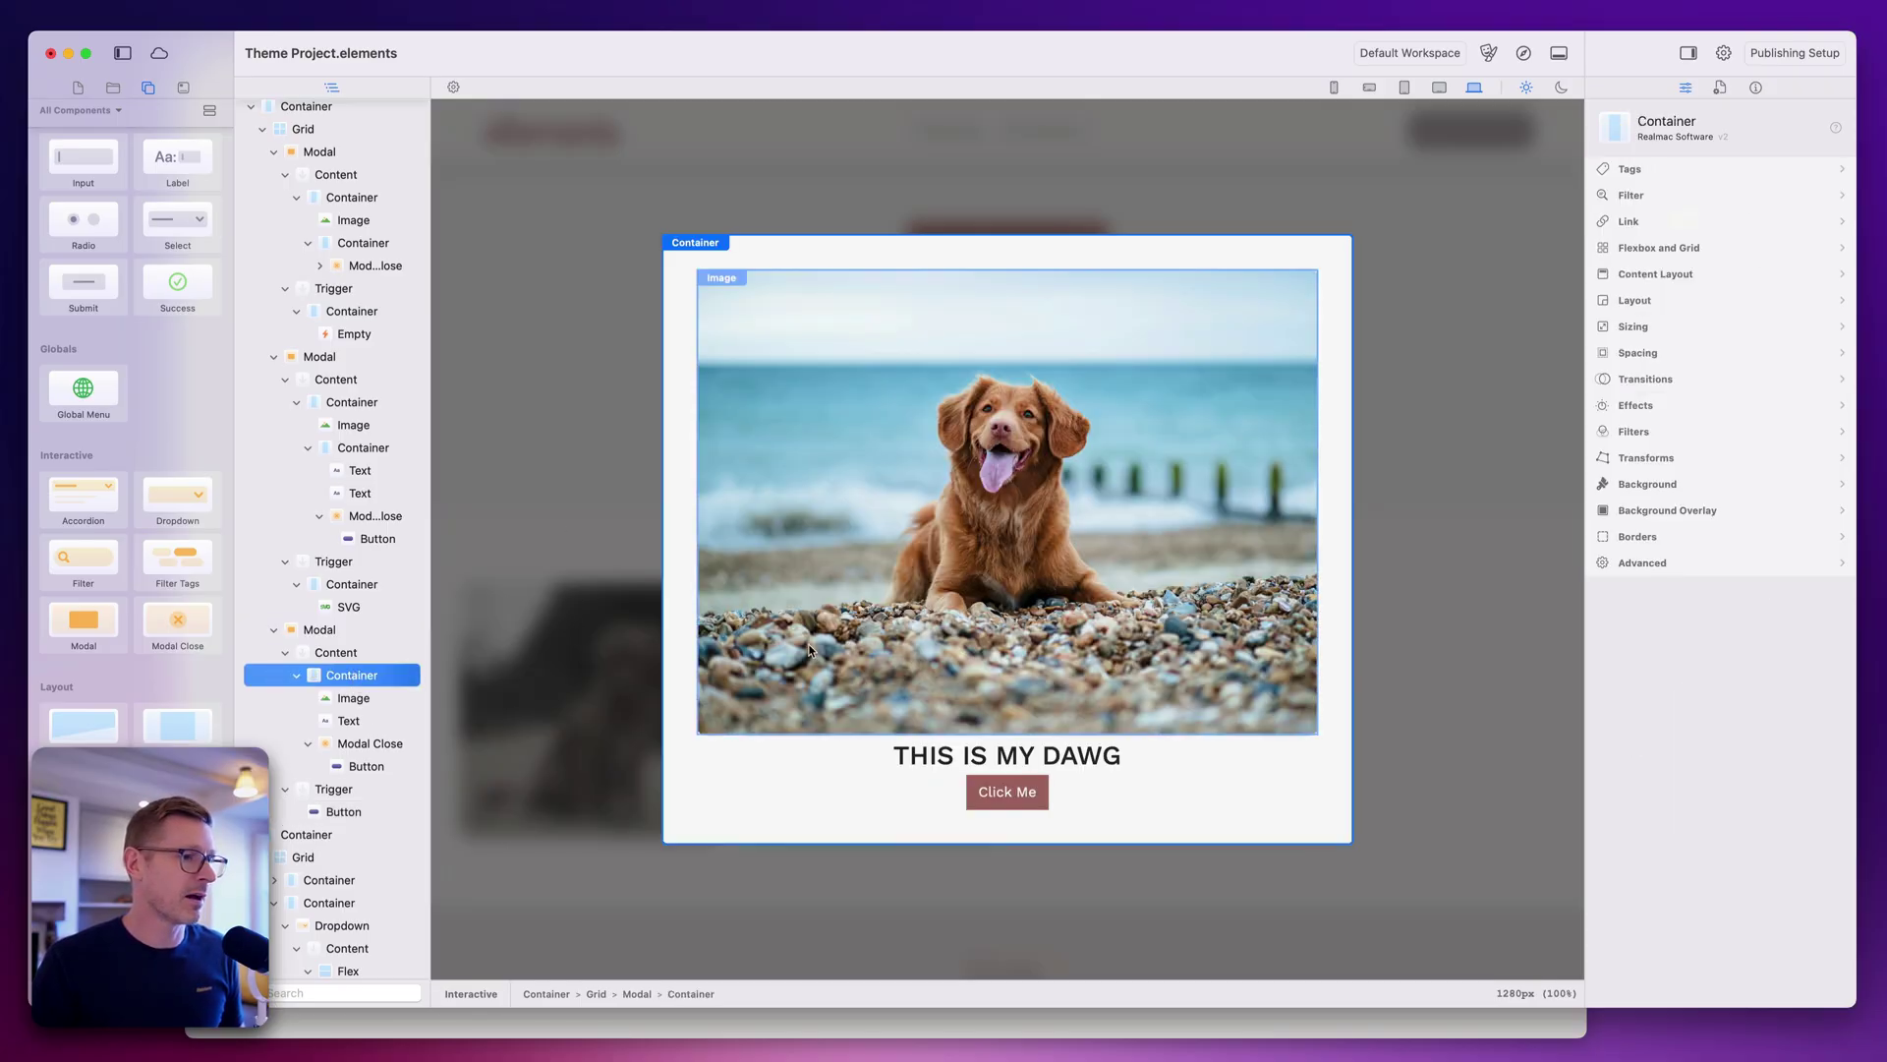
pyautogui.click(1686, 459)
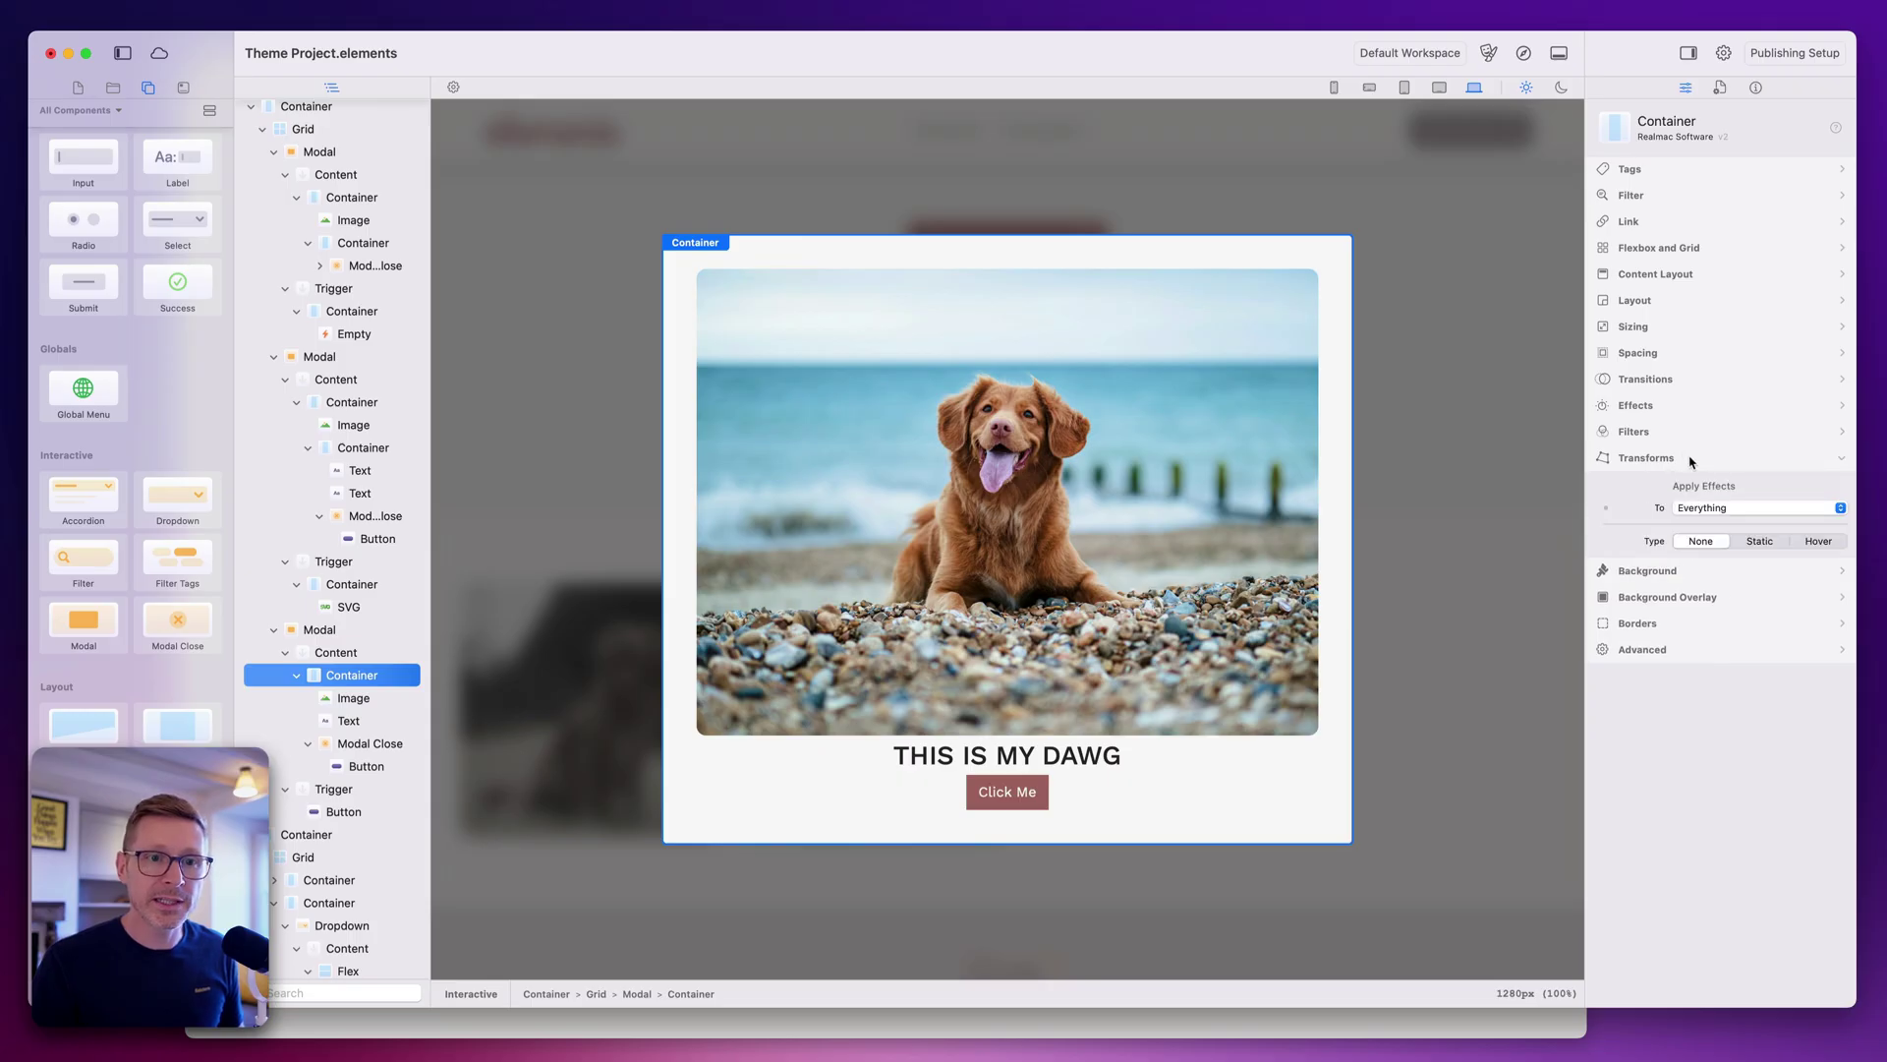
pyautogui.click(1754, 541)
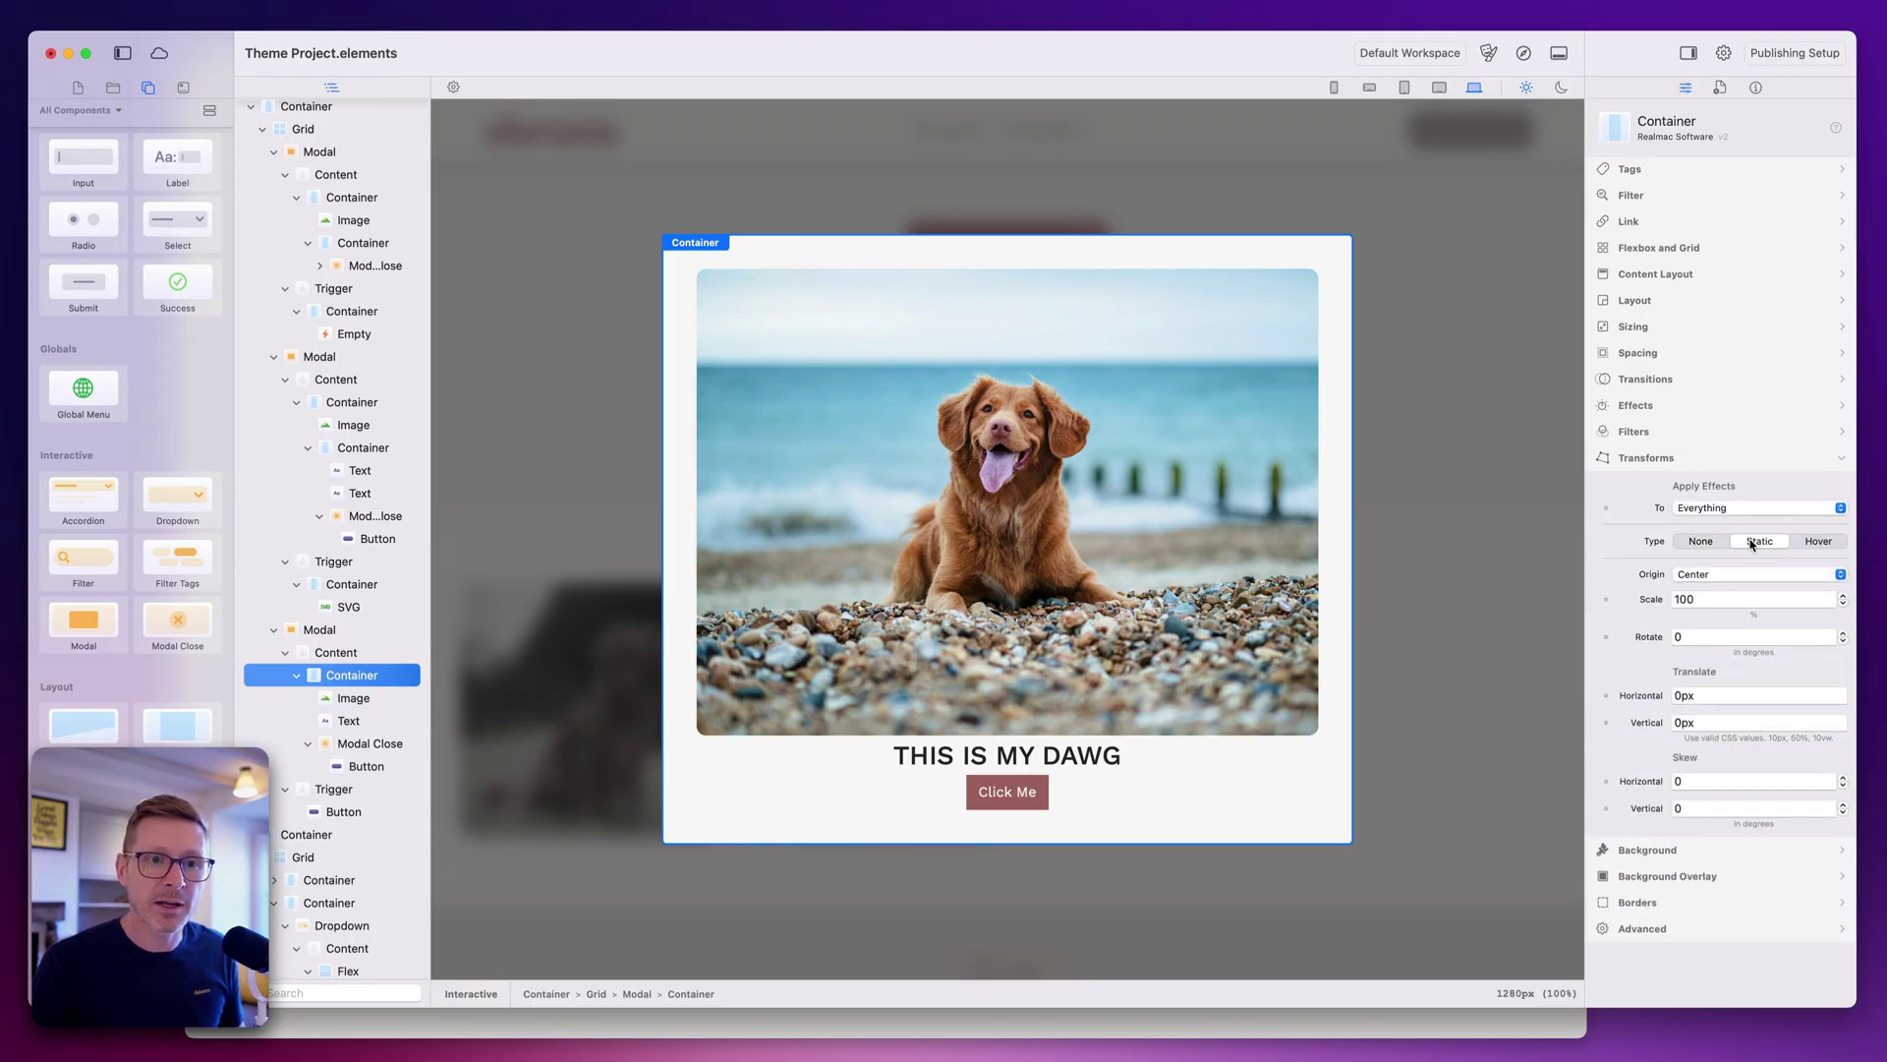
pyautogui.click(1717, 636)
pyautogui.write('5')
pyautogui.press('Return')
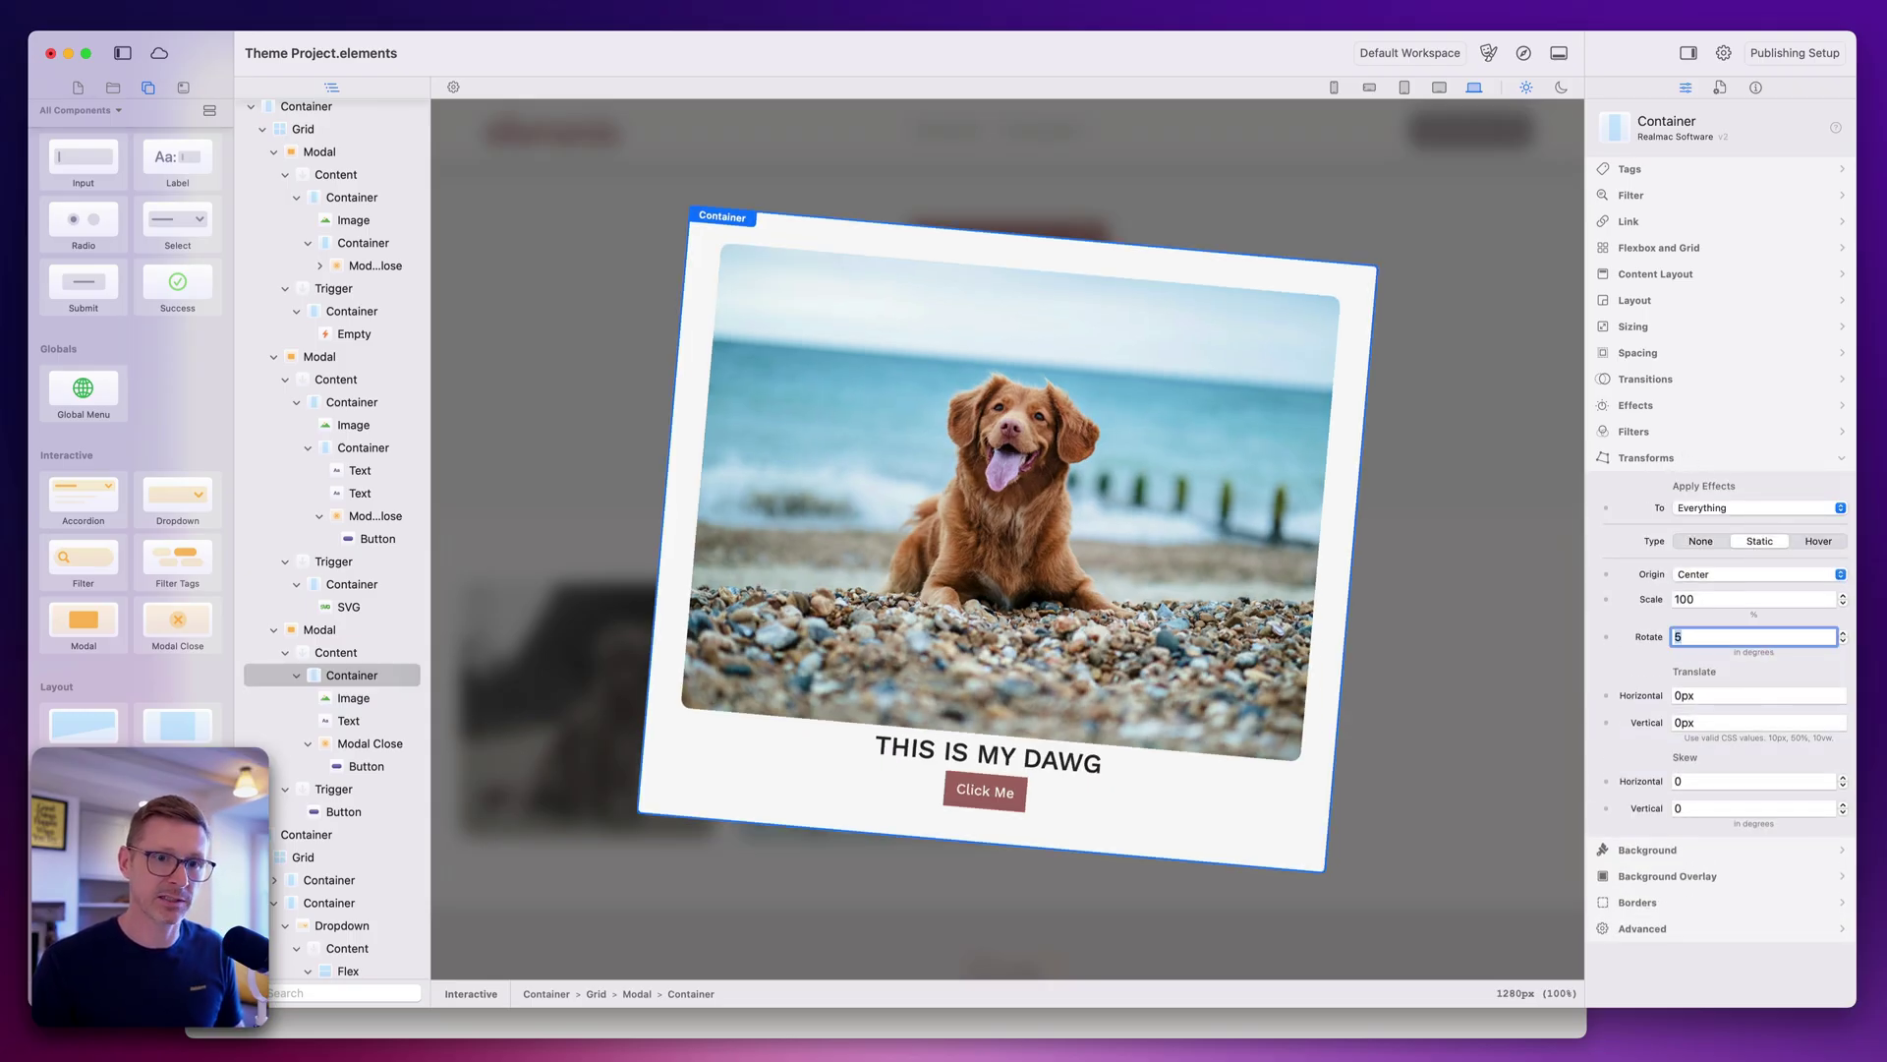
# Re-enter the modal container's transform scale as 100%.
pyautogui.click(1702, 599)
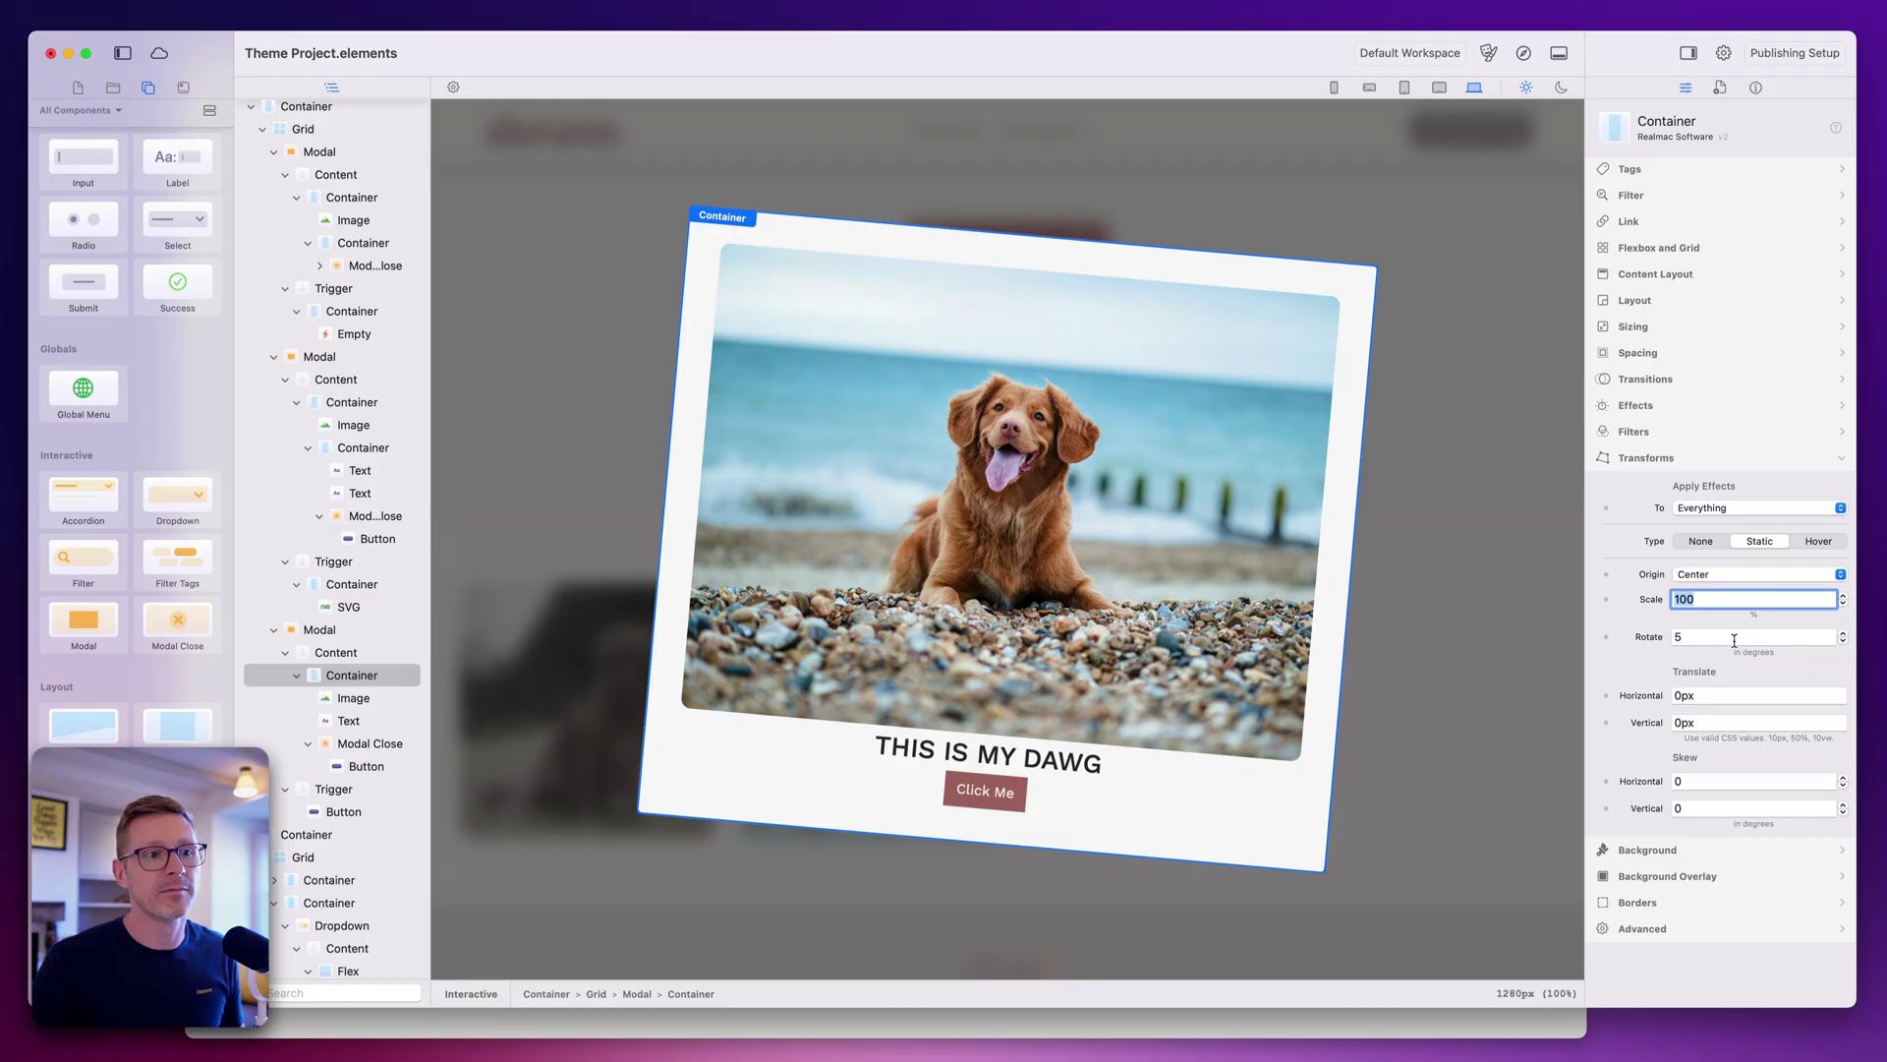
pyautogui.write('100')
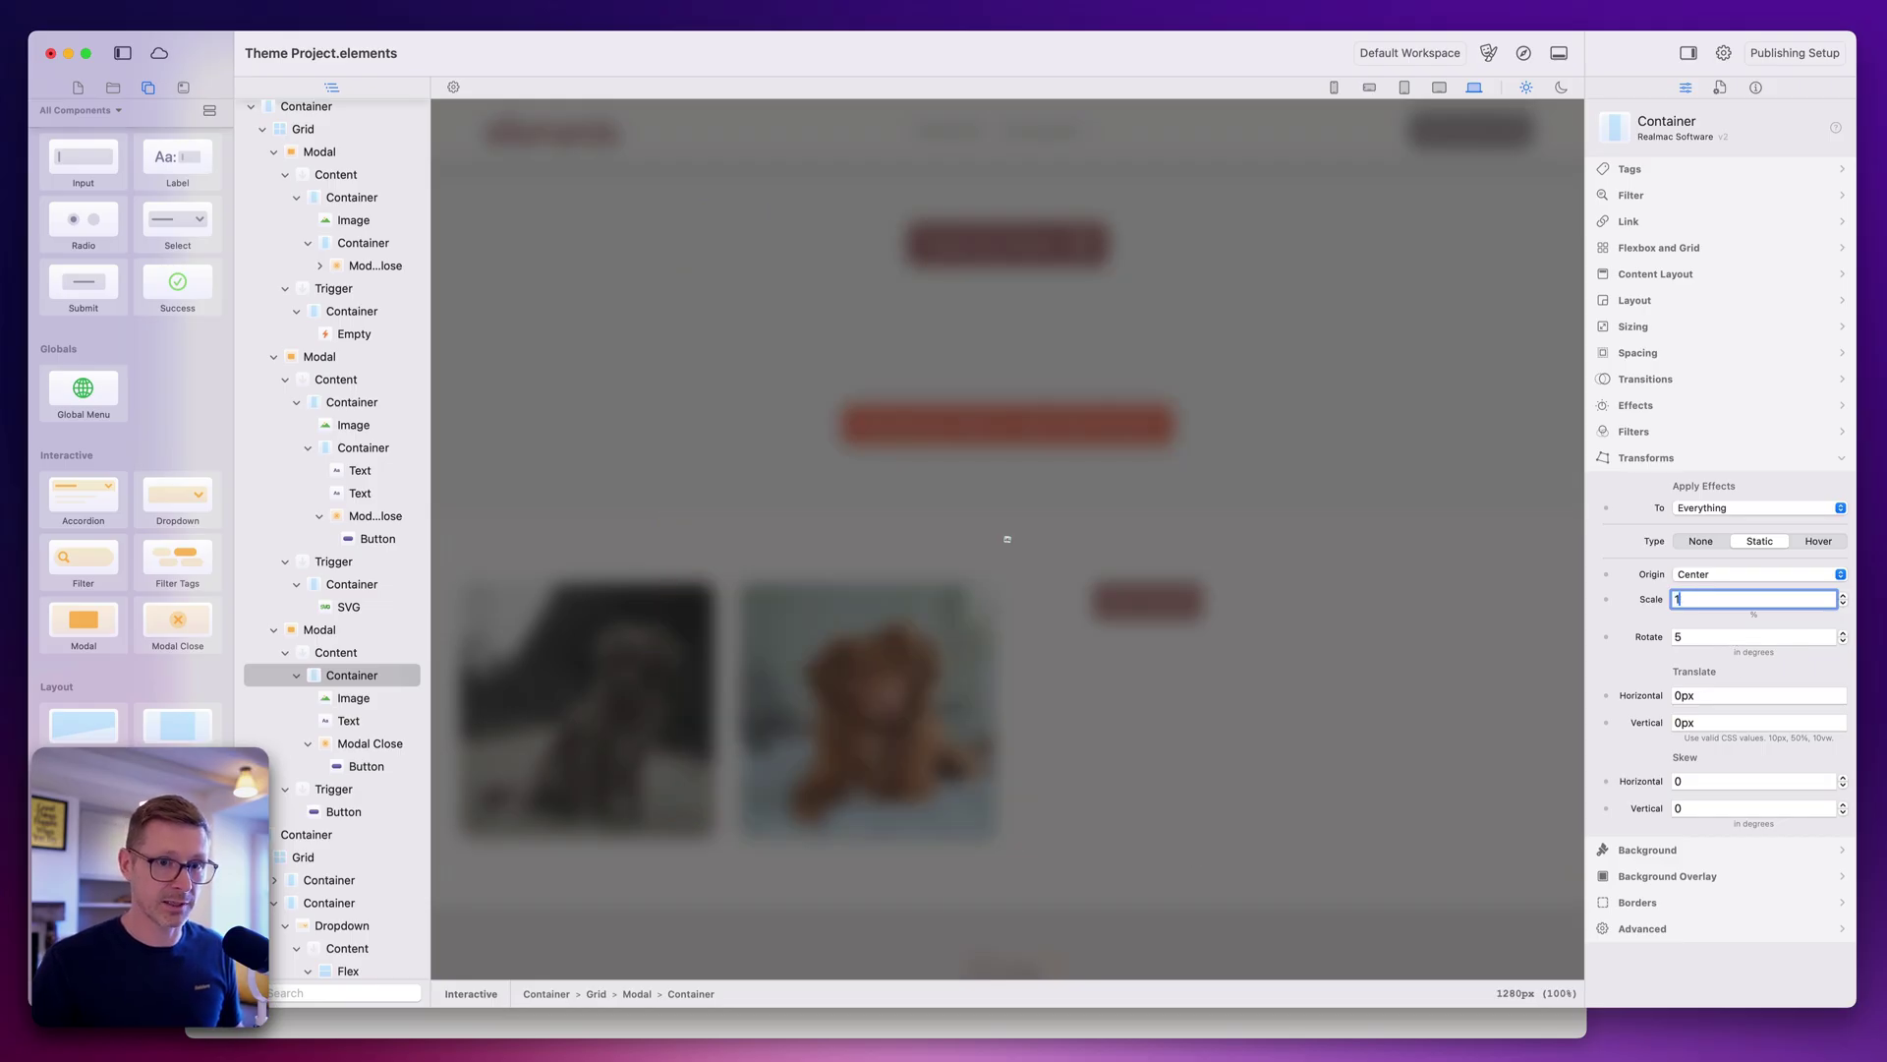
pyautogui.press('BackSpace')
pyautogui.press('BackSpace')
pyautogui.write('00')
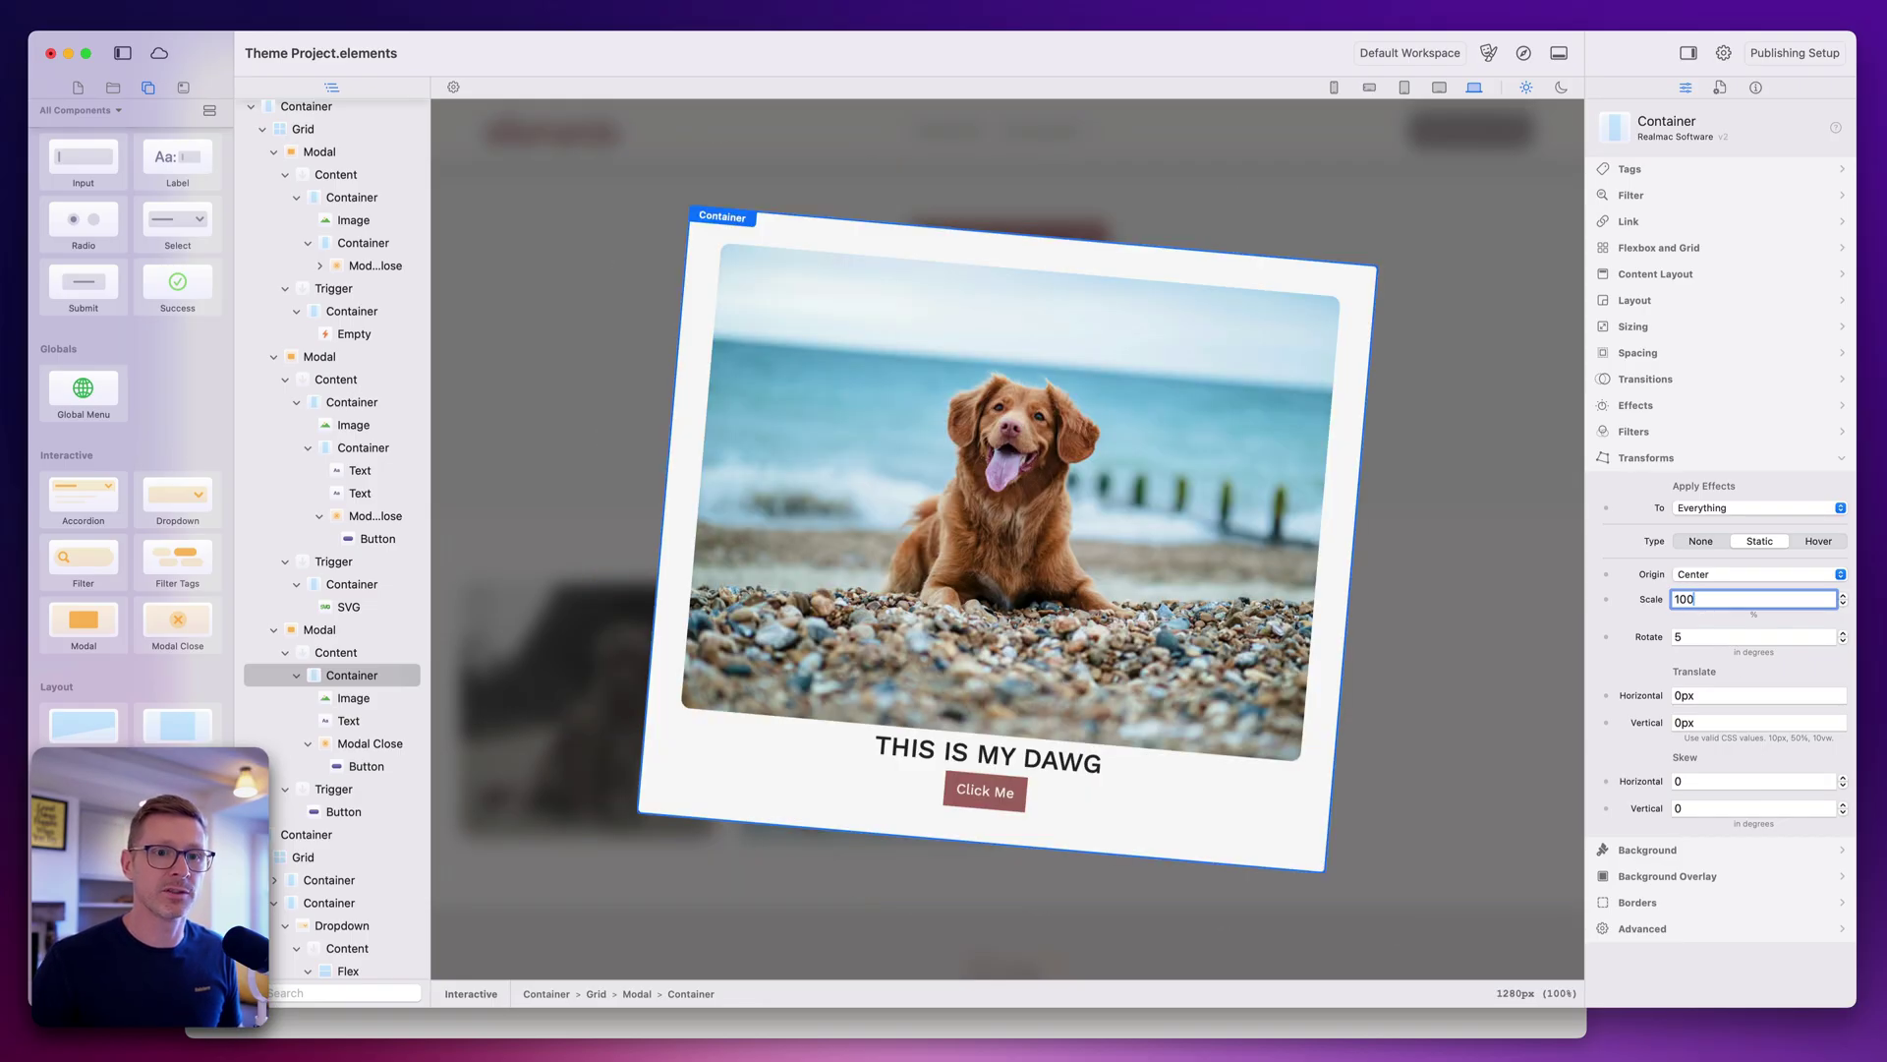
pyautogui.press('Return')
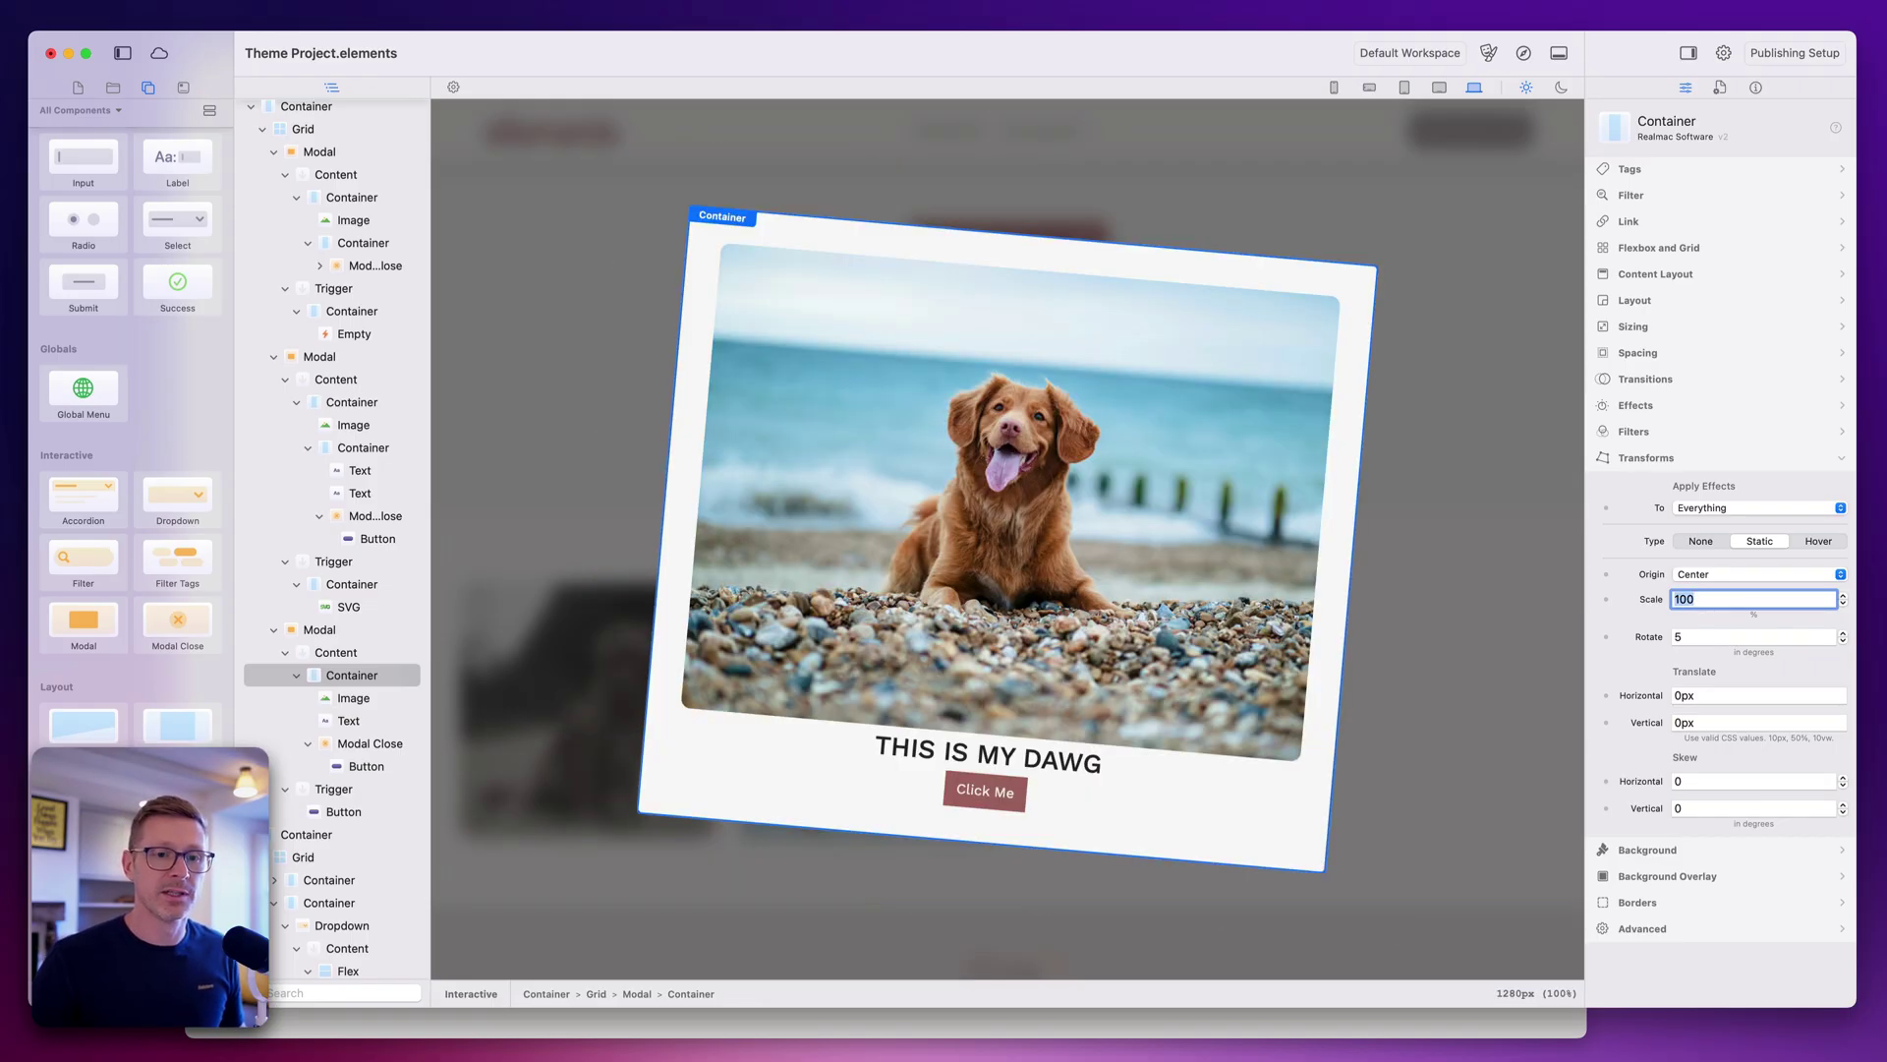
# Preview the page in the browser, open the rotated modal, and return to Elements.
pyautogui.click(1559, 87)
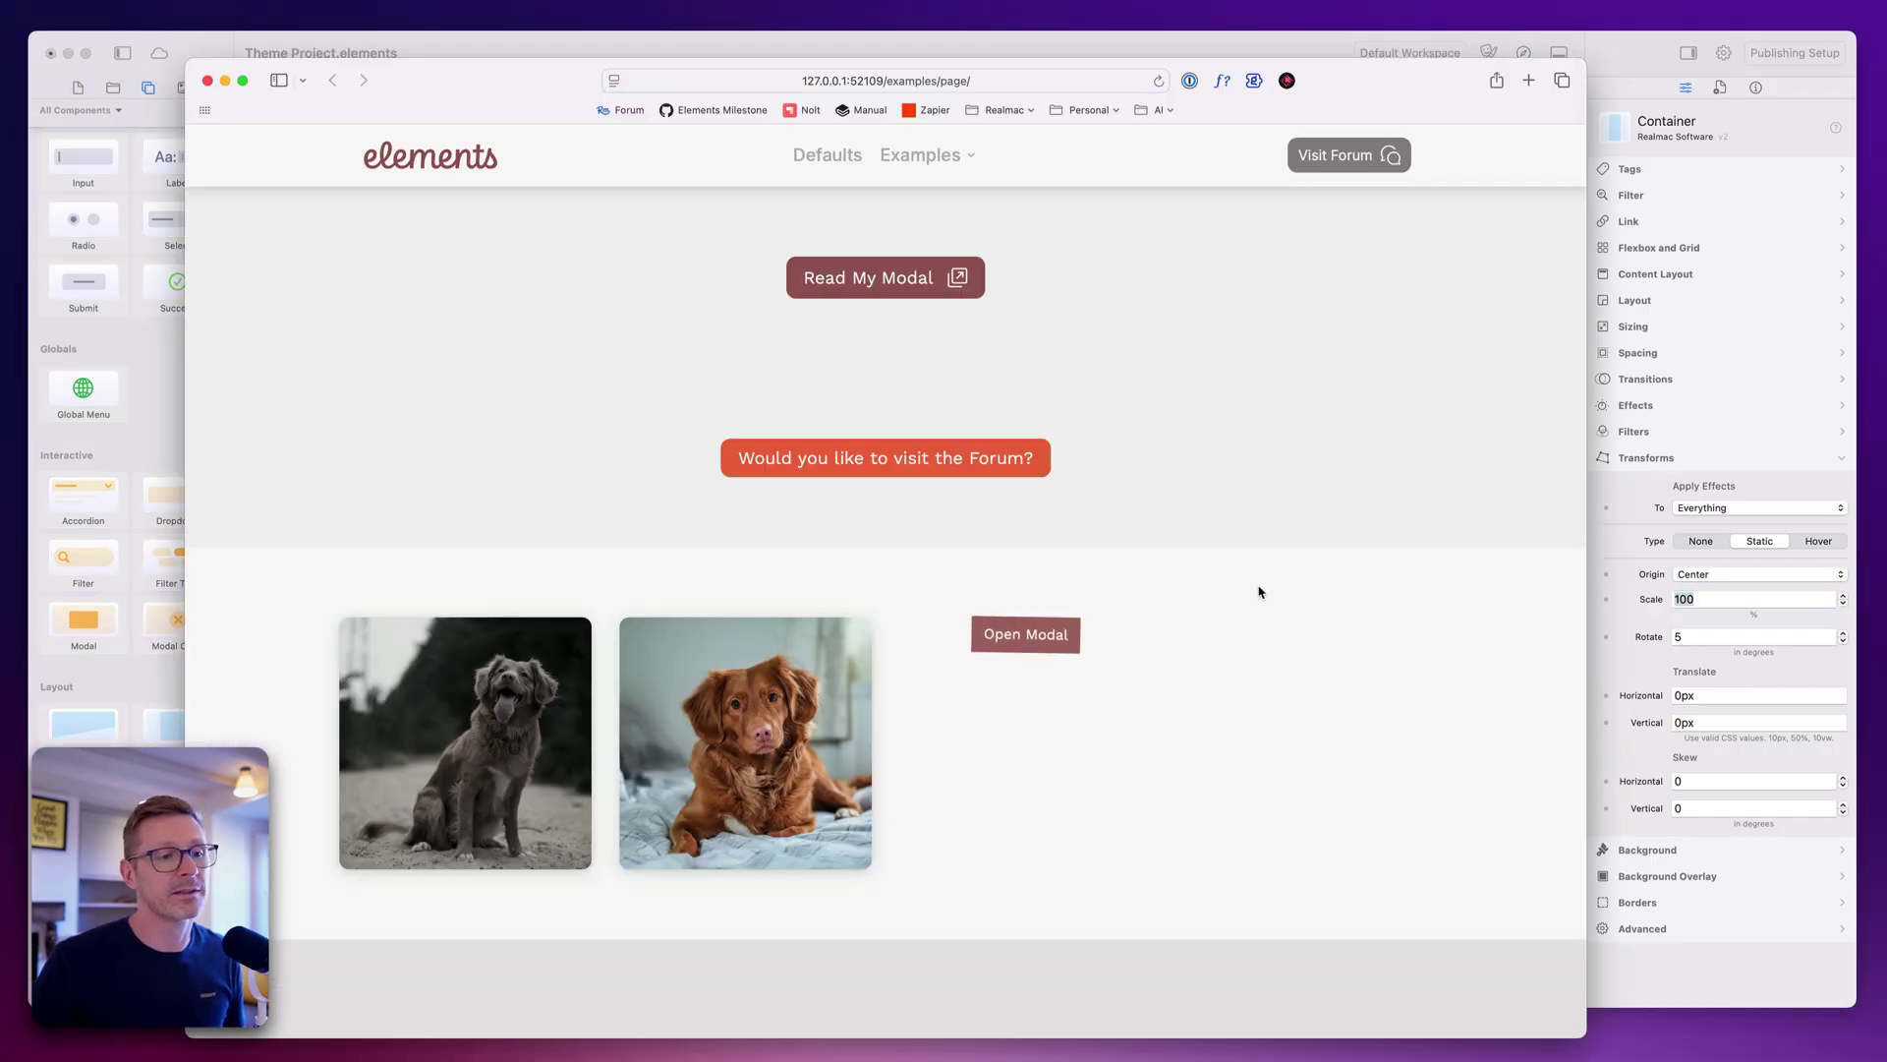
pyautogui.click(1025, 634)
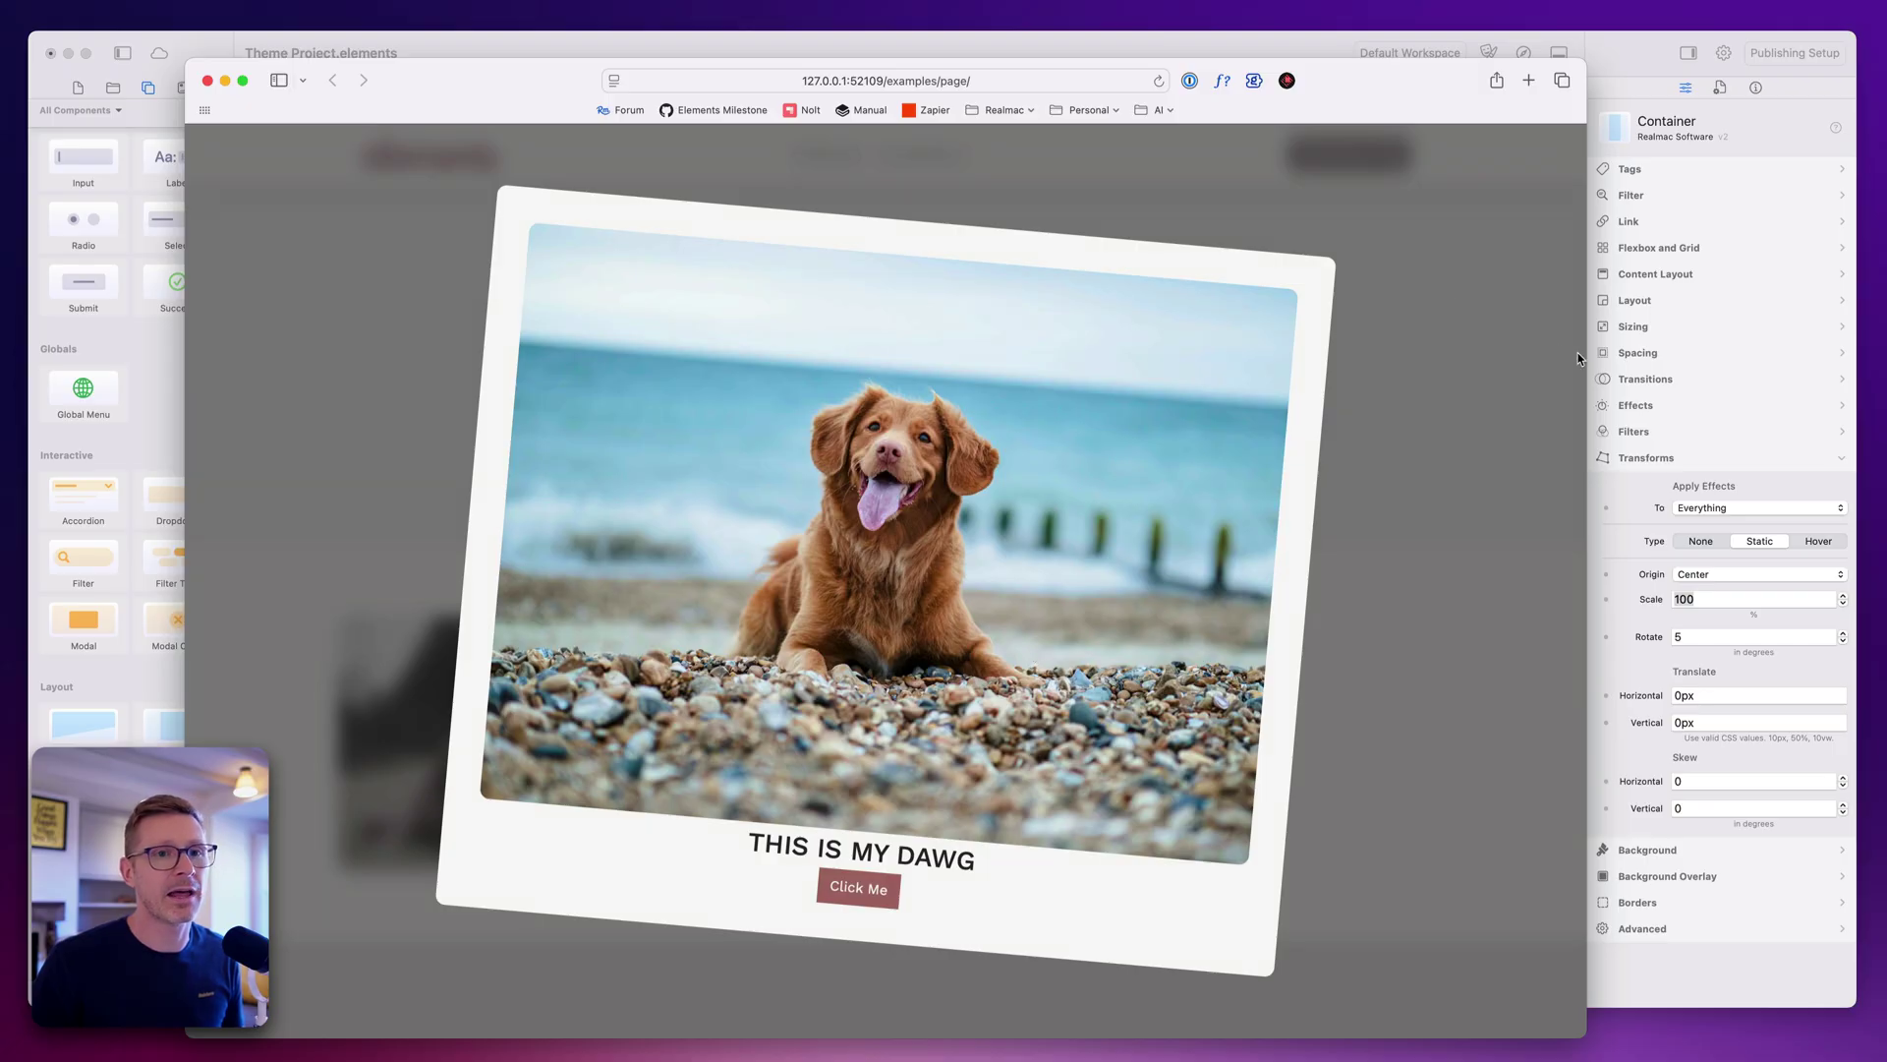
pyautogui.click(1756, 164)
# Switch the modal container's transform to Hover with its Start state scaled to 120% and rotated 10 degrees.
pyautogui.click(1825, 547)
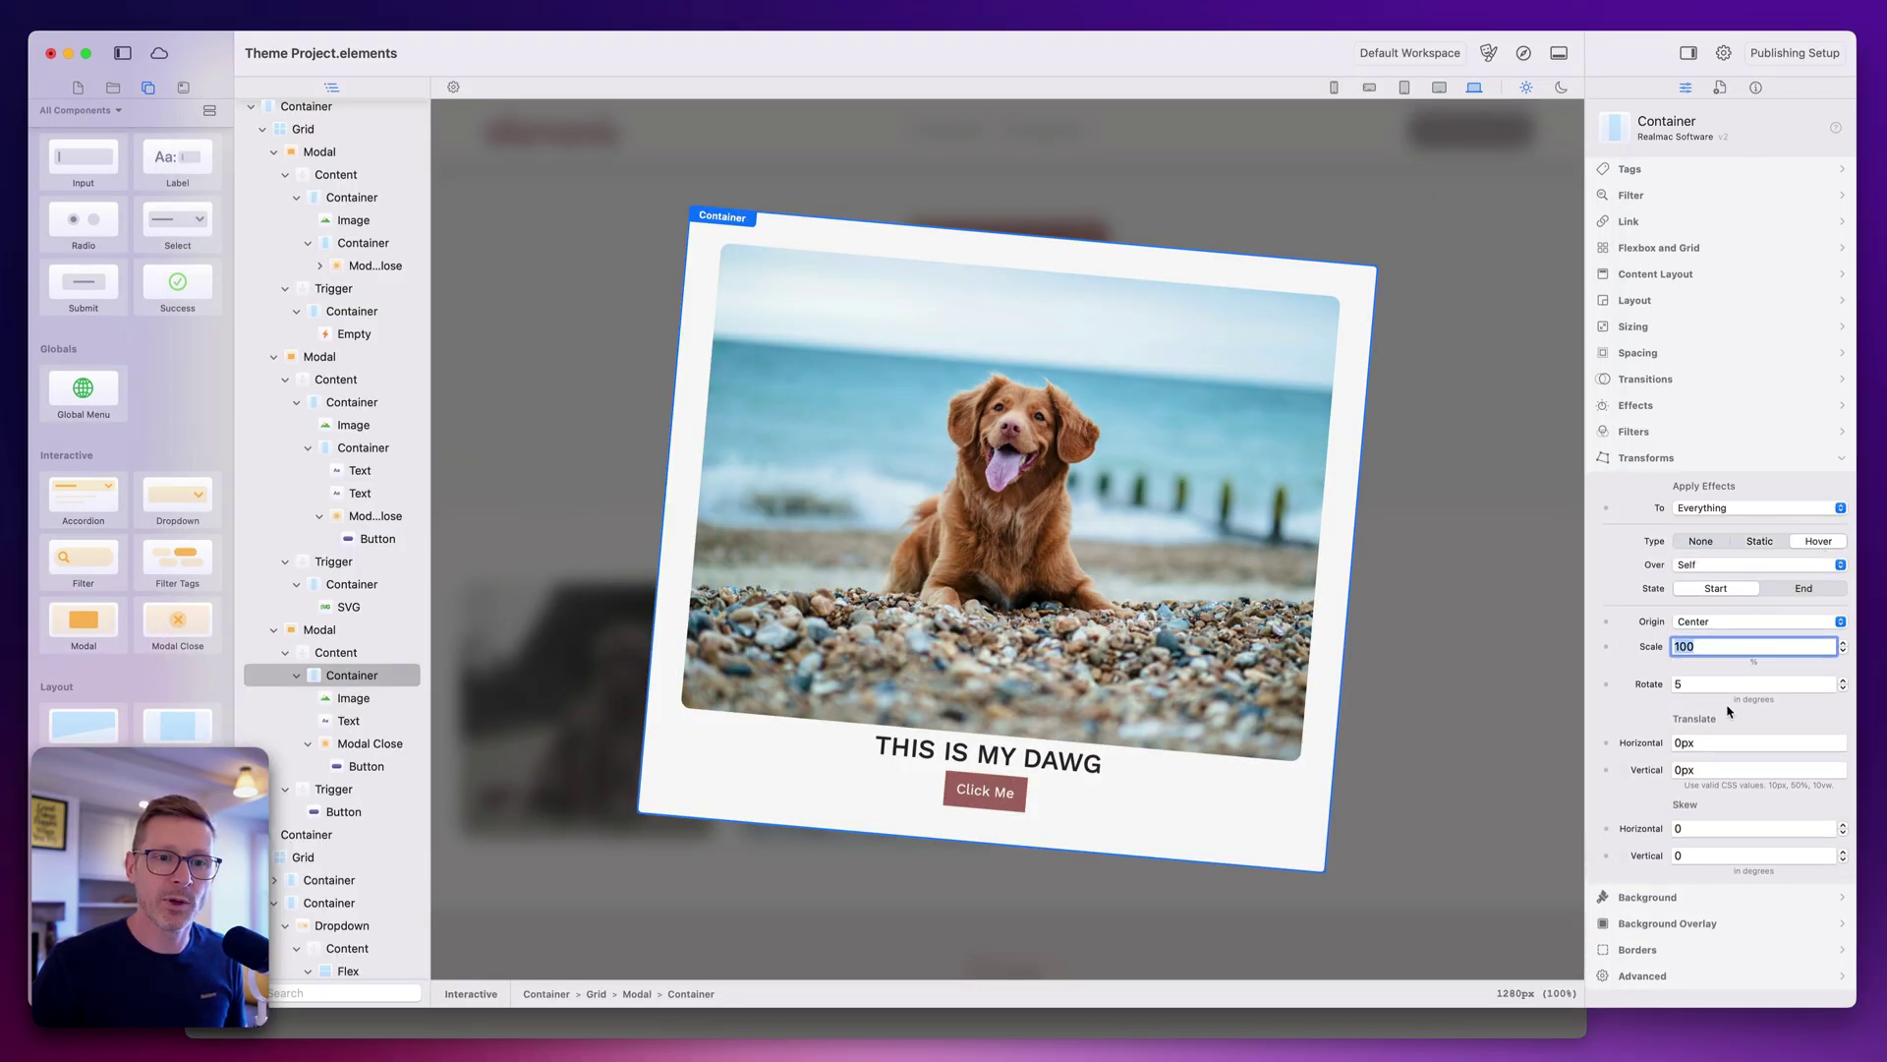
pyautogui.click(1791, 590)
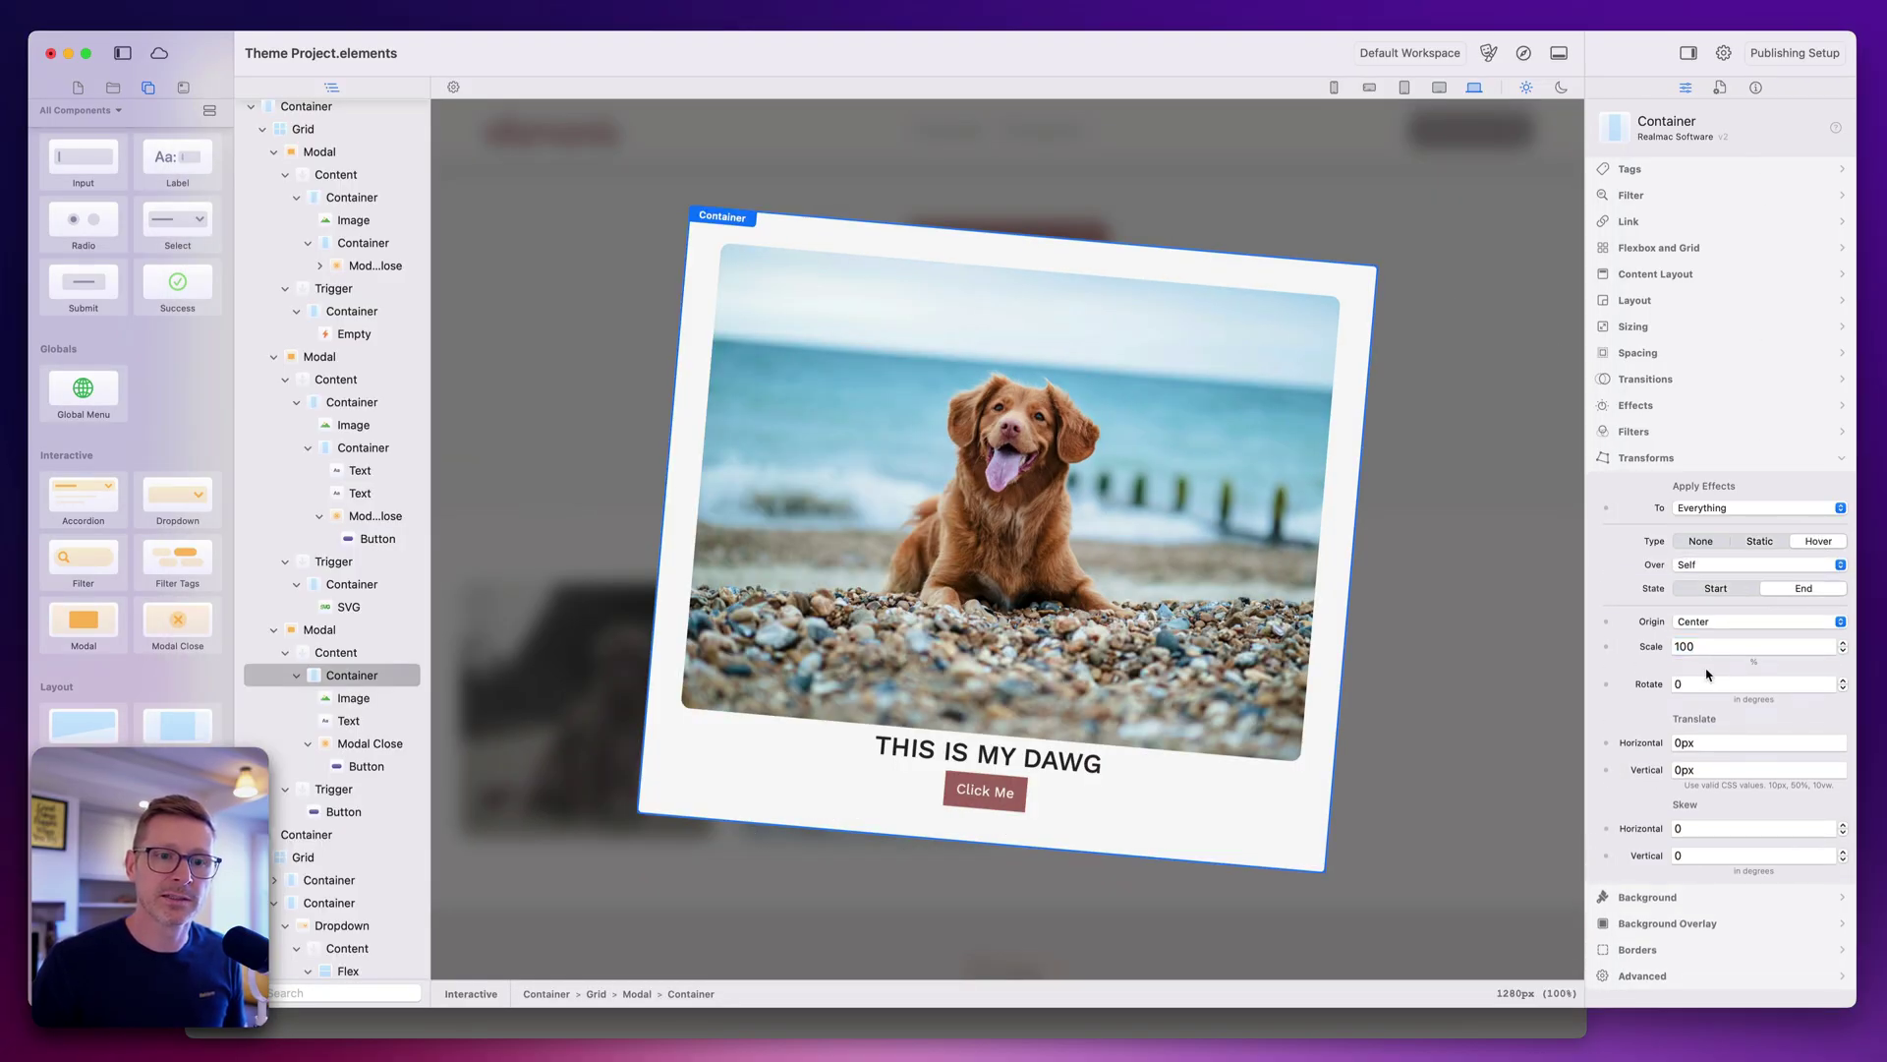
pyautogui.click(1683, 682)
pyautogui.click(1691, 646)
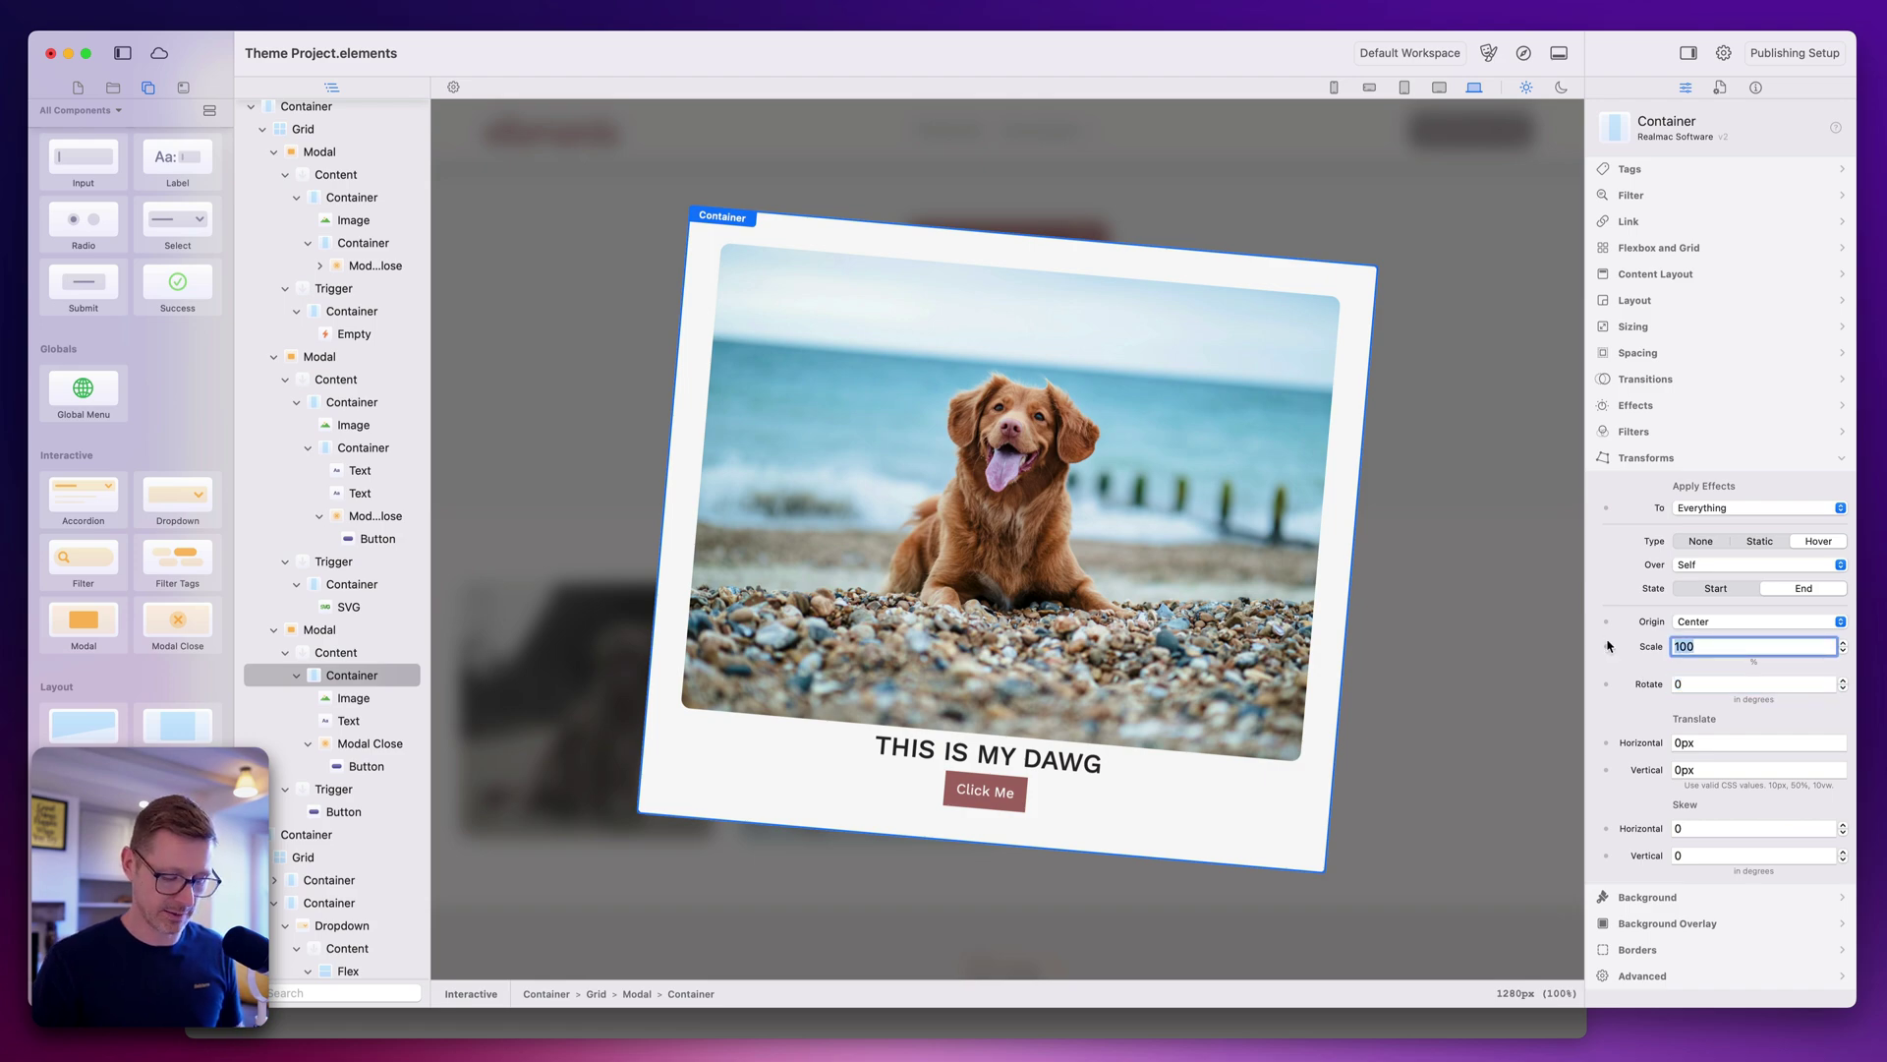
pyautogui.click(1715, 588)
pyautogui.click(1691, 646)
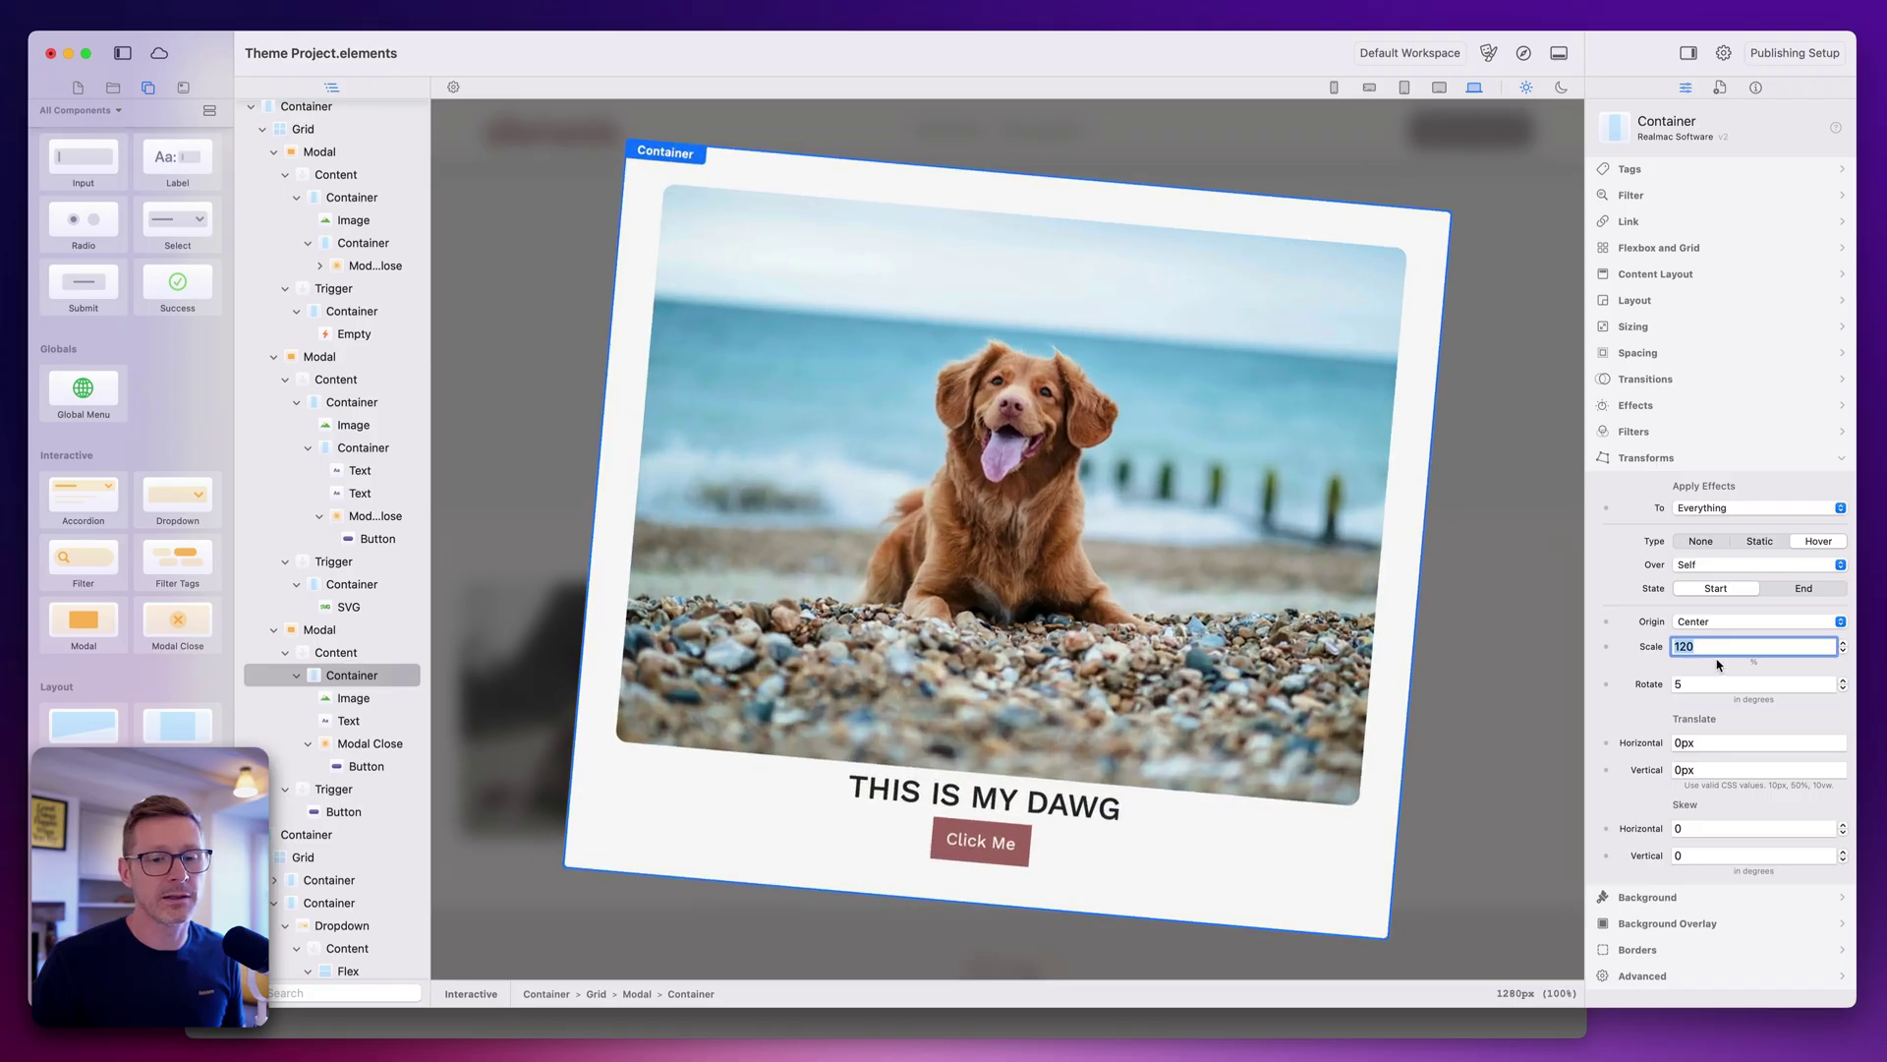
pyautogui.click(1696, 685)
pyautogui.write('10')
pyautogui.press('Return')
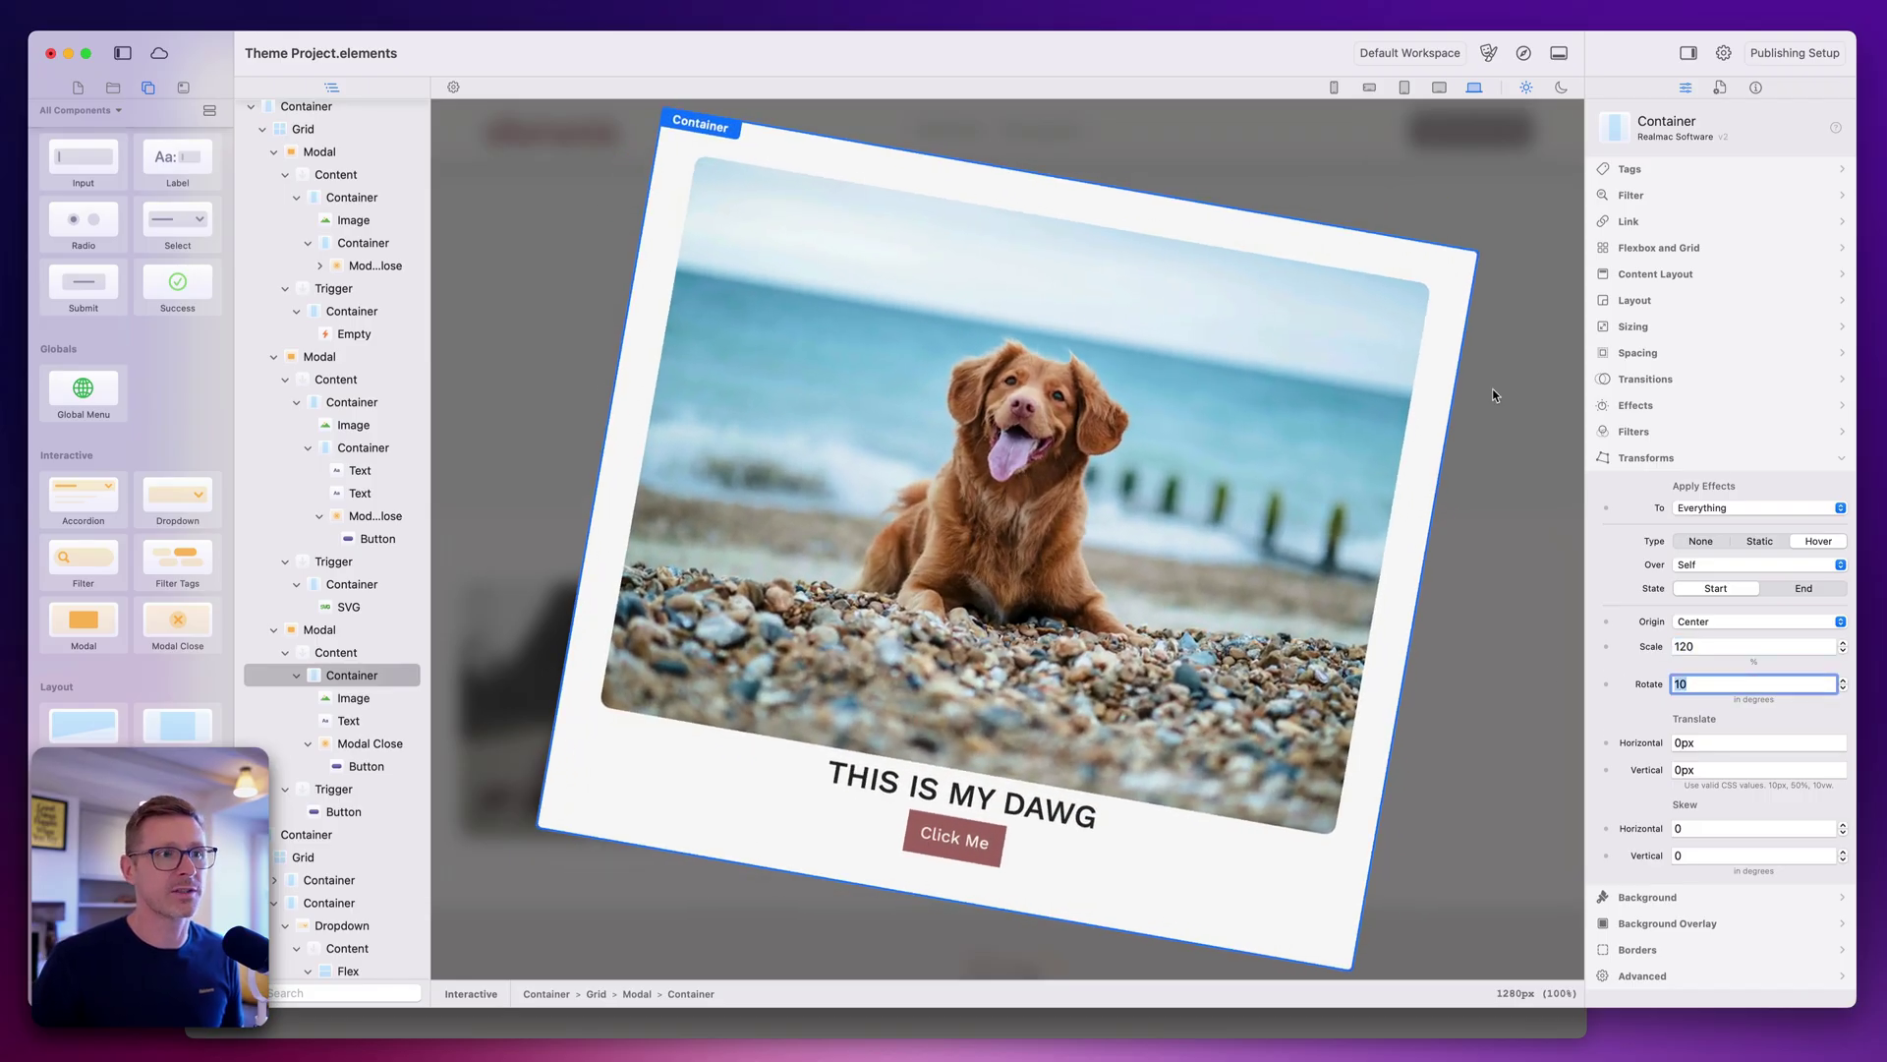
# Preview the page in the browser, open the modal and close it with the Click Me button, and return to Elements.
pyautogui.click(1525, 57)
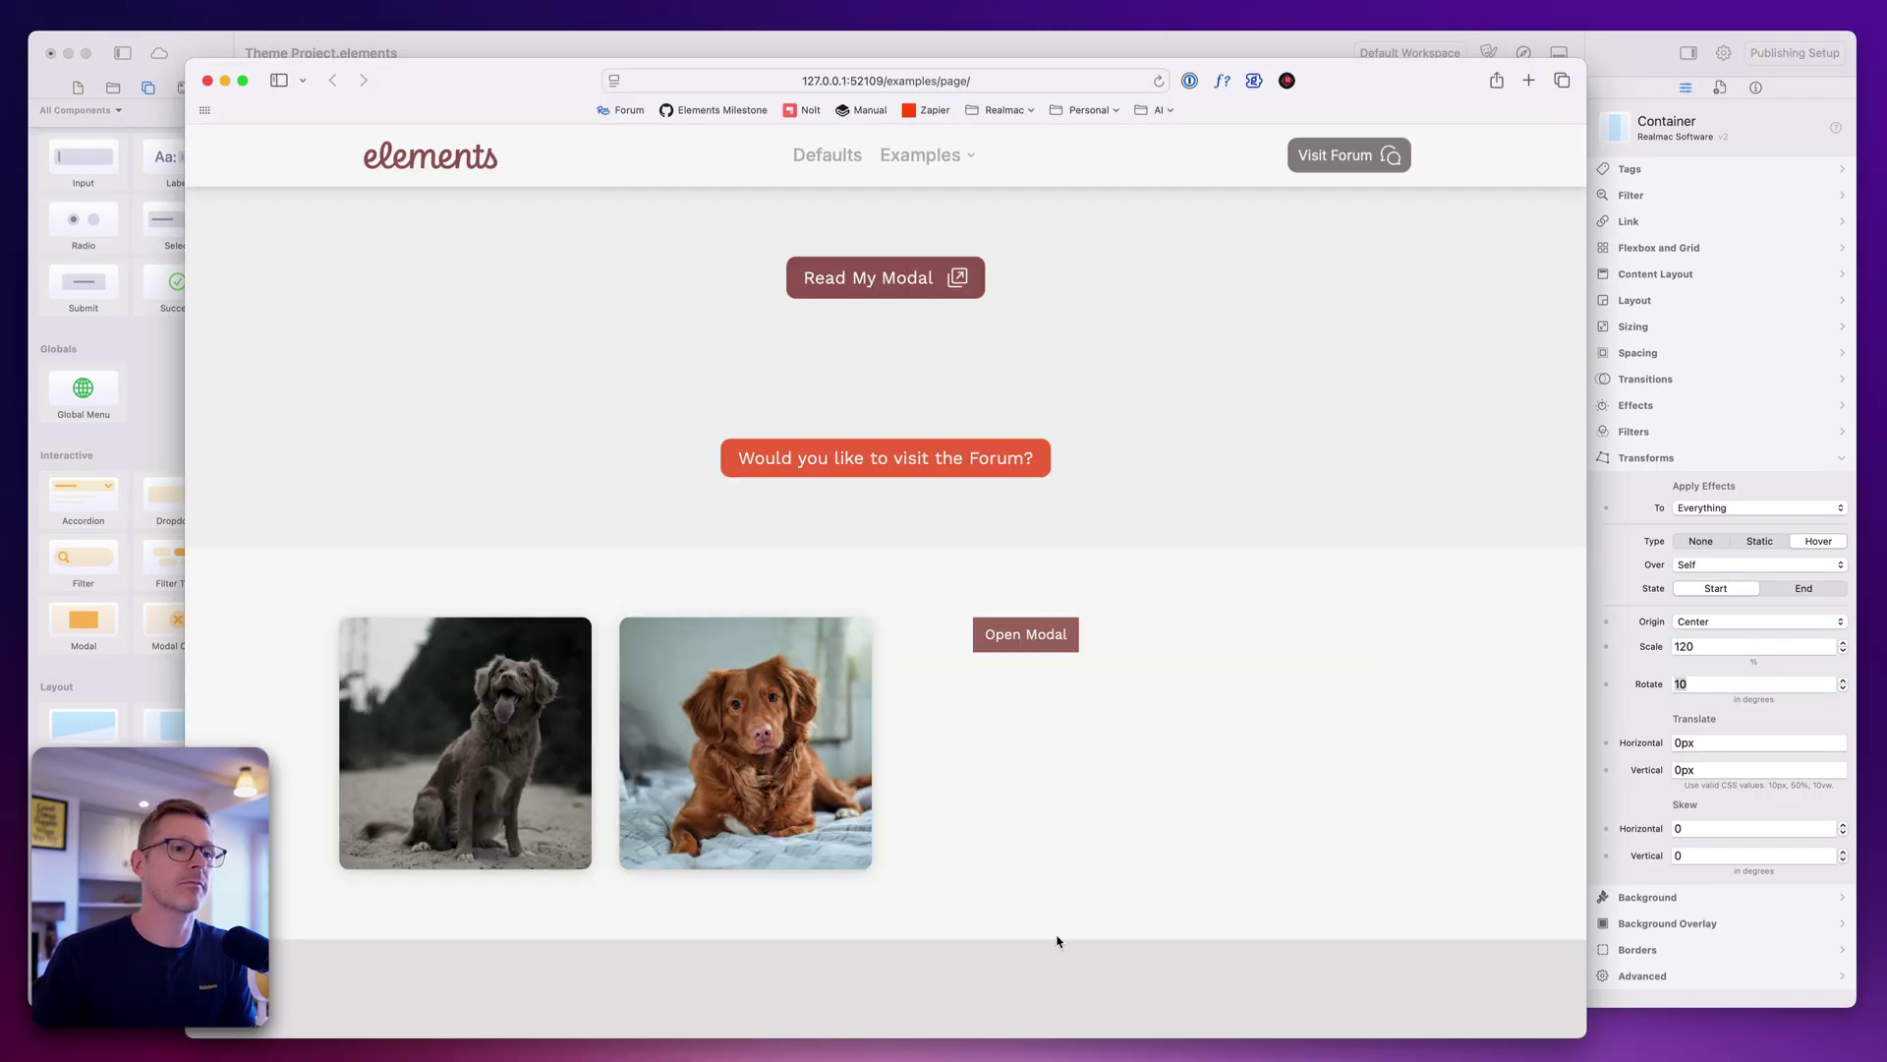
pyautogui.click(1022, 644)
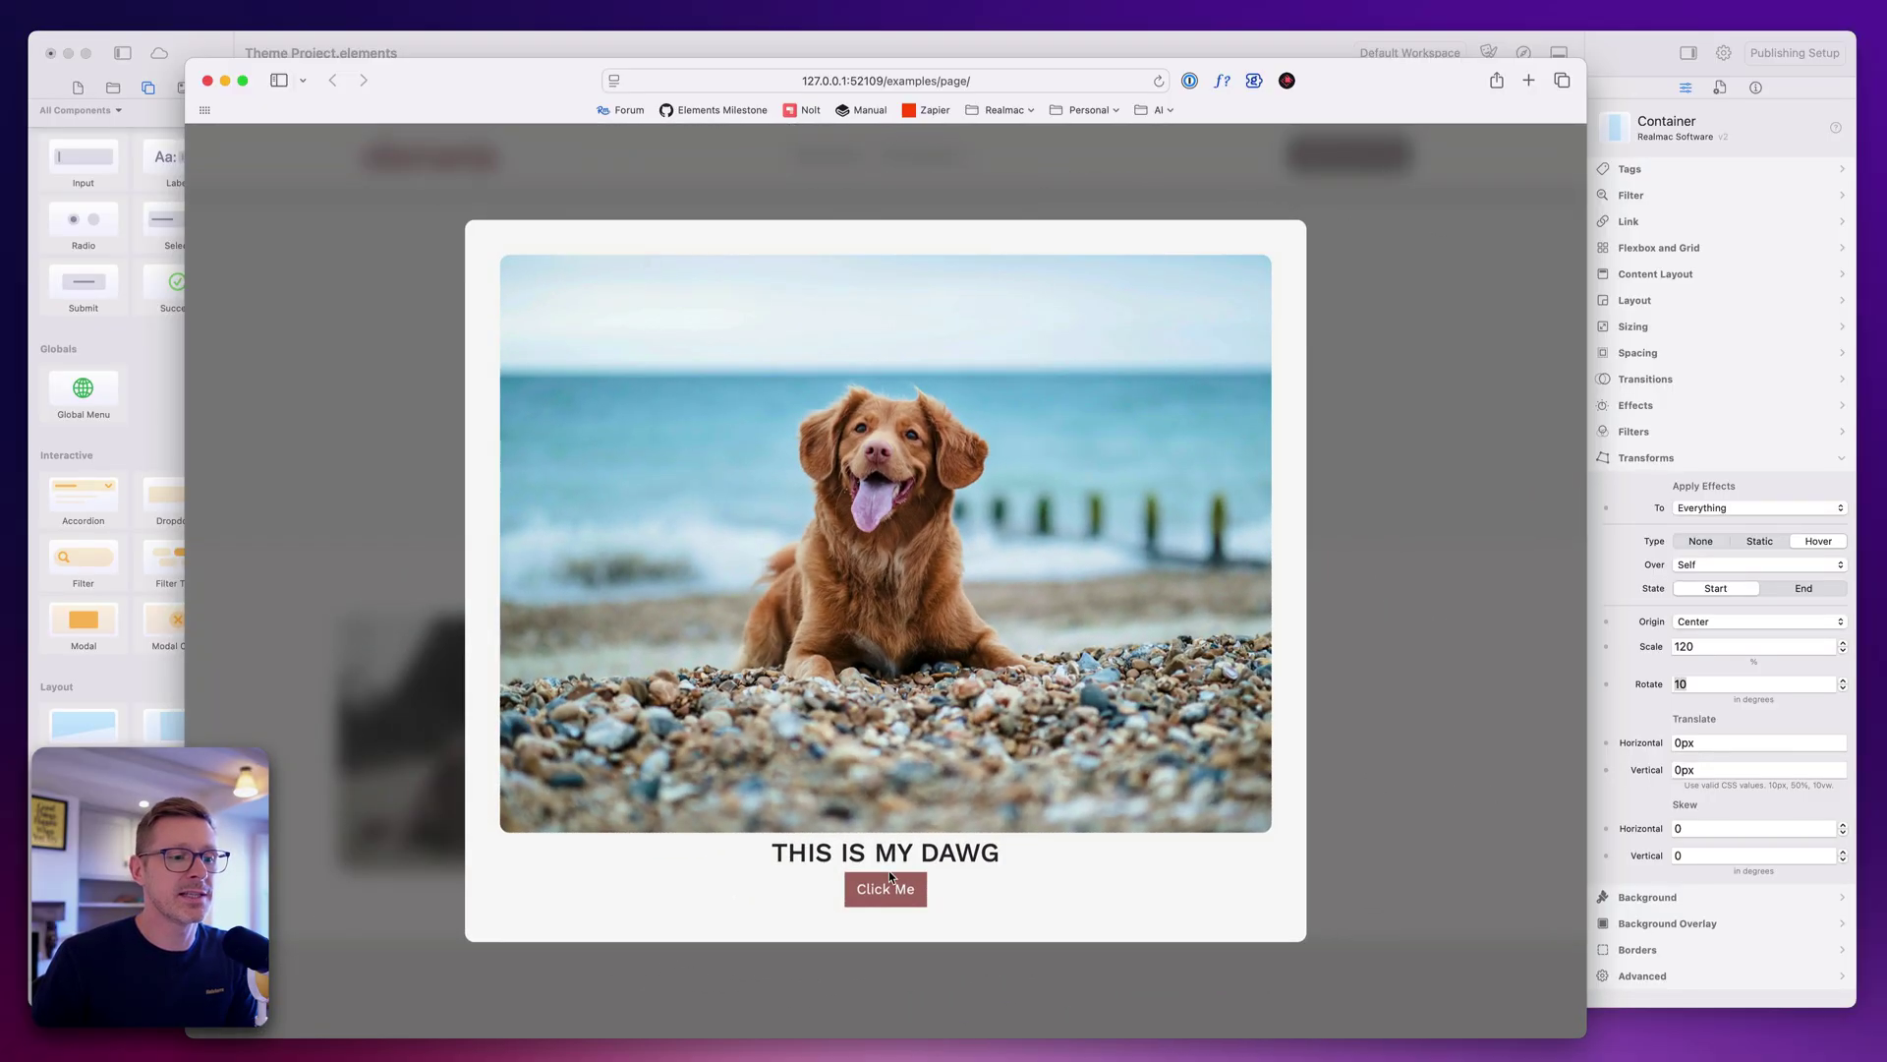
pyautogui.click(894, 890)
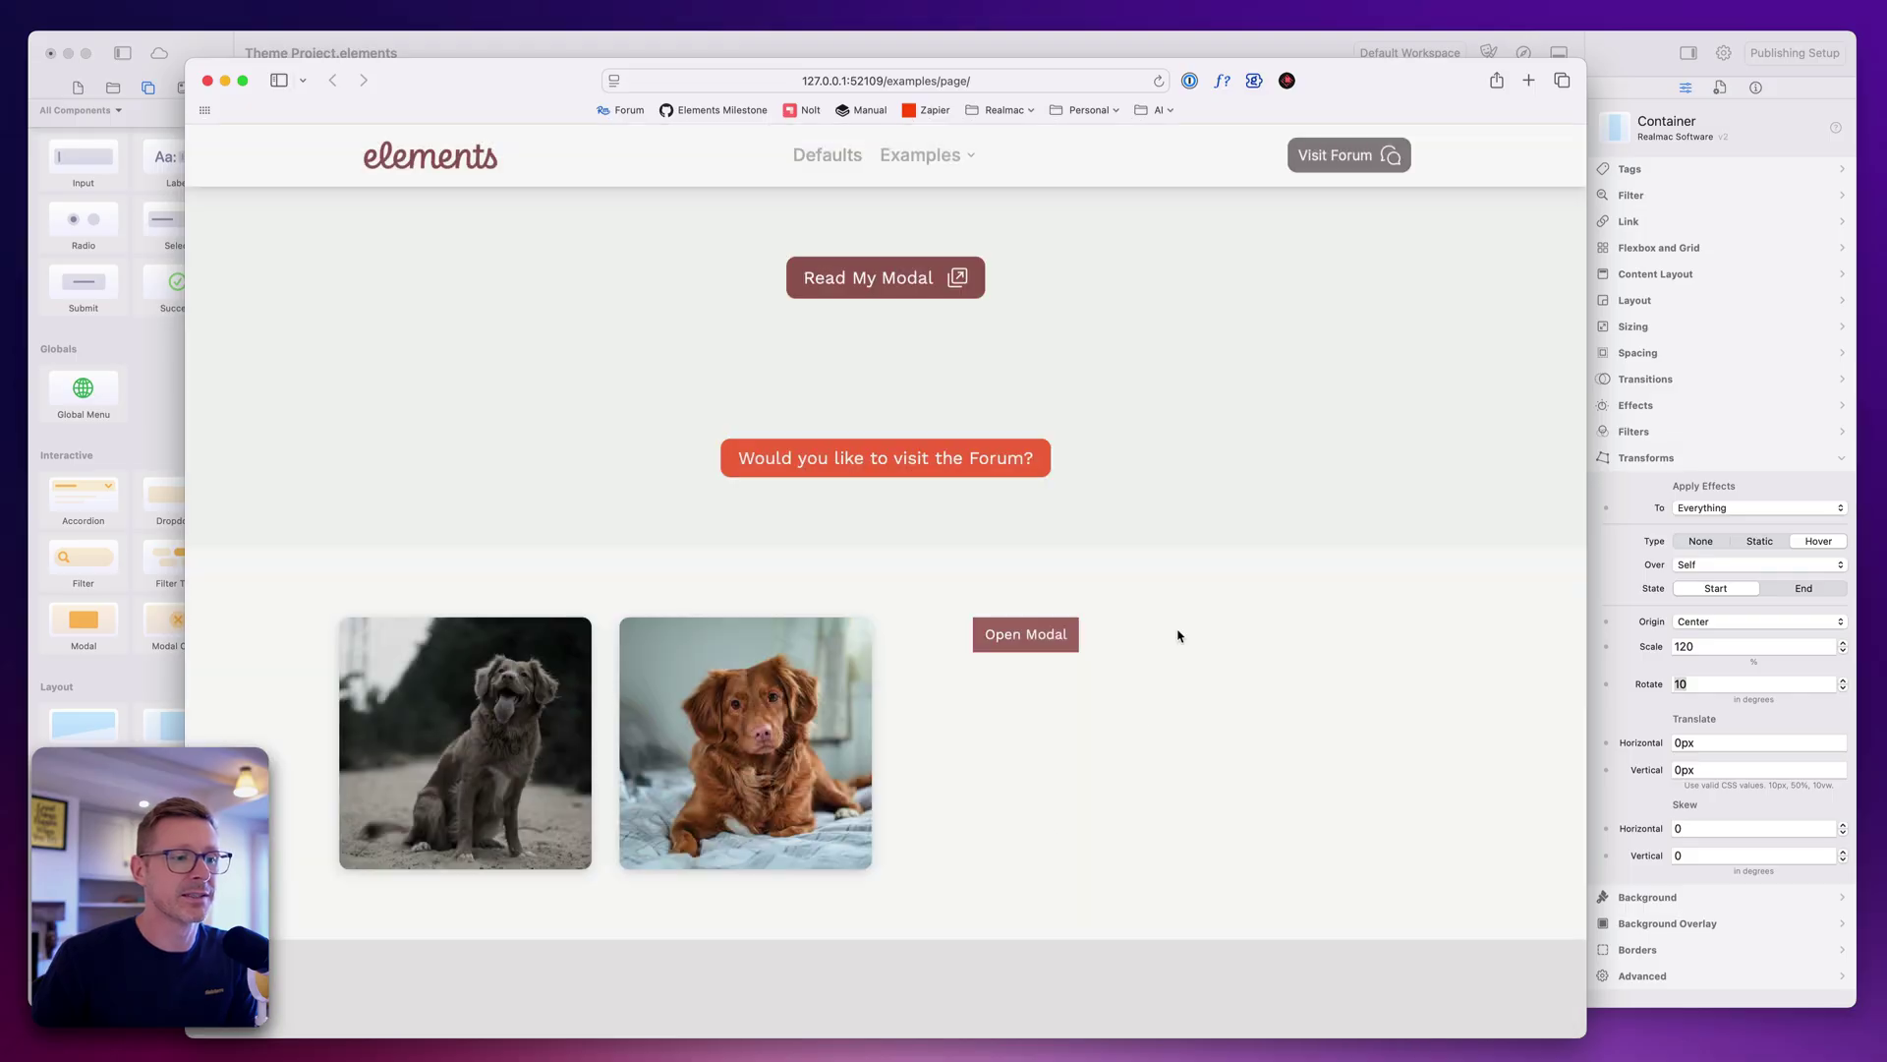
pyautogui.click(1293, 36)
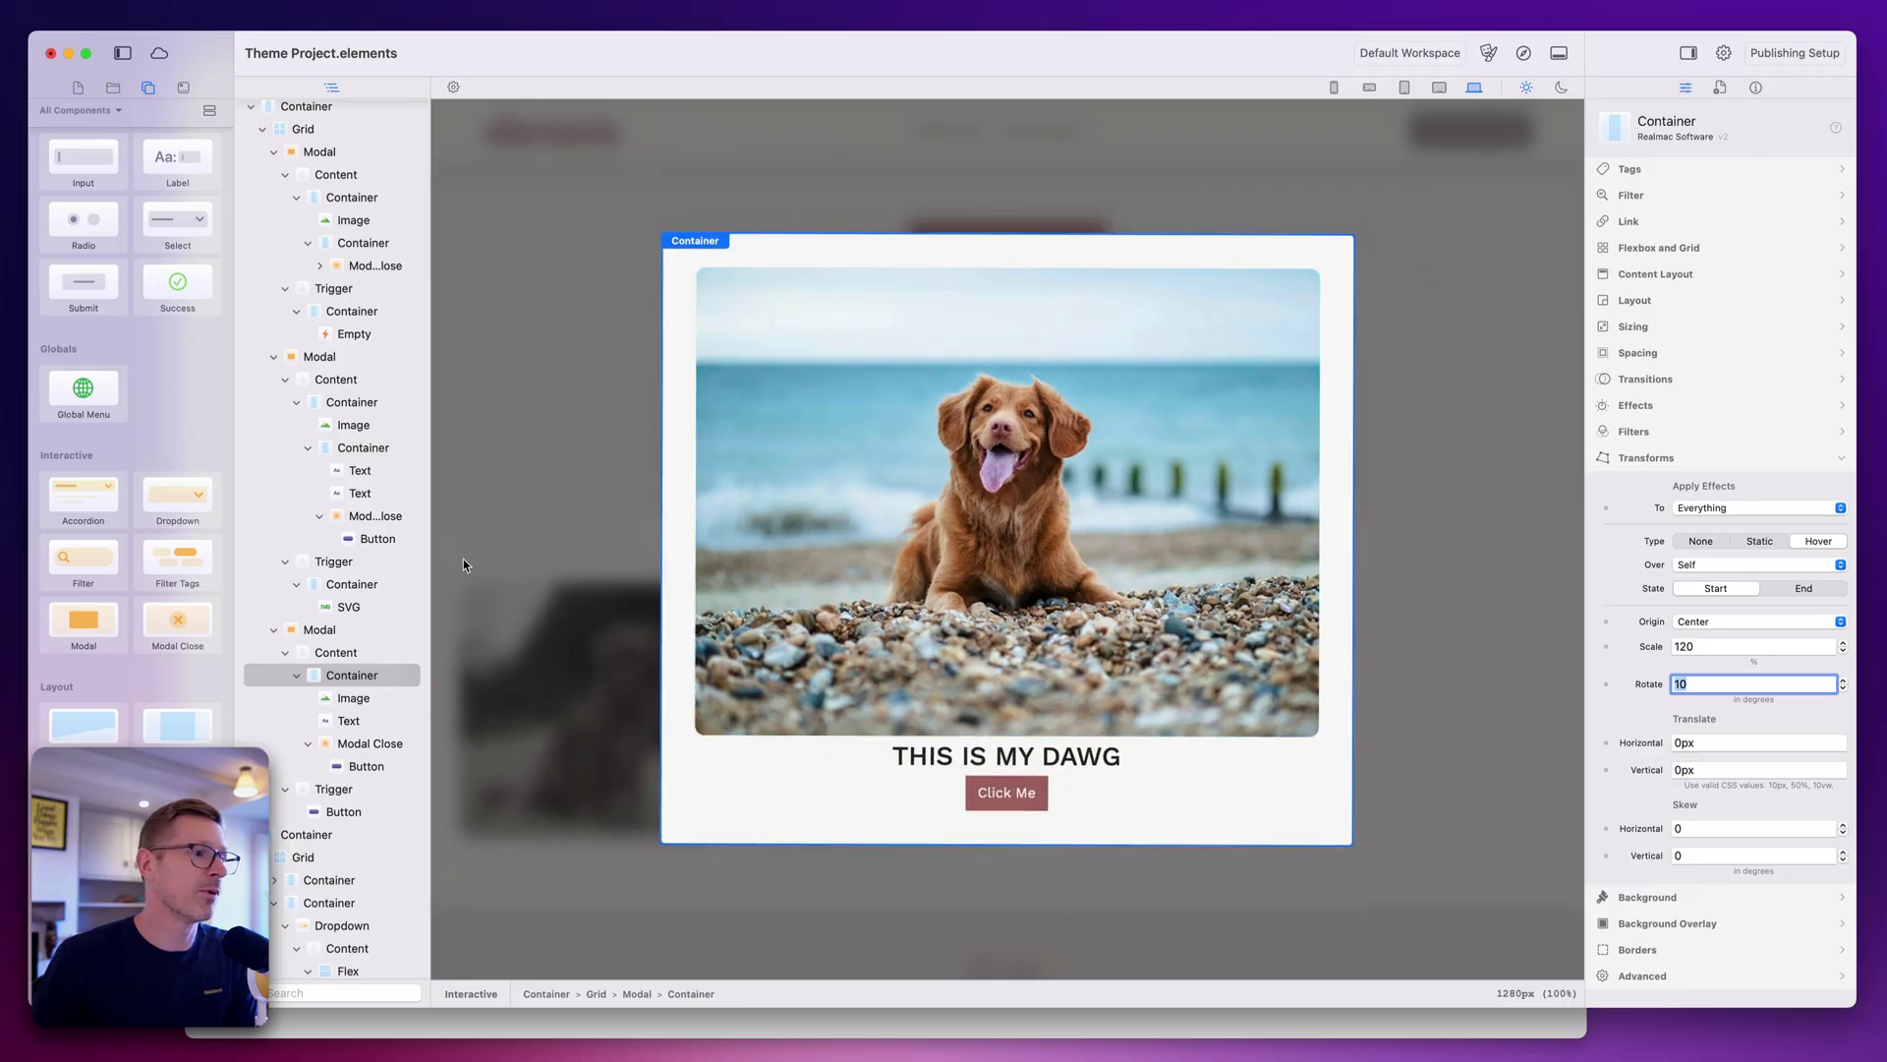
# Turn off the new modal's Show setting and inspect the Read My Modal, Forum and second dog picture triggers.
pyautogui.click(324, 629)
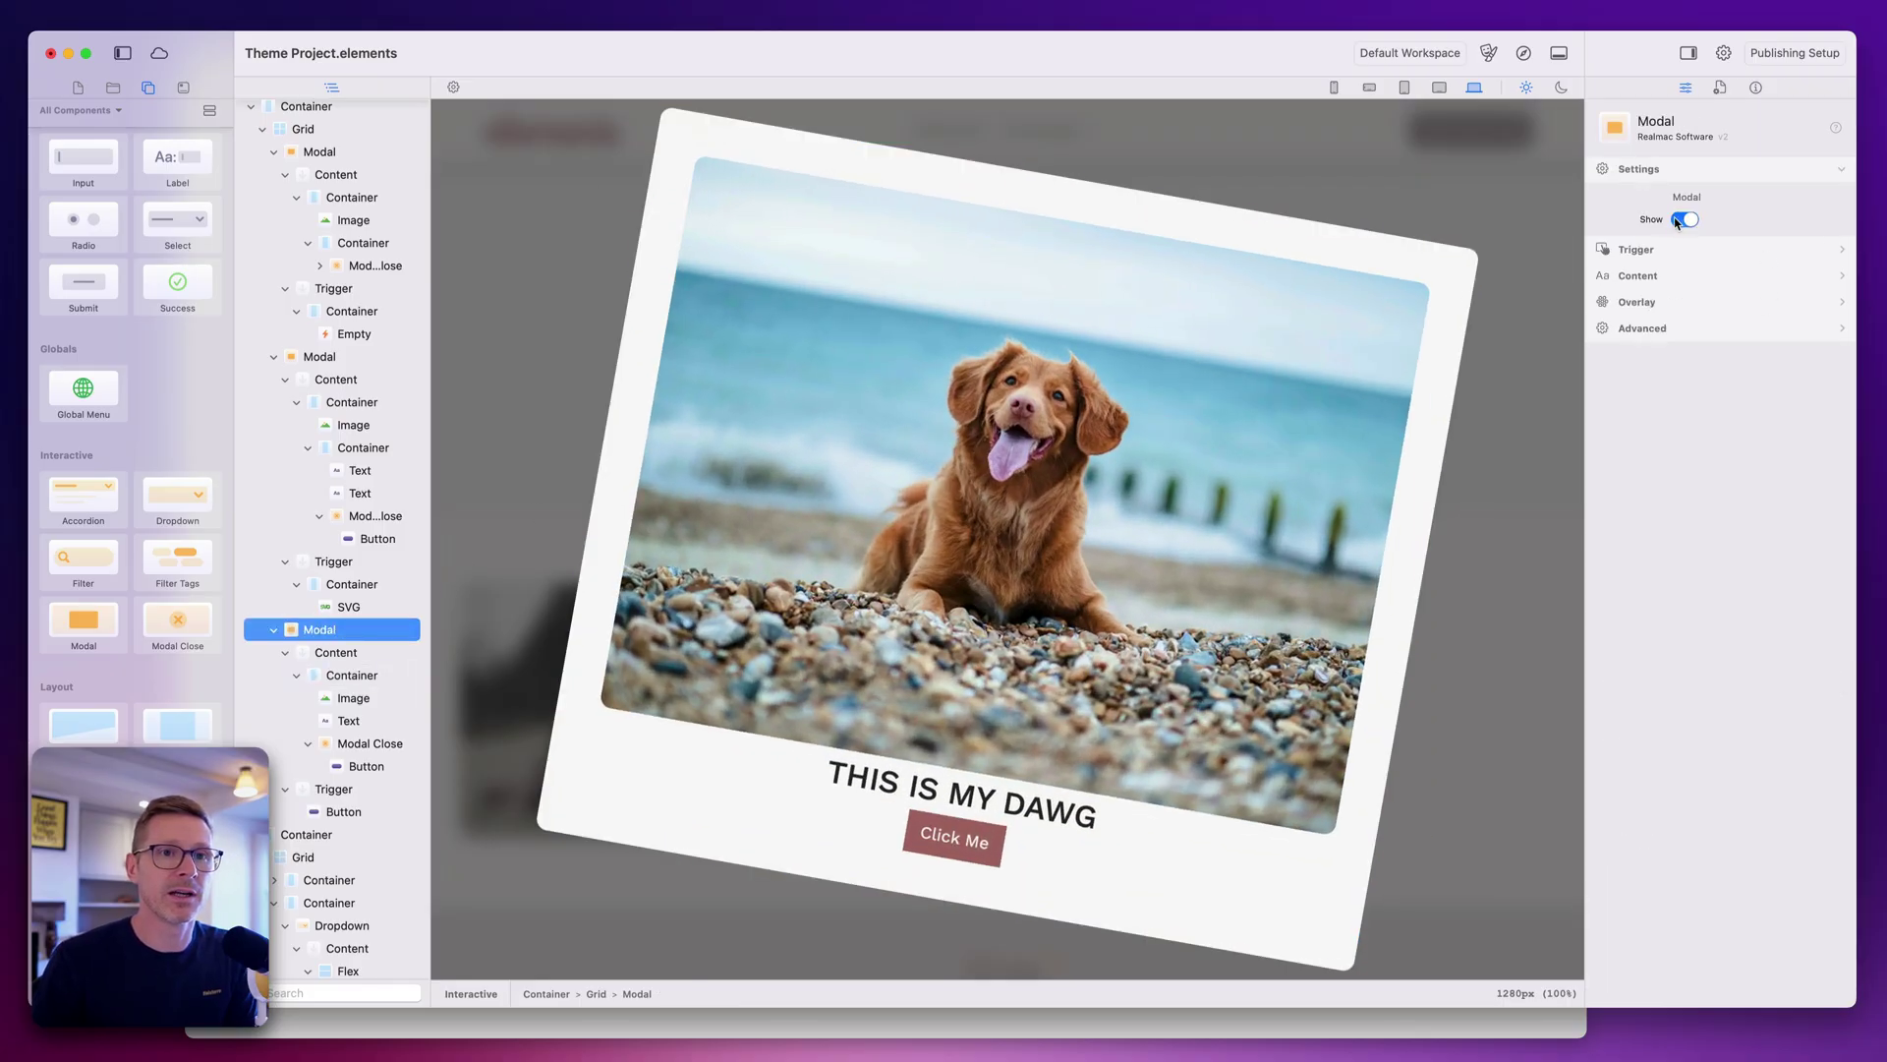
pyautogui.click(1684, 219)
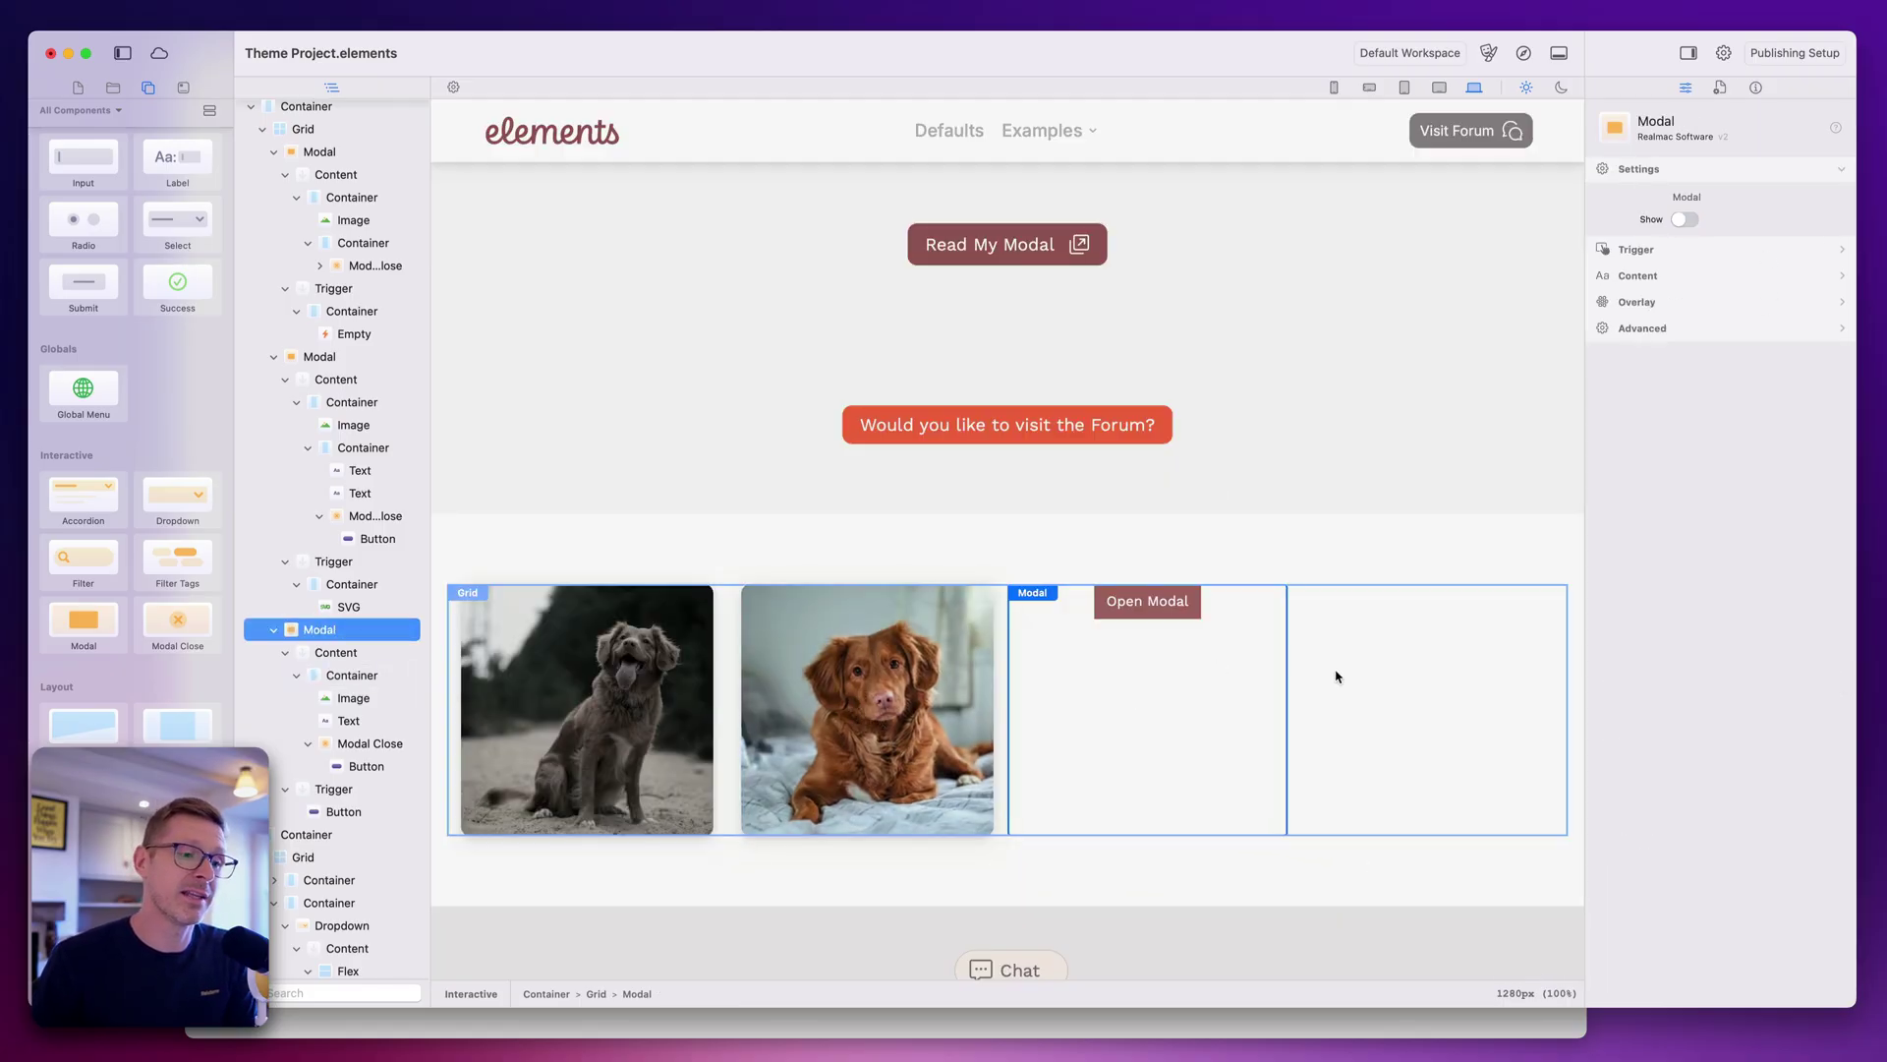
pyautogui.scroll(1, 1340, 674)
pyautogui.click(999, 256)
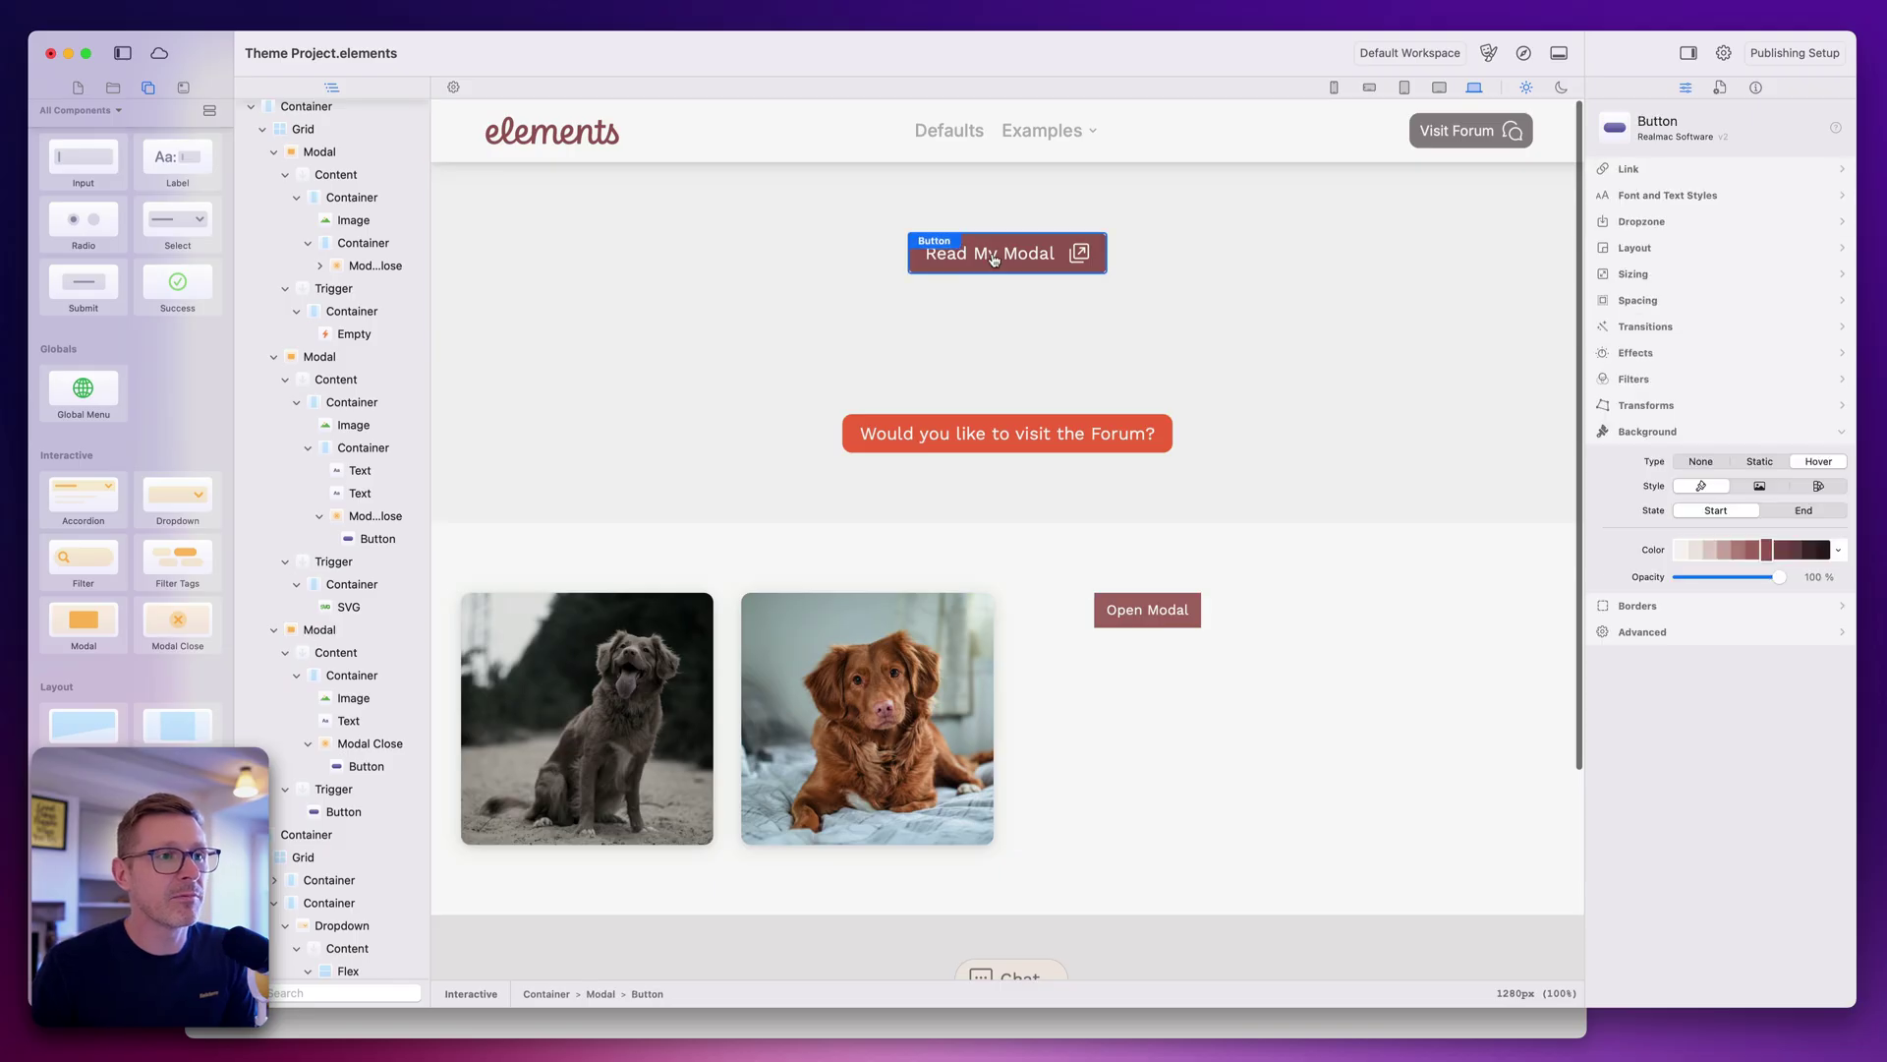
pyautogui.click(1027, 432)
pyautogui.click(744, 618)
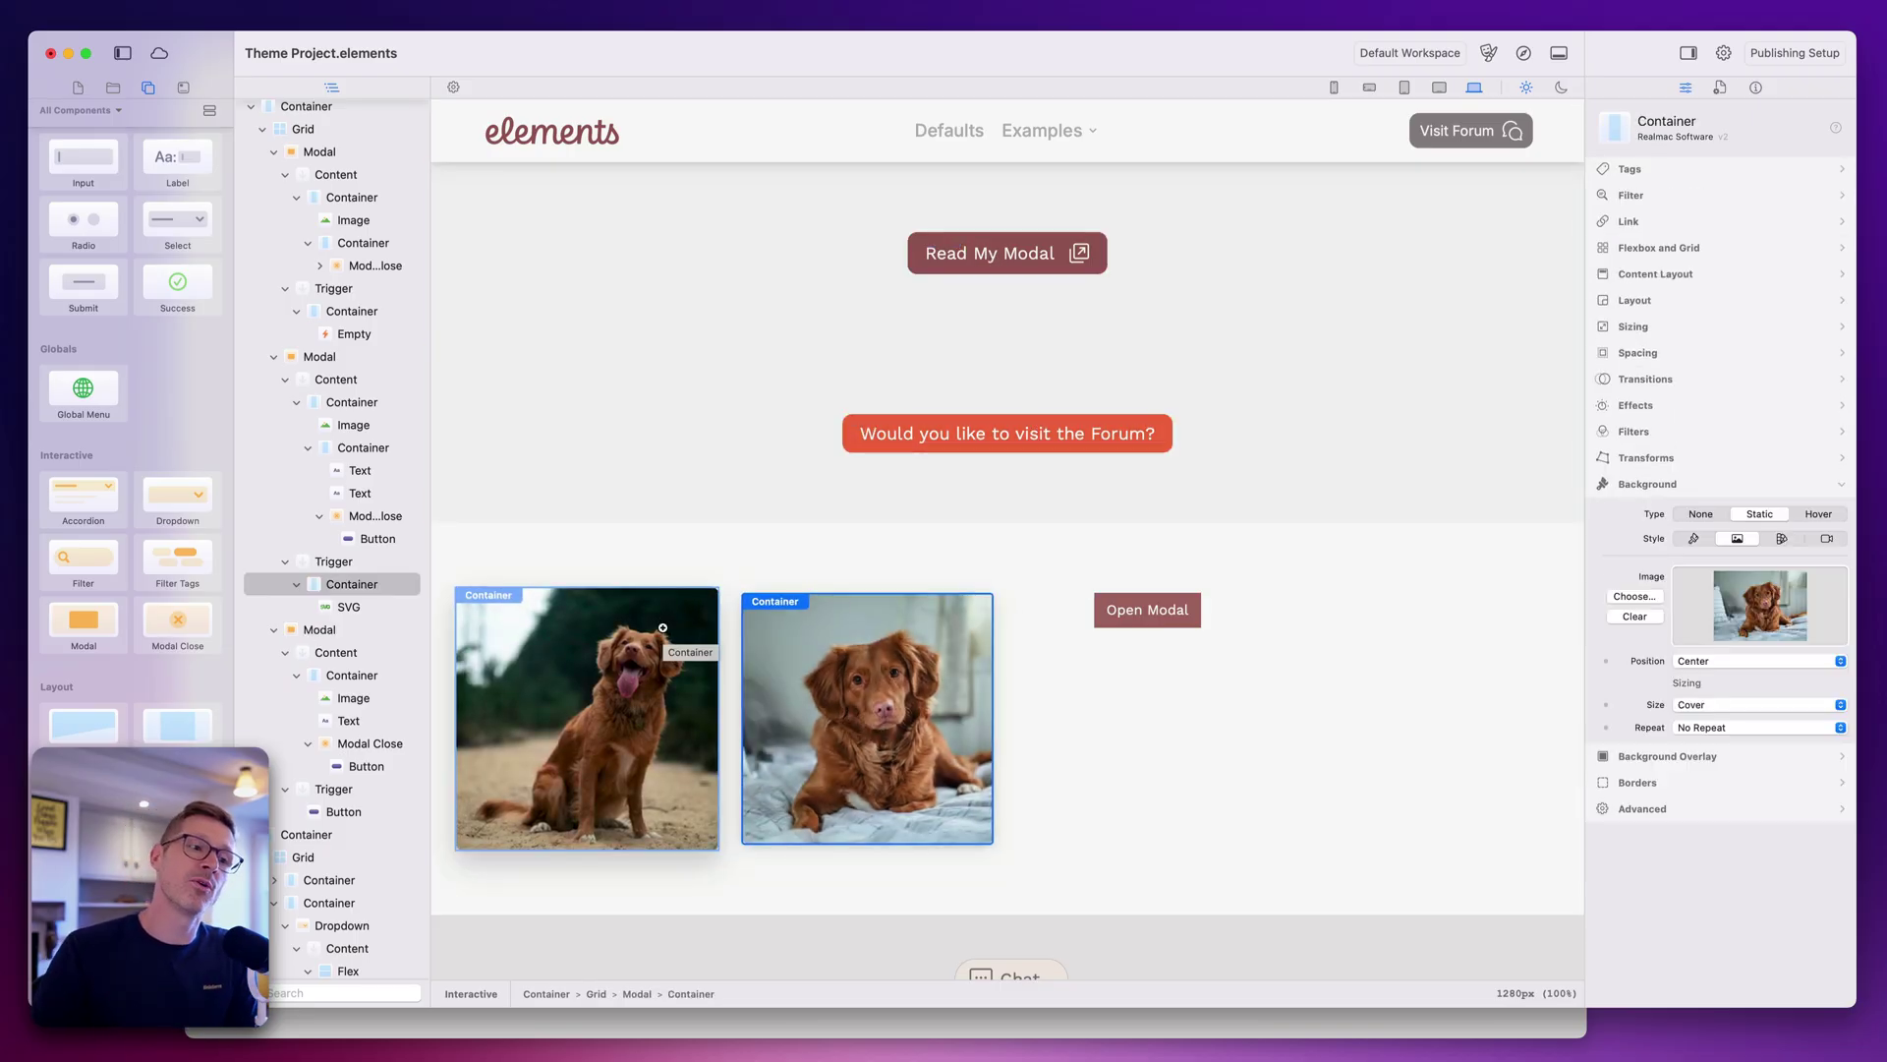
# Select the modal around the Open Modal button and turn on its Show setting.
pyautogui.click(1146, 611)
pyautogui.click(1108, 666)
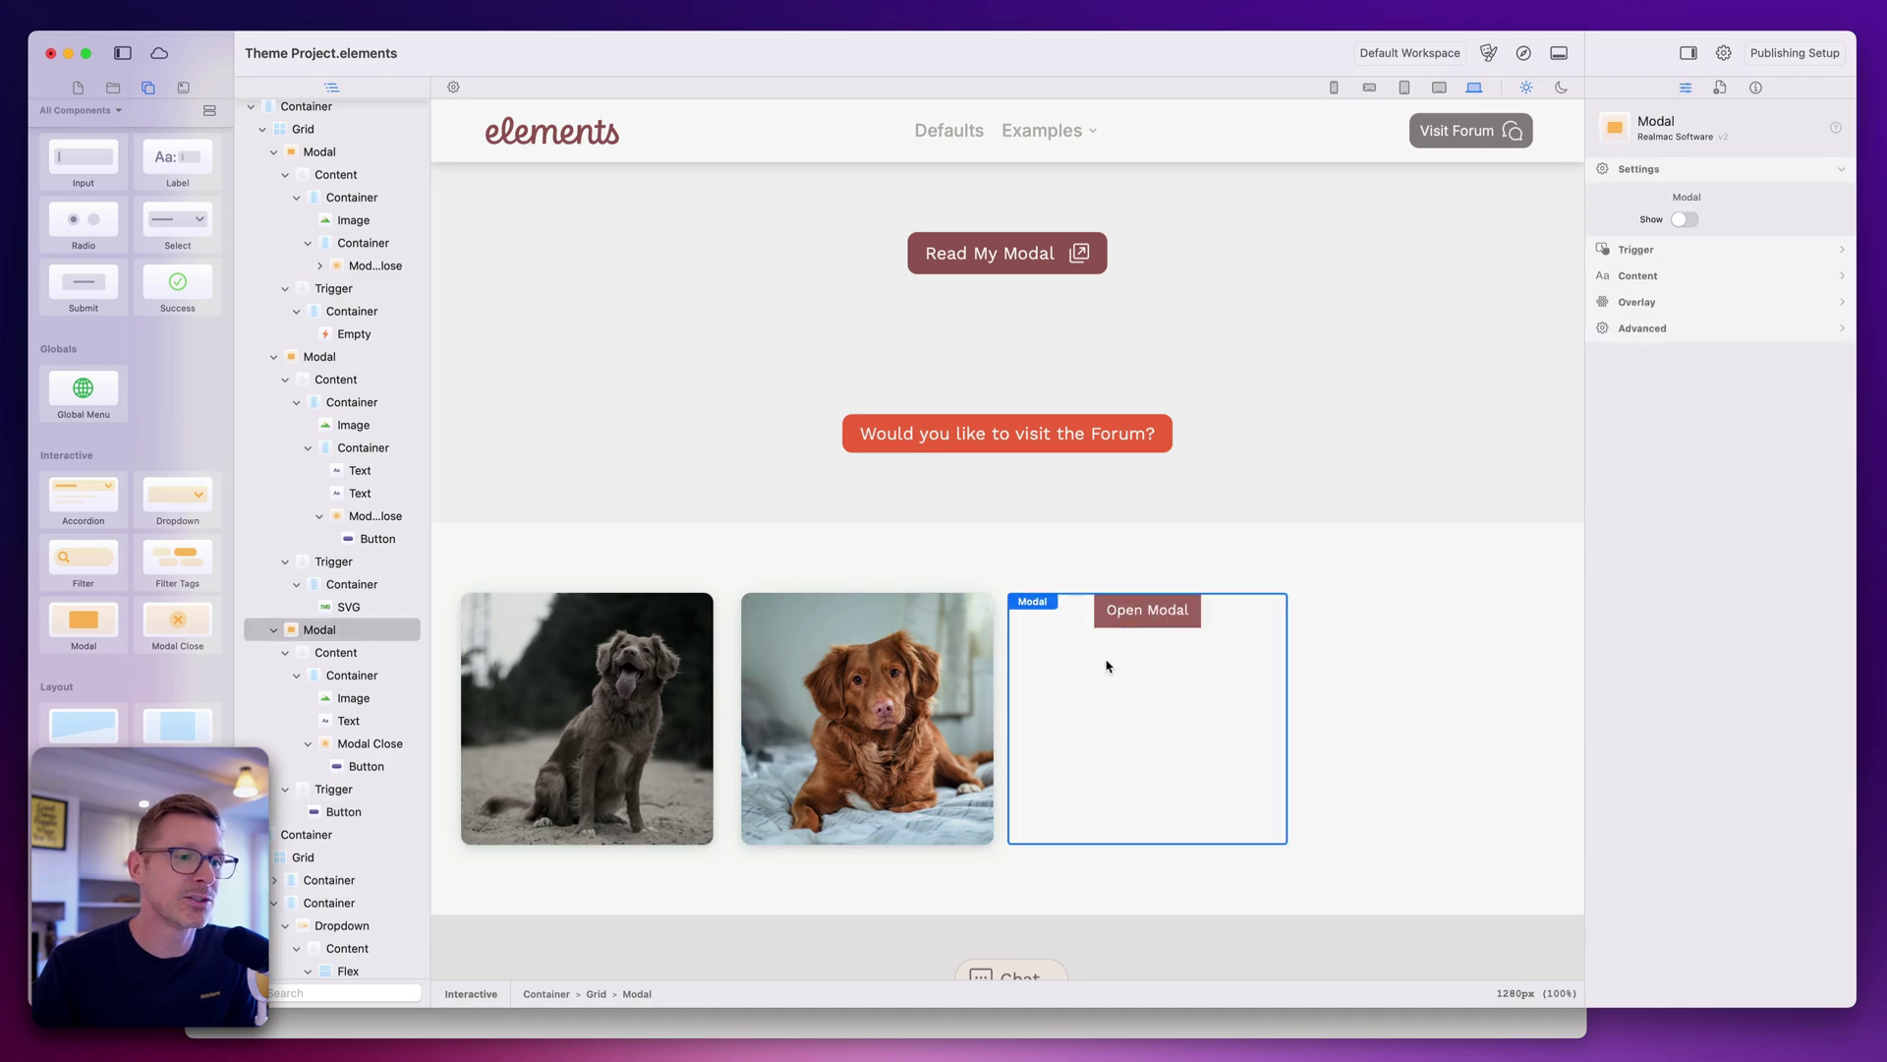
pyautogui.click(1683, 218)
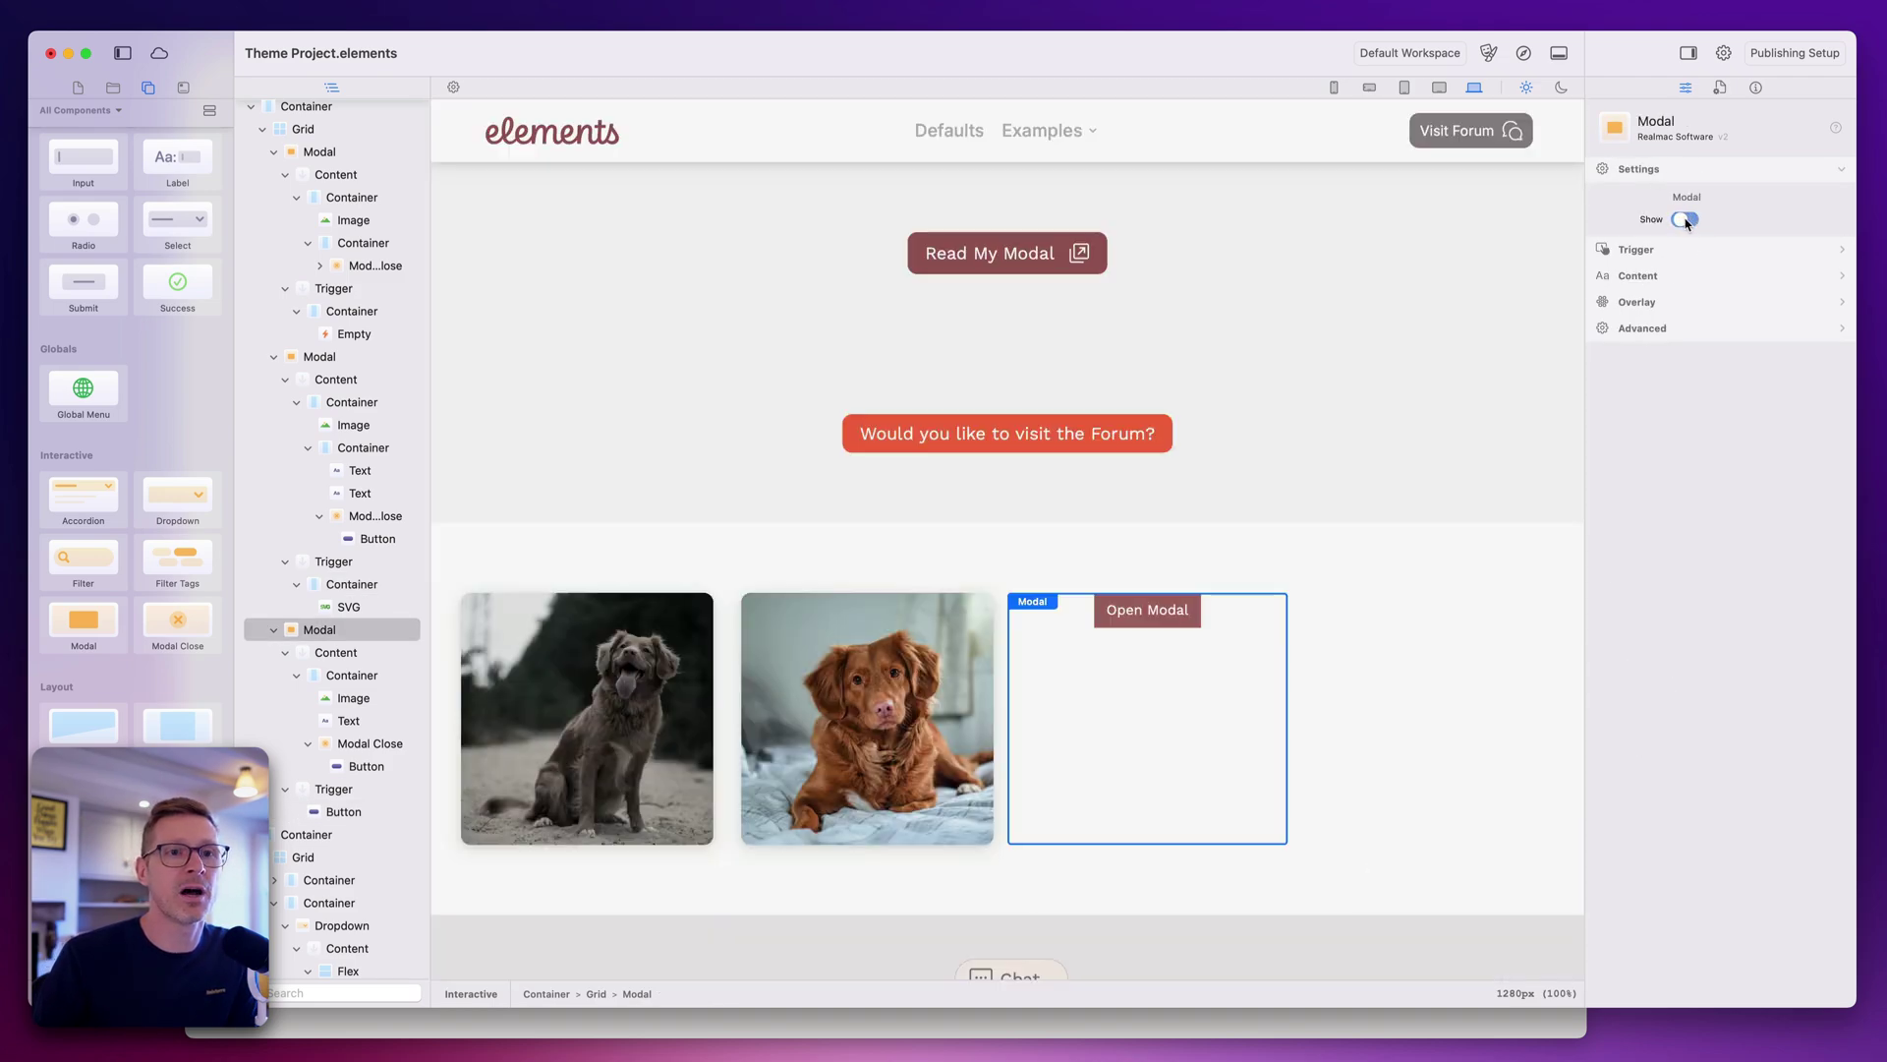
# Review the cursor options in the trigger settings of the Open Modal button's modal.
pyautogui.click(1671, 169)
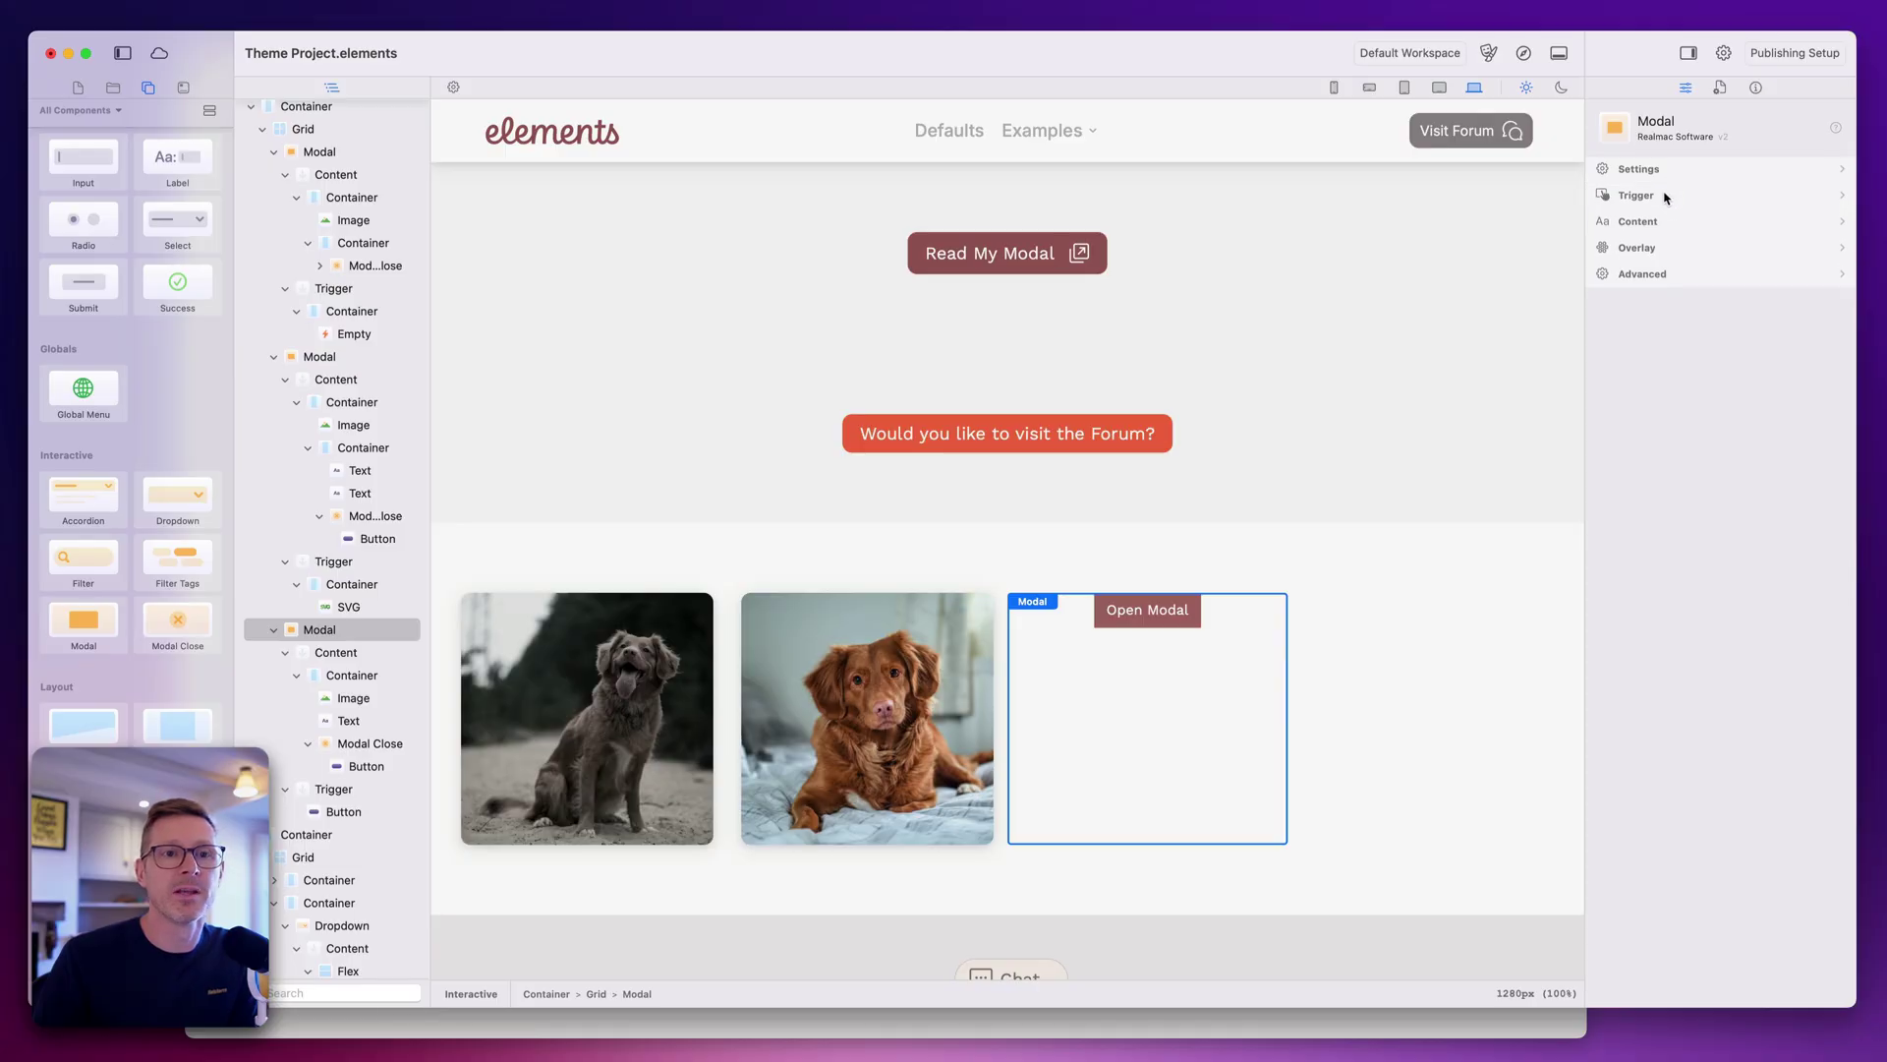
pyautogui.click(1666, 195)
pyautogui.click(1719, 234)
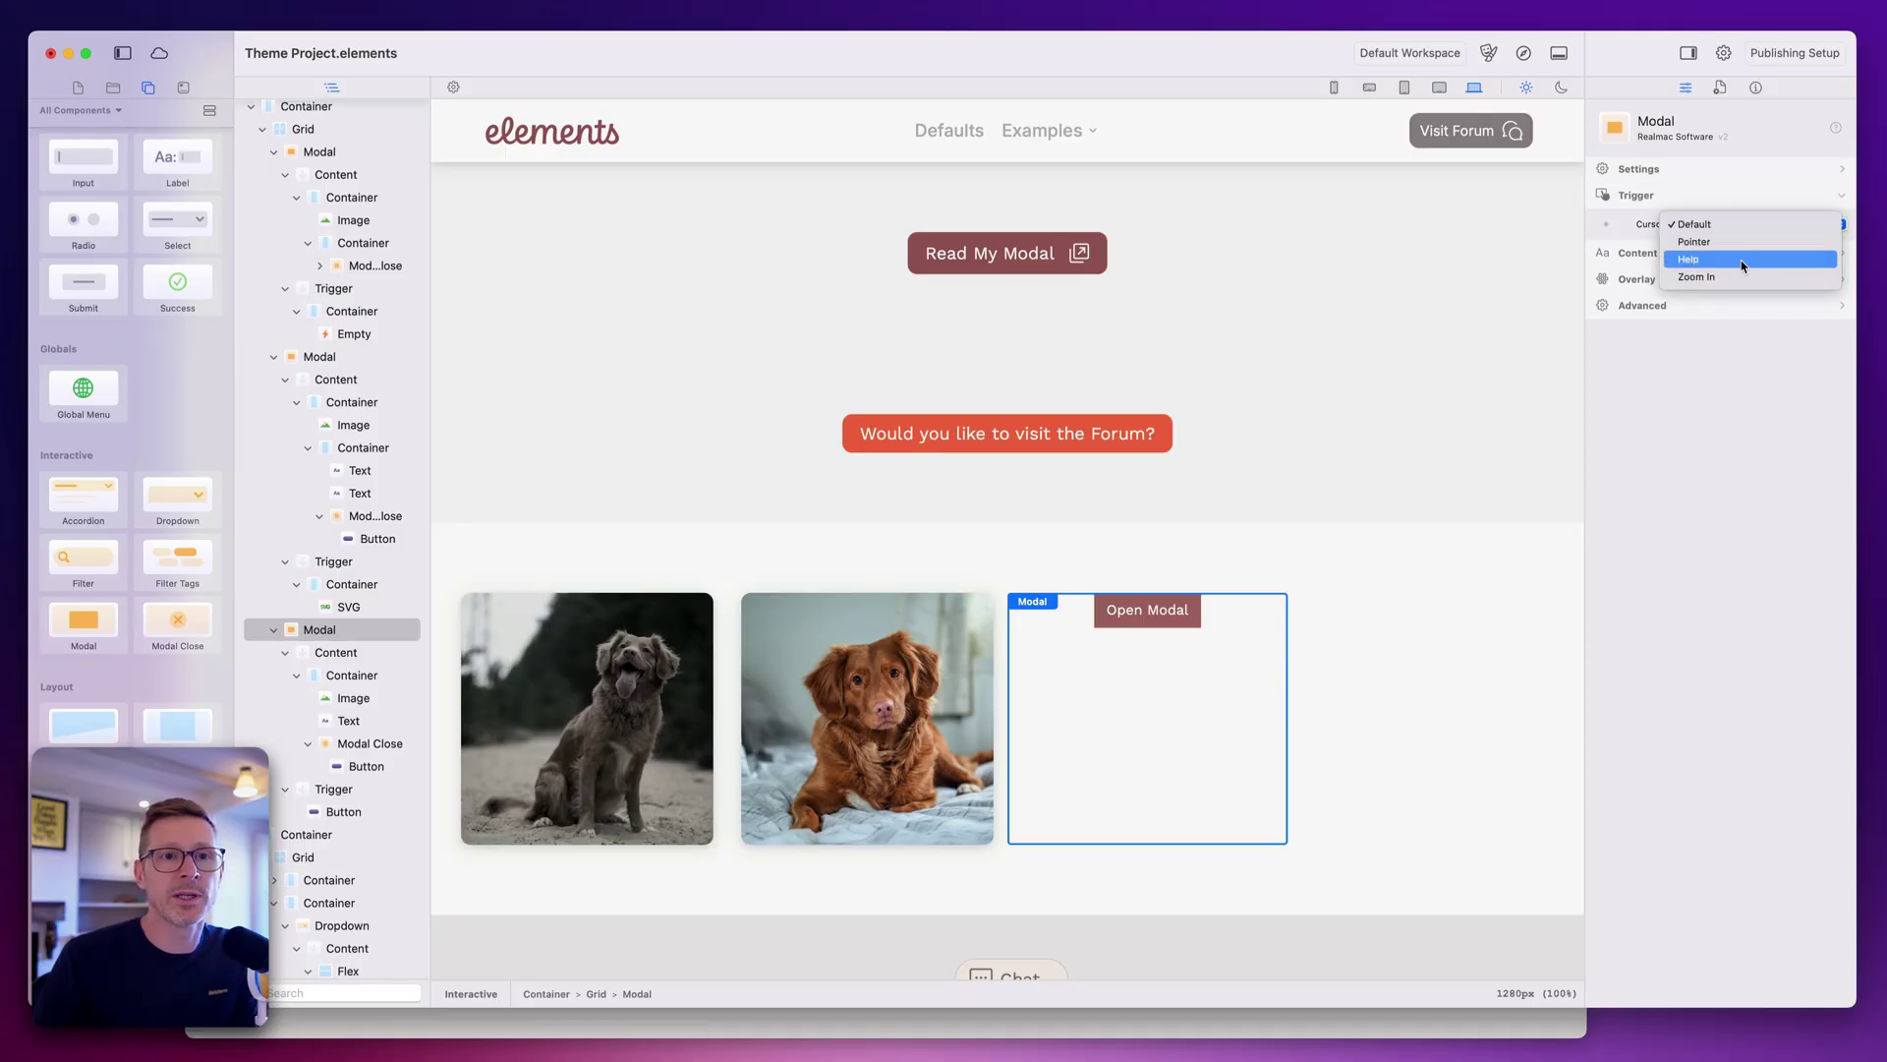
pyautogui.press('Escape')
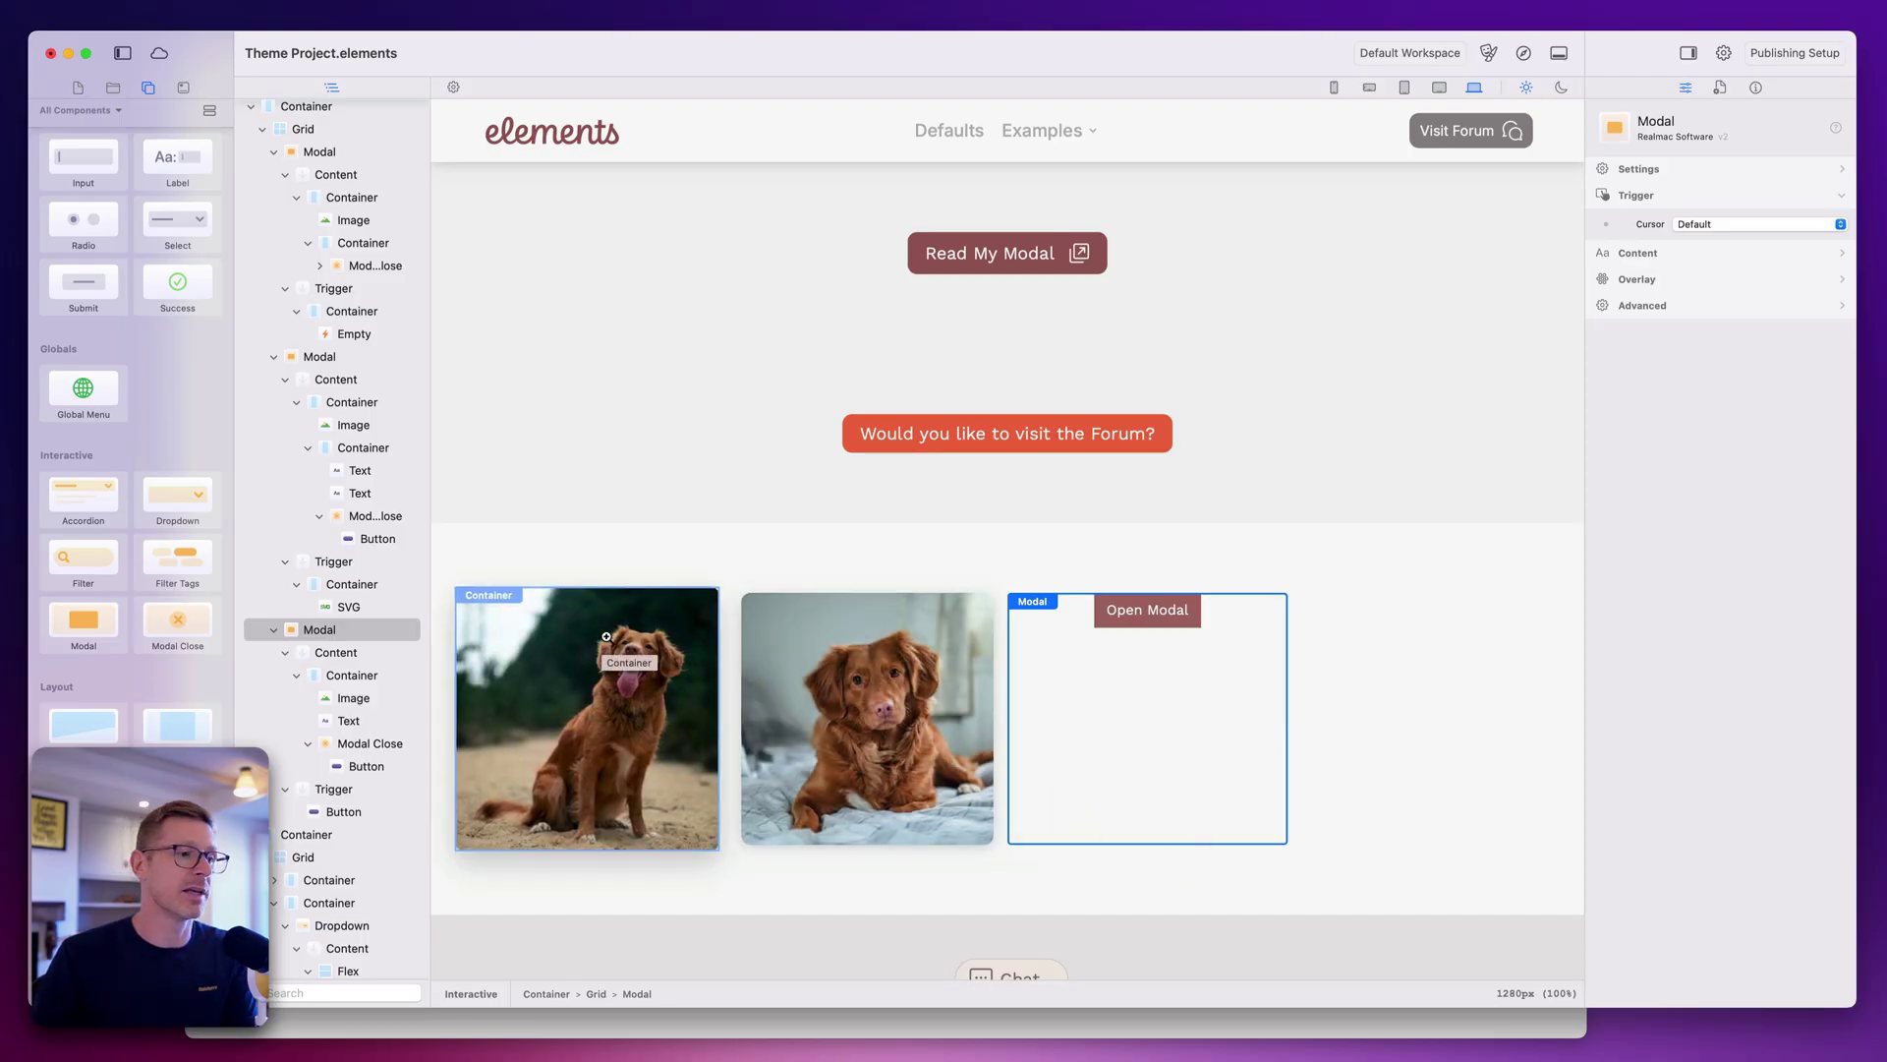
# Select the modal around the second dog picture and set its trigger cursor to Help.
pyautogui.click(837, 629)
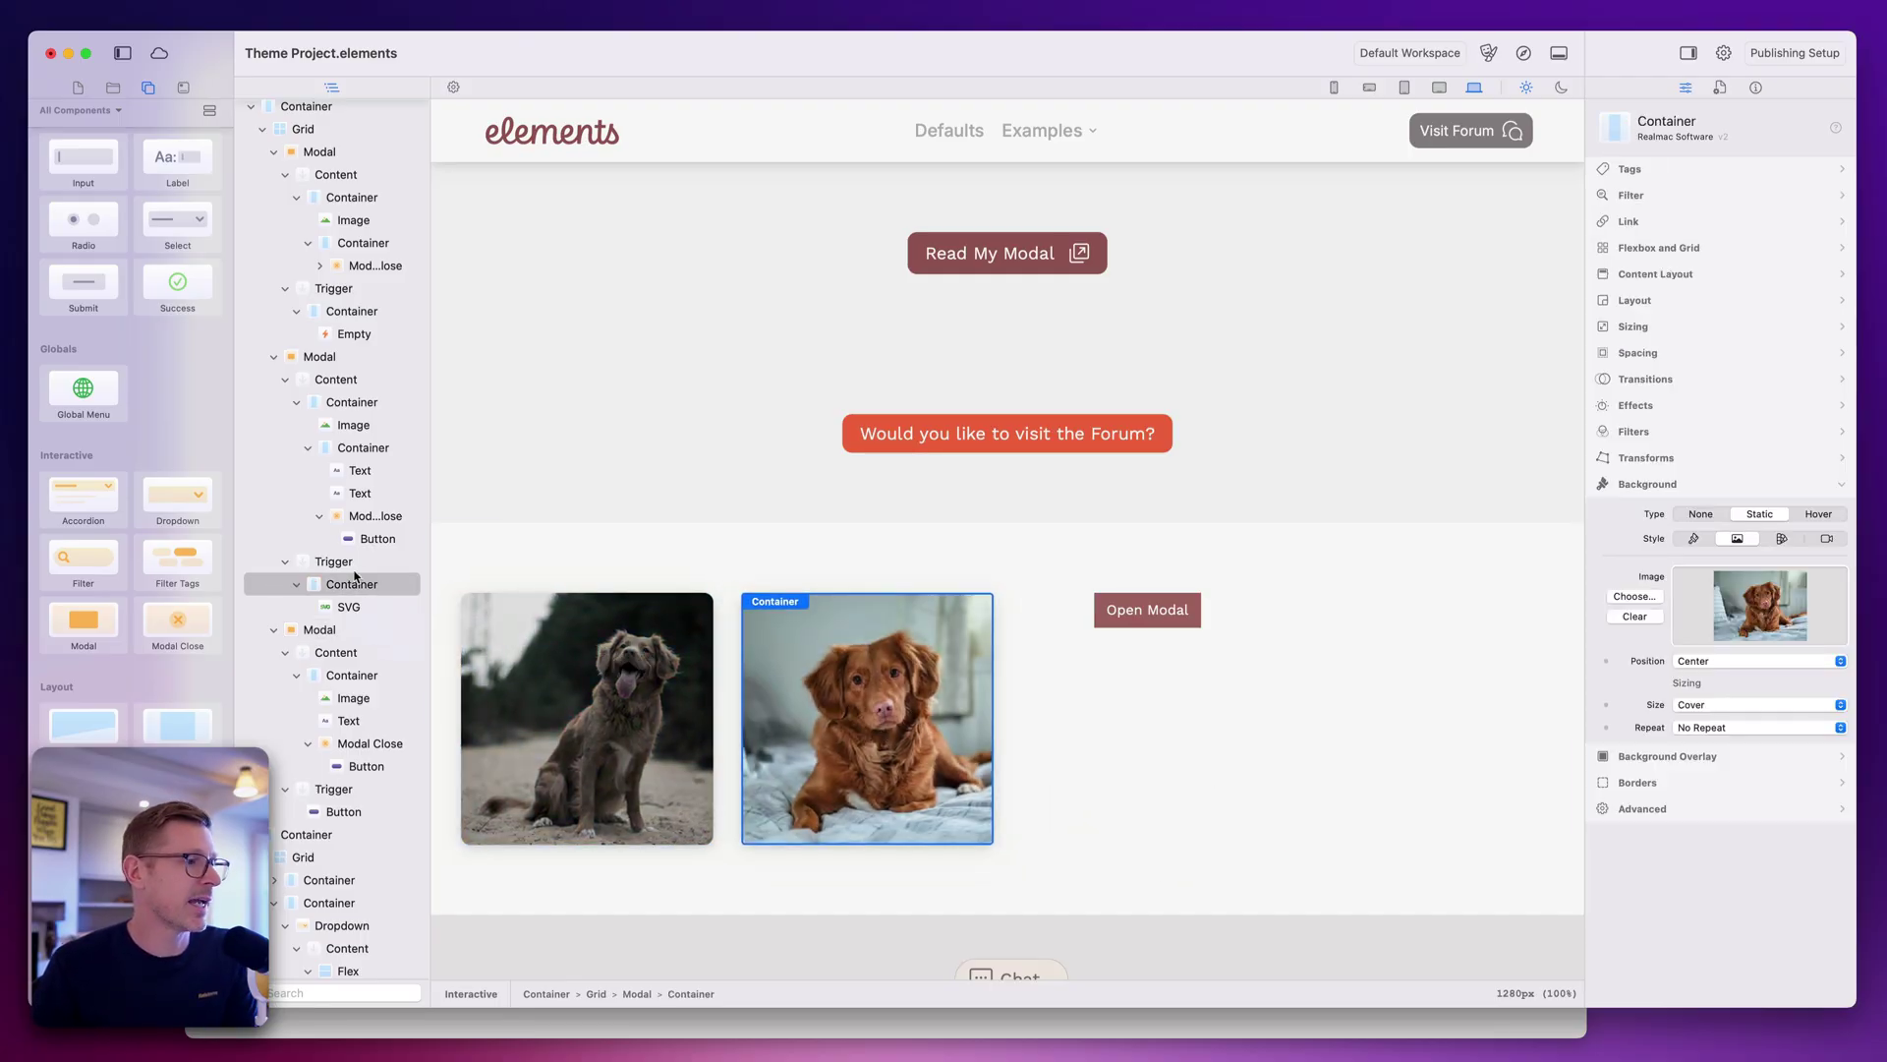
pyautogui.press('Escape')
pyautogui.click(773, 614)
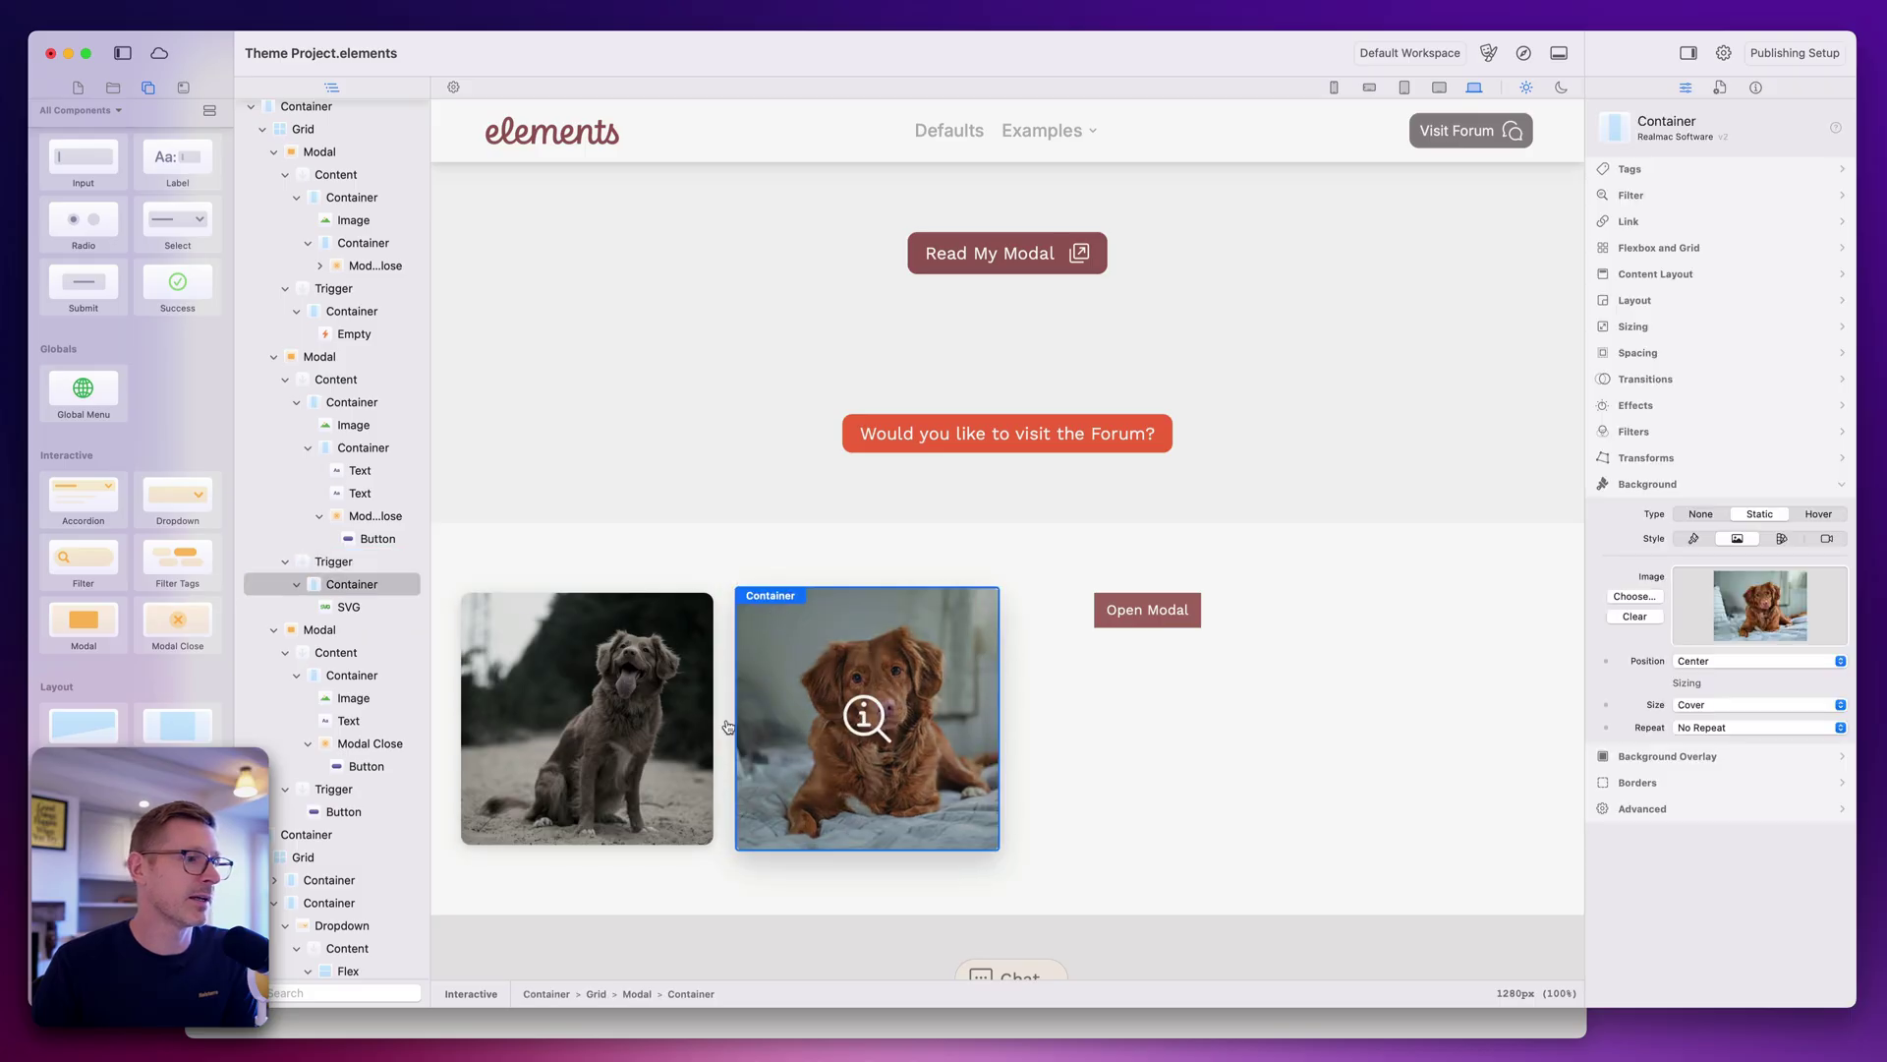
pyautogui.click(344, 359)
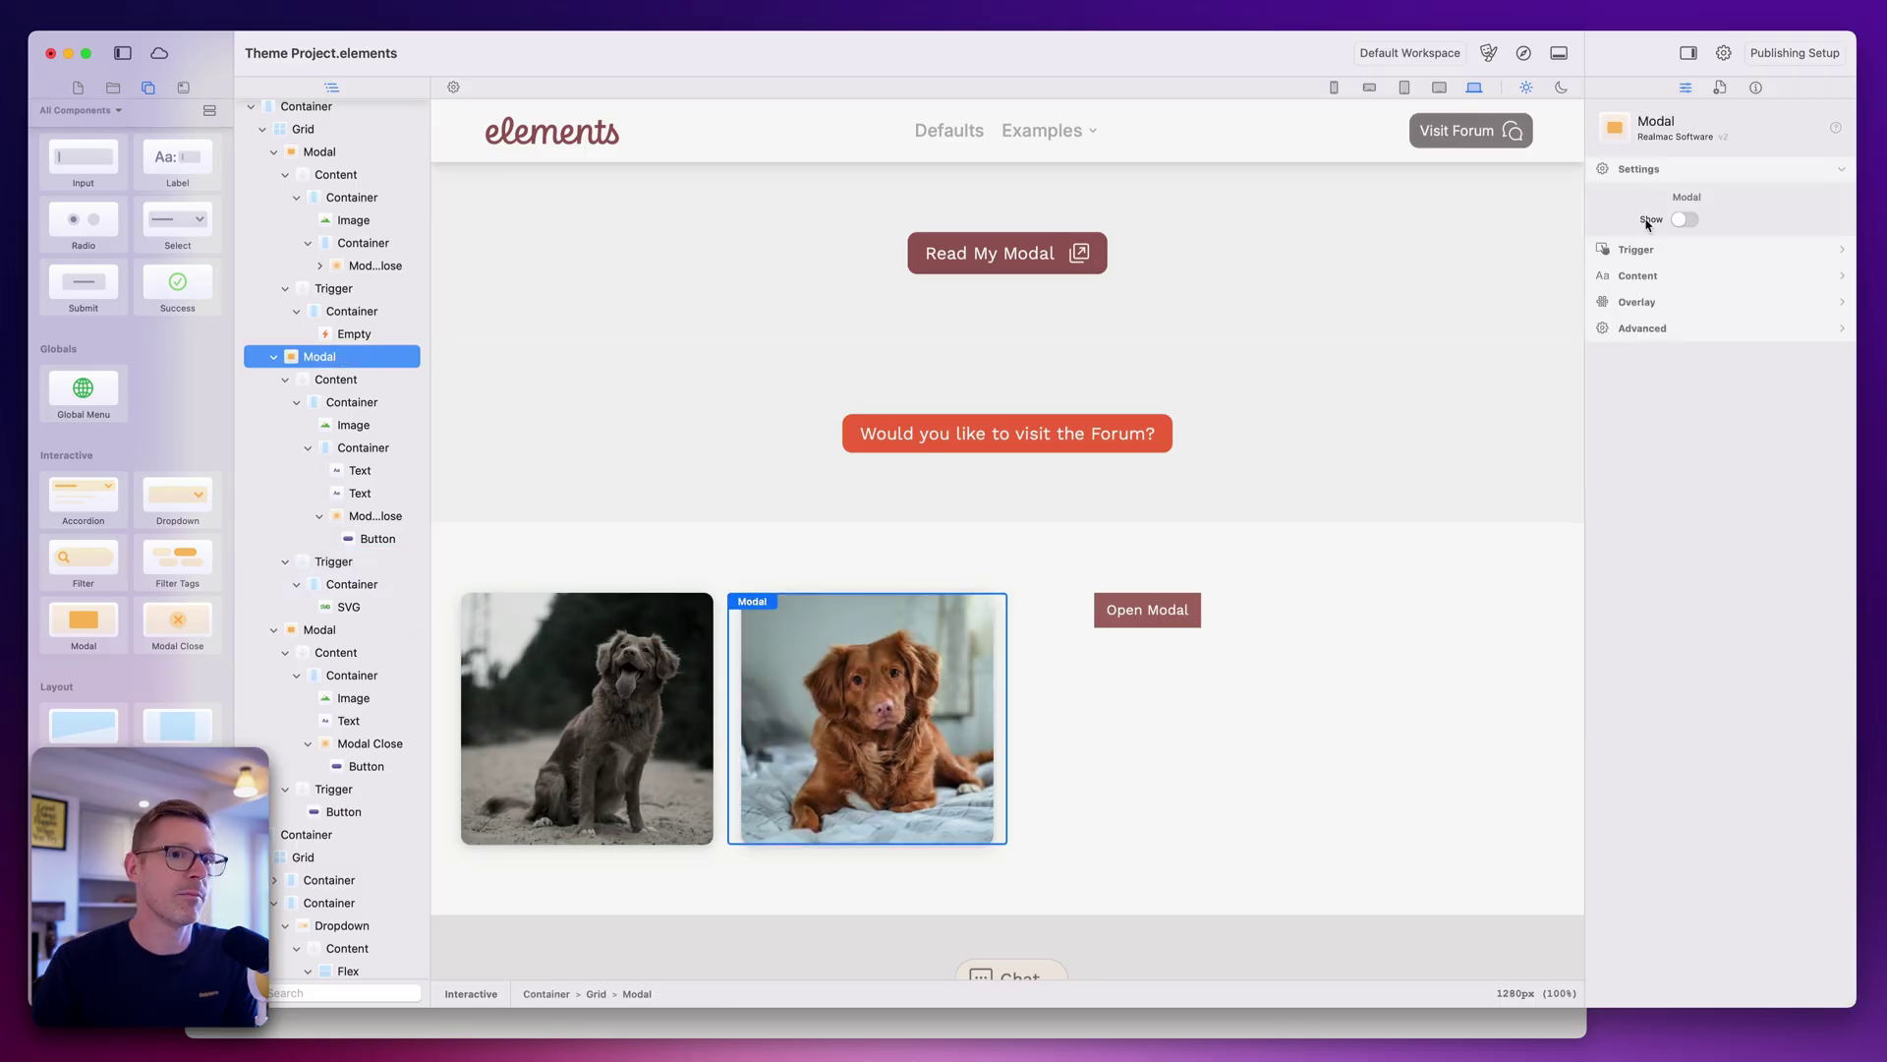
pyautogui.click(1681, 248)
pyautogui.click(1765, 232)
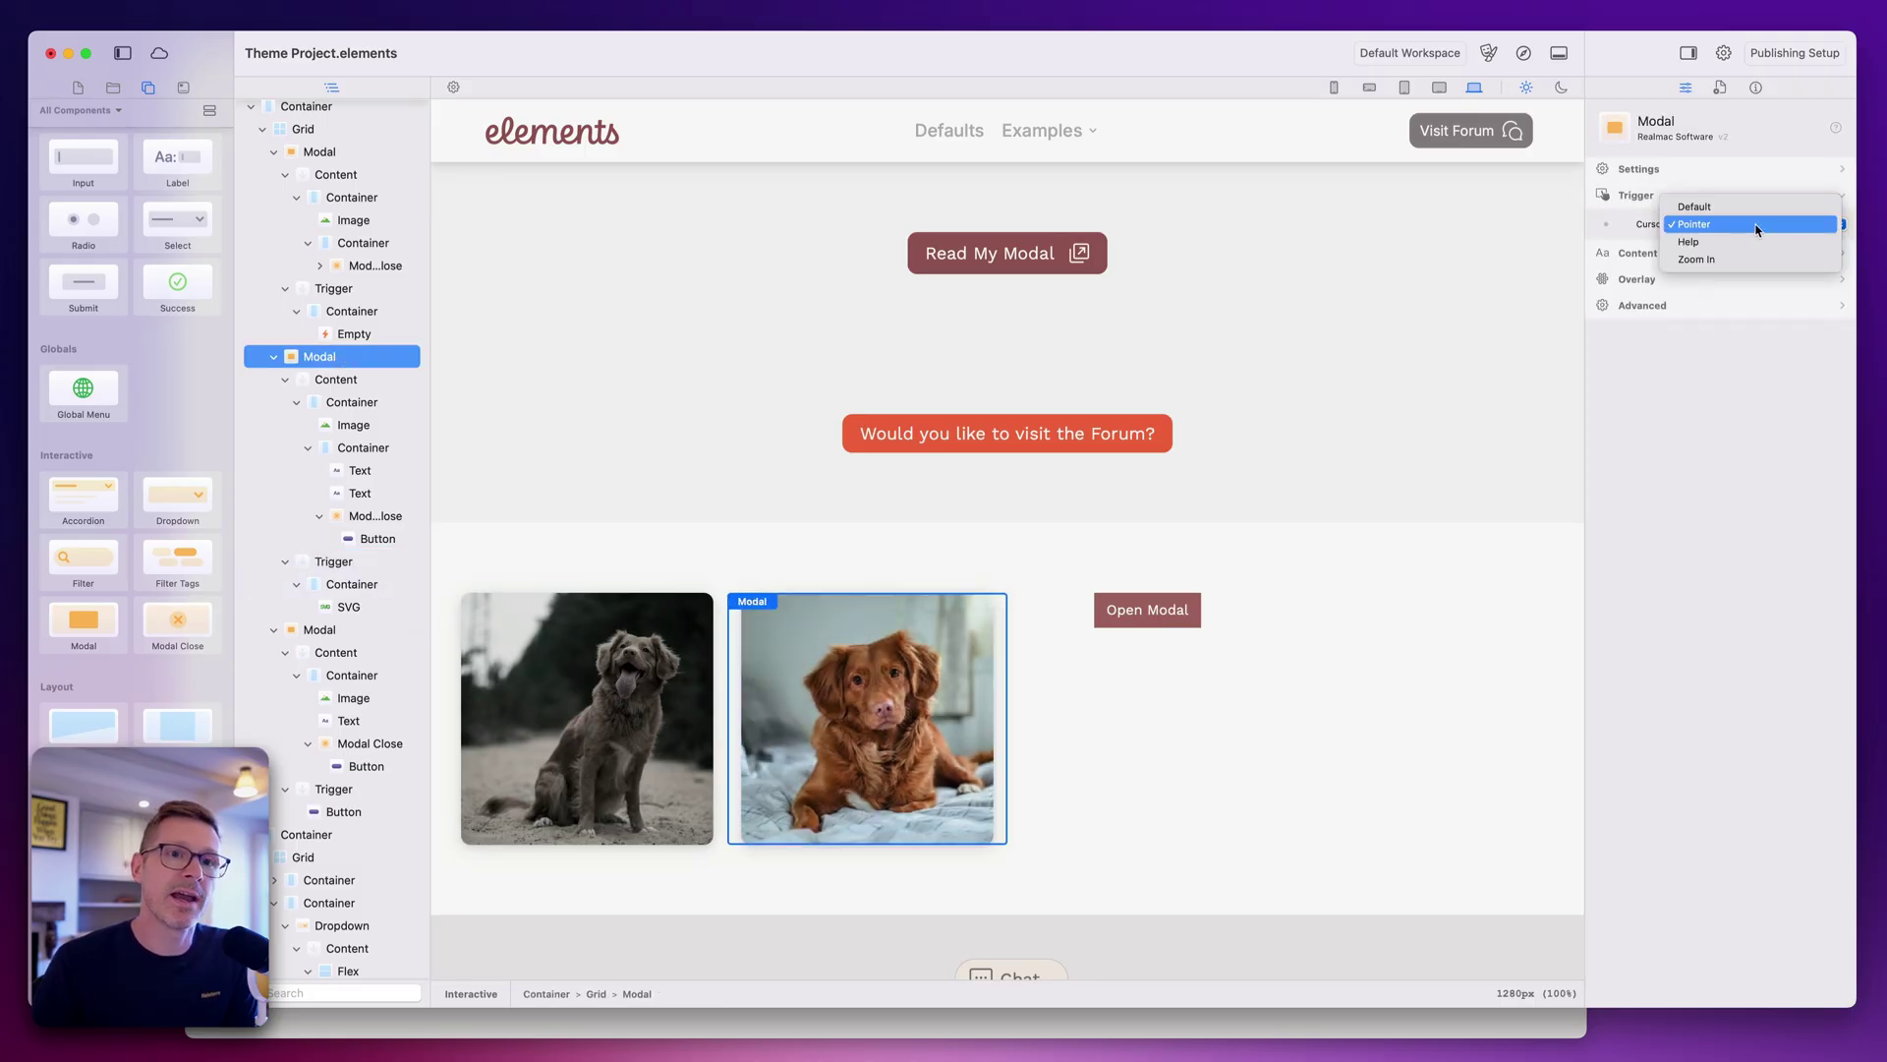
pyautogui.click(1742, 241)
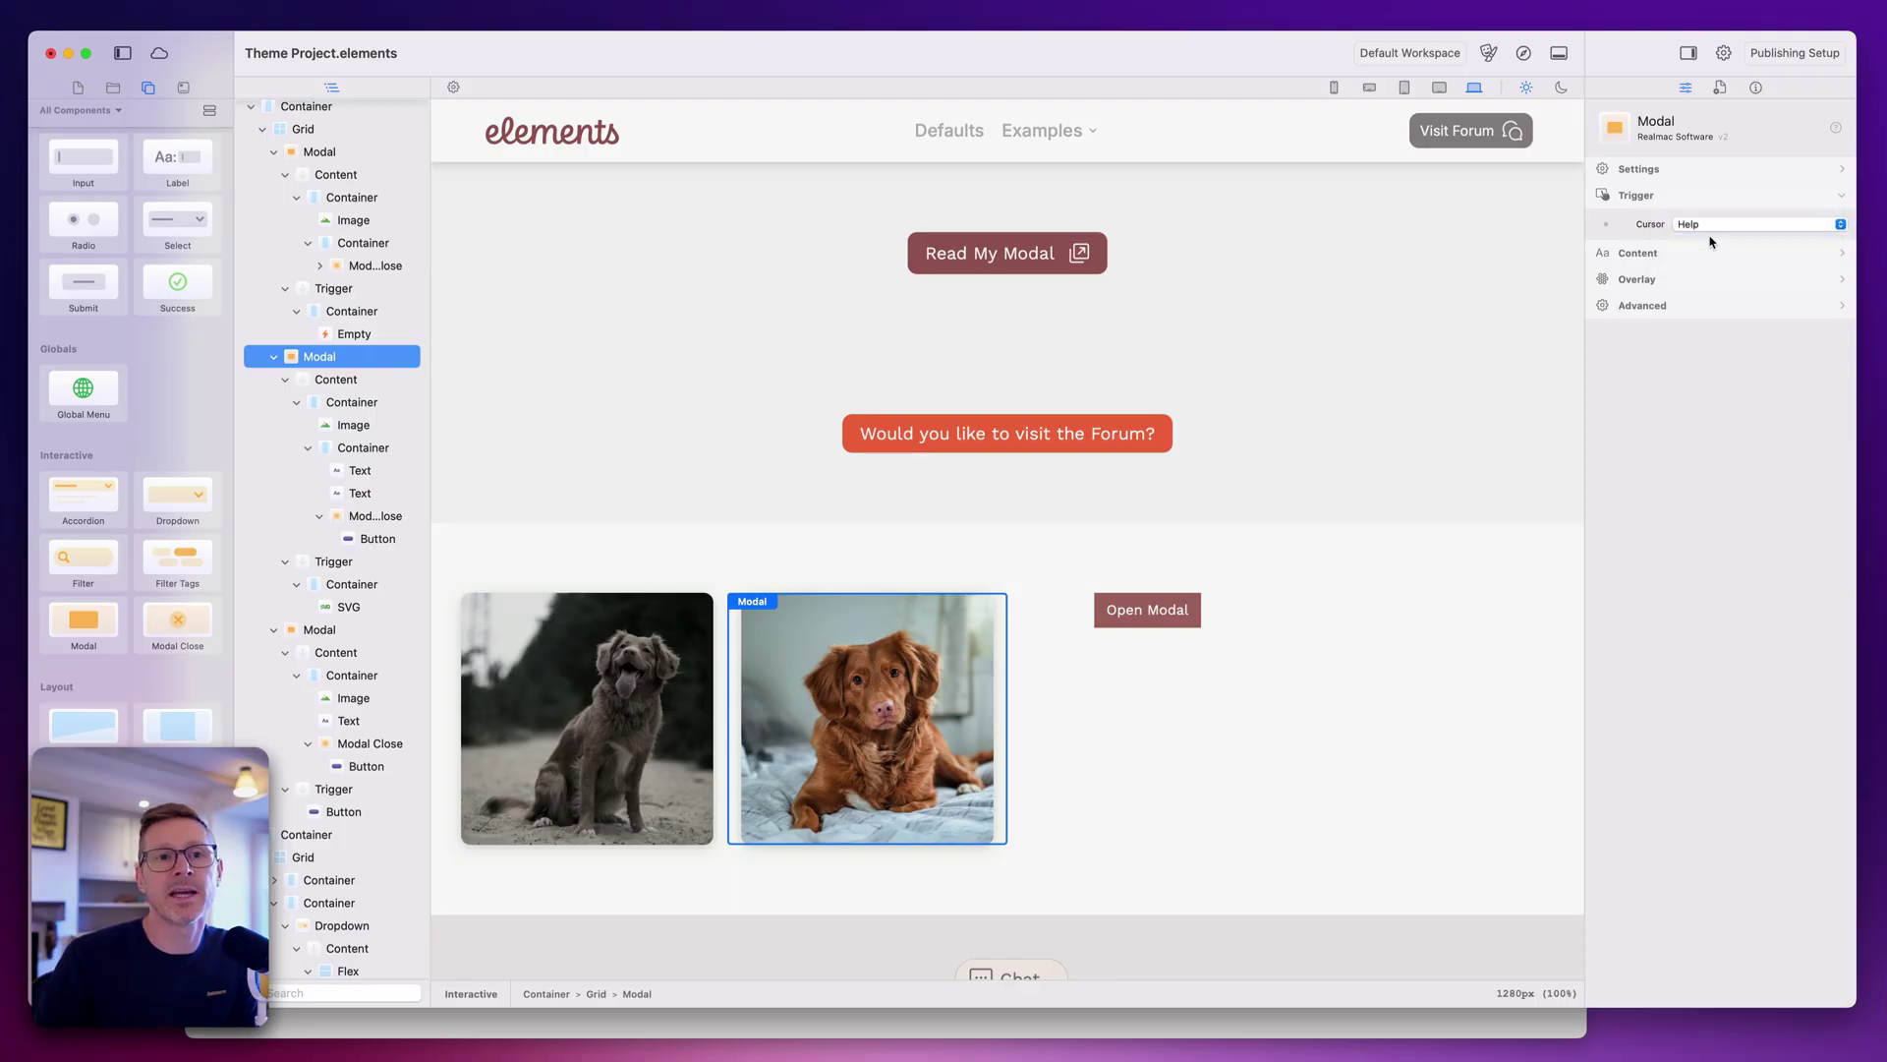
# Preview the page in the browser, open and dismiss the second dog picture's modal, and return to Elements.
pyautogui.click(1524, 54)
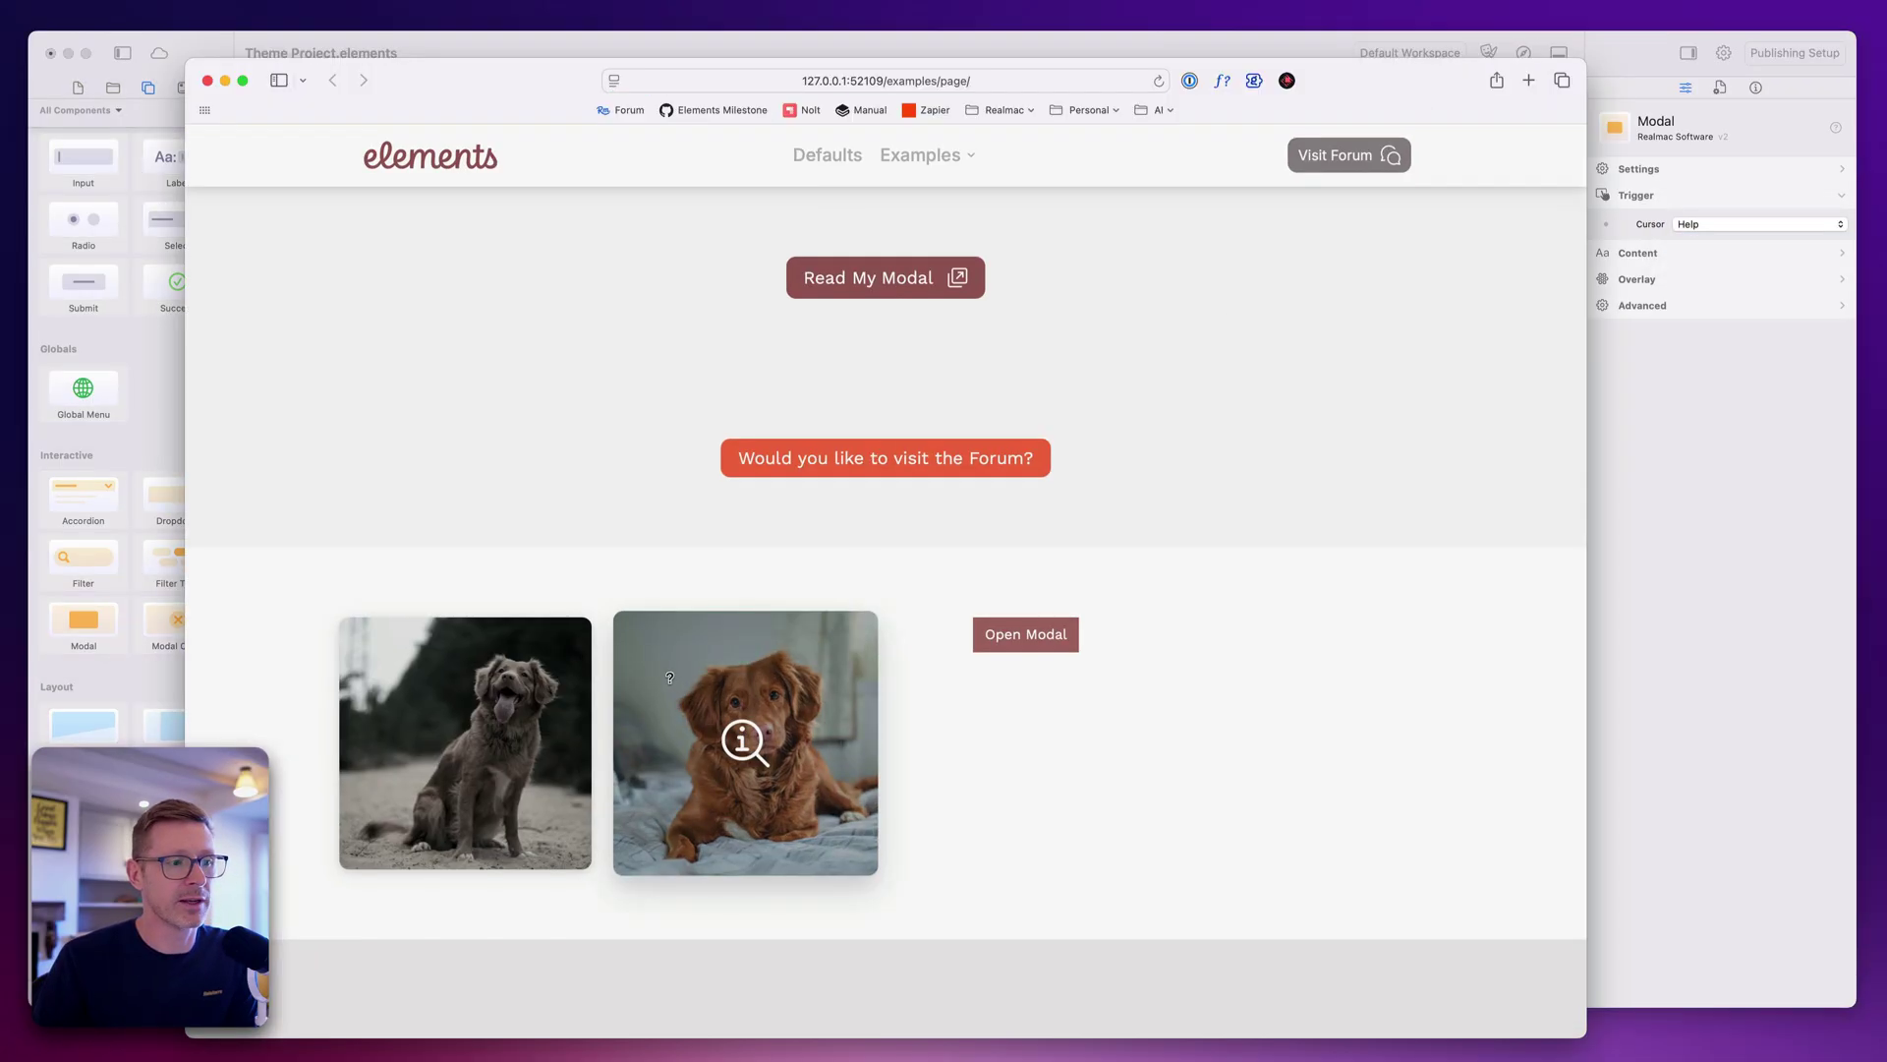
pyautogui.click(745, 733)
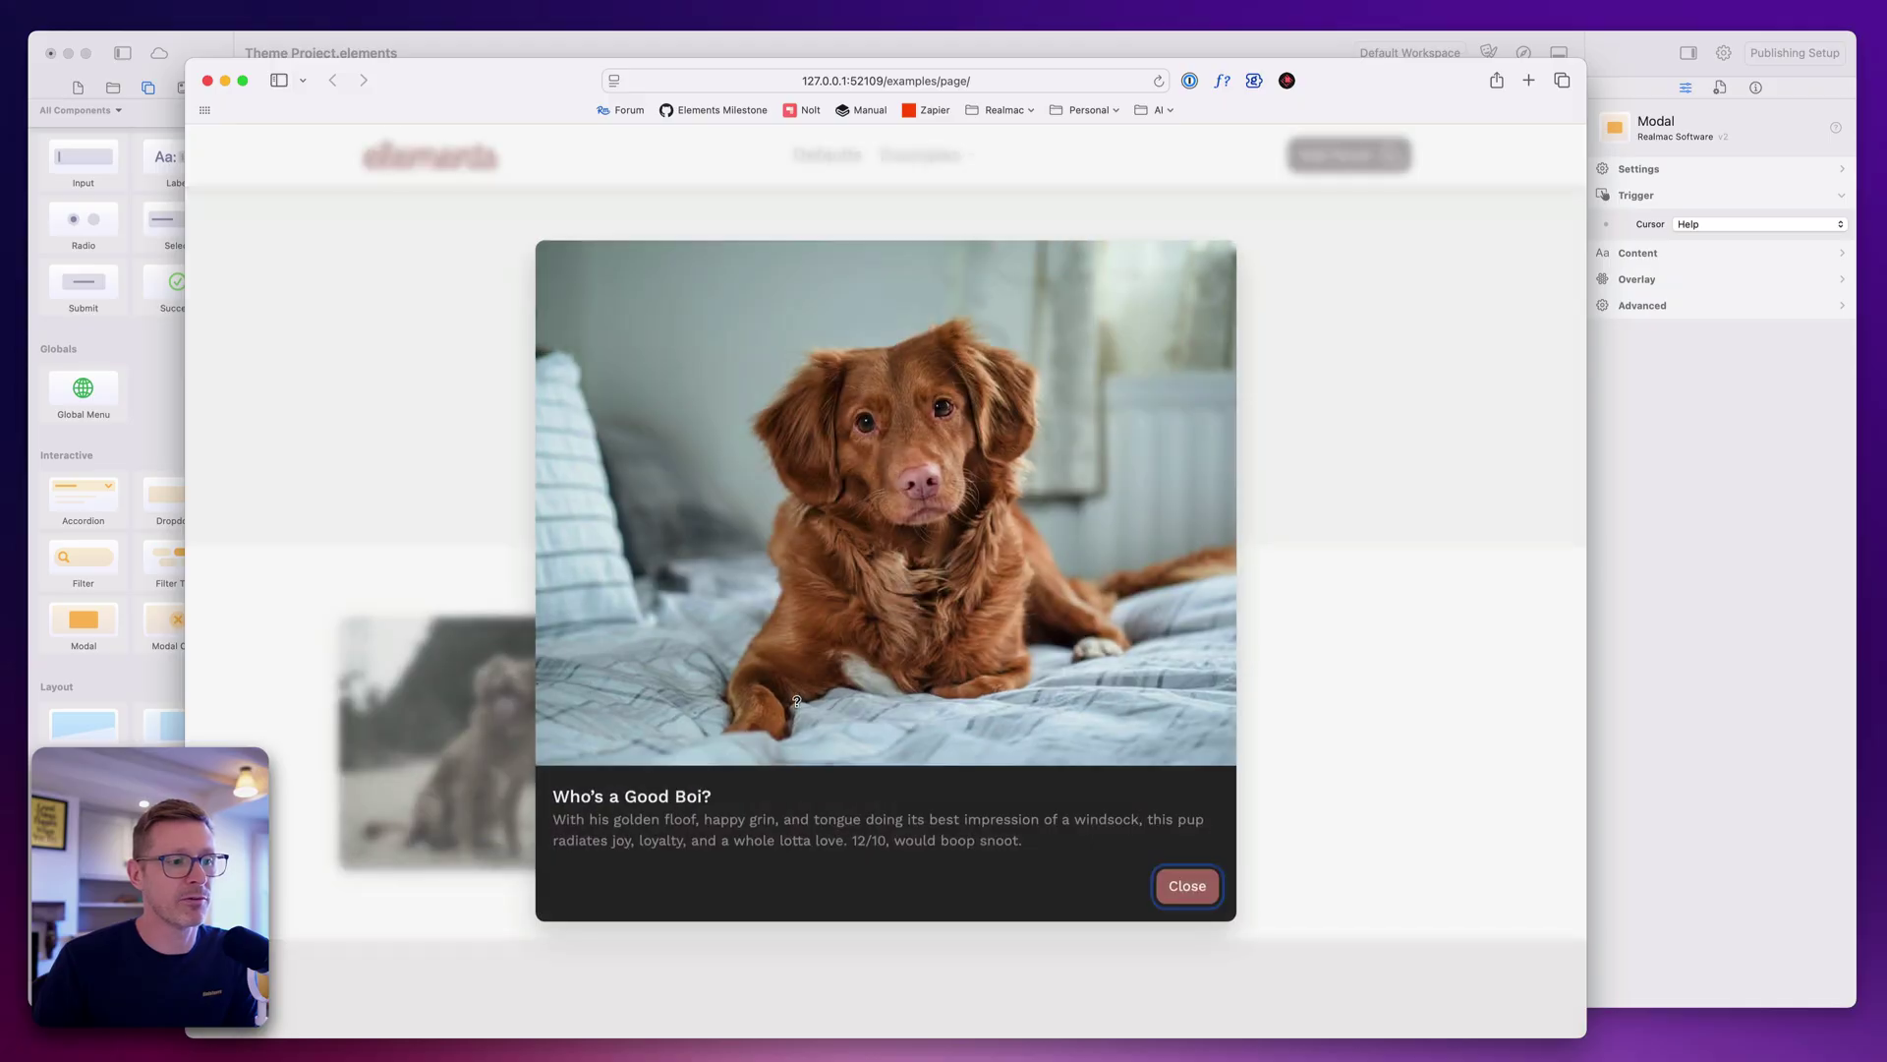
pyautogui.click(1381, 771)
pyautogui.click(1662, 708)
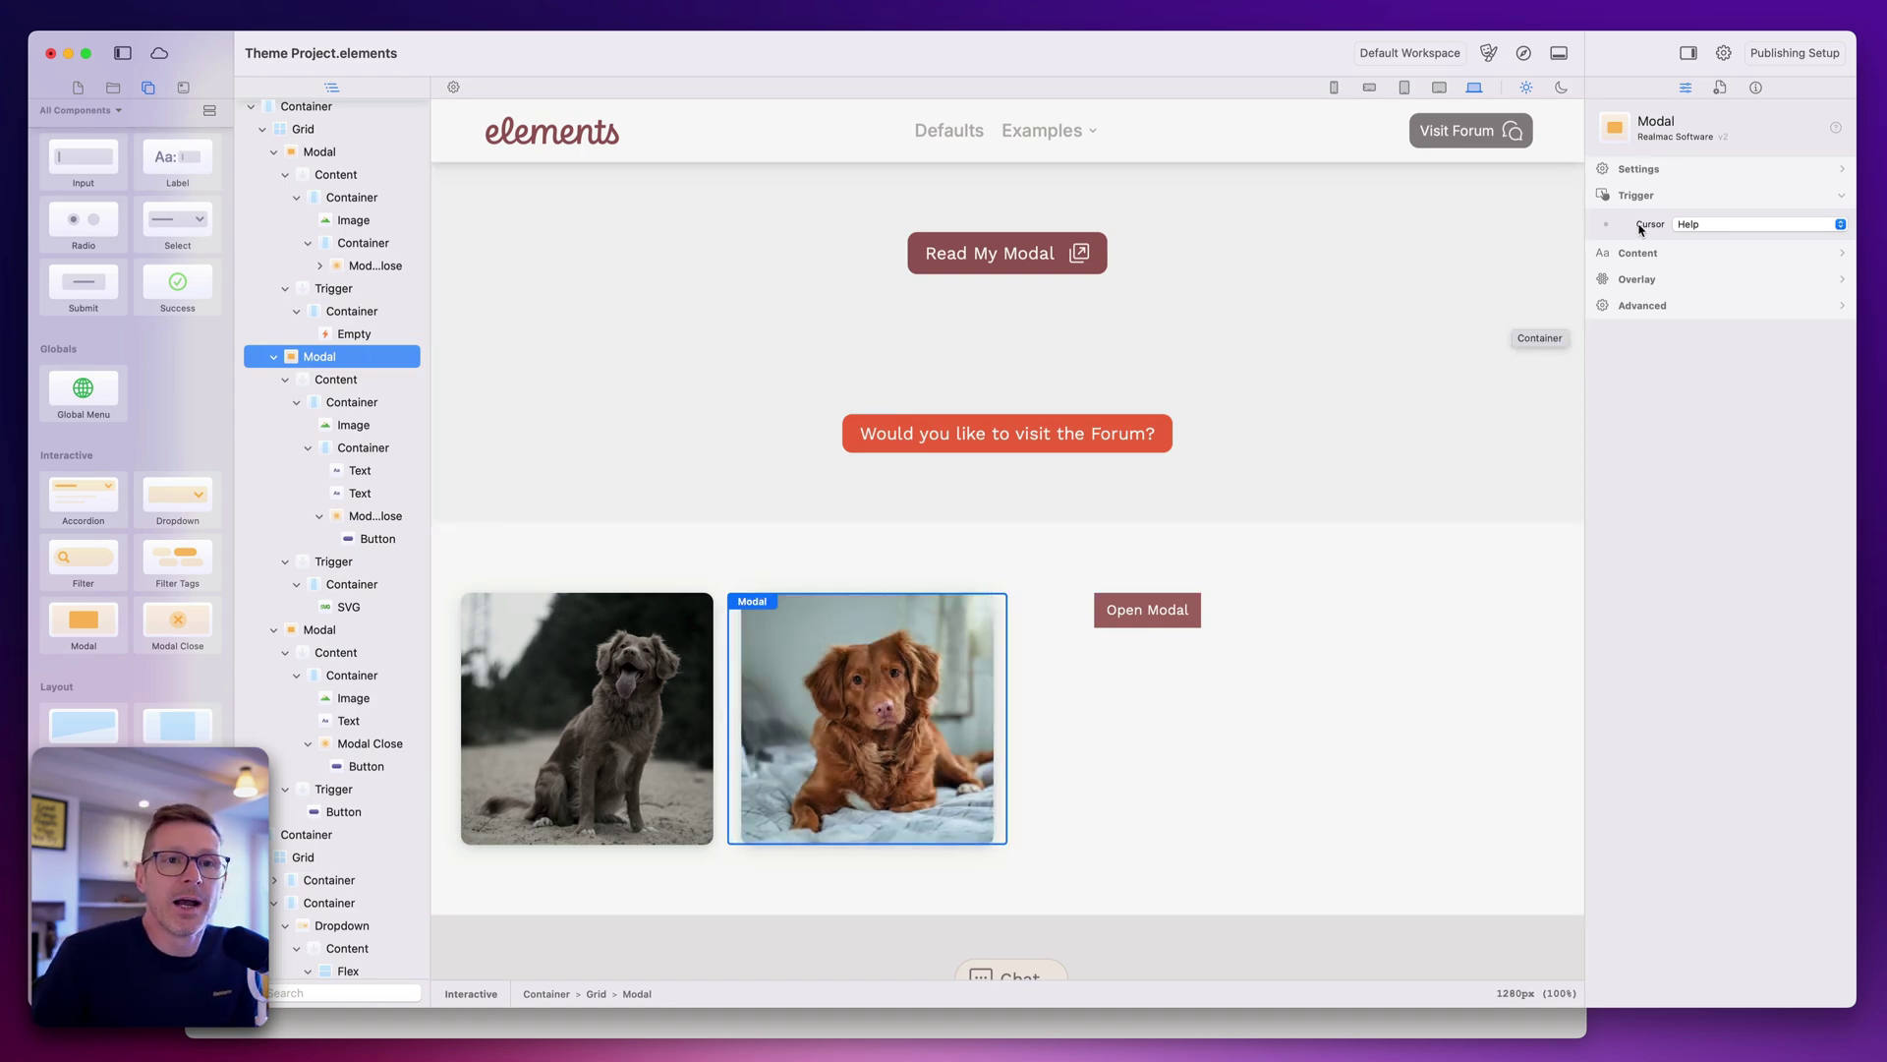
# Examine the second dog modal's horizontal and vertical content placement options and its overlay settings.
pyautogui.click(1652, 253)
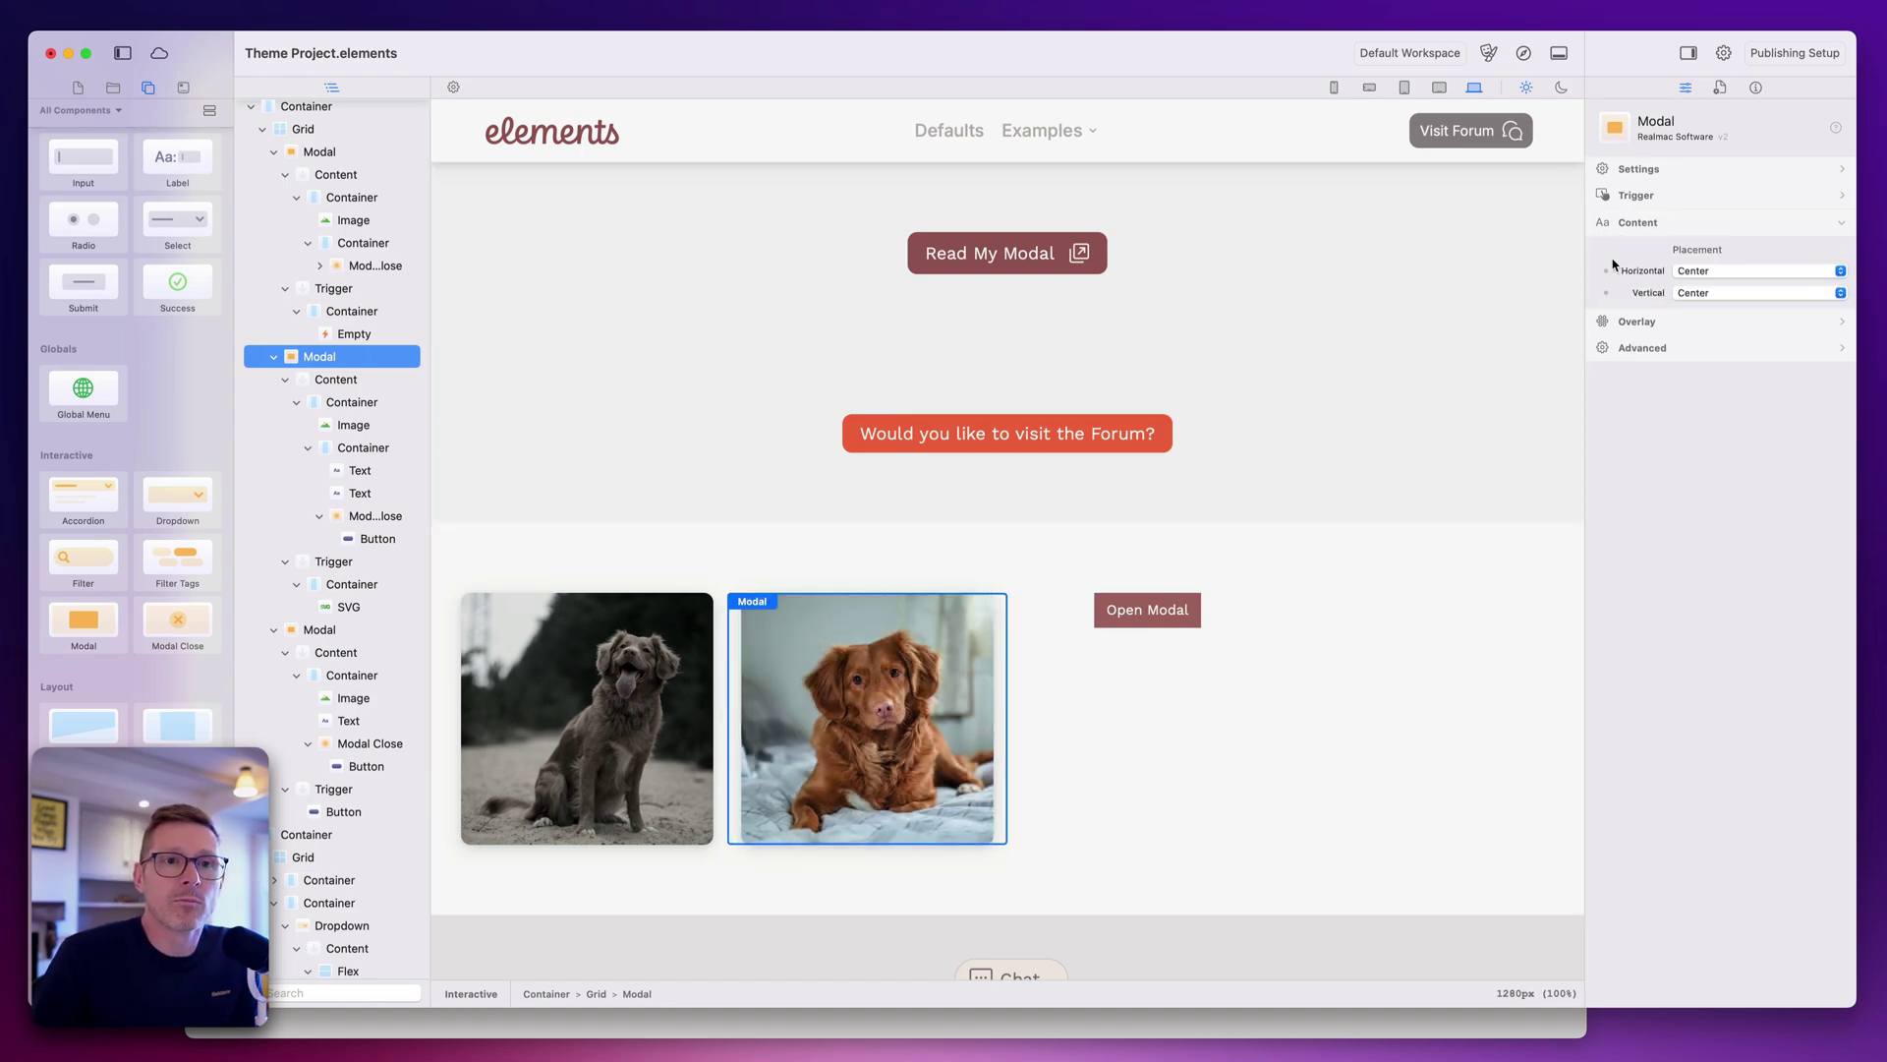
pyautogui.click(1720, 272)
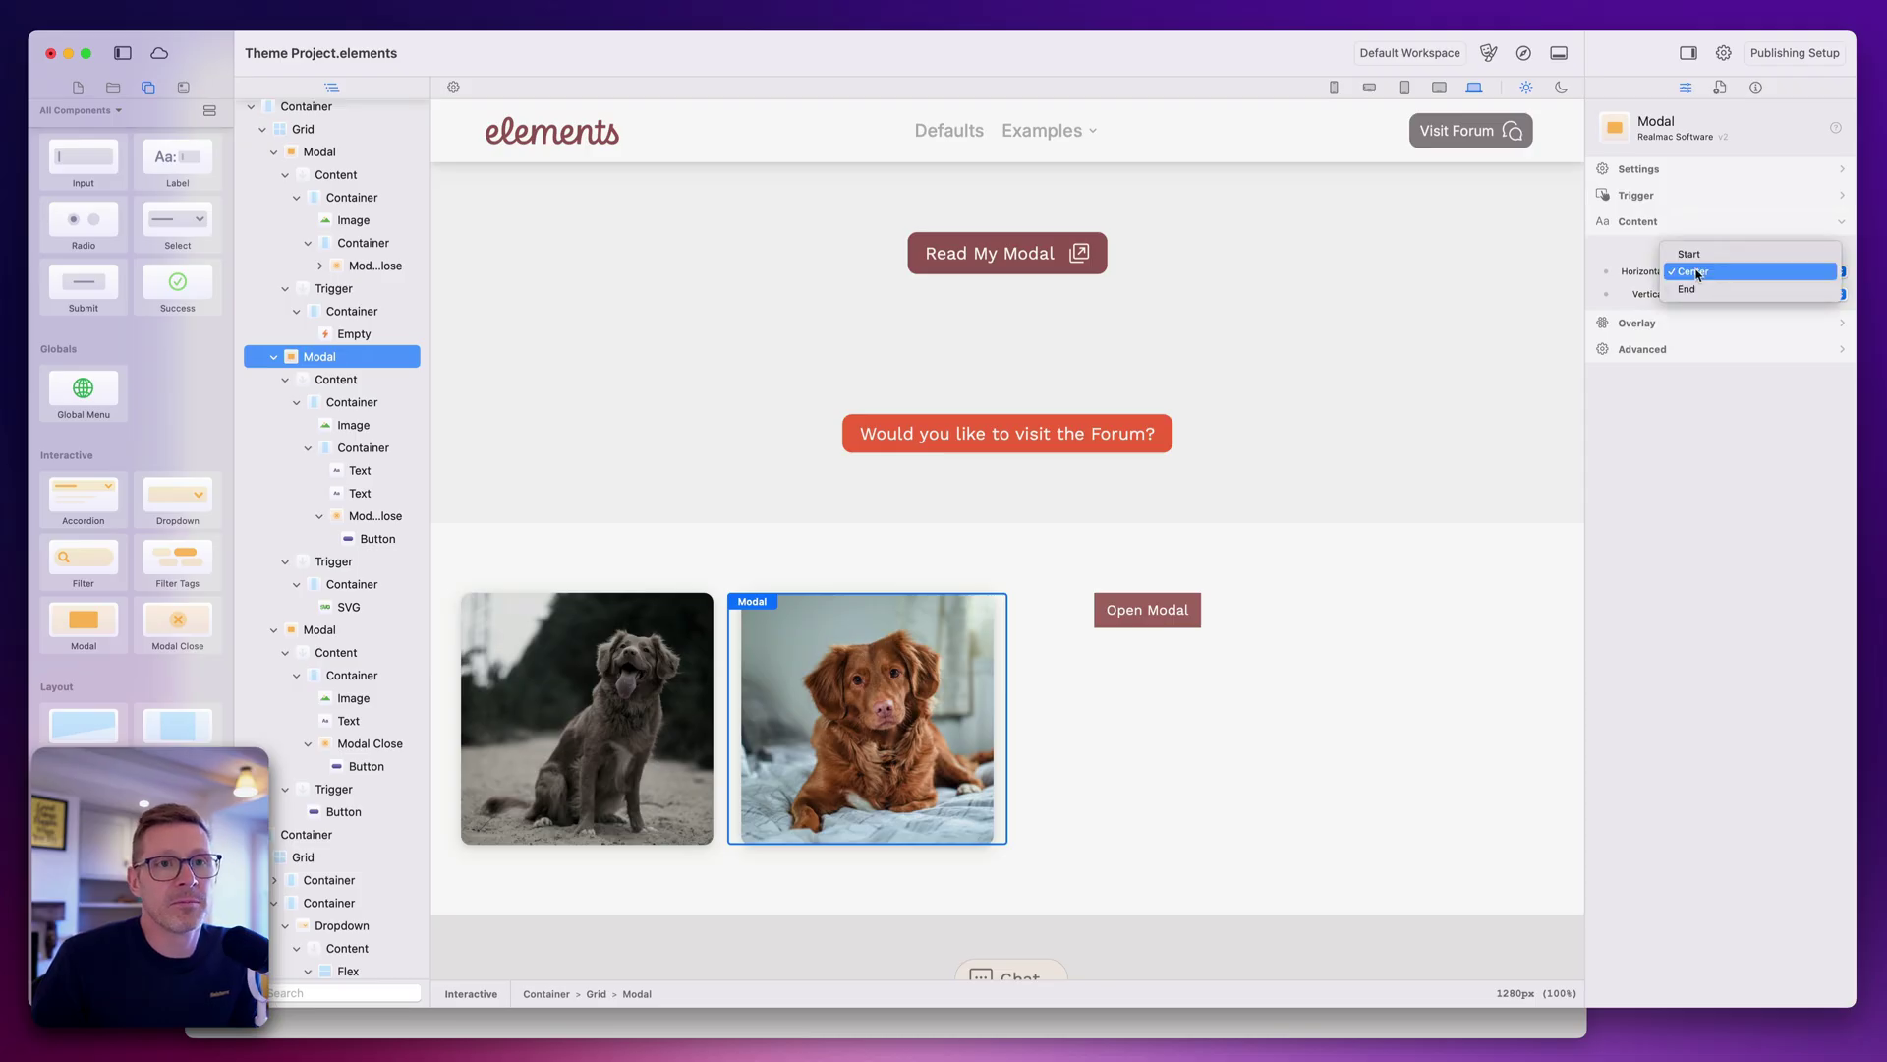
pyautogui.click(1580, 250)
pyautogui.click(1736, 293)
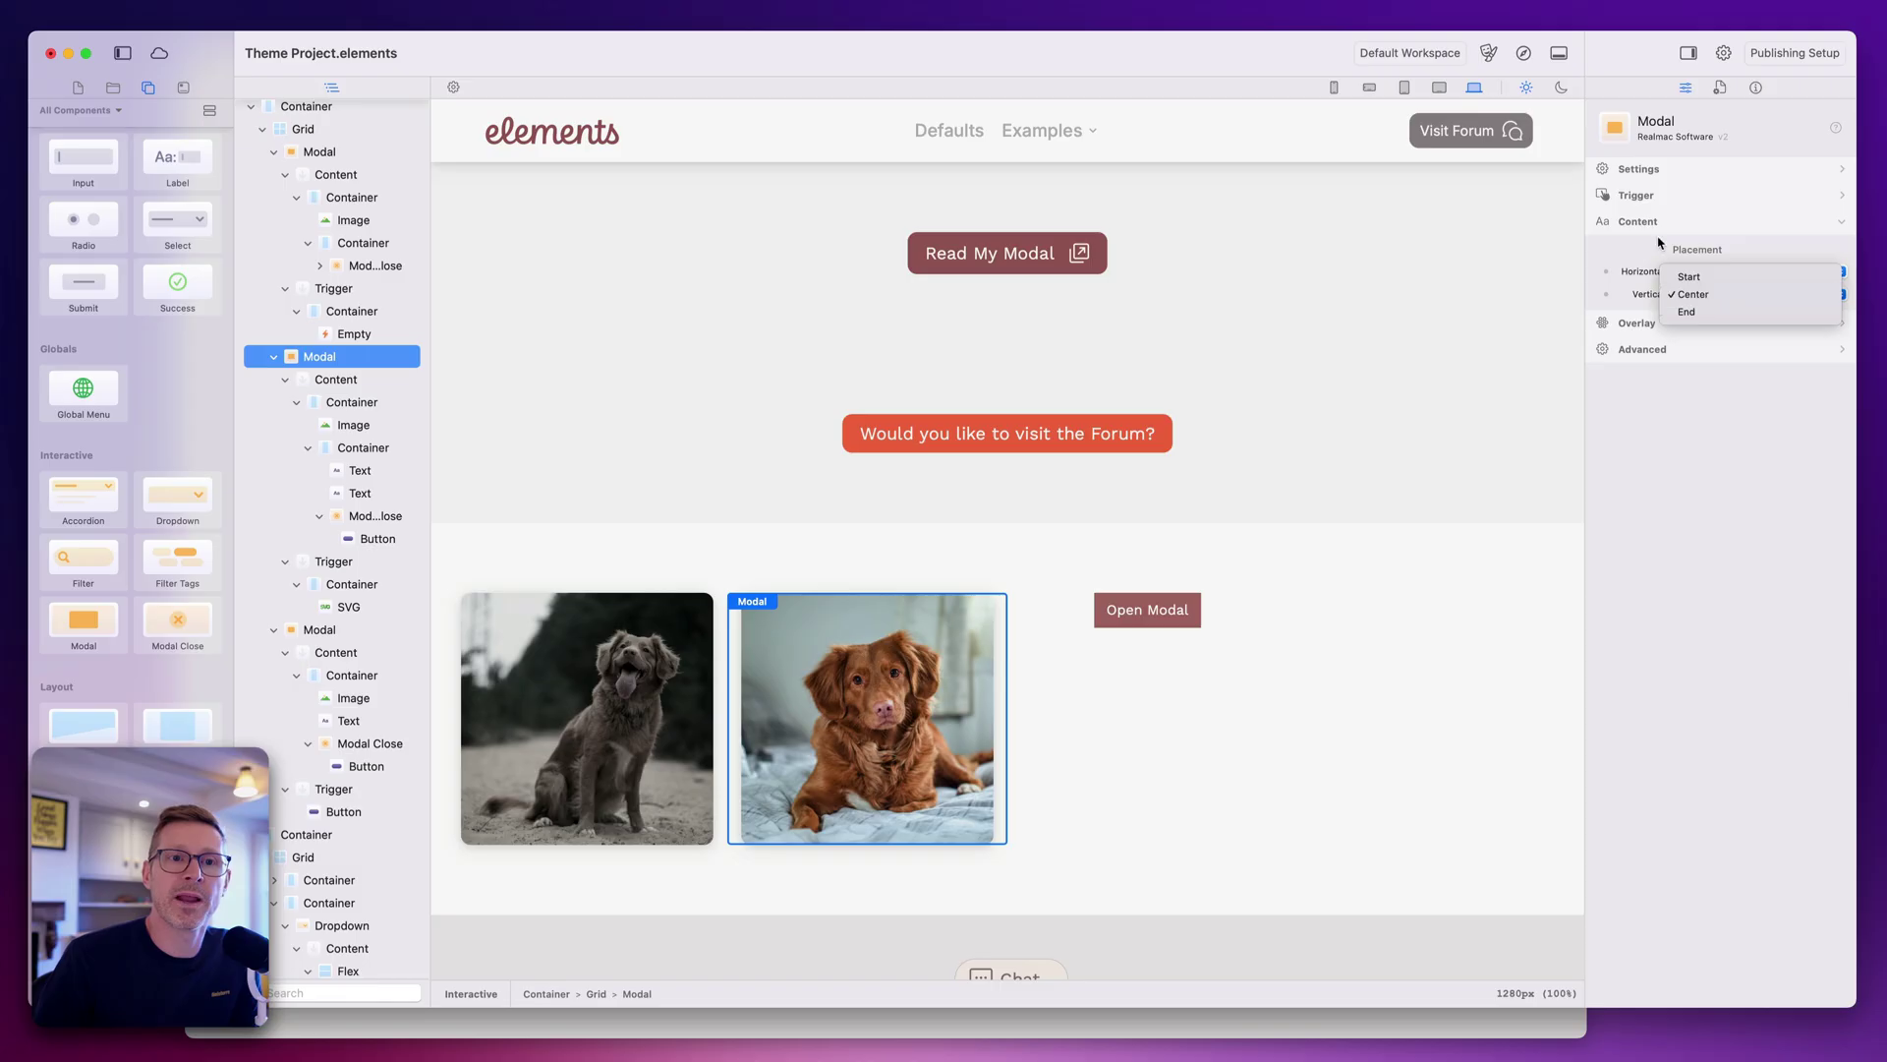
pyautogui.click(1613, 252)
pyautogui.click(1624, 322)
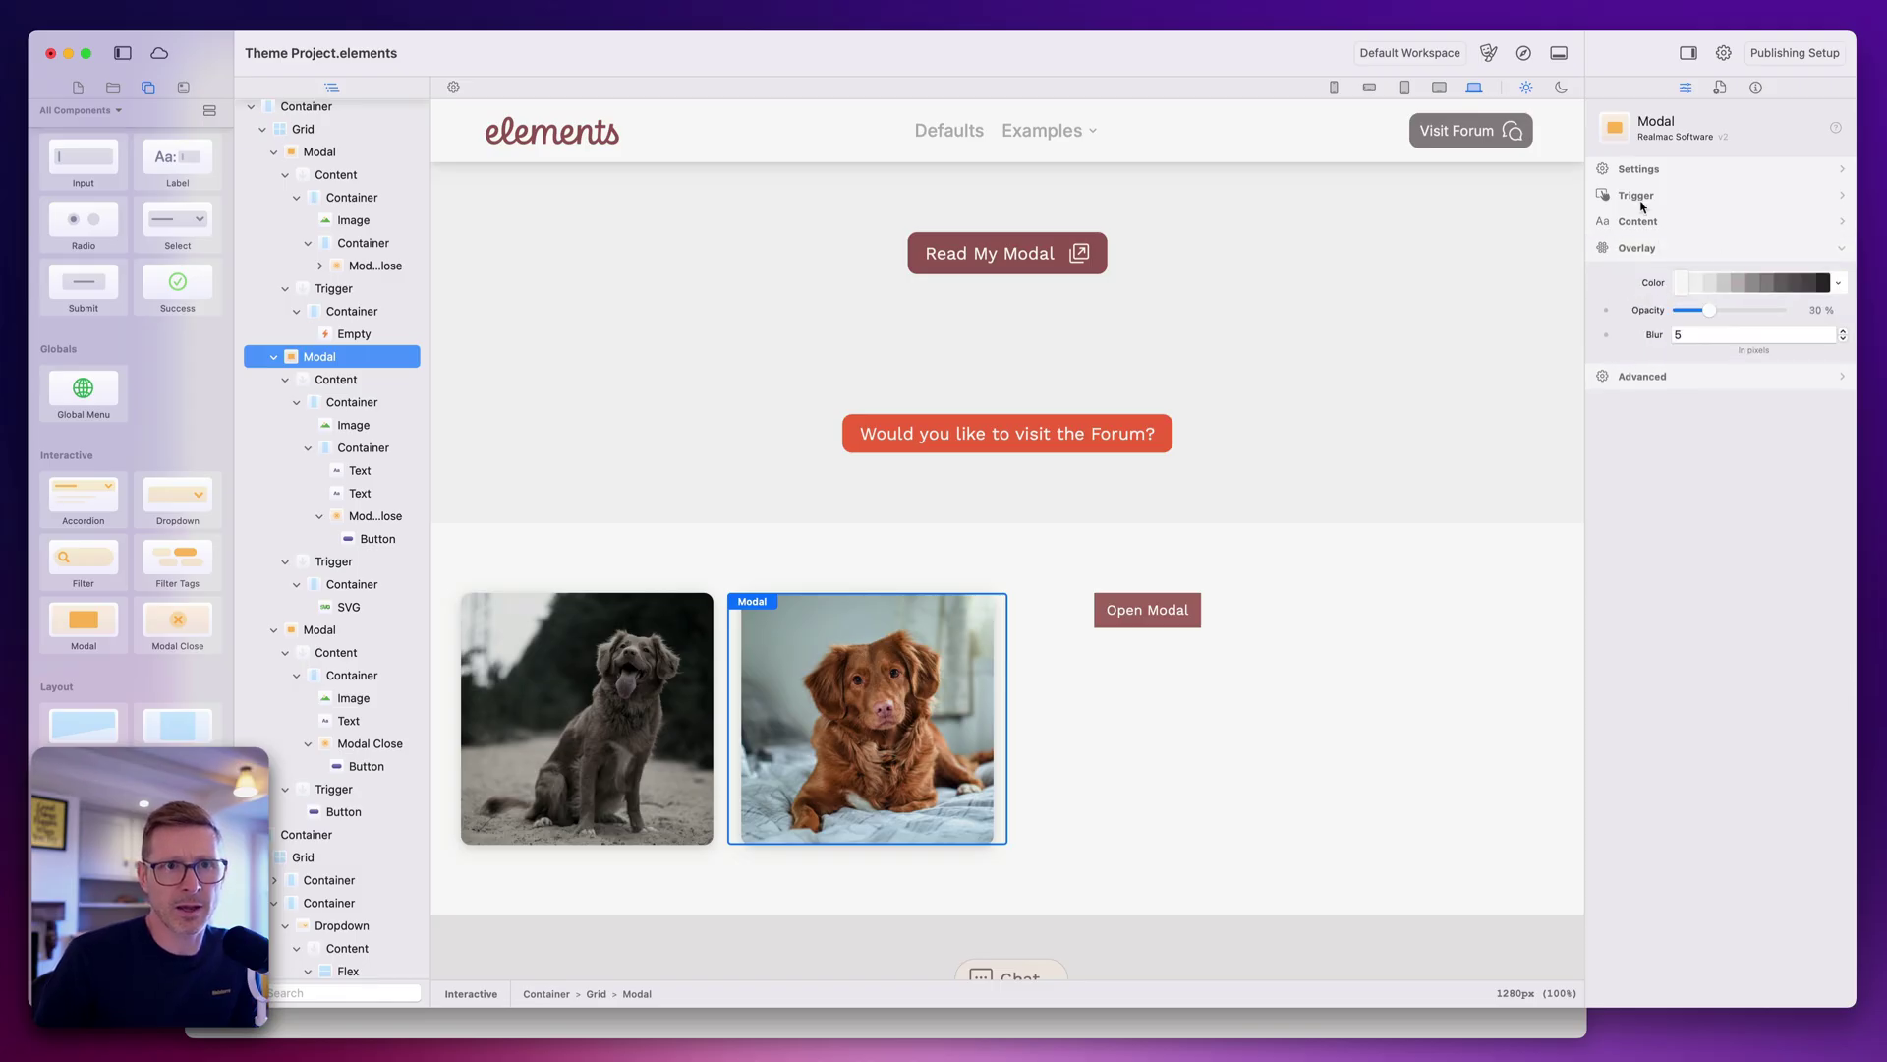
pyautogui.click(1651, 222)
pyautogui.click(1719, 270)
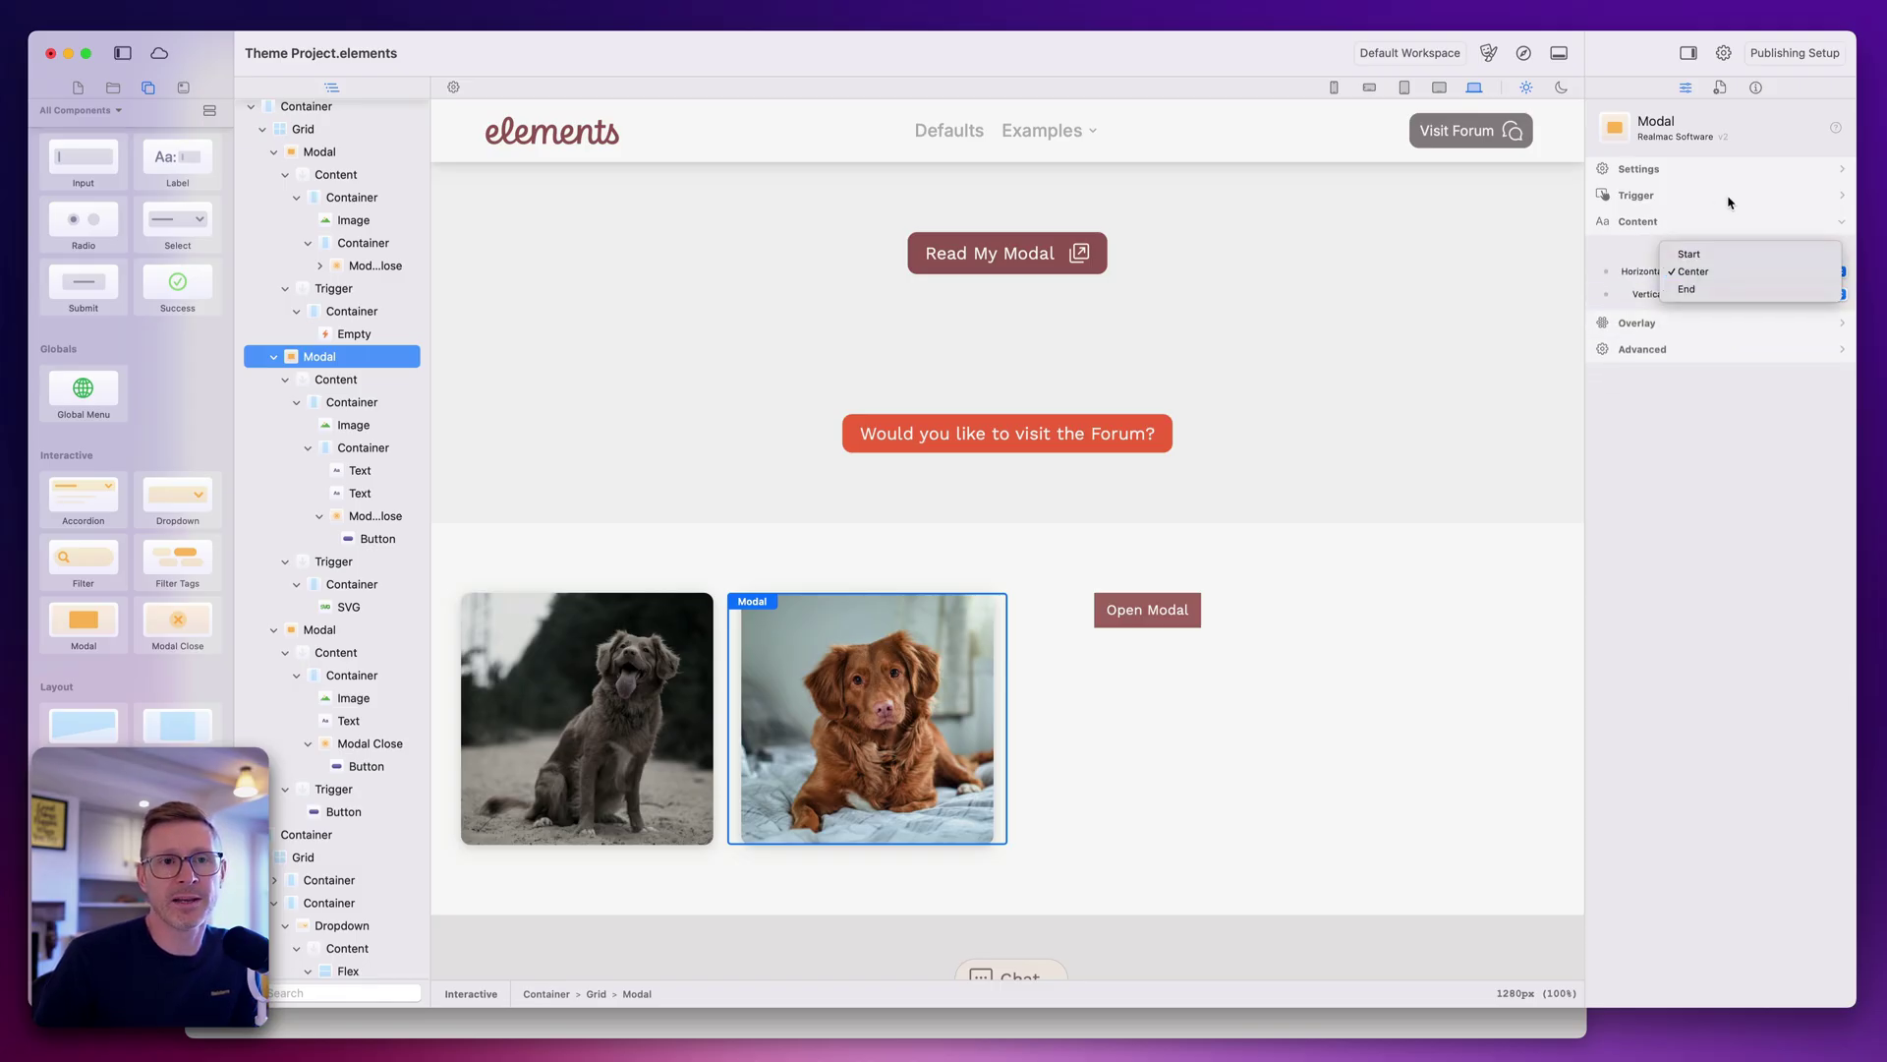
pyautogui.click(1736, 293)
pyautogui.click(1710, 197)
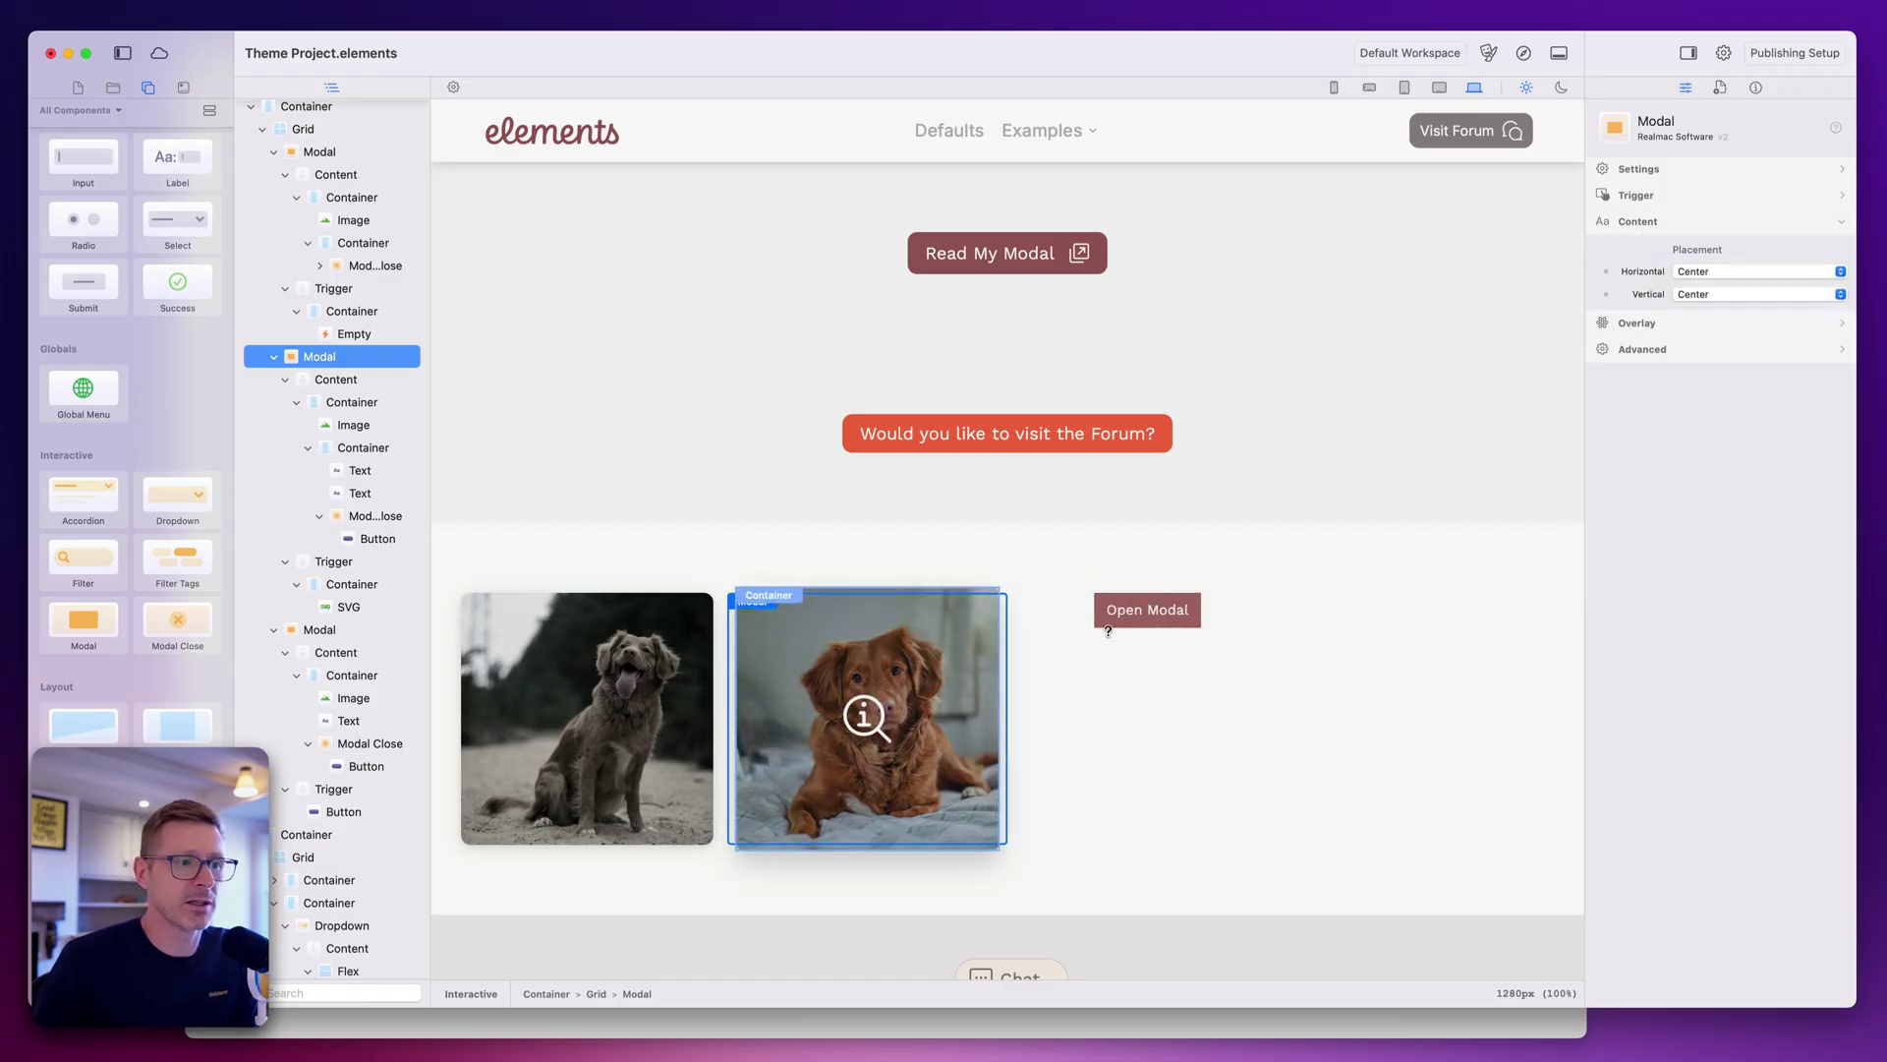
# Set both the horizontal and vertical content placement of the second dog modal to Start.
pyautogui.click(1749, 272)
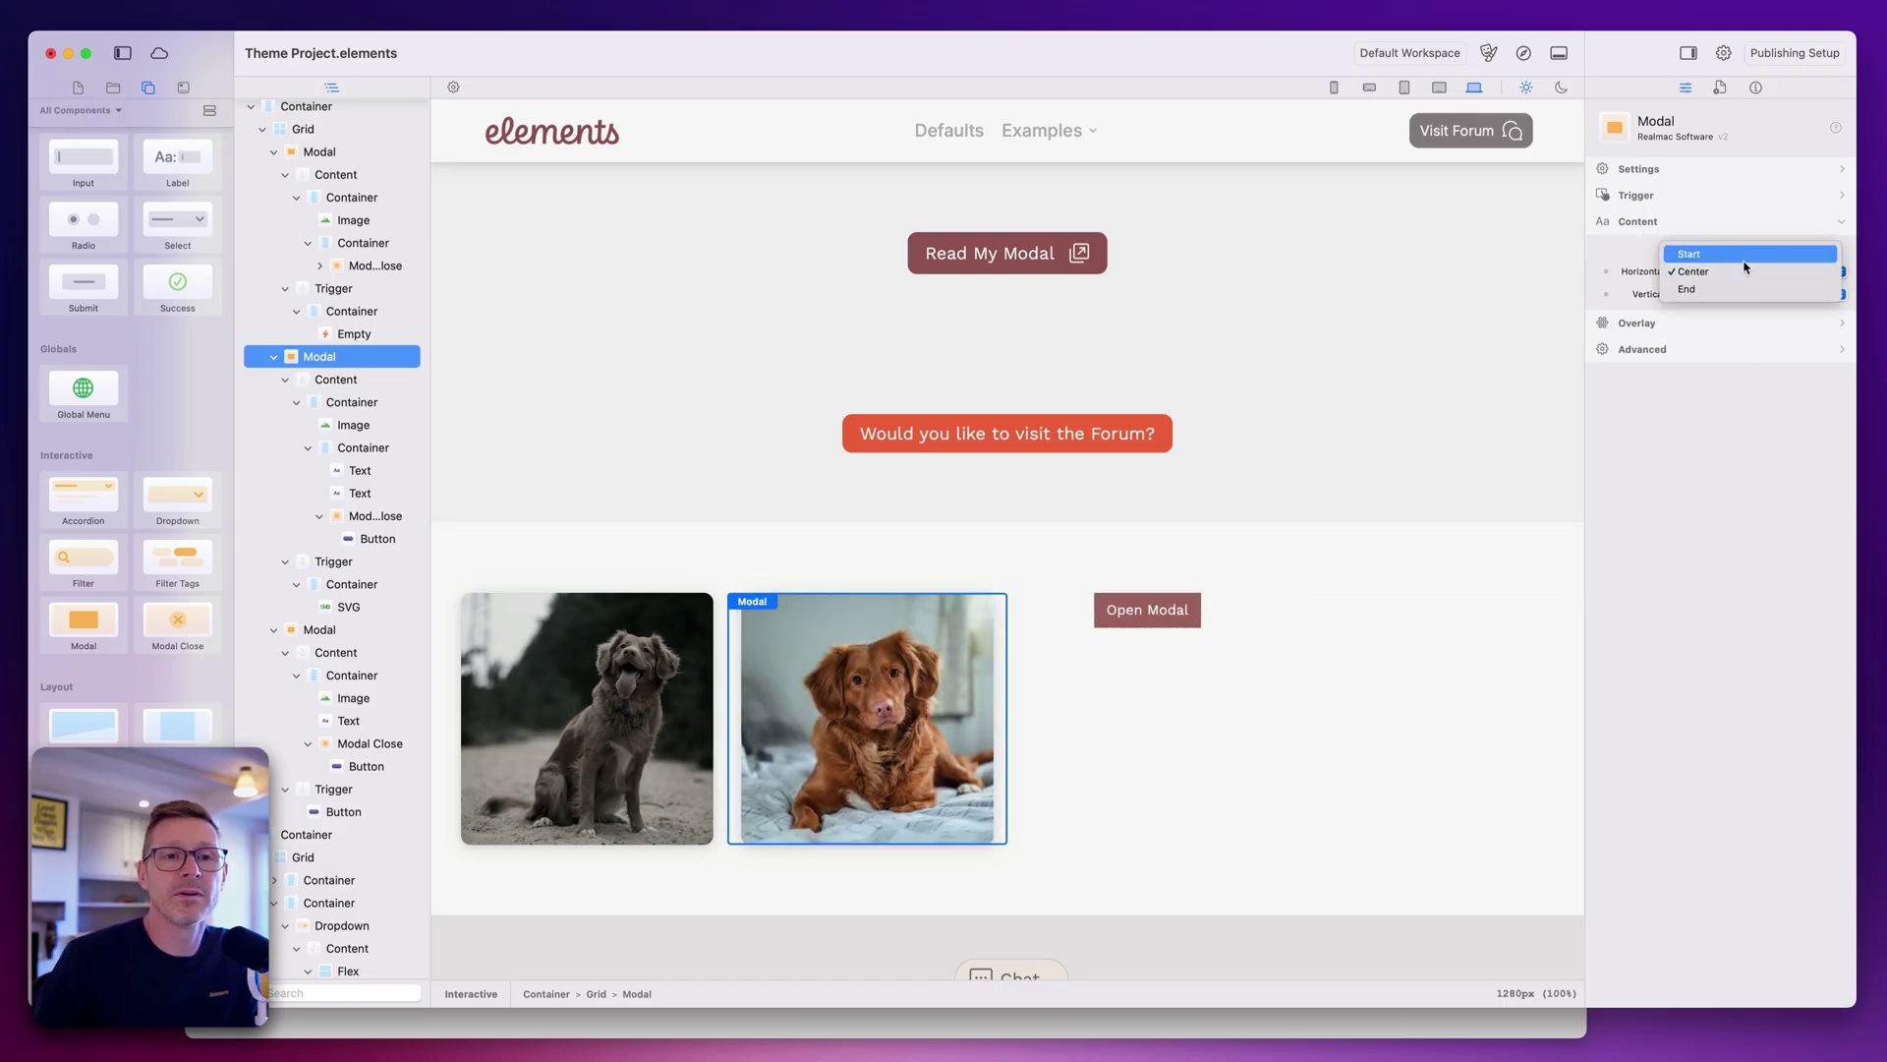
pyautogui.click(1744, 261)
pyautogui.click(1723, 293)
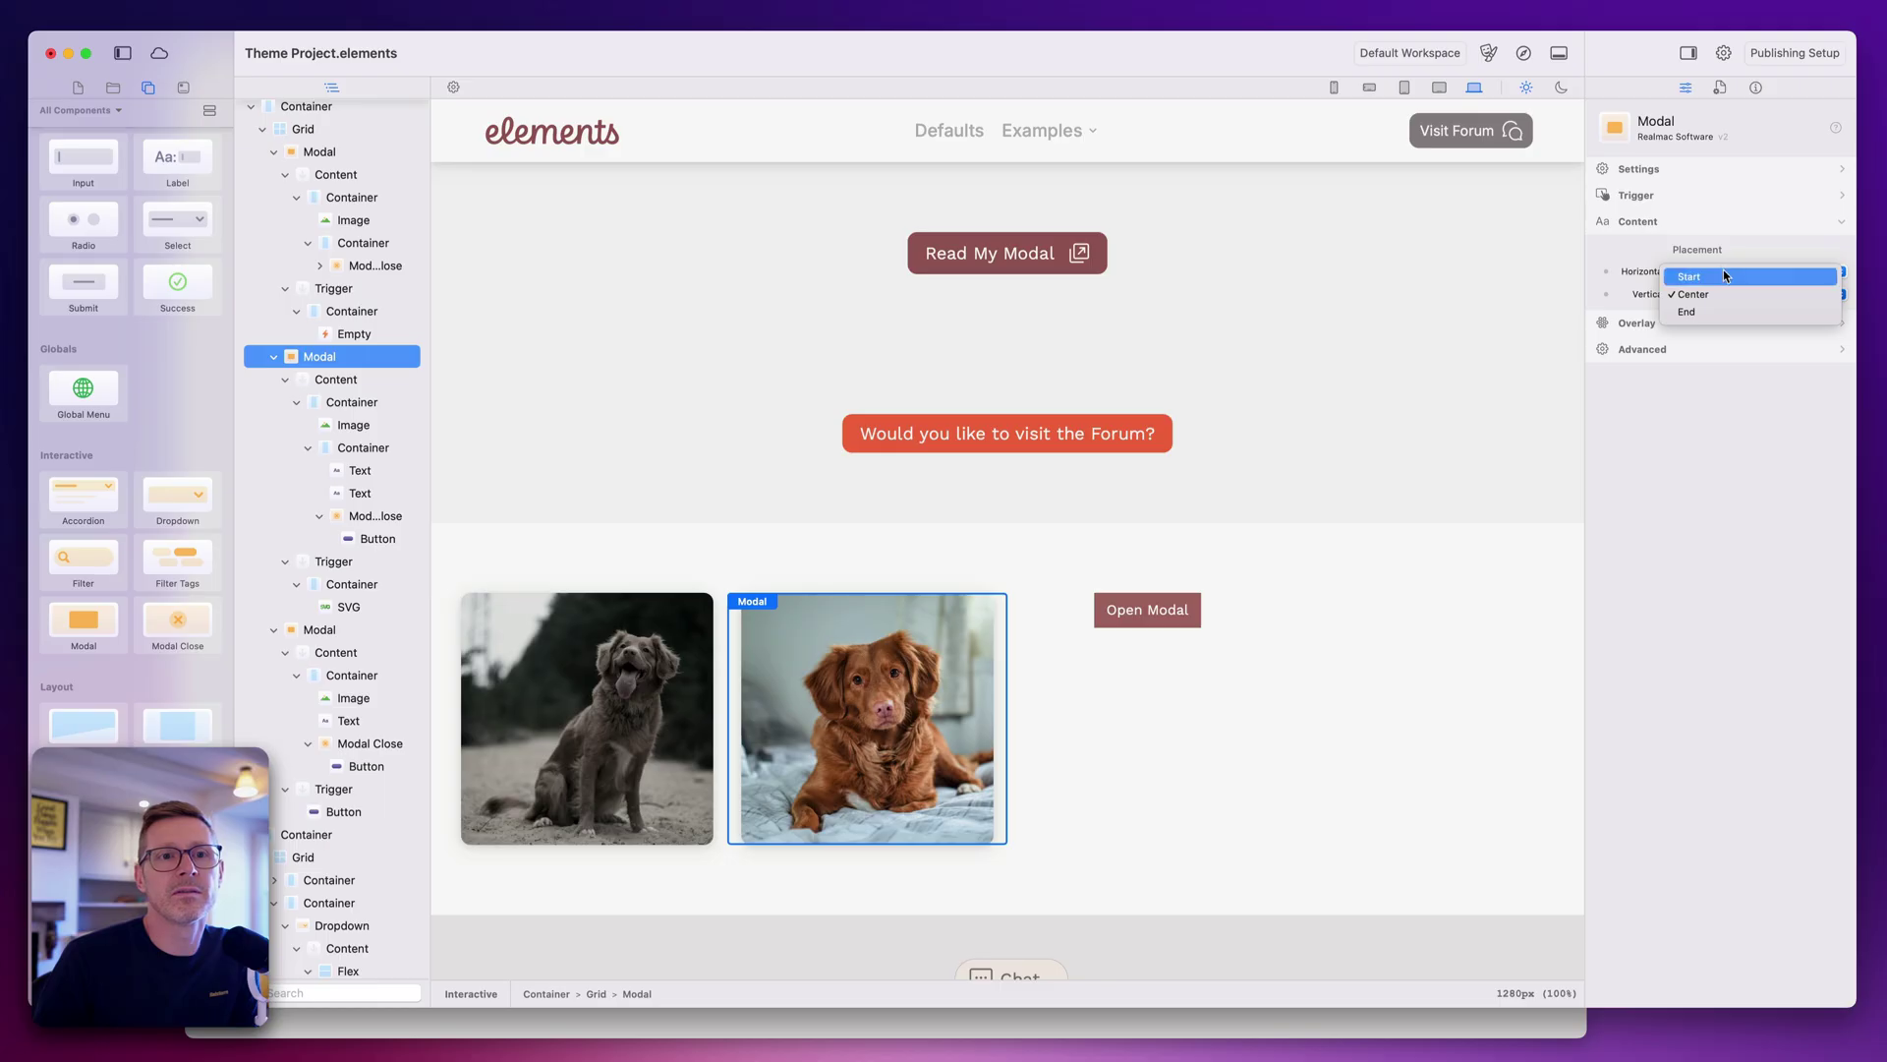
pyautogui.click(1724, 276)
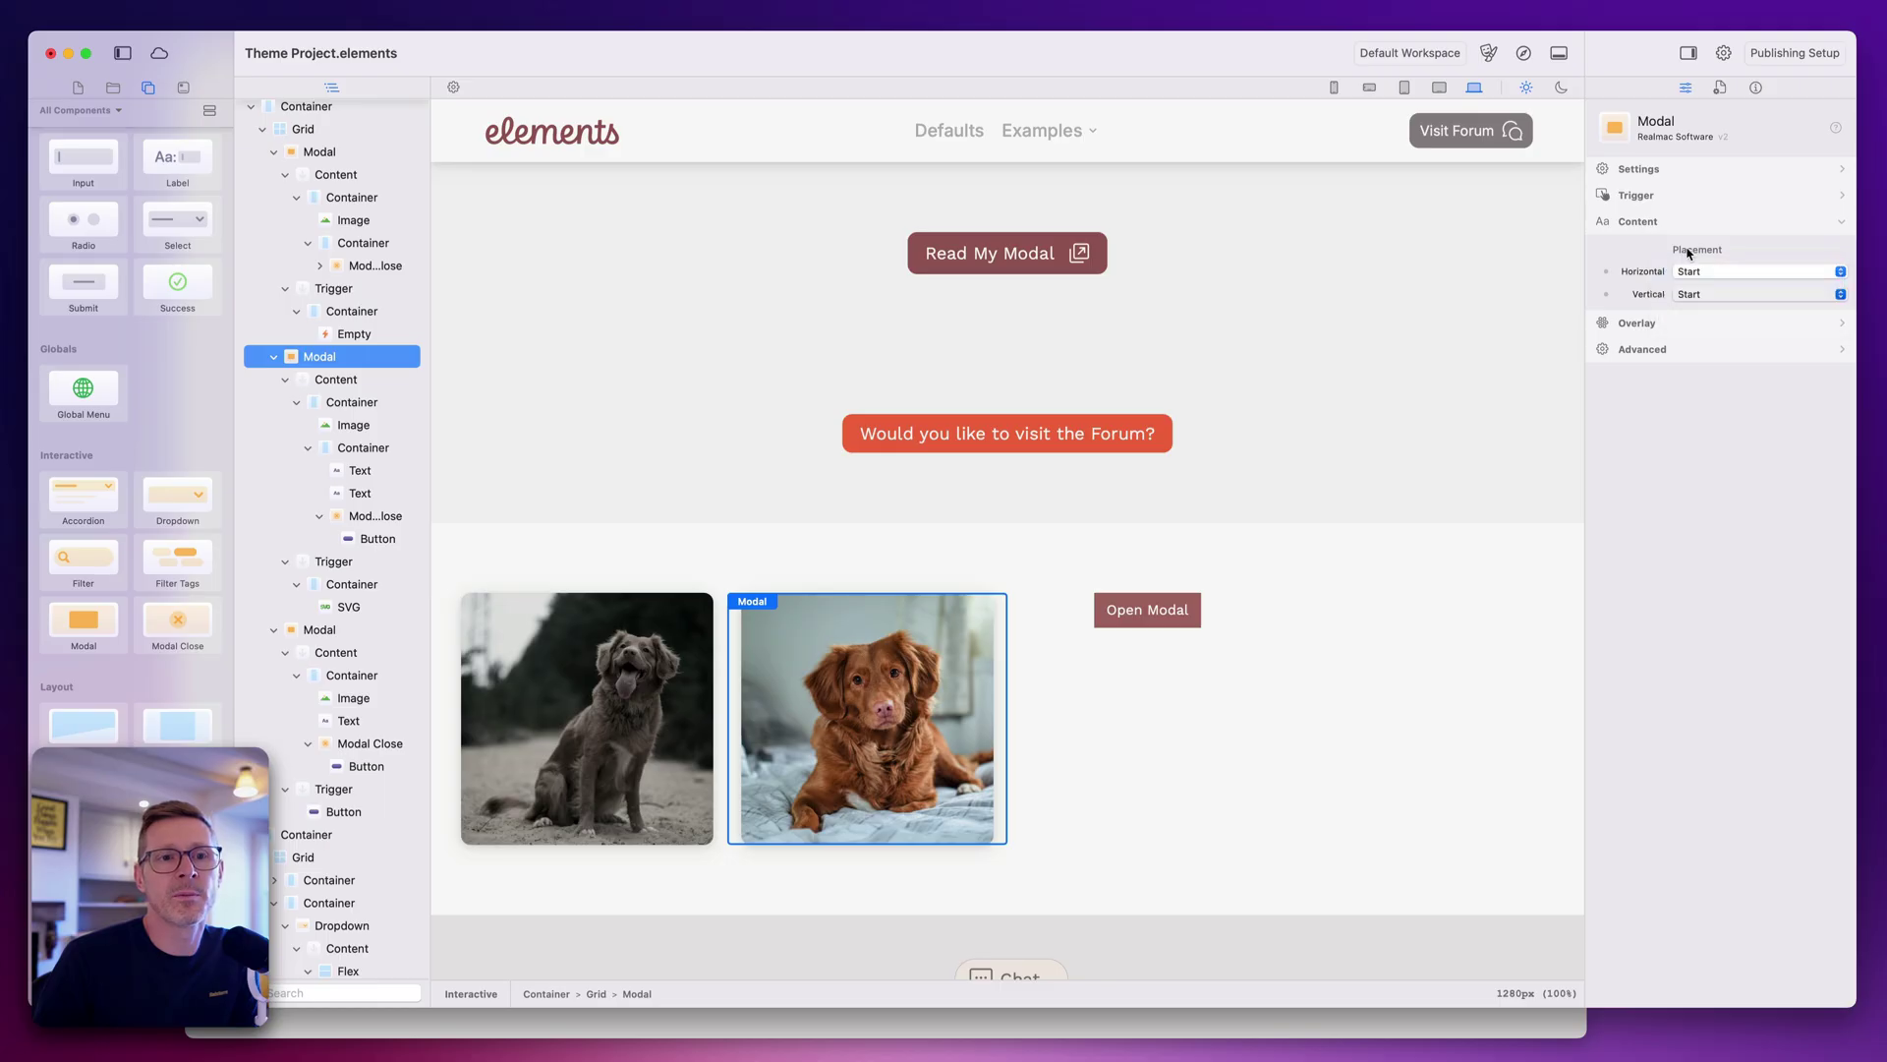
# Check the modal's Start placement in the browser preview, close it with its Close button, and return to Elements.
pyautogui.click(1523, 53)
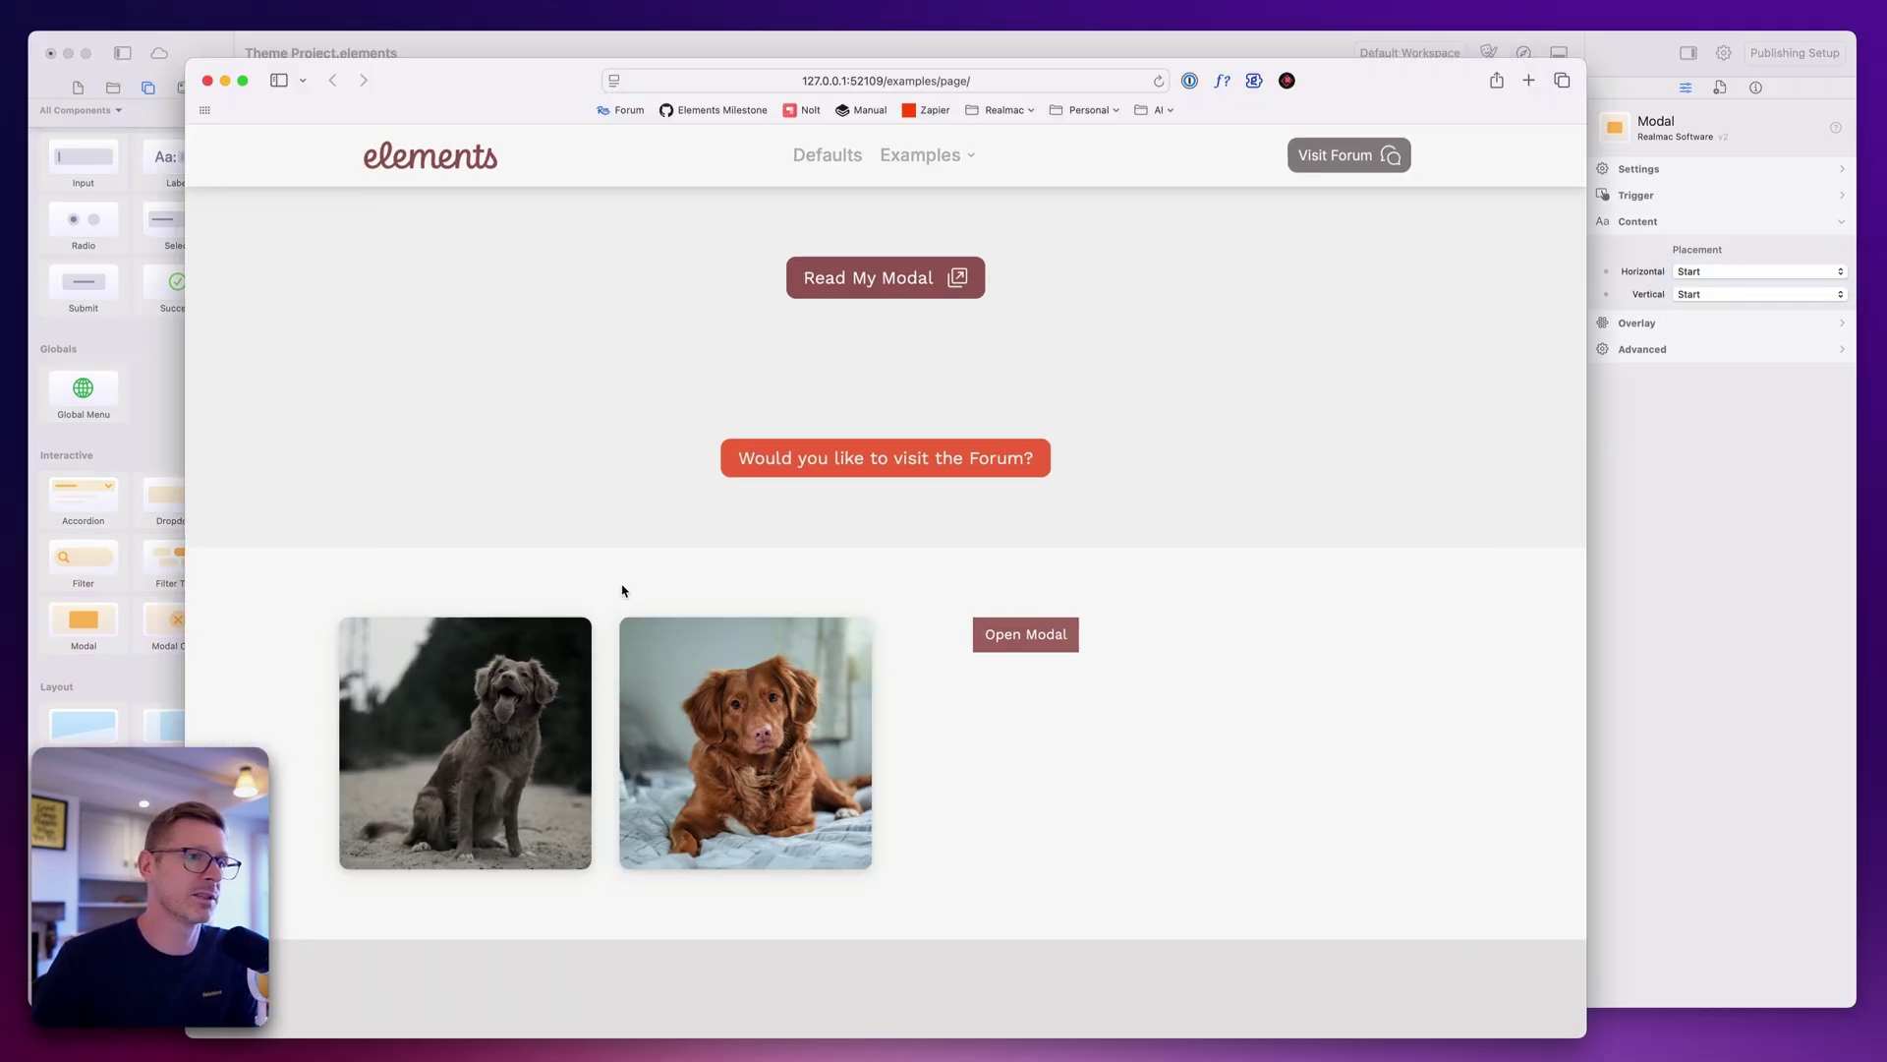
pyautogui.click(685, 664)
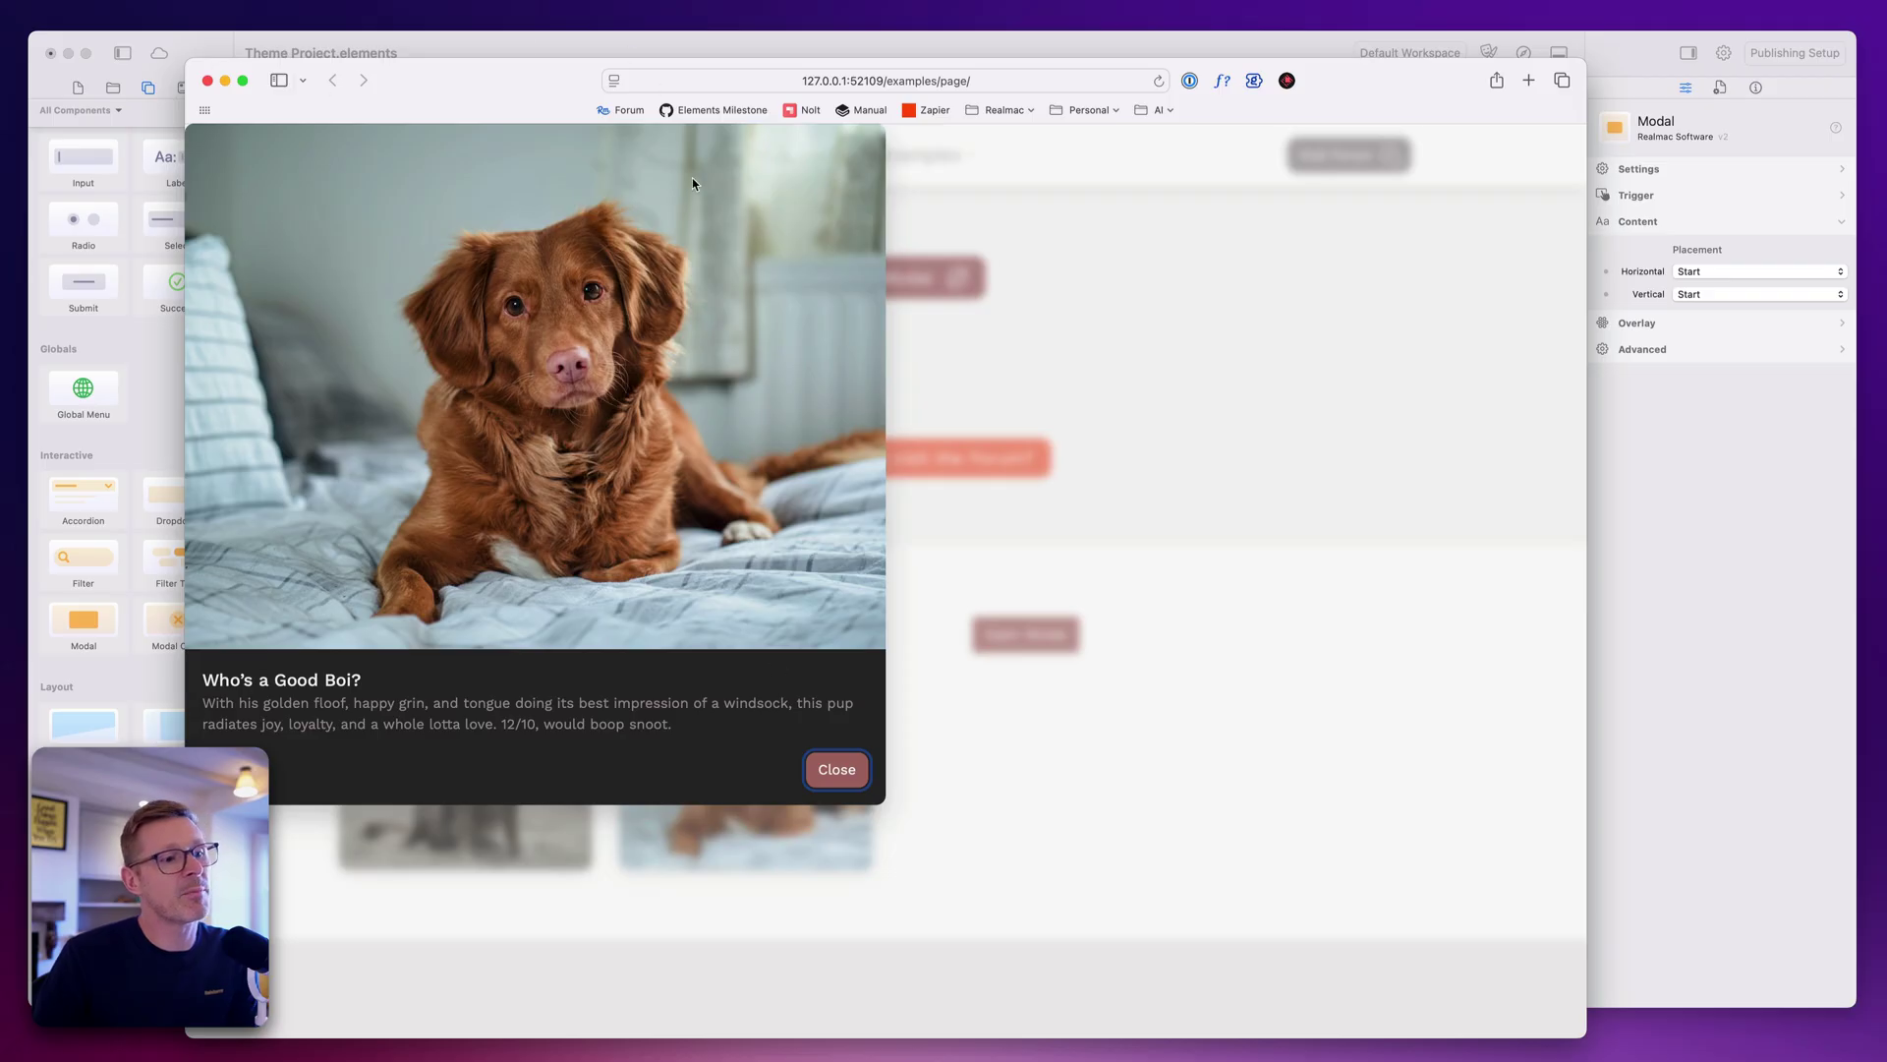
pyautogui.click(836, 769)
pyautogui.click(758, 766)
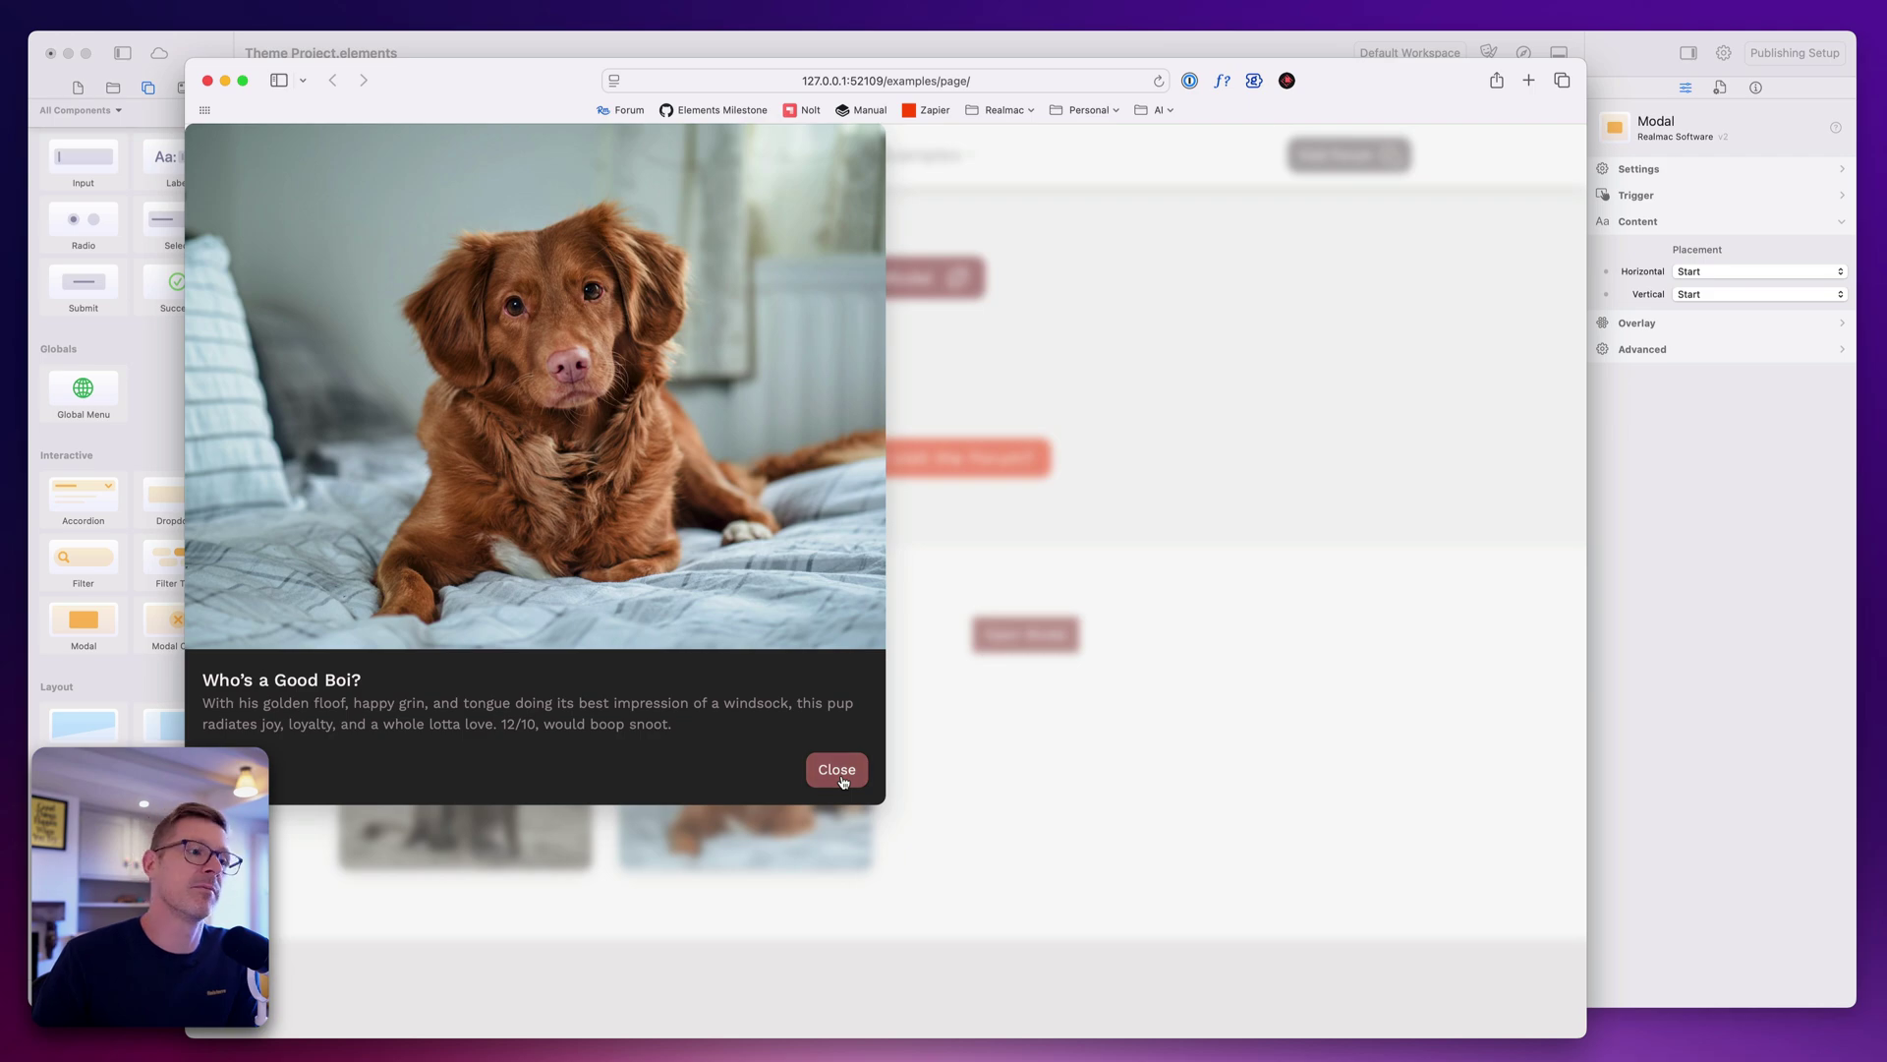
pyautogui.click(839, 772)
pyautogui.click(1628, 756)
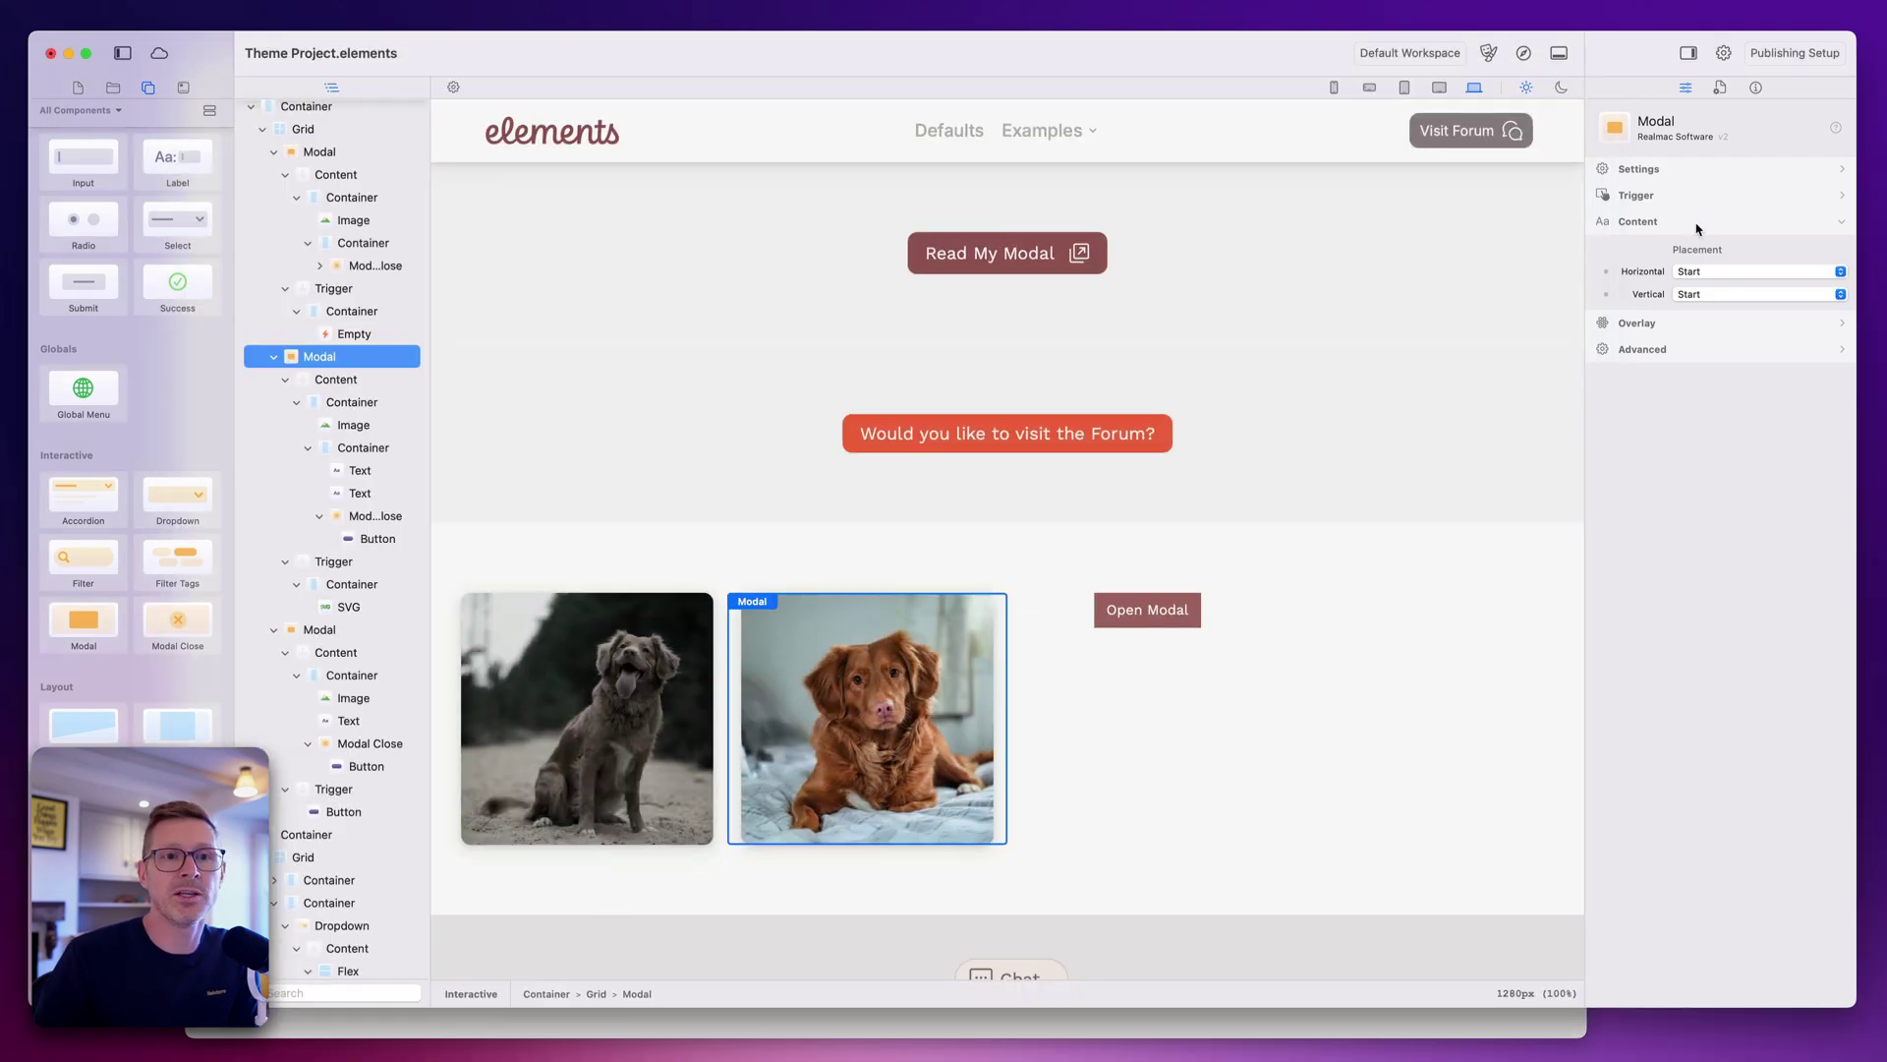
# Set the modal content's vertical placement to Center, check it in the browser preview and return to Elements.
pyautogui.click(1722, 294)
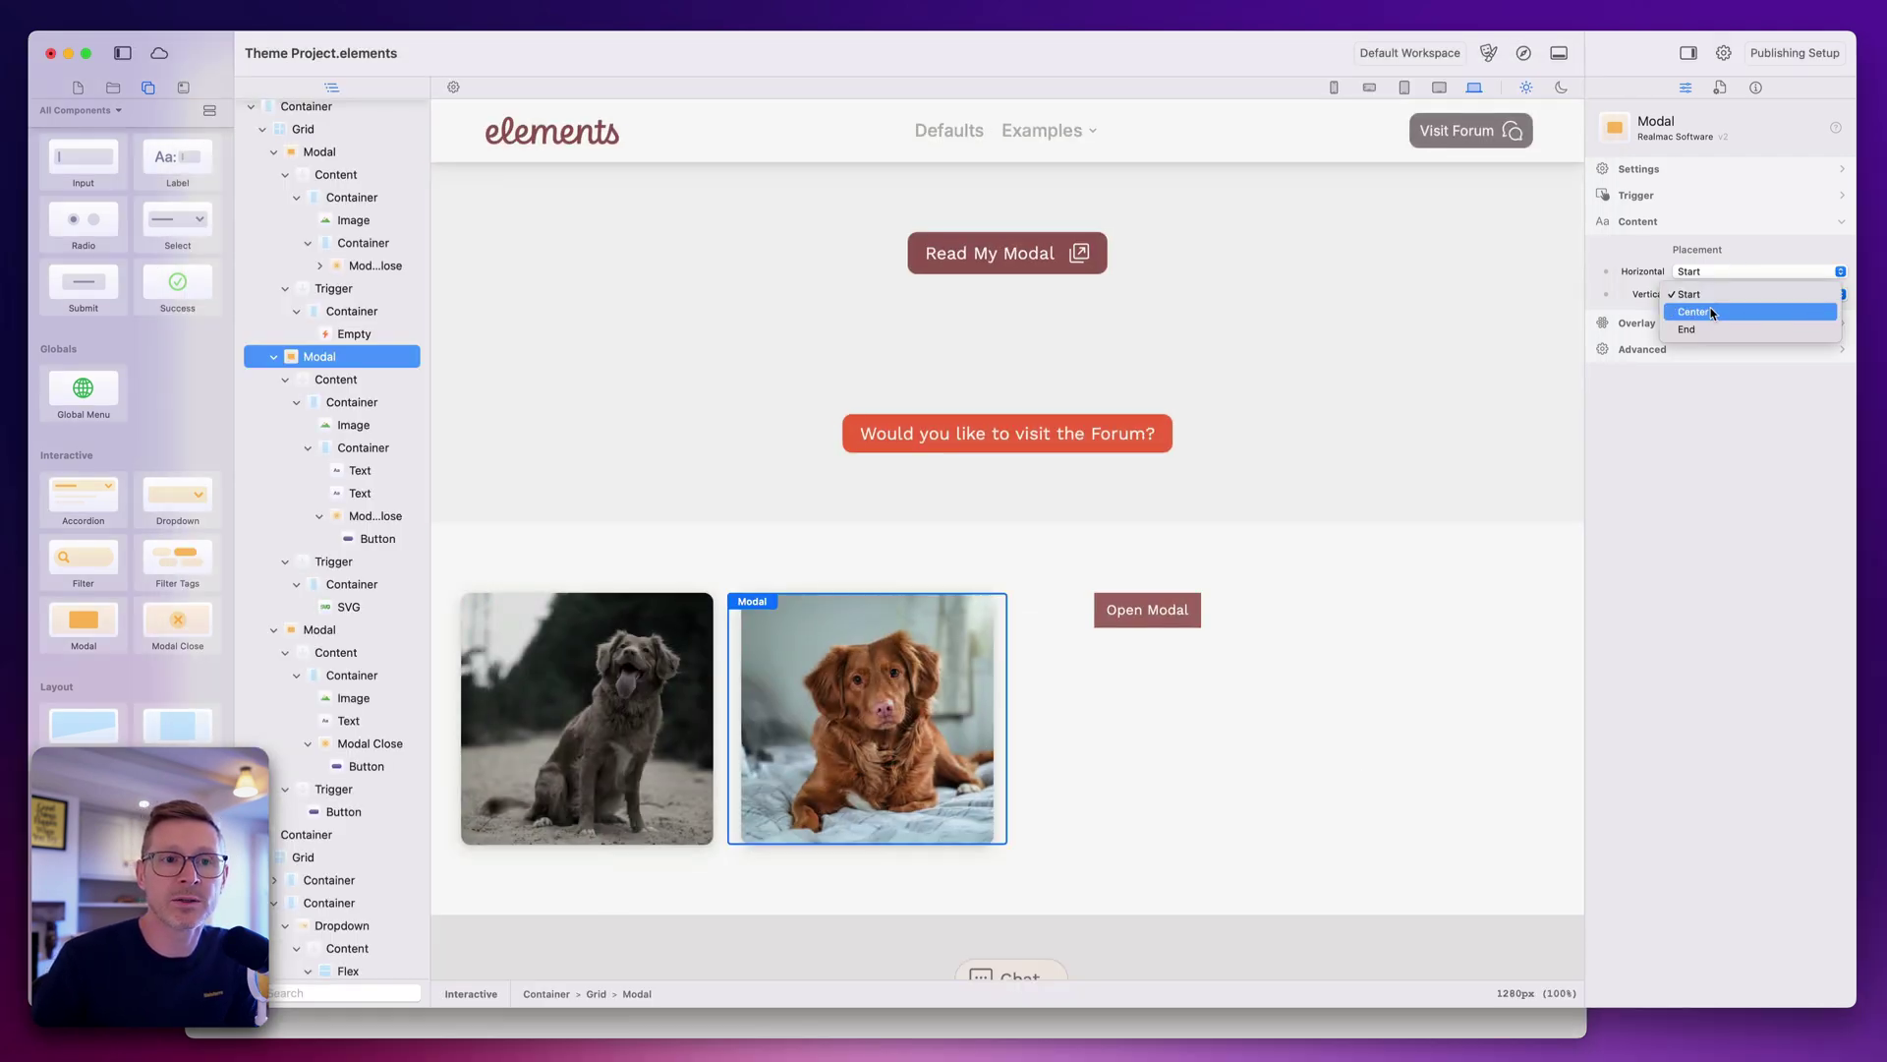
pyautogui.click(1712, 312)
pyautogui.click(1523, 53)
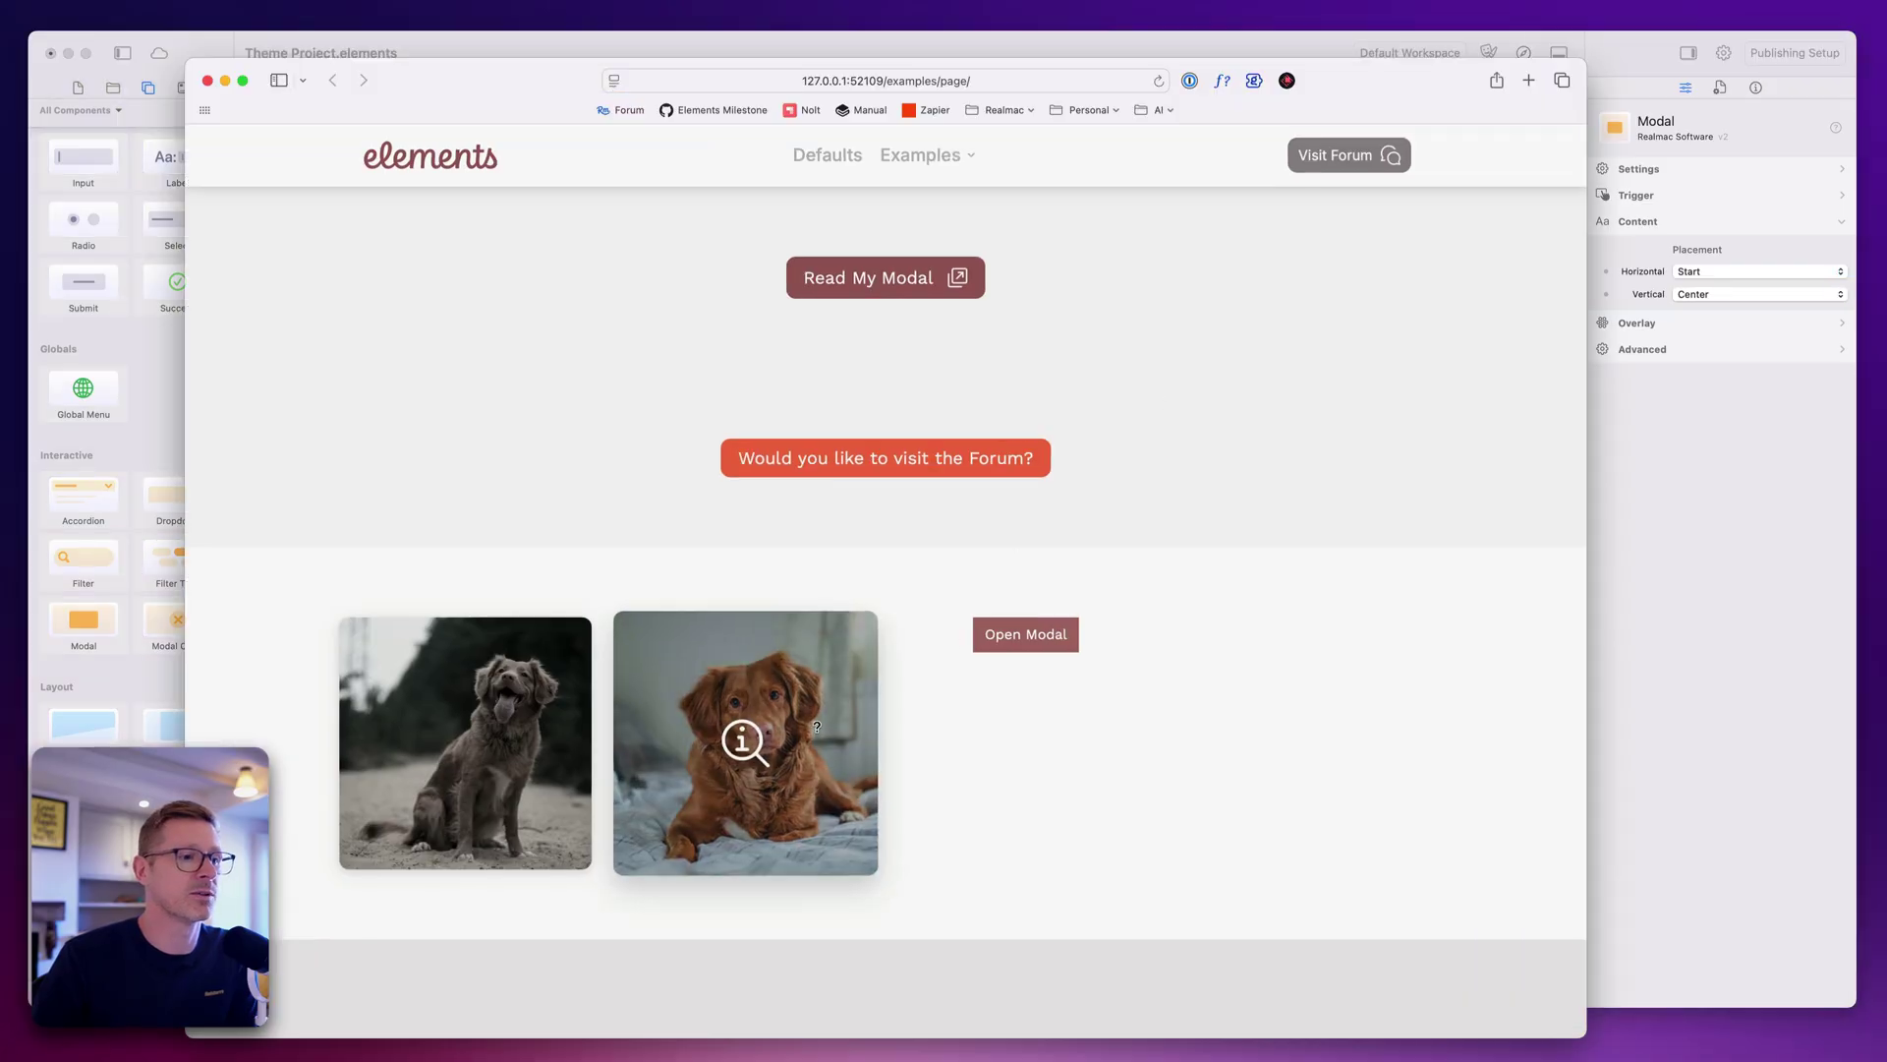
pyautogui.click(816, 729)
pyautogui.click(1160, 639)
pyautogui.click(1710, 686)
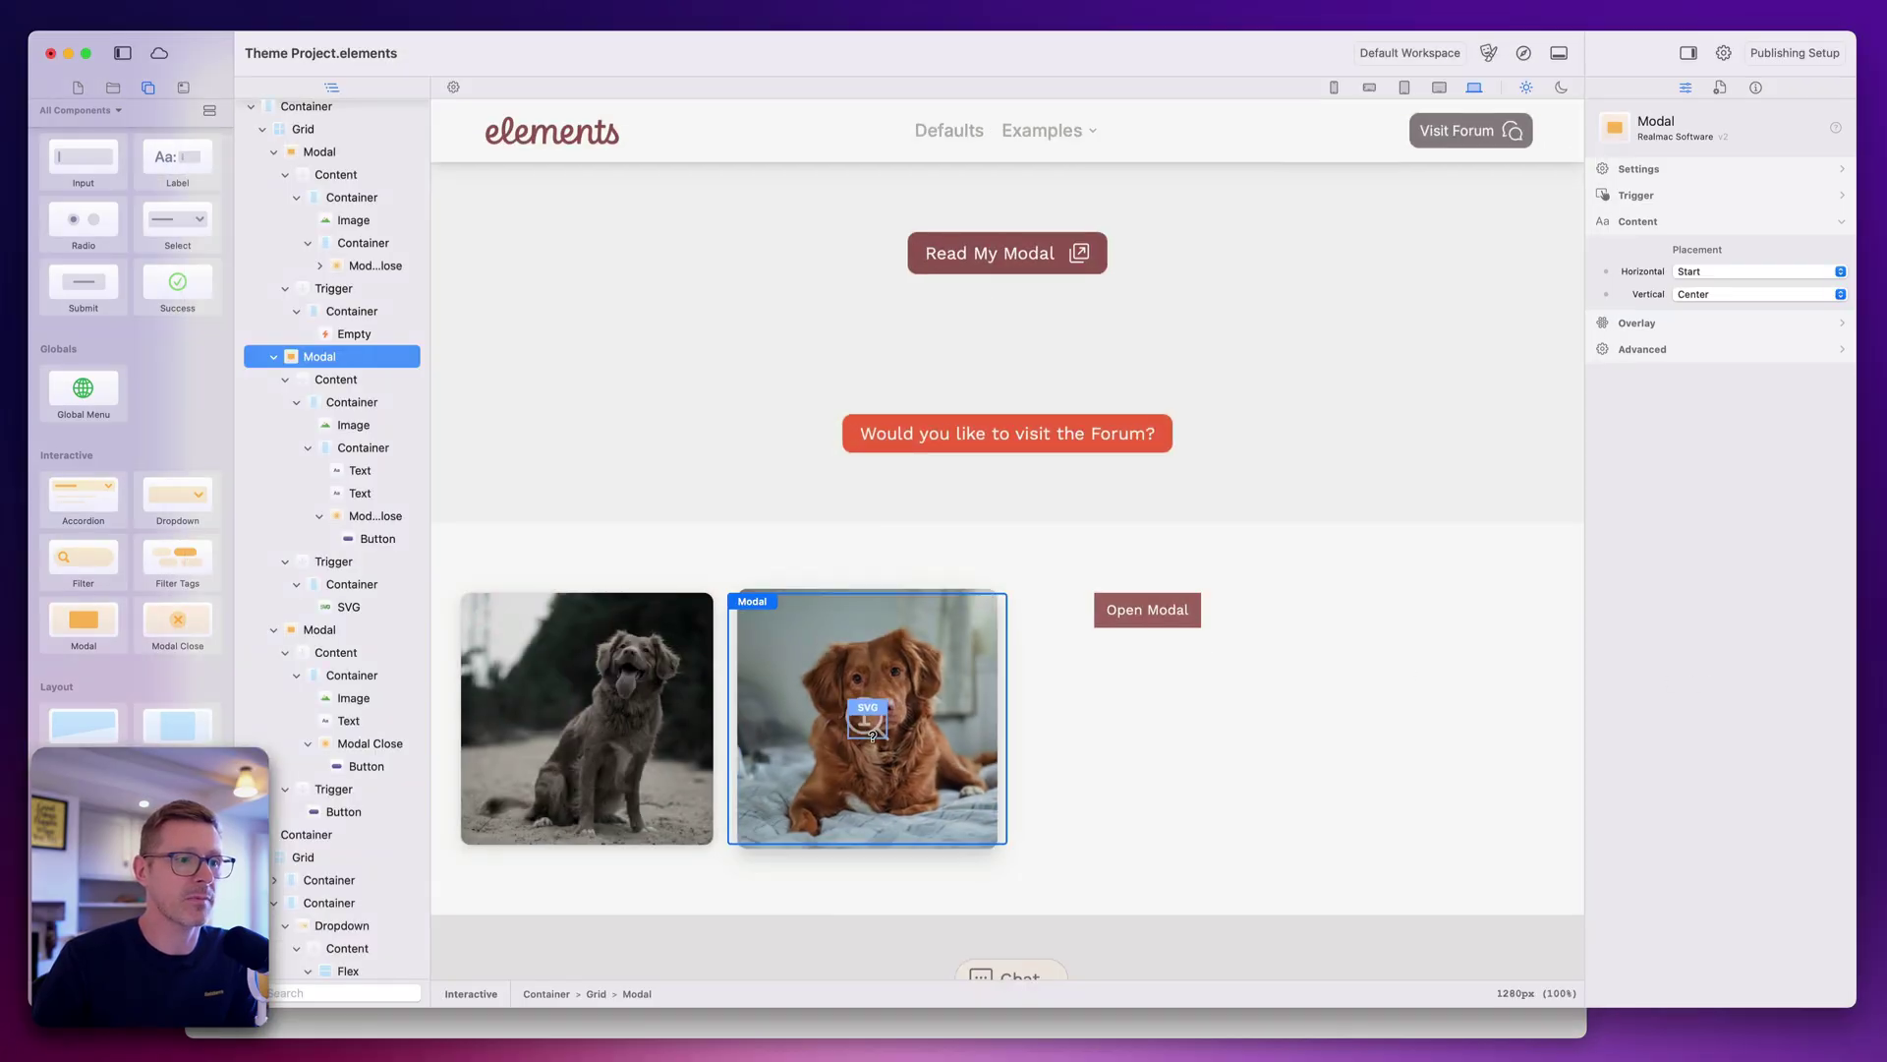
# Turn on the second dog modal's Show setting and set its content container's height to Screen.
pyautogui.click(1639, 169)
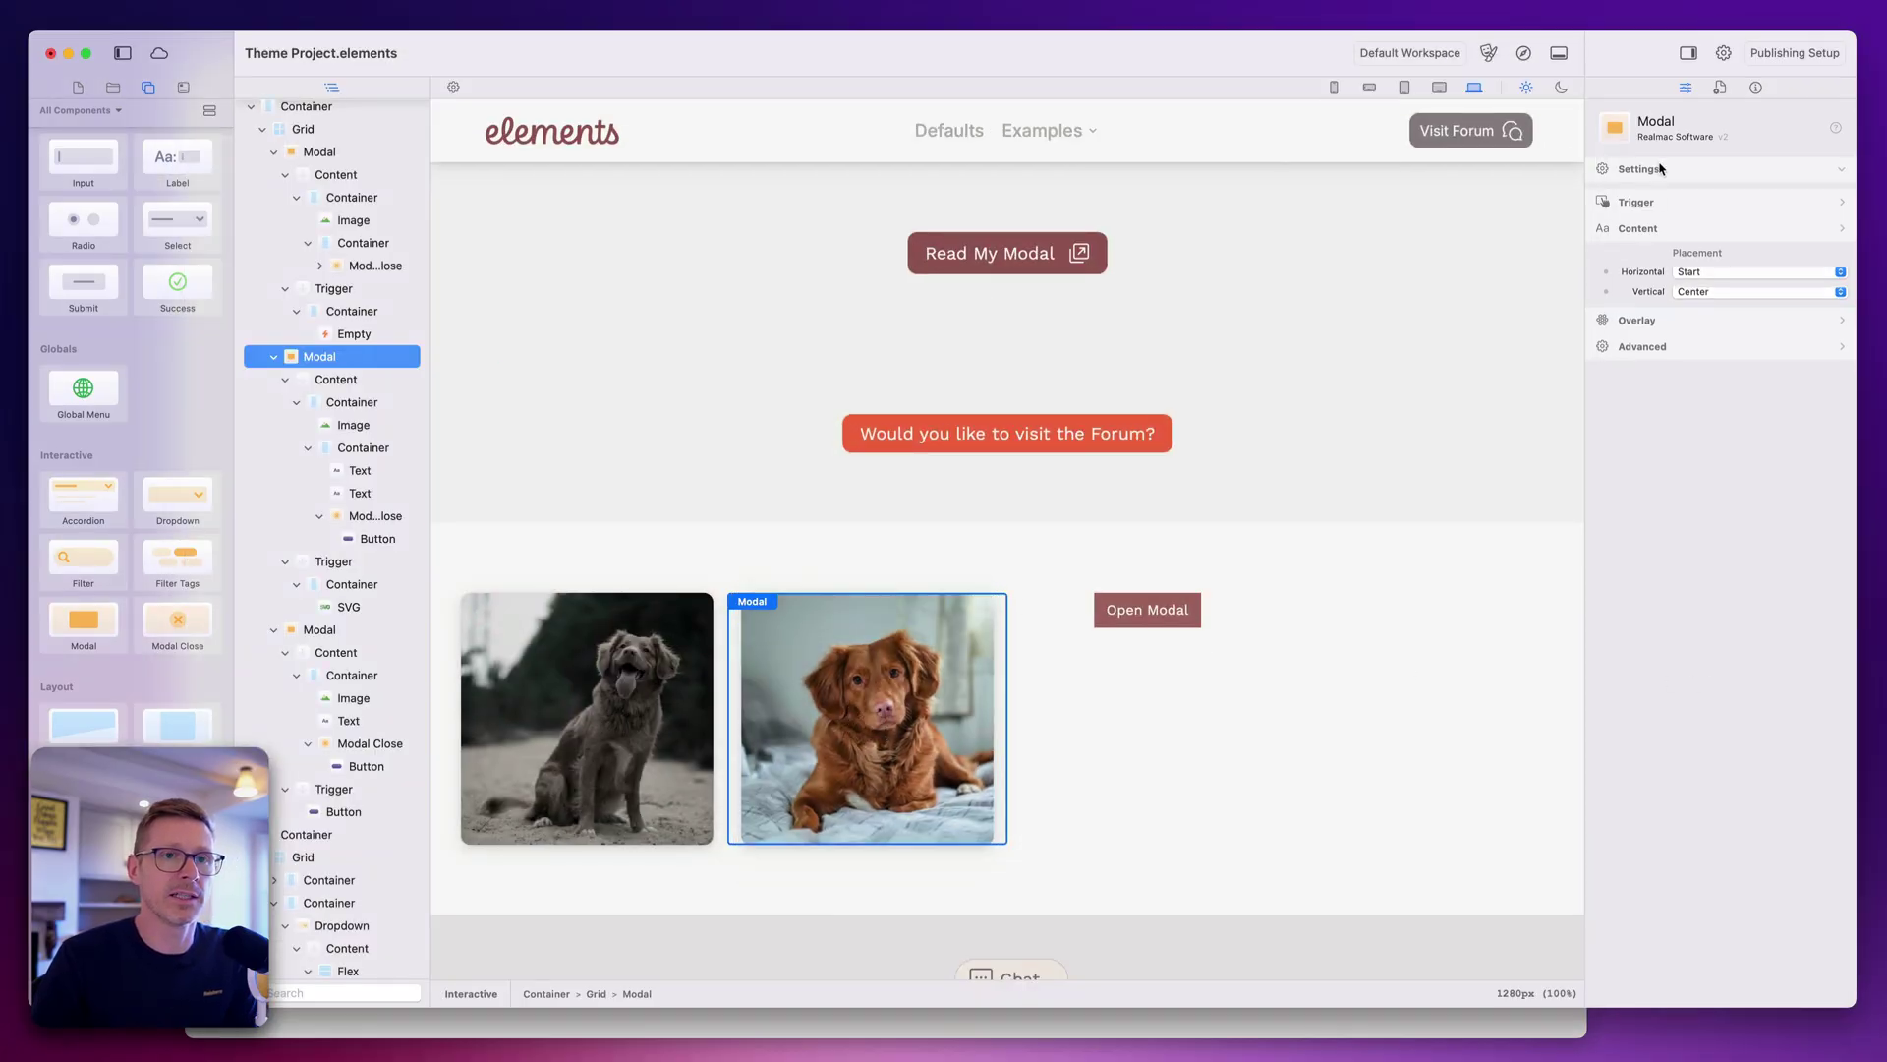
pyautogui.click(1685, 219)
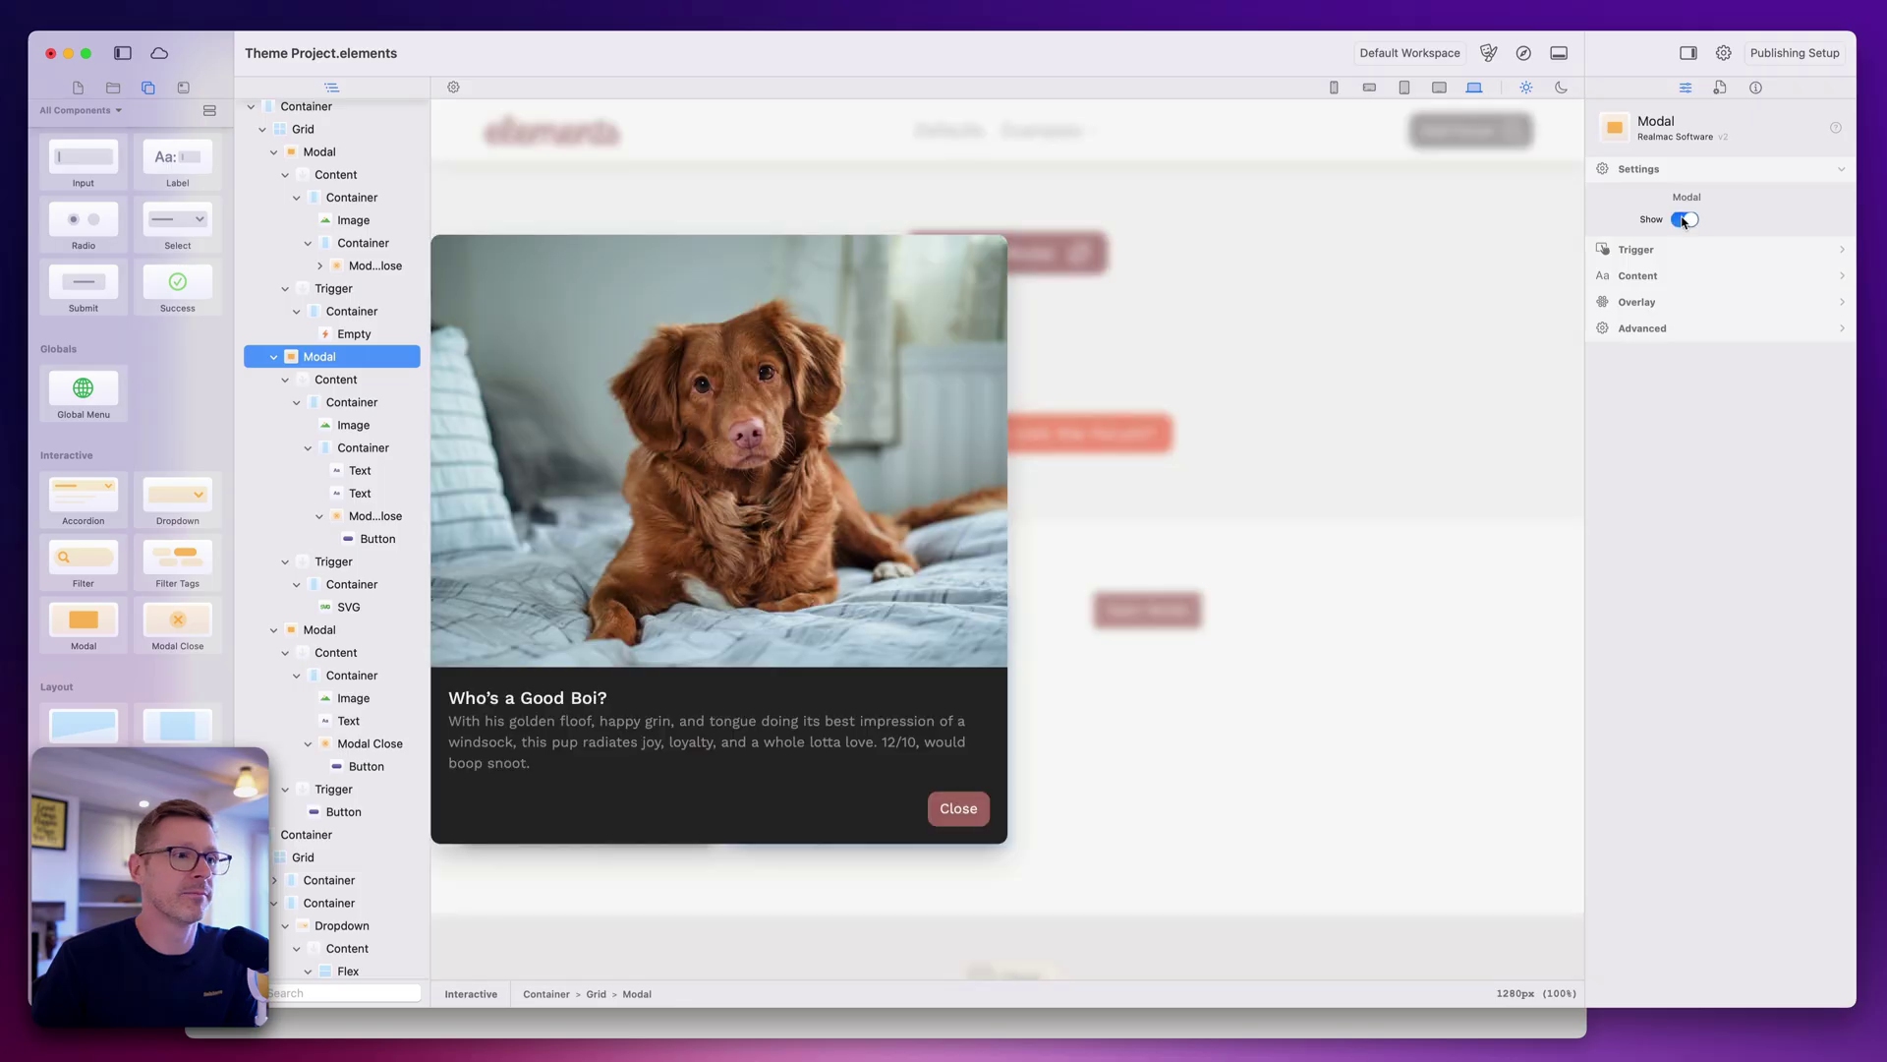
pyautogui.click(718, 834)
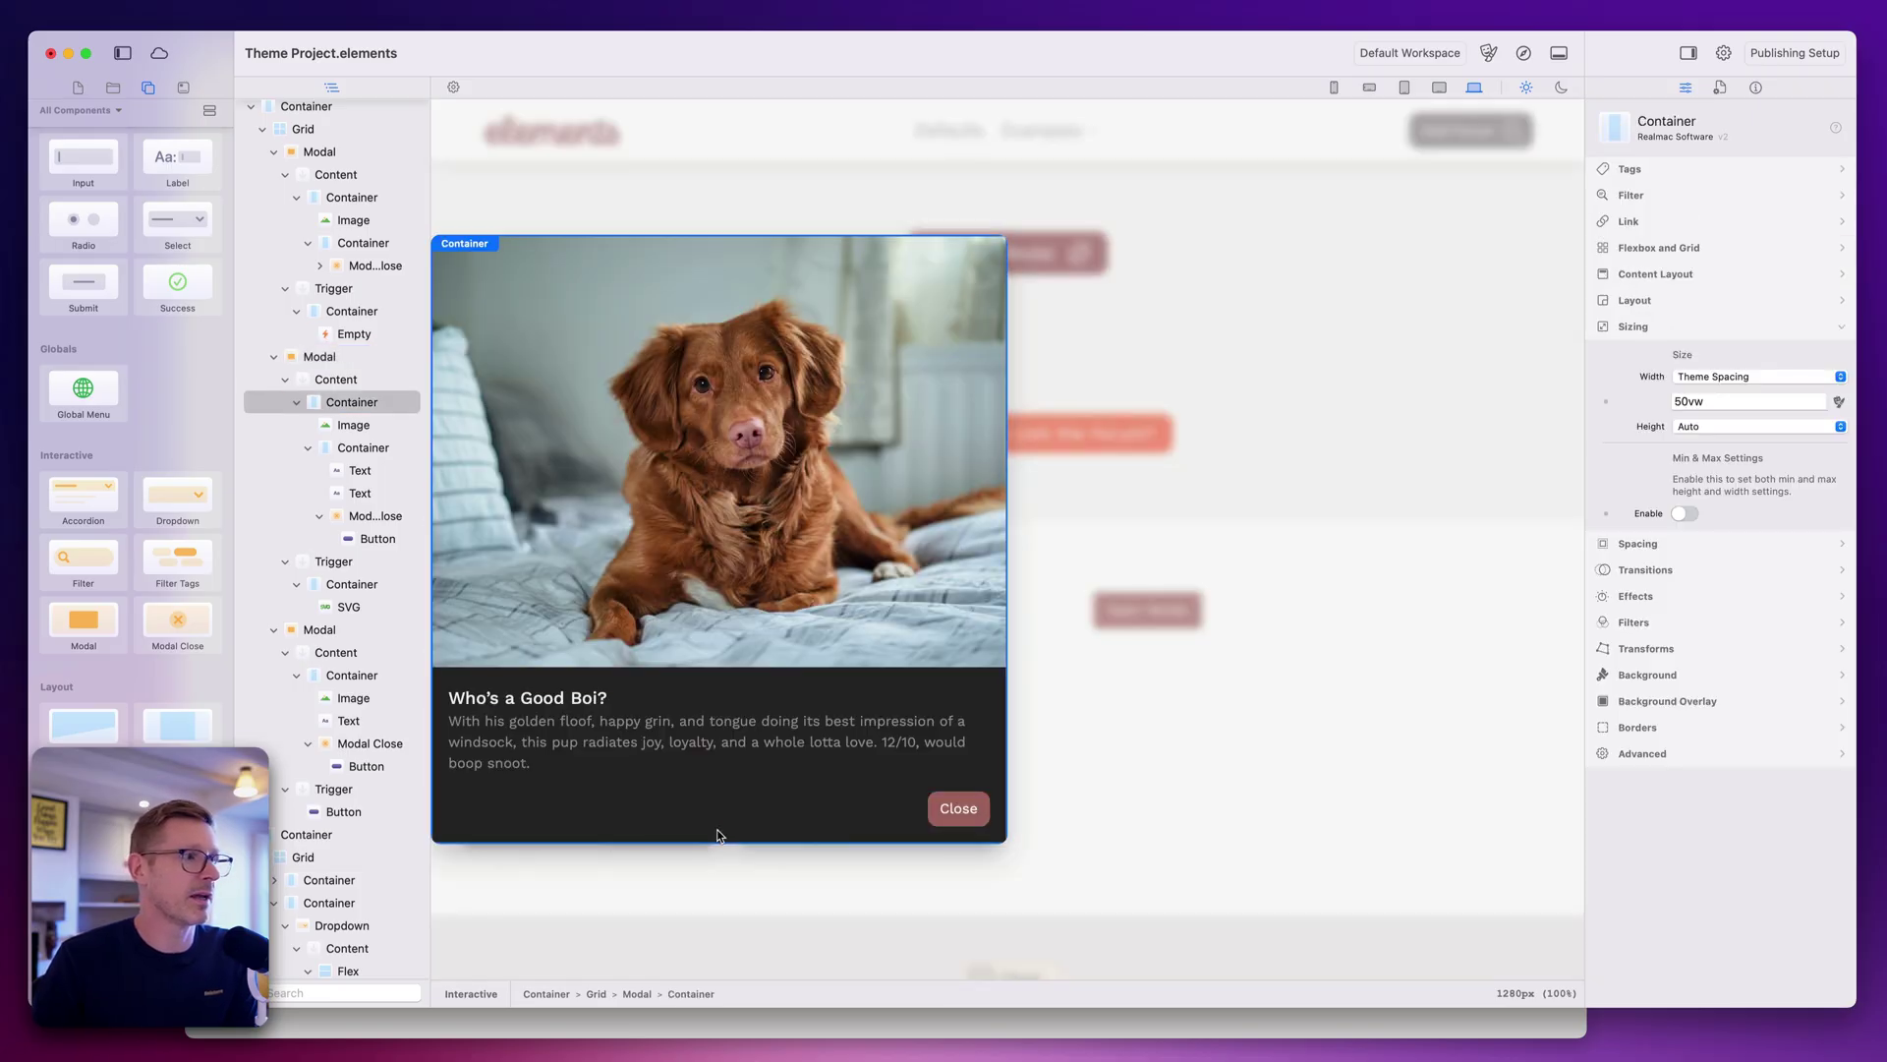
pyautogui.click(1697, 424)
pyautogui.click(1728, 447)
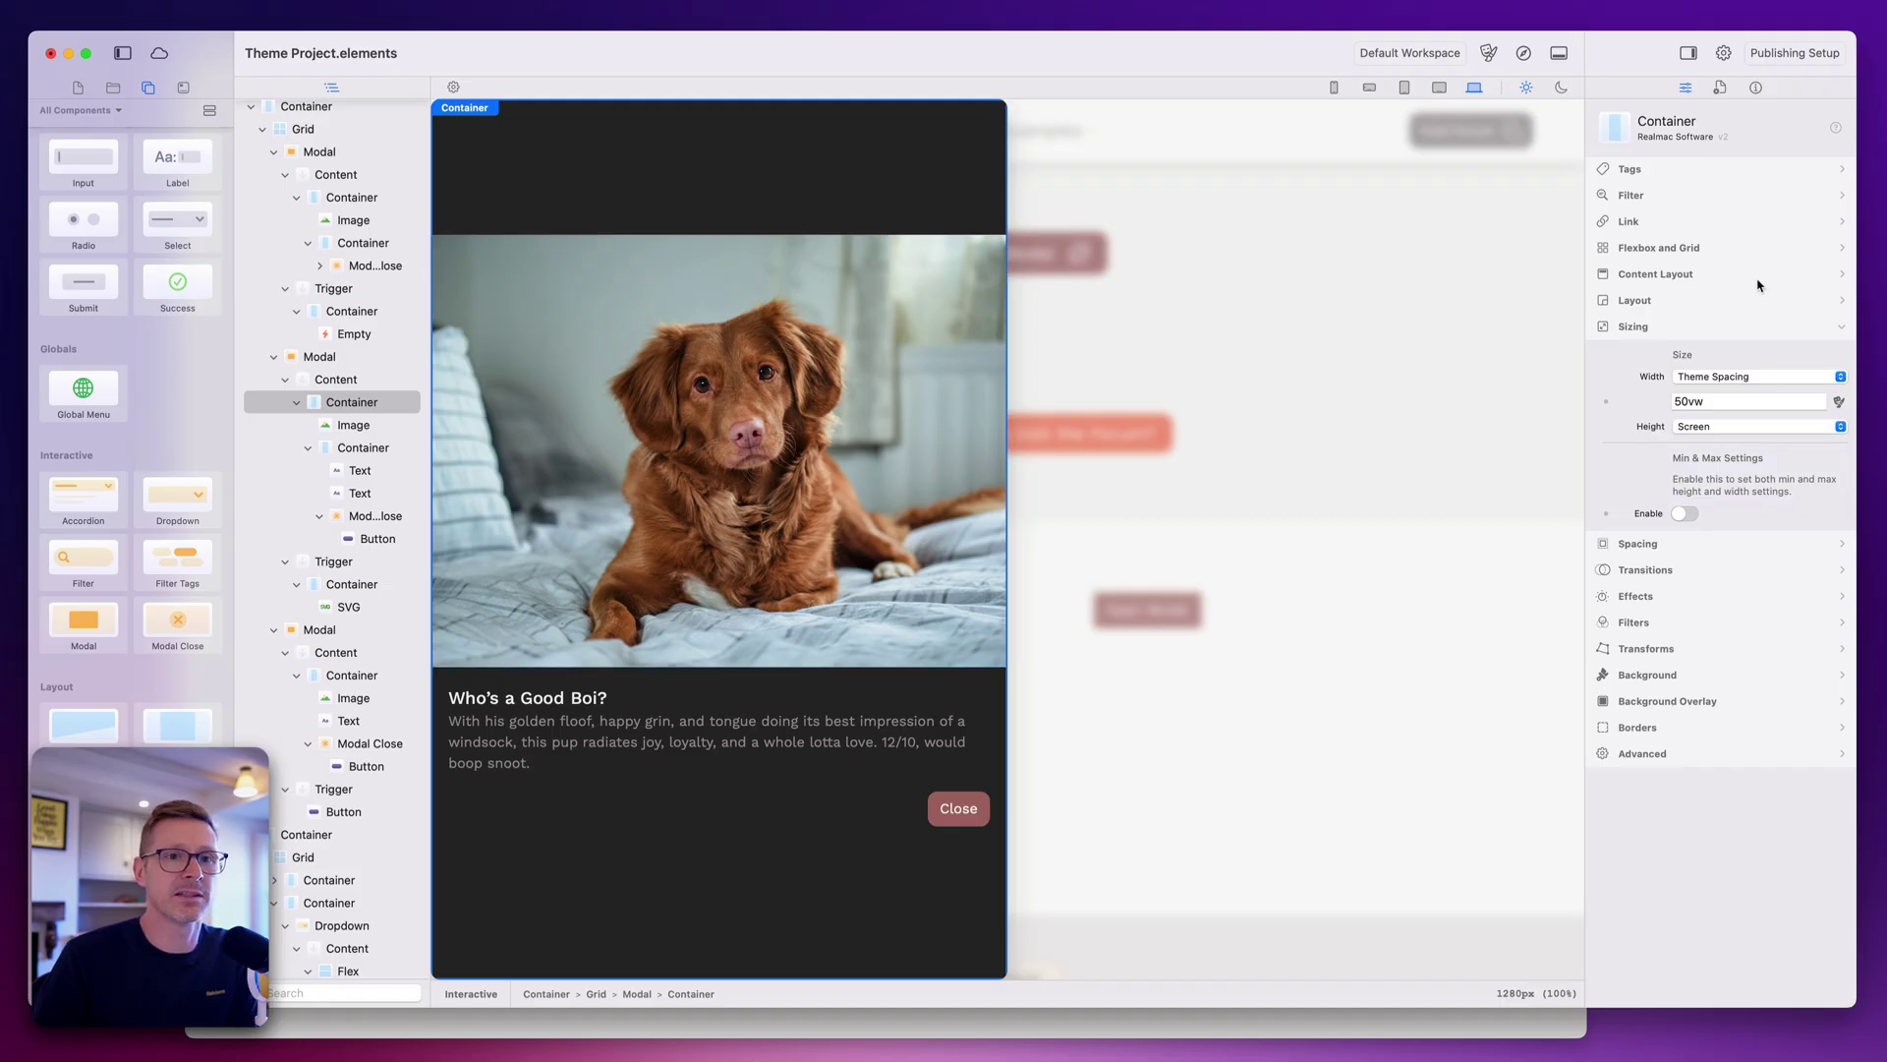
# Align the modal container's content to the top through its content layout.
pyautogui.click(1701, 300)
pyautogui.click(1682, 278)
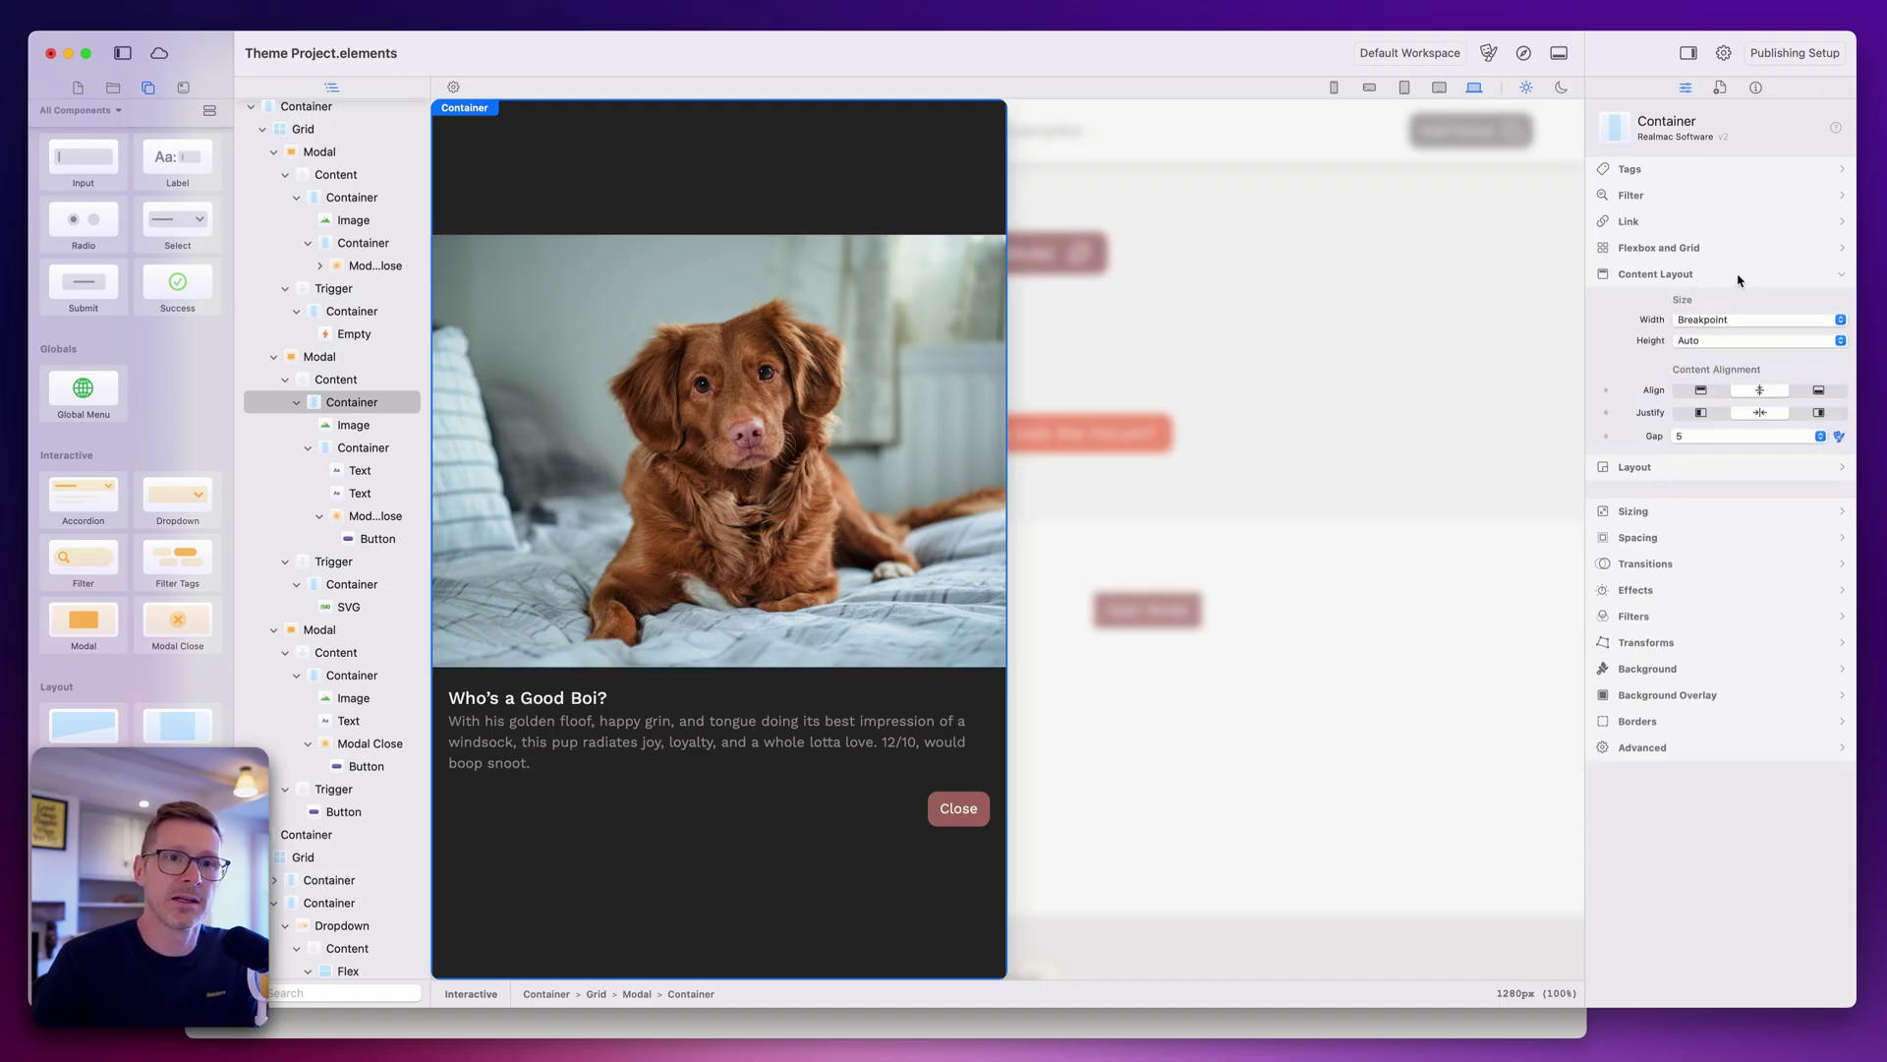
pyautogui.click(1716, 408)
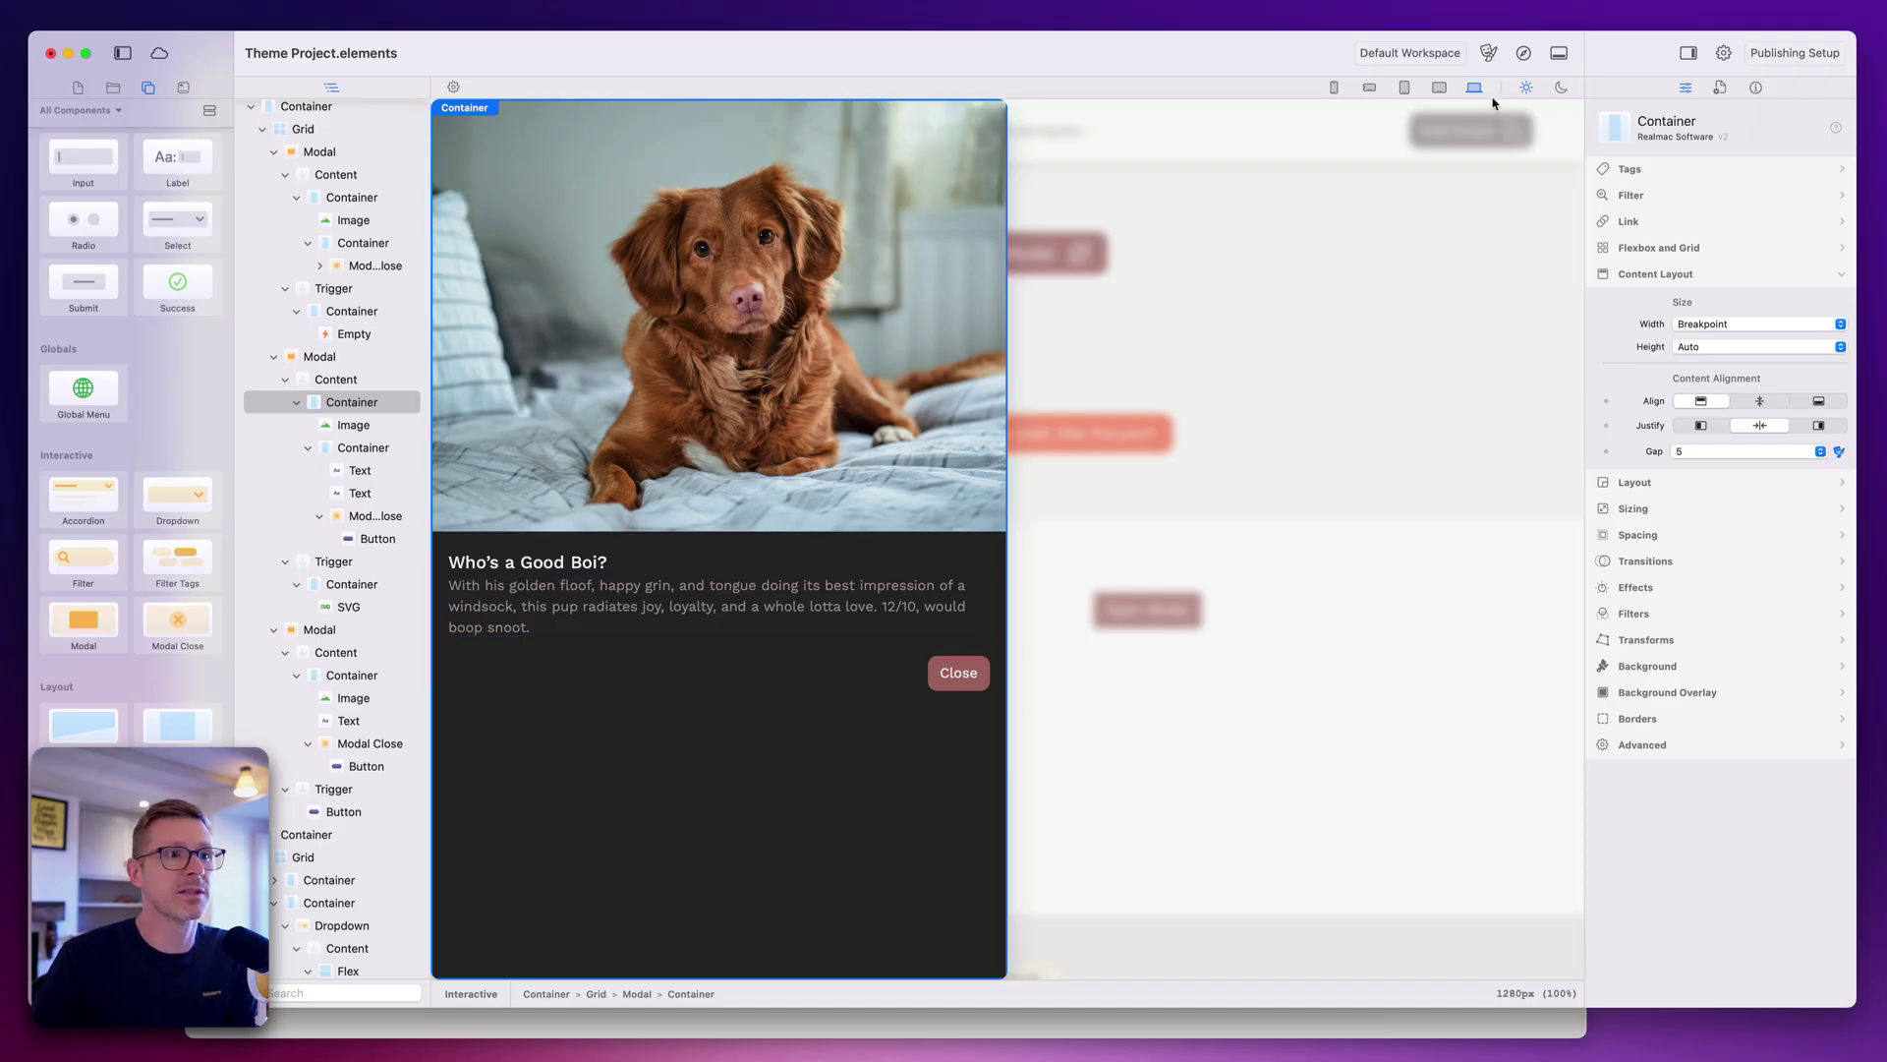
# Set all four corner radii of the modal's content container to none.
pyautogui.click(1664, 722)
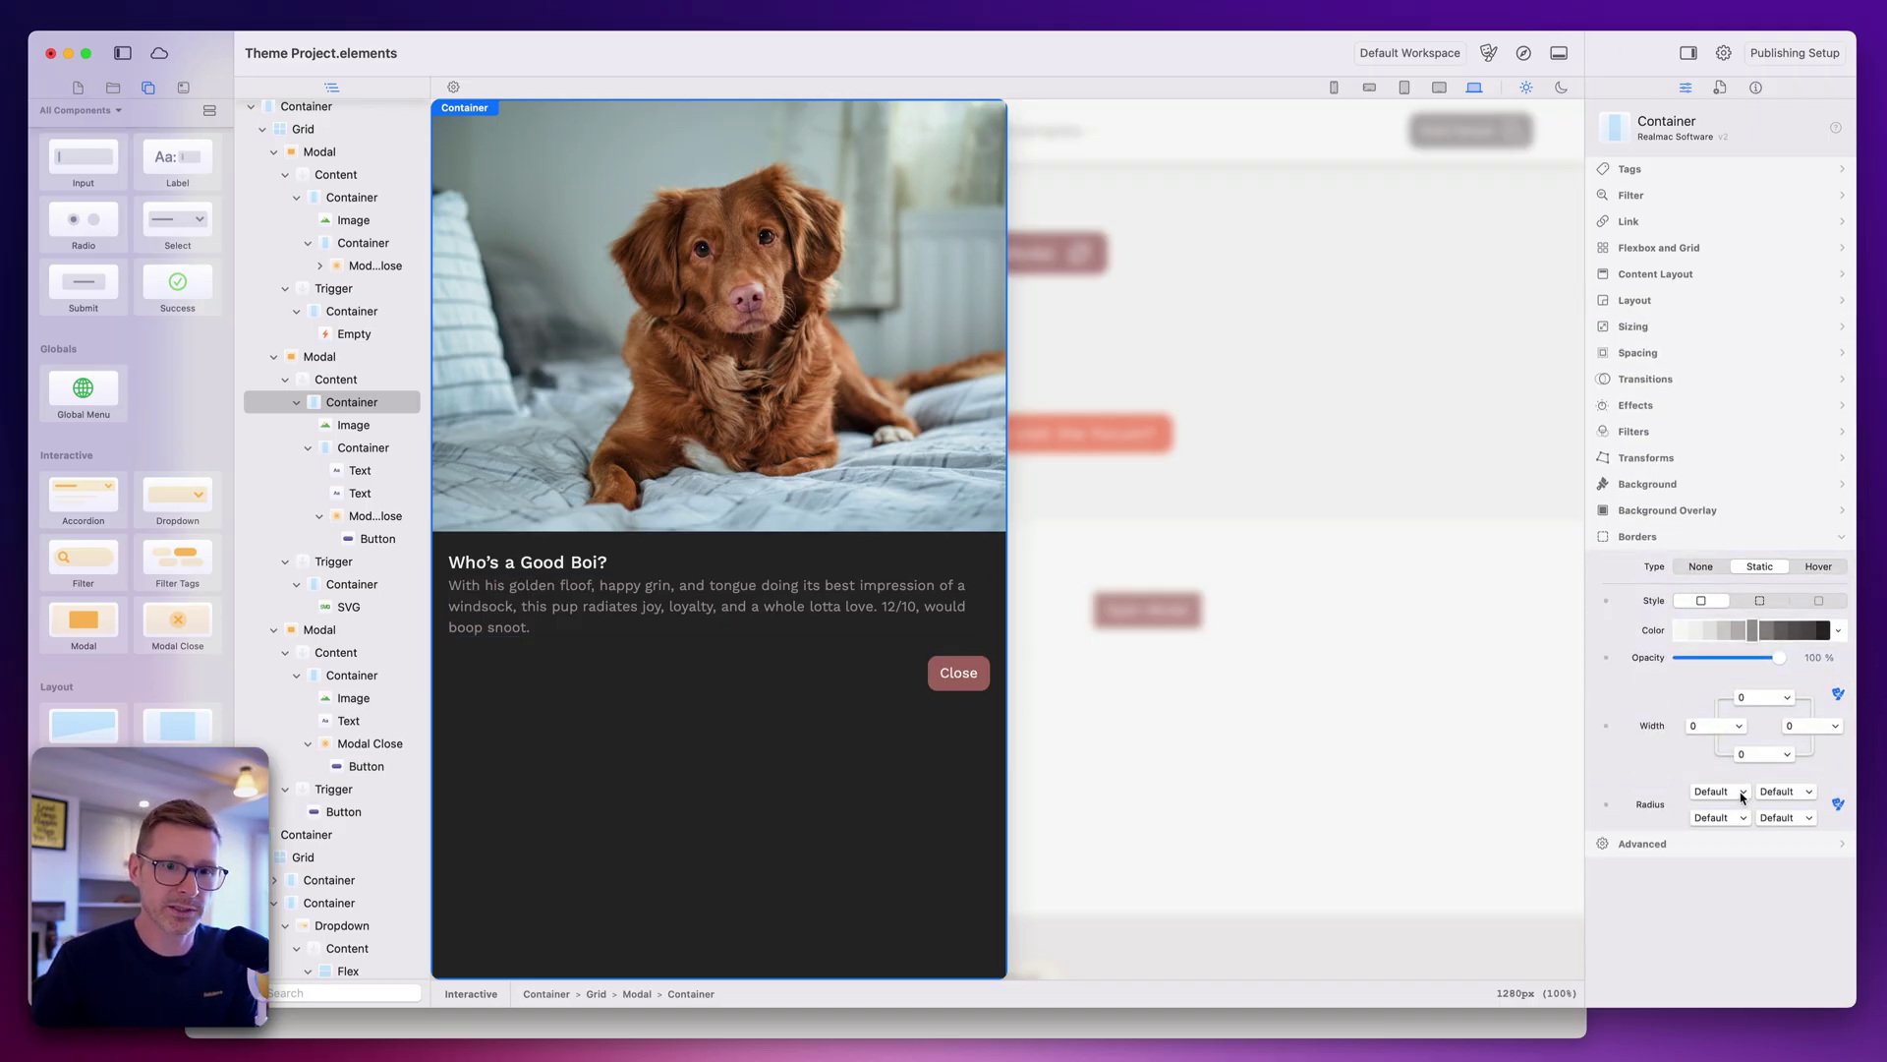
pyautogui.click(1742, 793)
pyautogui.click(1805, 806)
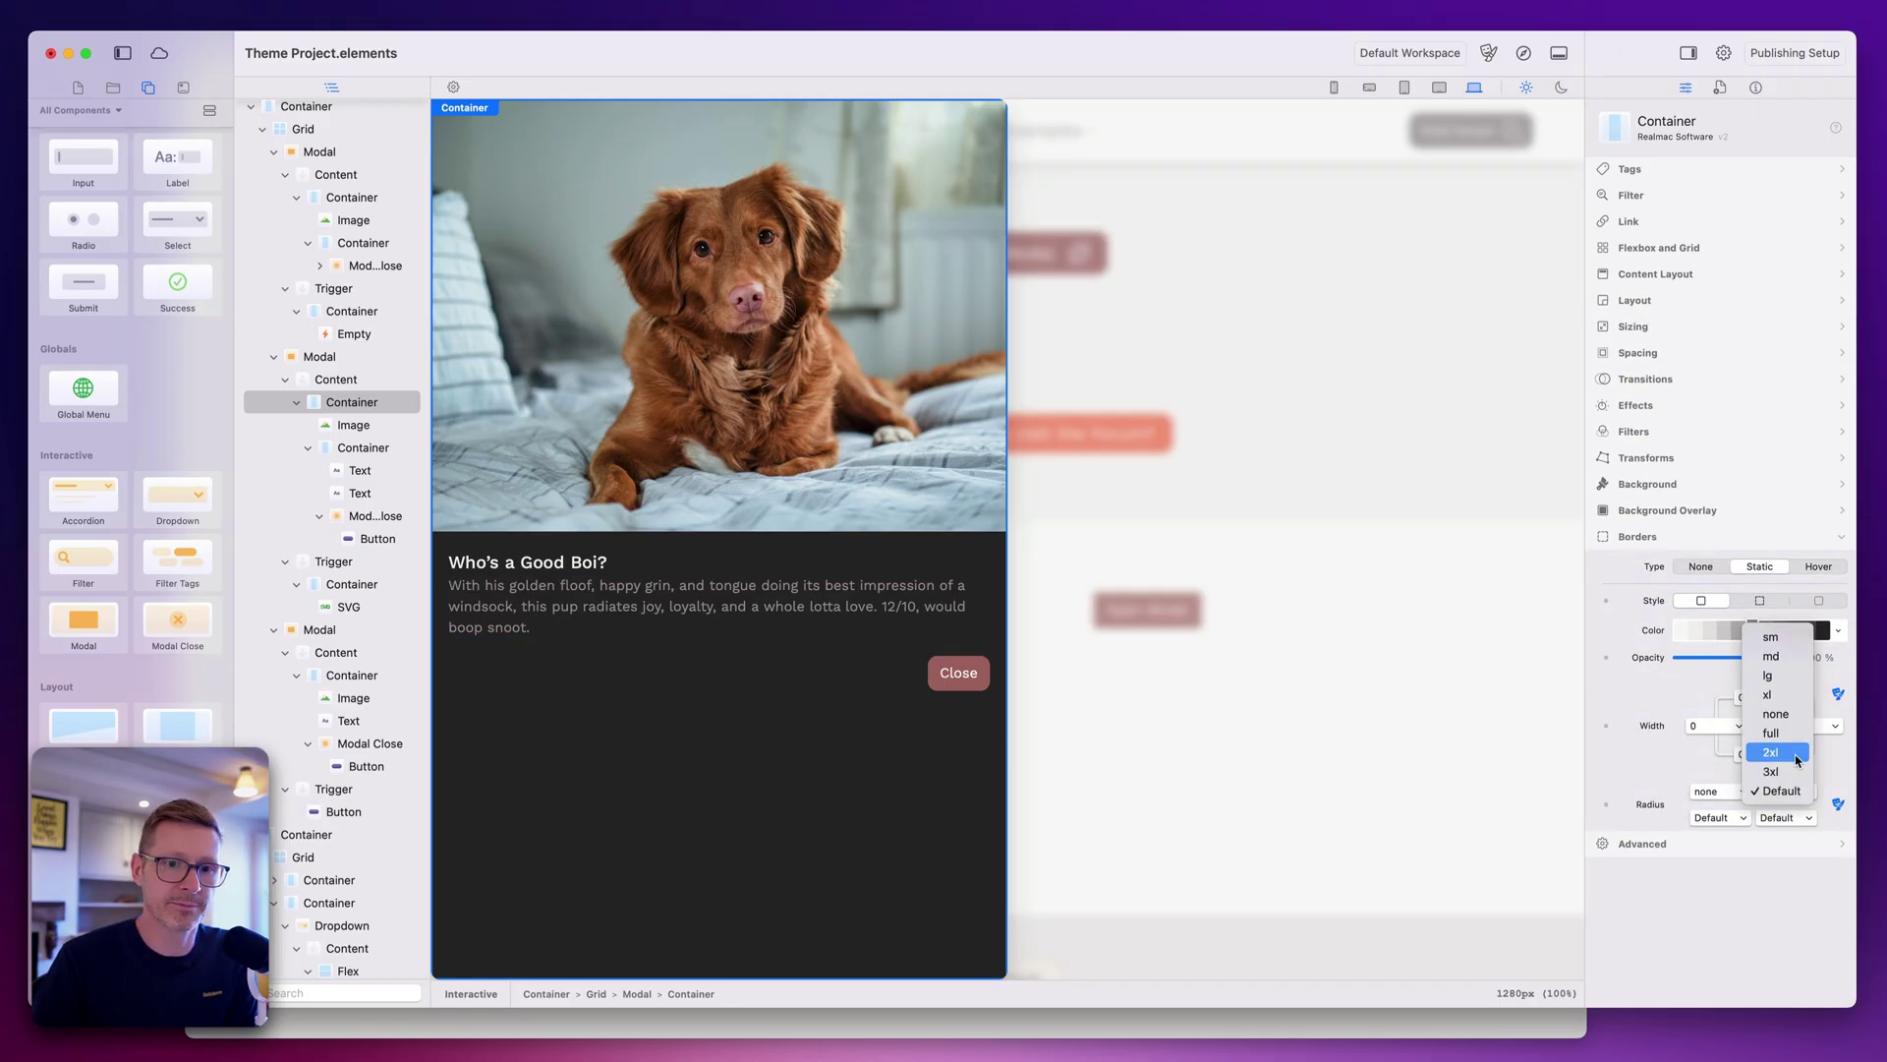
pyautogui.click(1779, 717)
pyautogui.click(1715, 817)
pyautogui.click(1732, 740)
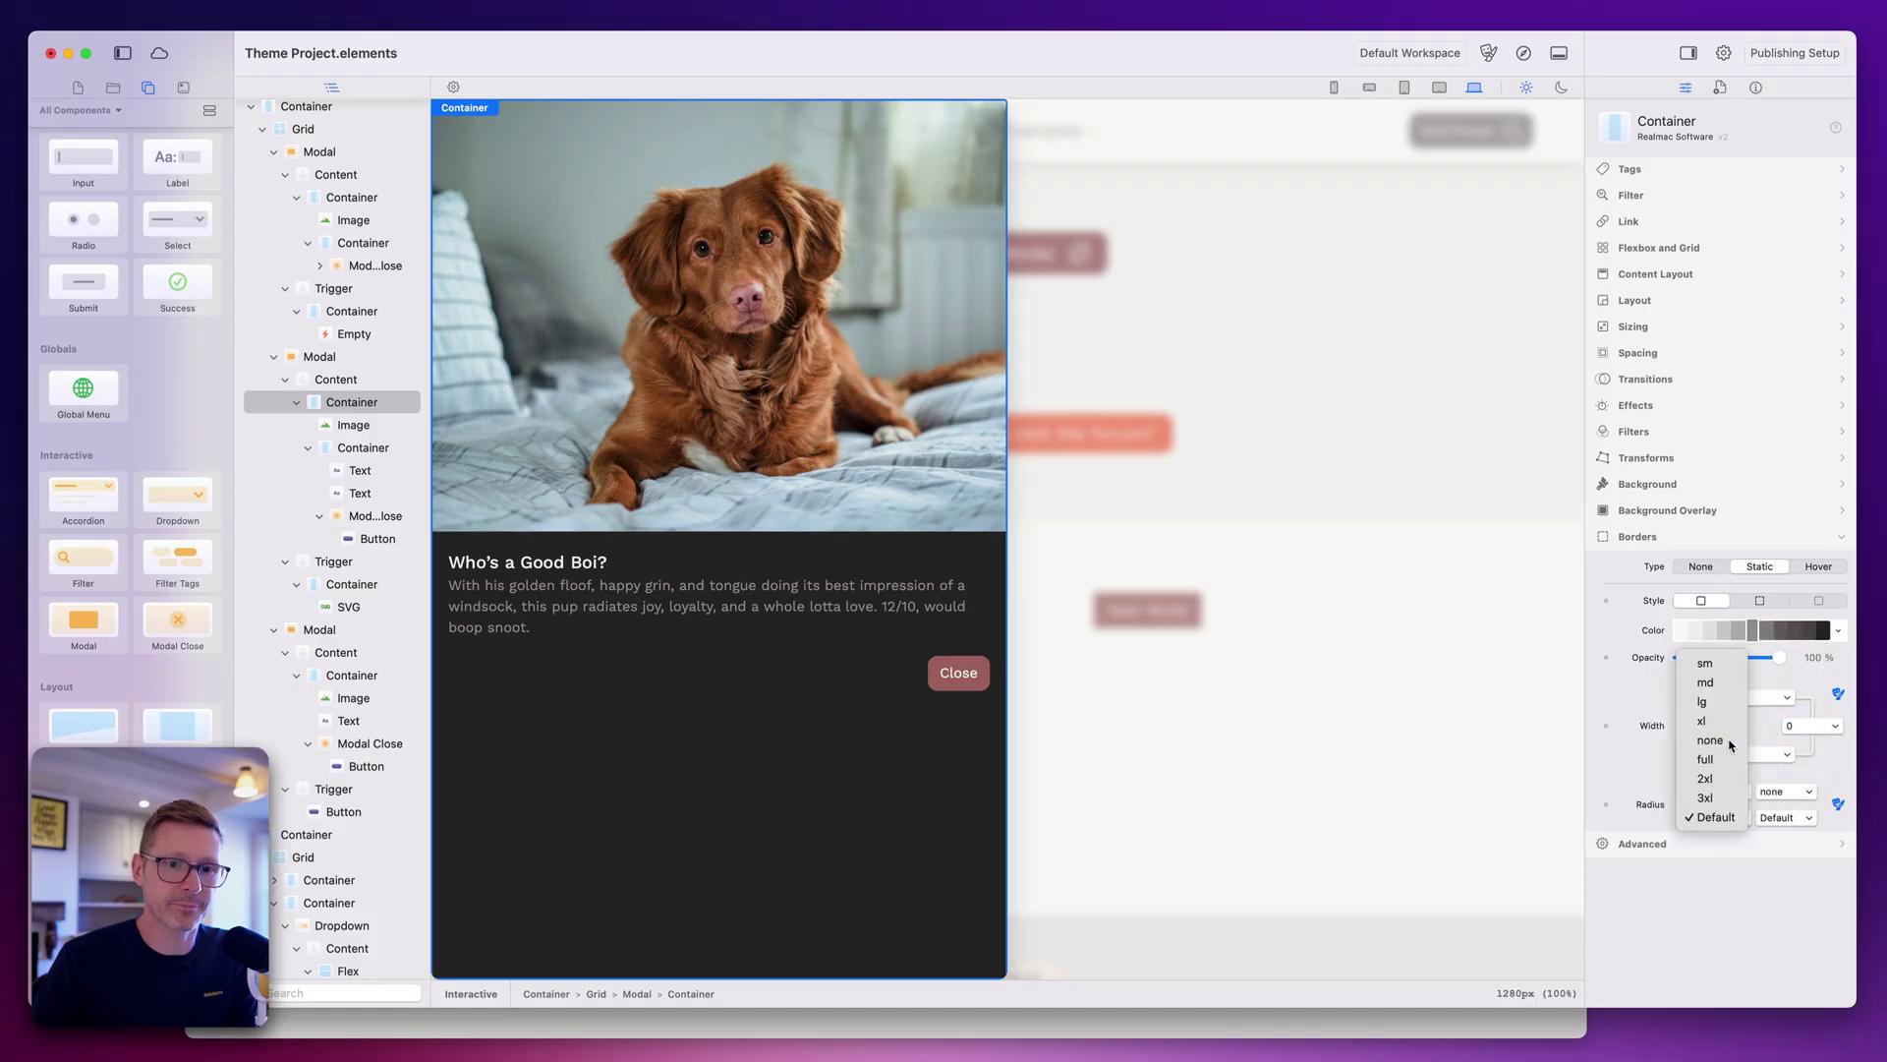
pyautogui.click(1803, 818)
pyautogui.click(1795, 742)
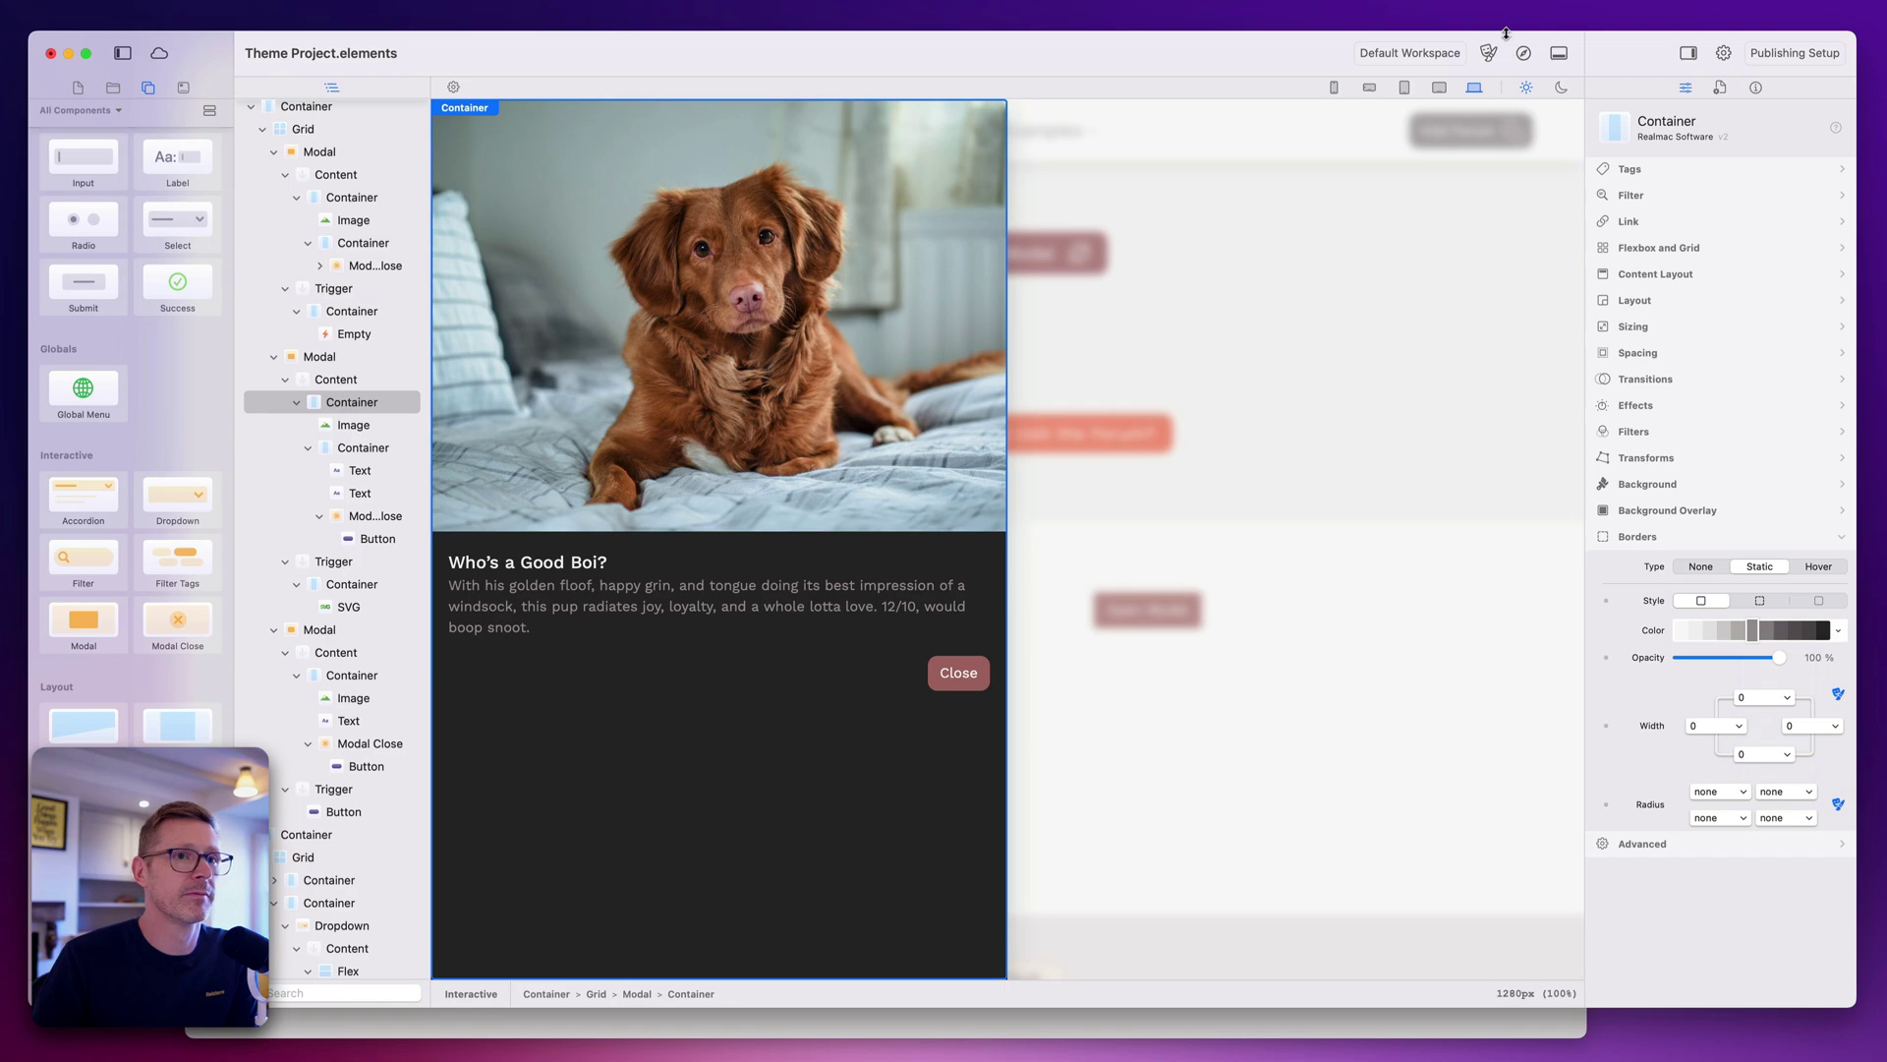
# Set the content container's width to 20vw.
pyautogui.click(1697, 352)
pyautogui.click(1690, 329)
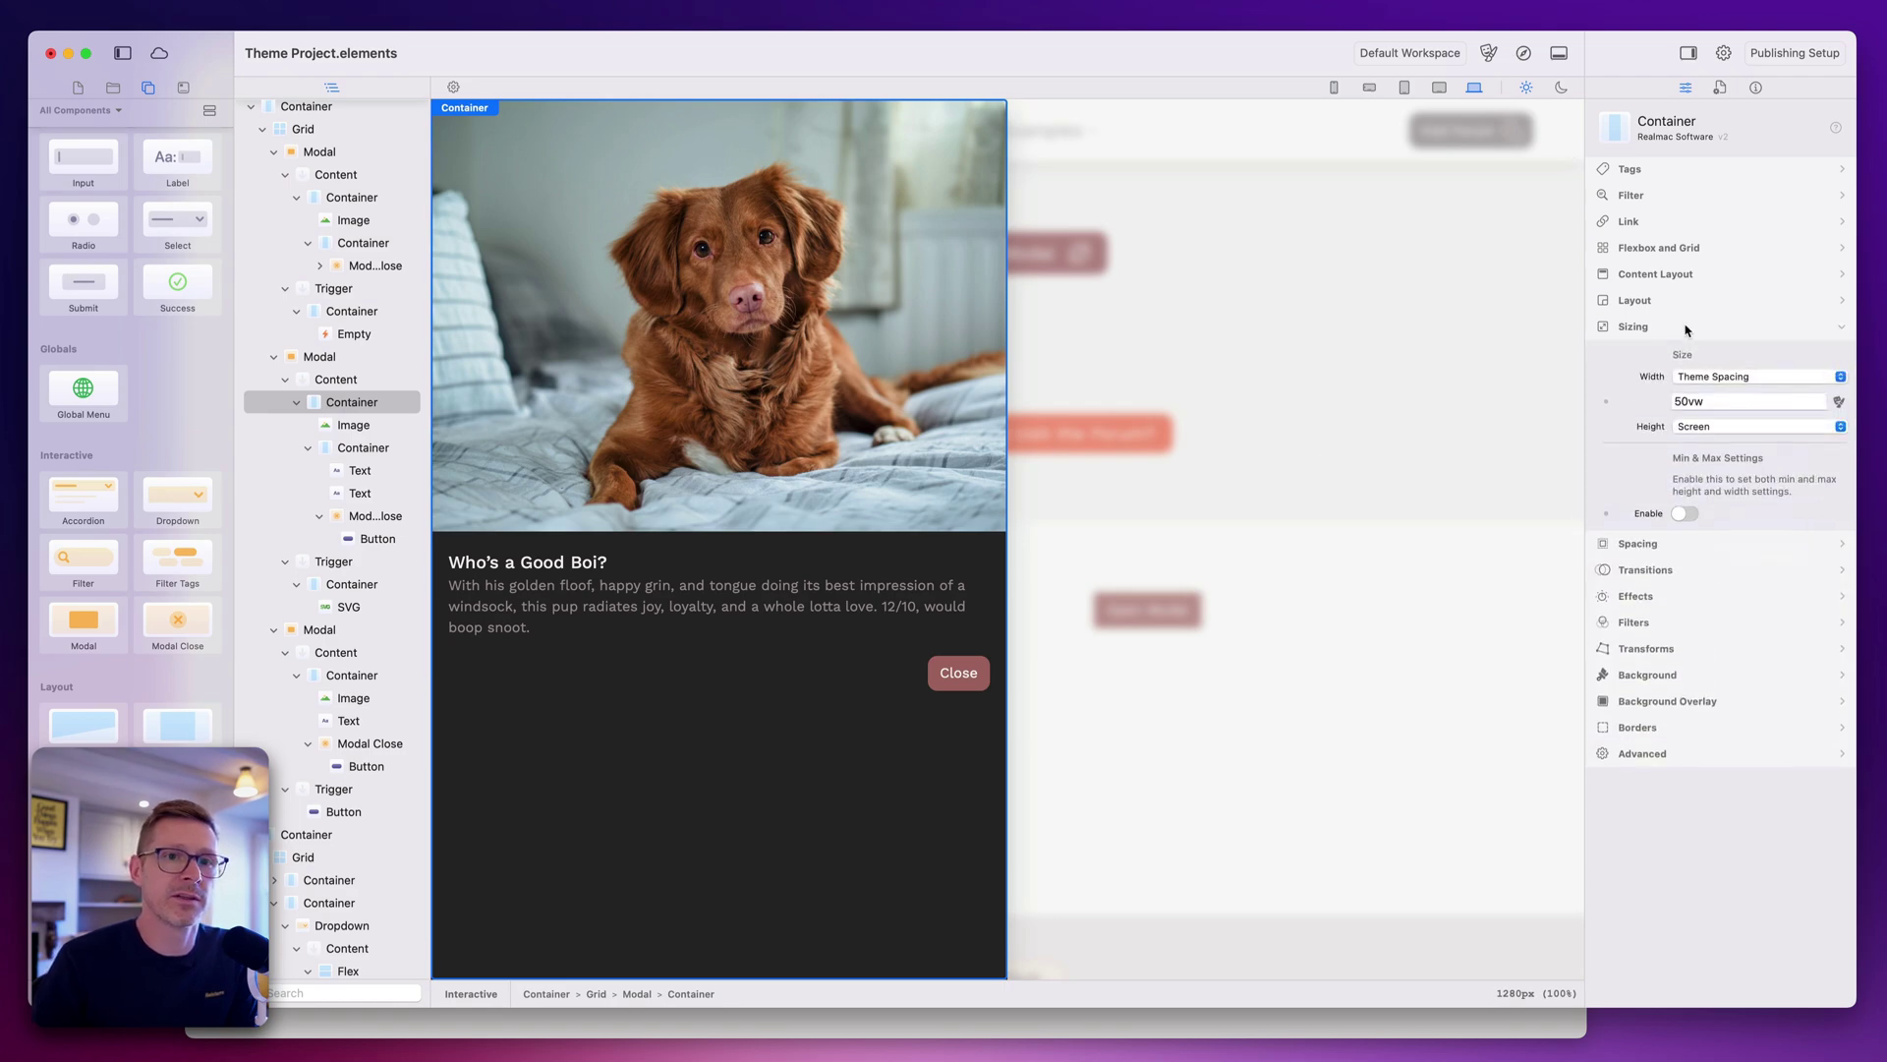
pyautogui.doubleClick(1685, 402)
pyautogui.write('20vw')
pyautogui.press('Return')
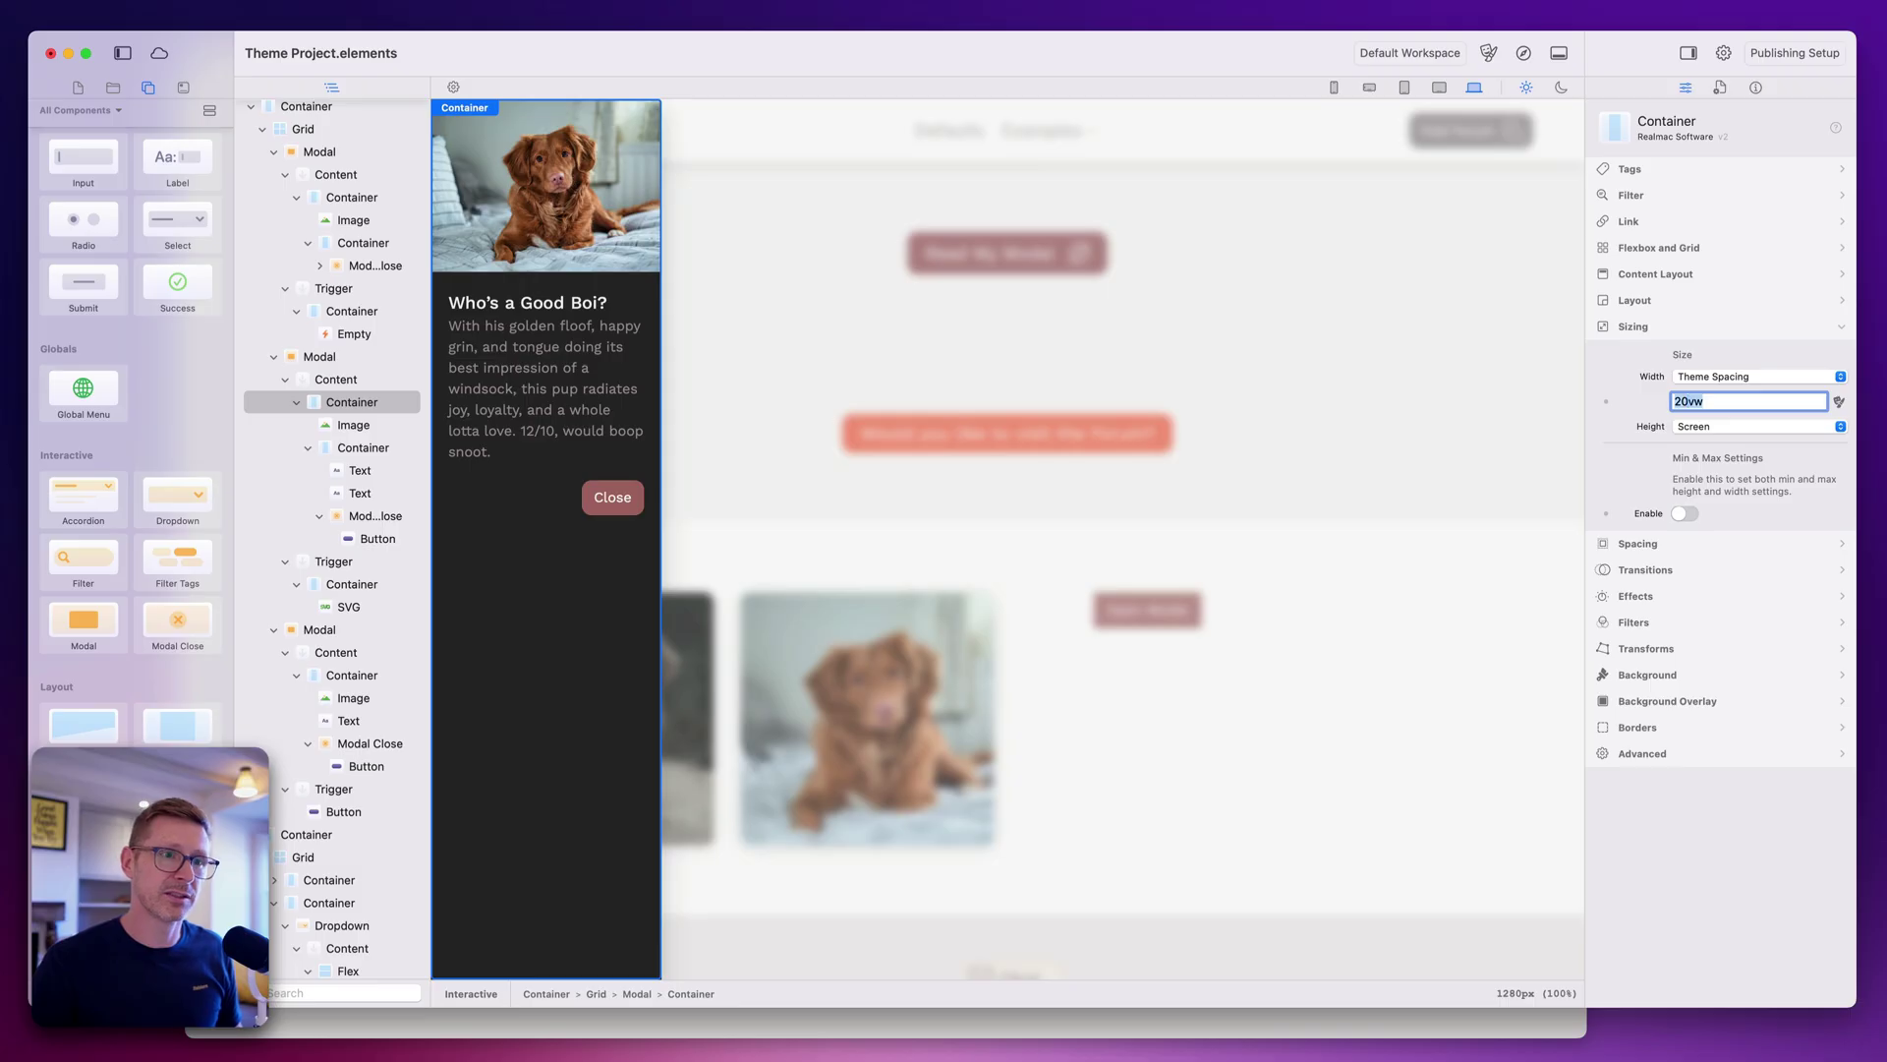
# Preview the page in the browser, open and close the second dog modal repeatedly, and return to Elements.
pyautogui.click(1524, 53)
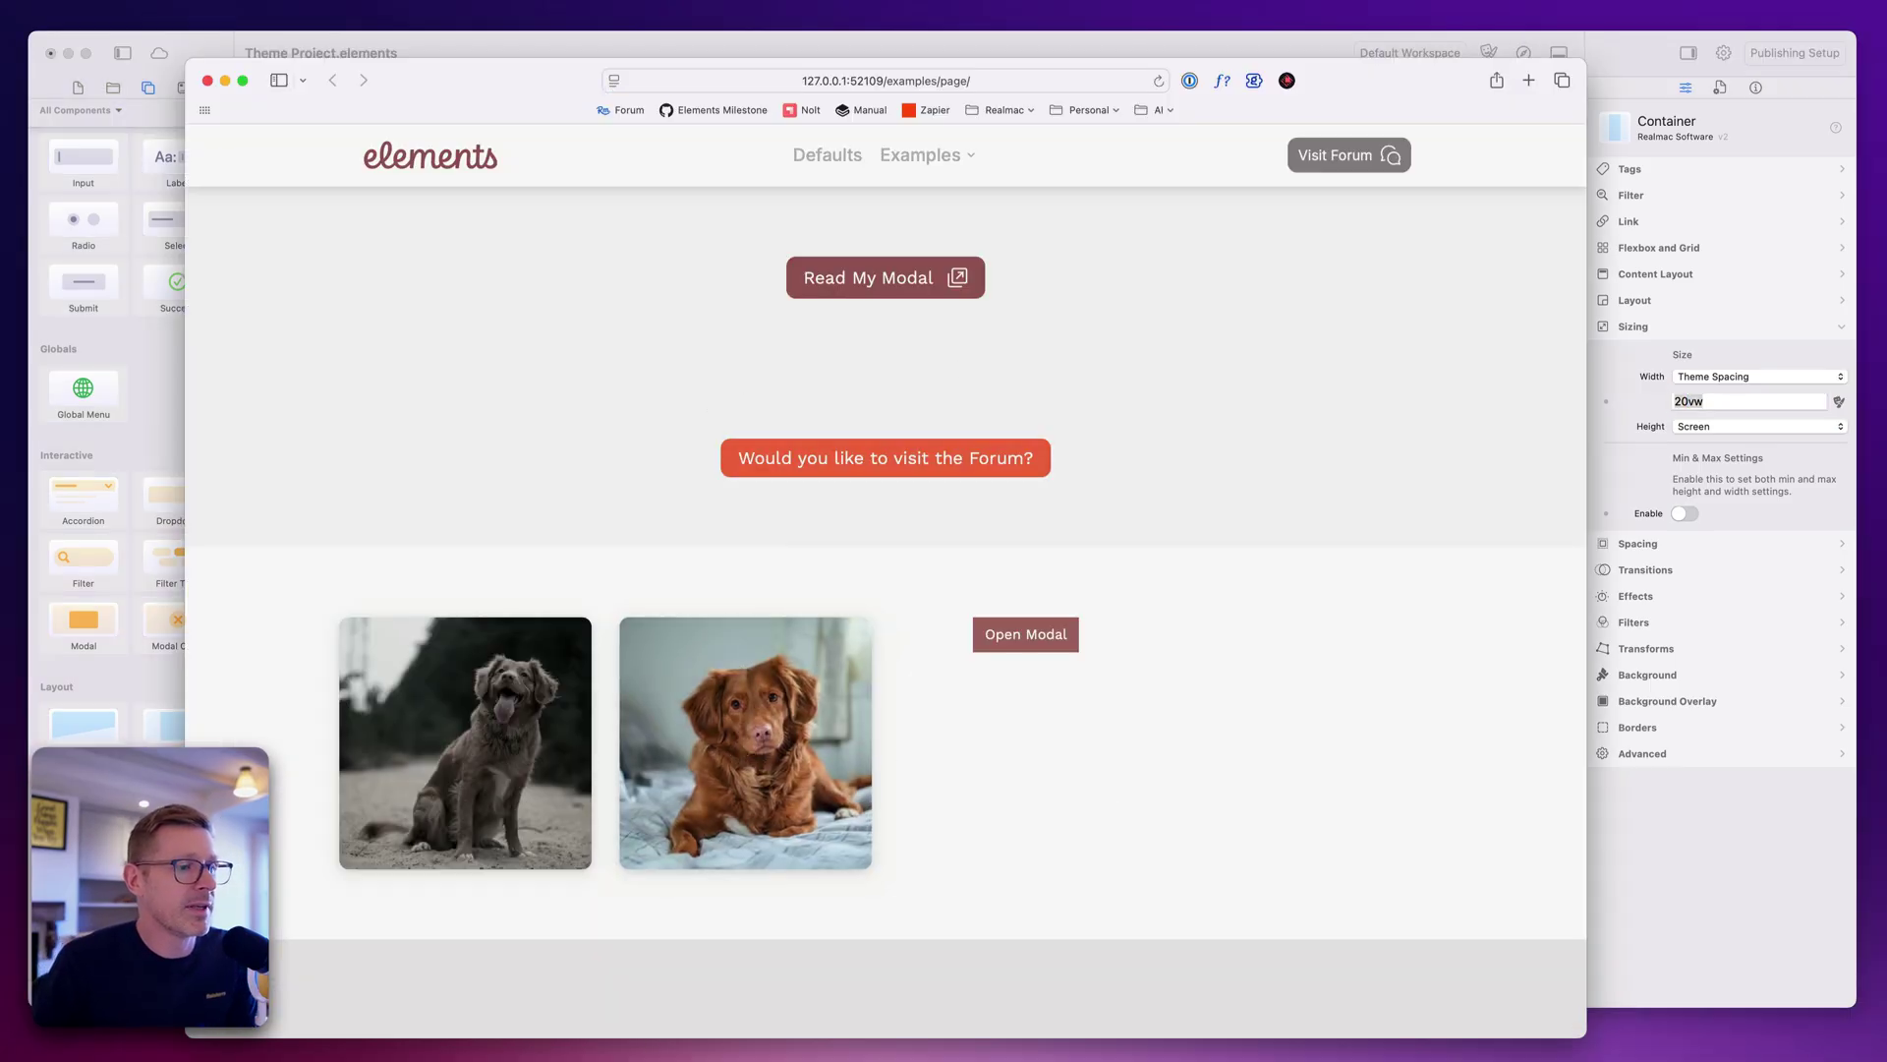
pyautogui.click(773, 688)
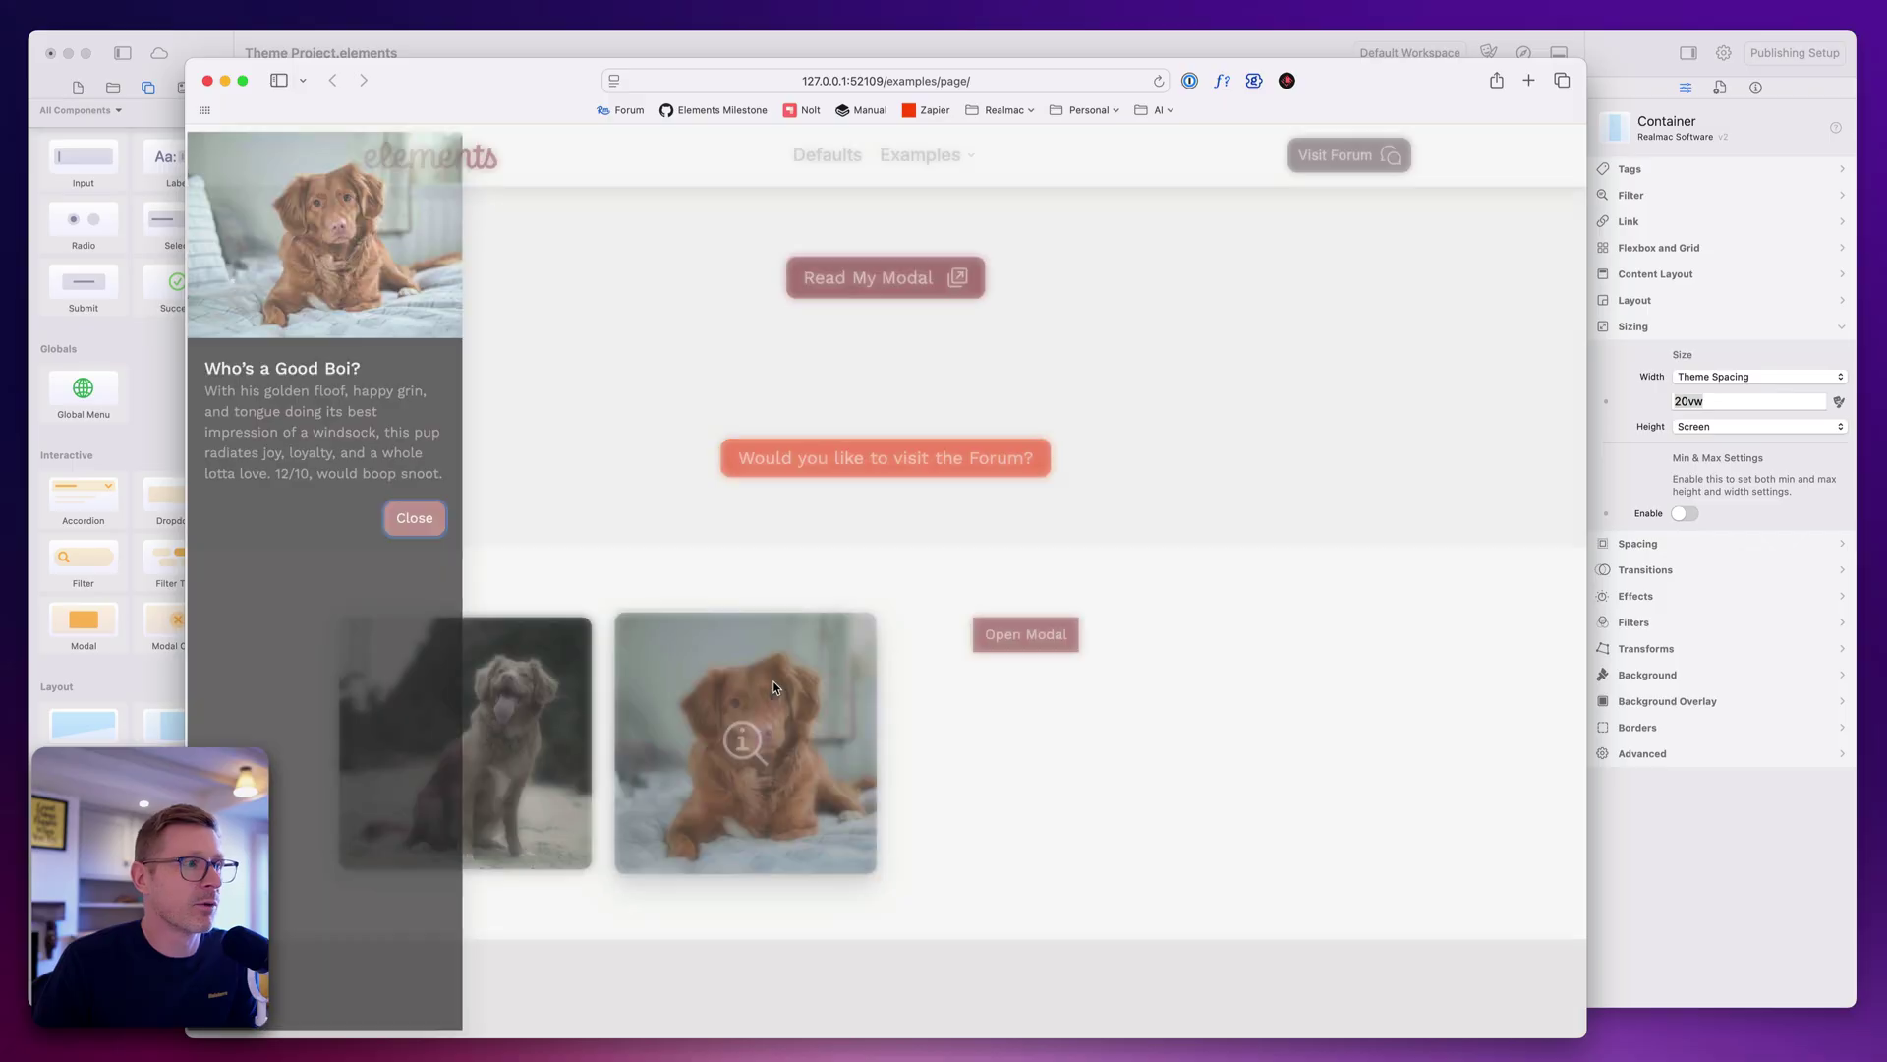
pyautogui.click(396, 528)
pyautogui.click(745, 724)
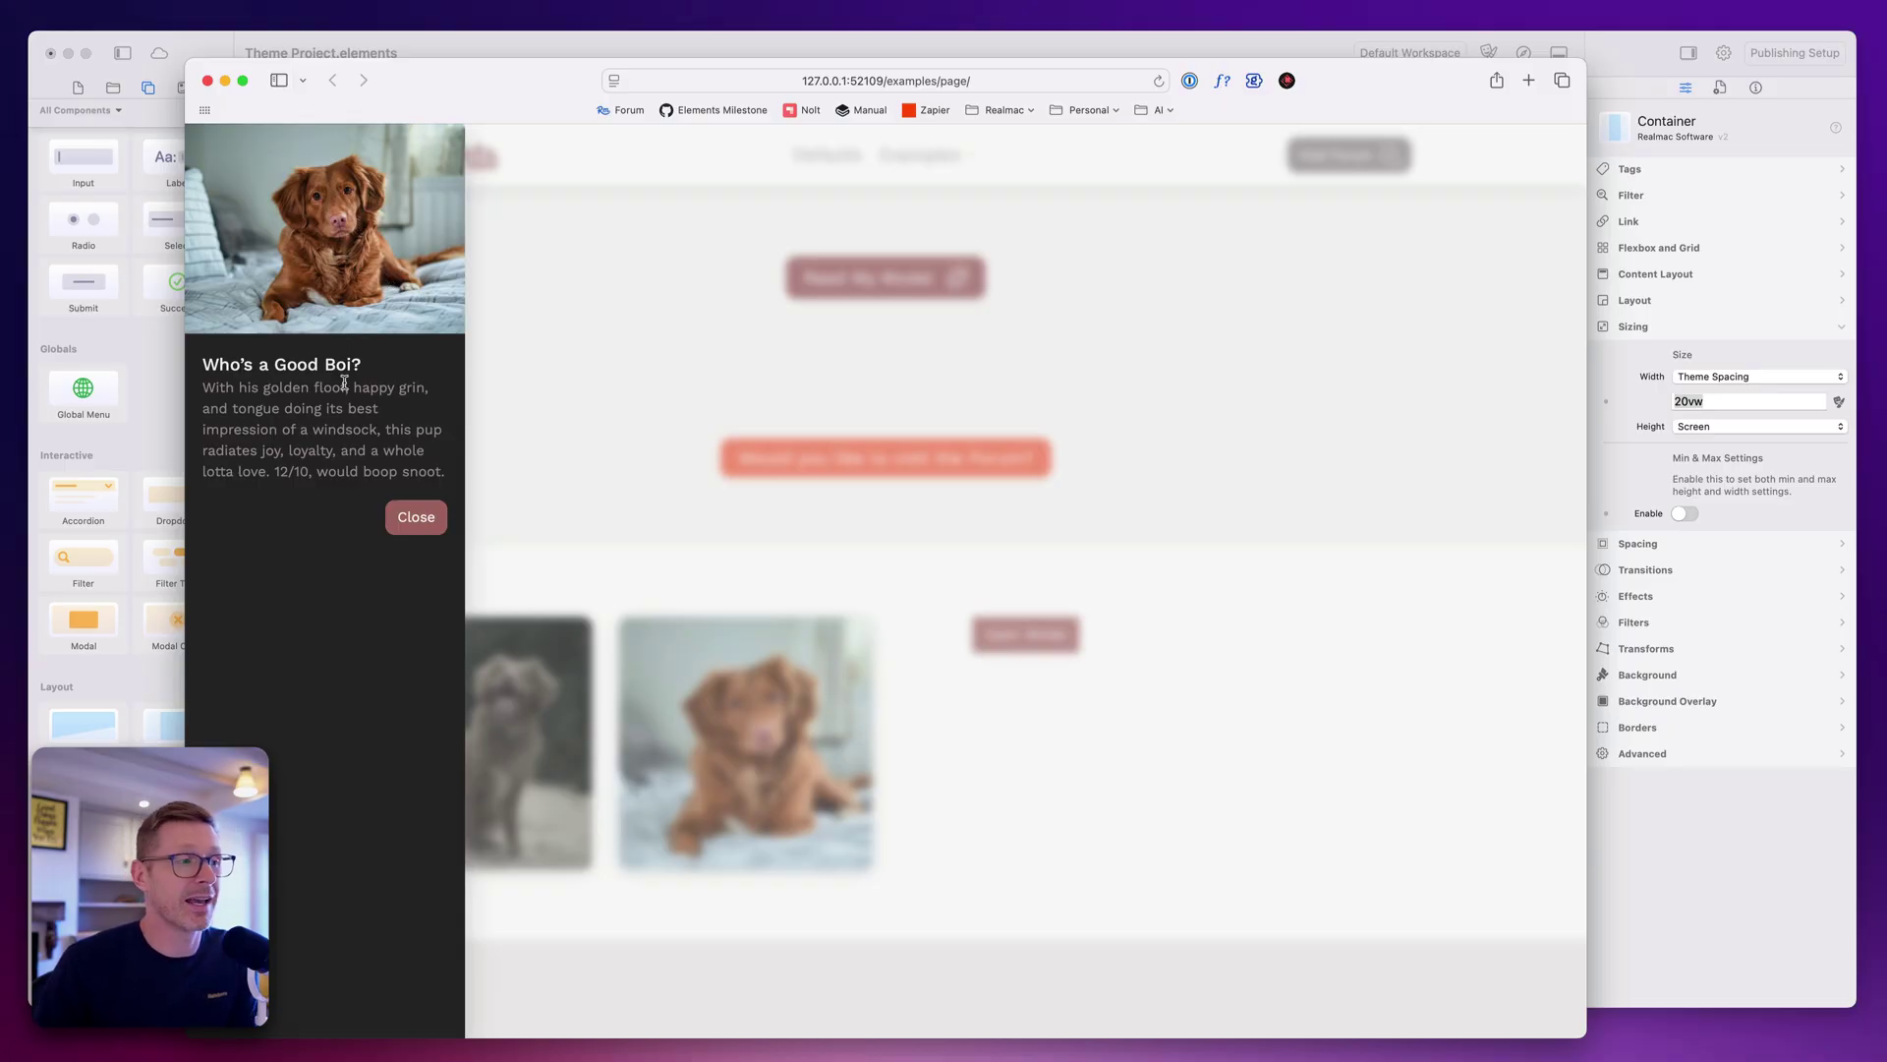
pyautogui.click(411, 515)
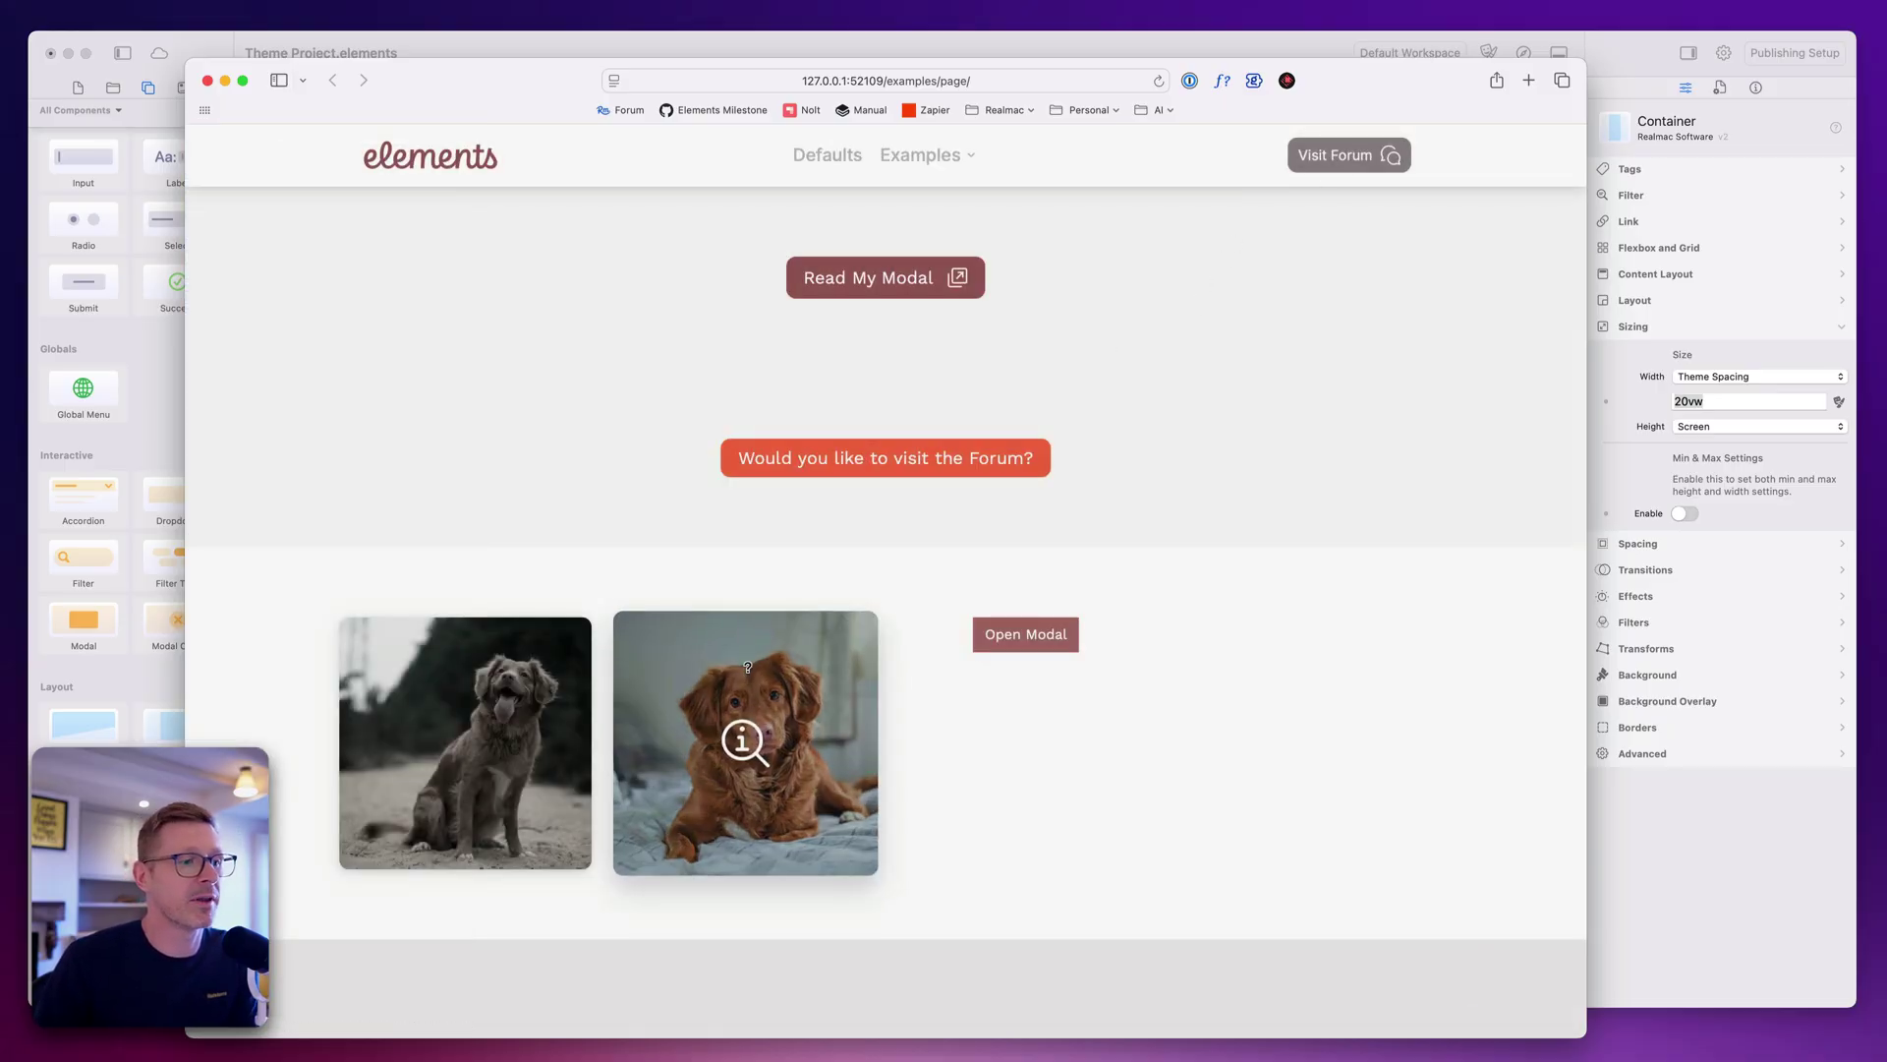
pyautogui.click(743, 740)
pyautogui.click(717, 554)
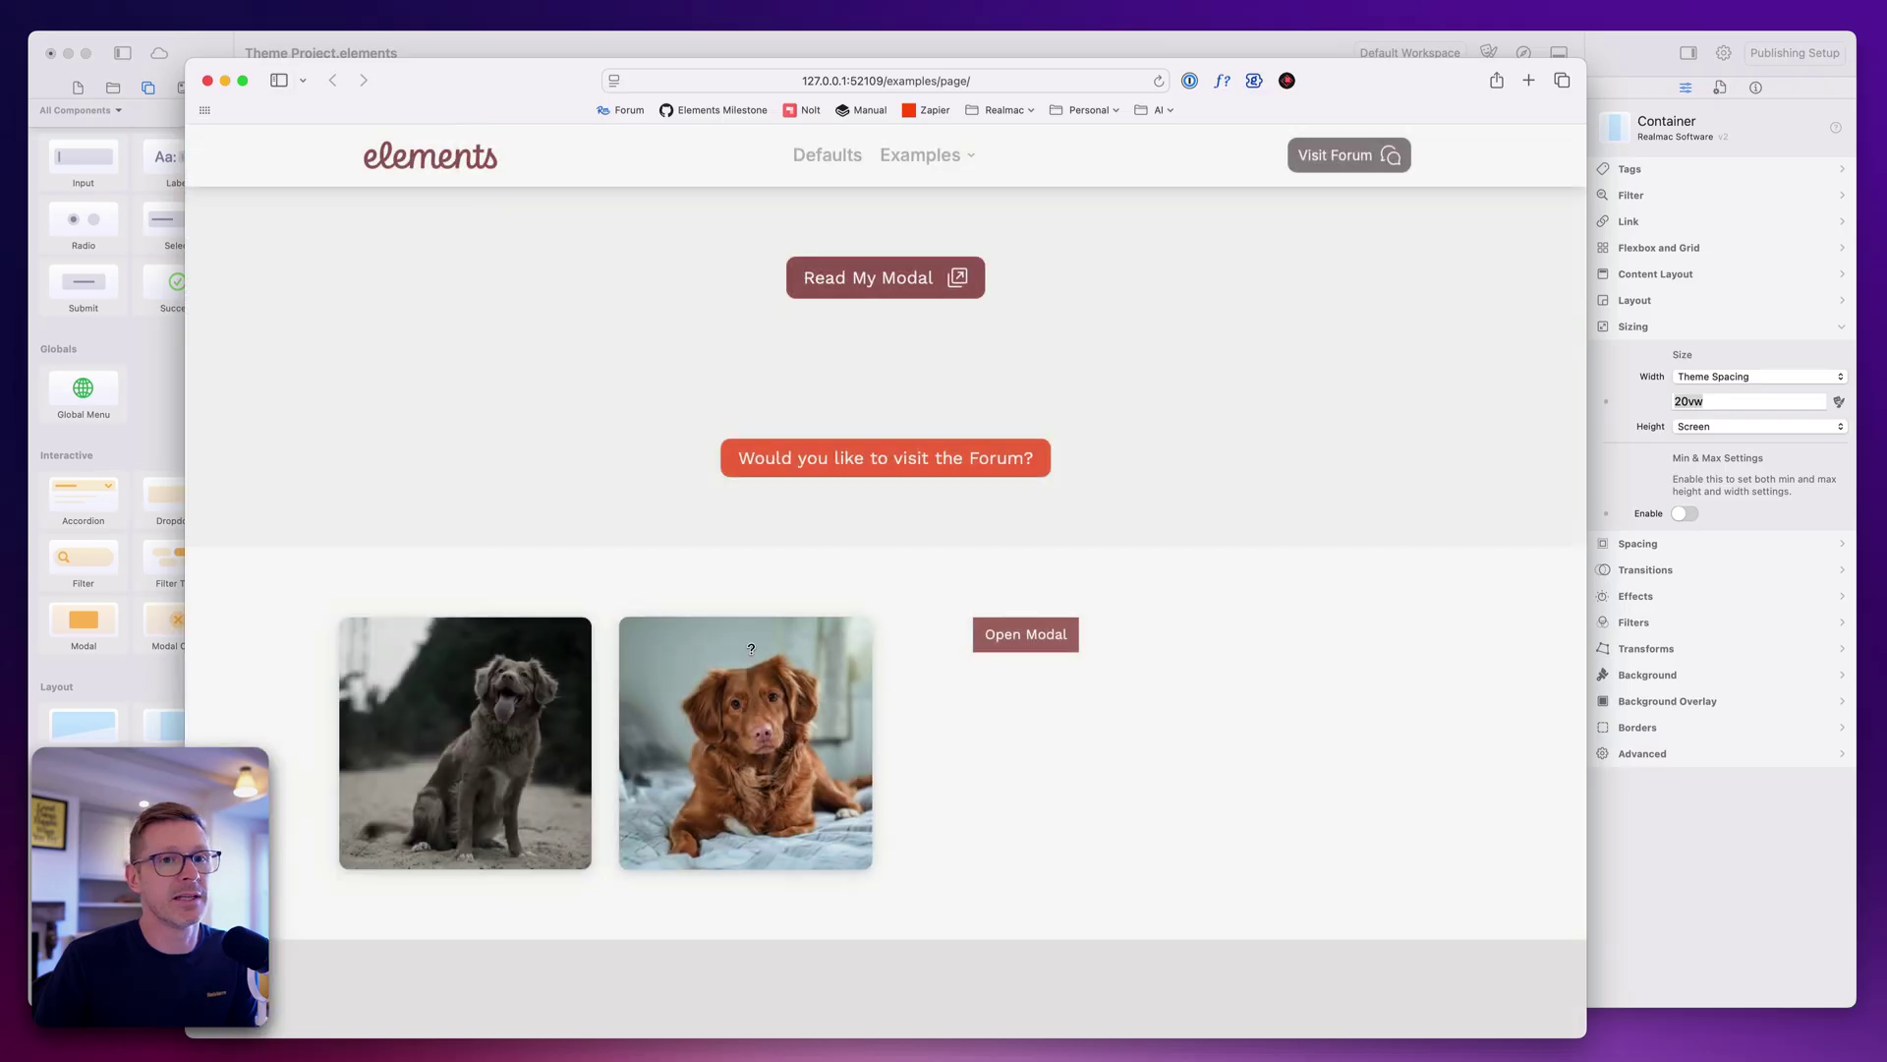
pyautogui.click(738, 632)
pyautogui.click(720, 477)
pyautogui.press('super+Tab')
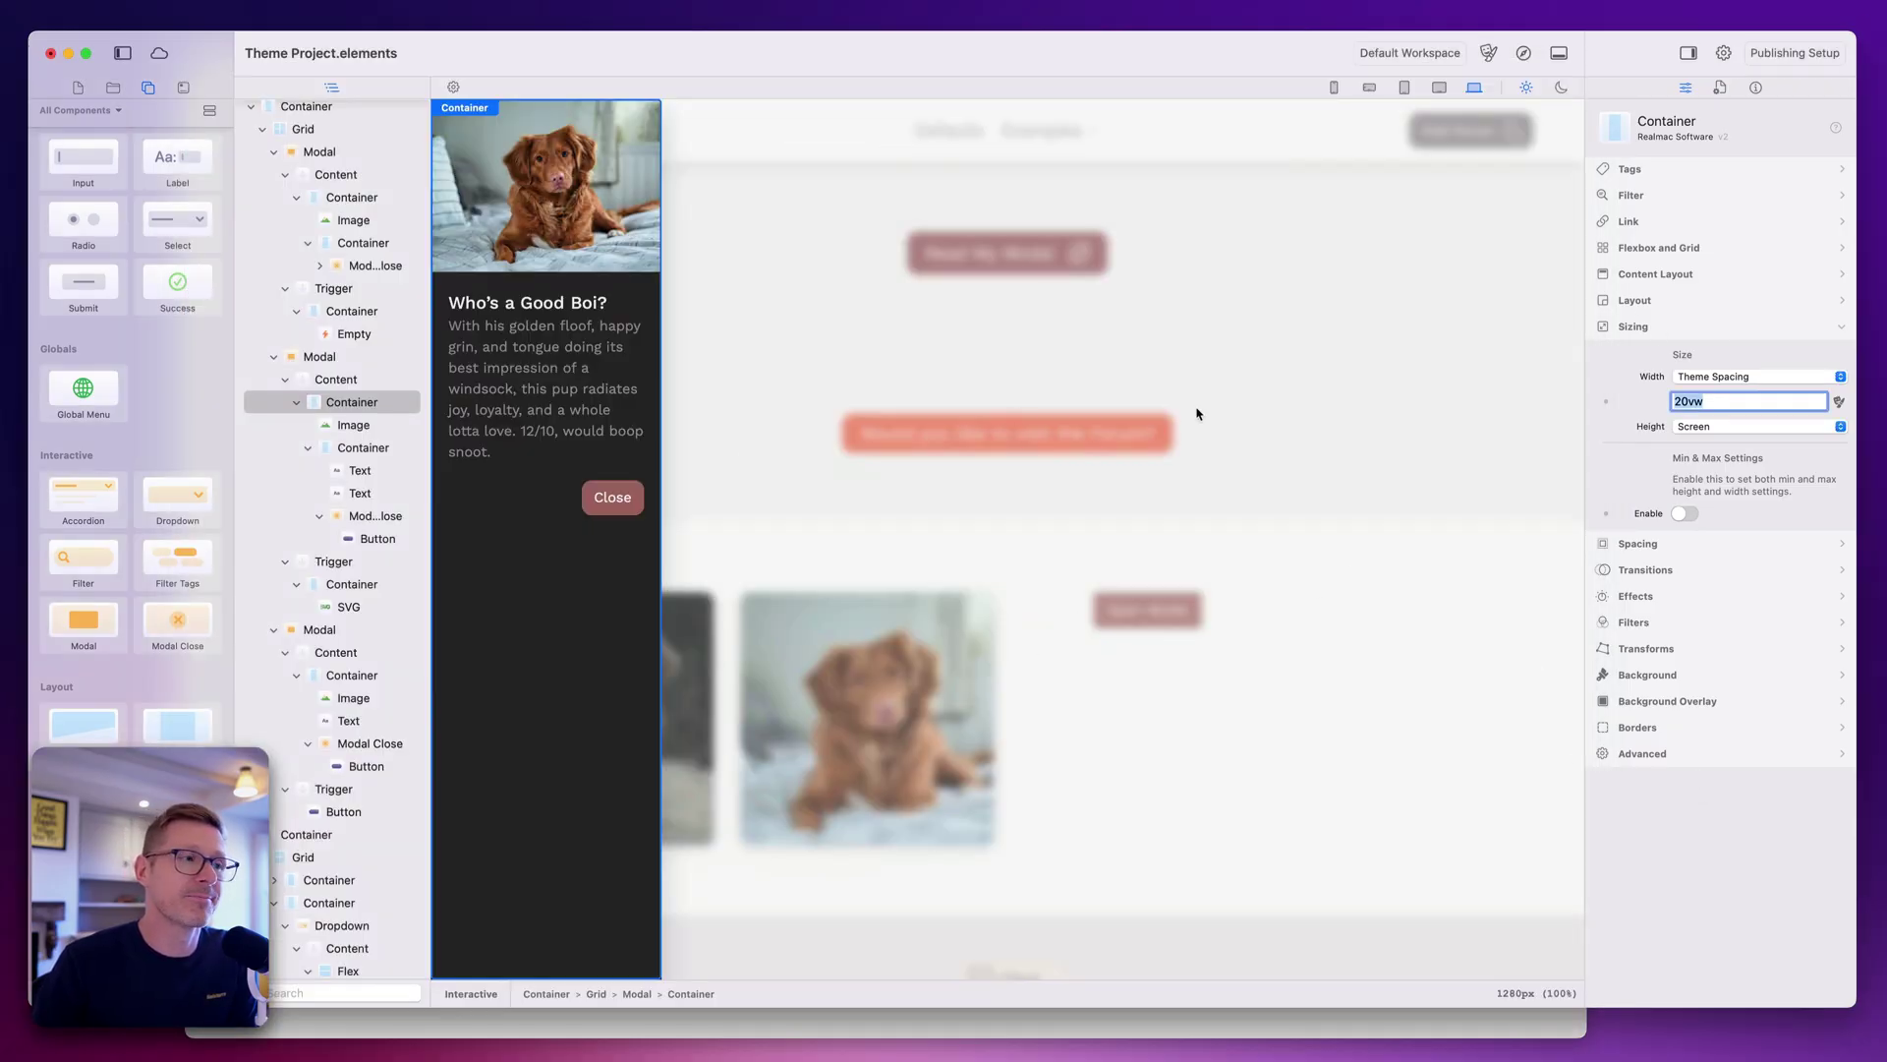
# Set the second dog modal's horizontal content placement to End.
pyautogui.click(370, 360)
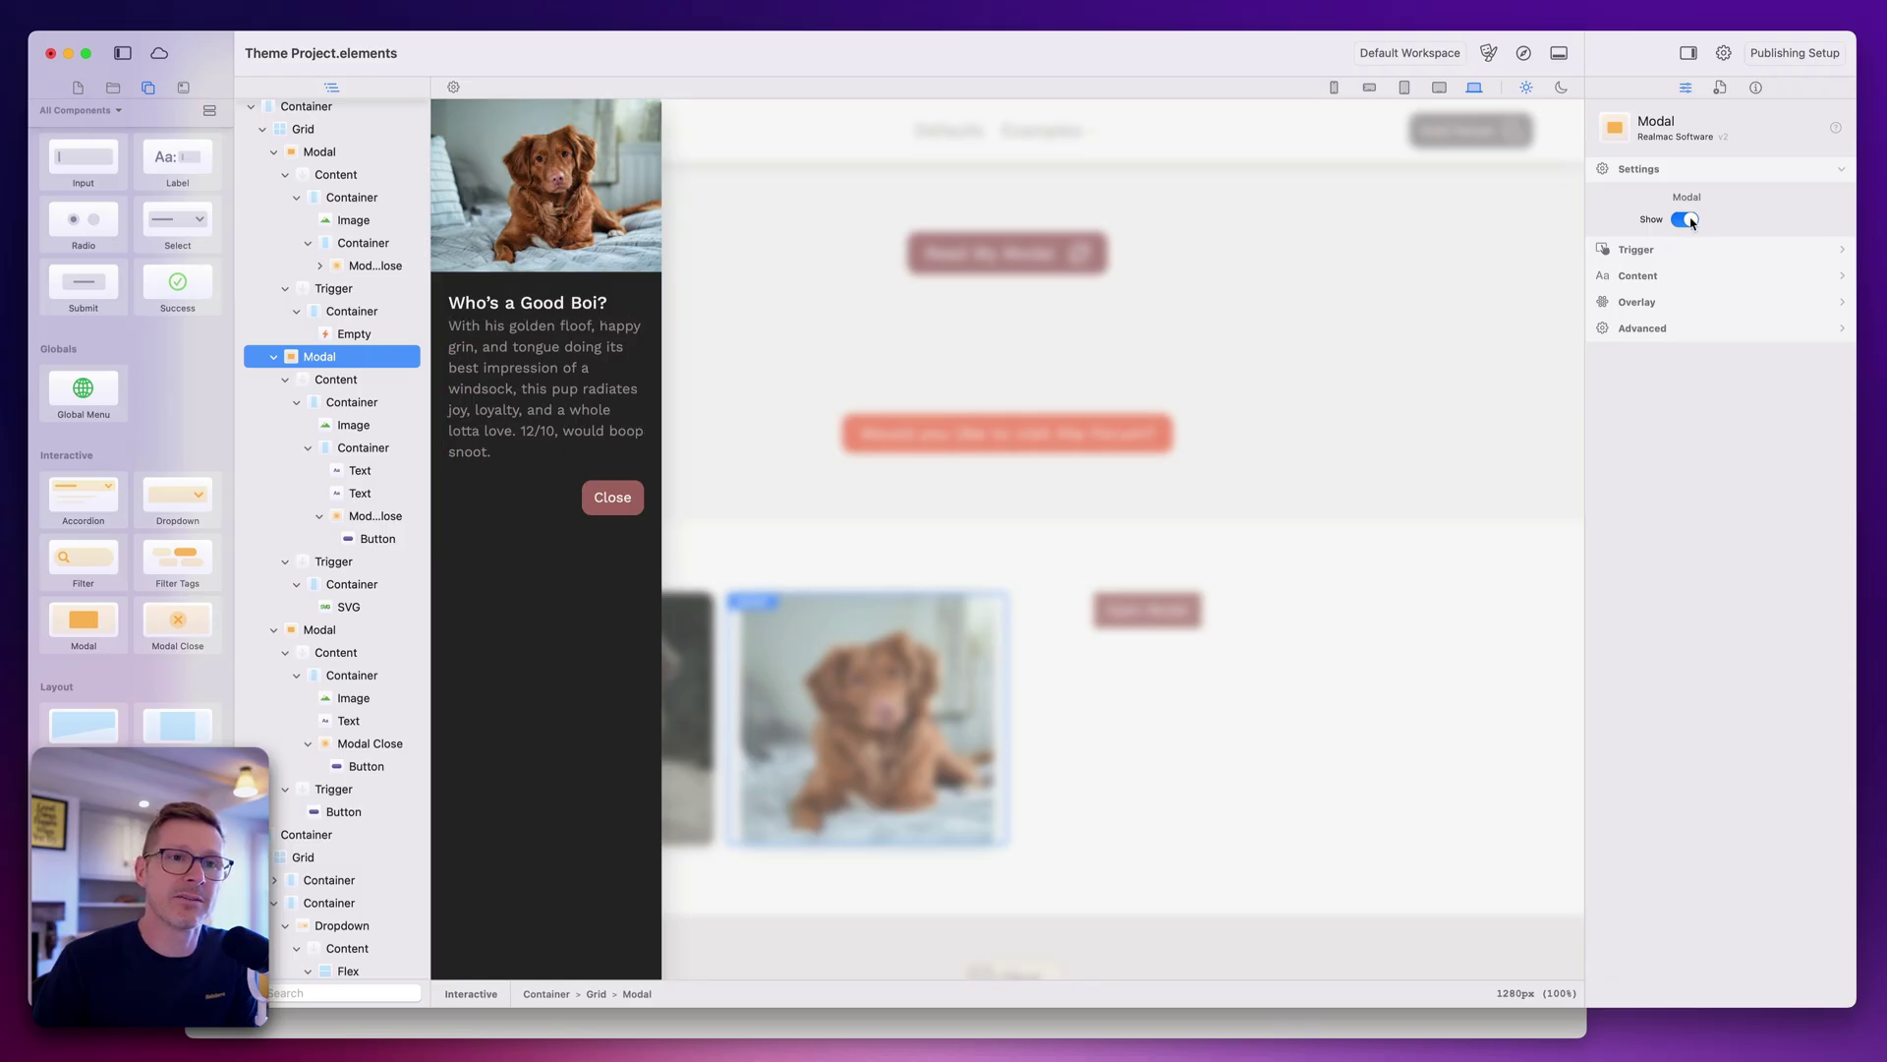
pyautogui.click(1683, 277)
pyautogui.click(1757, 274)
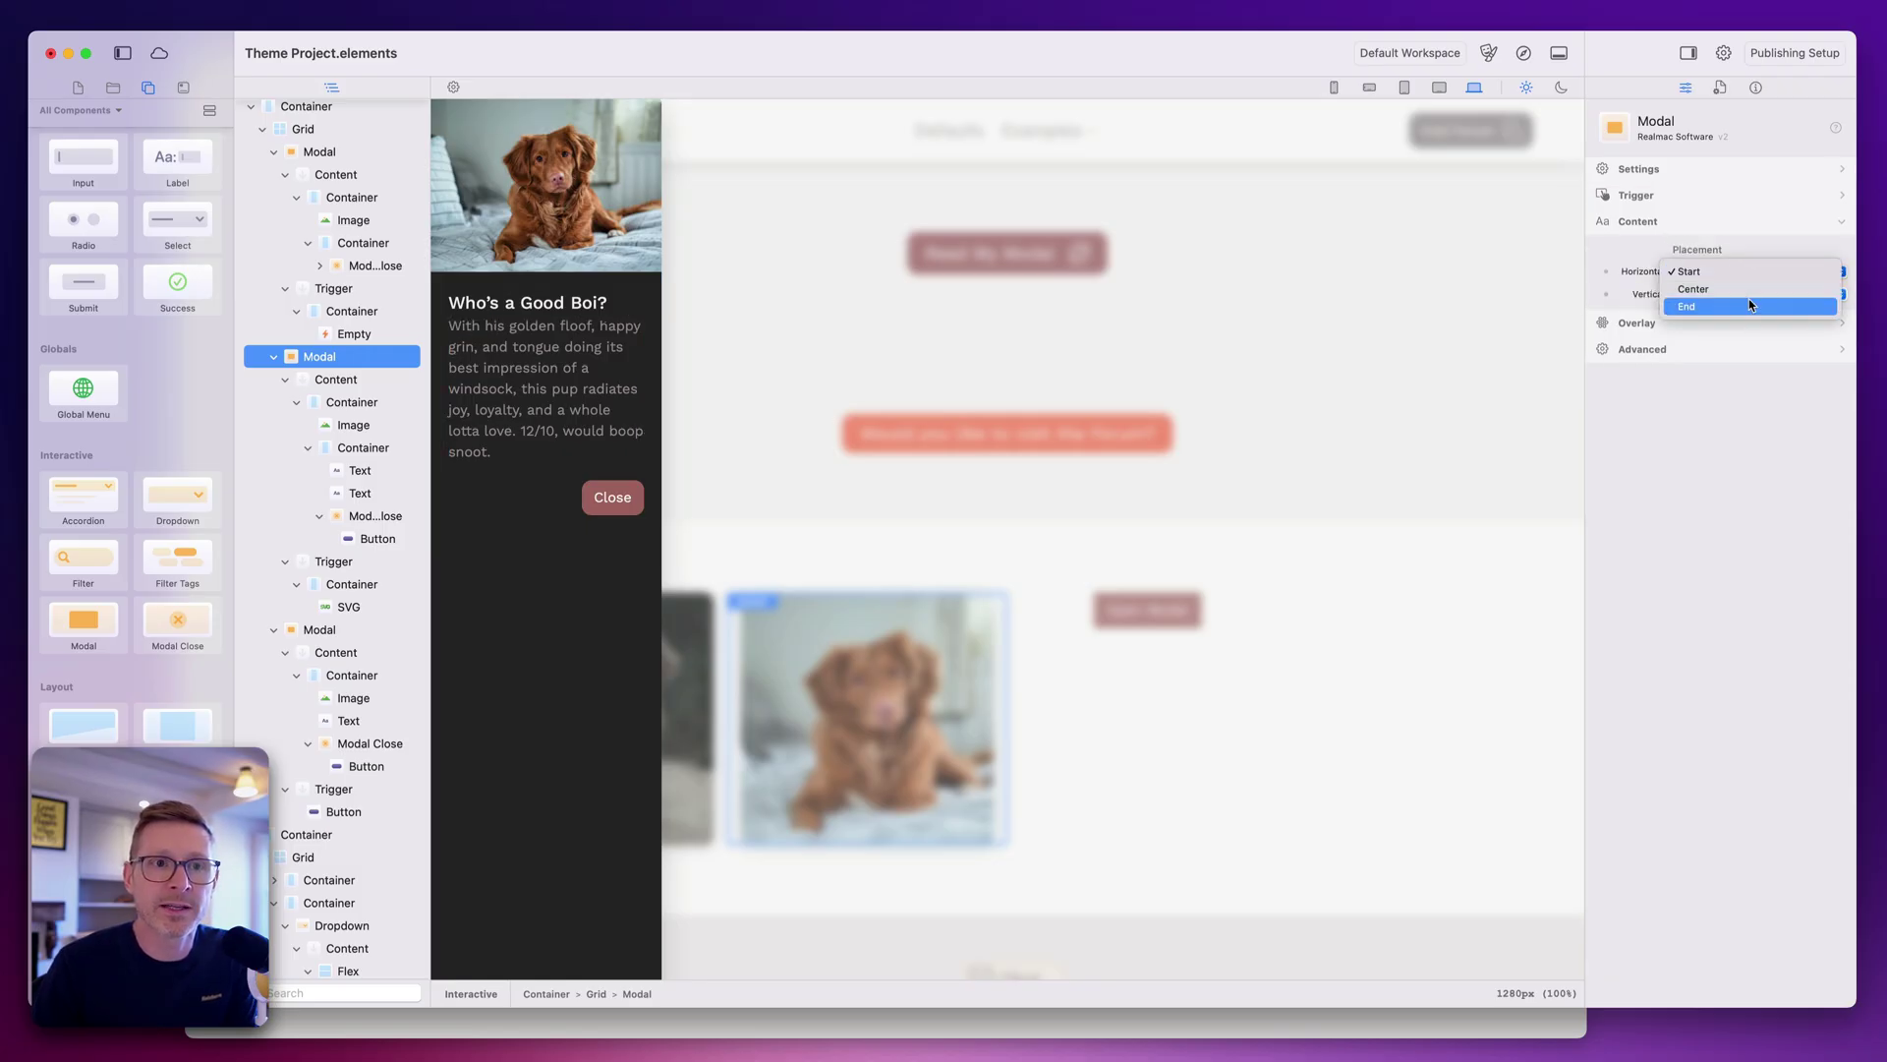
pyautogui.click(1751, 305)
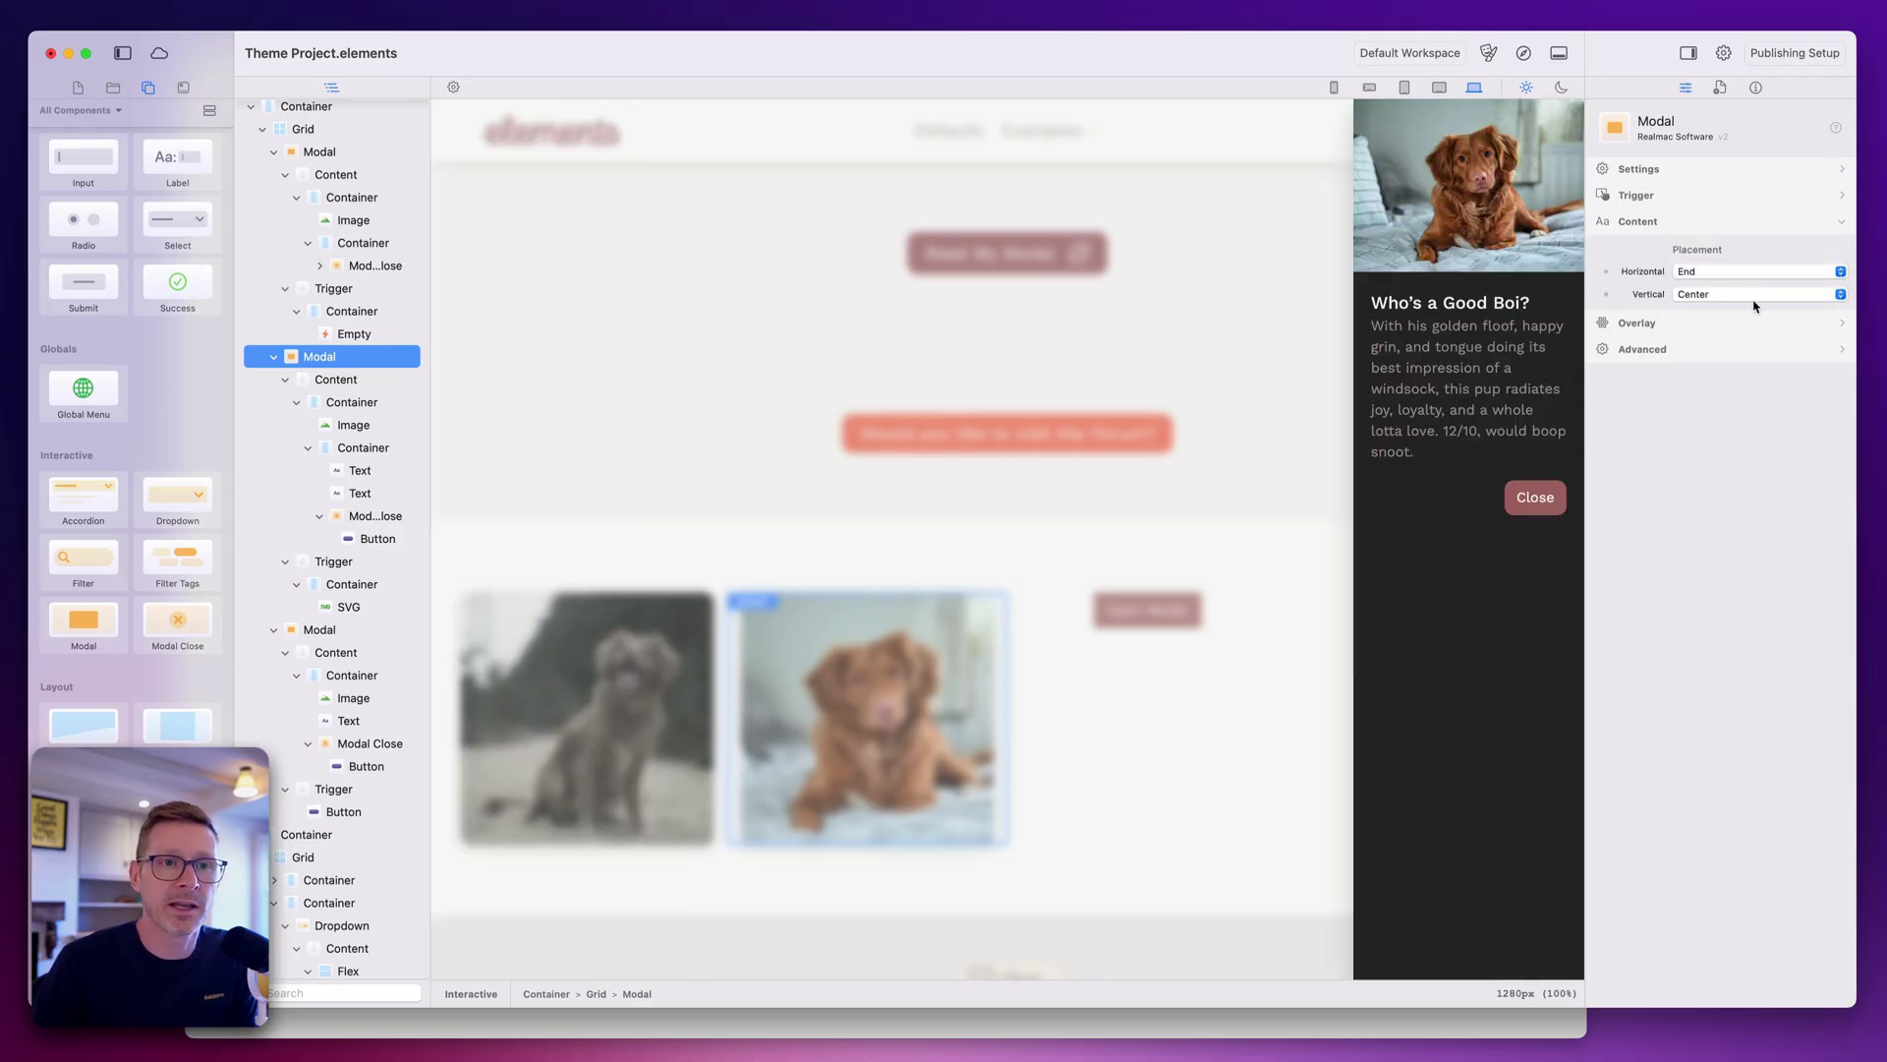
pyautogui.click(1677, 229)
# Give the modal's content container the lightest background colour and its heading and paragraph a dark text colour.
pyautogui.click(1540, 629)
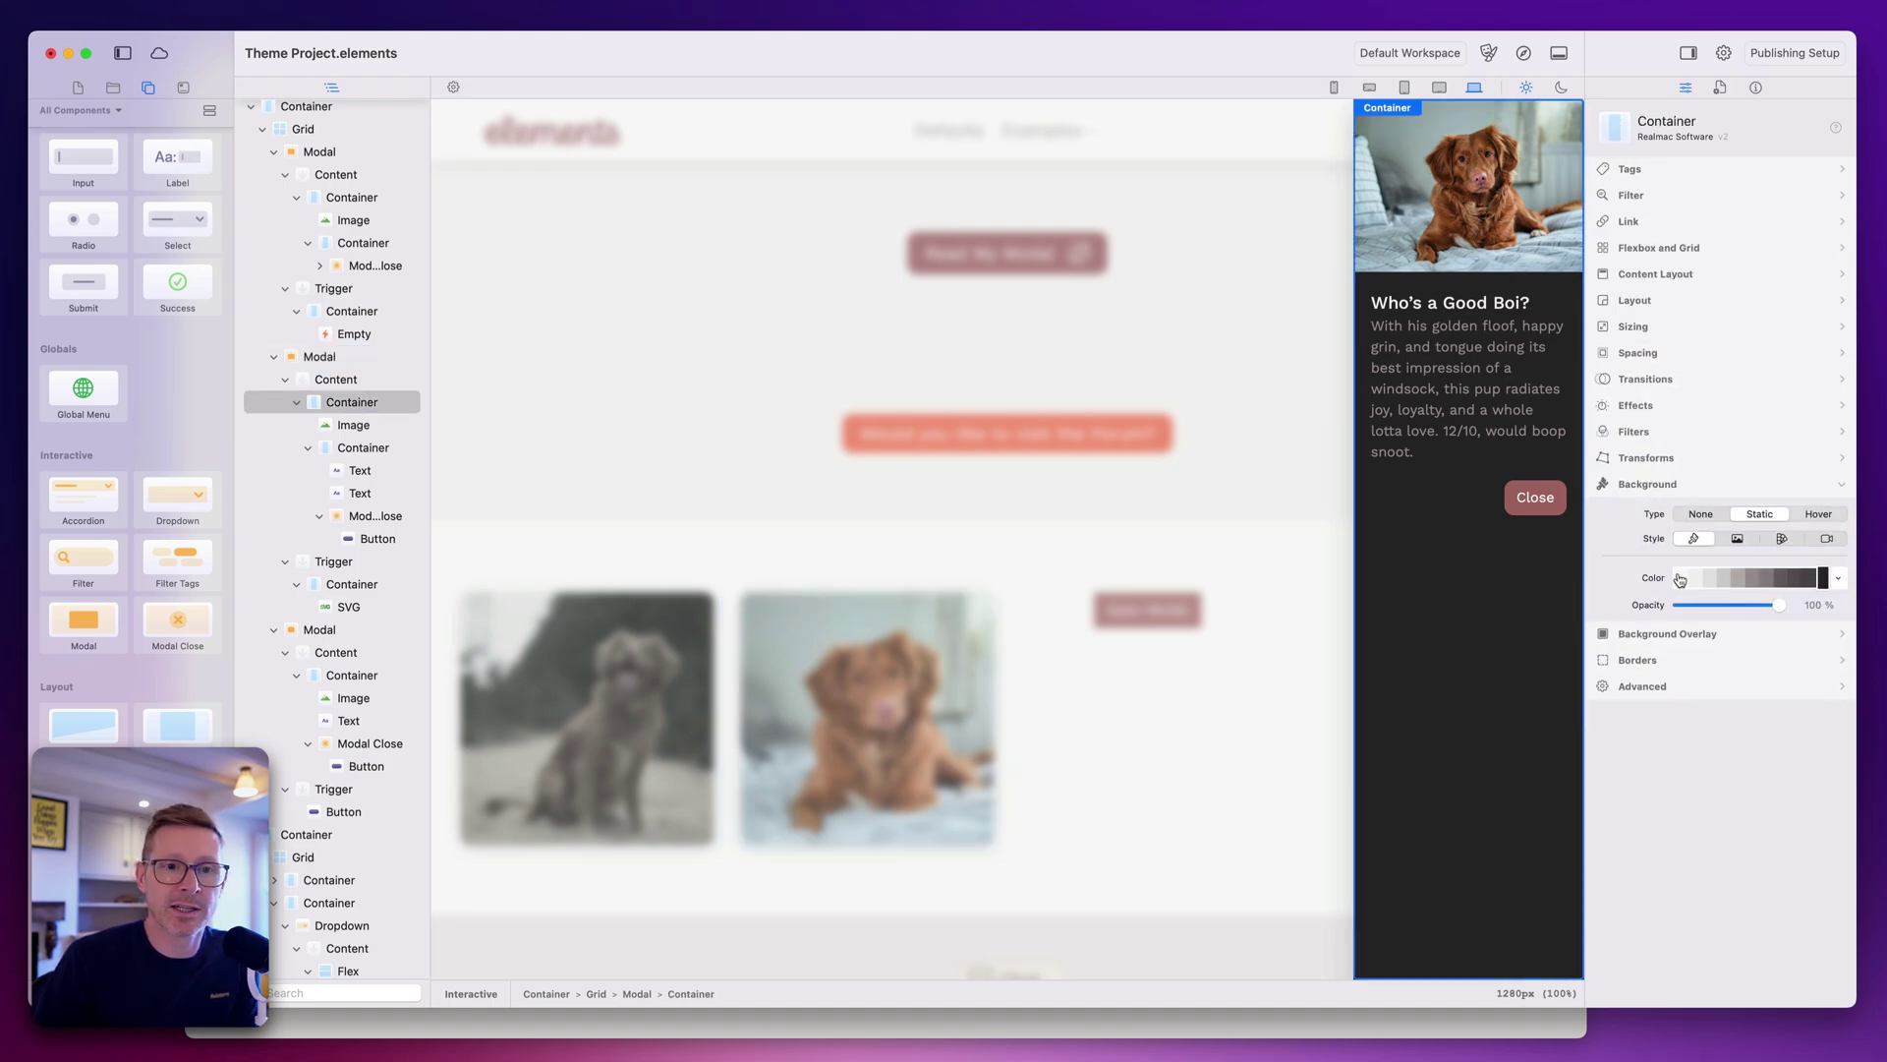
pyautogui.click(1681, 580)
pyautogui.click(1475, 302)
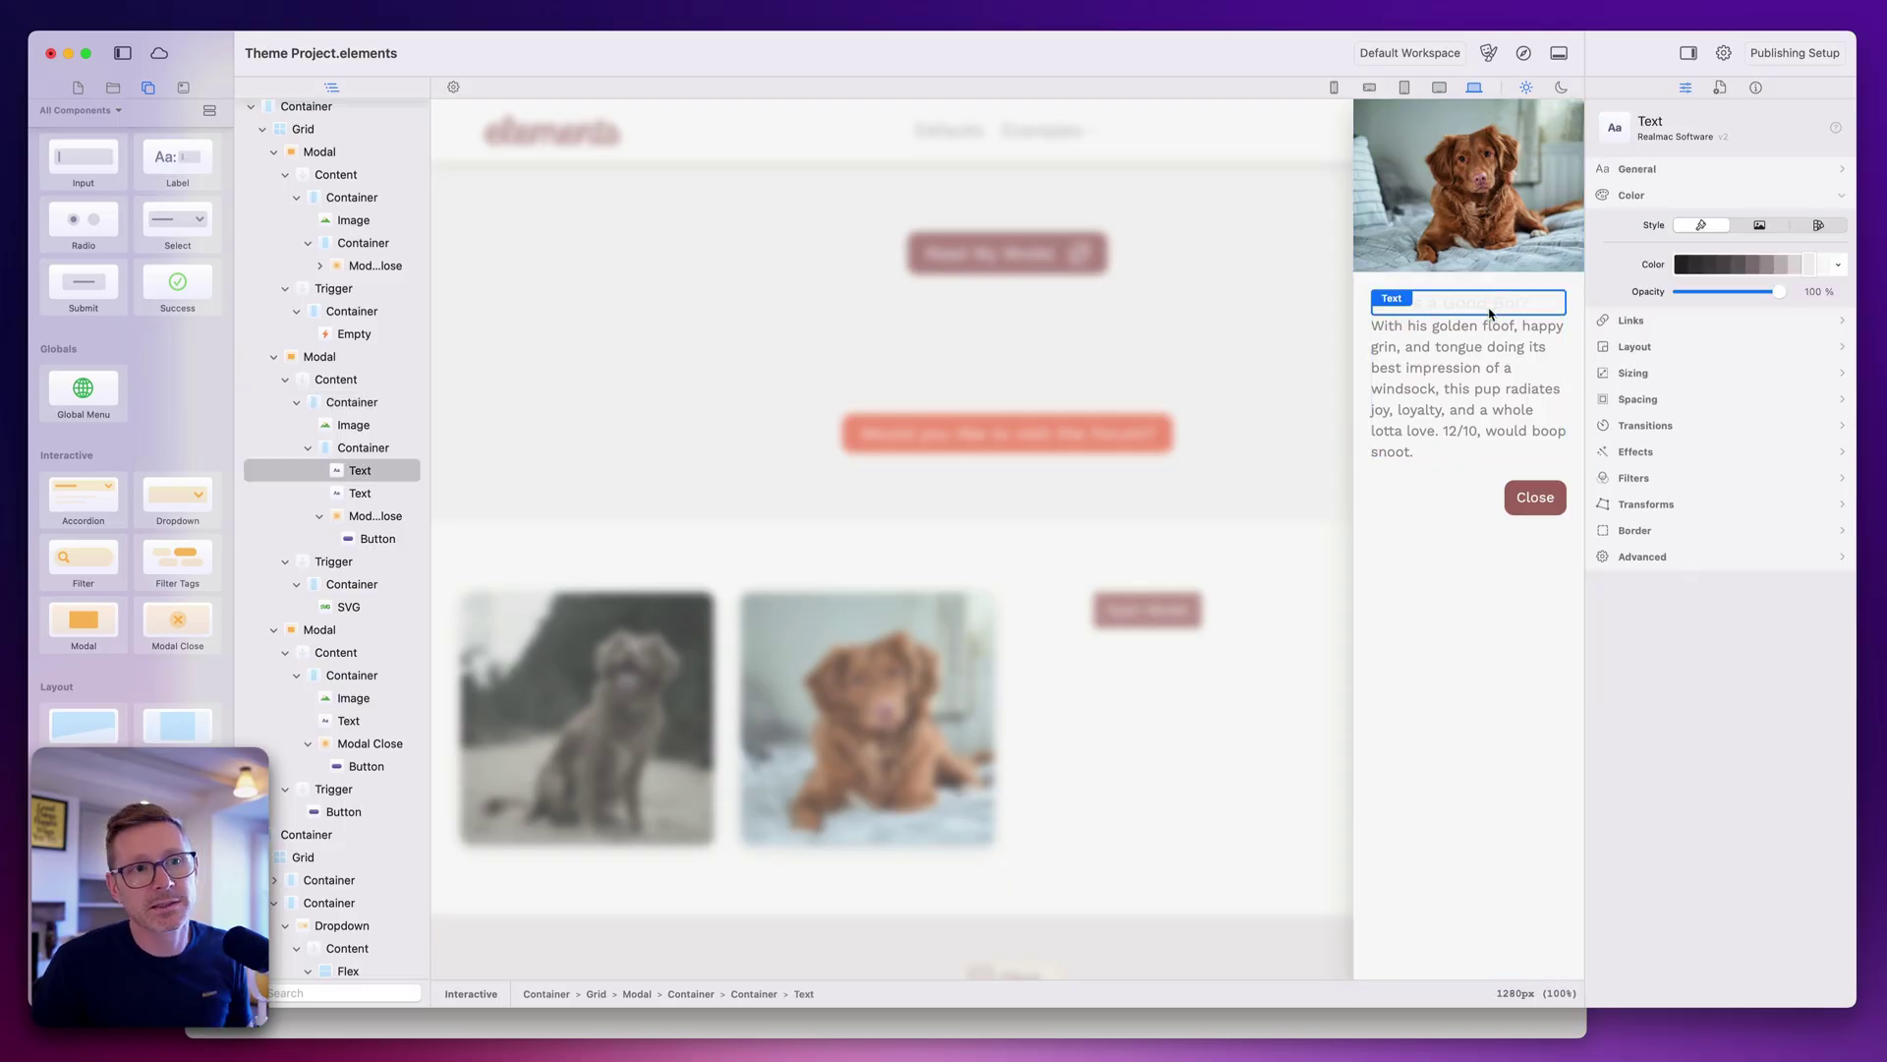
pyautogui.keyDown('shift'); pyautogui.click(1494, 364); pyautogui.keyUp('shift')
pyautogui.click(1712, 268)
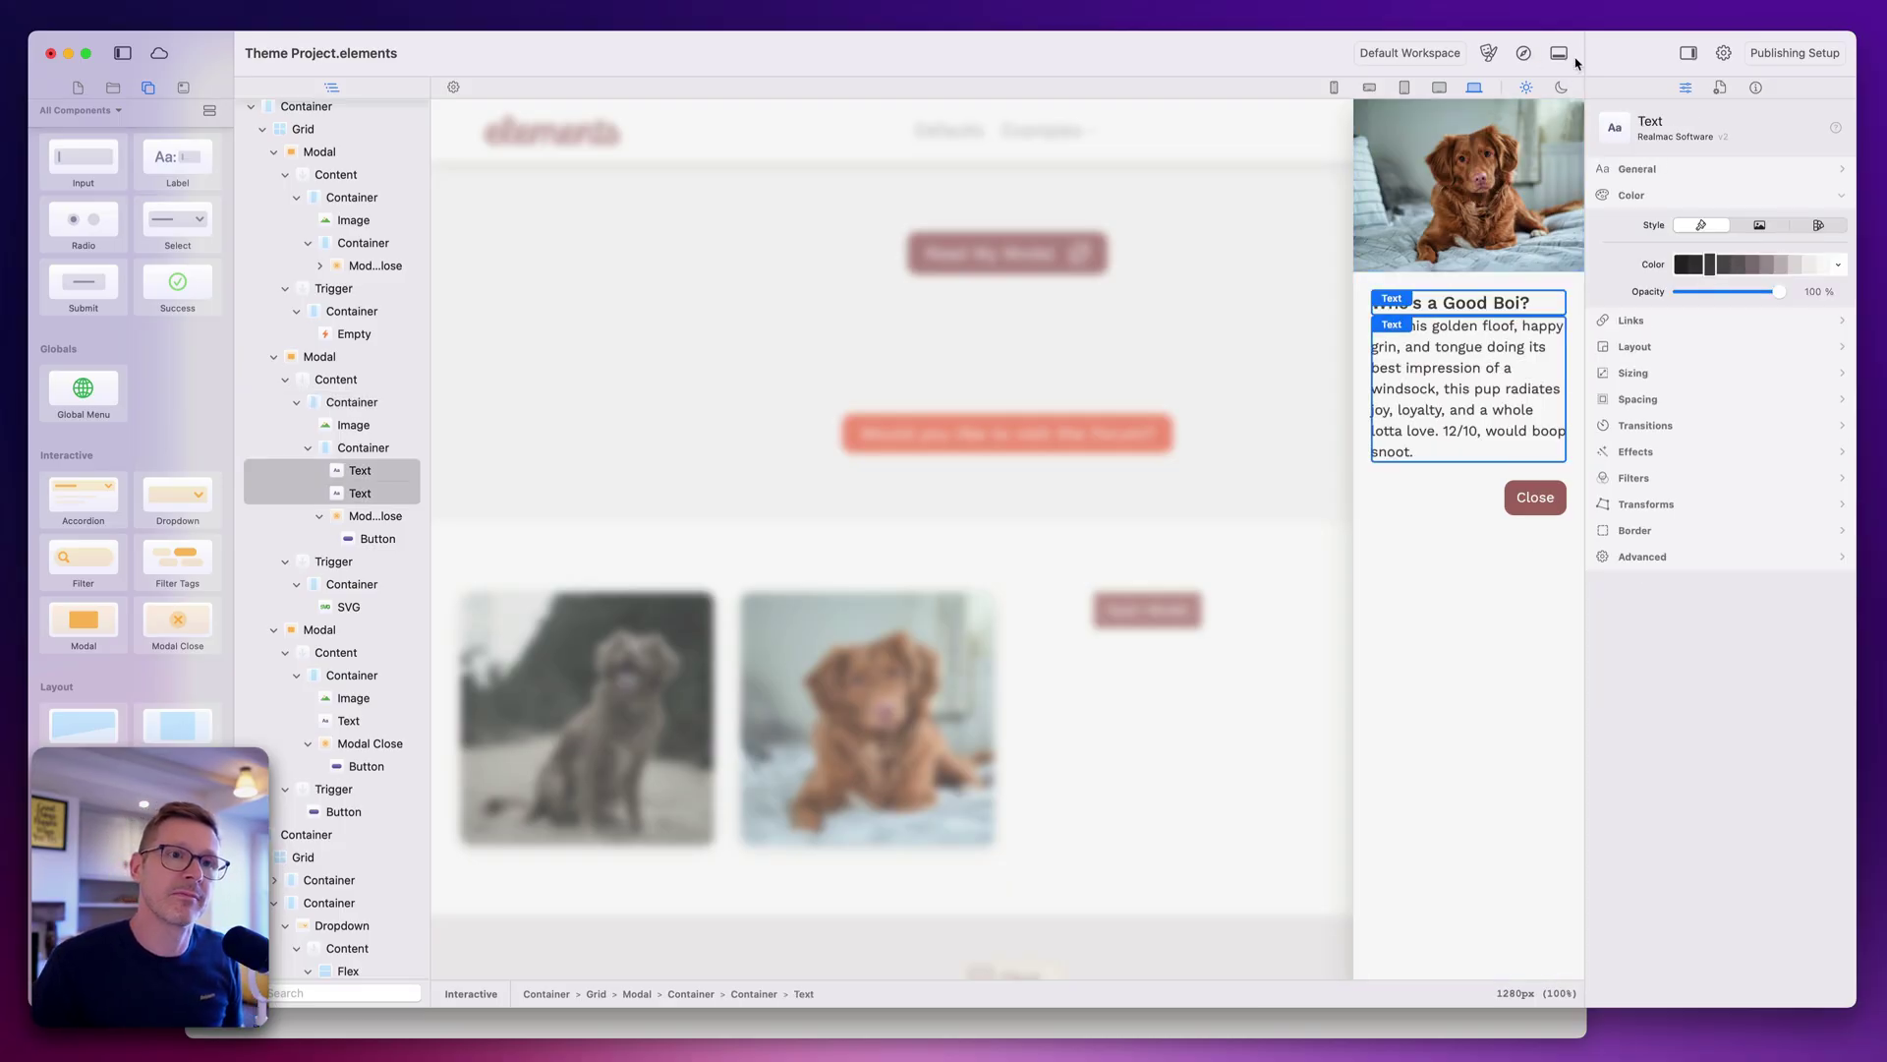
# Check the restyled second dog modal in the browser preview by opening and closing it several times, and return to Elements.
pyautogui.click(1525, 55)
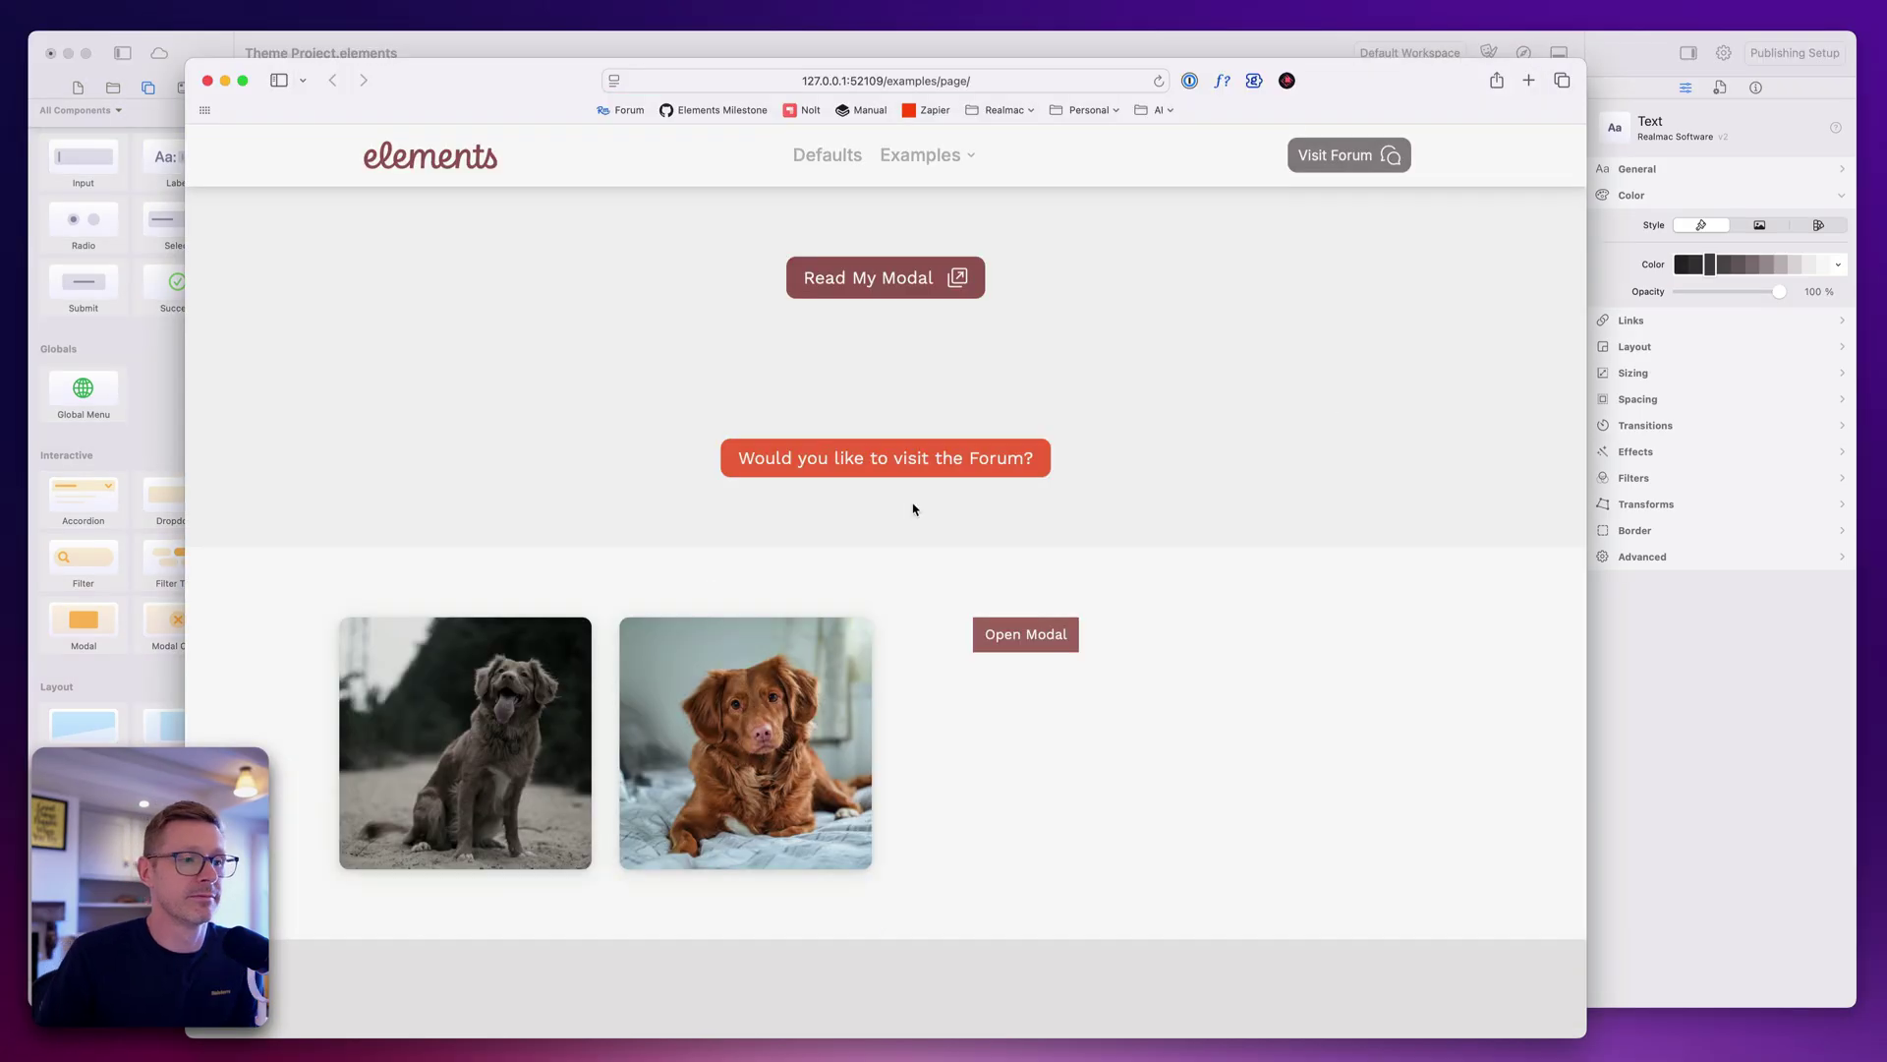
pyautogui.click(735, 764)
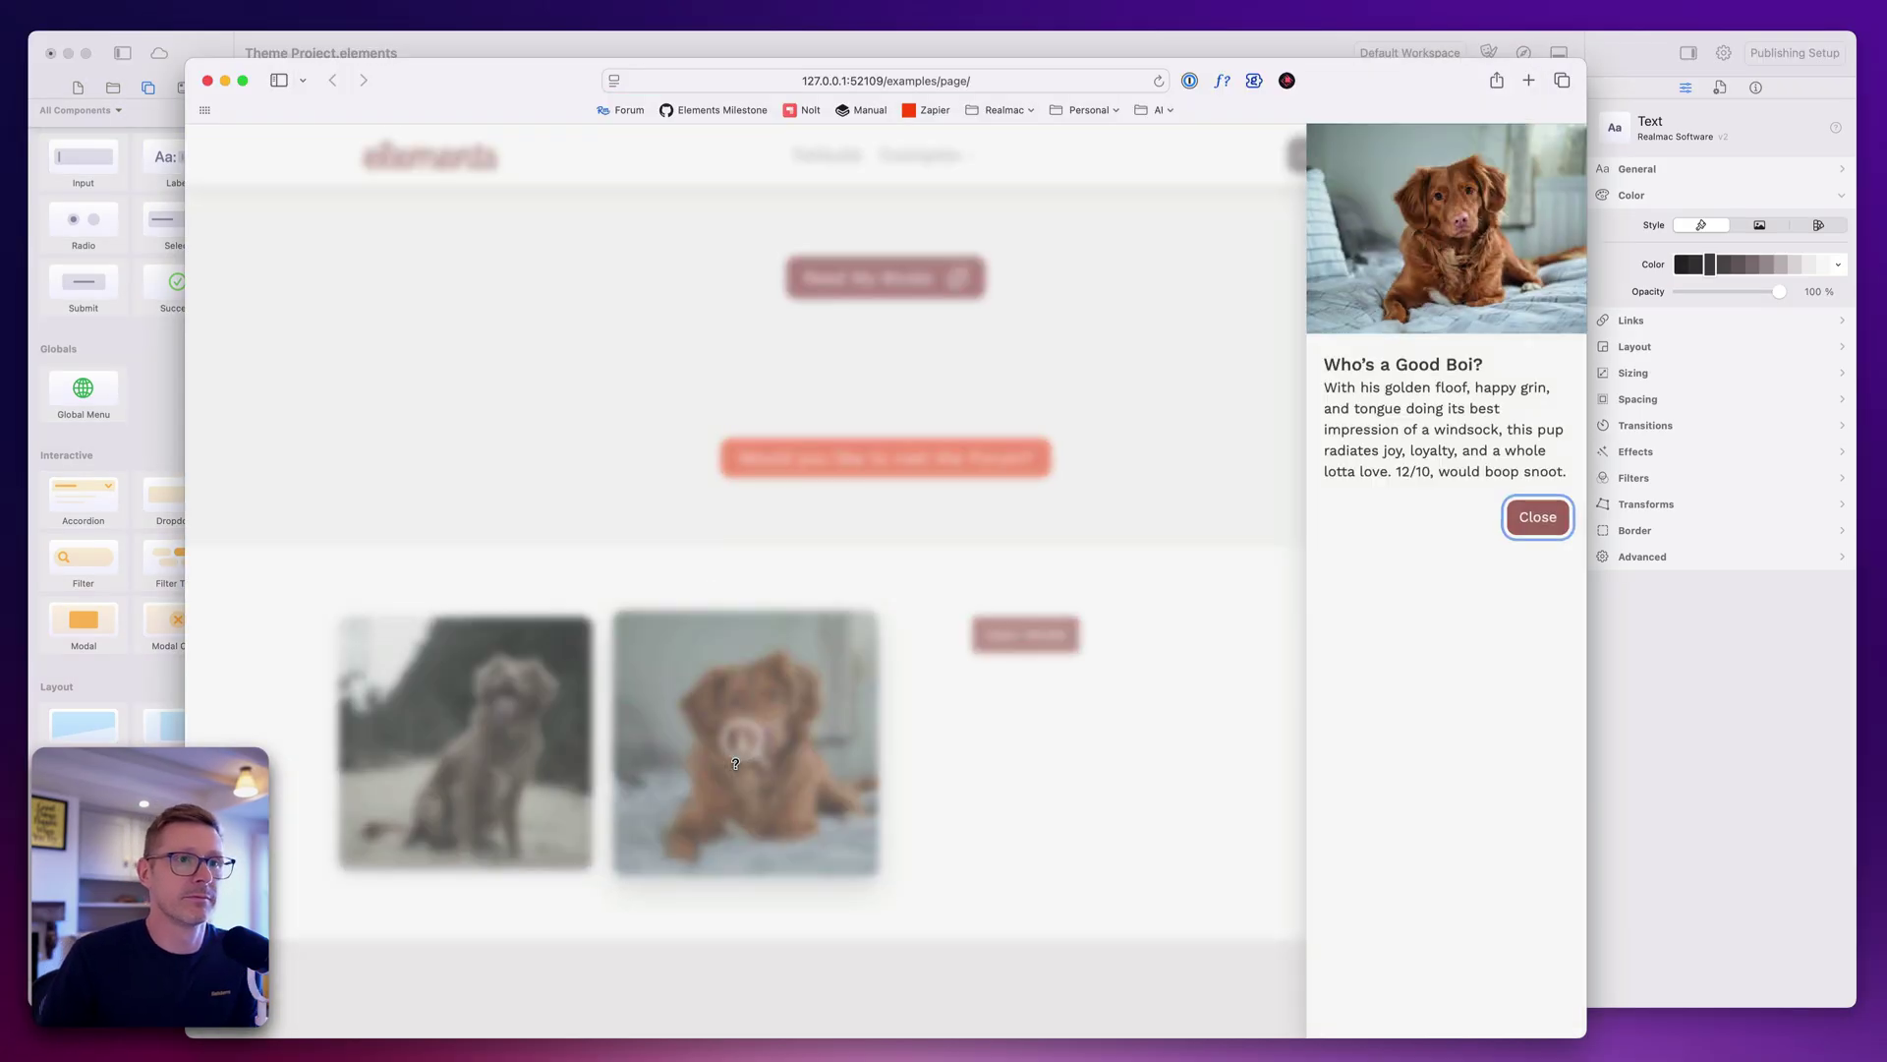
pyautogui.click(1531, 519)
pyautogui.click(767, 757)
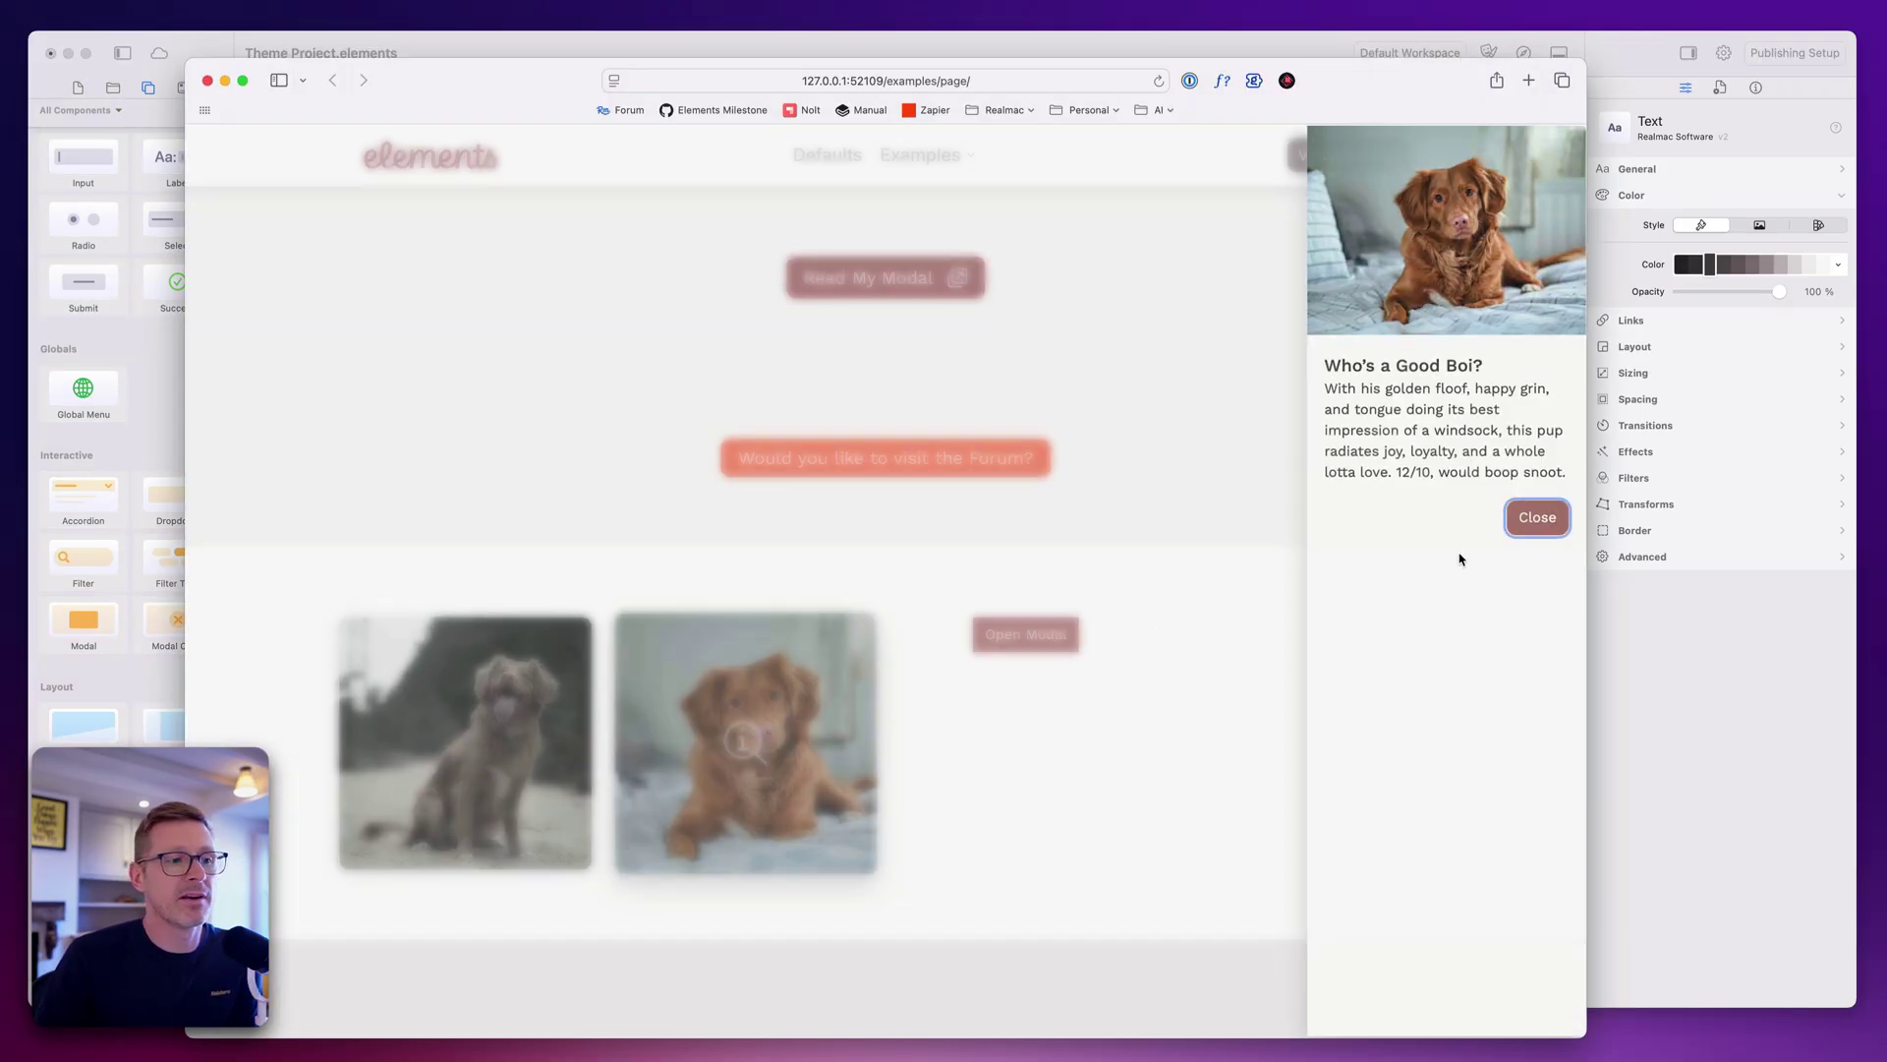
pyautogui.click(1534, 517)
pyautogui.click(865, 723)
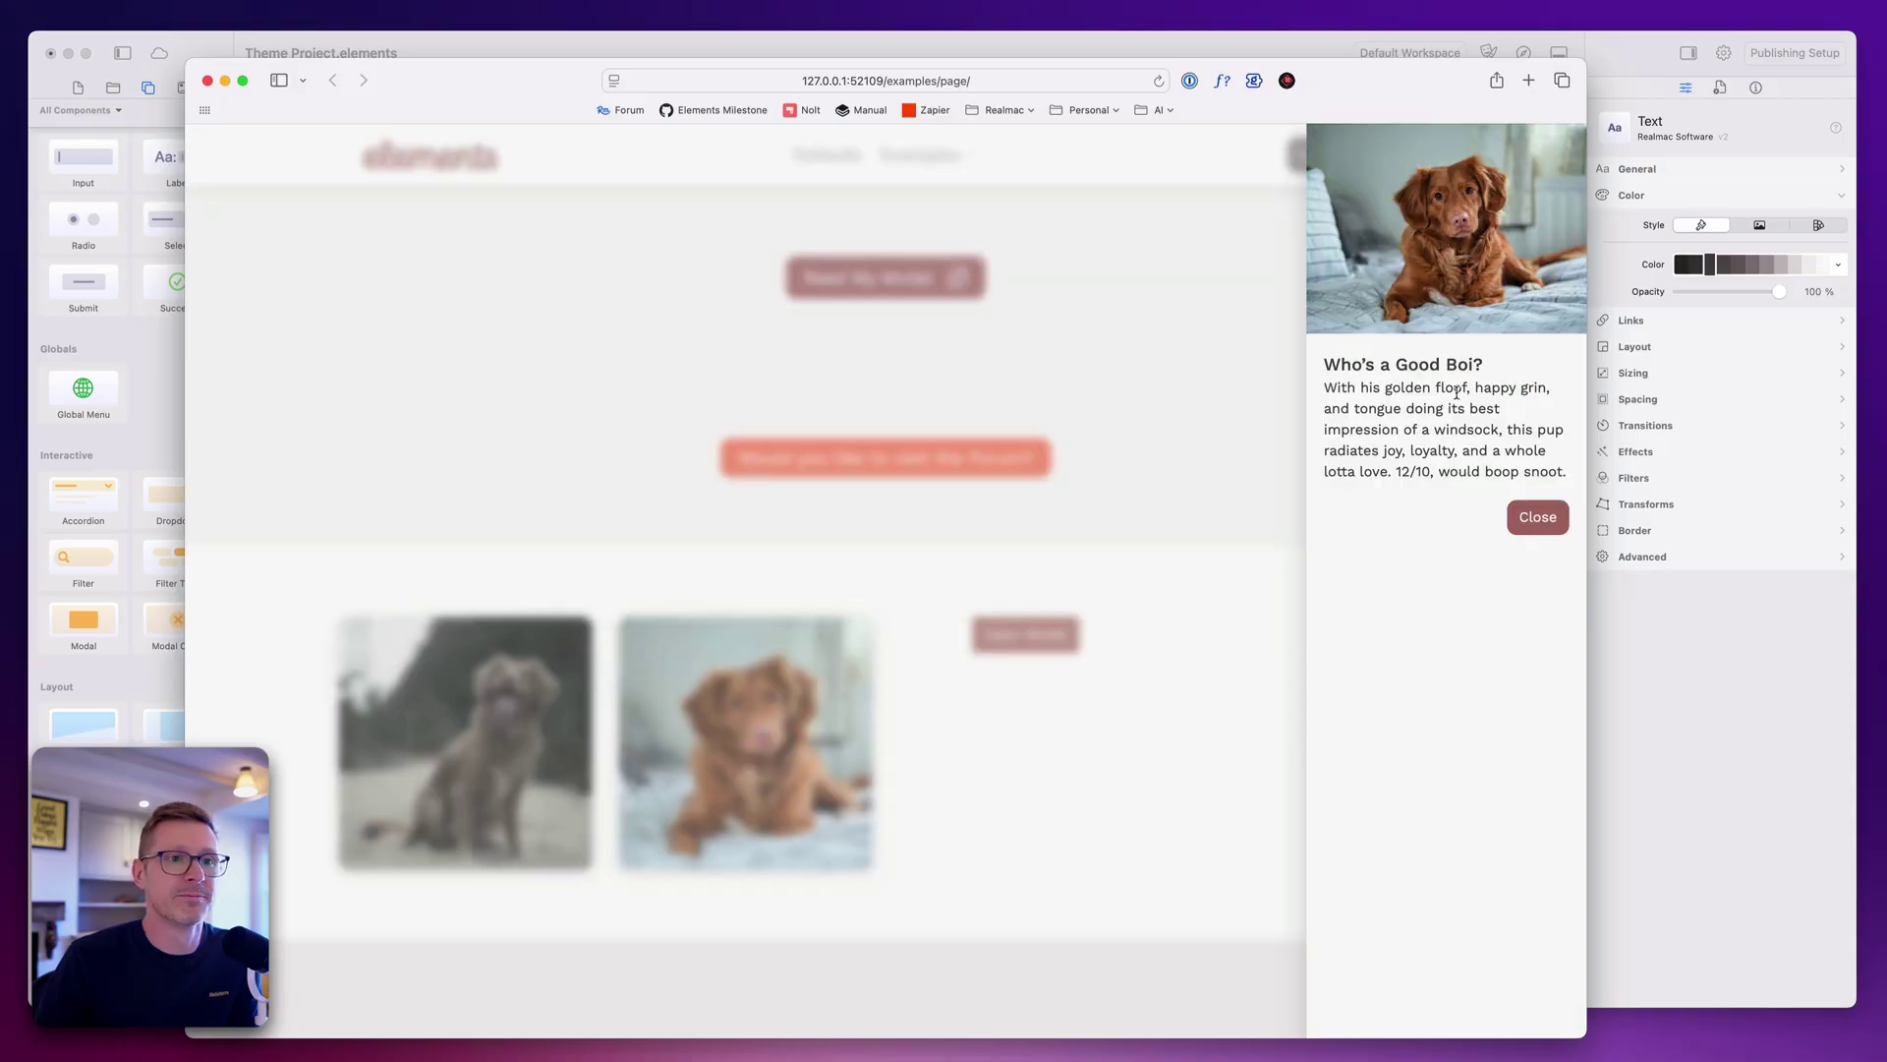
pyautogui.click(1160, 621)
pyautogui.click(1632, 688)
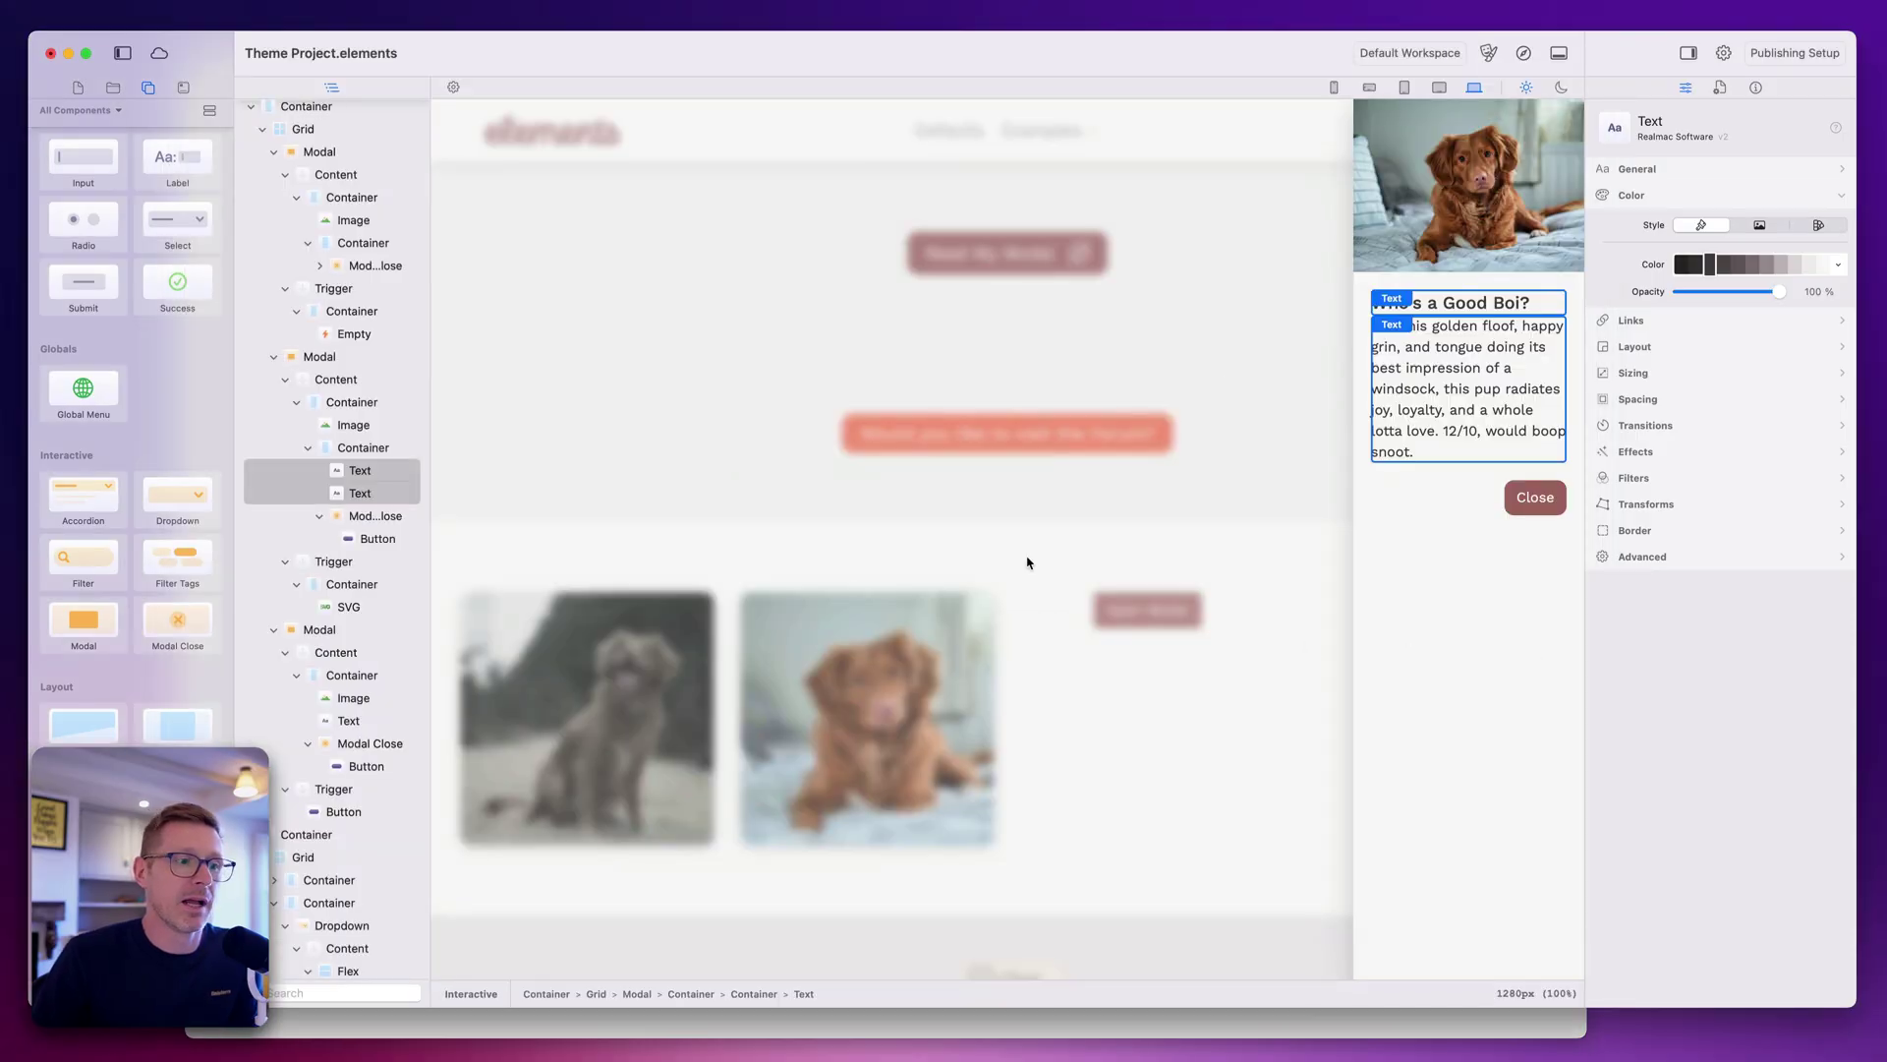
# Set the second dog modal's overlay to the darkest colour with about 88 % opacity.
pyautogui.click(320, 356)
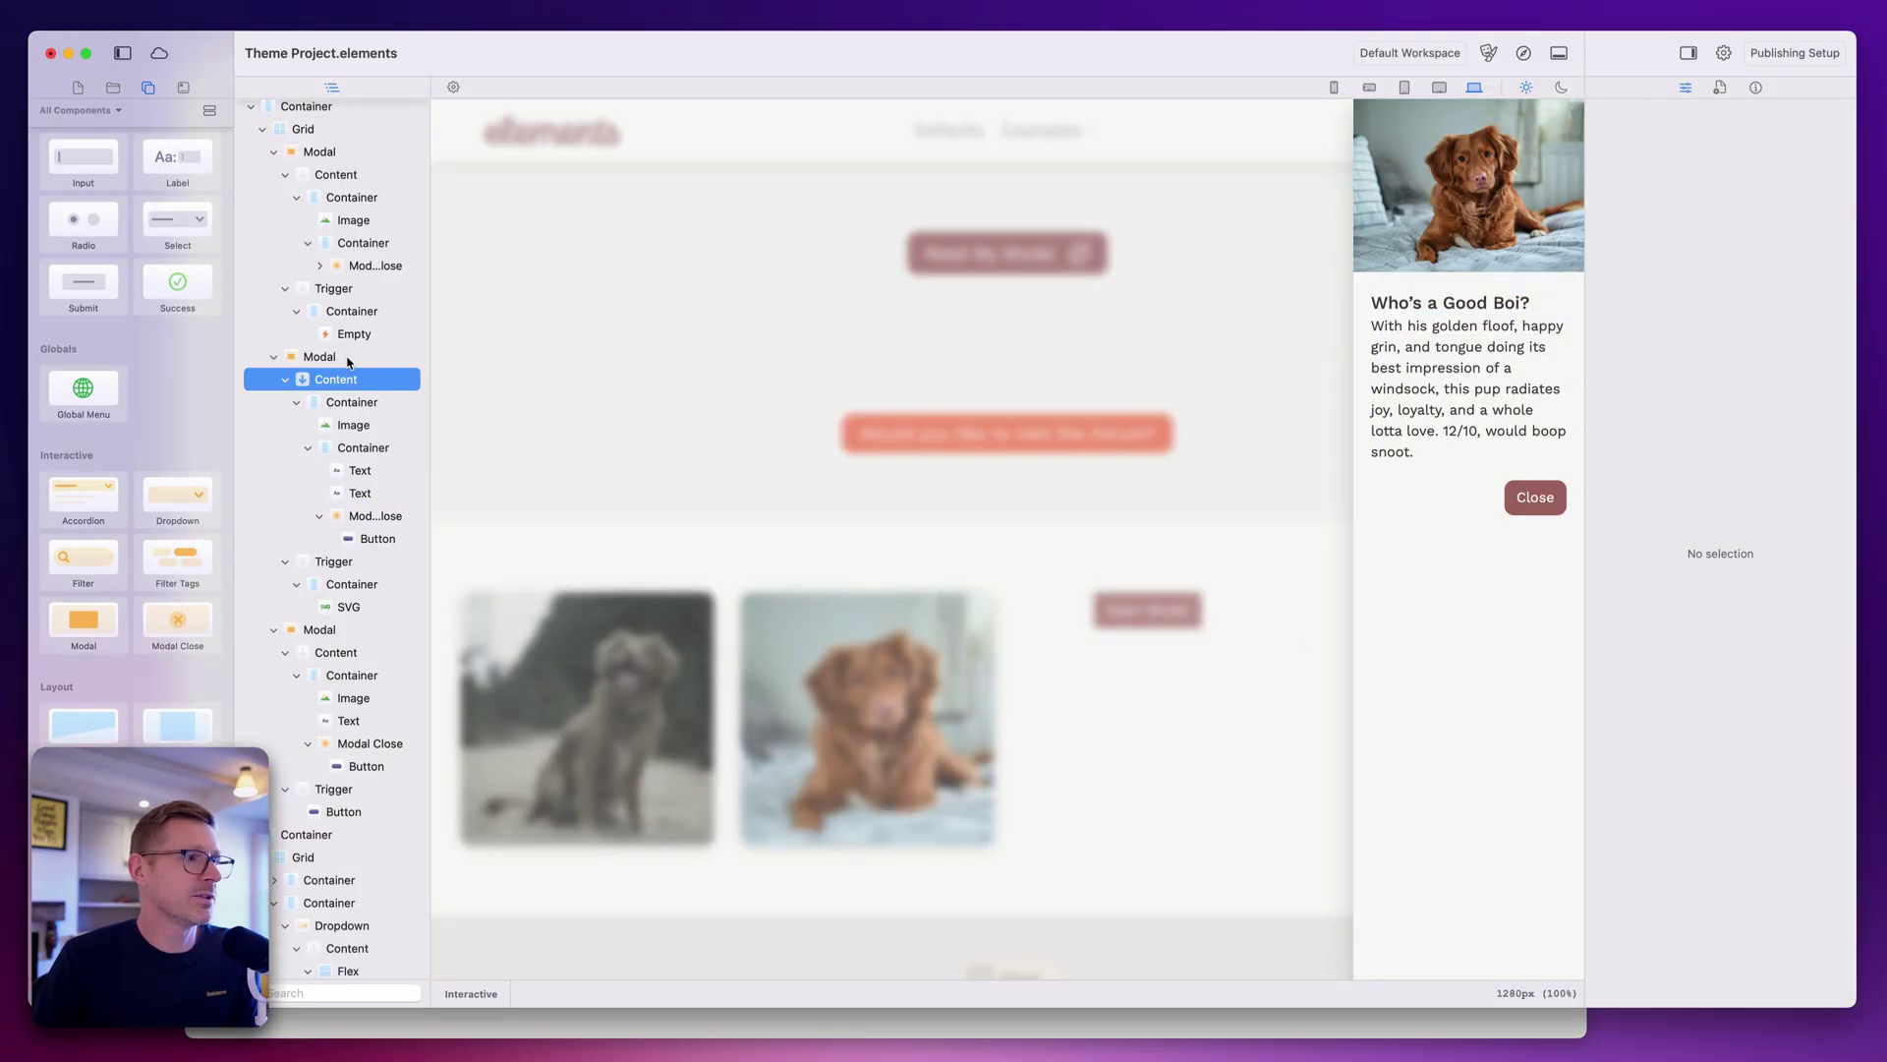
pyautogui.click(1636, 248)
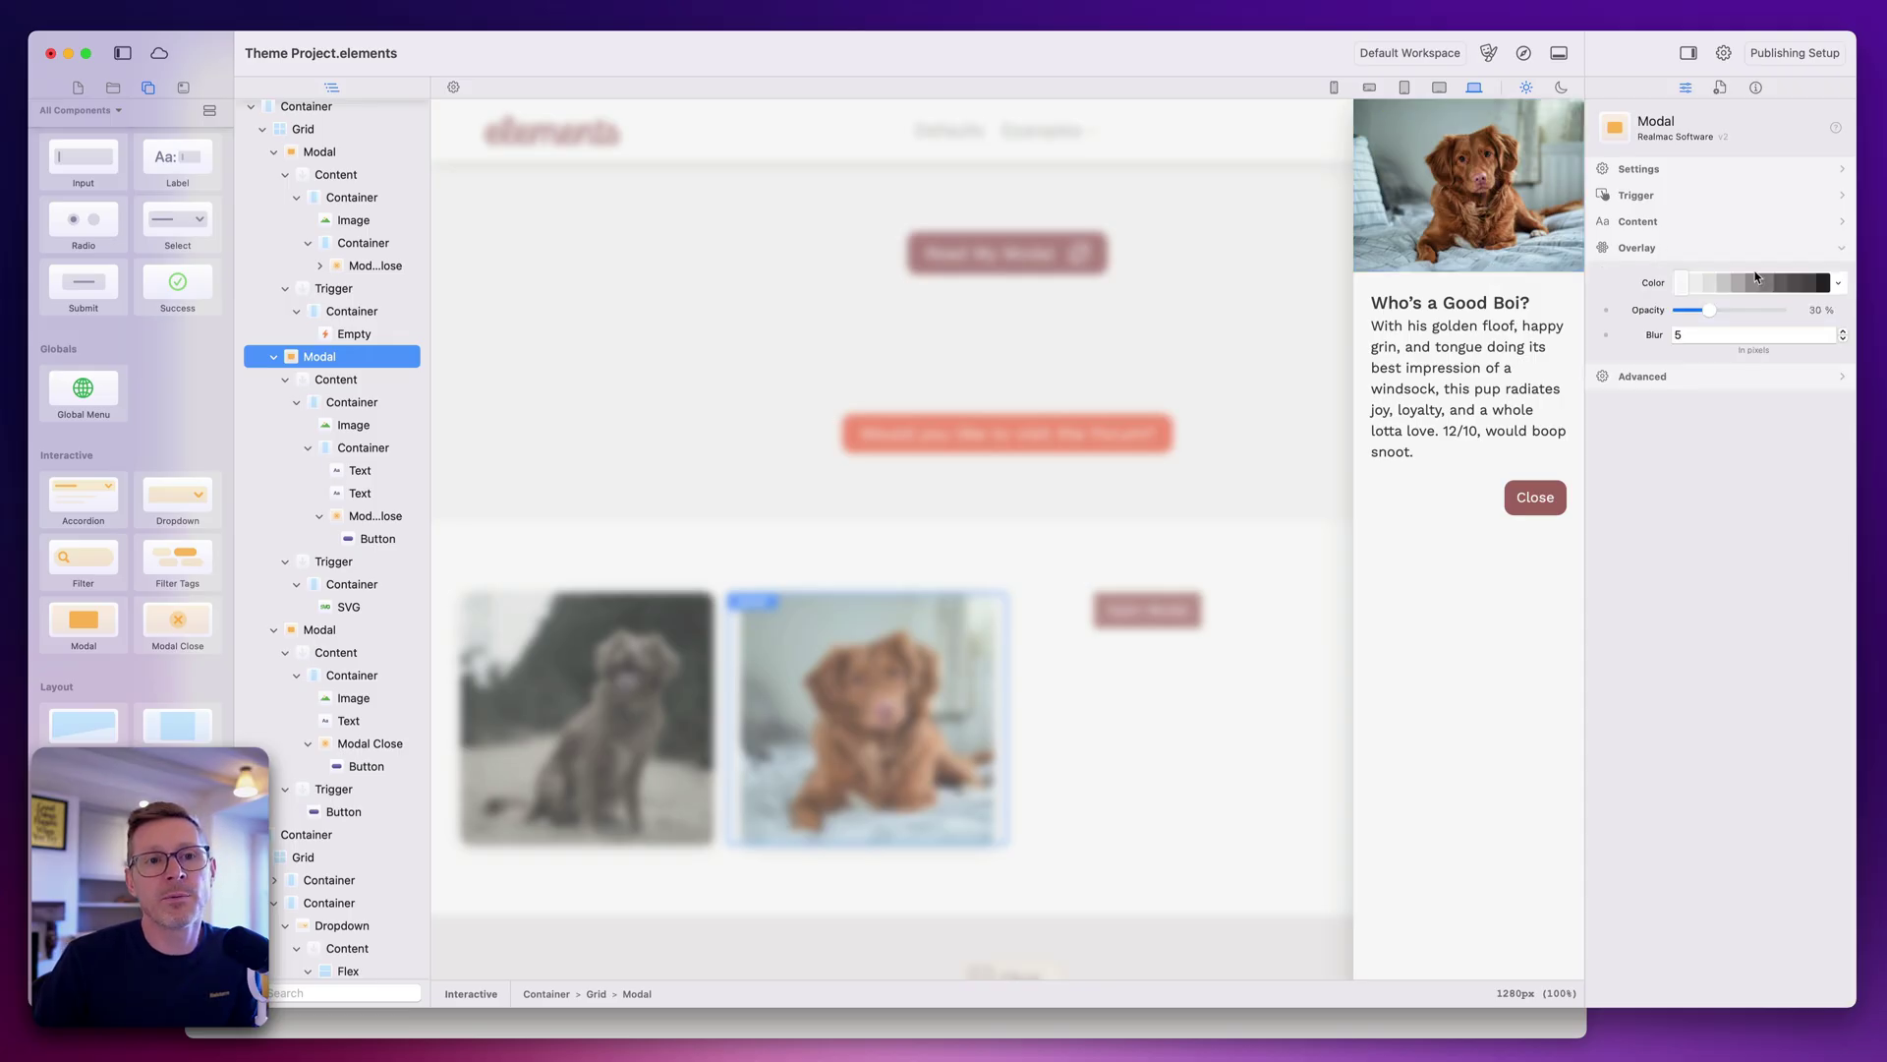
pyautogui.moveTo(1718, 310); pyautogui.dragTo(1759, 324)
pyautogui.click(1826, 285)
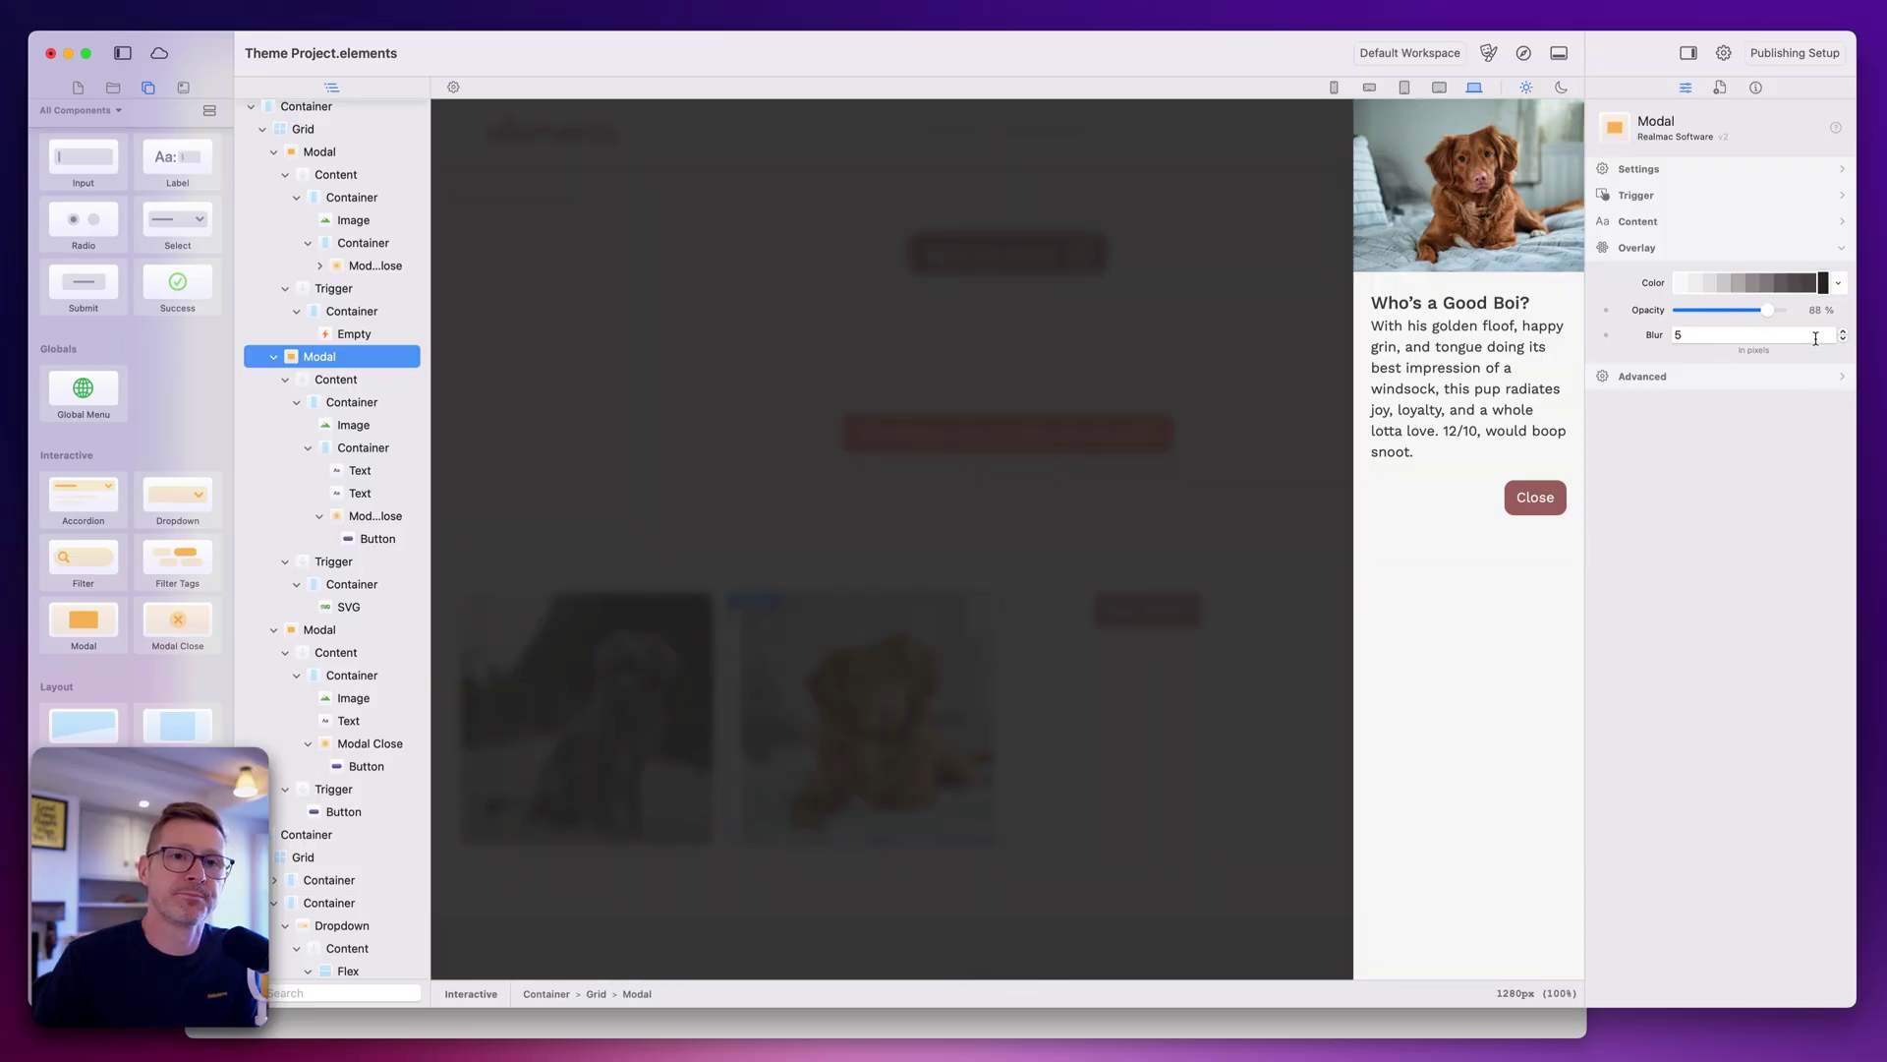
# Look over the modal's advanced settings and turn off its Show setting.
pyautogui.click(1643, 250)
pyautogui.click(1655, 278)
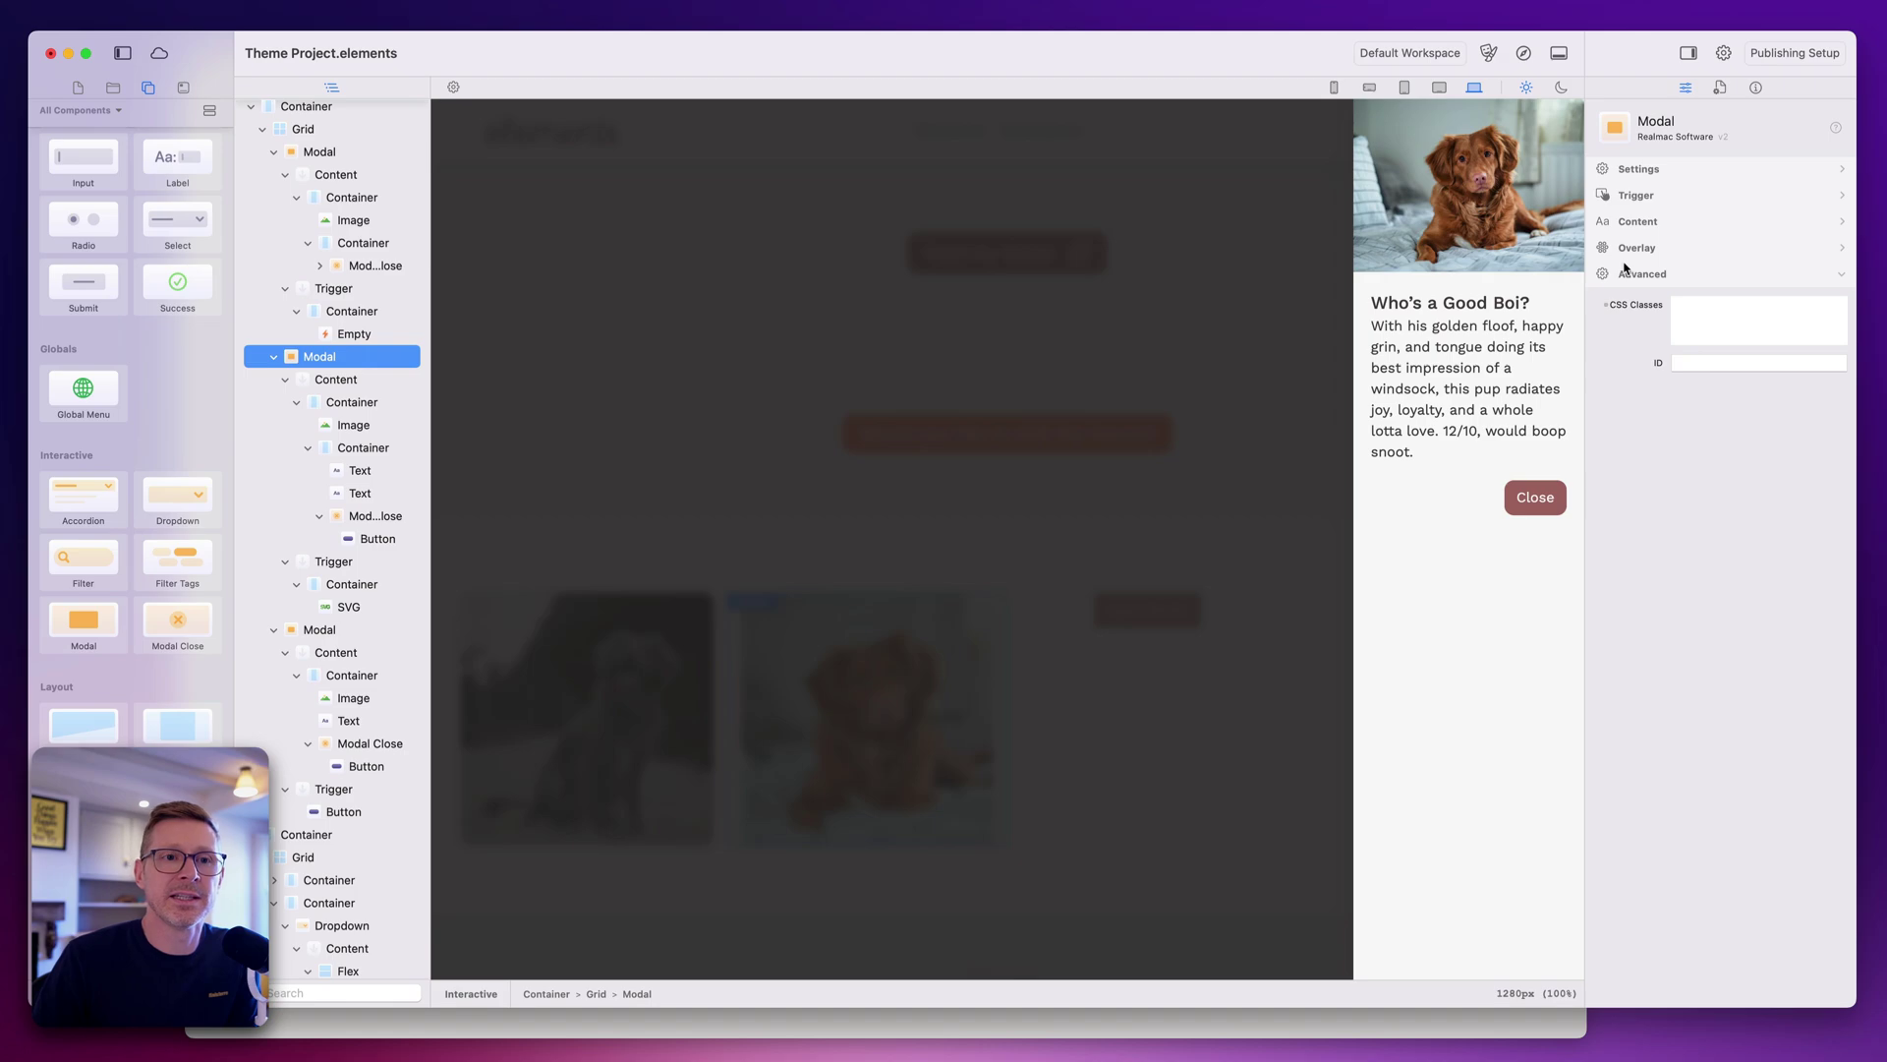
pyautogui.click(1639, 279)
pyautogui.click(1646, 171)
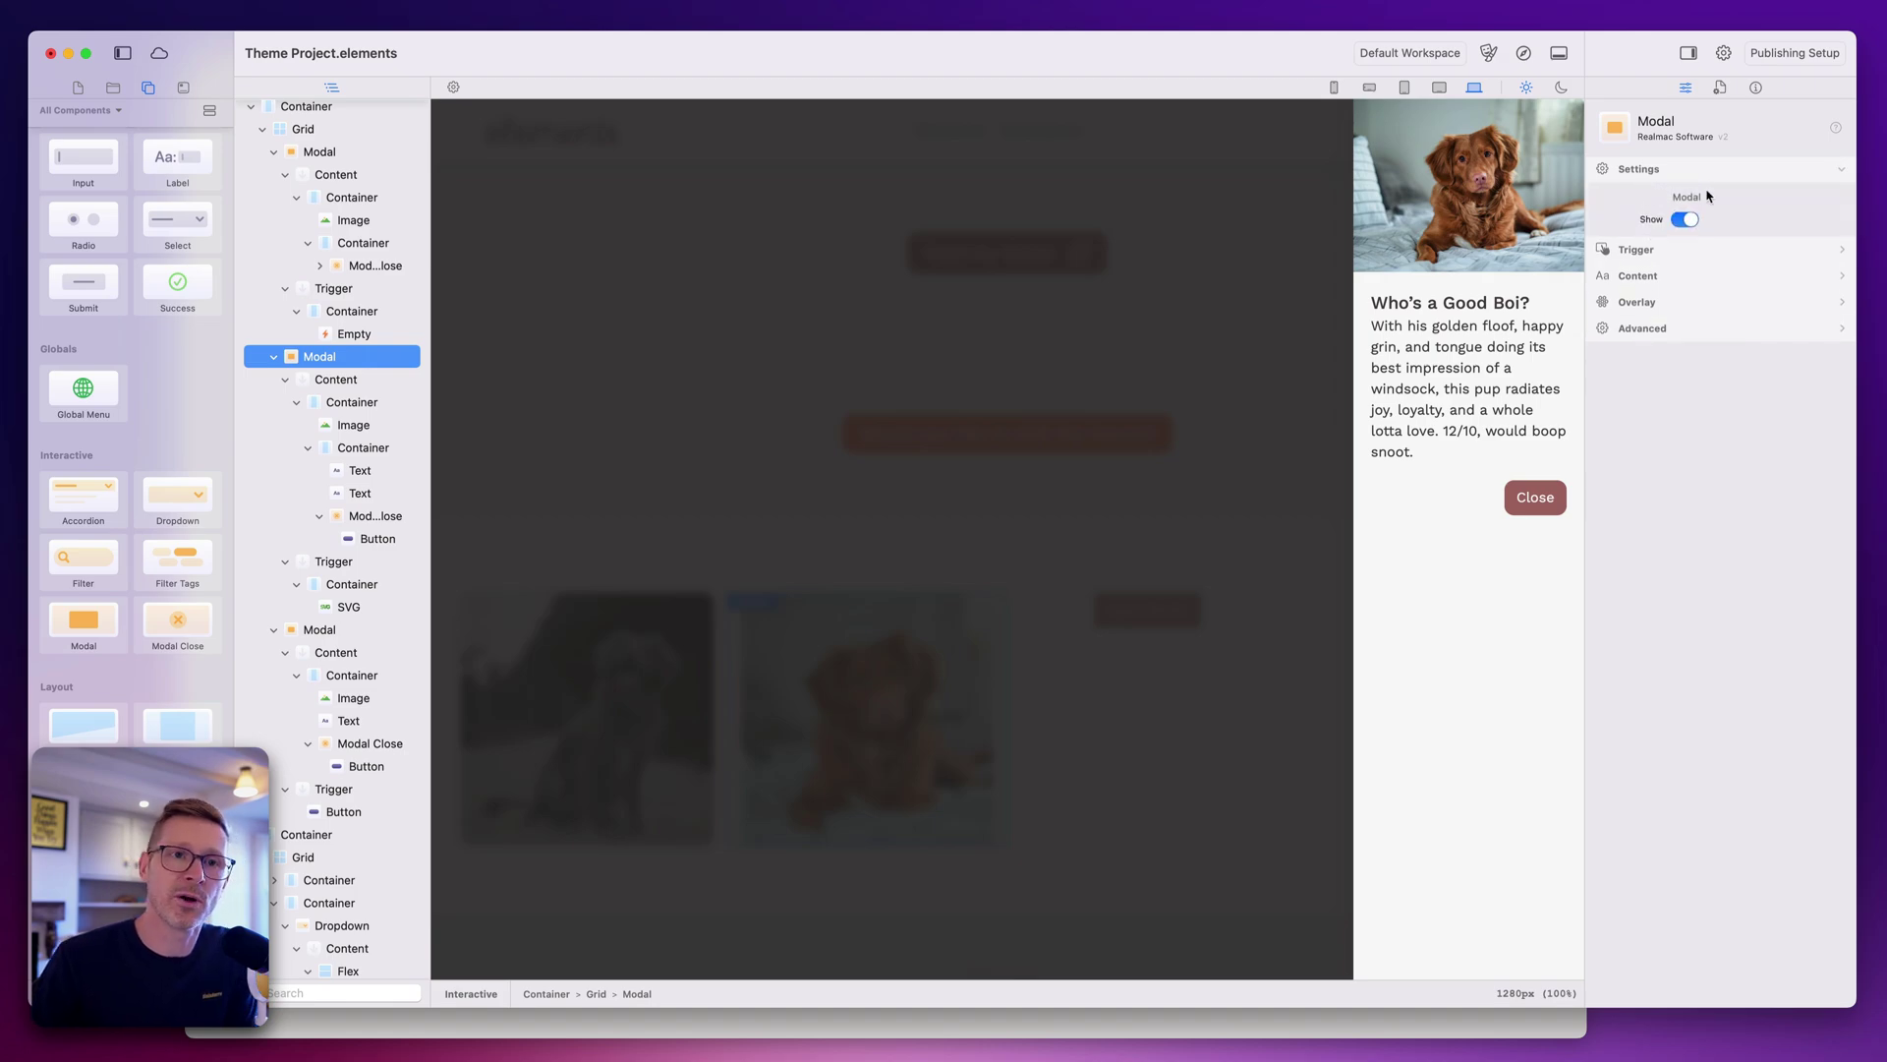
pyautogui.click(1691, 221)
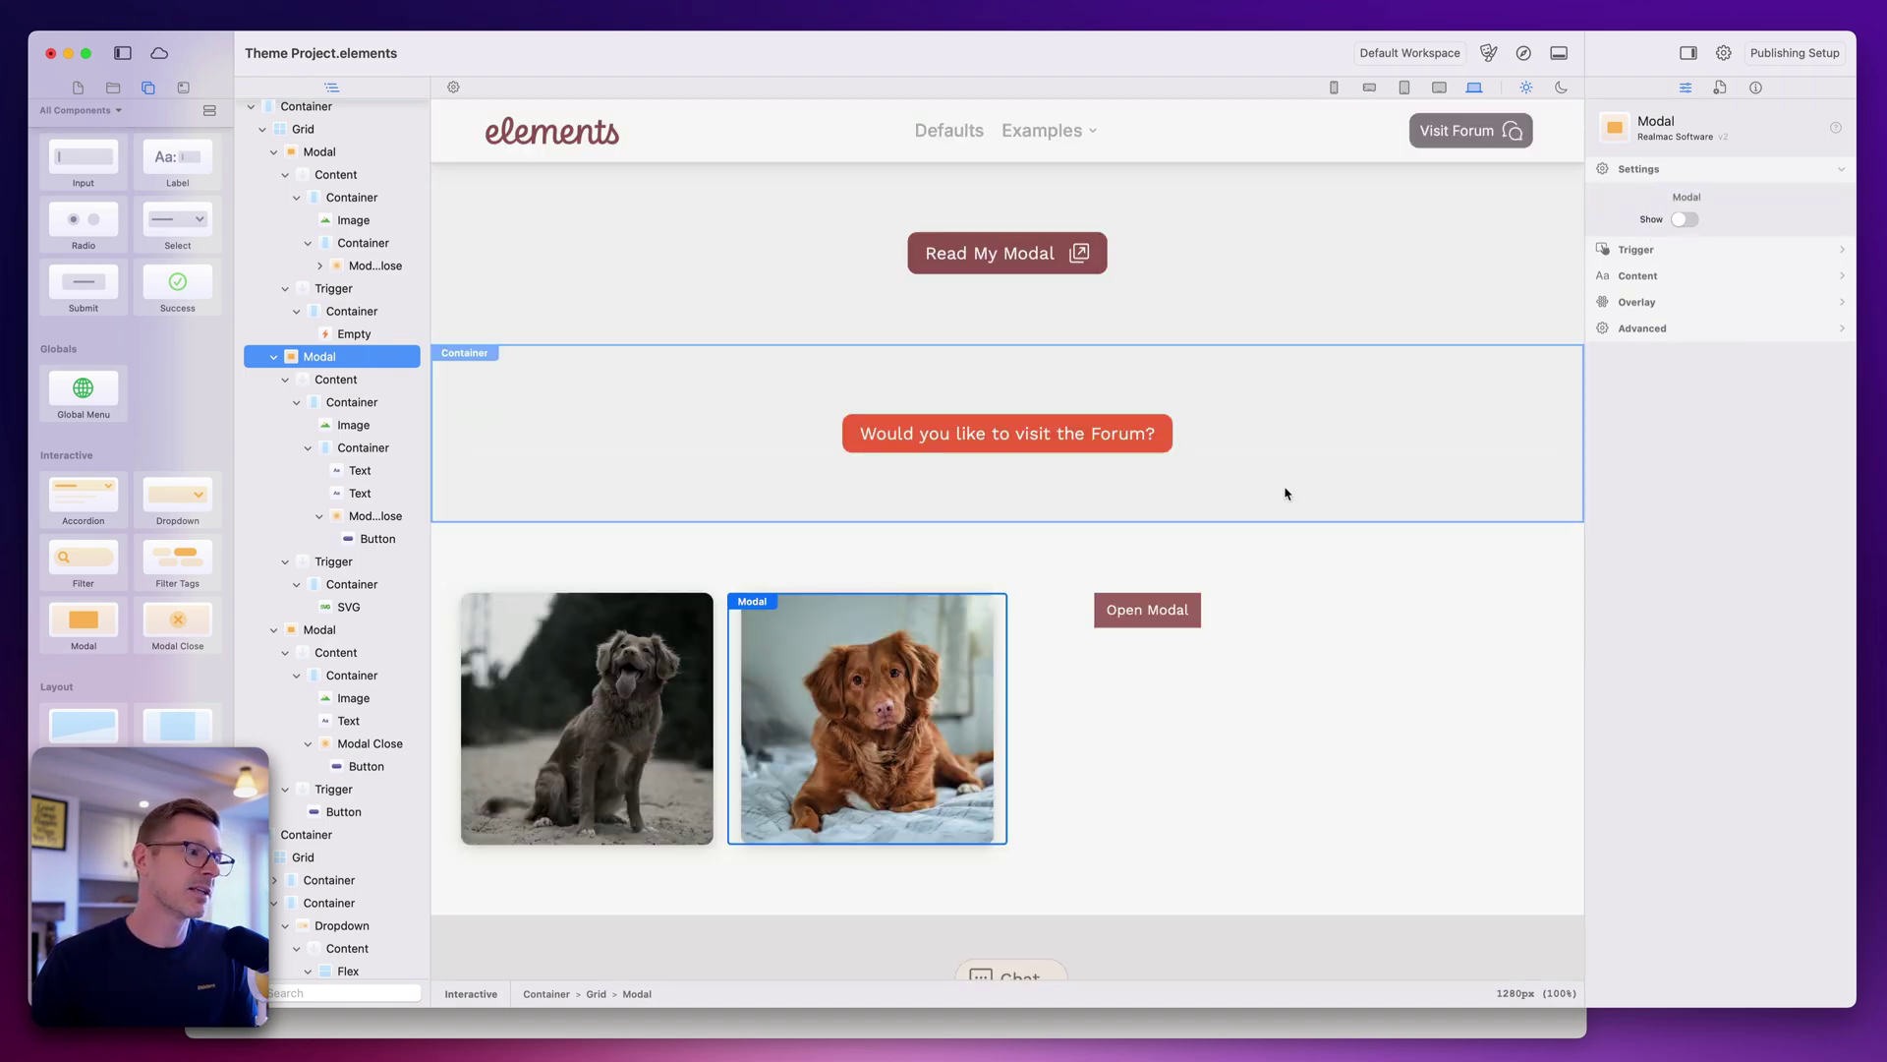